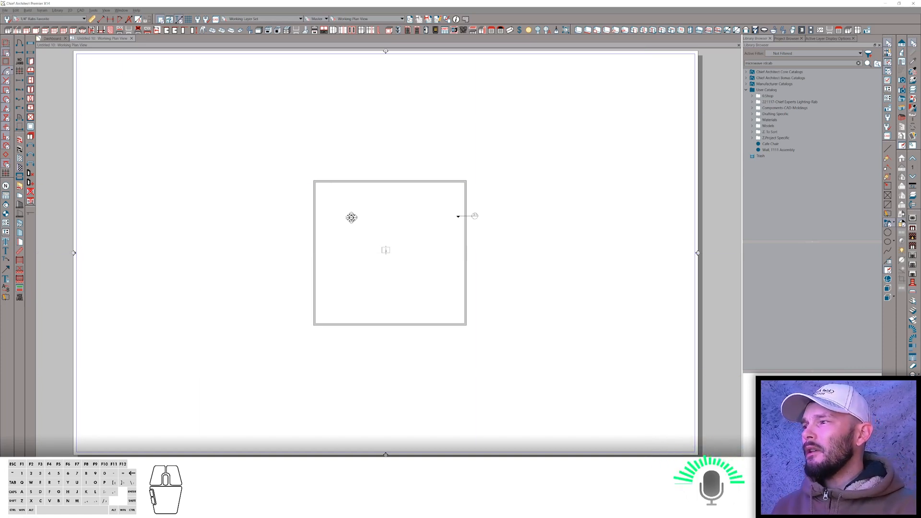
Switch to the browser and open the 'Storyline modification' thread on the ChiefTalk forum.
key("alt+Tab")
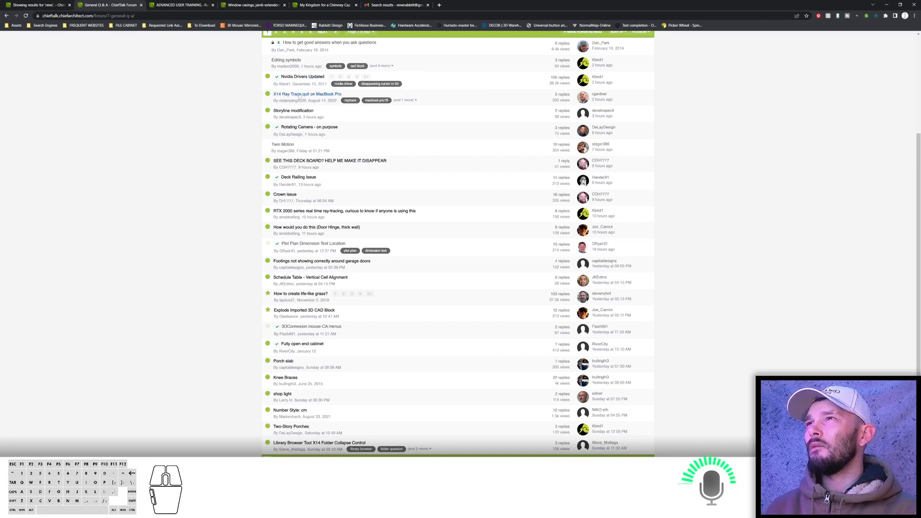
mouse_move(302, 95)
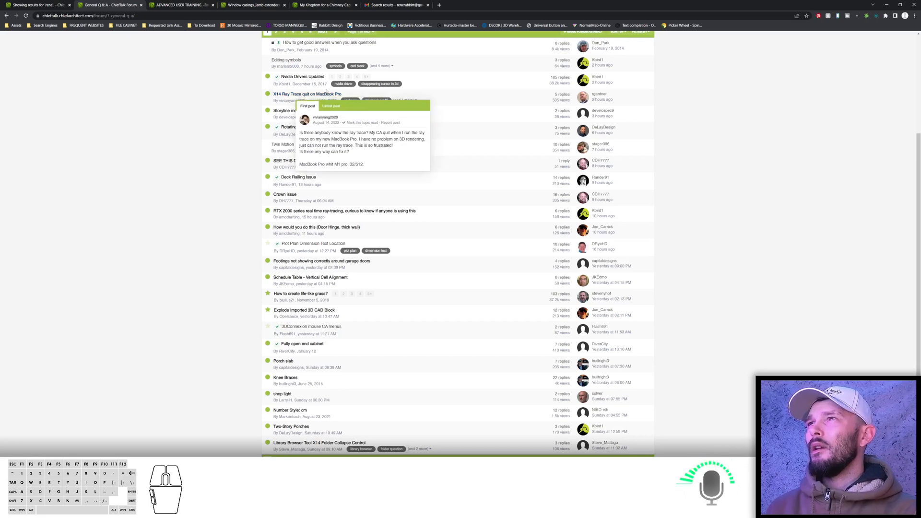
left_click(290, 110)
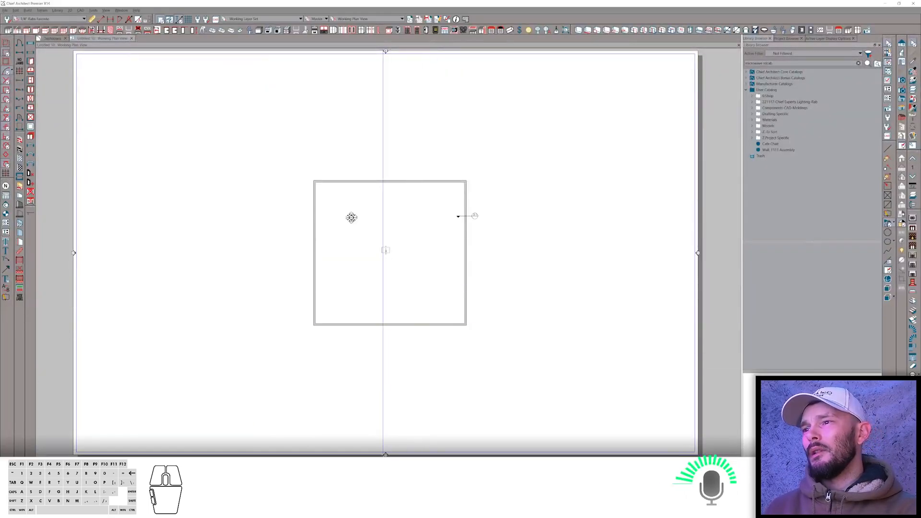
Open the front elevation view from the plan's elevation marker and zoom in on the storyline dimensions.
left_click(386, 452)
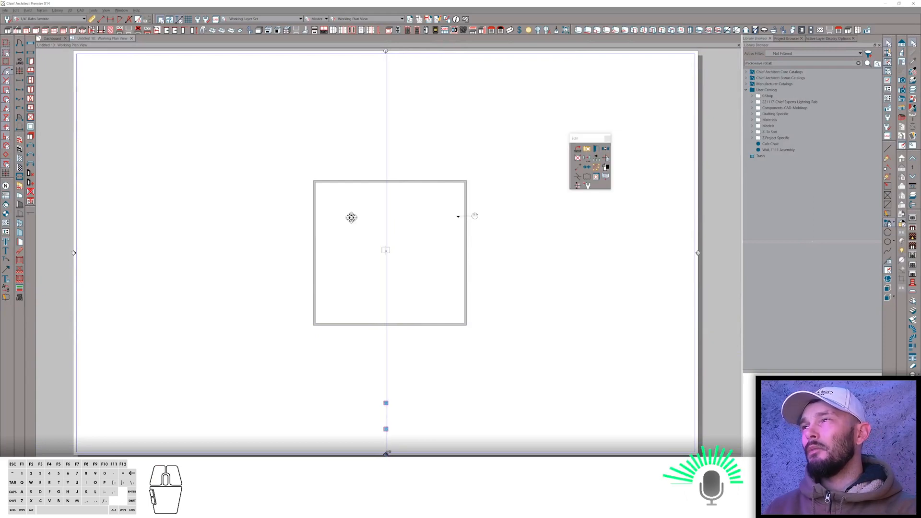
double_click(387, 453)
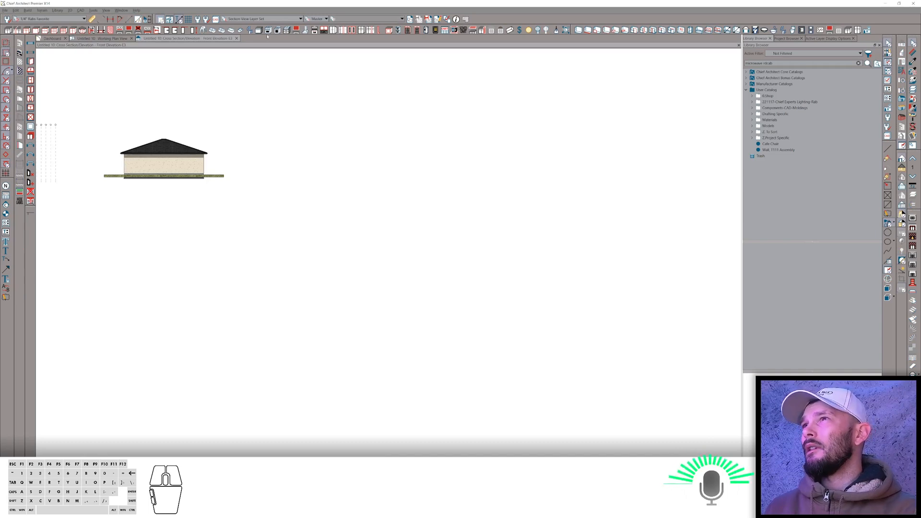
left_click(148, 19)
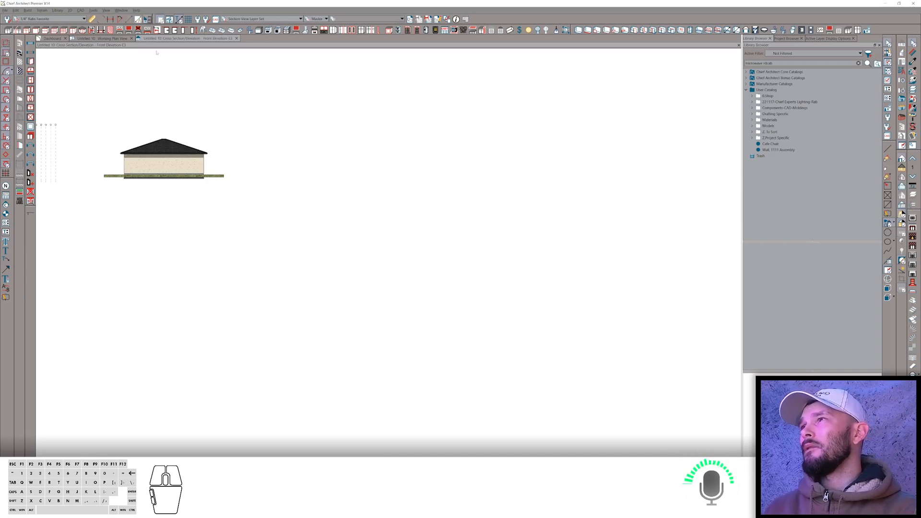
scroll(266, 226, "up", 5)
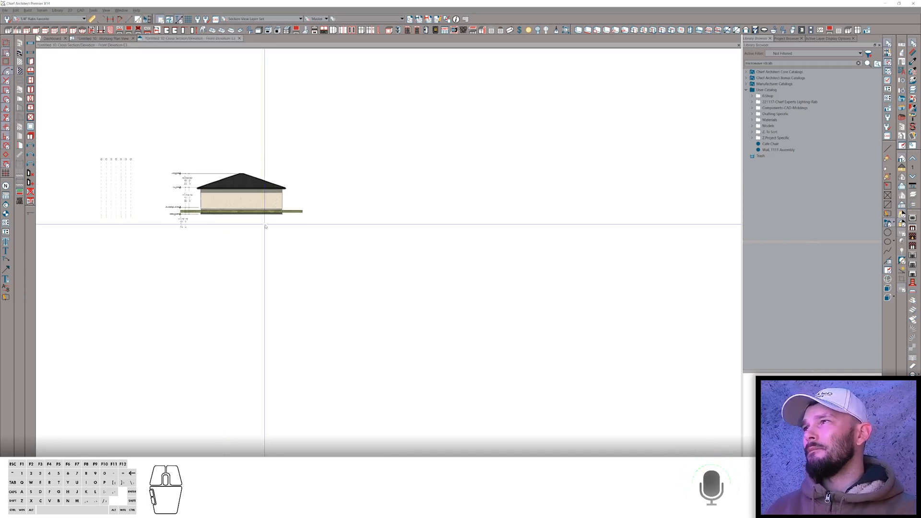
scroll(223, 245, "up", 4)
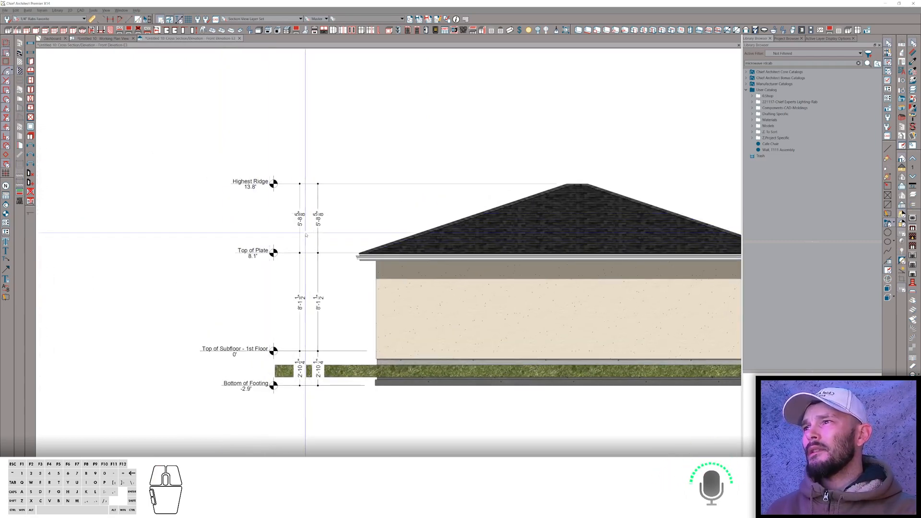
Open the storyline dimension's specification and examine its dimension defaults for Locate Elevations markers.
left_click(300, 234)
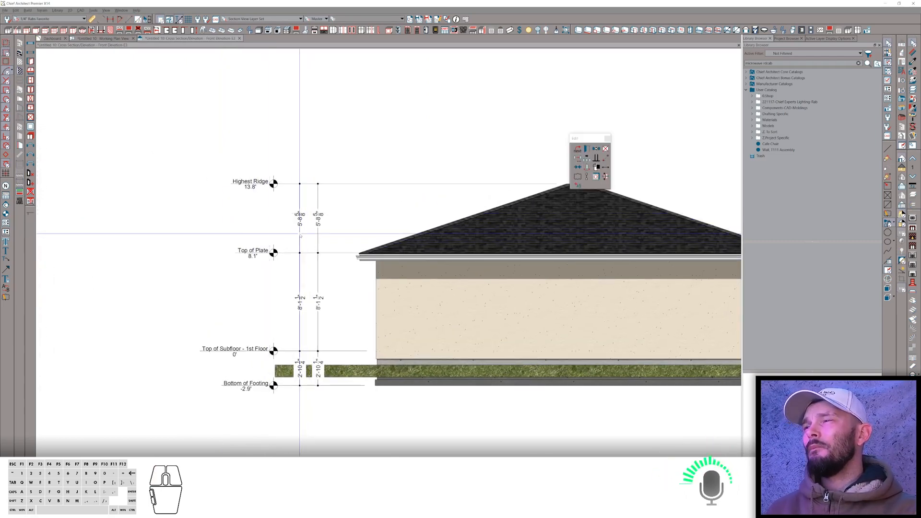
double_click(300, 234)
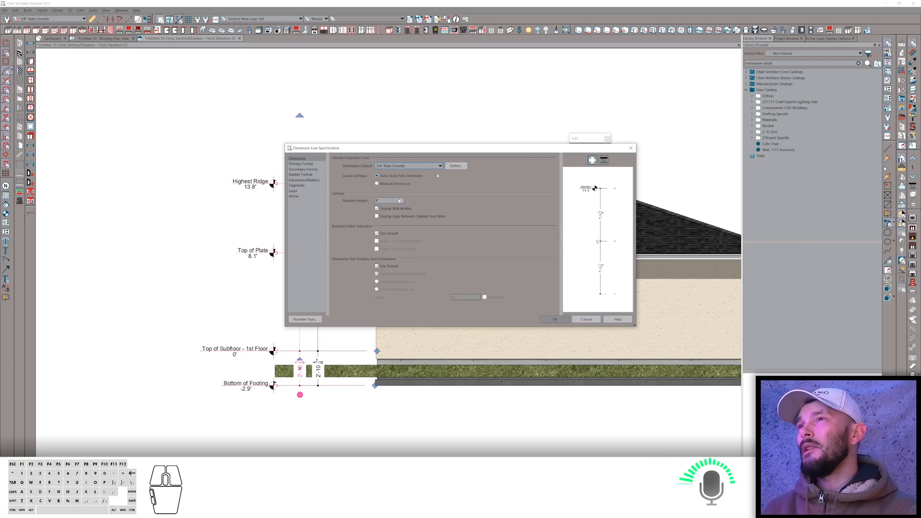
left_click(455, 166)
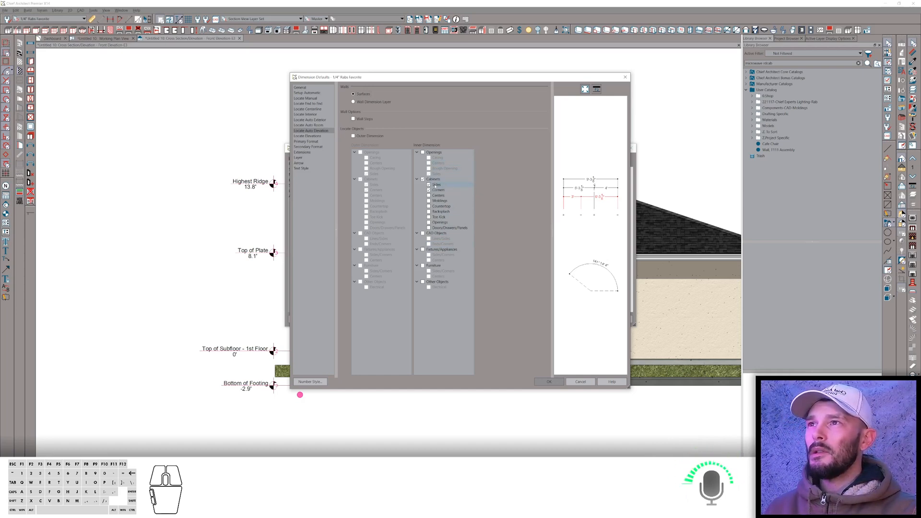
left_click(314, 136)
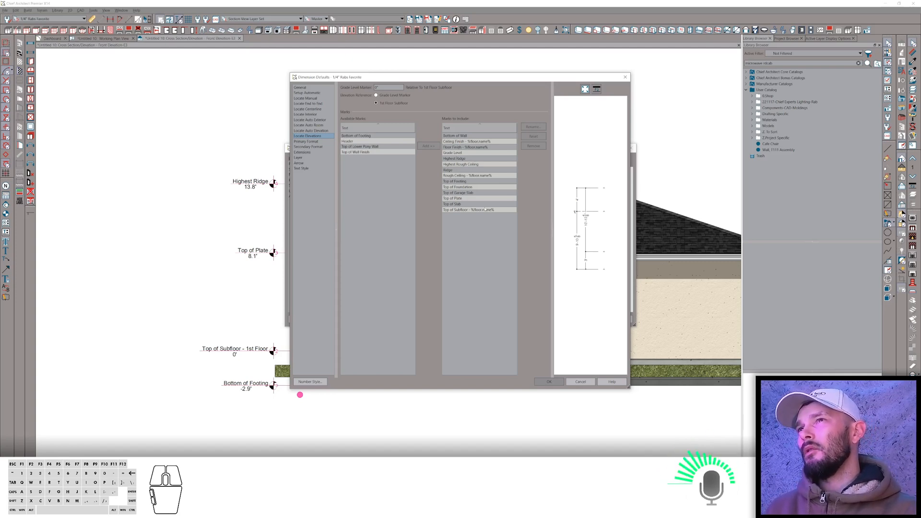
left_click(559, 381)
left_click(555, 320)
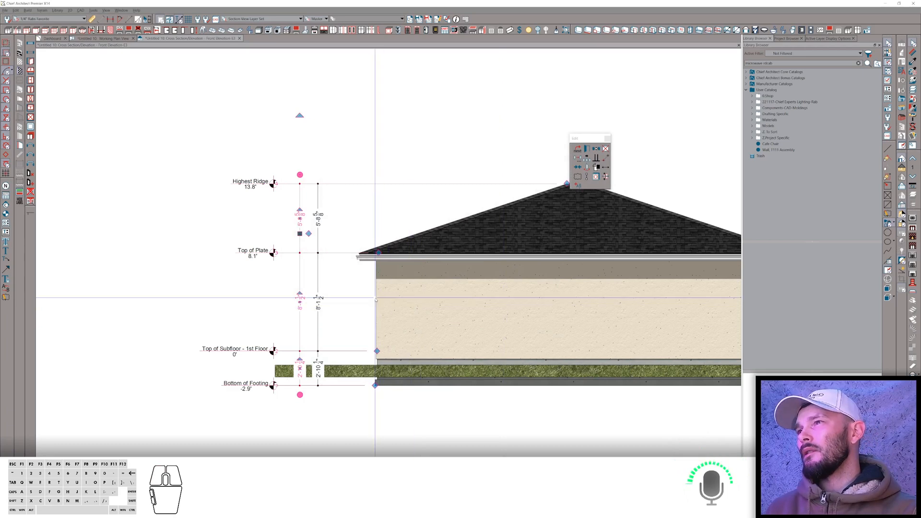
left_click(307, 273)
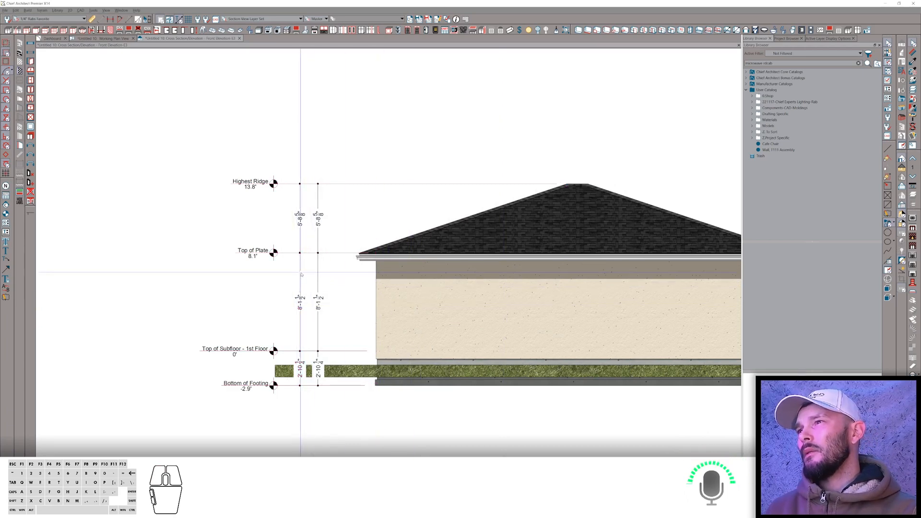
left_click(300, 272)
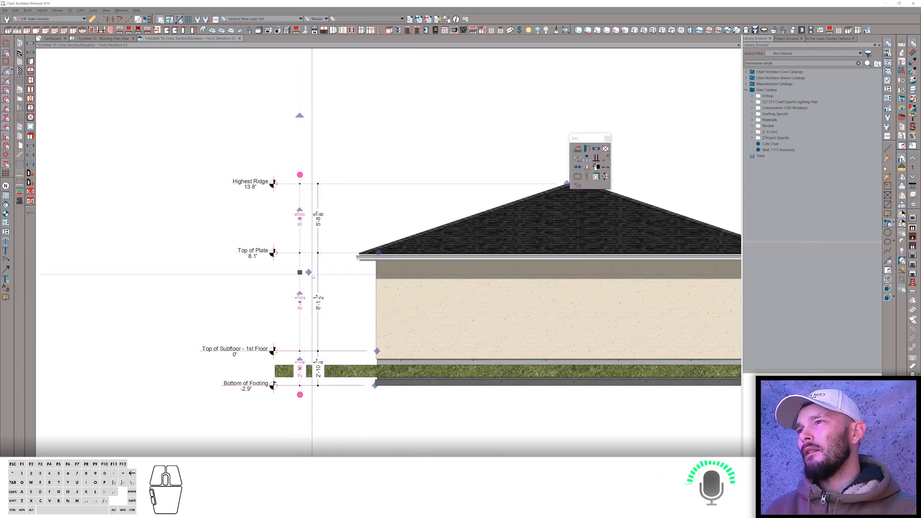
mouse_move(309, 272)
left_mouse_down()
mouse_move(405, 261)
mouse_move(447, 124)
mouse_move(432, 312)
mouse_move(414, 353)
mouse_move(396, 366)
mouse_move(386, 358)
mouse_move(391, 314)
mouse_move(418, 304)
mouse_move(418, 293)
left_mouse_up()
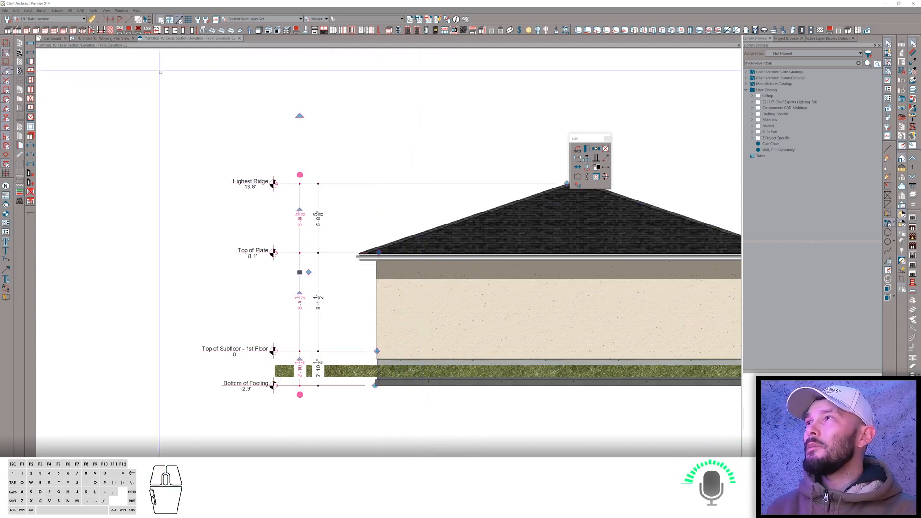
Move the front elevation marker in plan into the house so the elevation cuts through the walls.
left_click(105, 38)
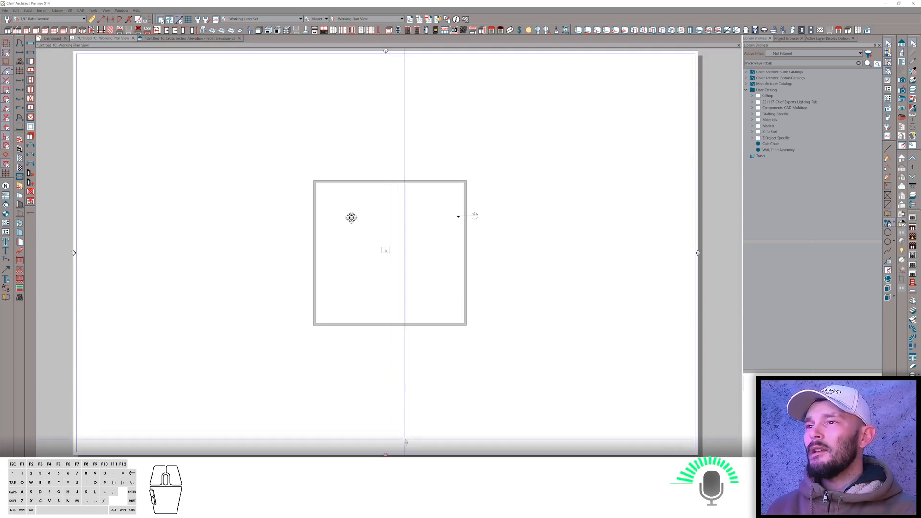
left_click(386, 452)
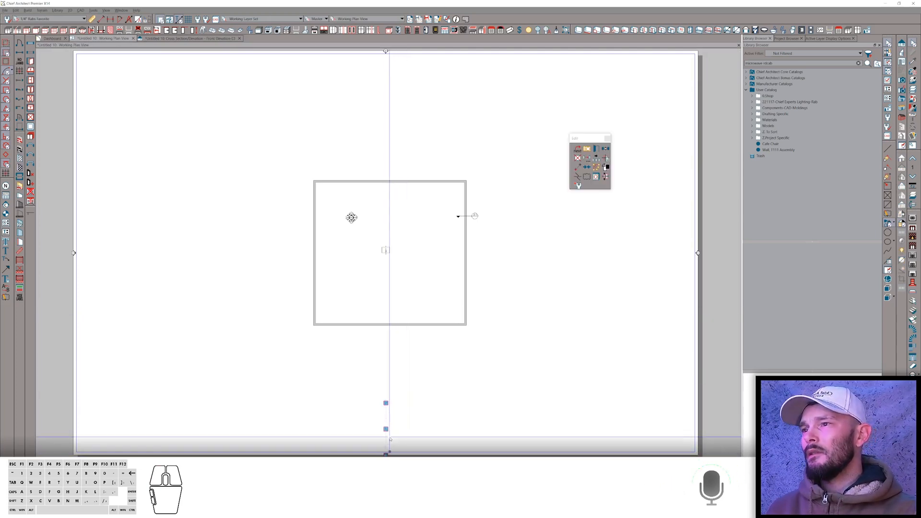
left_click_drag(386, 428, 387, 281)
left_click(186, 38)
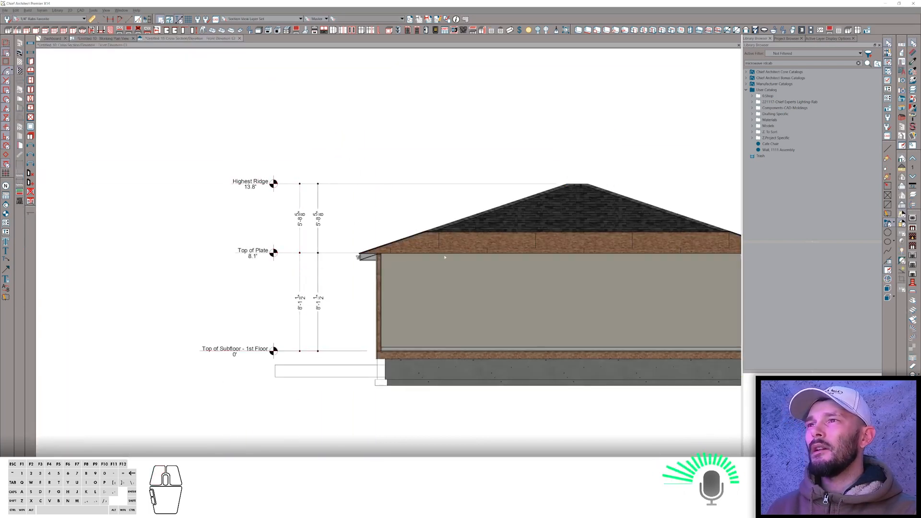
Place a window in the exterior wall shown in the section view.
left_click(300, 272)
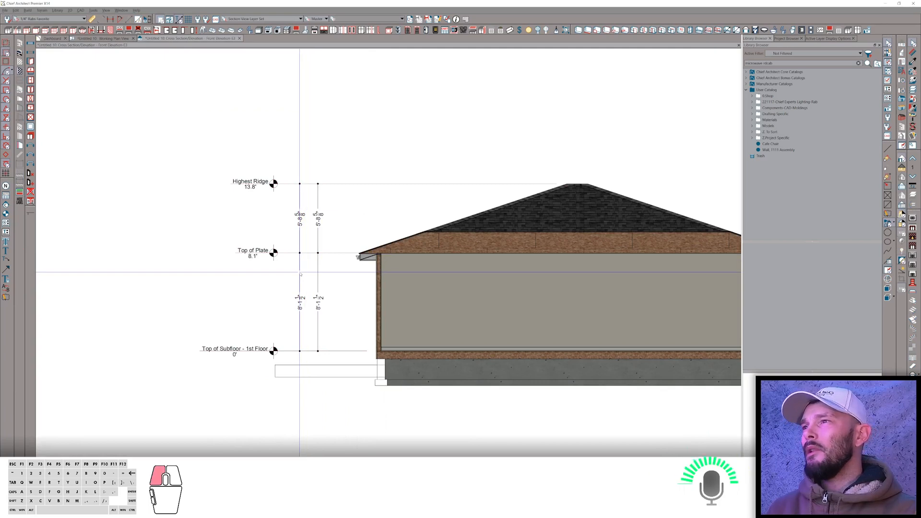
middle_click(456, 299)
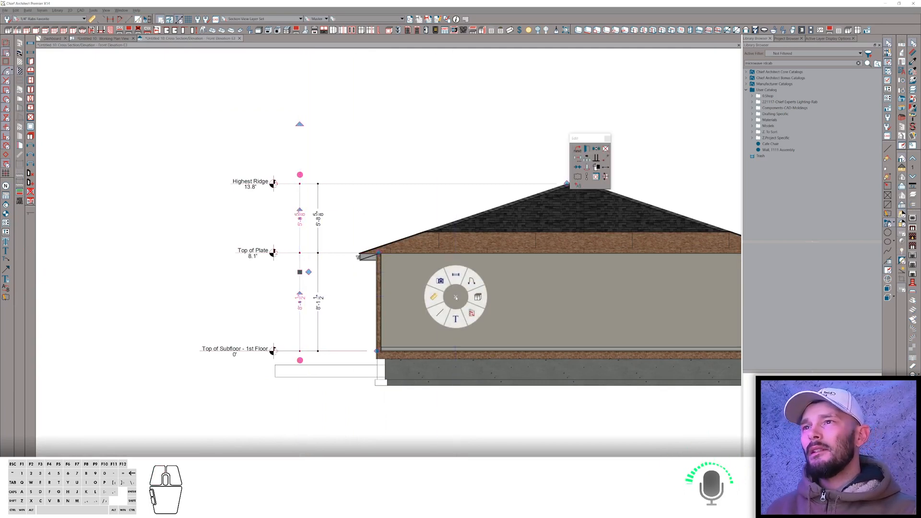
left_click(456, 298)
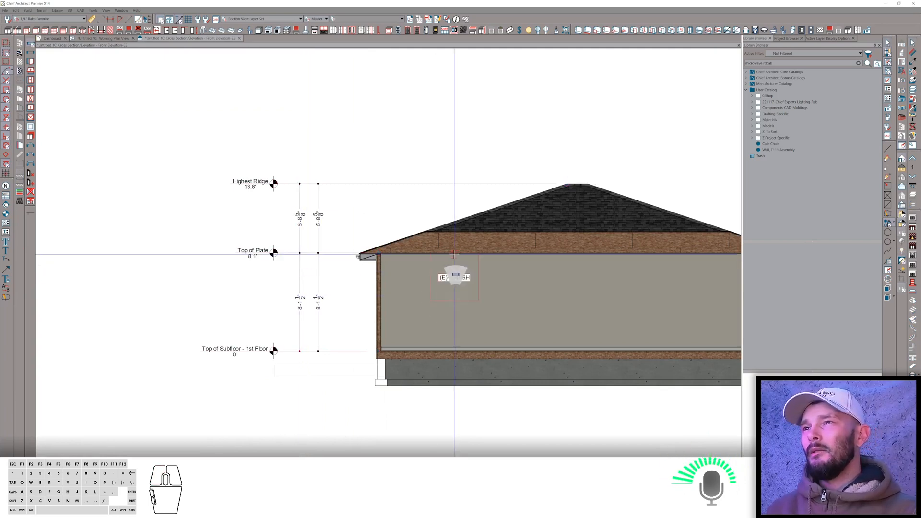
left_click(455, 293)
key("space")
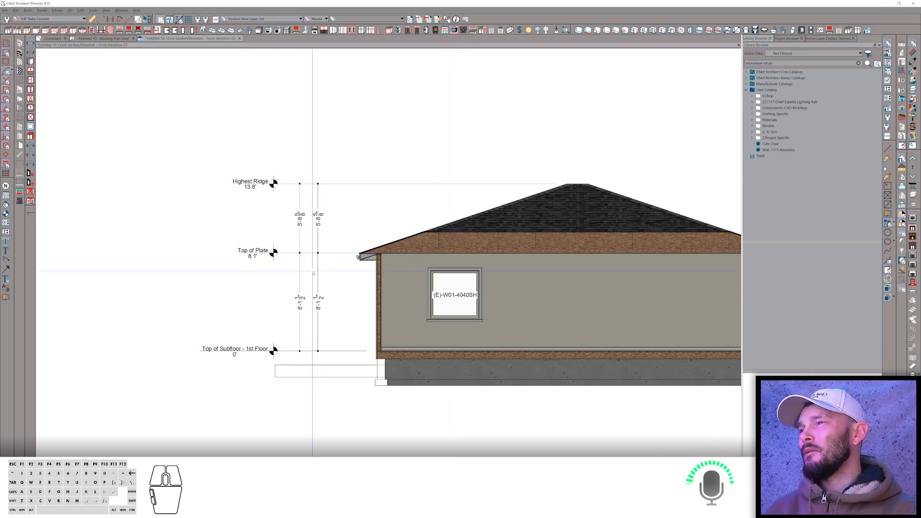
Add a Header marker to the storyline dimension at the window's top edge.
left_click(303, 281)
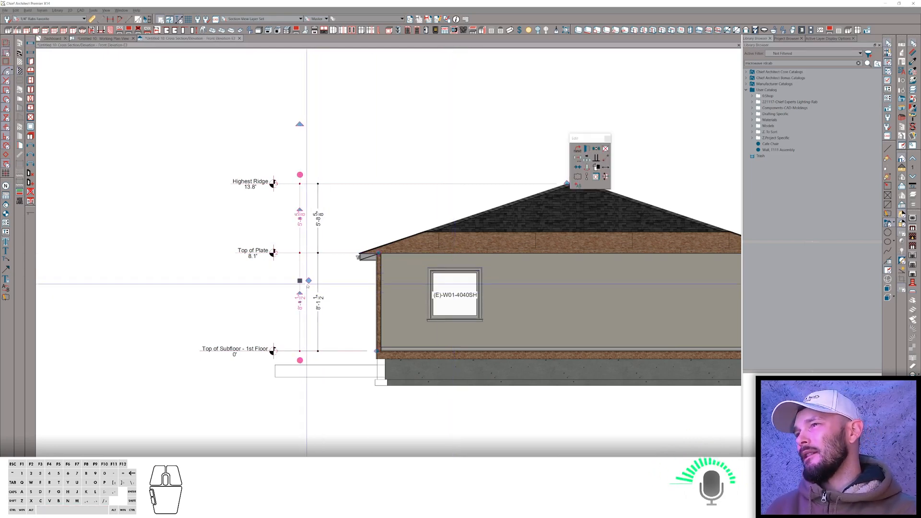
left_click(306, 281)
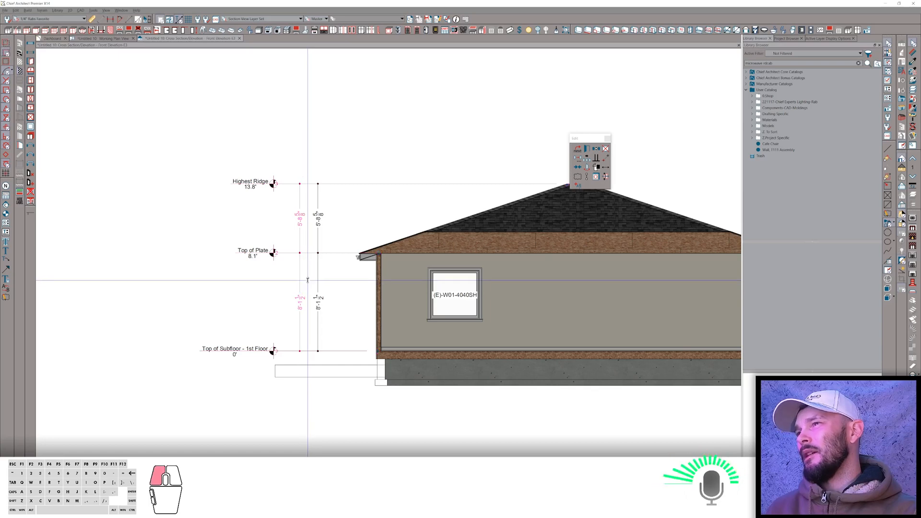
left_click(431, 270)
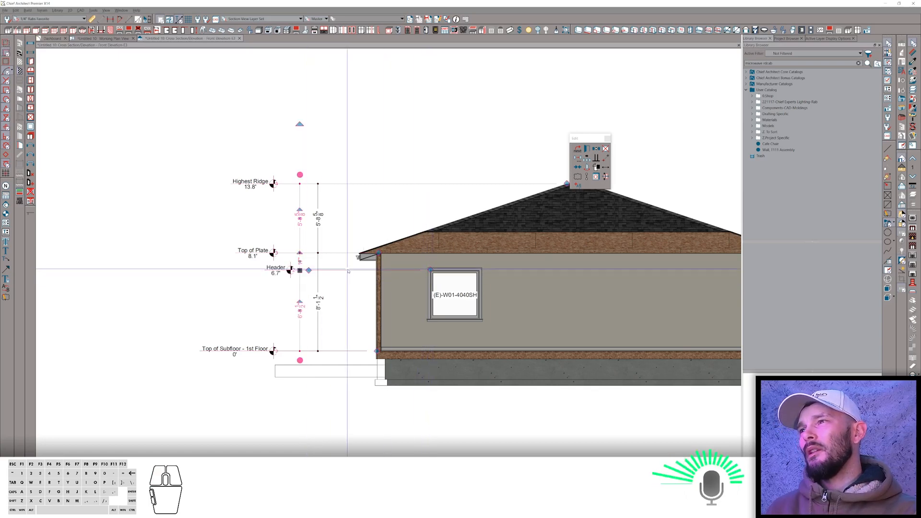
key("space")
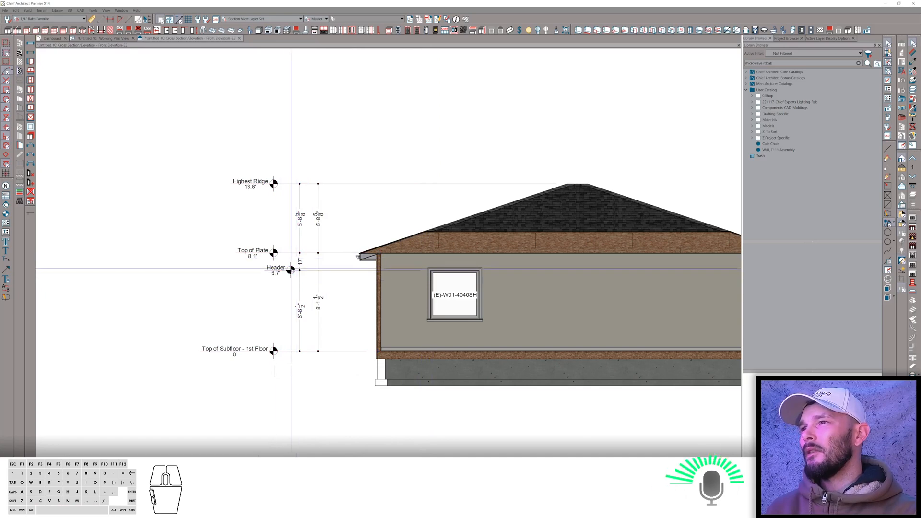
Move the elevation marker in plan back outside the house and return to the elevation view.
left_click(103, 39)
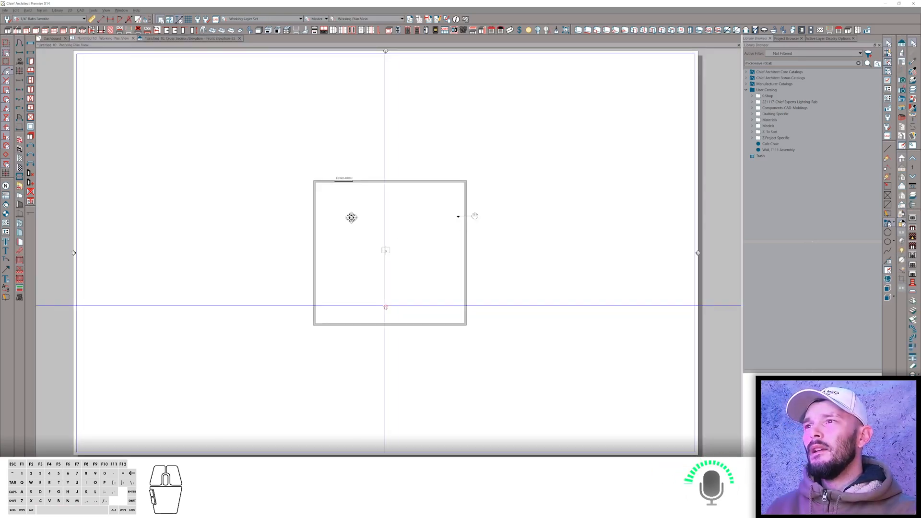
left_click(386, 307)
left_click_drag(386, 307, 387, 453)
left_click(190, 39)
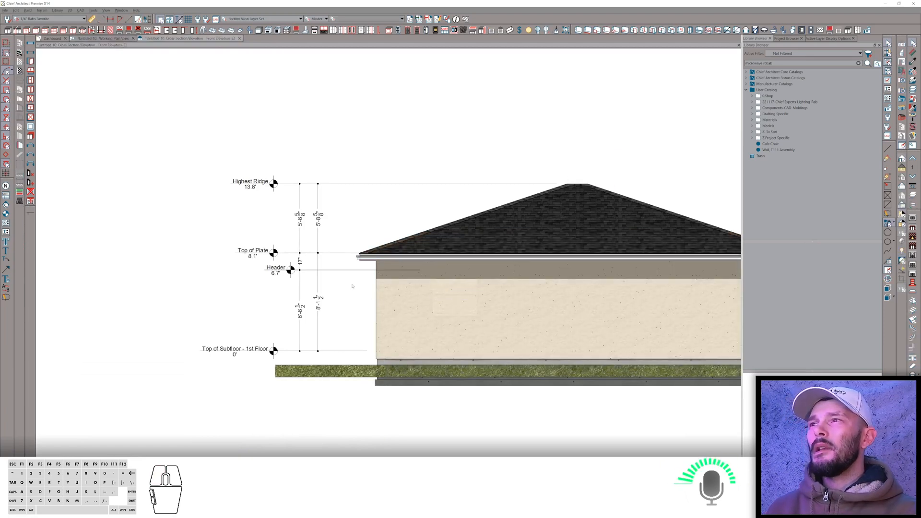
Drag the Header point off the storyline dimension to remove that marker.
left_click(299, 284)
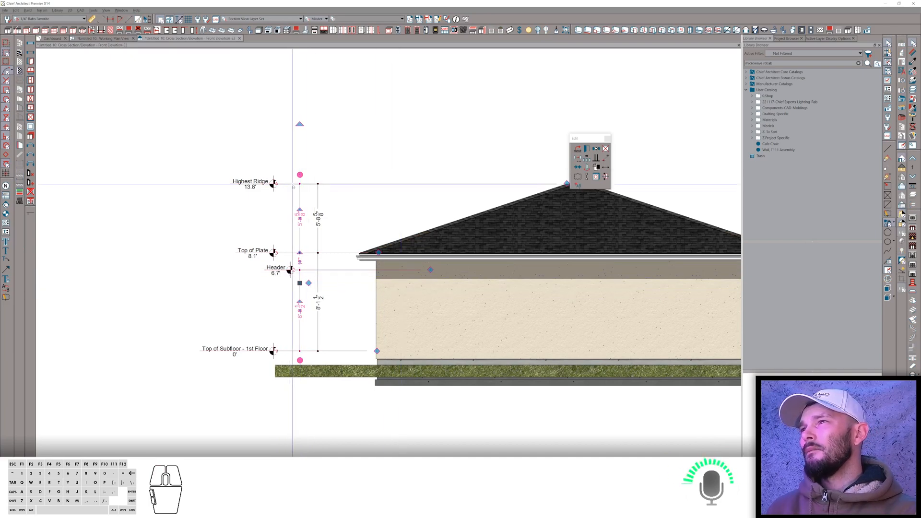
mouse_move(431, 269)
left_mouse_down()
mouse_move(425, 169)
mouse_move(368, 82)
mouse_move(259, 62)
left_mouse_up()
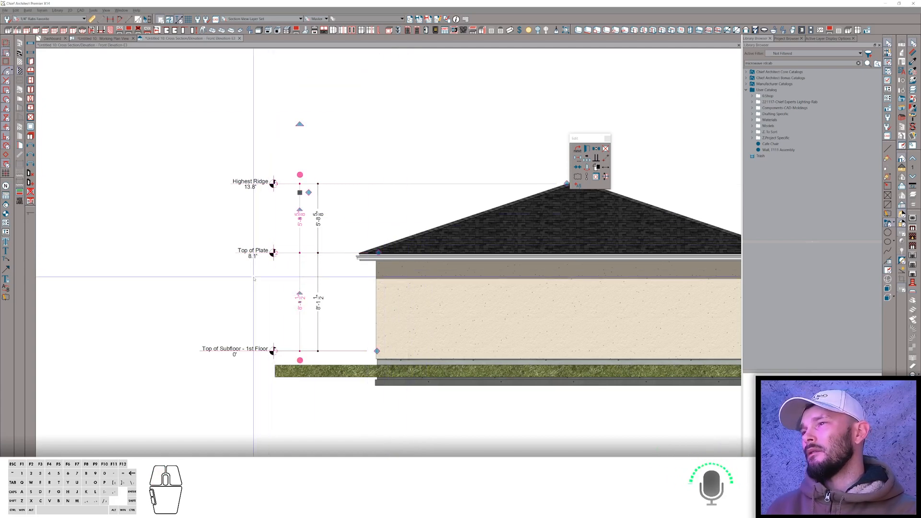
Switch to the browser, go back to the forum list and read the 'Rotating Camera - on purpose' thread.
key("alt+Tab")
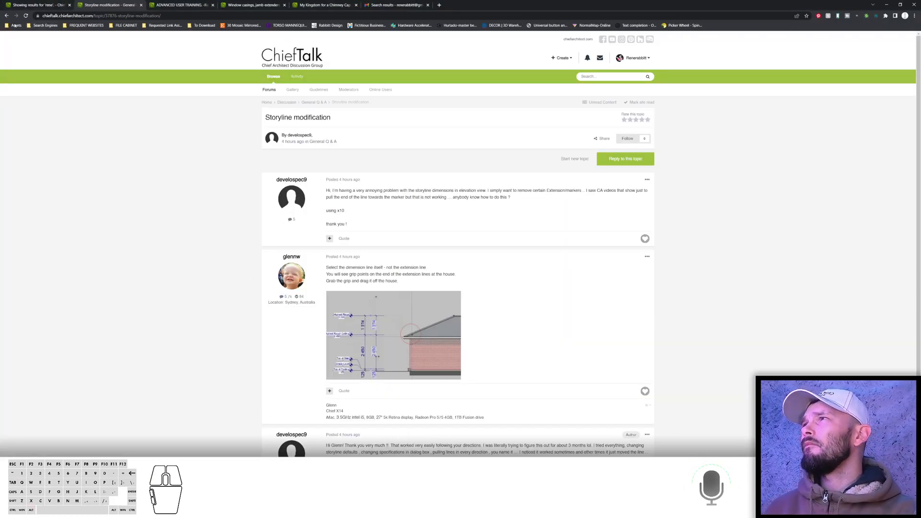
left_click(5, 16)
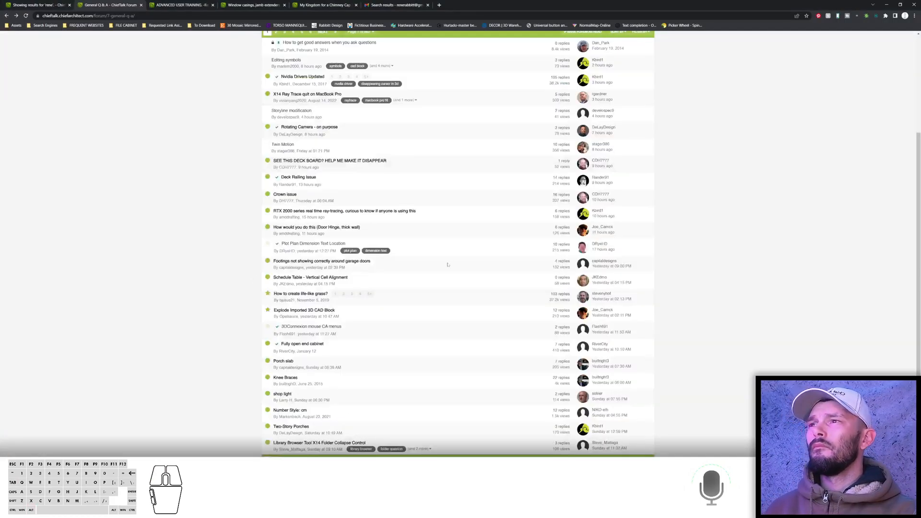
left_click(288, 127)
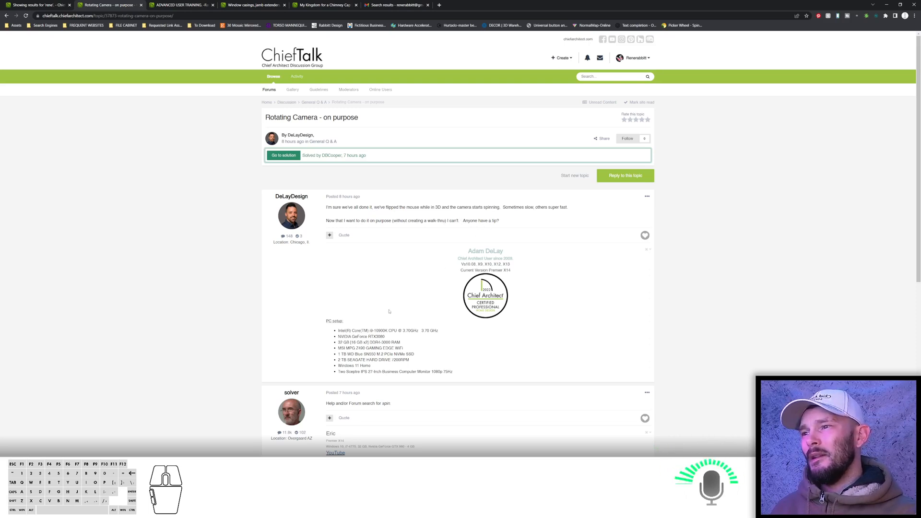
scroll(389, 312, "down", 1)
scroll(389, 309, "down", 1)
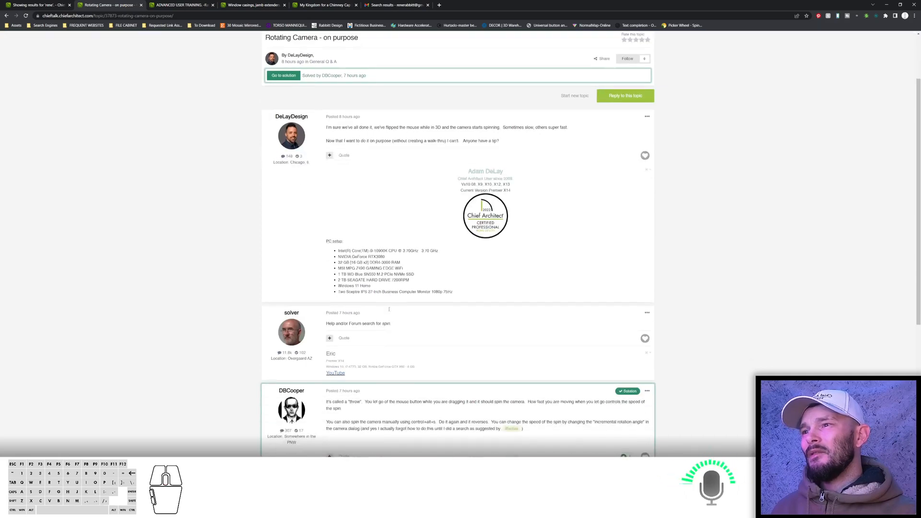
Switch to Chief Architect, open a 3D overview of the house and orbit the camera around it.
scroll(389, 309, "up", 2)
key("alt+Tab")
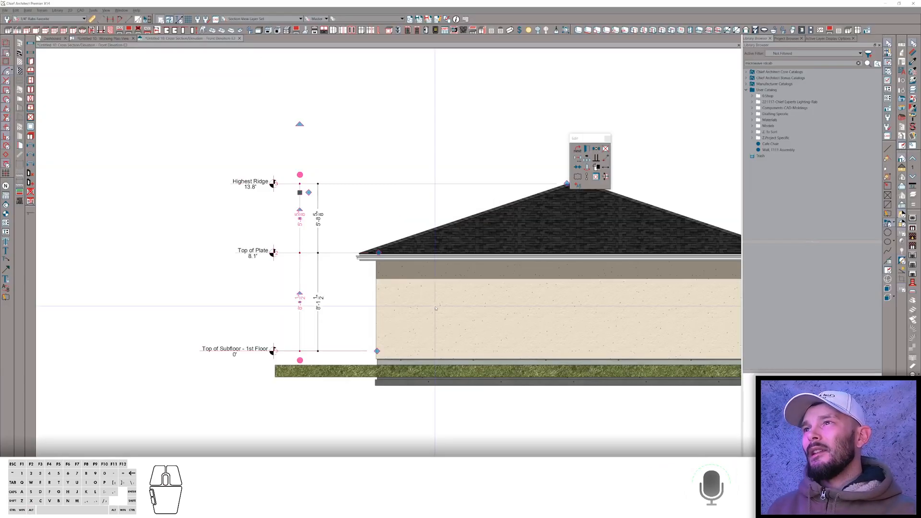
left_click(87, 38)
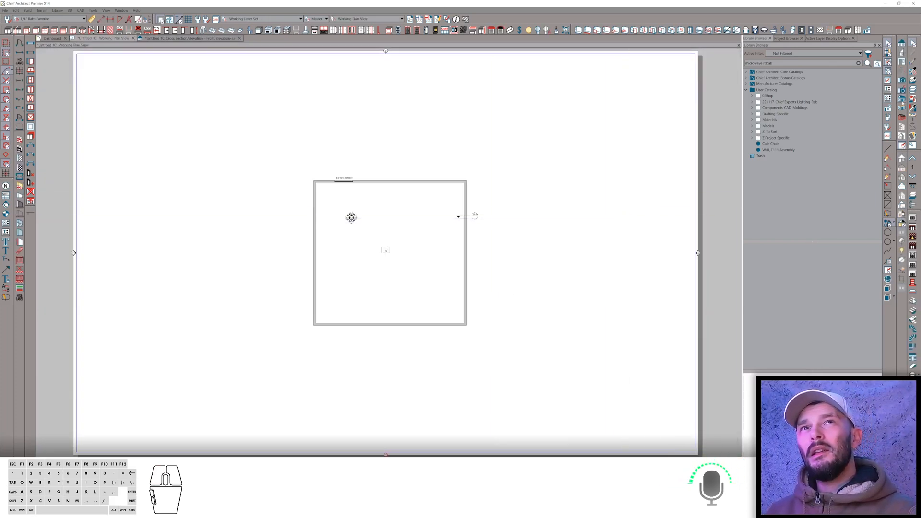
left_click(902, 99)
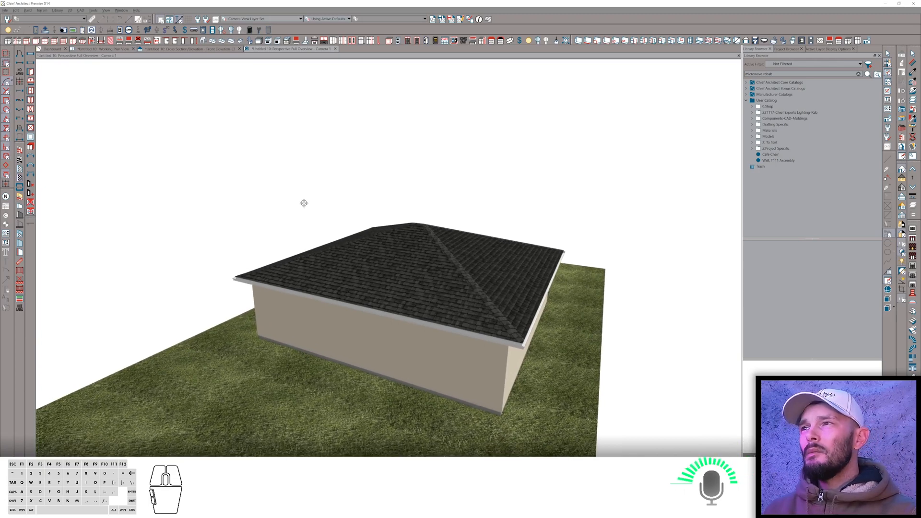
left_click_drag(304, 203, 371, 217)
scroll(371, 216, "up", 6)
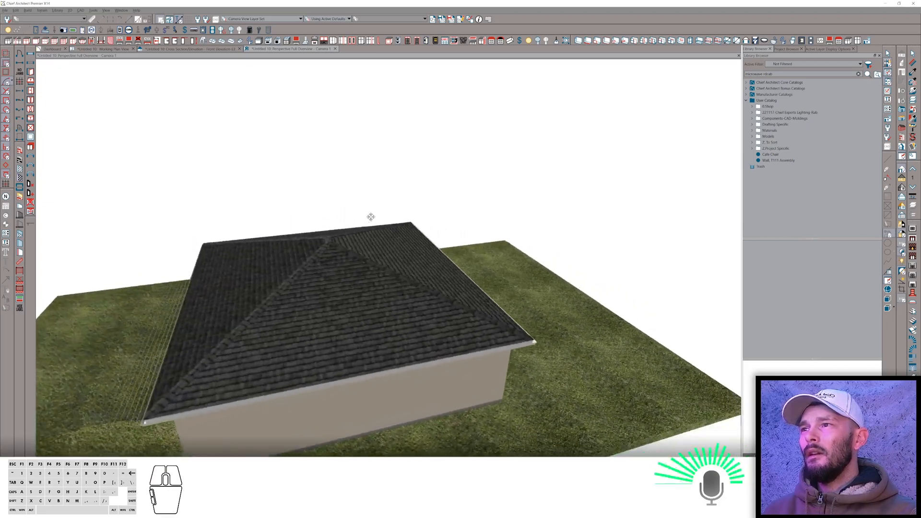
left_click_drag(371, 217, 420, 173)
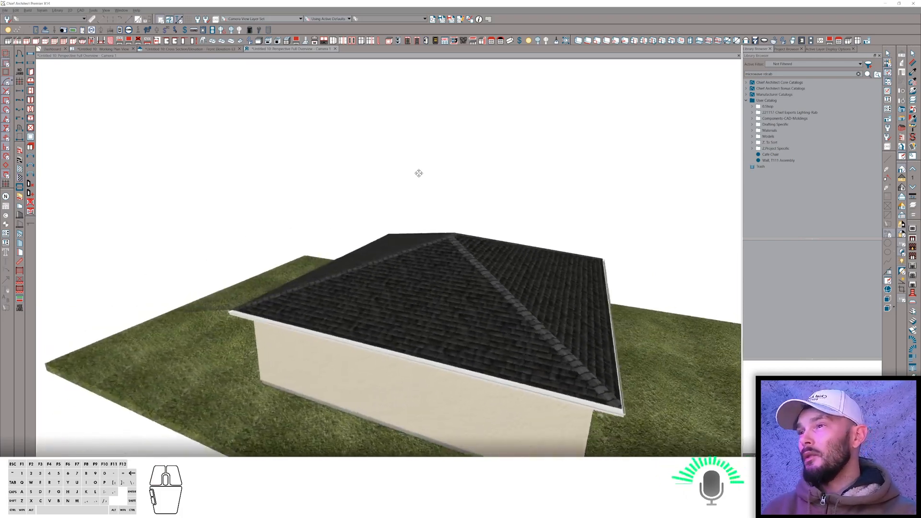
left_click(368, 193)
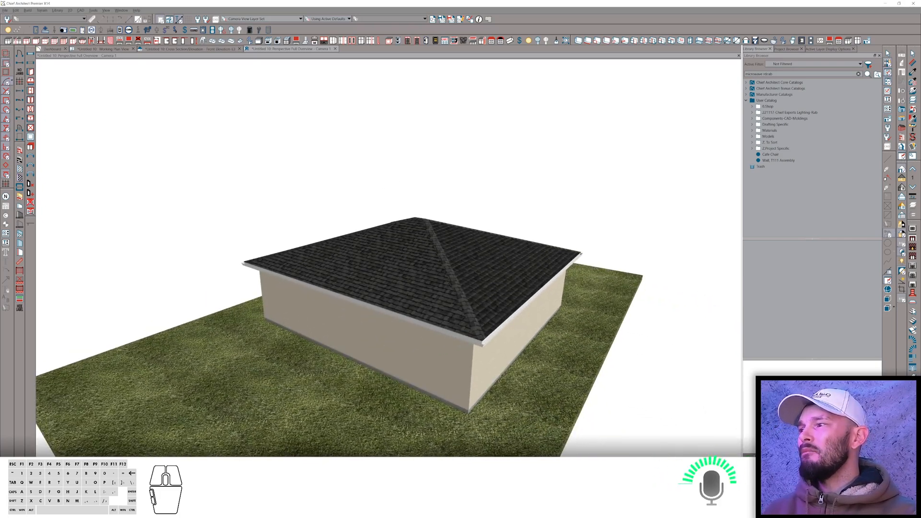
Switch to the browser, view the About Me section of your own forum profile and return to the thread.
left_click(460, 509)
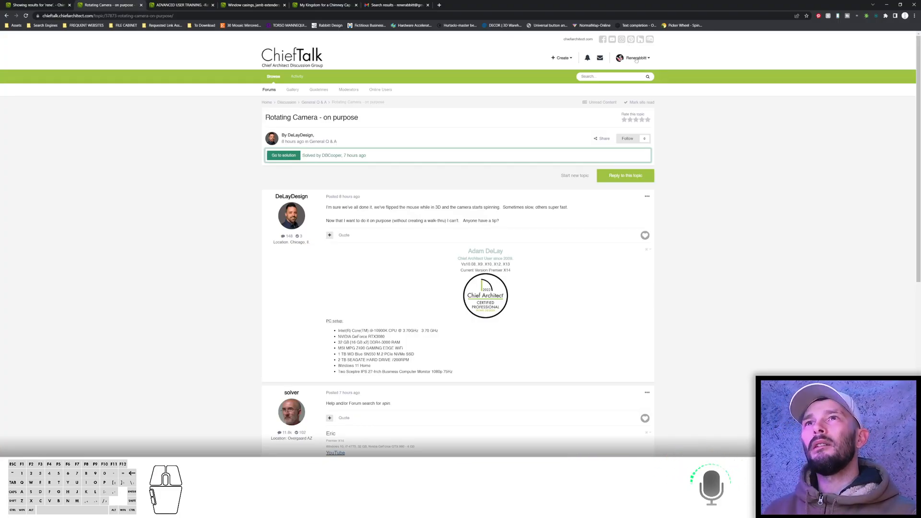
left_click(636, 58)
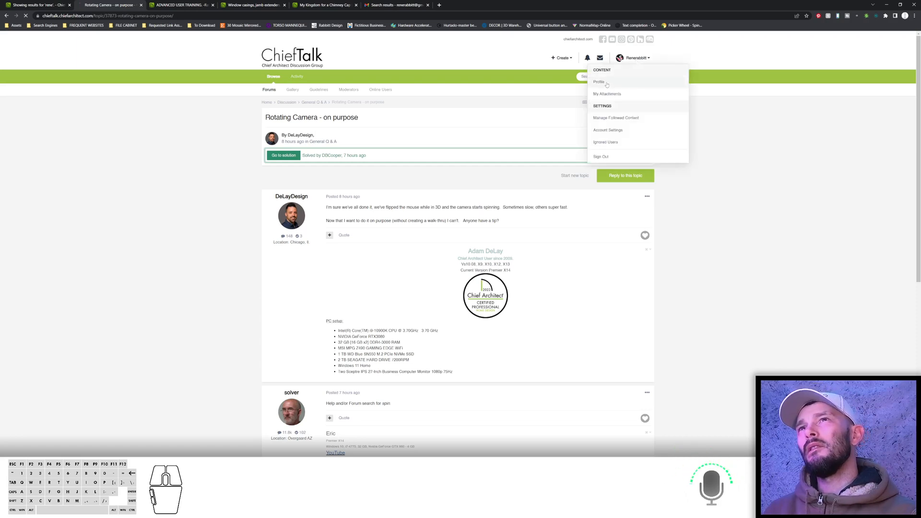
left_click(607, 84)
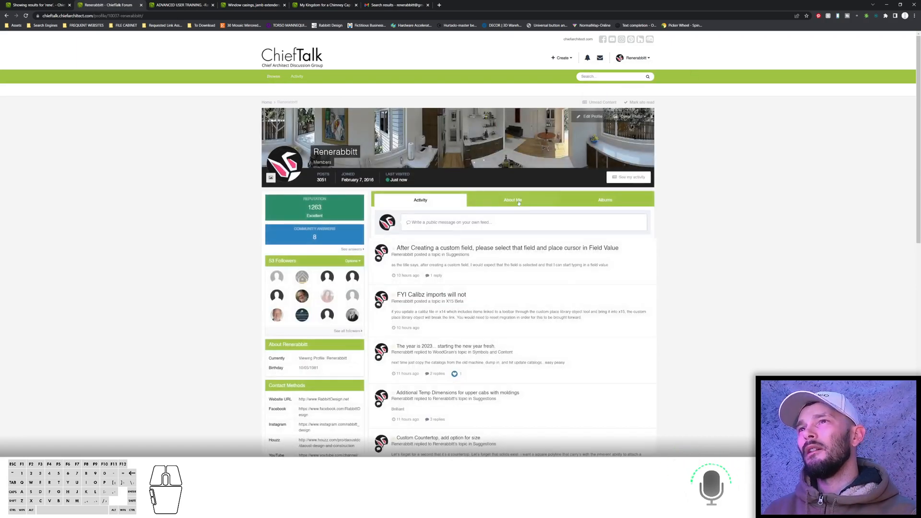
left_click(514, 200)
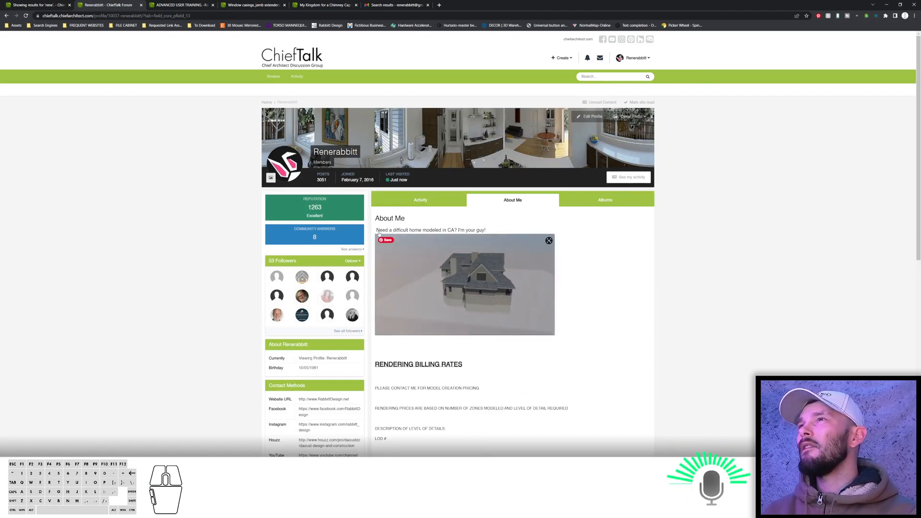
left_click(7, 16)
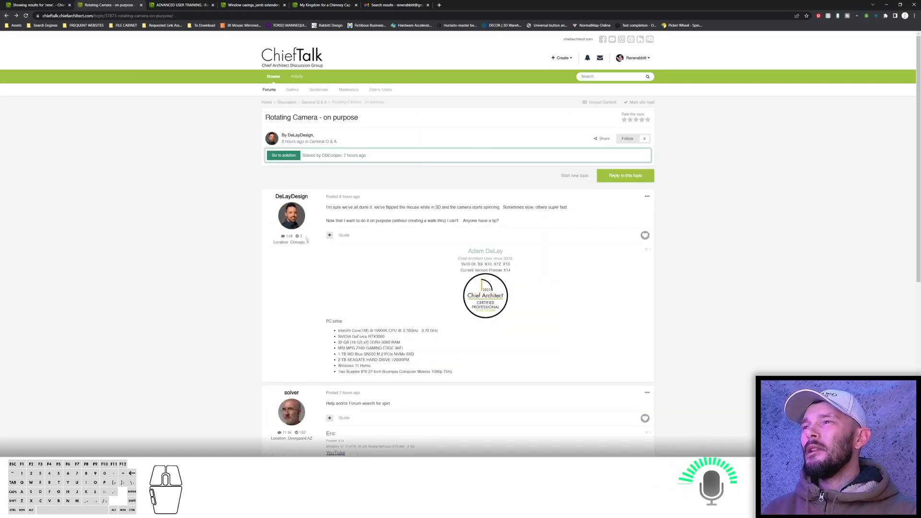
Go back to General Q & A and read through the 'Twin Motion' thread.
left_click(318, 102)
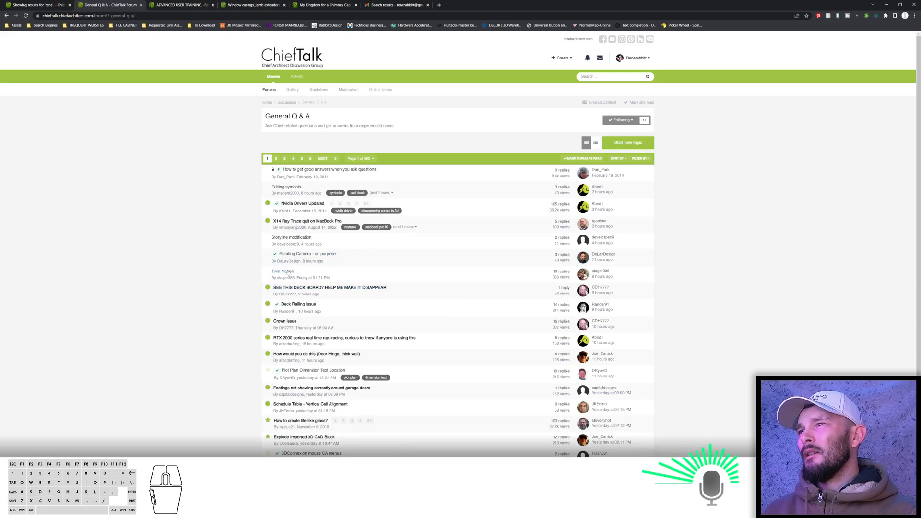
left_click(290, 272)
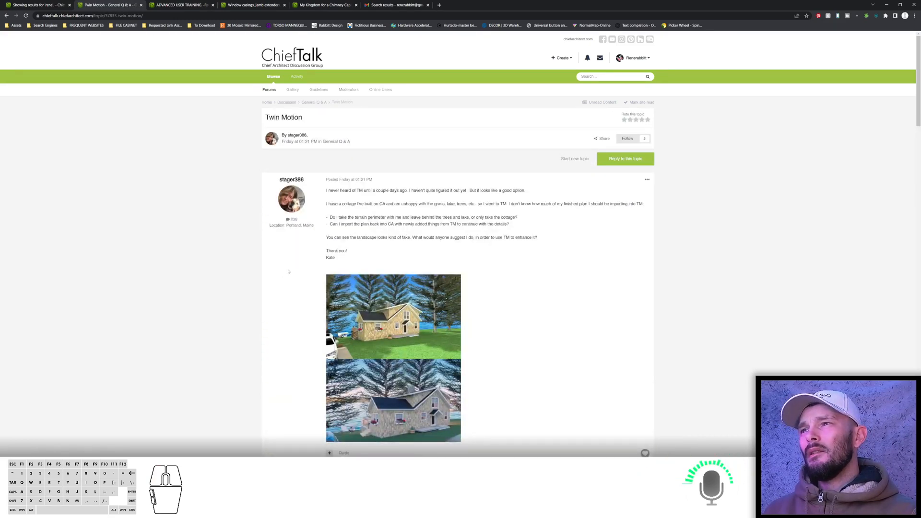
scroll(304, 290, "down", 2)
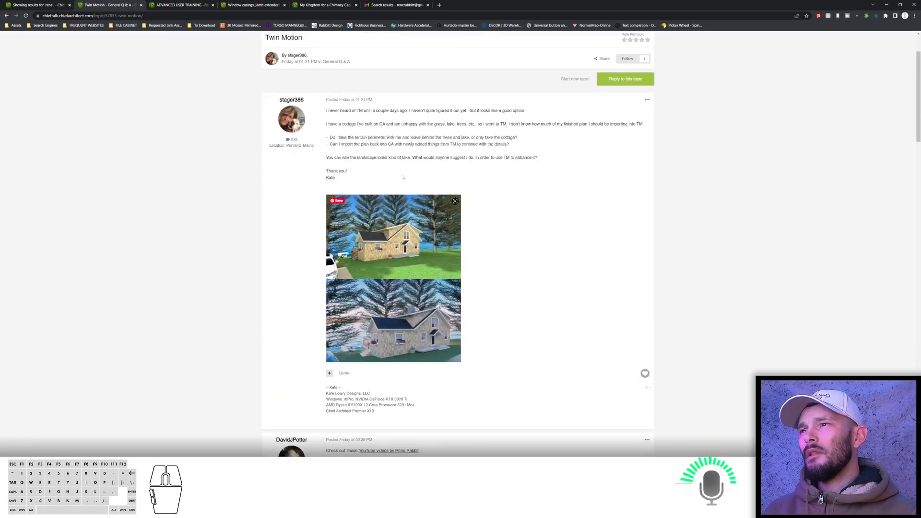
scroll(356, 351, "down", 3)
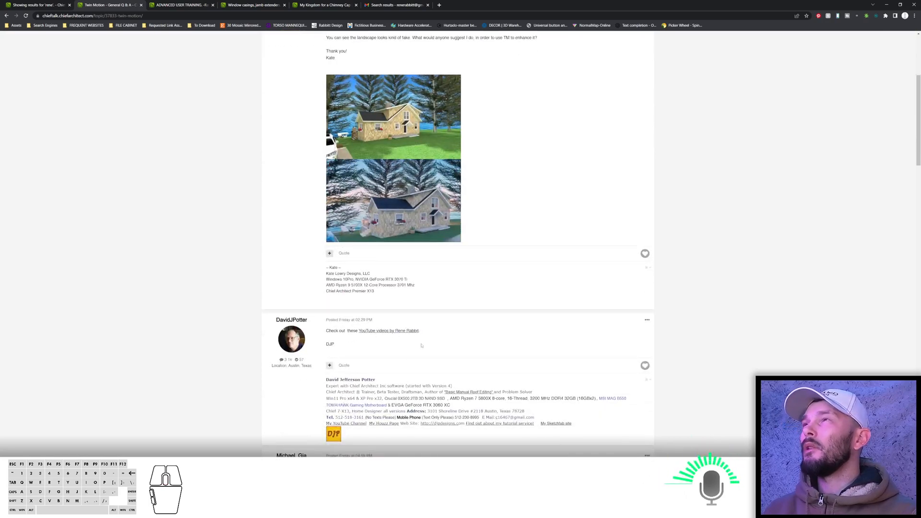
scroll(394, 336, "down", 4)
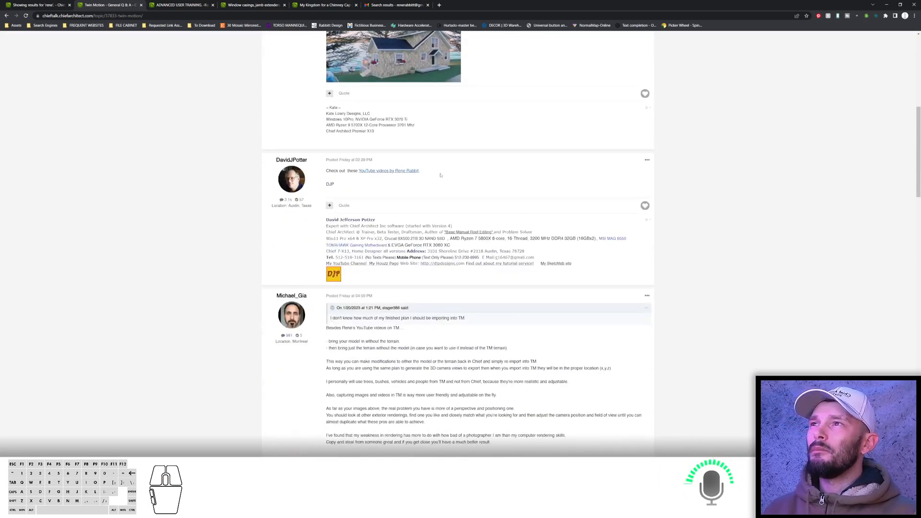
scroll(385, 186, "up", 5)
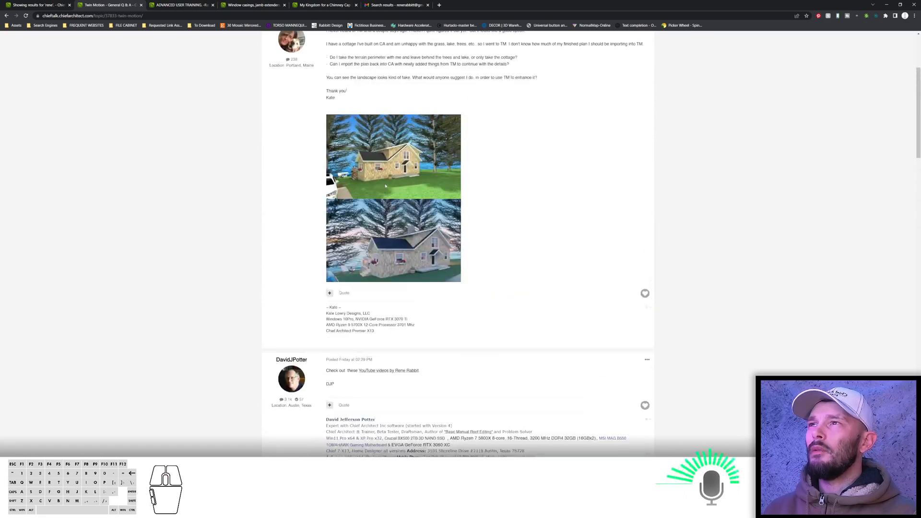
scroll(441, 251, "down", 6)
scroll(442, 251, "down", 8)
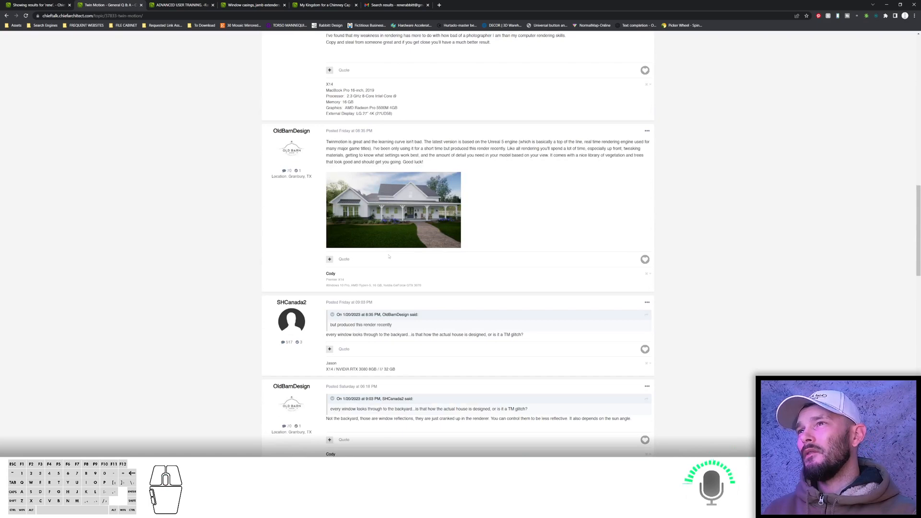
scroll(407, 240, "down", 8)
scroll(397, 223, "down", 5)
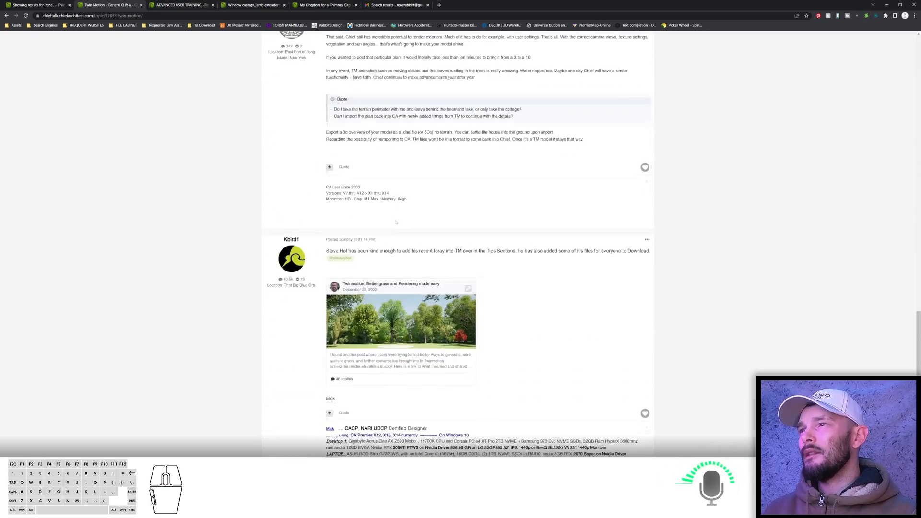
scroll(398, 282, "down", 5)
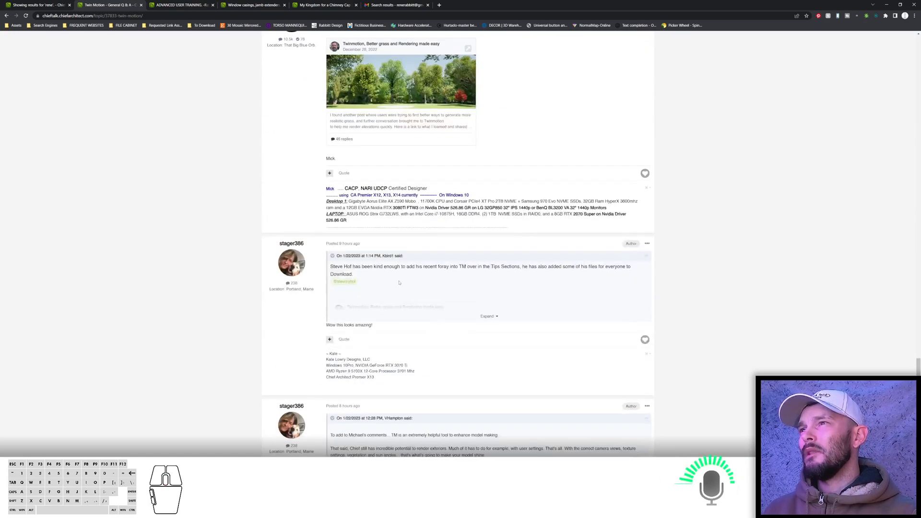
scroll(399, 283, "up", 4)
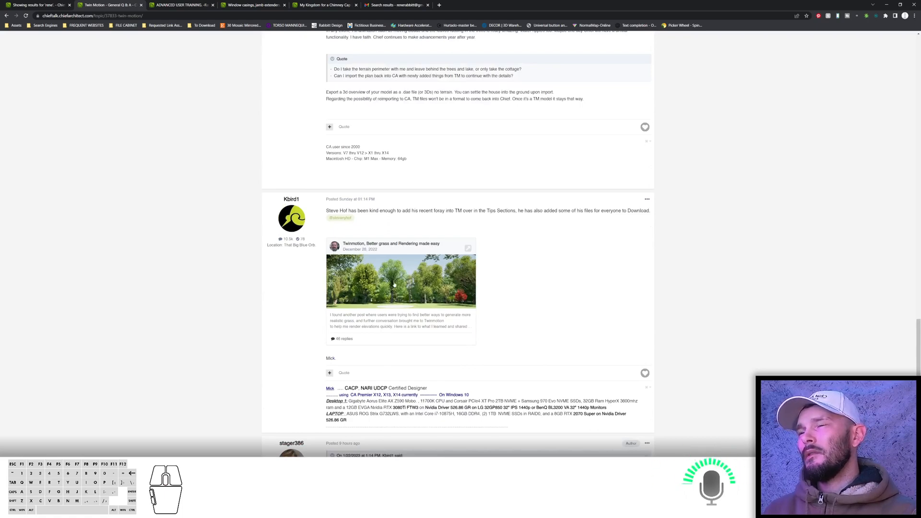
scroll(398, 297, "down", 4)
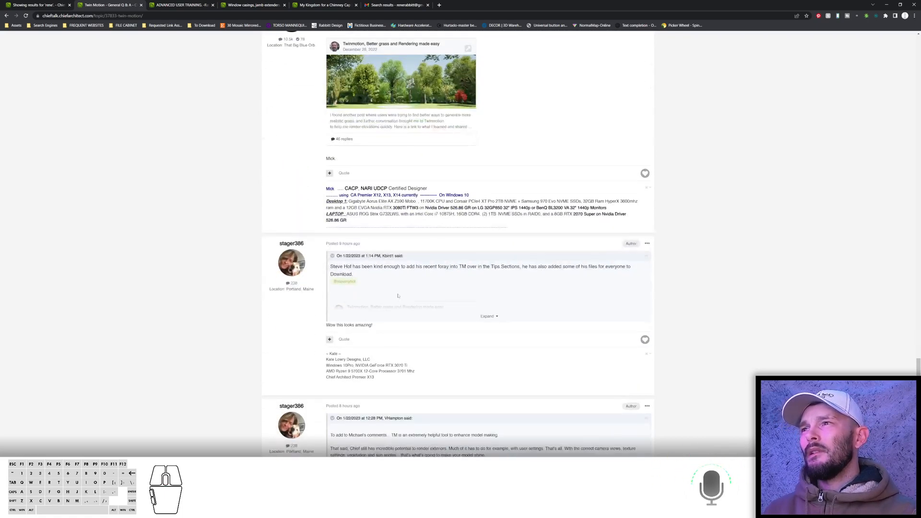
scroll(396, 290, "down", 4)
scroll(406, 281, "up", 7)
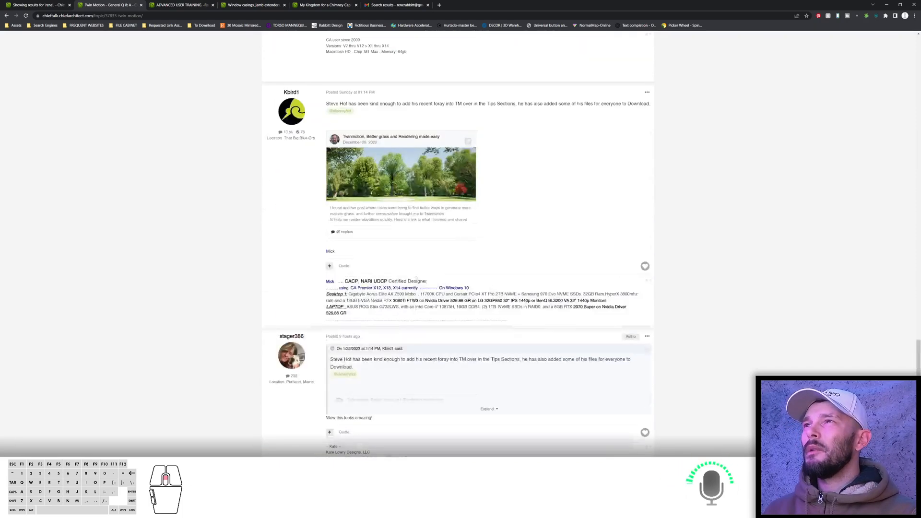
scroll(422, 210, "up", 20)
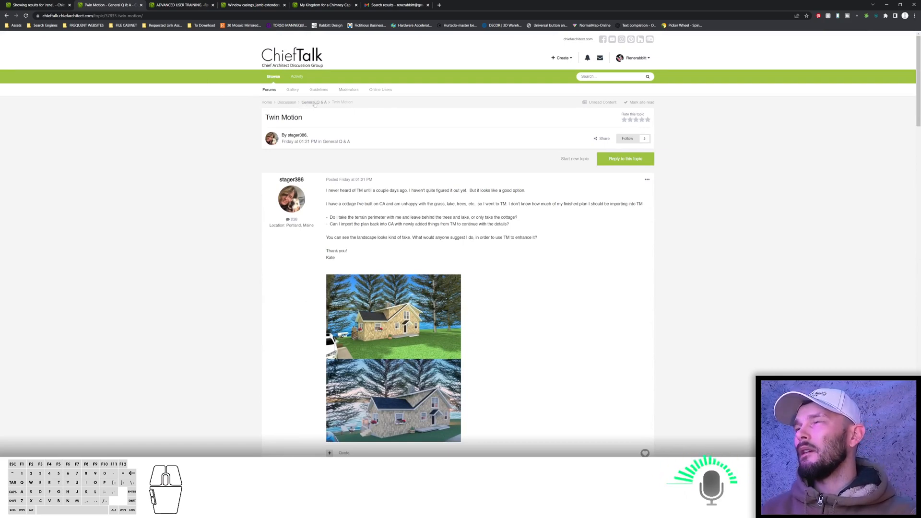
Open the 'SEE THIS DECK BOARD? HELP ME MAKE IT DISAPPEAR' thread and save its DENTON plan attachment to the Send and Delete folder.
left_click(315, 103)
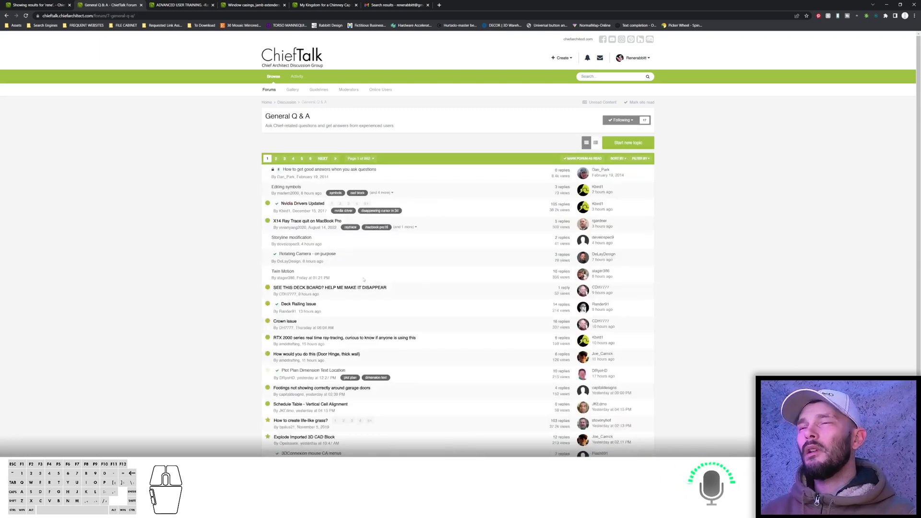
scroll(336, 288, "down", 1)
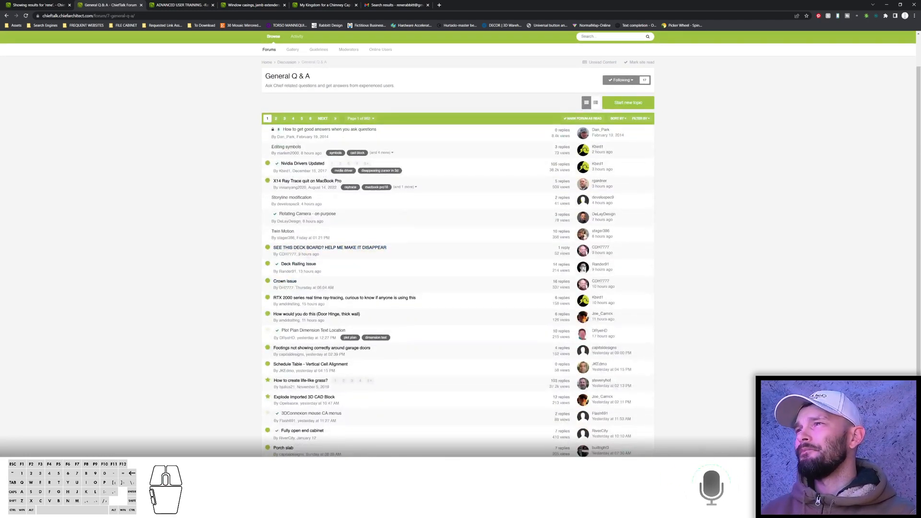
left_click(284, 251)
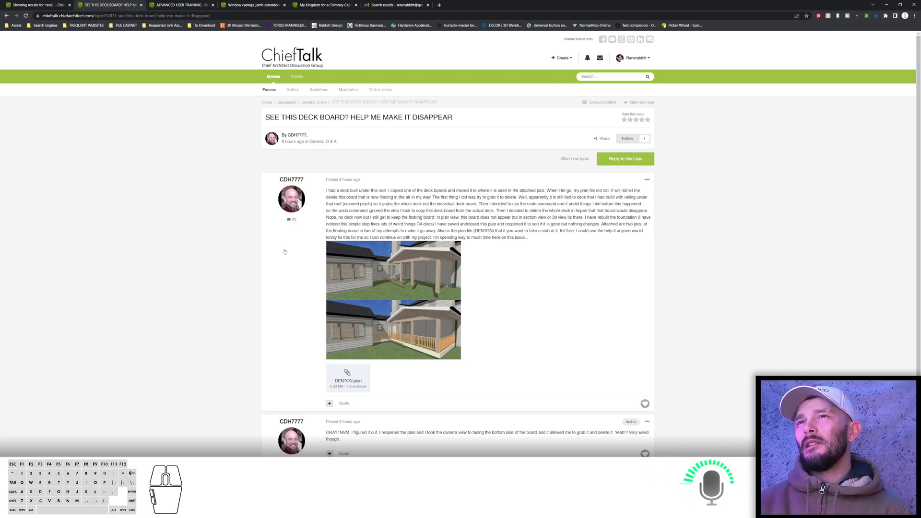
left_click(350, 379)
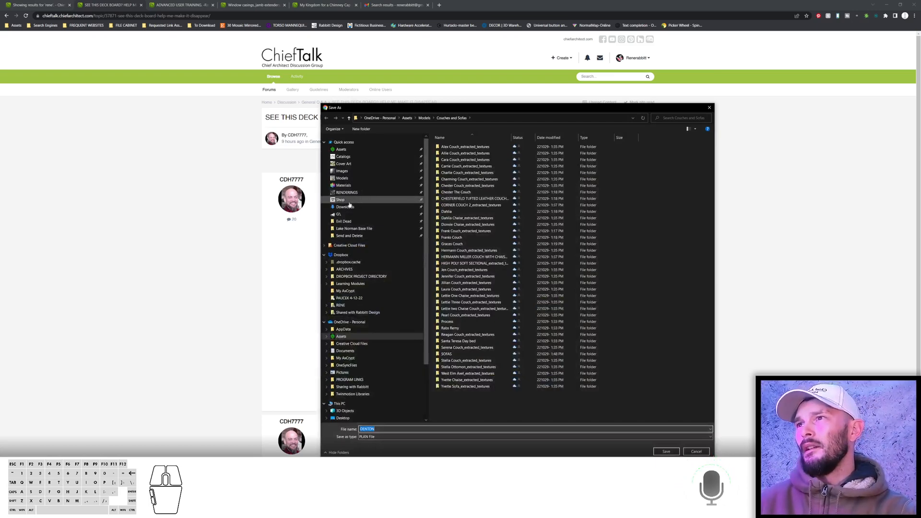
left_click(352, 236)
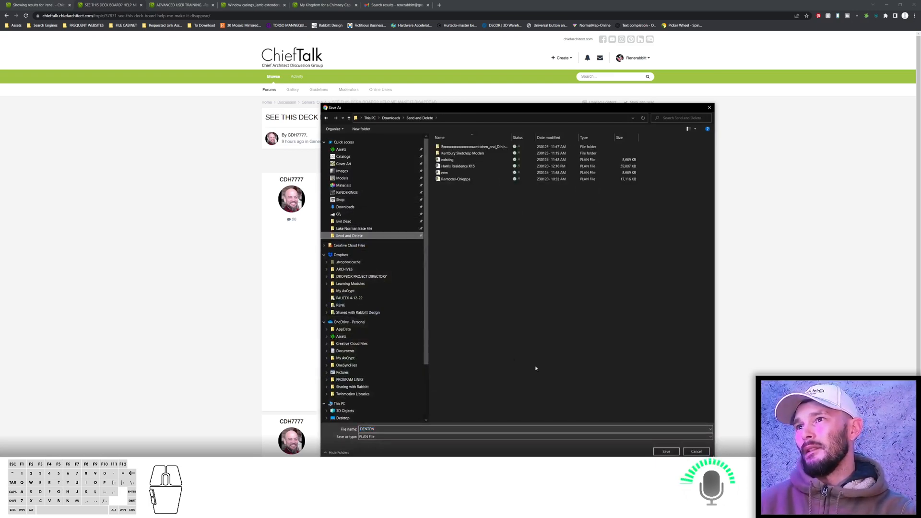
left_click(667, 451)
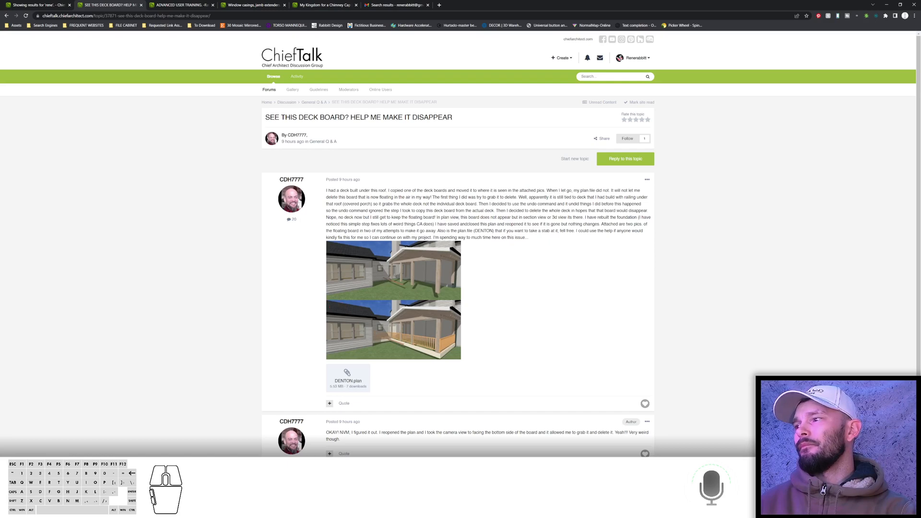
Switch to the DENTON plan and create a full camera view toward the covered deck to inspect the floating board.
left_click(138, 509)
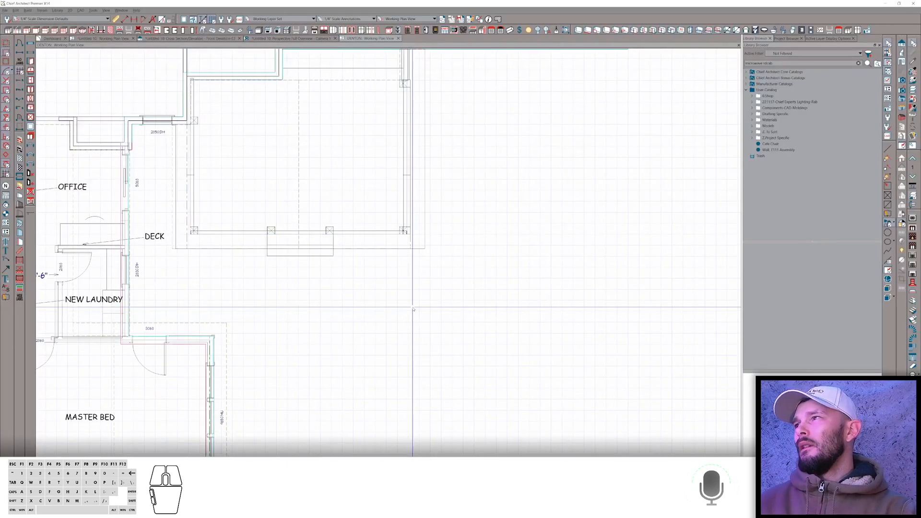
scroll(412, 308, "down", 5)
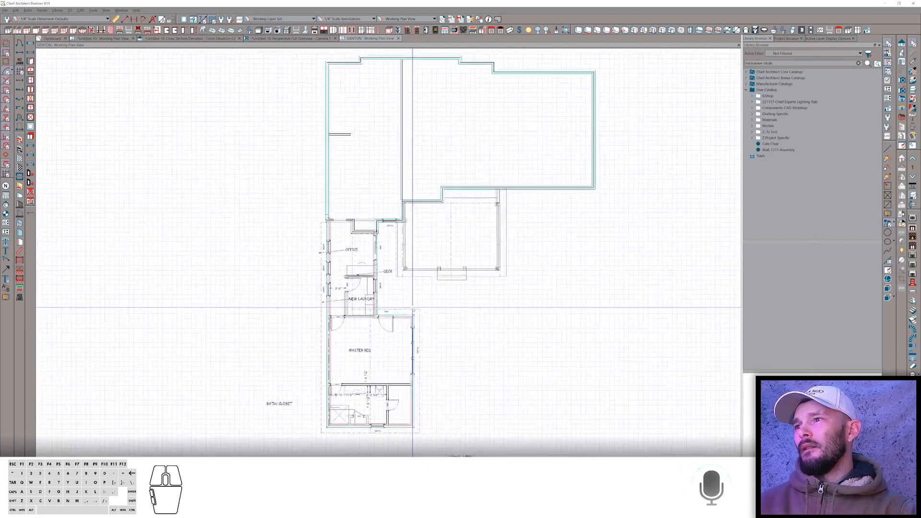
scroll(413, 308, "up", 3)
right_click(413, 308)
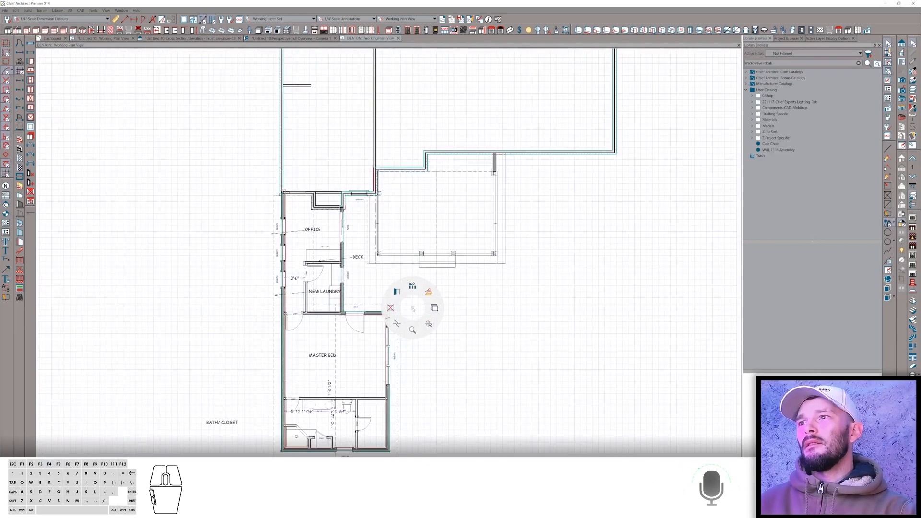
left_click(397, 292)
left_click_drag(622, 378, 555, 312)
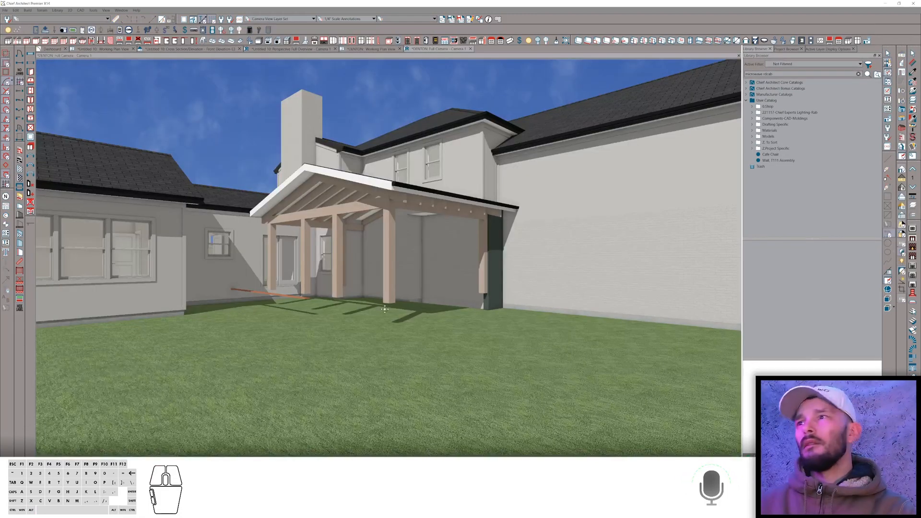
scroll(285, 317, "up", 2)
scroll(297, 302, "up", 5)
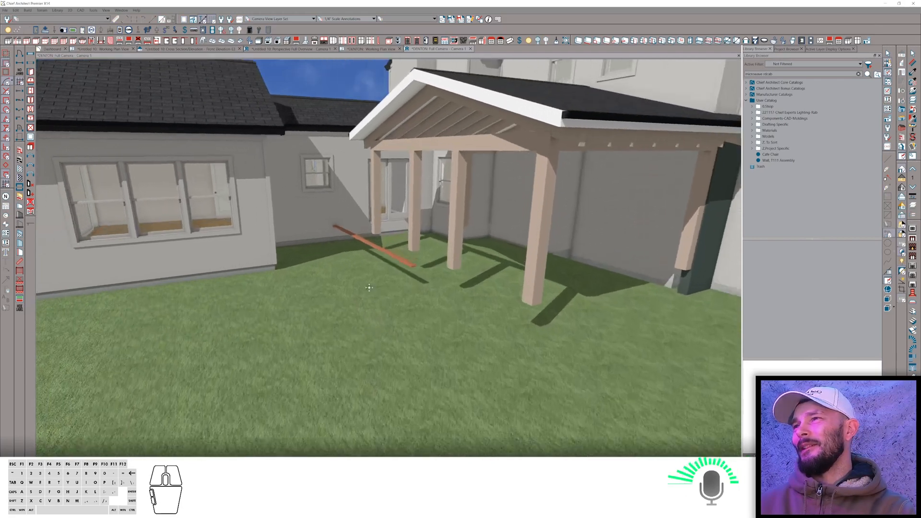
Select the floating deck board in the camera view and delete it.
scroll(385, 272, "up", 2)
left_click(386, 293)
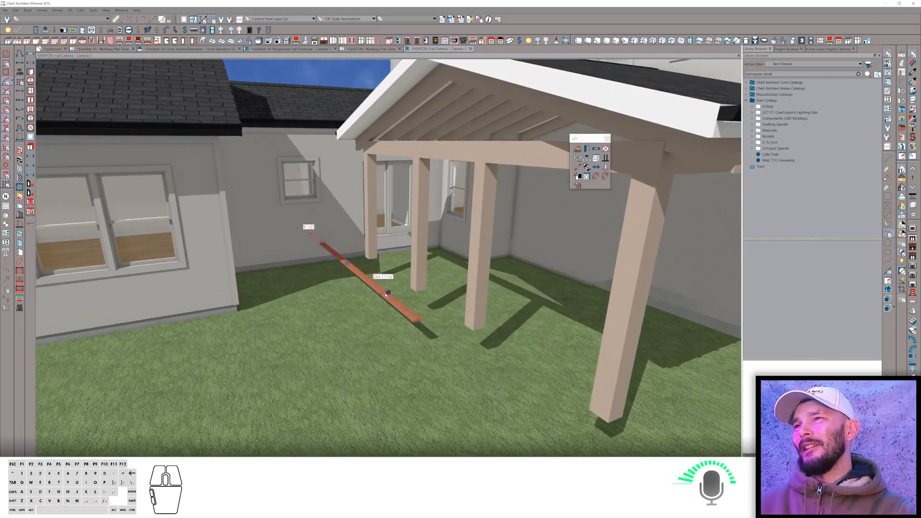
scroll(440, 273, "up", 3)
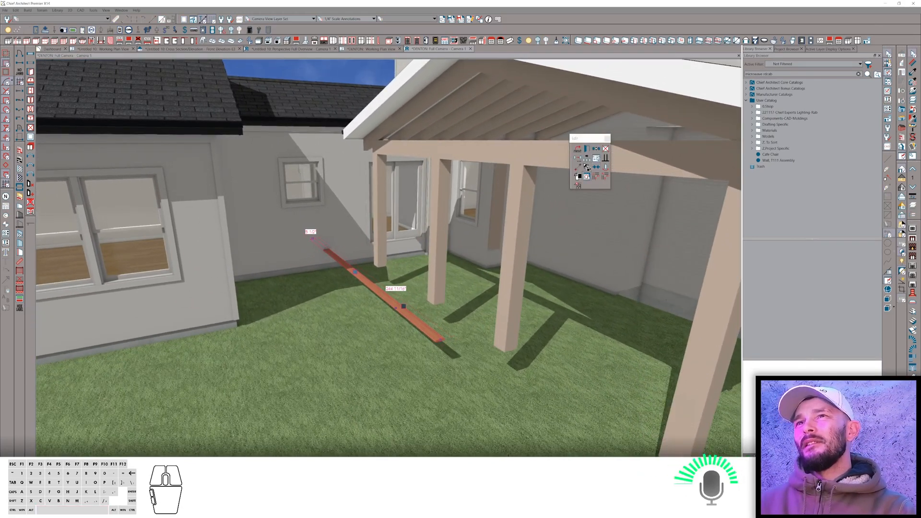
left_click(587, 177)
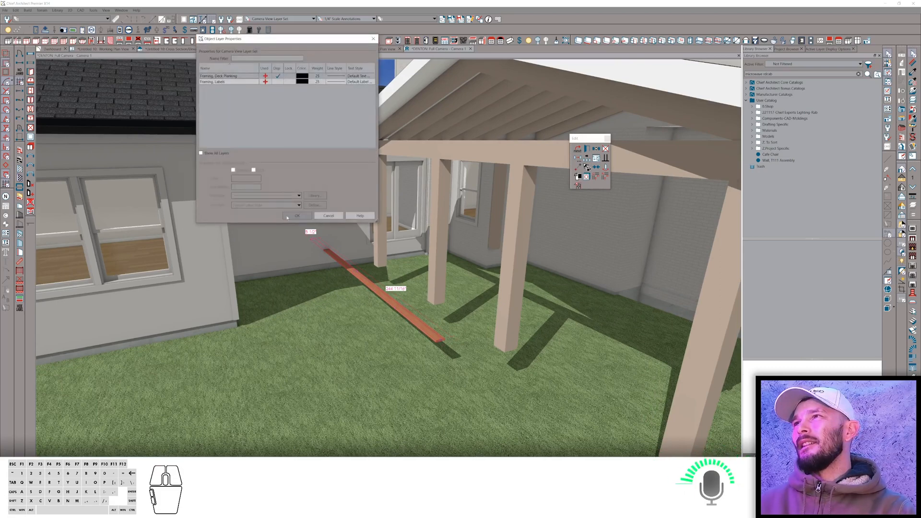
left_click(329, 216)
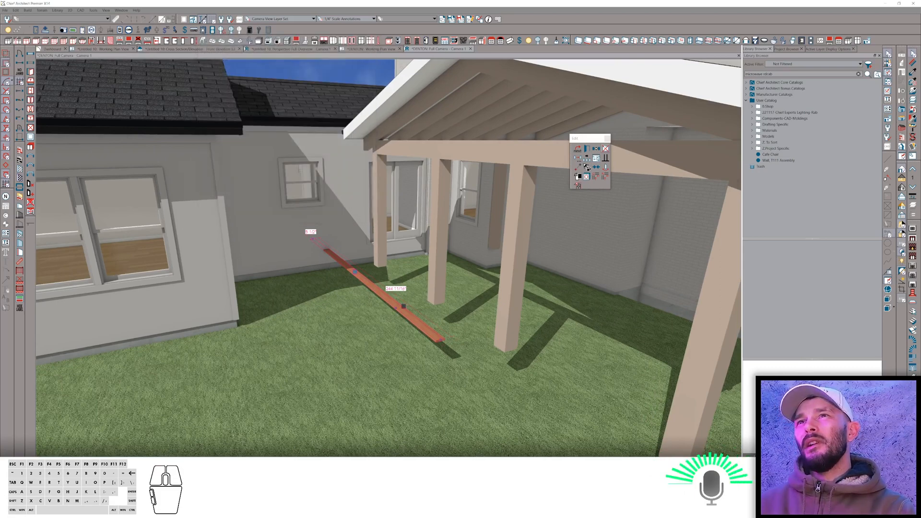
left_click(606, 149)
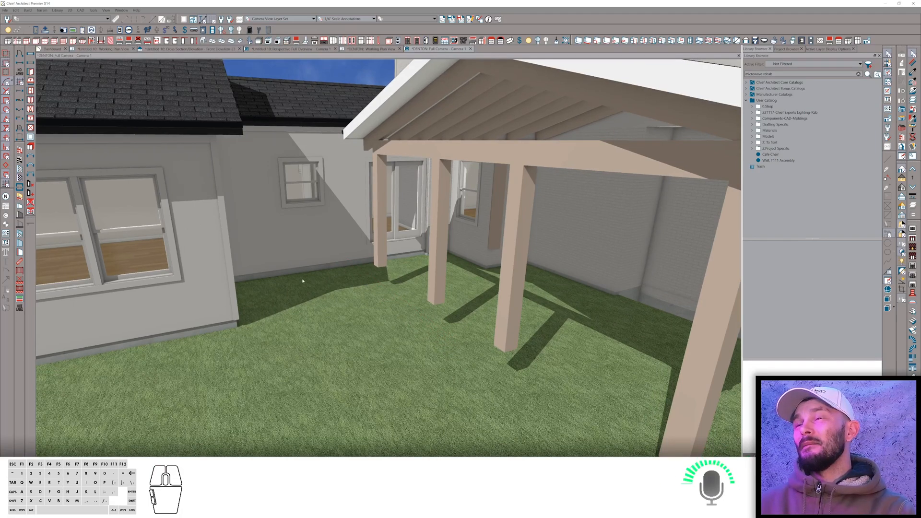
Switch to the browser and go back to the General Q & A topic list.
scroll(303, 281, "down", 6)
middle_click_drag(302, 280, 303, 281)
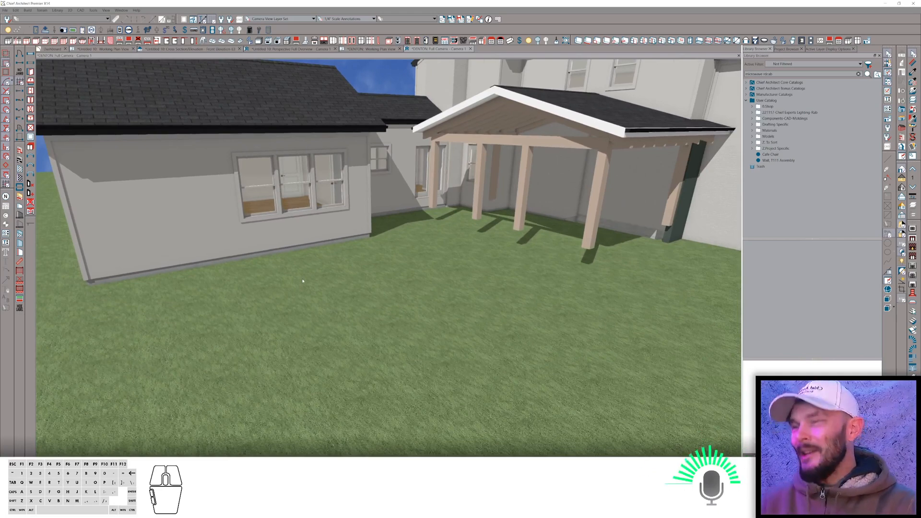
key("alt+Tab")
scroll(597, 324, "down", 2)
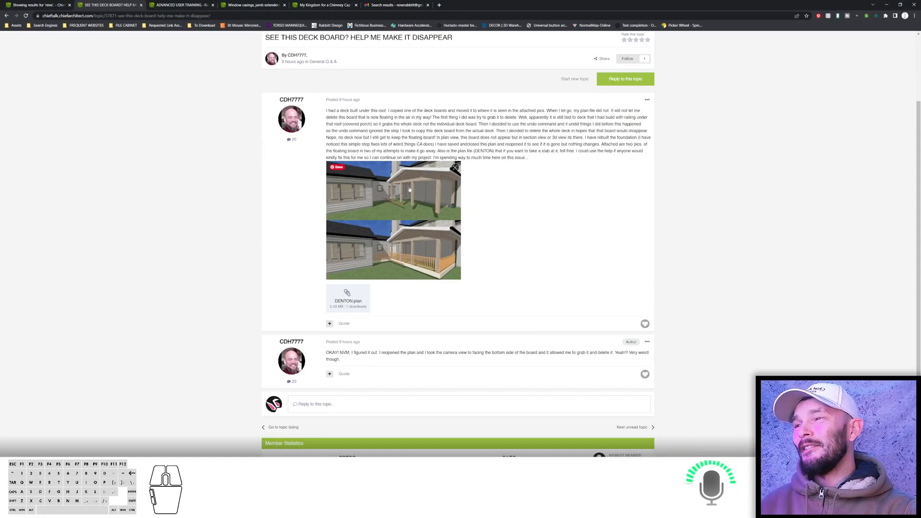
scroll(354, 46, "up", 2)
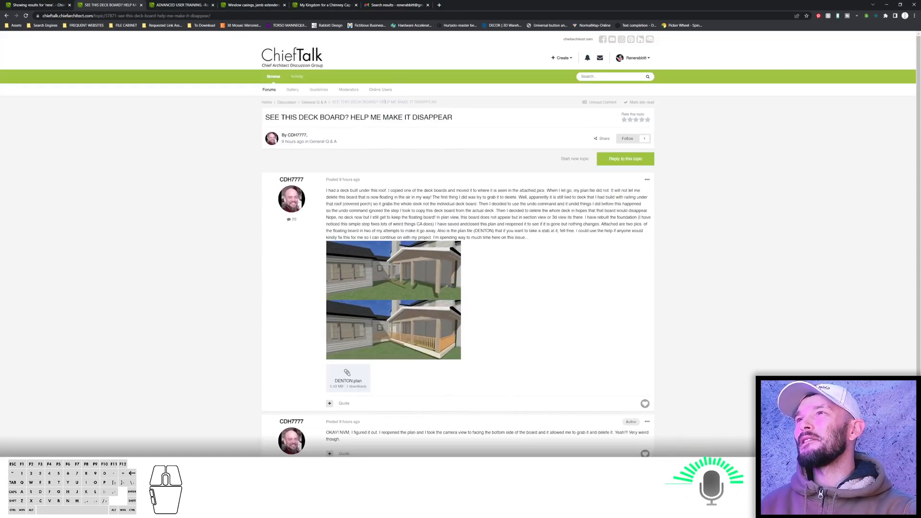
left_click(314, 103)
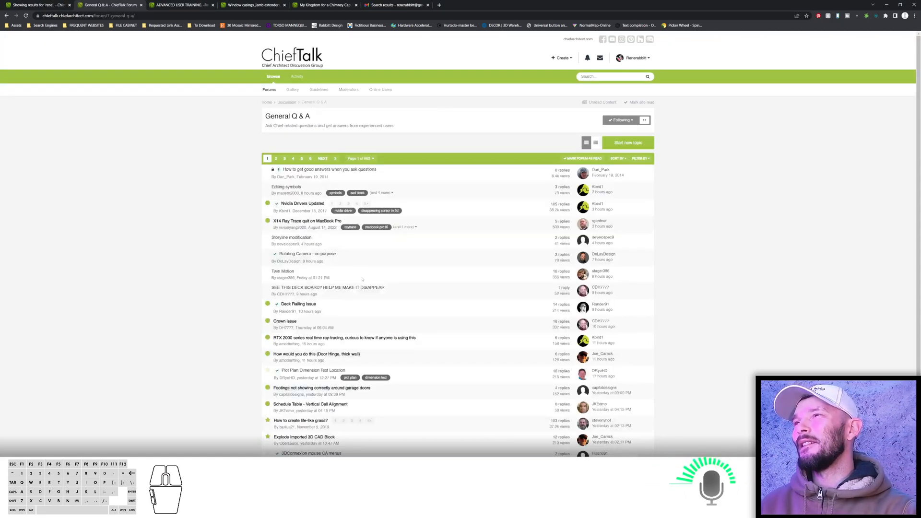
Open the 'Deck Railing Issue' thread, save its Rear Deck Project.zip attachment and open the Rear Deck Project plan inside it.
left_click(298, 305)
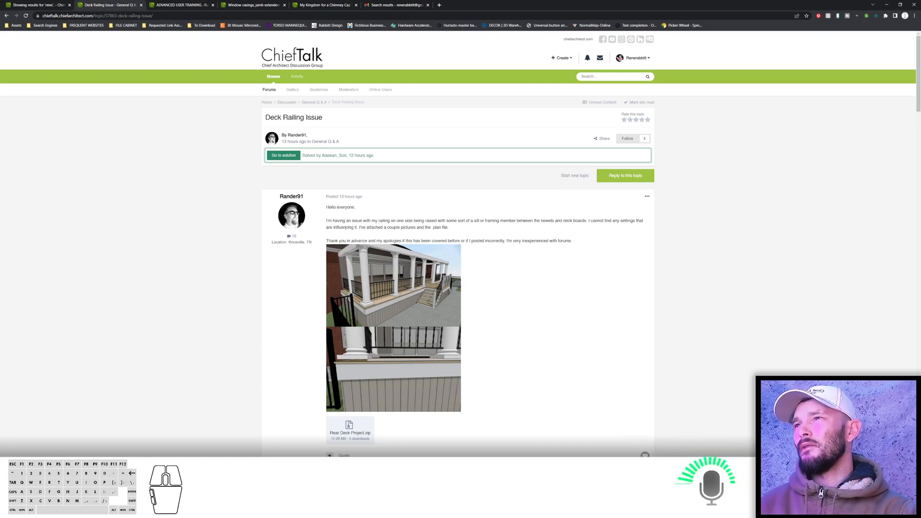
left_click(356, 434)
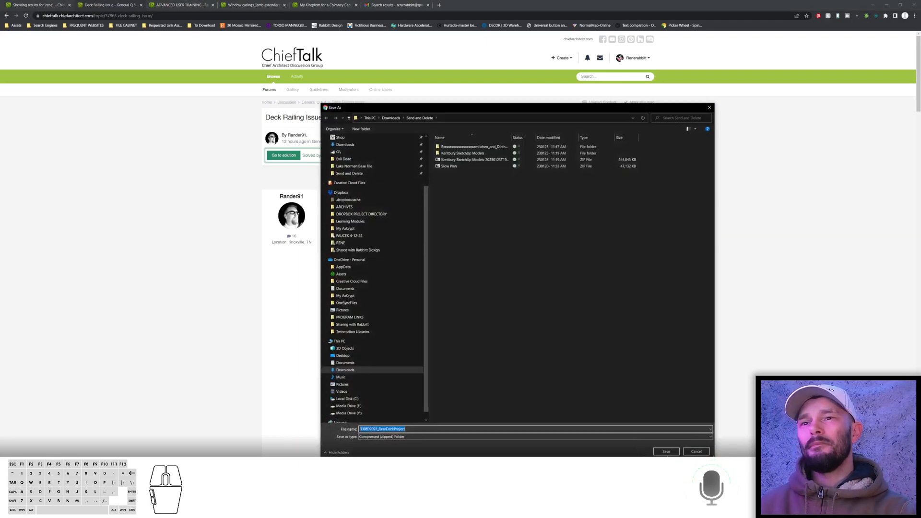
left_click(666, 453)
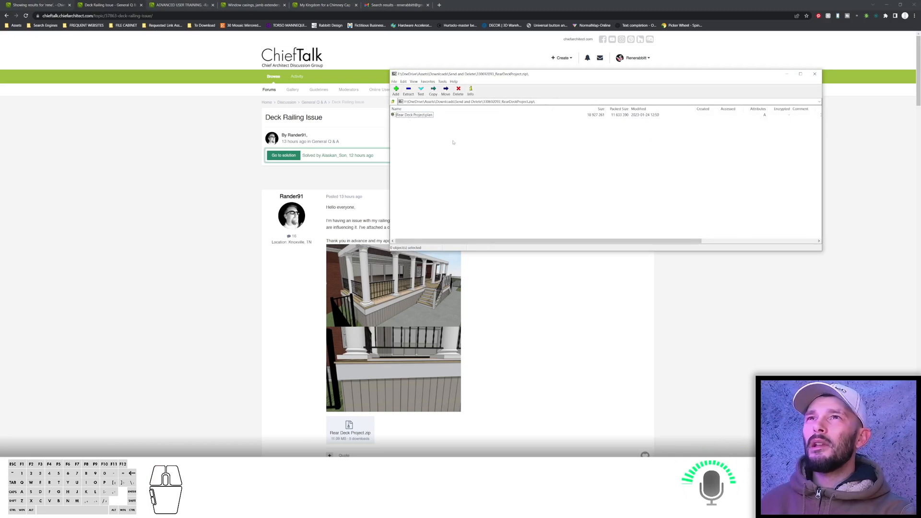
left_click(406, 115)
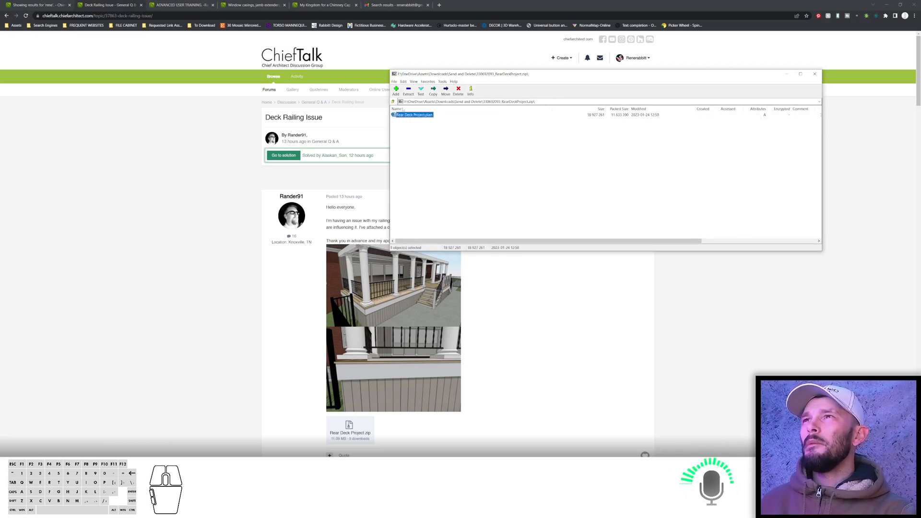
double_click(413, 116)
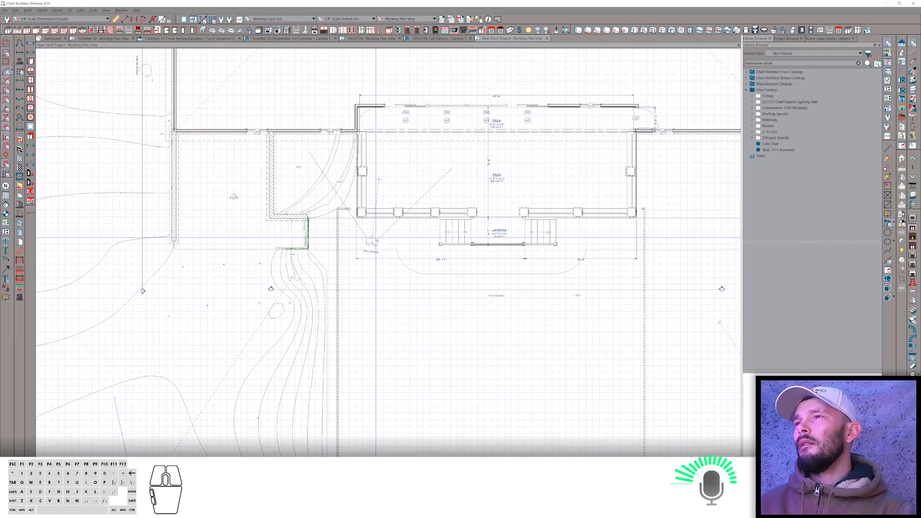
Add a text note reading 'i have an issue' next to the camera in plan view.
left_click(372, 241)
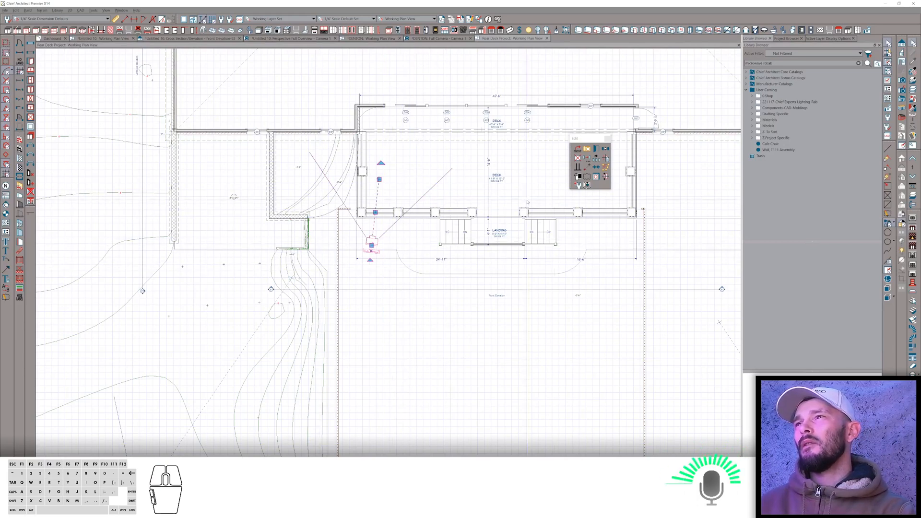
left_click(587, 177)
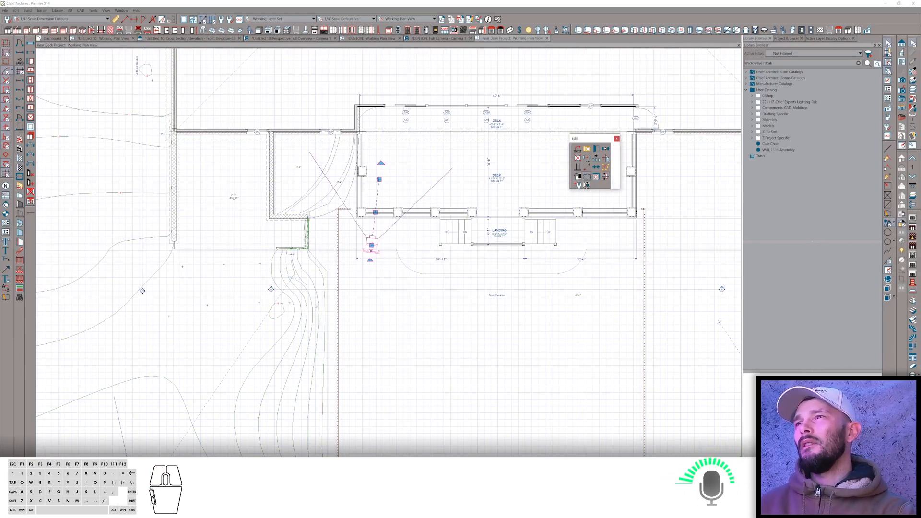
key("space")
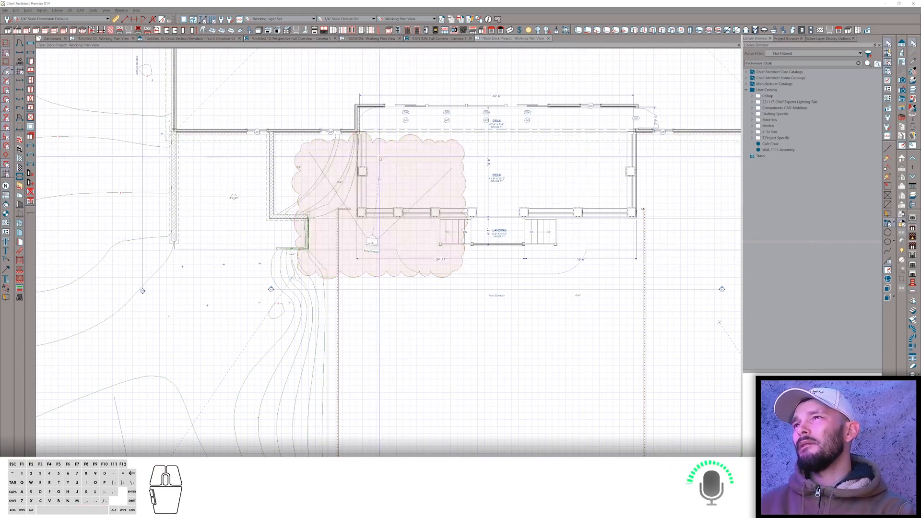
left_click(373, 242)
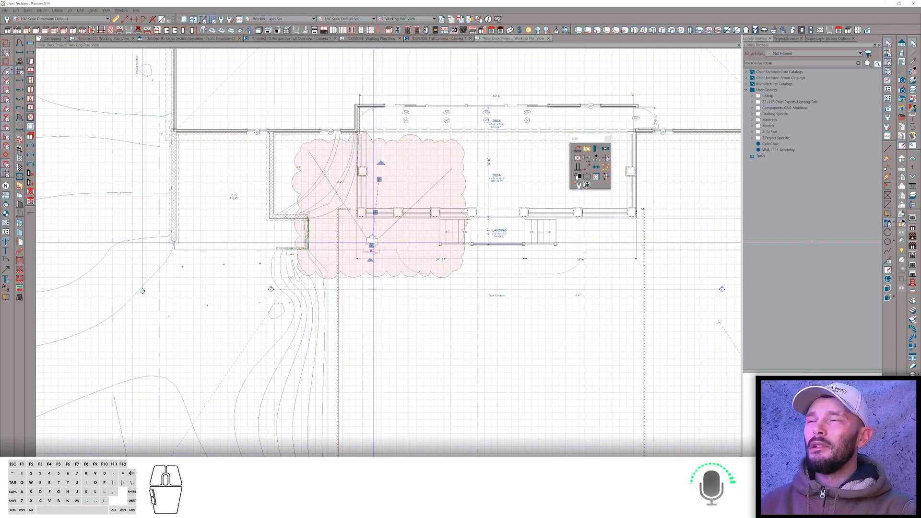
key("grave")
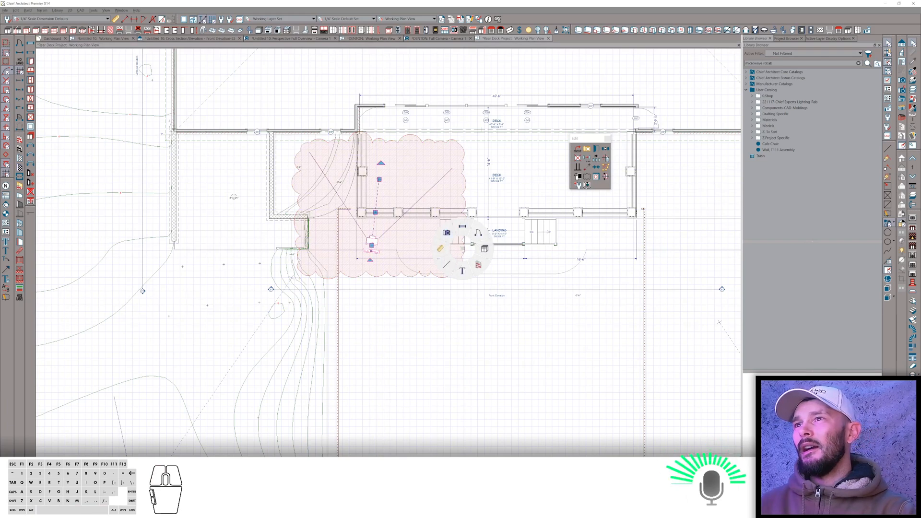
left_click(462, 270)
left_click(416, 237)
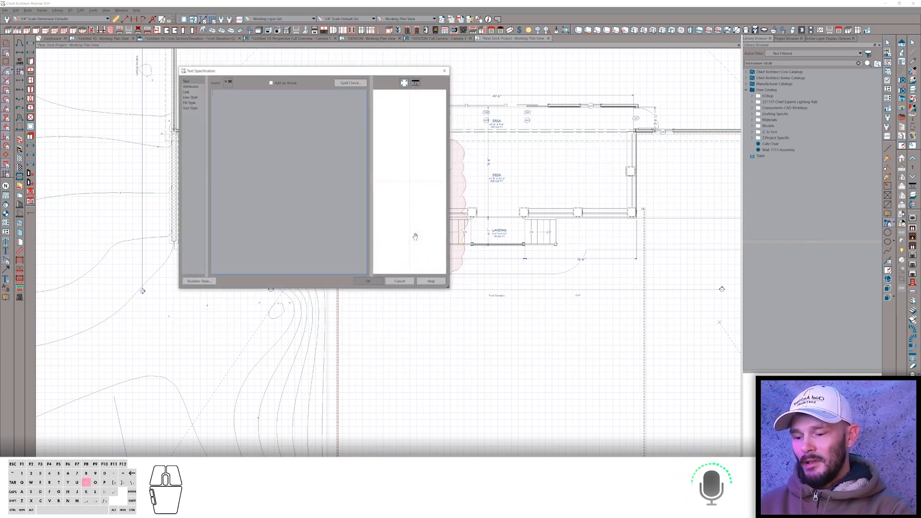
type("i have an iss")
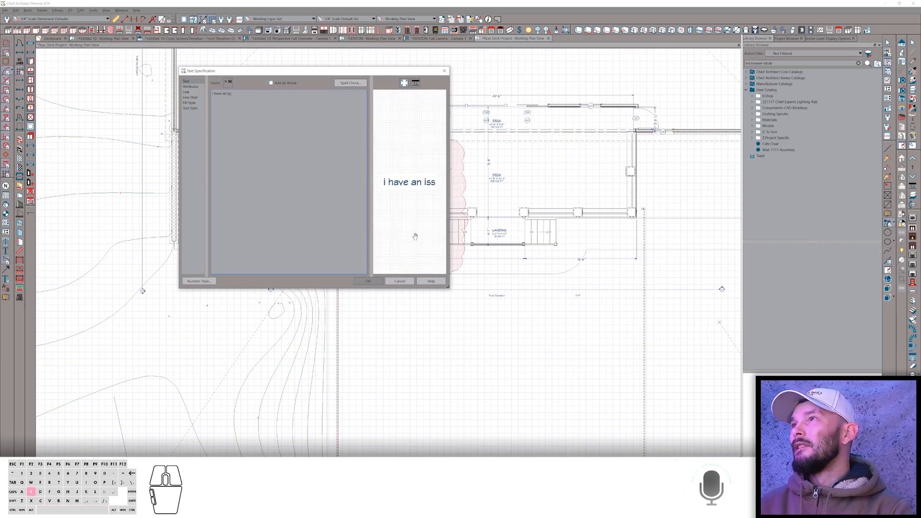
type("ues")
key("BackSpace")
key("Return")
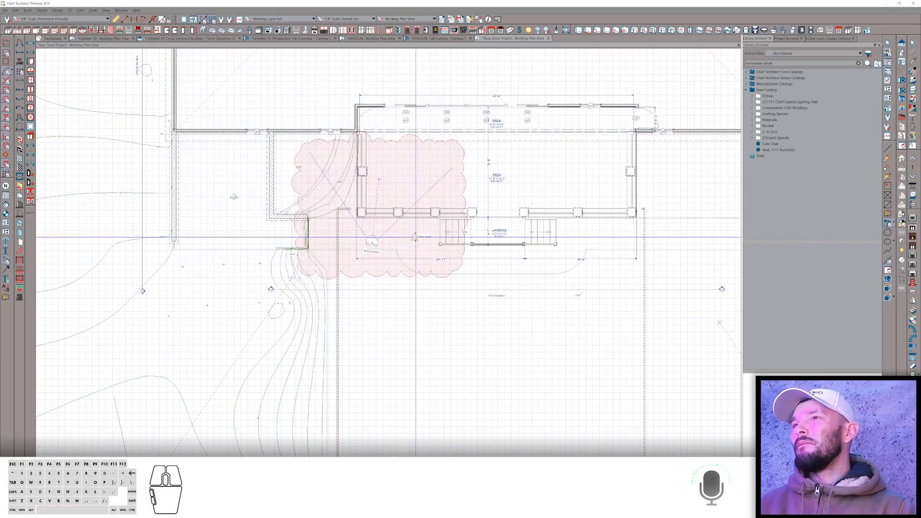
Move the text note up toward the deck wall.
left_click(416, 236)
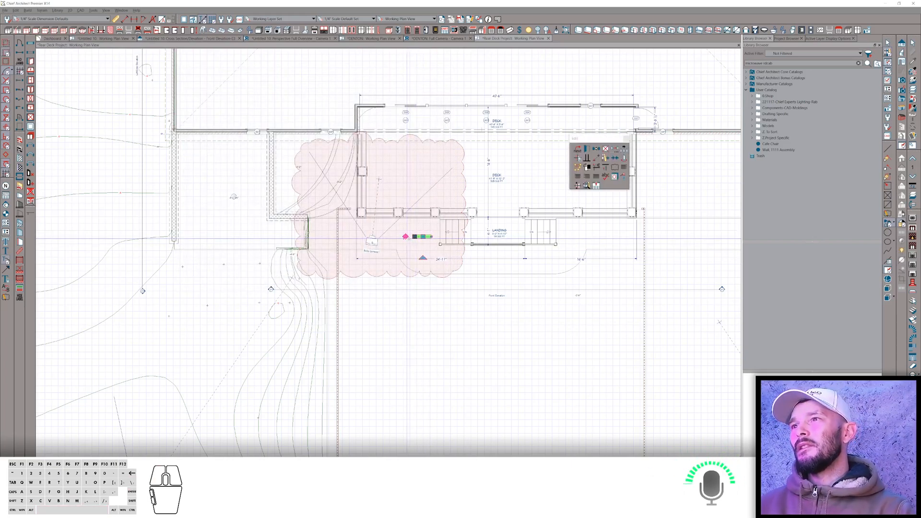
left_click_drag(407, 238, 399, 238)
right_click_drag(399, 237, 379, 211)
left_click(379, 287)
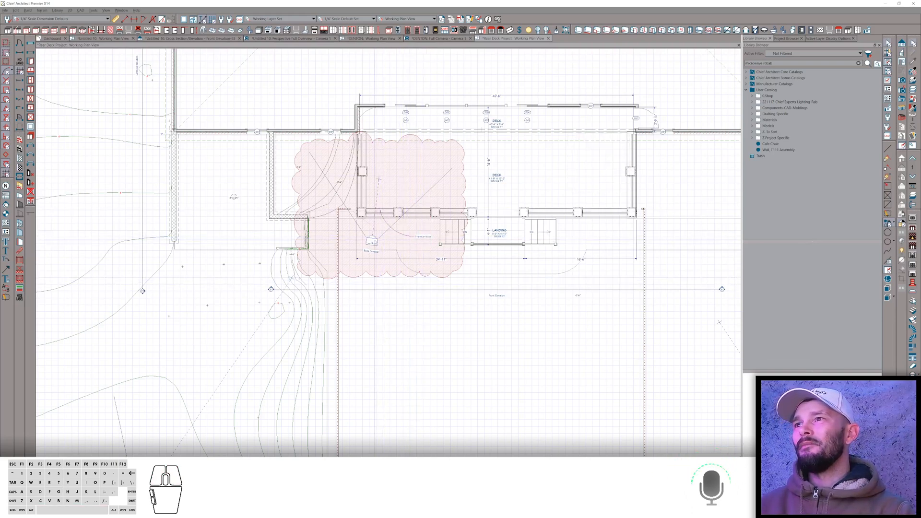
Open the plan's camera view and orbit around to examine the deck railing and rim.
left_click(375, 249)
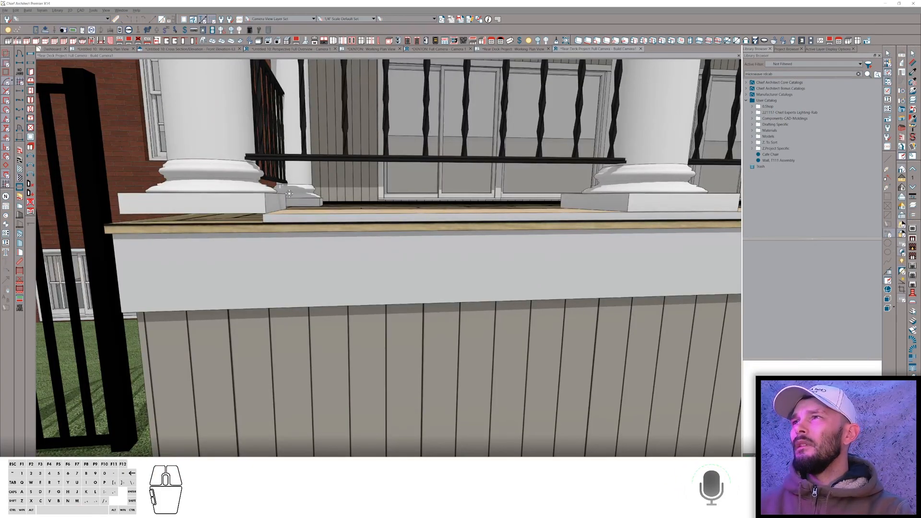
middle_click_drag(289, 194, 542, 326)
scroll(297, 250, "down", 3)
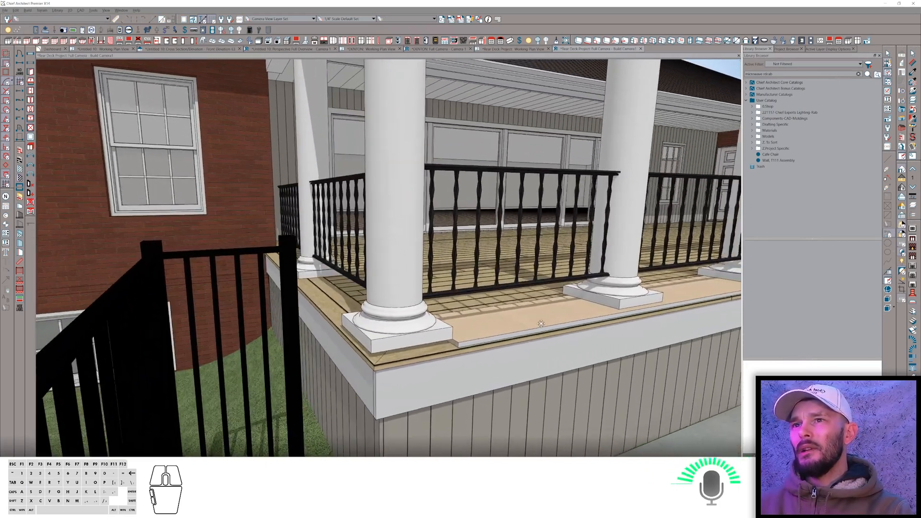
right_click(542, 325)
right_click(542, 326)
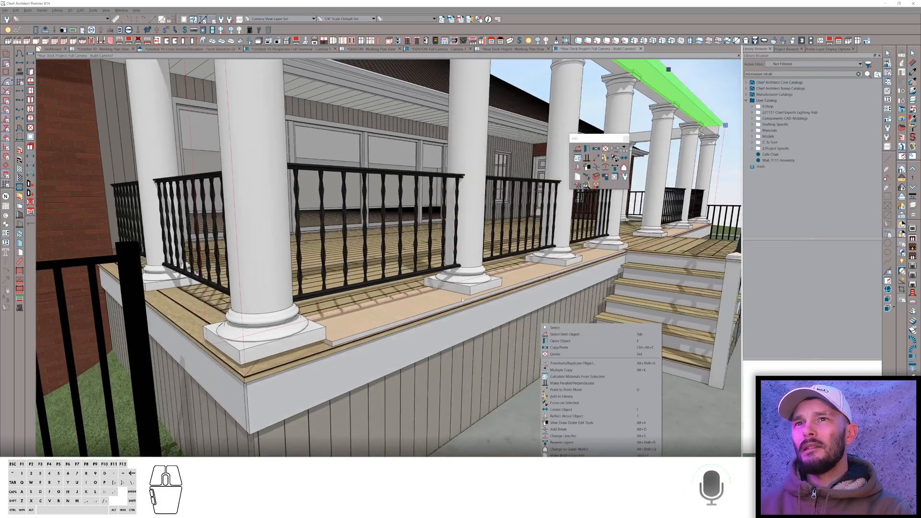
left_click(459, 298)
key("space")
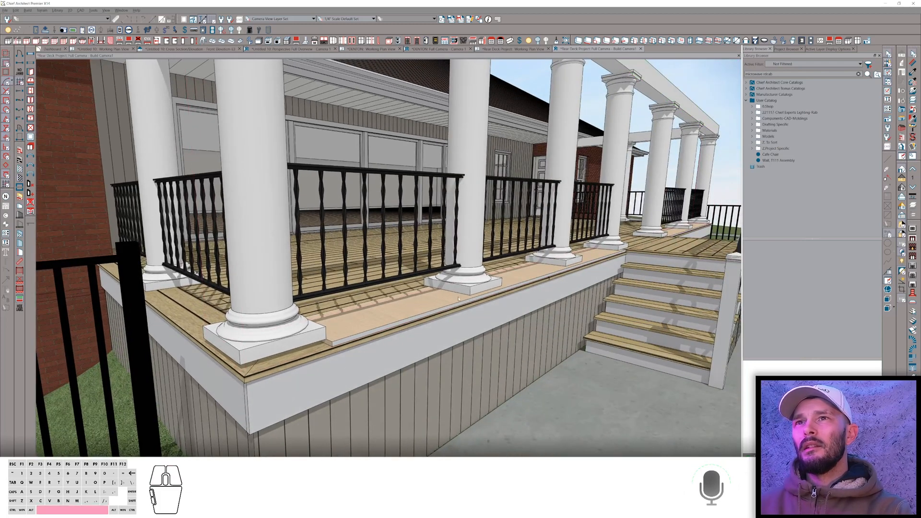
middle_click_drag(481, 265, 483, 254)
Open the deck railing's specification and review its General, Wall Types, Rail Style and Newels/Balusters settings.
left_click(487, 105)
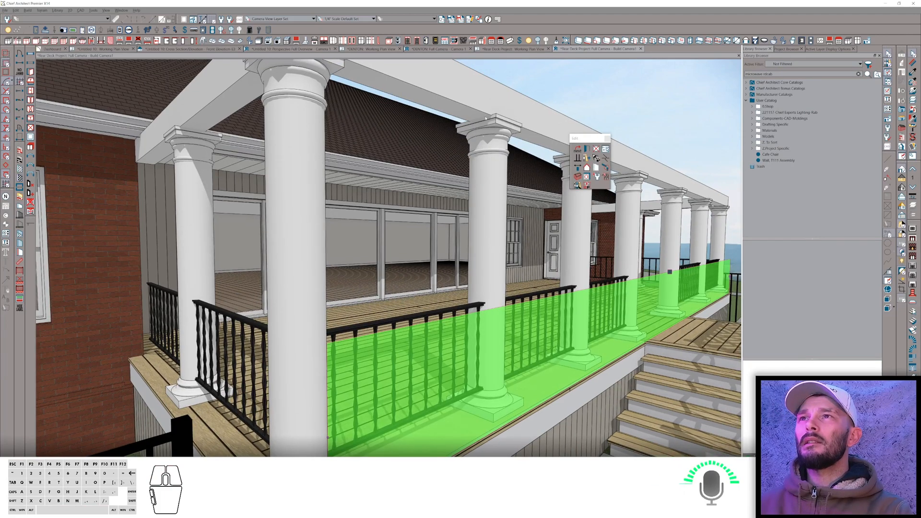
left_click(597, 159)
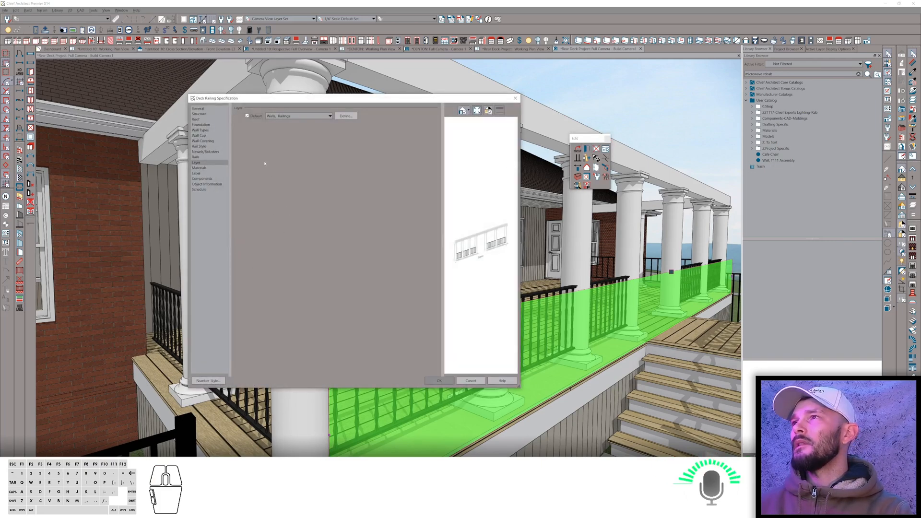
left_click(202, 109)
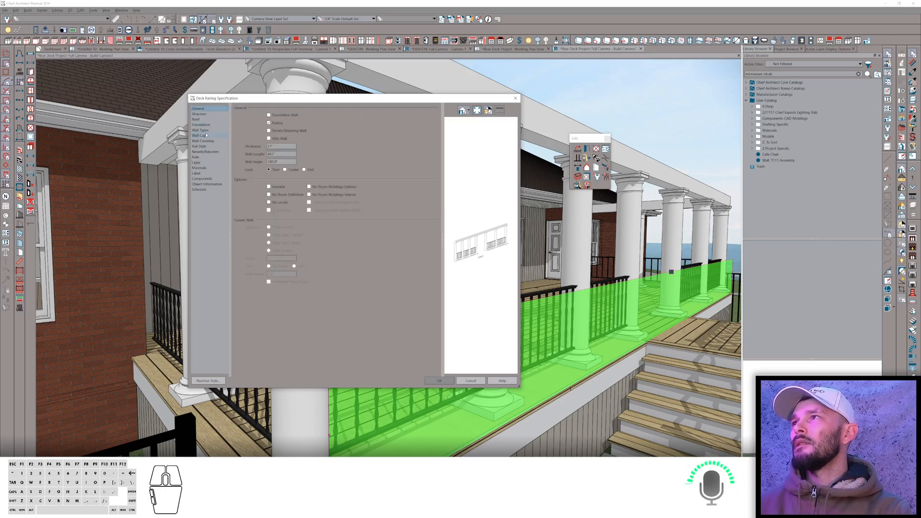
left_click(201, 130)
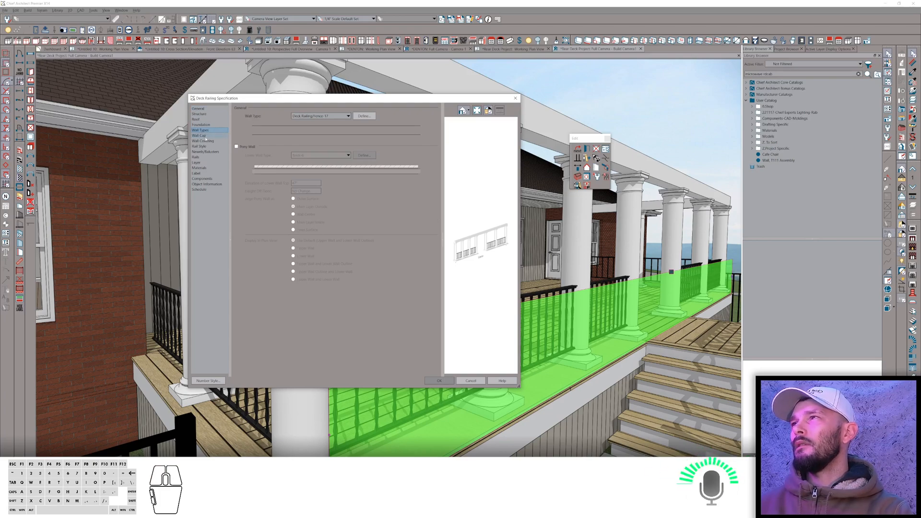
left_click(202, 146)
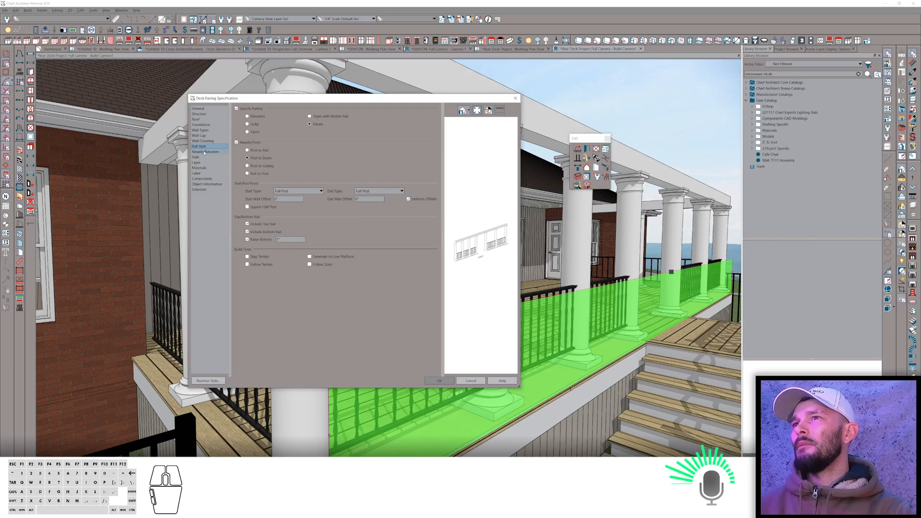
left_click(204, 151)
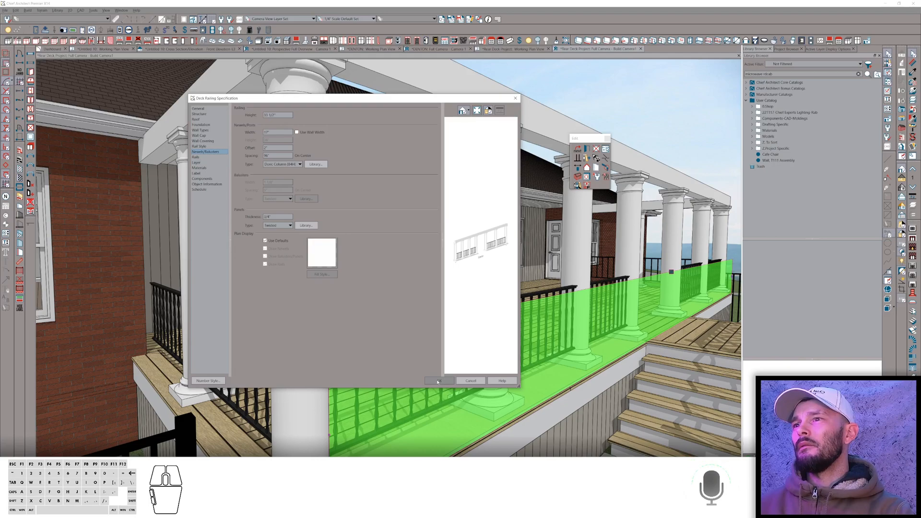
left_click(438, 381)
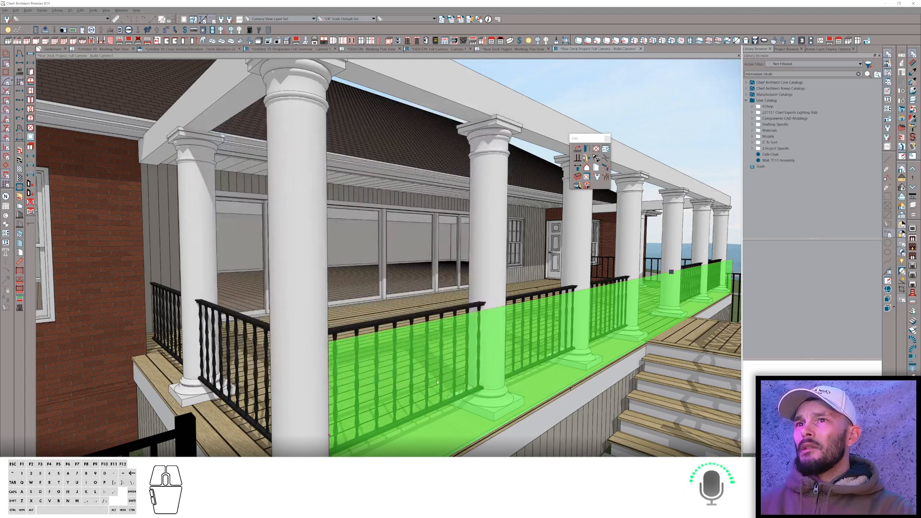
middle_click_drag(298, 207, 270, 264)
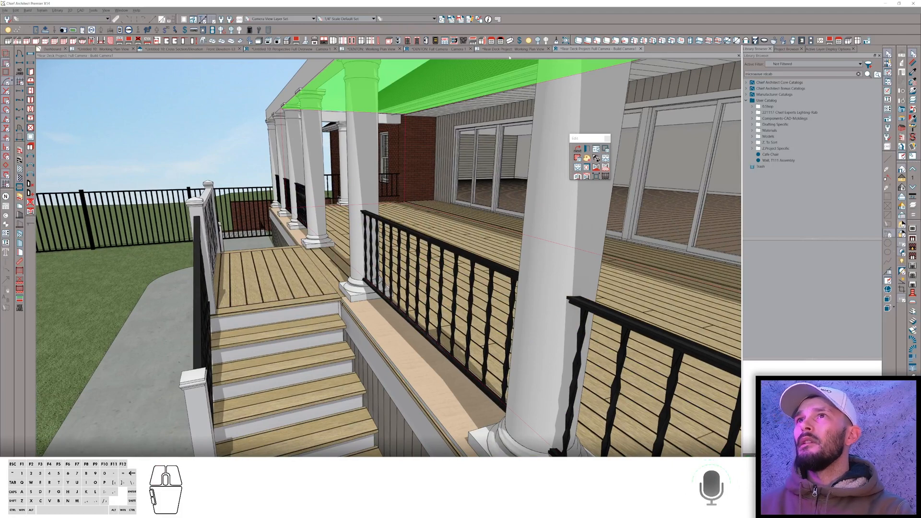
left_click(509, 52)
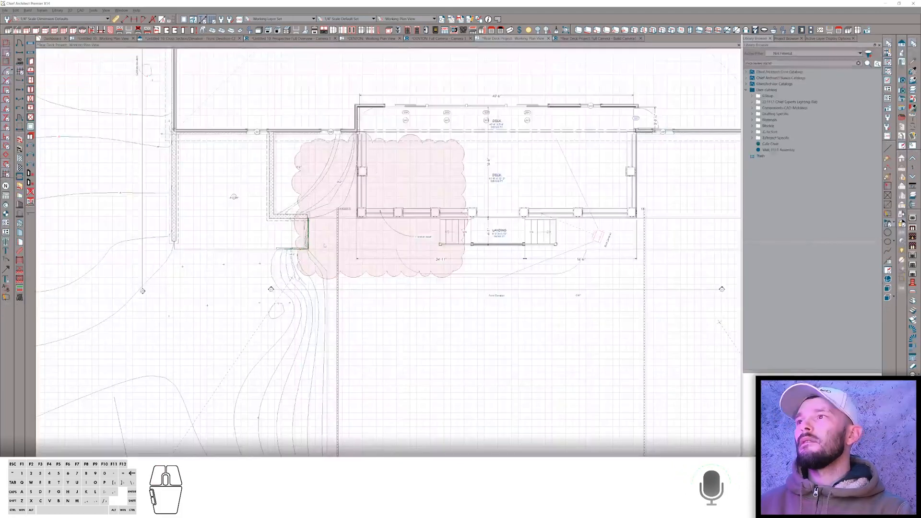
scroll(516, 206, "up", 3)
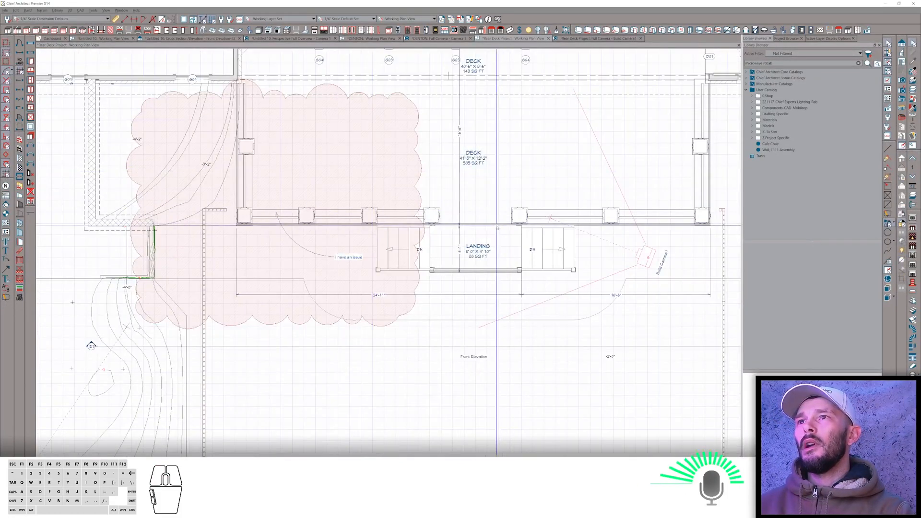
left_click(486, 219)
left_click(486, 219)
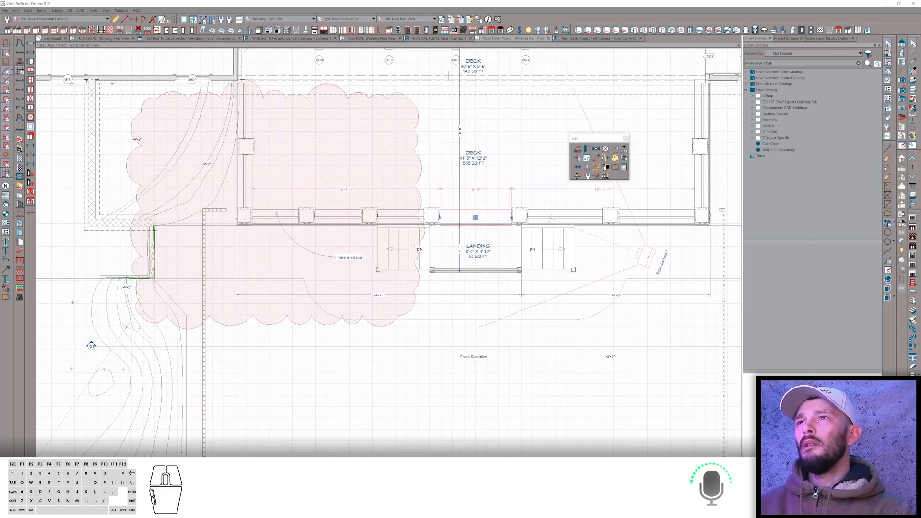
left_click(578, 158)
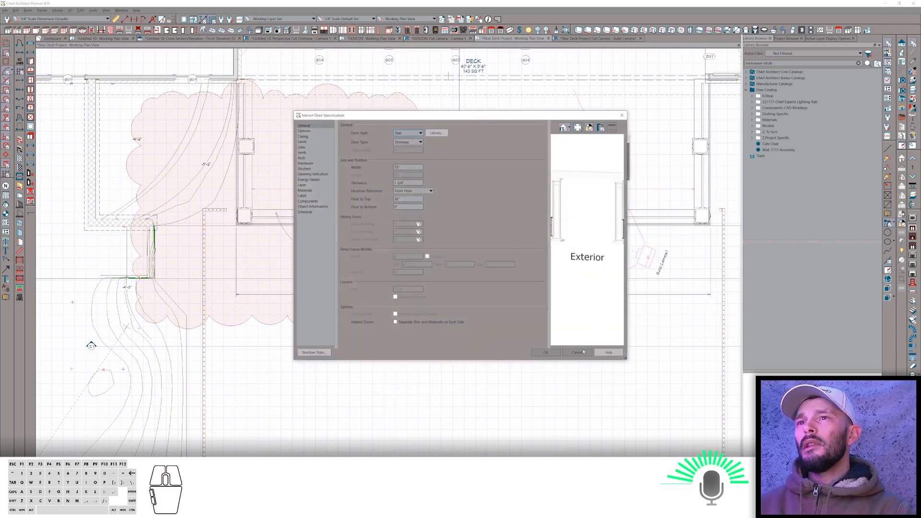
left_click(578, 353)
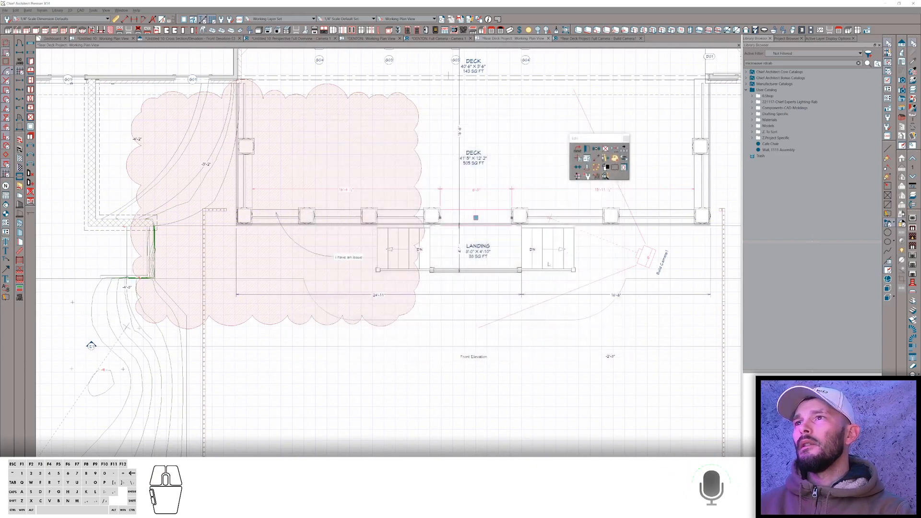
Try to break the deck railing between the newels in front of the landing in plan view.
scroll(533, 217, "up", 4)
scroll(494, 273, "up", 2)
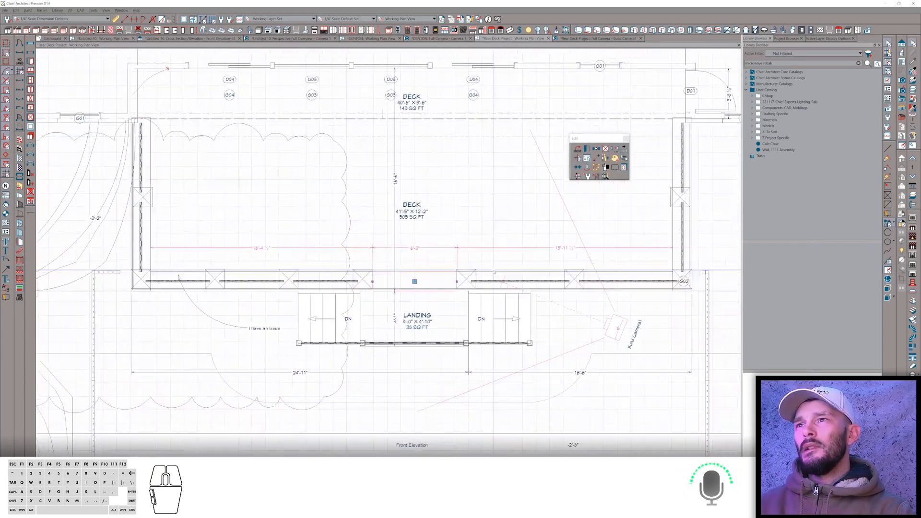
scroll(494, 273, "up", 2)
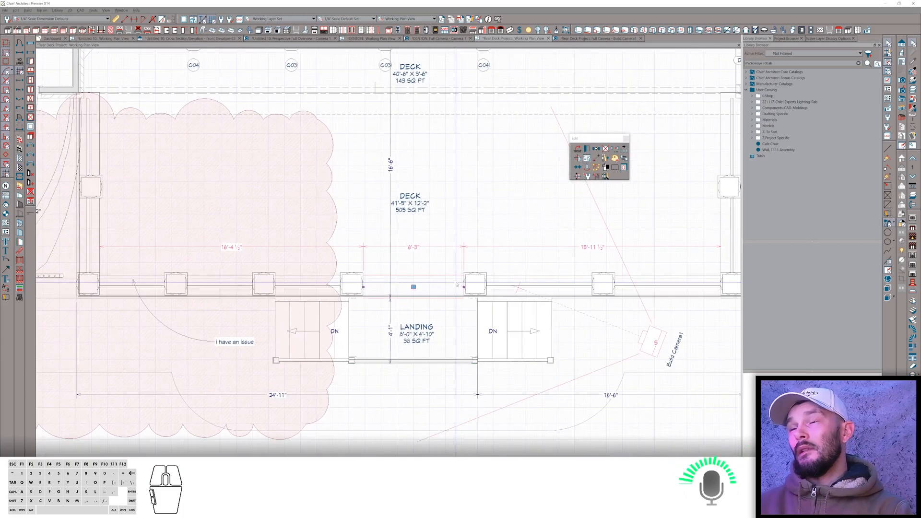
scroll(432, 282, "up", 1)
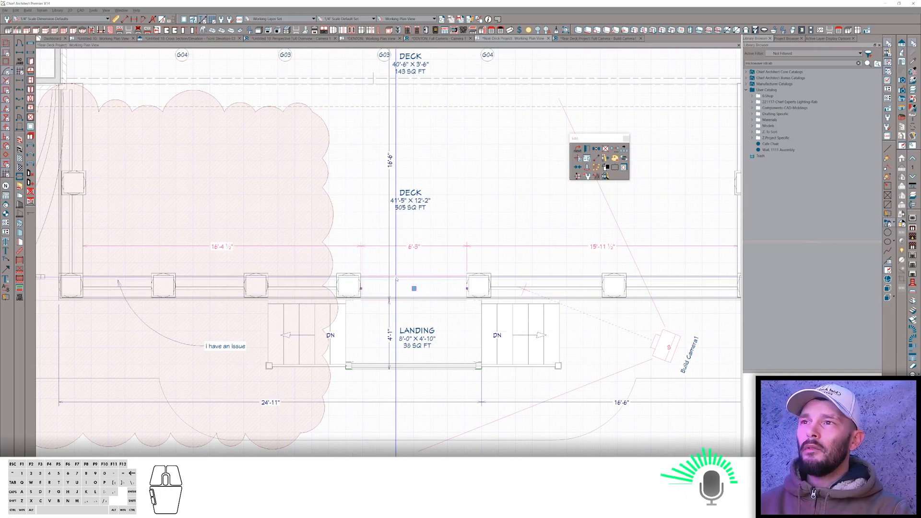
scroll(412, 298, "down", 1)
scroll(473, 296, "up", 1)
scroll(472, 295, "up", 2)
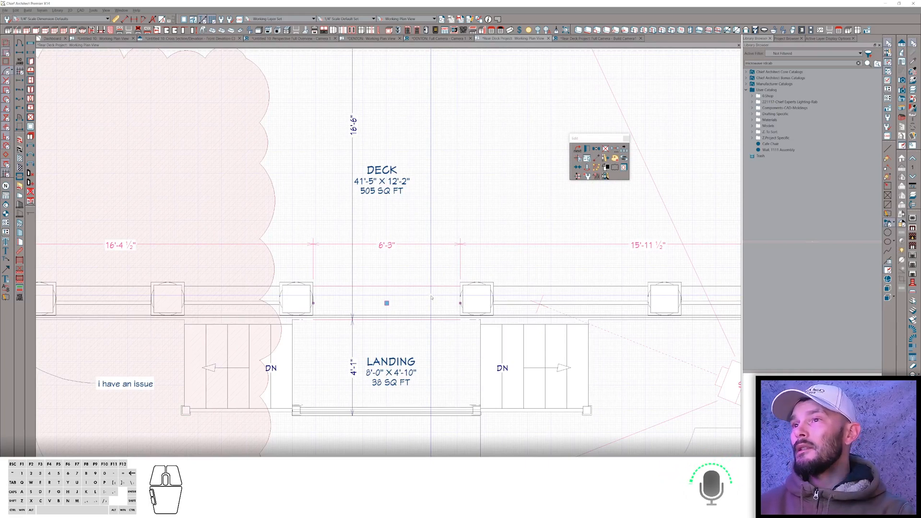
right_click(432, 298)
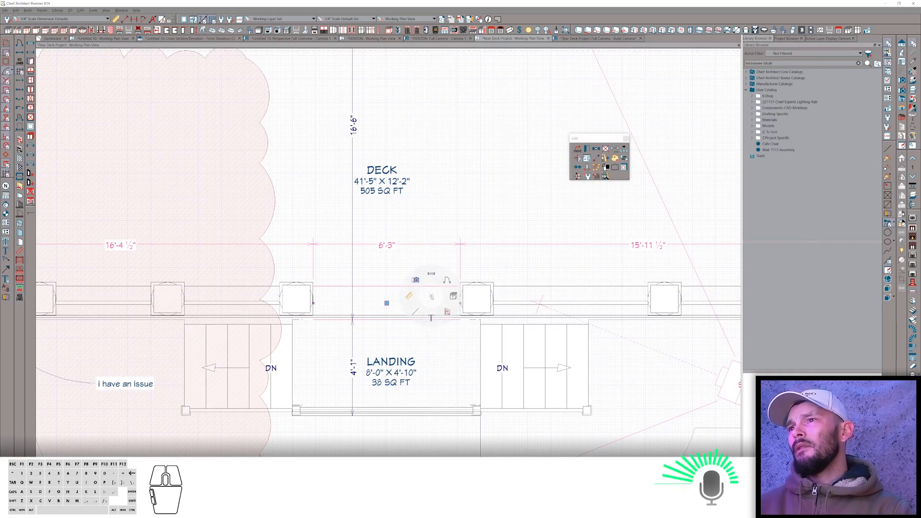
left_click(415, 313)
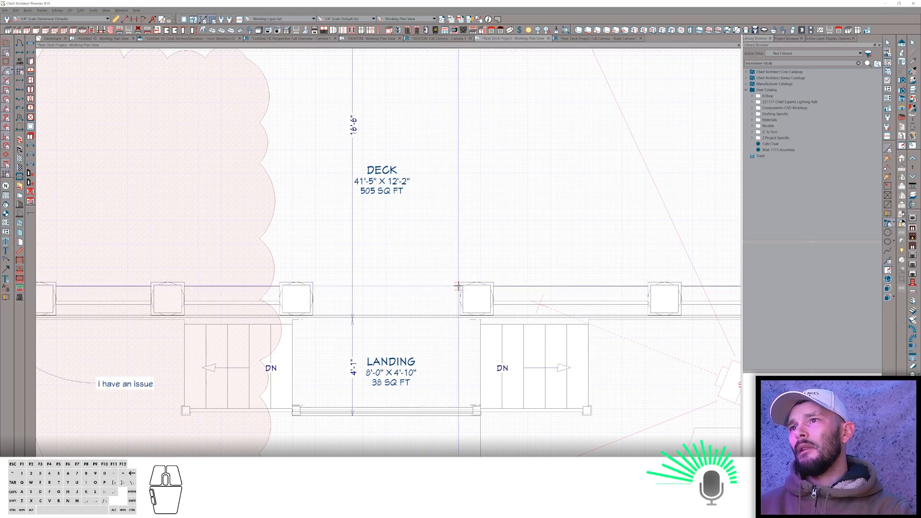
mouse_move(460, 285)
left_mouse_down()
mouse_move(445, 164)
mouse_move(463, 159)
left_mouse_up()
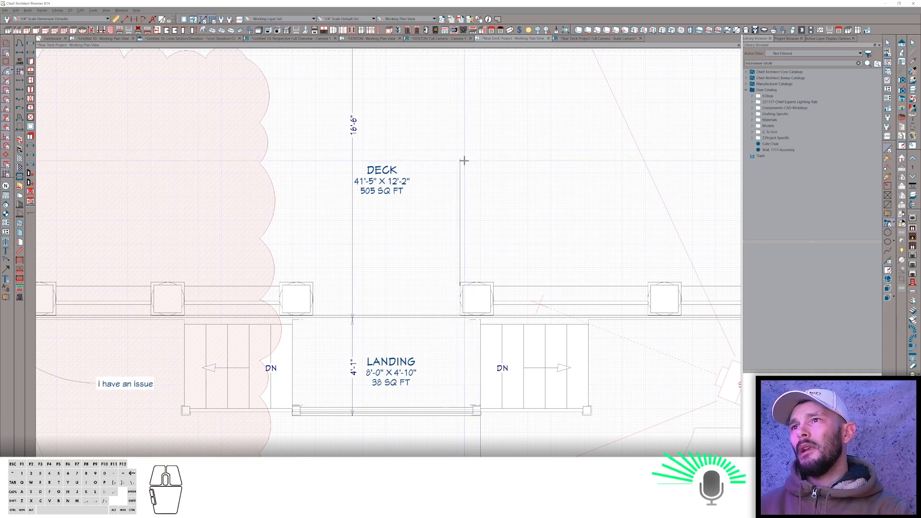
left_click(459, 187)
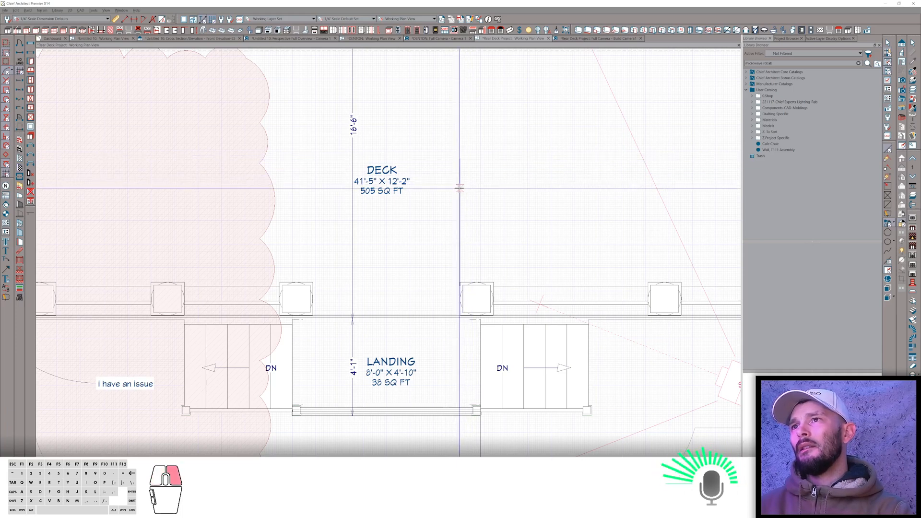
left_click(381, 298)
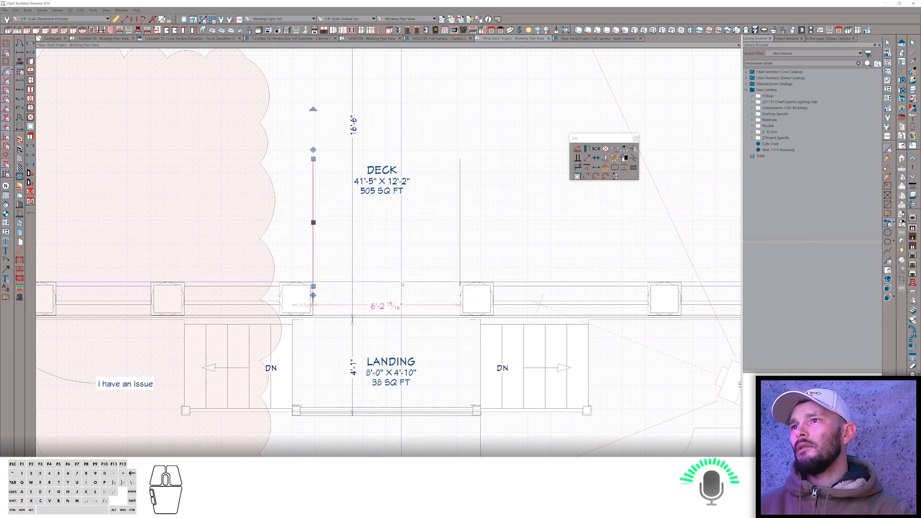
left_click(424, 298)
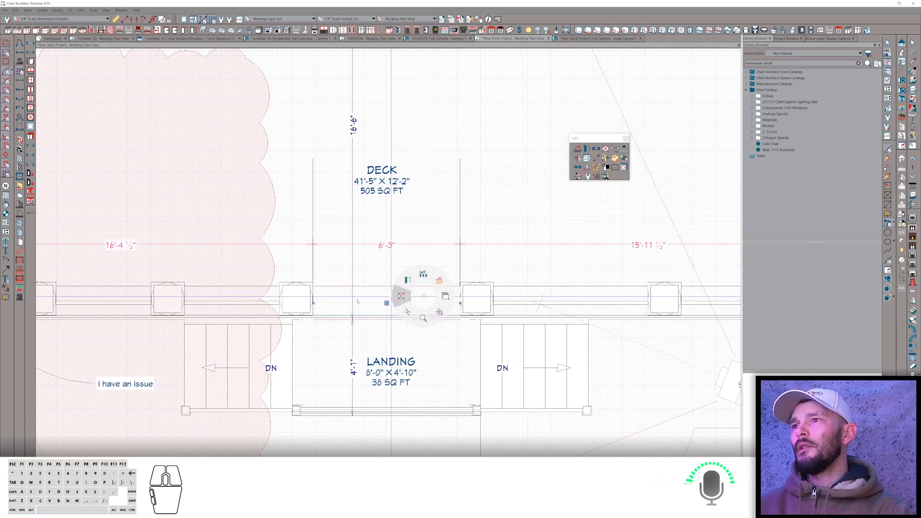
left_click(401, 298)
Break the deck railing at the two newels flanking the landing to separate its middle segment.
left_click(523, 305)
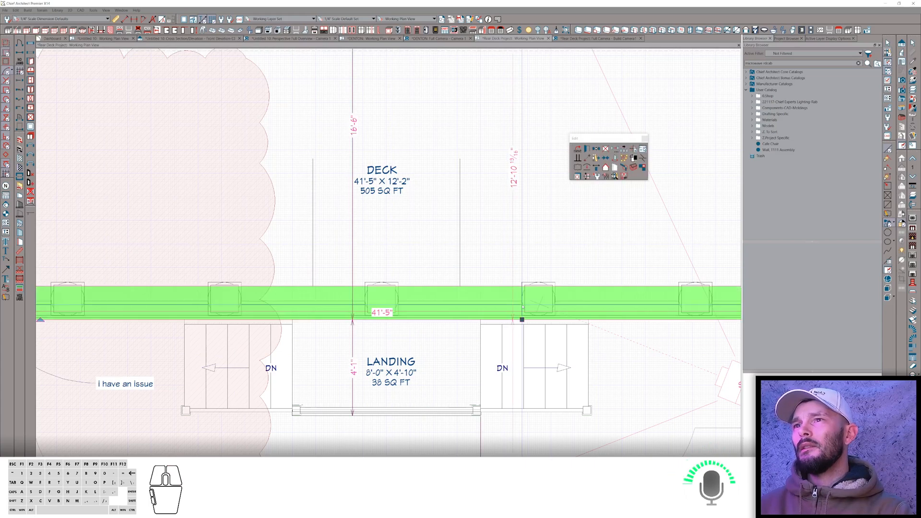
key("s")
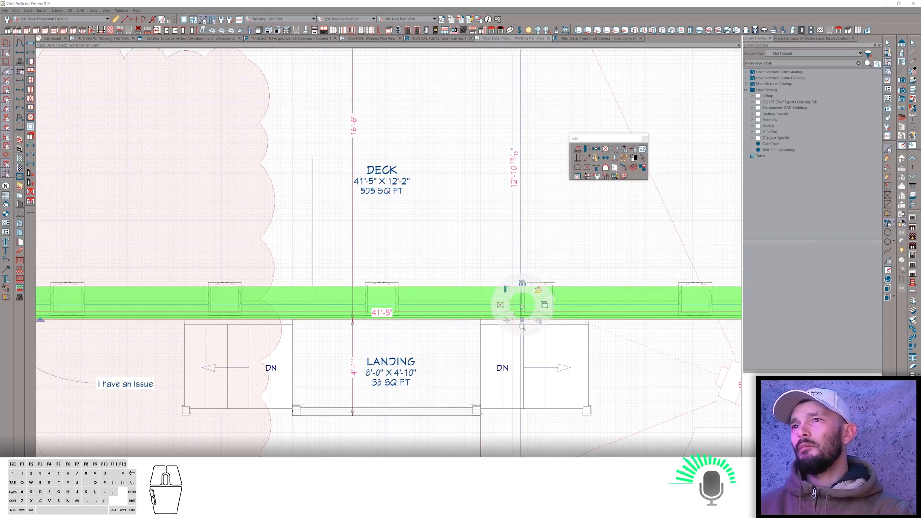
left_click(507, 320)
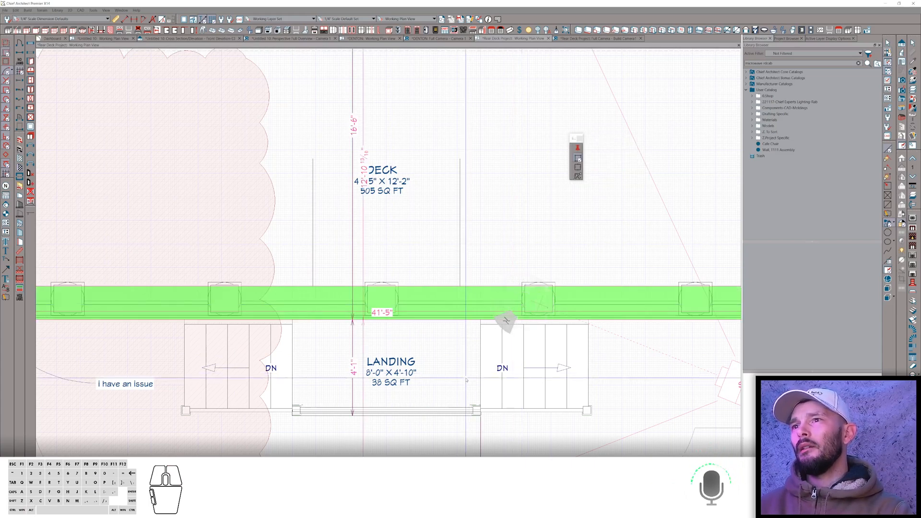
left_click(460, 264)
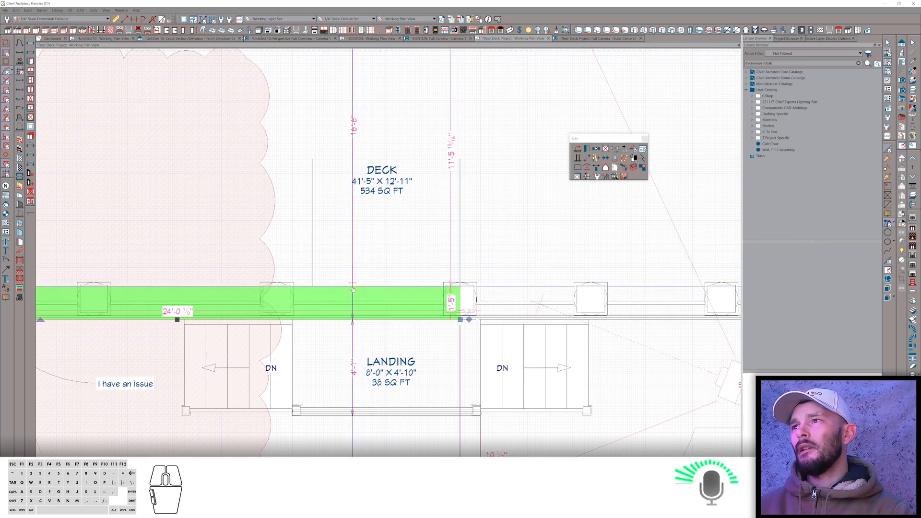
key("s")
left_click(330, 295)
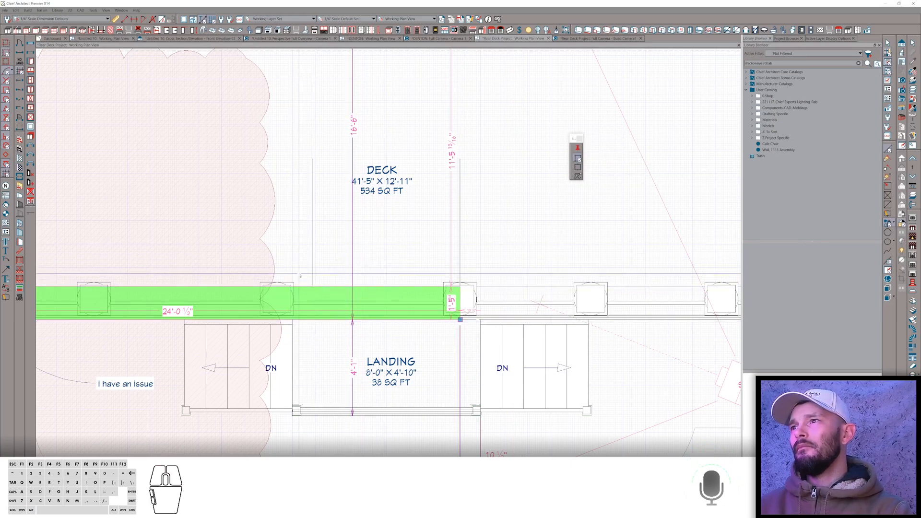
left_click(312, 263)
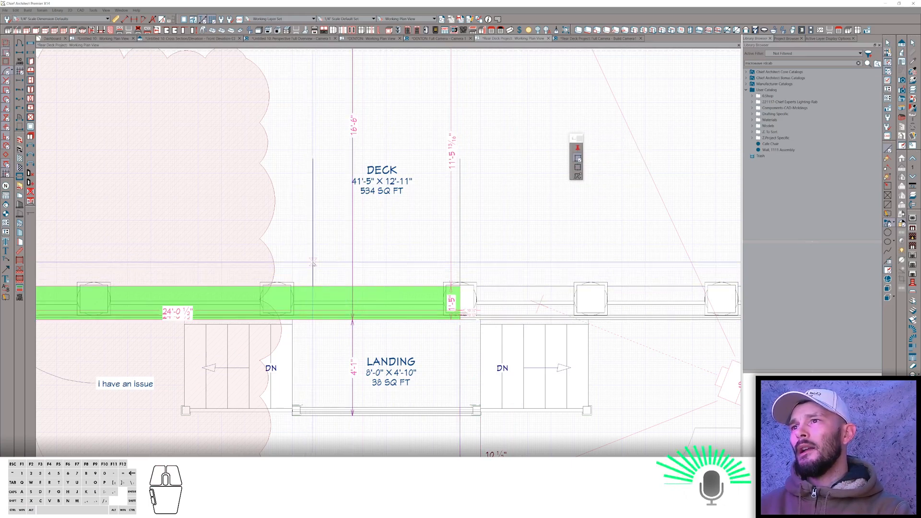
left_click(387, 296)
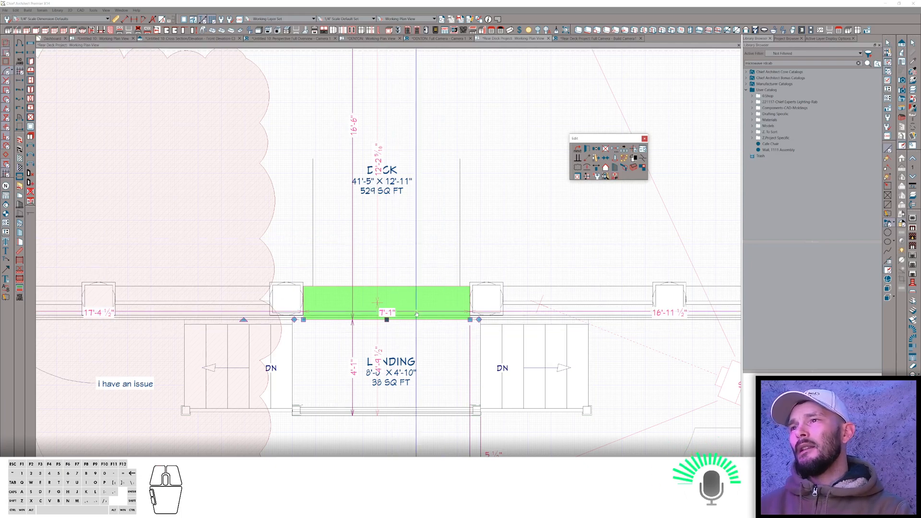
Open the middle railing segment's specification and turn on No Room Definition in its General settings.
right_click(473, 262)
left_click(457, 247)
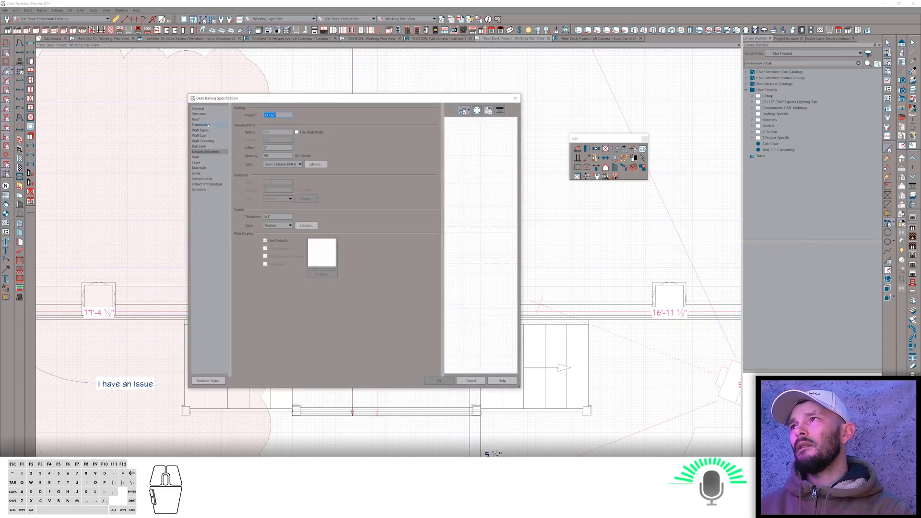
left_click(198, 109)
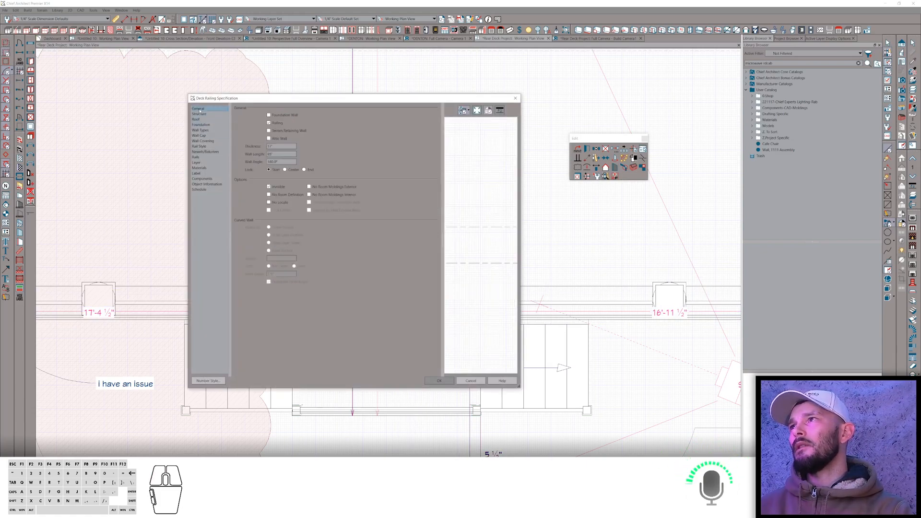
left_click(283, 194)
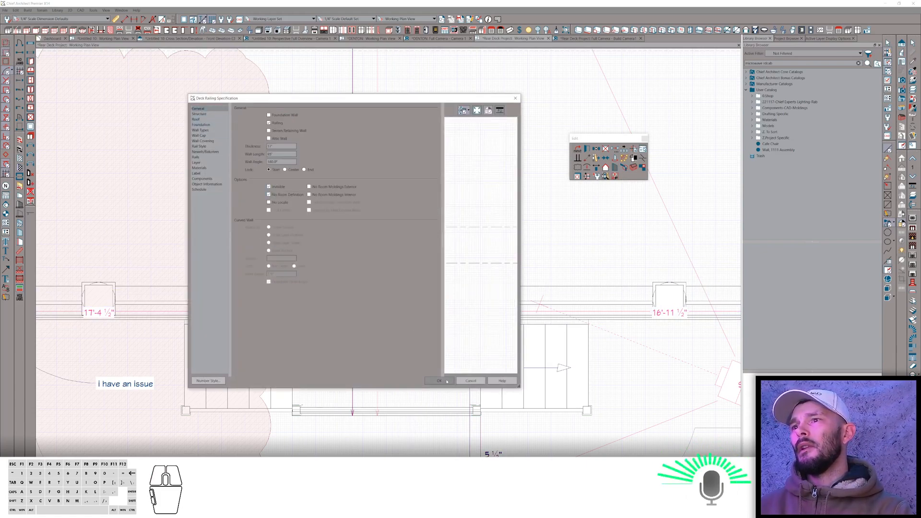
left_click(440, 381)
left_click(433, 361)
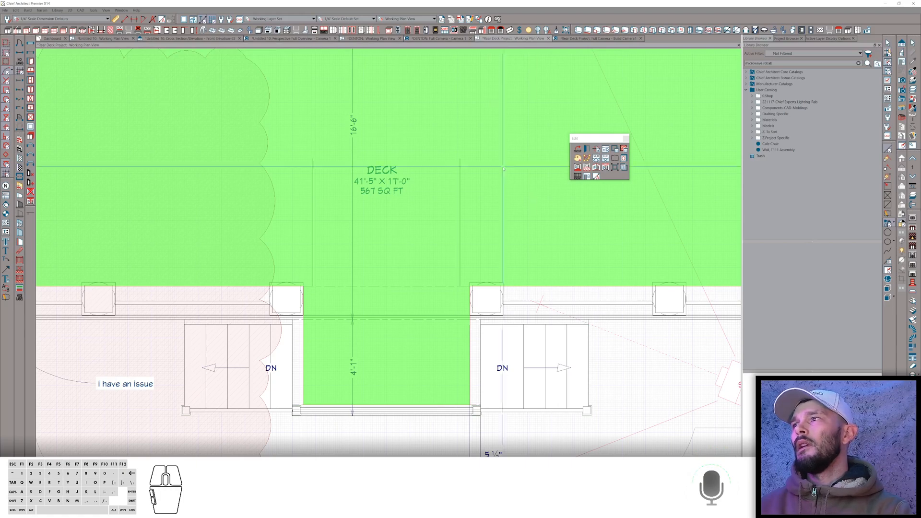
Switch to the camera view and orbit around the deck to examine the railing at the landing.
left_click(486, 213)
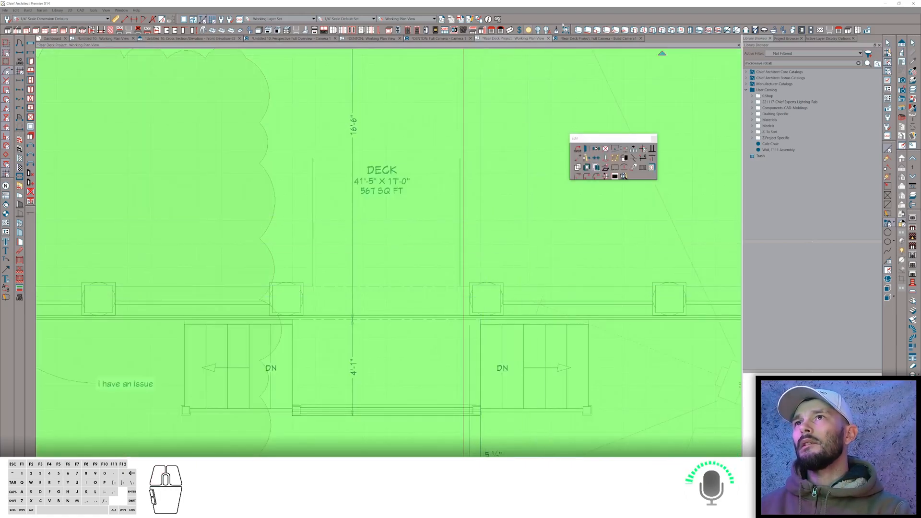
left_click(596, 38)
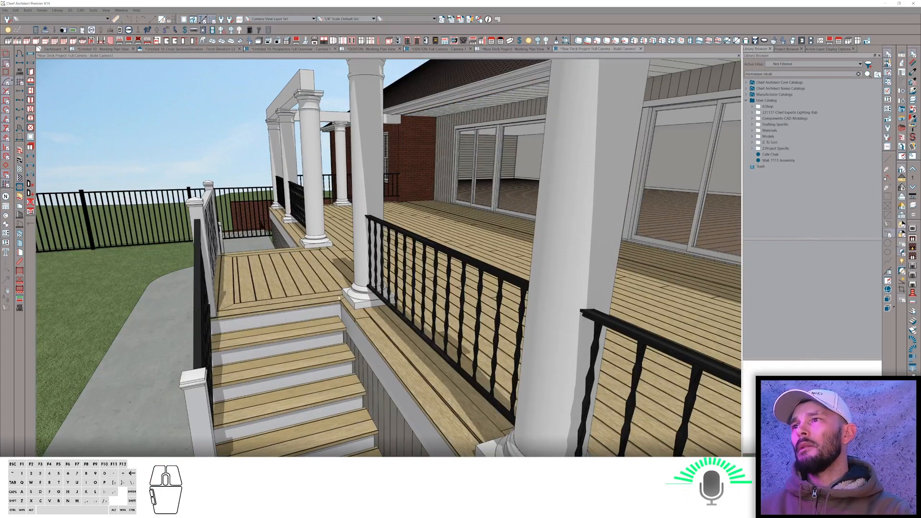
scroll(331, 272, "down", 8)
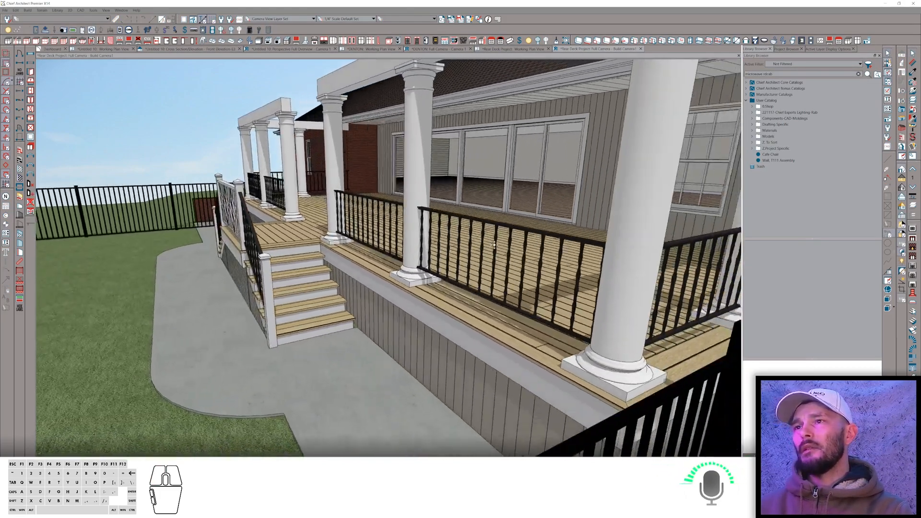
middle_click_drag(494, 245, 506, 173)
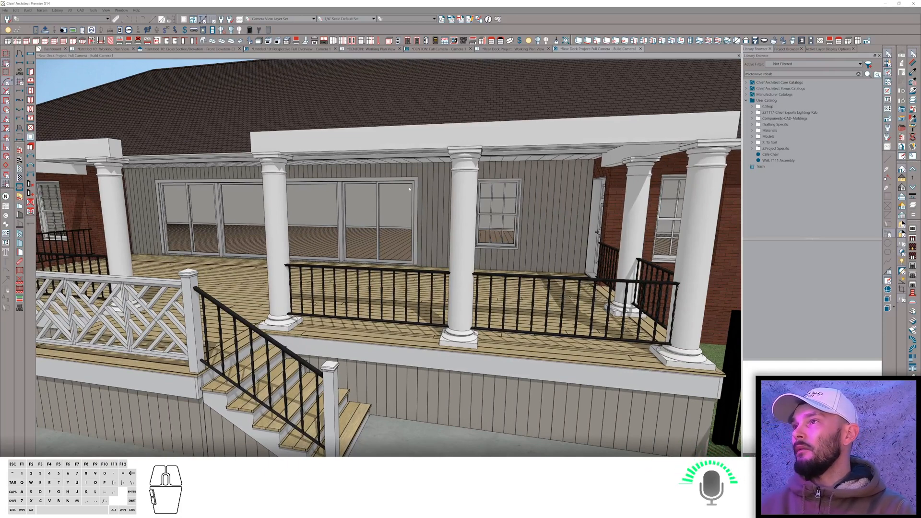
middle_click_drag(114, 141, 467, 192)
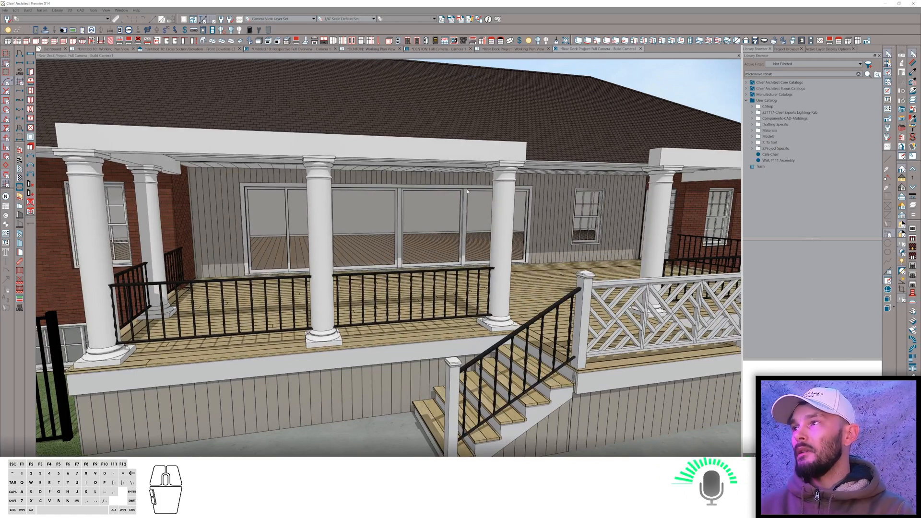
Switch to the ChiefTalk Deck Railing Issue thread in the browser and jump to its marked solution.
key("alt+Tab")
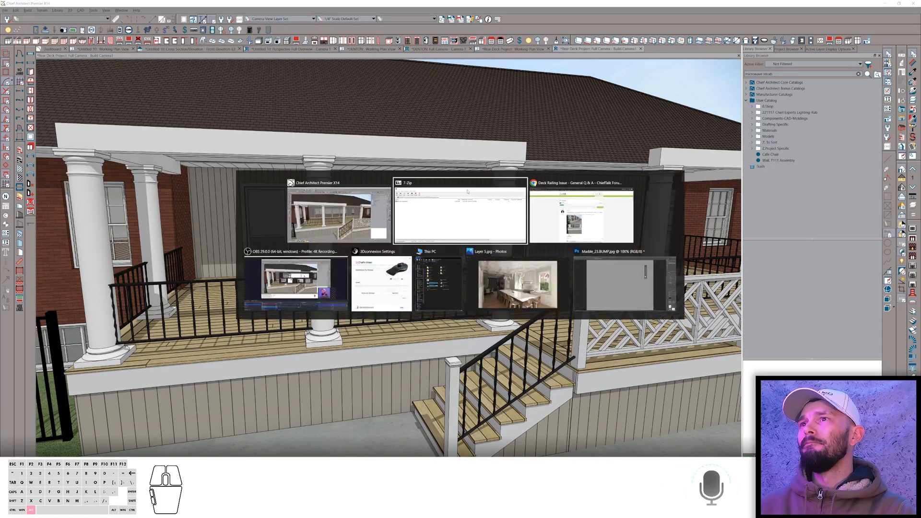
key("alt+Tab")
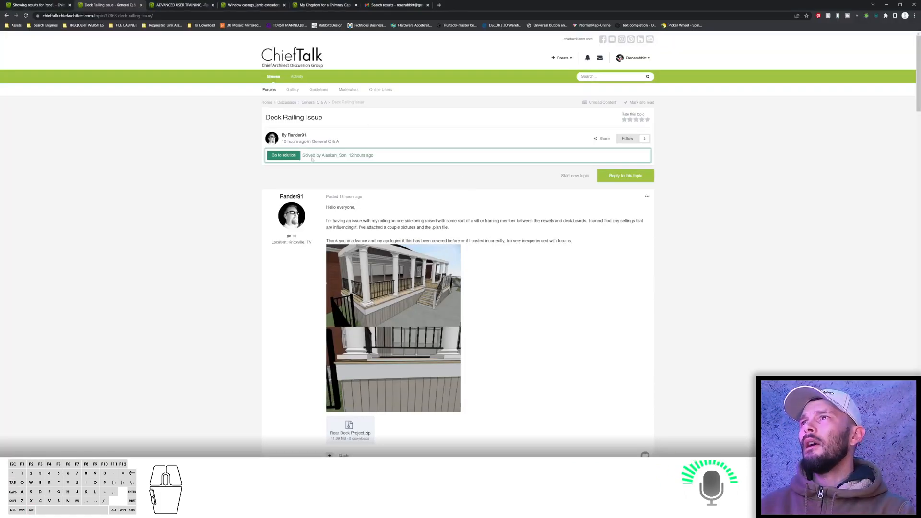
scroll(348, 186, "down", 4)
scroll(347, 186, "up", 4)
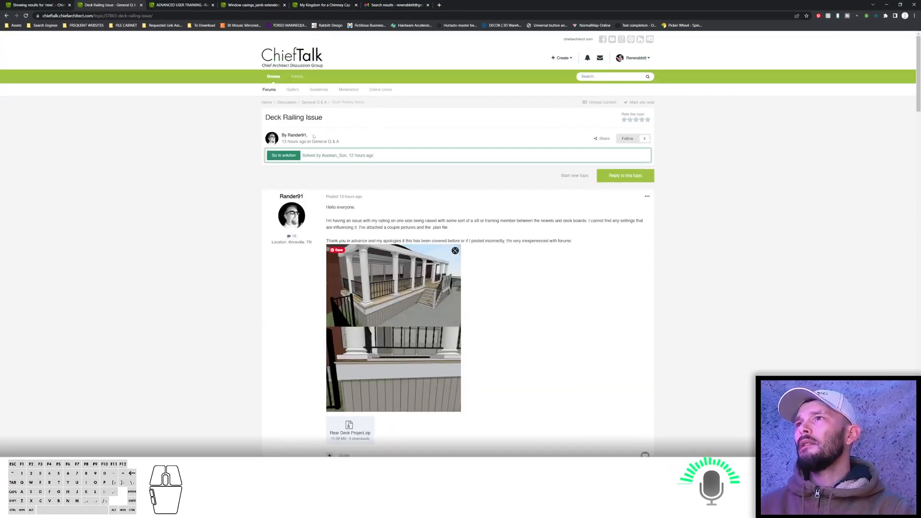
left_click(291, 156)
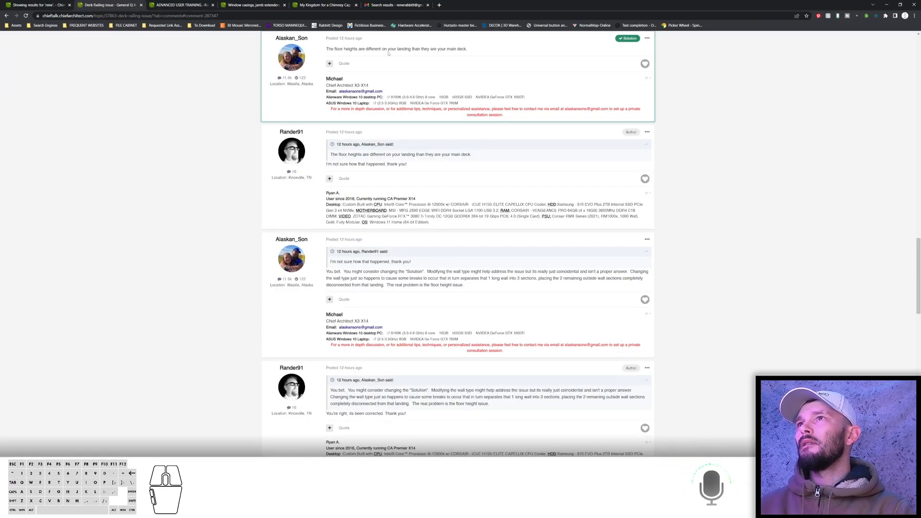
Scroll back through the Deck Railing Issue thread and return to the General Q & A forum list.
scroll(434, 58, "up", 2)
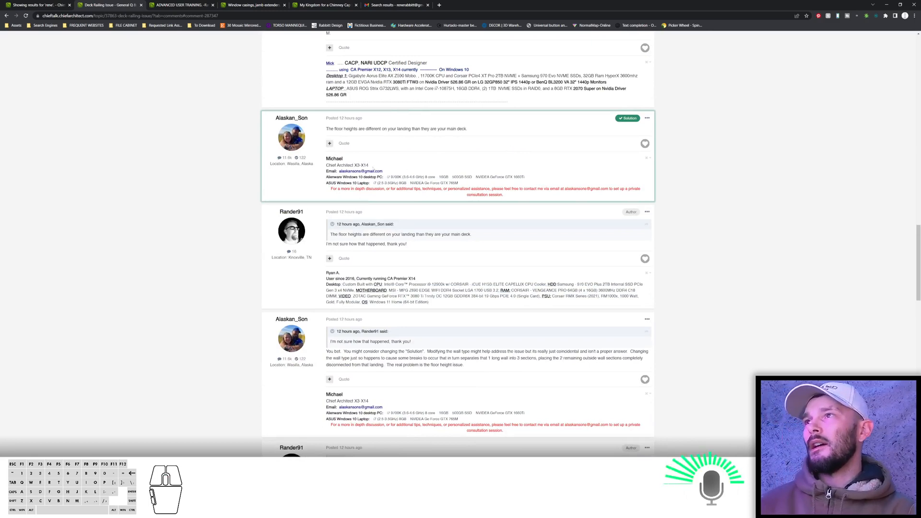
scroll(356, 156, "up", 1)
scroll(356, 156, "up", 3)
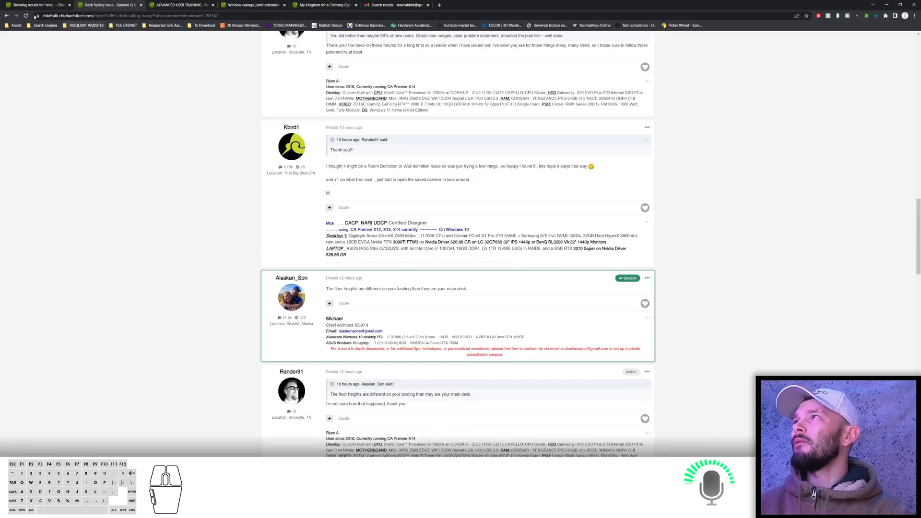
left_click(7, 15)
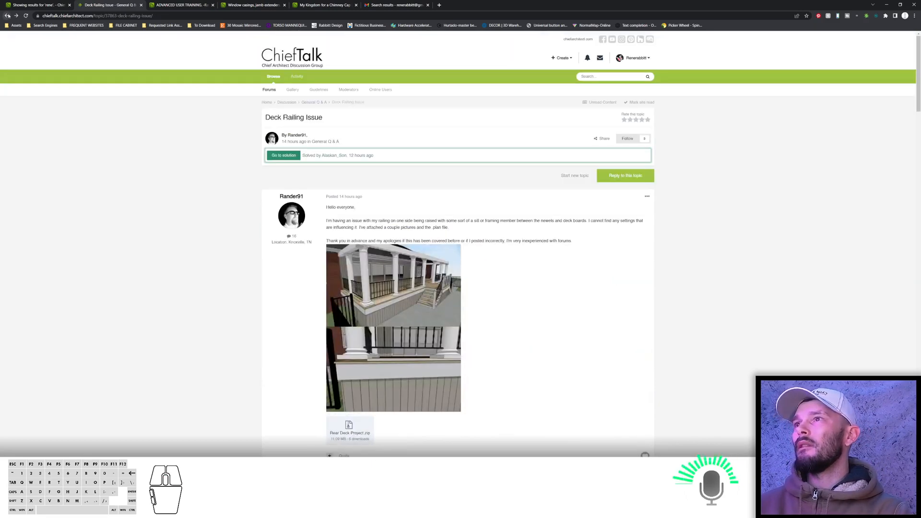
left_click(317, 103)
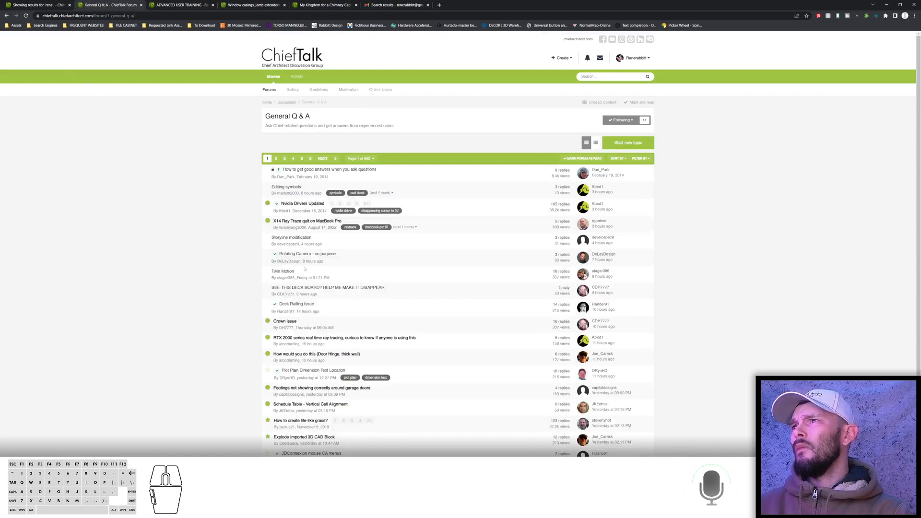
Open the Crown issue thread and read the question about crown molding above the window header trim.
left_click(290, 322)
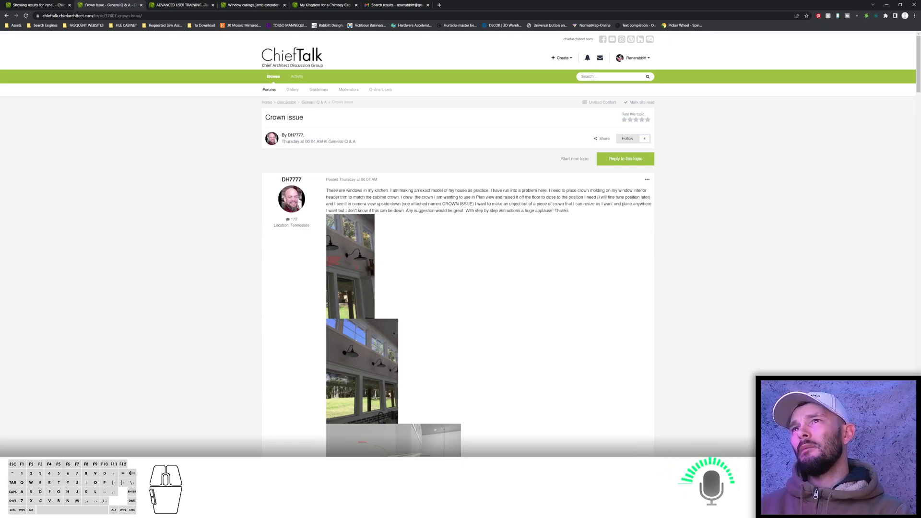
scroll(545, 192, "down", 1)
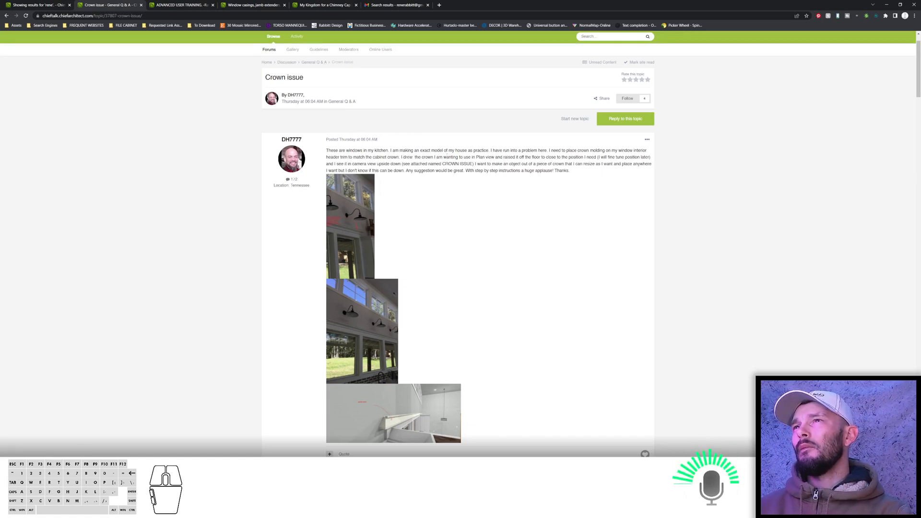
scroll(565, 148, "down", 1)
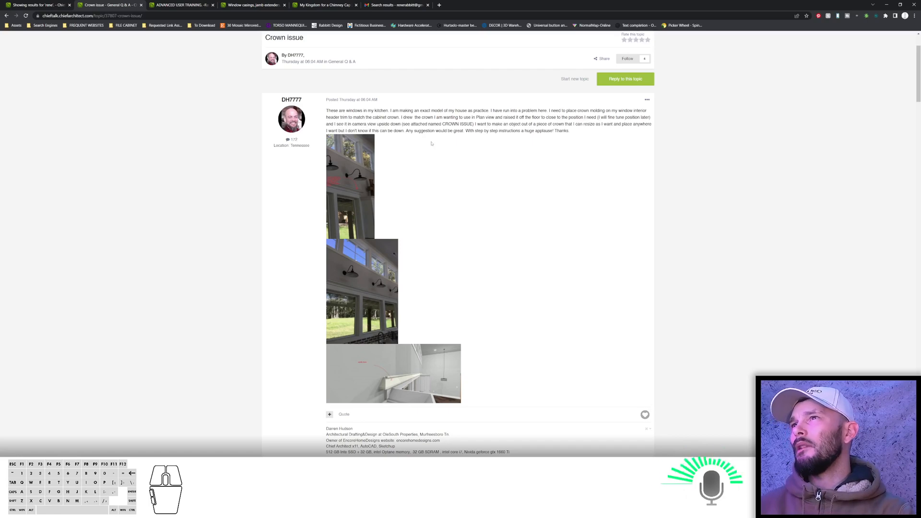
scroll(473, 151, "down", 5)
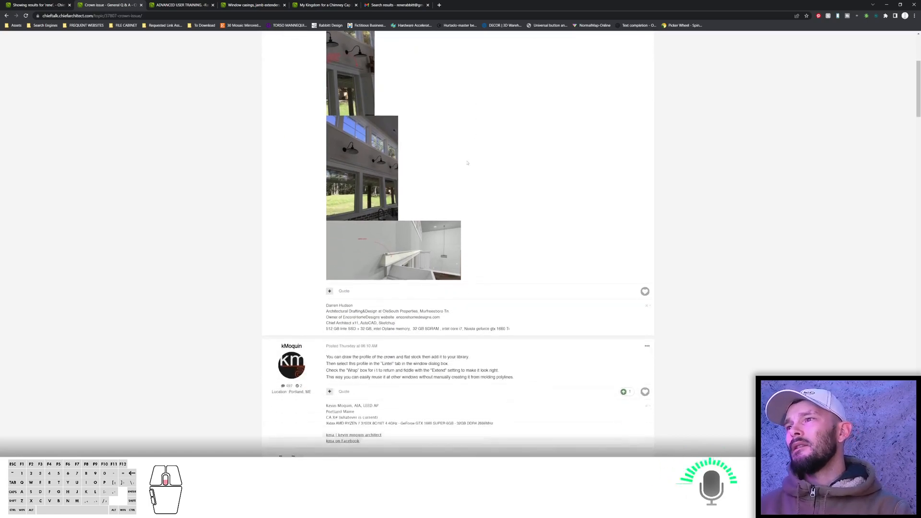
scroll(396, 152, "up", 10)
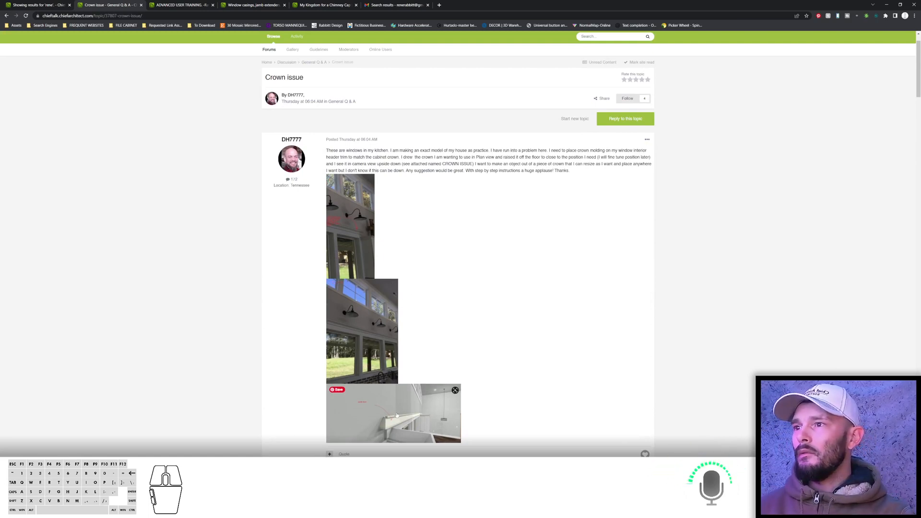
Switch to Chief Architect and open a new blank plan.
key("alt+Tab")
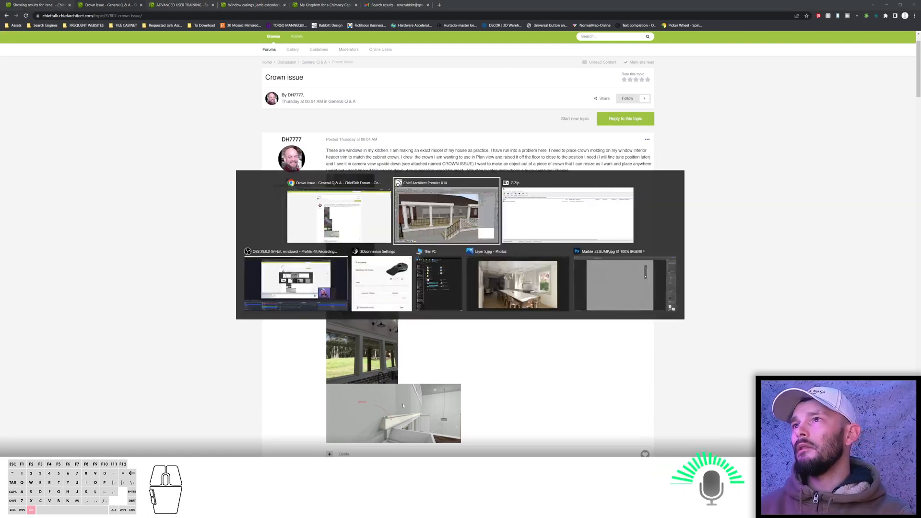
key("ctrl+n")
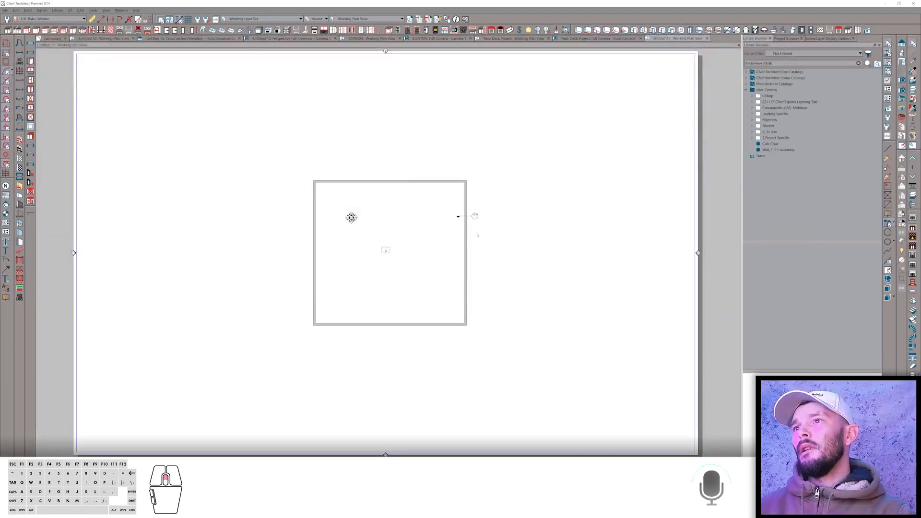
scroll(476, 233, "up", 2)
scroll(444, 223, "up", 3)
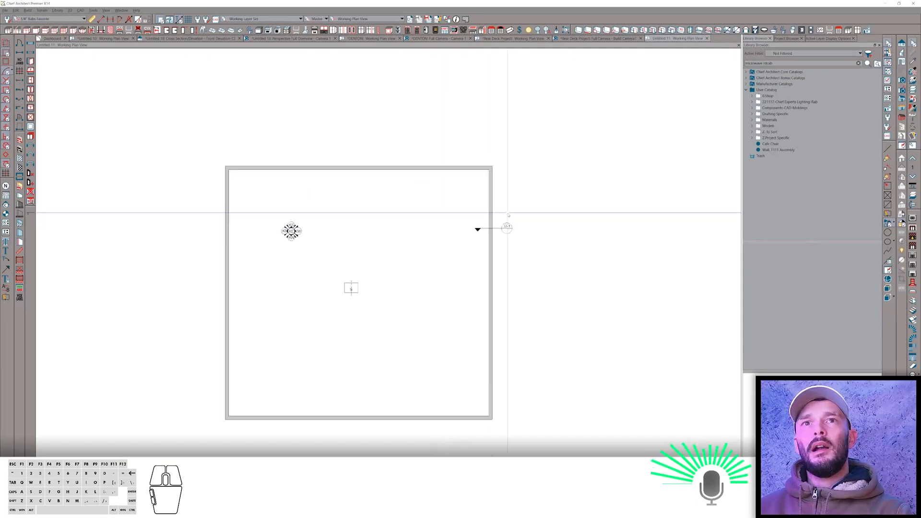
Draw a three-sided molding polyline about 9' 10 5/8" wide in the plan.
left_click(887, 167)
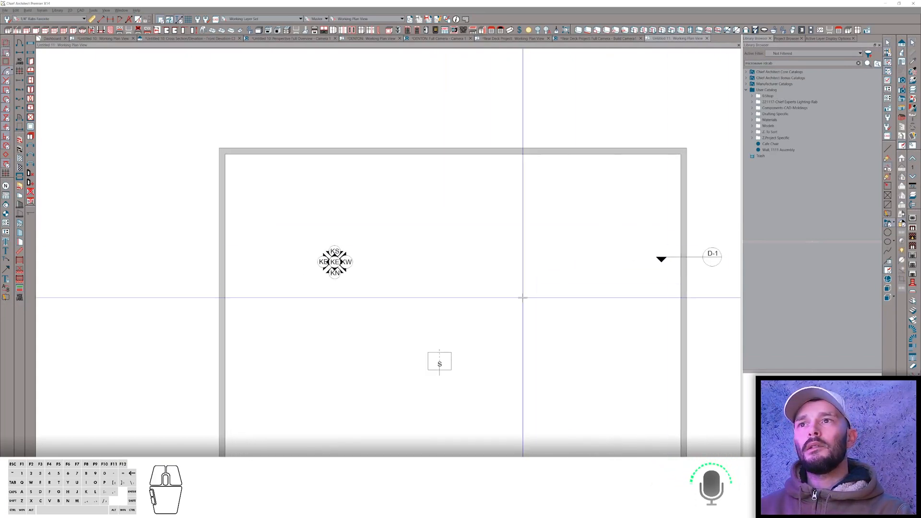
right_click_drag(514, 312, 514, 274)
right_click(375, 275)
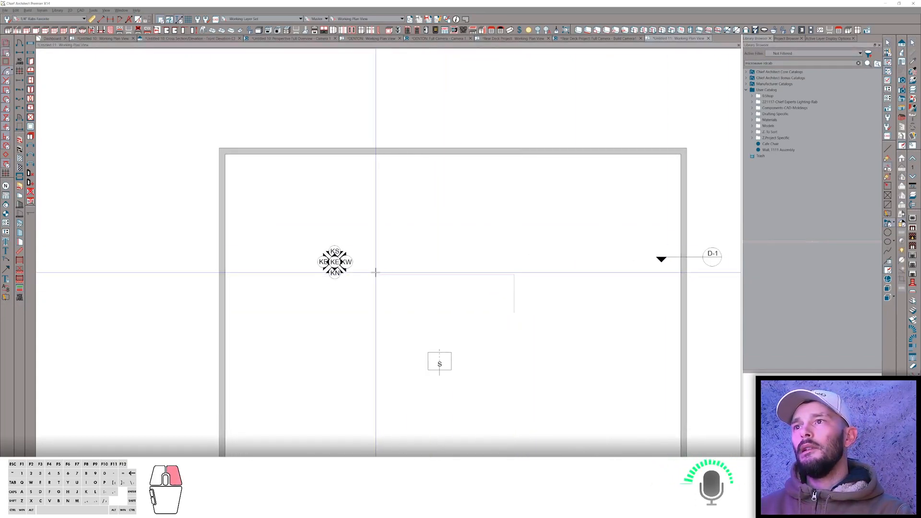
right_click(376, 308)
scroll(420, 301, "up", 3)
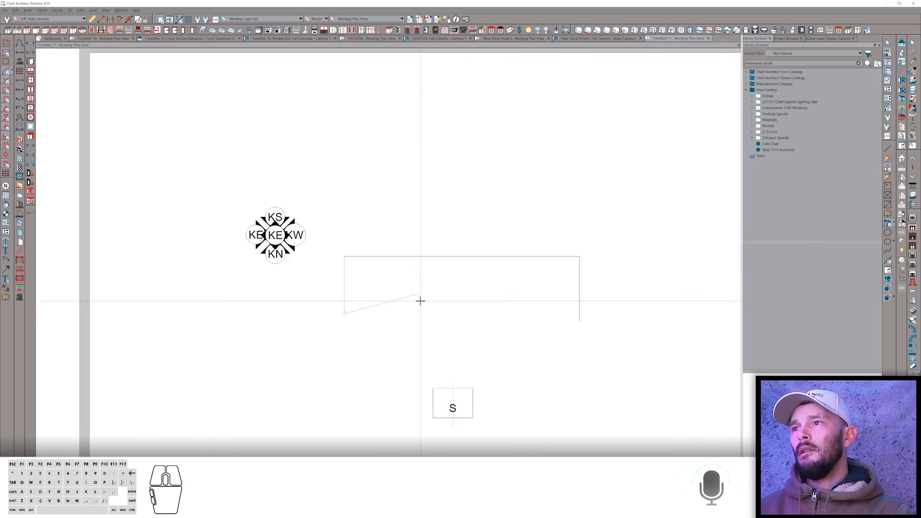
Add the POLYASH D45 5 1/4" CROWN molding profile to the molding polyline's moldings.
key("space")
key("s")
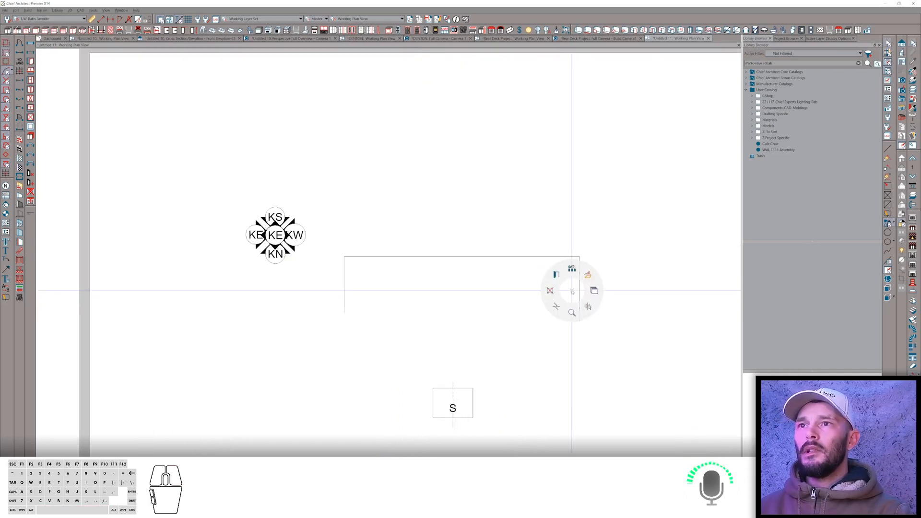
key("s")
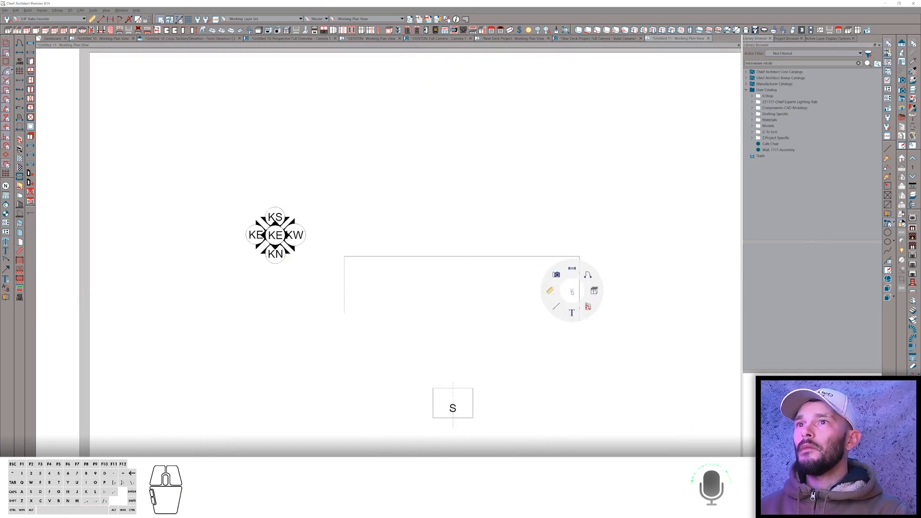
left_click(579, 267)
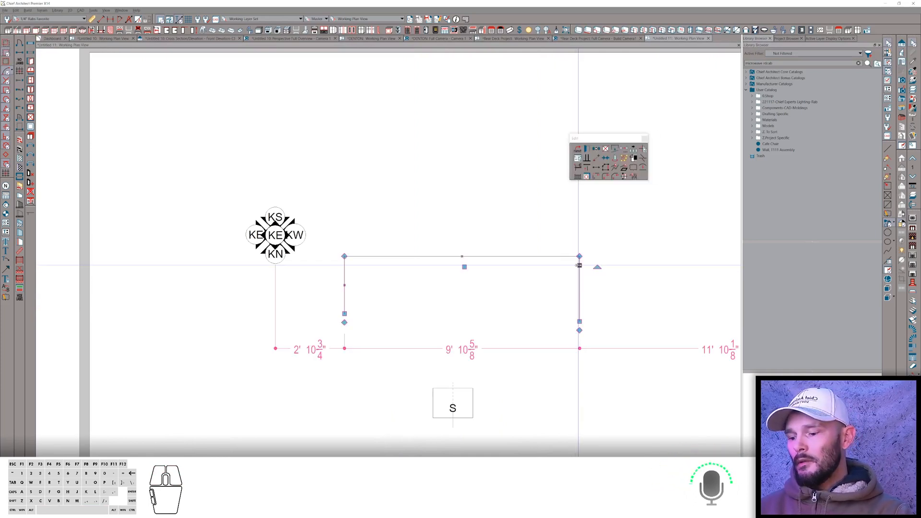
double_click(579, 265)
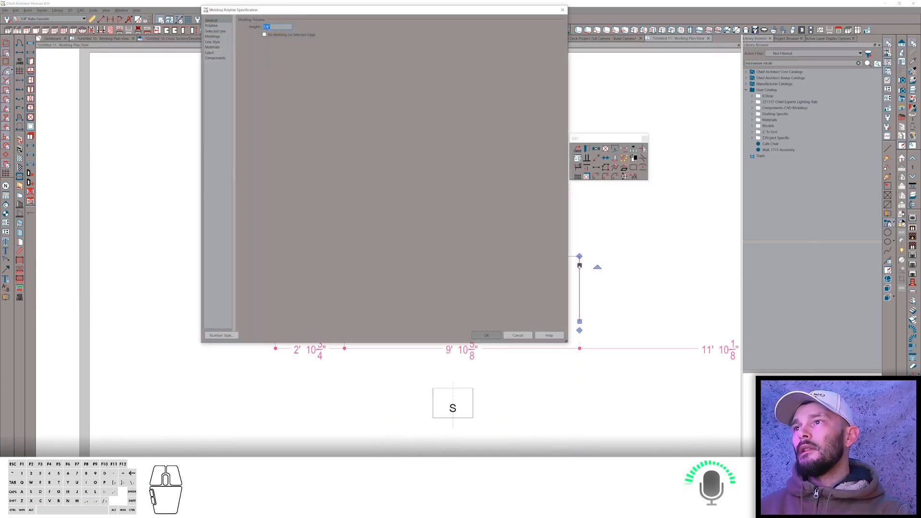
left_click(213, 37)
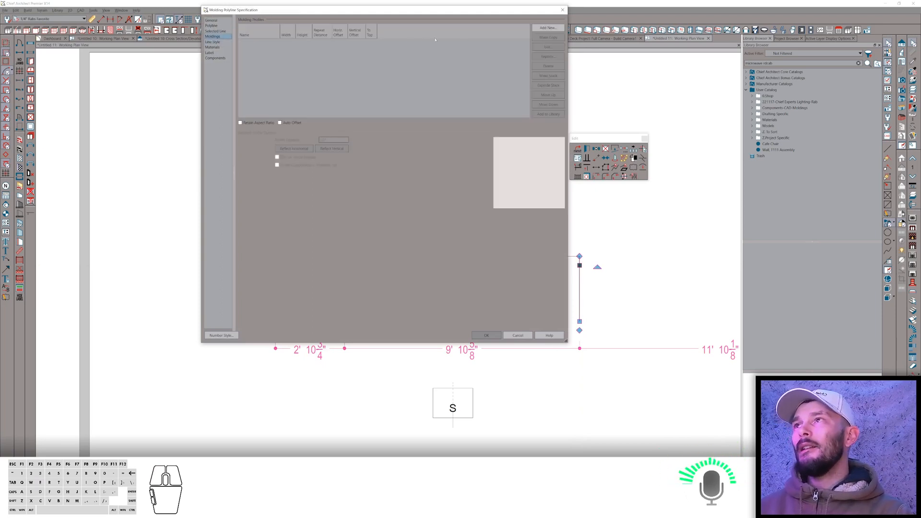
left_click(549, 28)
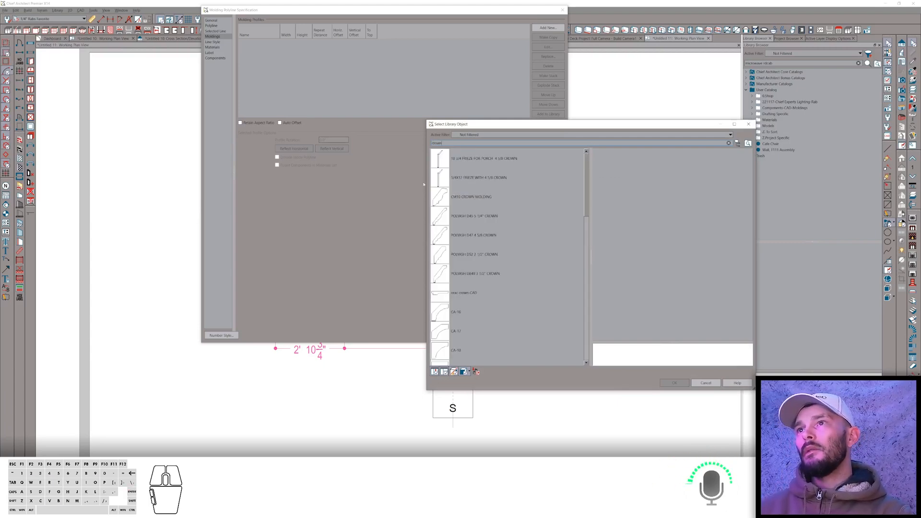
left_click(451, 218)
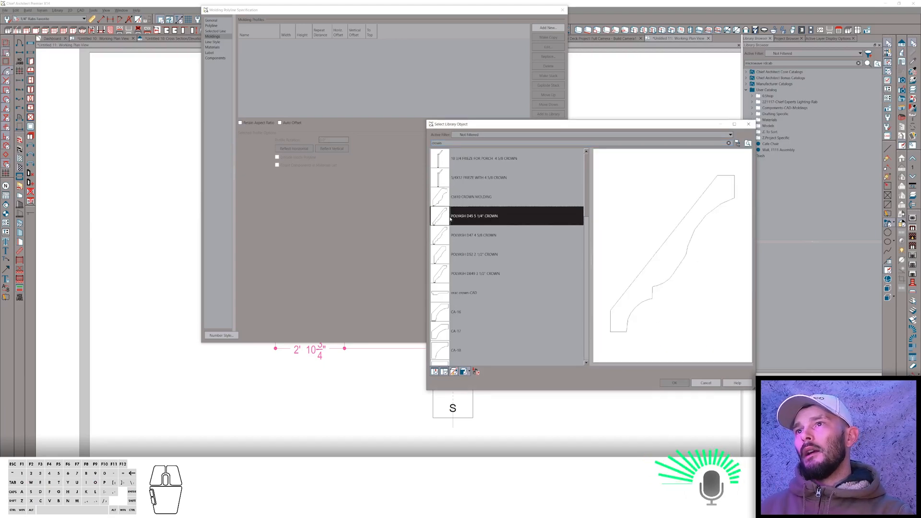
left_click(681, 383)
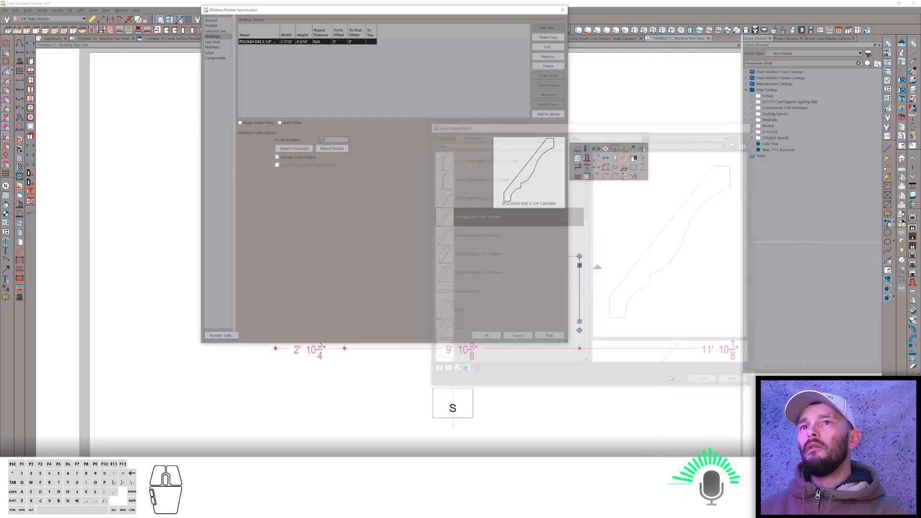
left_click(284, 41)
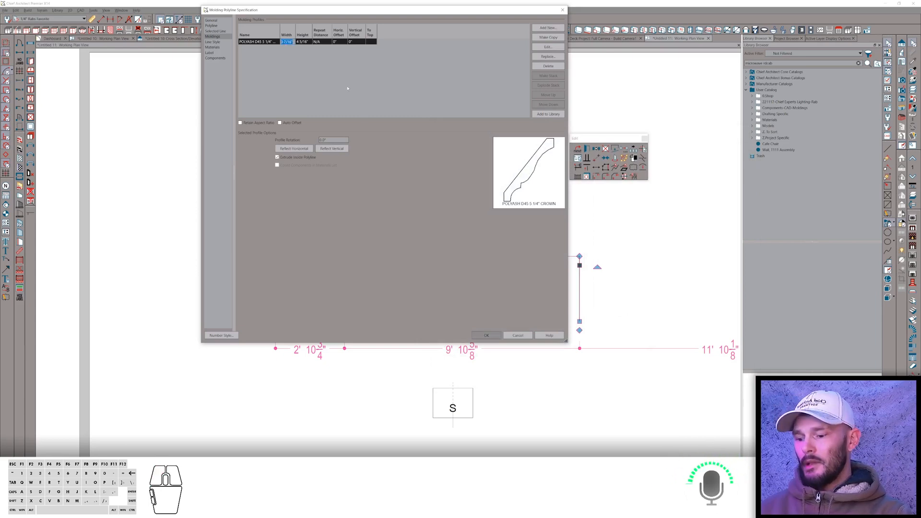
left_click(487, 335)
Draw a horizontal CAD line along the top of the molding polyline and drag it into position.
key("s")
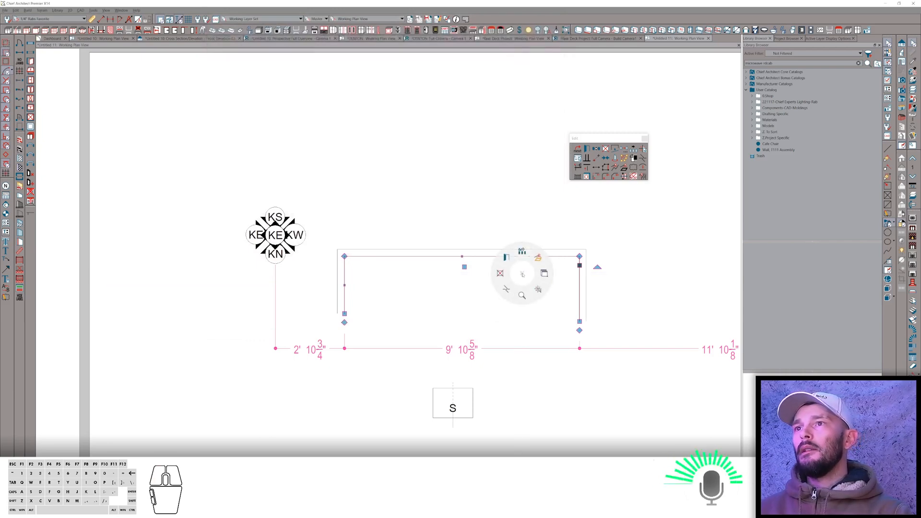
left_click(507, 289)
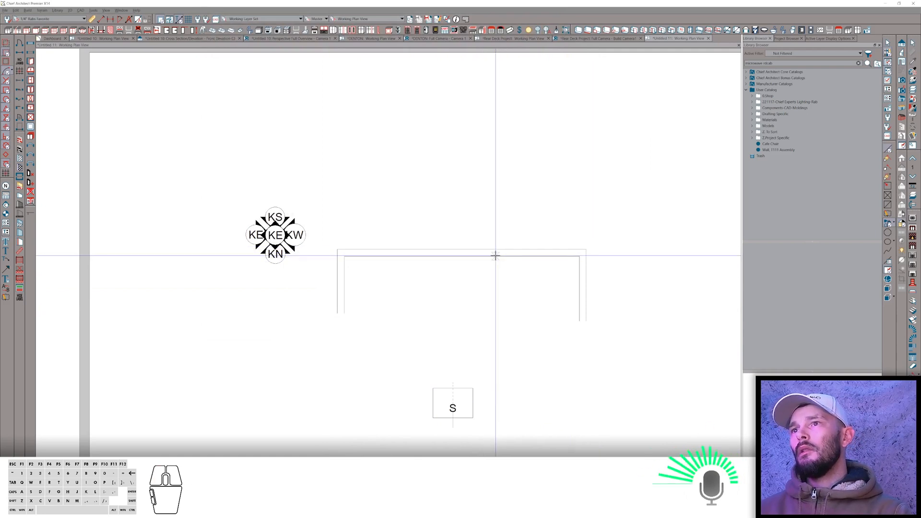
left_click(649, 251)
left_click(633, 255)
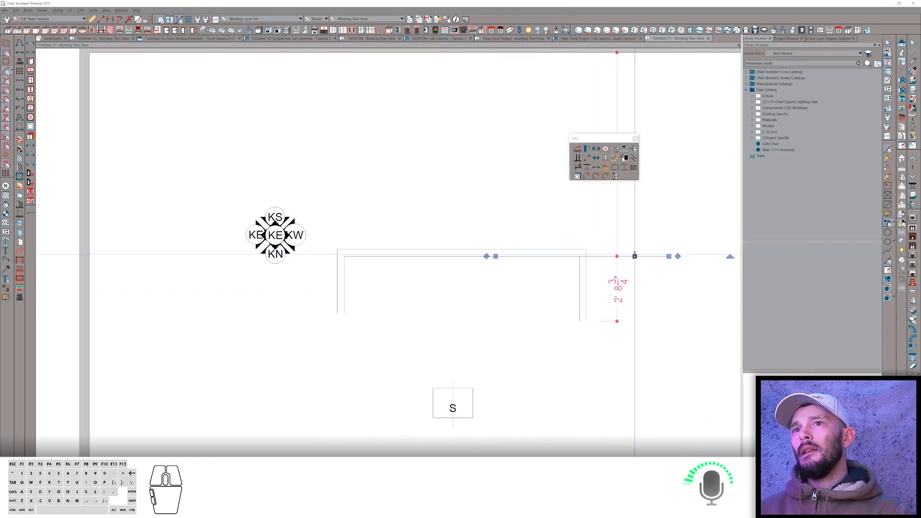
key("Tab")
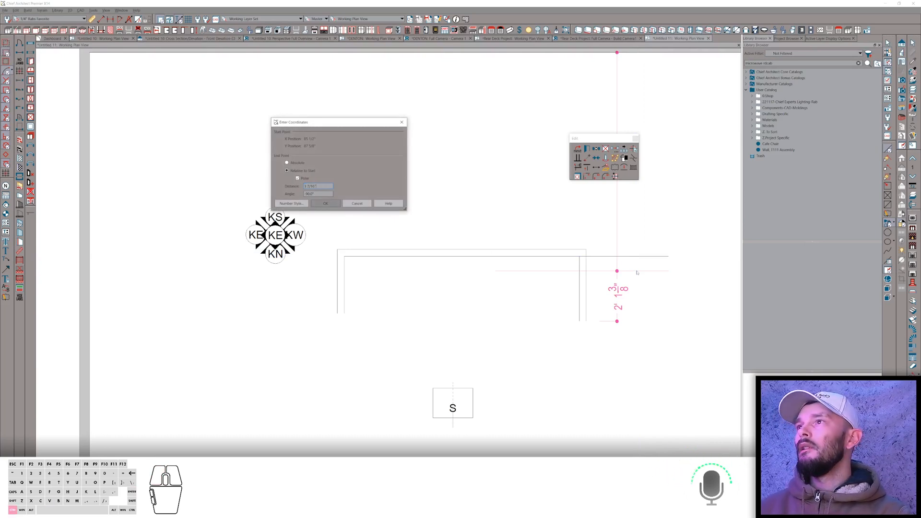
key("Return")
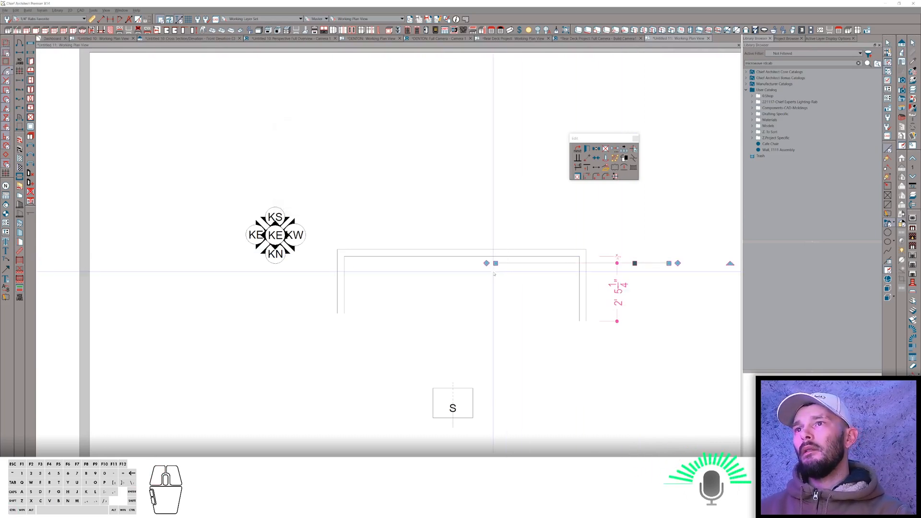
left_click_drag(496, 263, 295, 263)
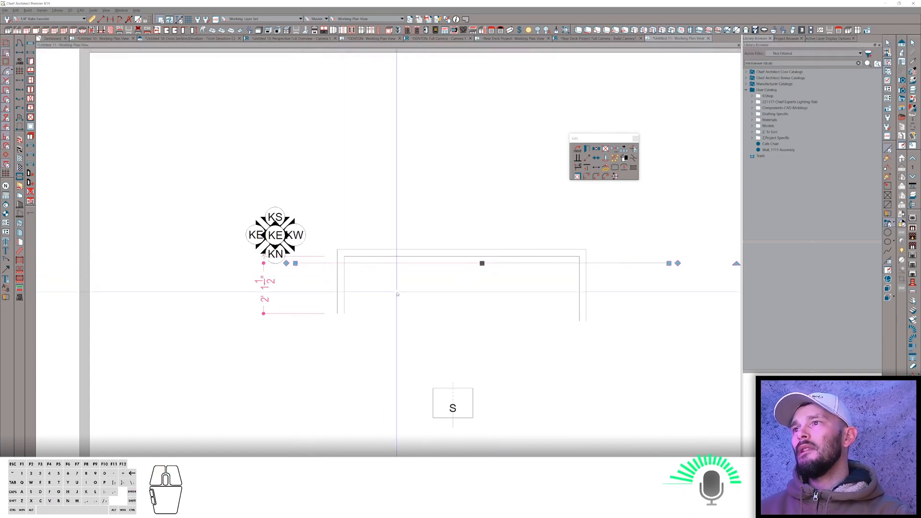
left_click(394, 312)
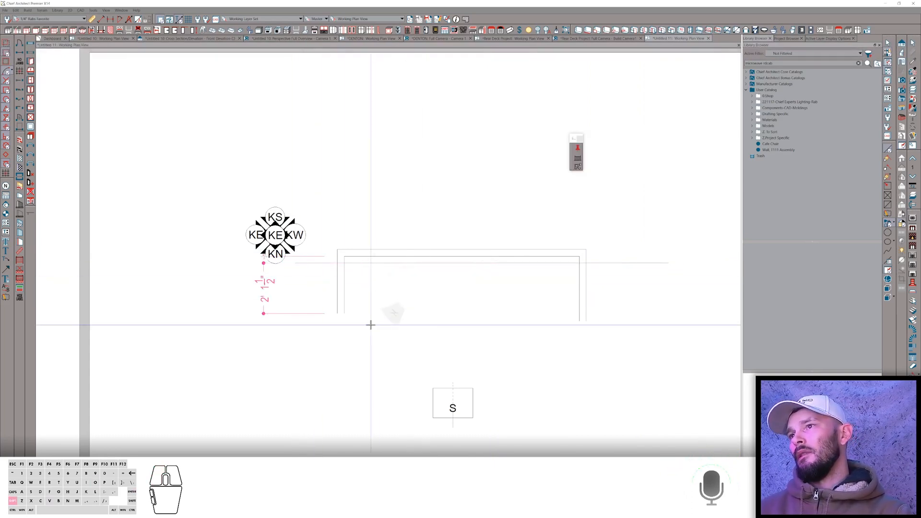
left_click_drag(323, 270, 609, 273)
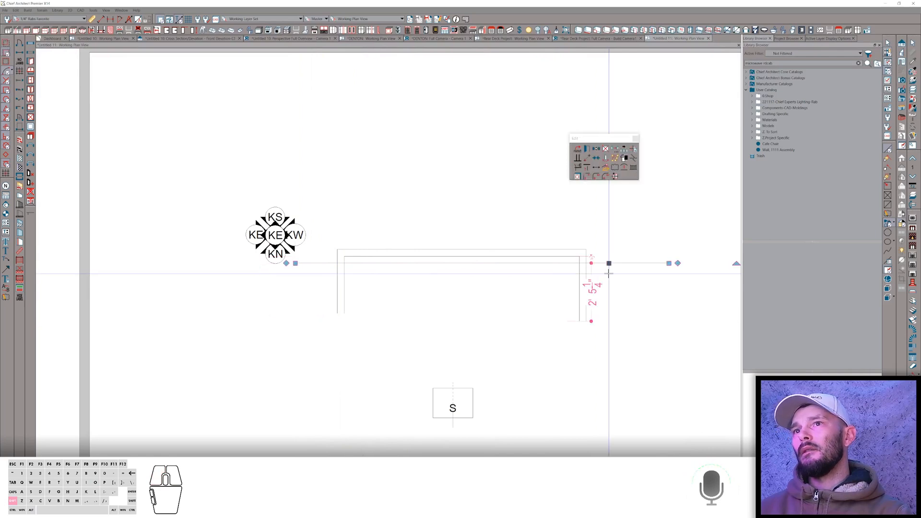
Open the line's specification to review its settings, then close it.
right_click(574, 255)
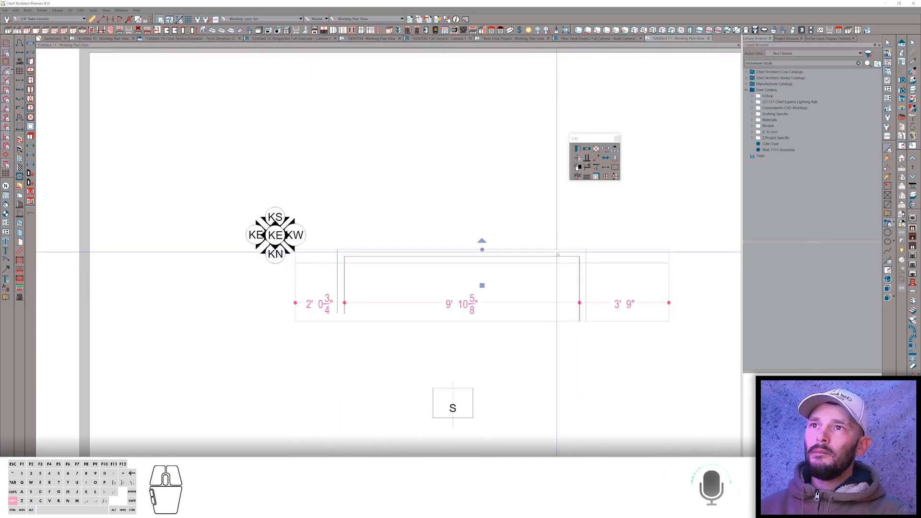
left_click(578, 149)
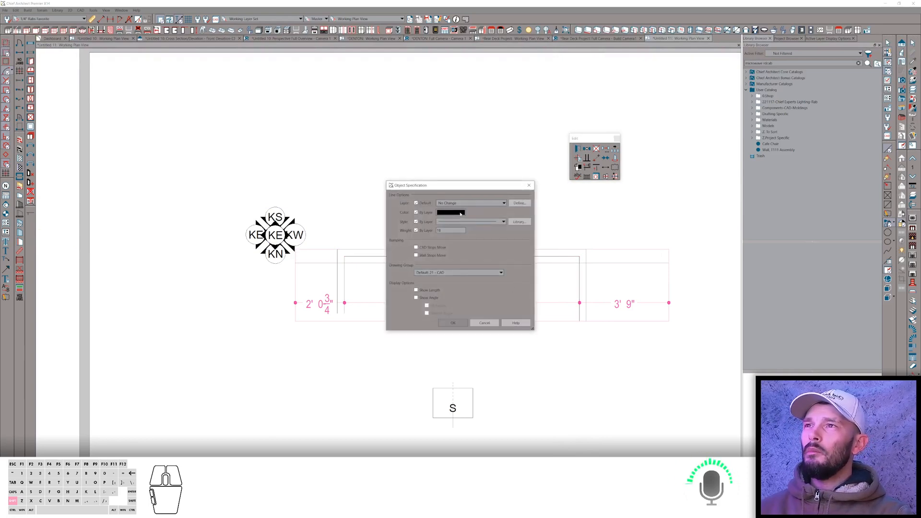
left_click(485, 323)
key("space")
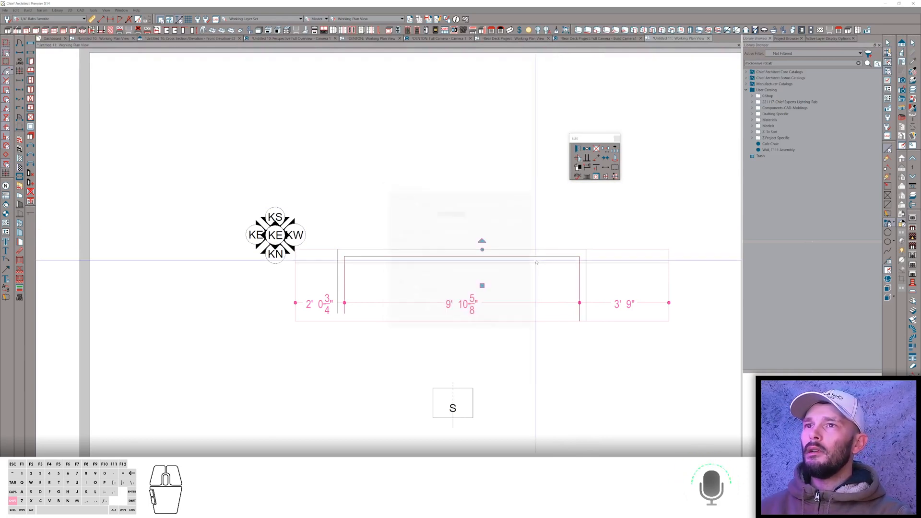
right_click(556, 248)
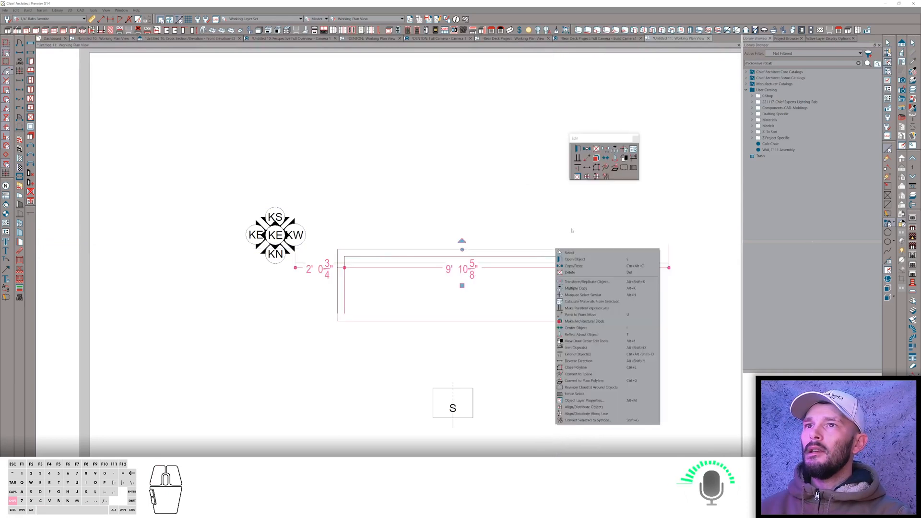
right_click(525, 264)
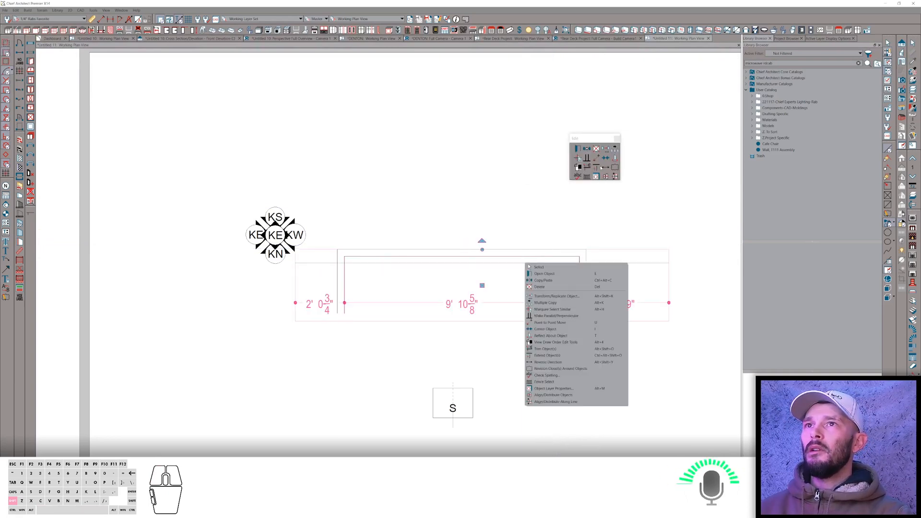
left_click(587, 177, "shift")
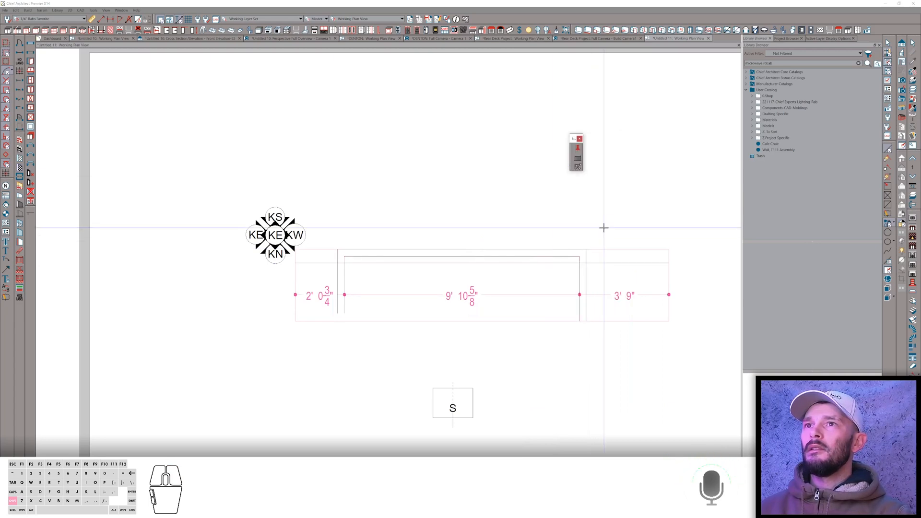
left_click_drag(604, 274, 315, 273, "shift")
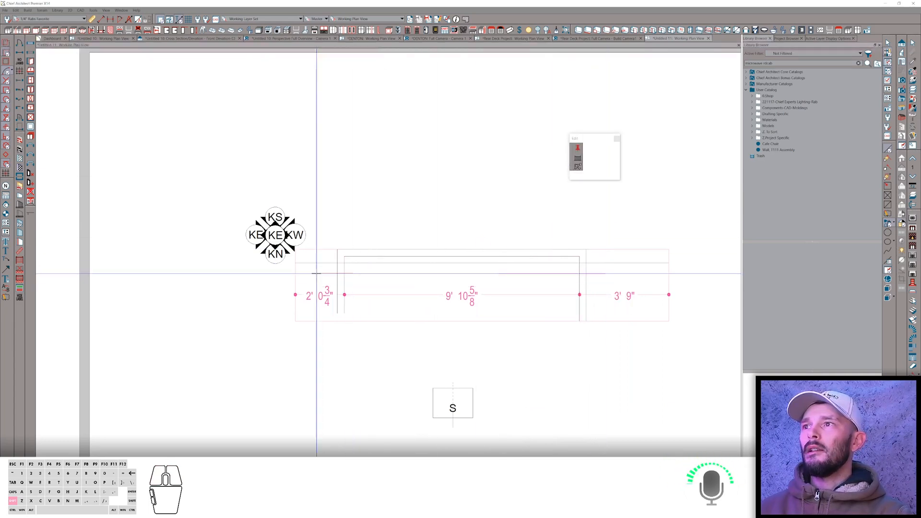
key("shift+space")
key("shift+space")
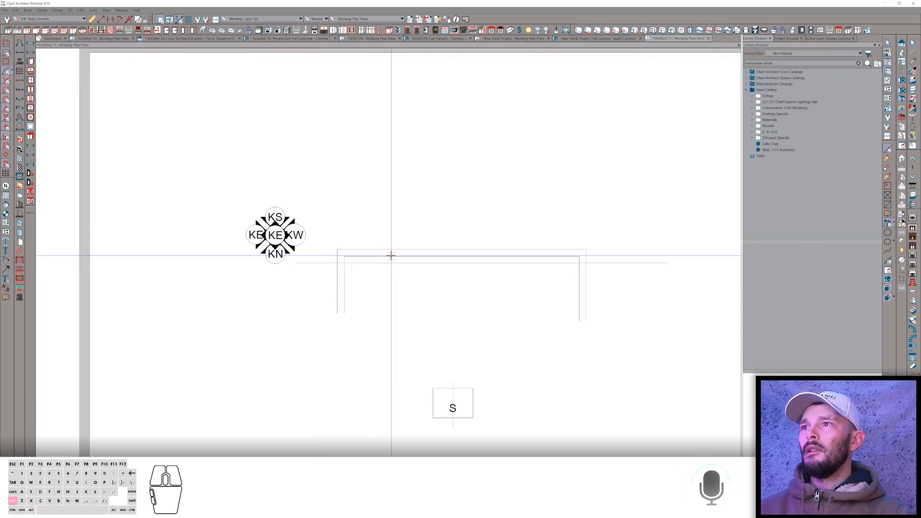
key("shift+space")
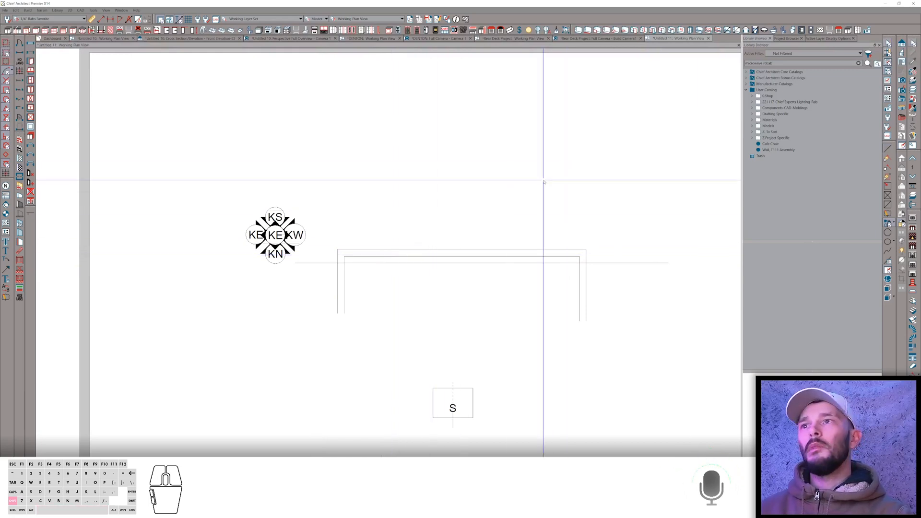
left_click(474, 254)
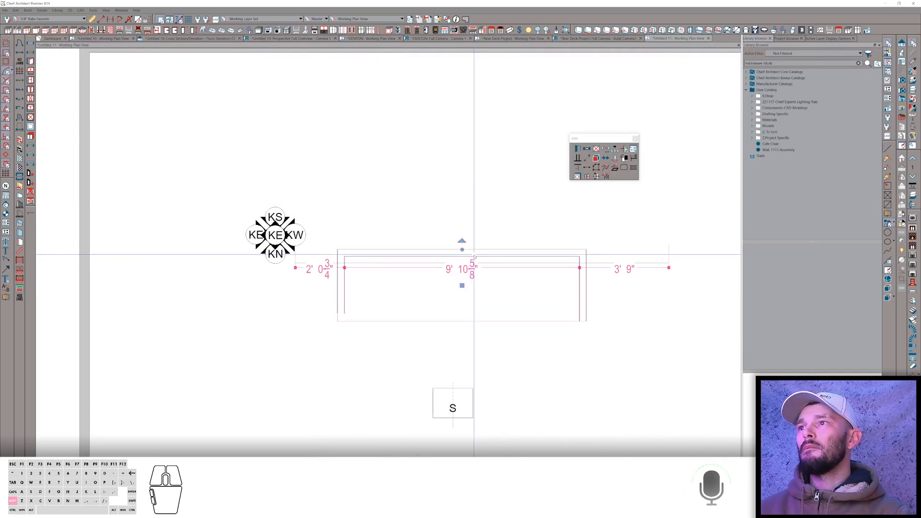
double_click(474, 257)
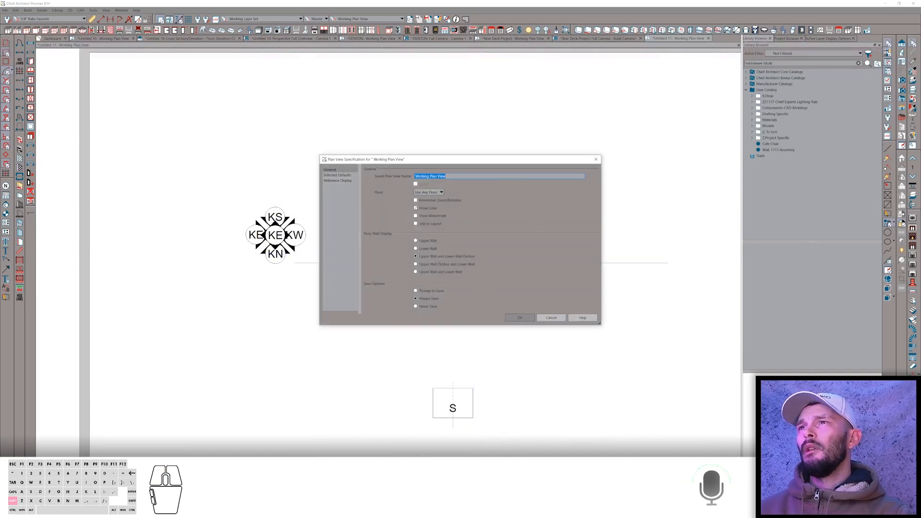
left_click(551, 318)
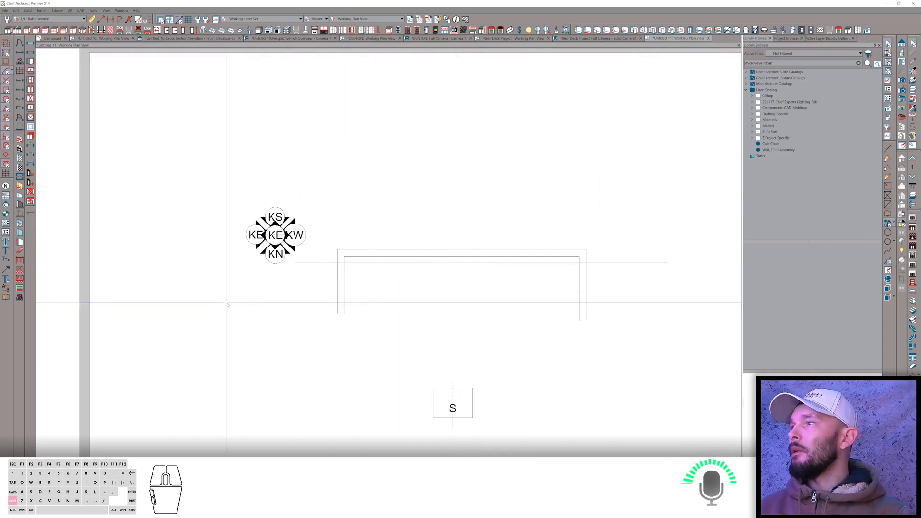
key("alt+shift+Tab")
key("alt+shift+Tab")
key("alt+shift+Tab")
key("alt+shift+Tab")
key("alt+shift+Tab")
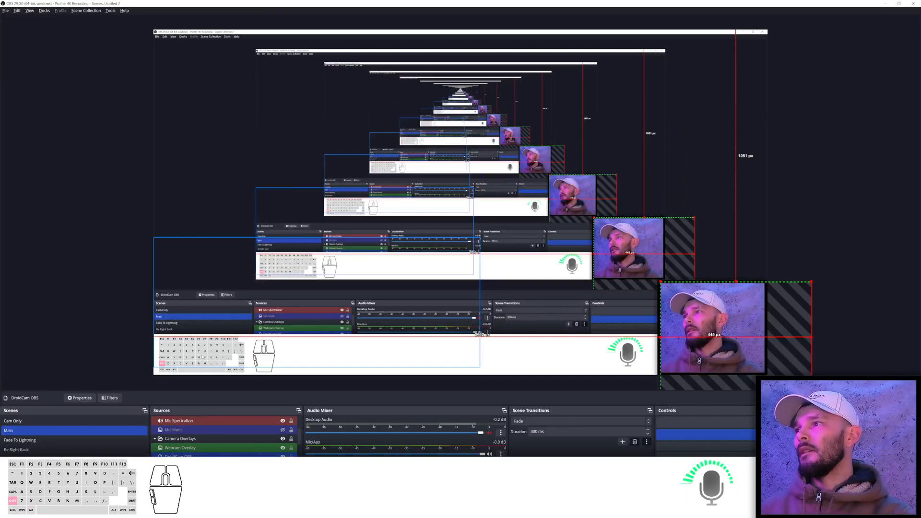
key("alt+Tab")
key("alt+shift+Tab")
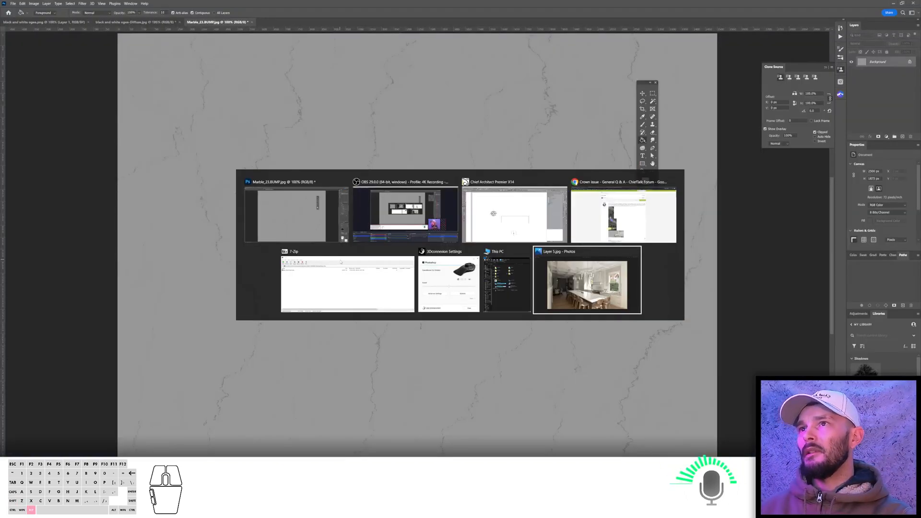
key("alt+Tab")
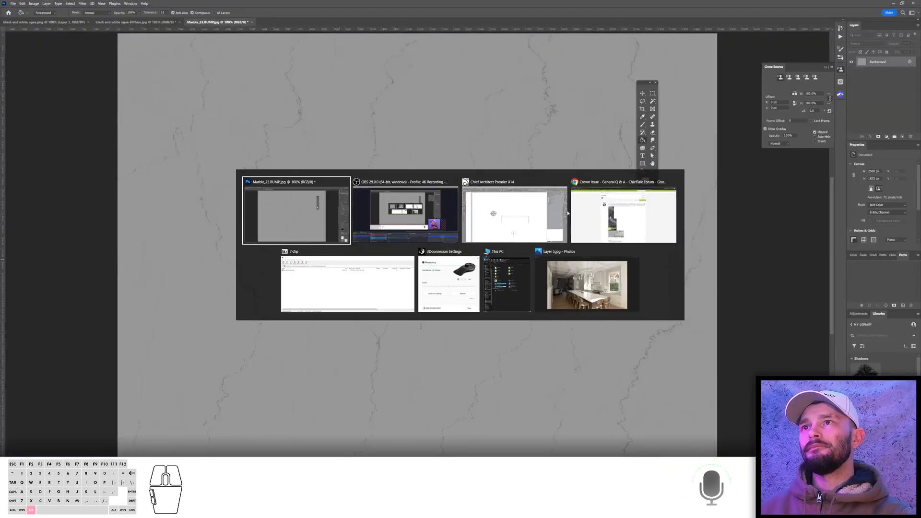
left_click(517, 217)
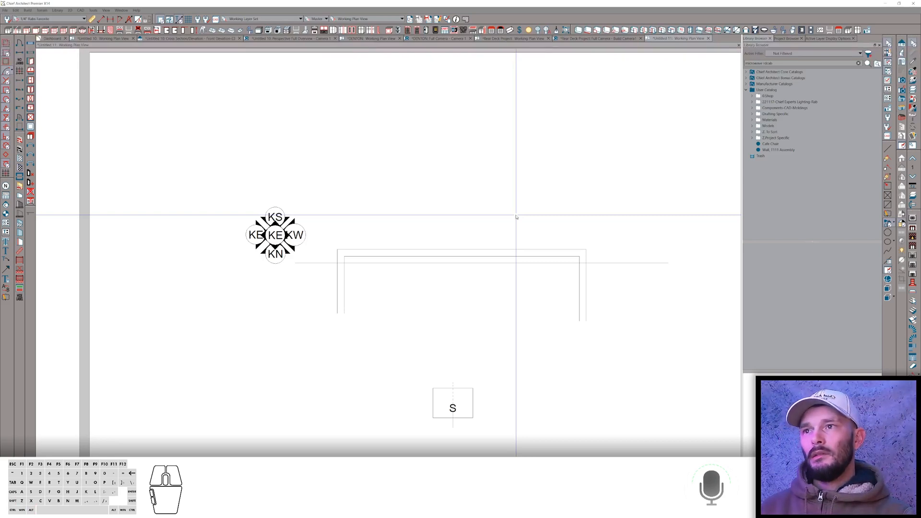
Try to drag the horizontal CAD line across to the left side of the window trim.
left_click(625, 263)
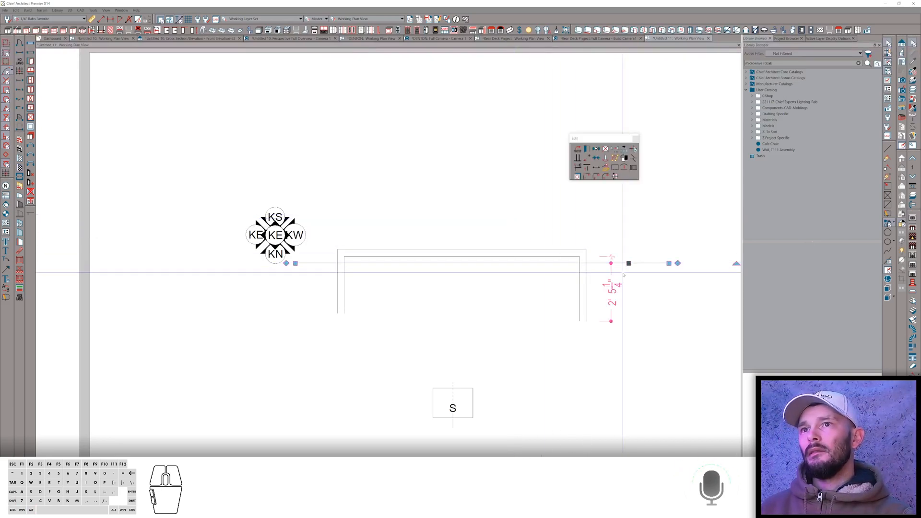
key("alt+Tab")
key("alt+Tab")
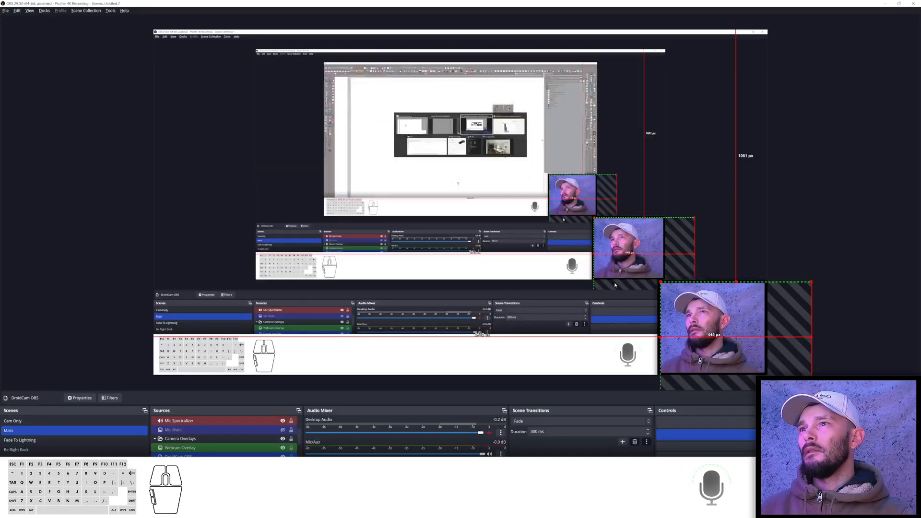
key("alt+Tab")
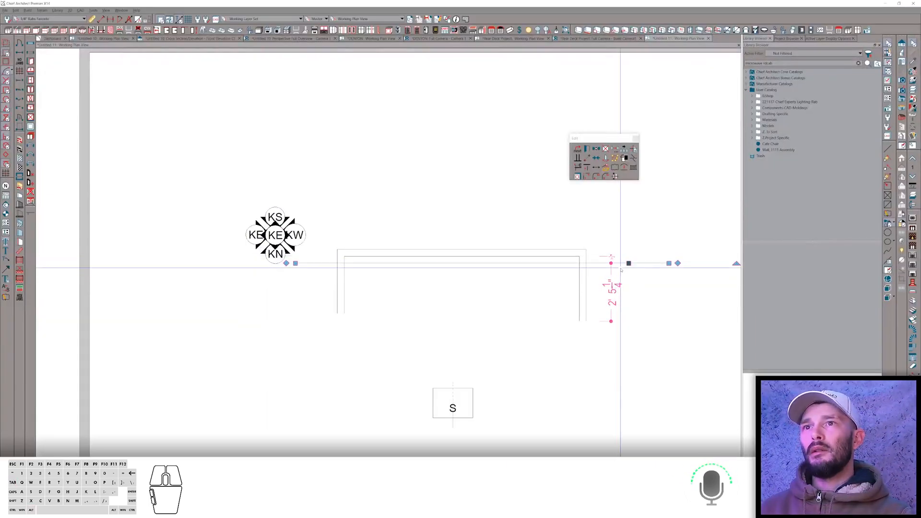
key("shift+o")
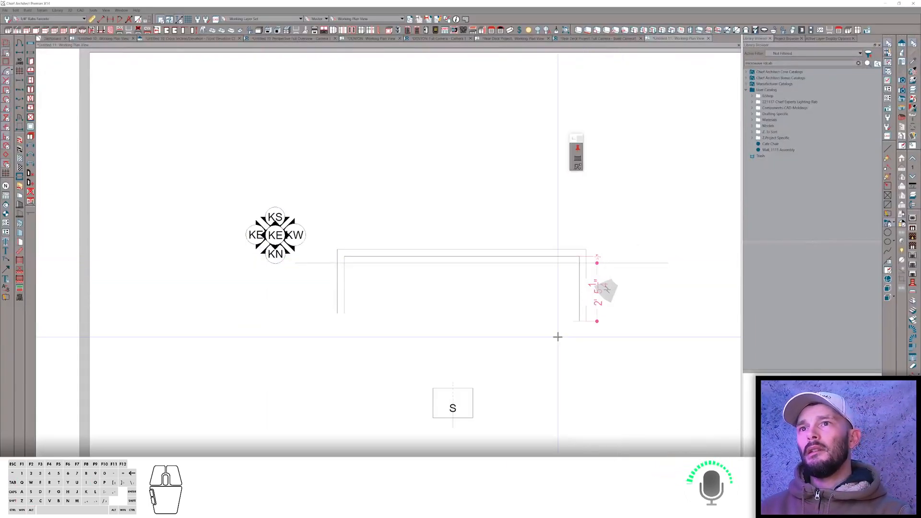
left_click_drag(606, 278, 285, 276)
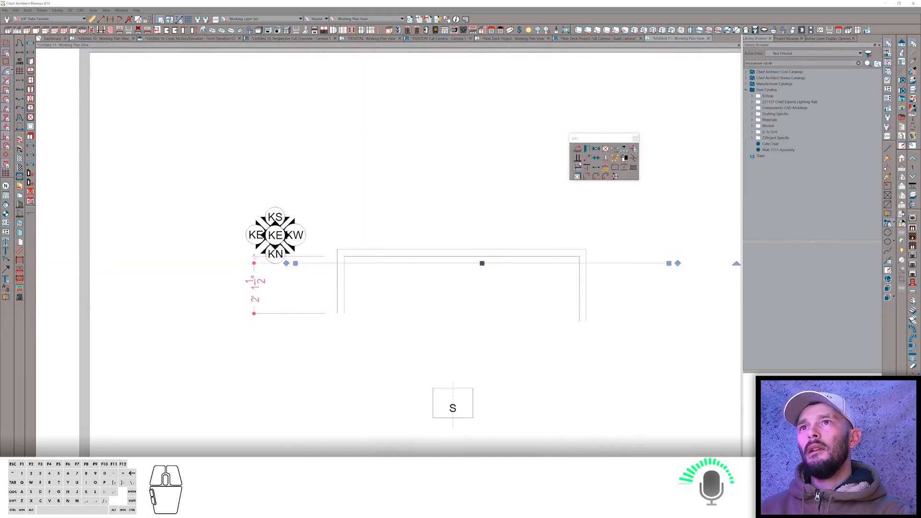
left_click(288, 265)
left_click_drag(618, 295, 268, 289)
key("space")
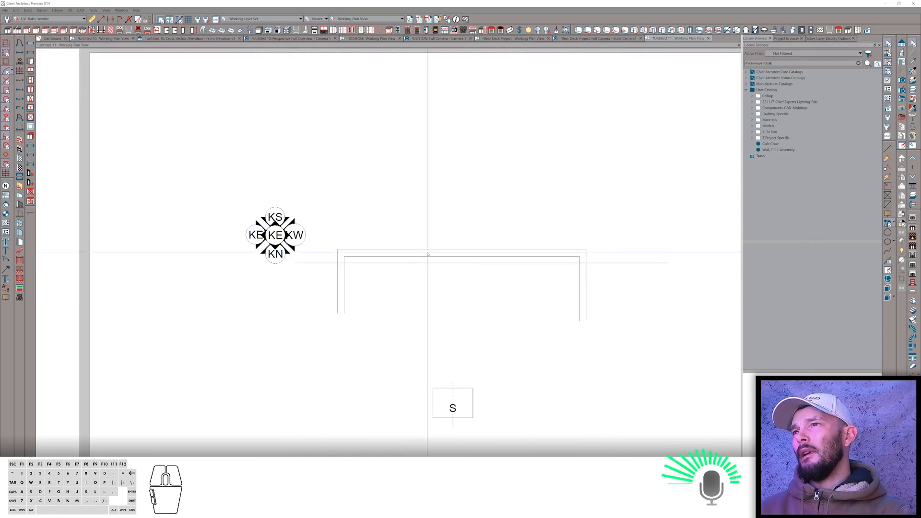
Open the molding polyline's specification to review its moldings, then close it.
left_click(427, 255)
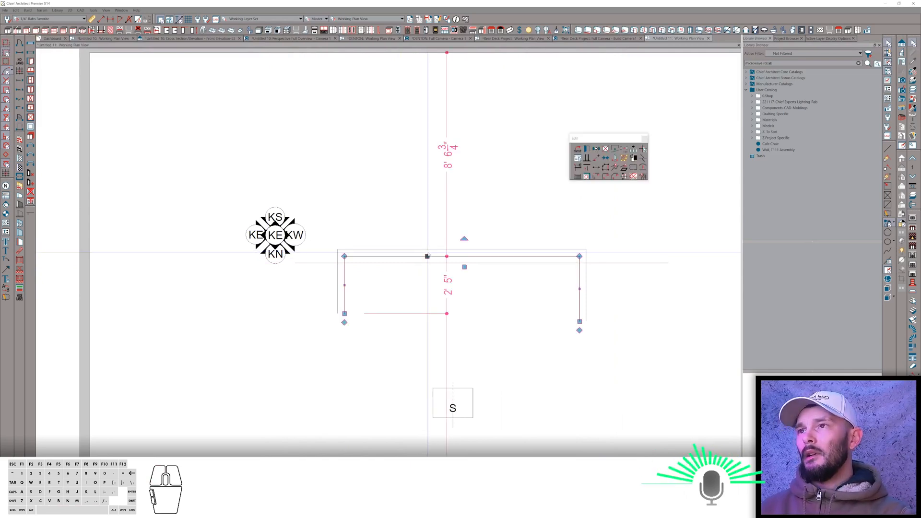
double_click(427, 256)
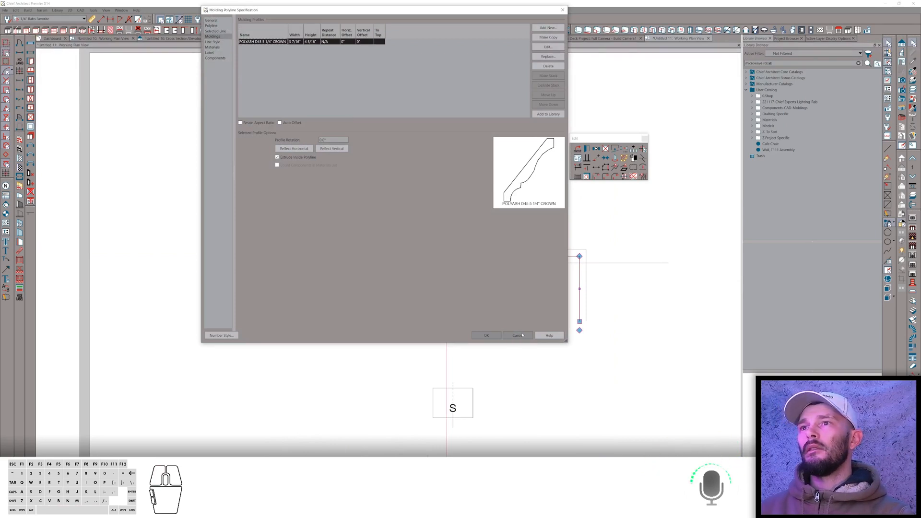
left_click(522, 335)
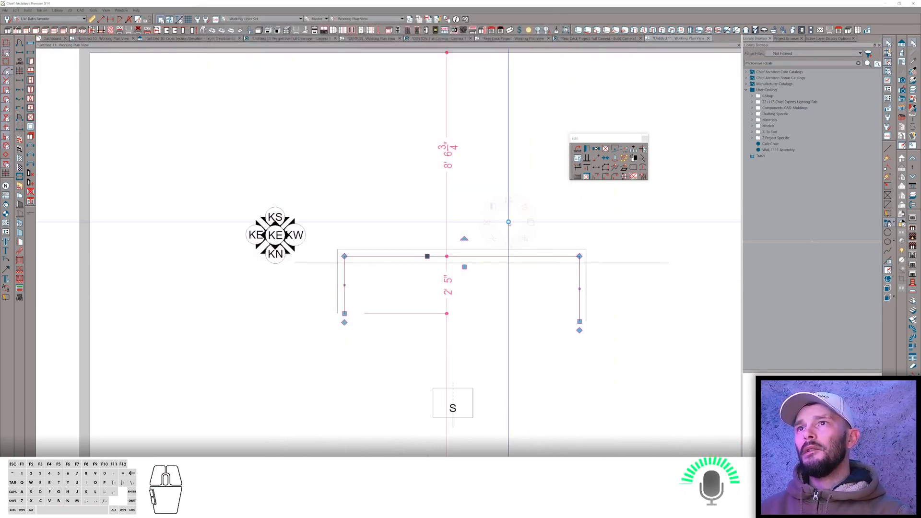
Select the line segment along the top of the window trim and convert it into a molding polyline.
left_click(524, 204)
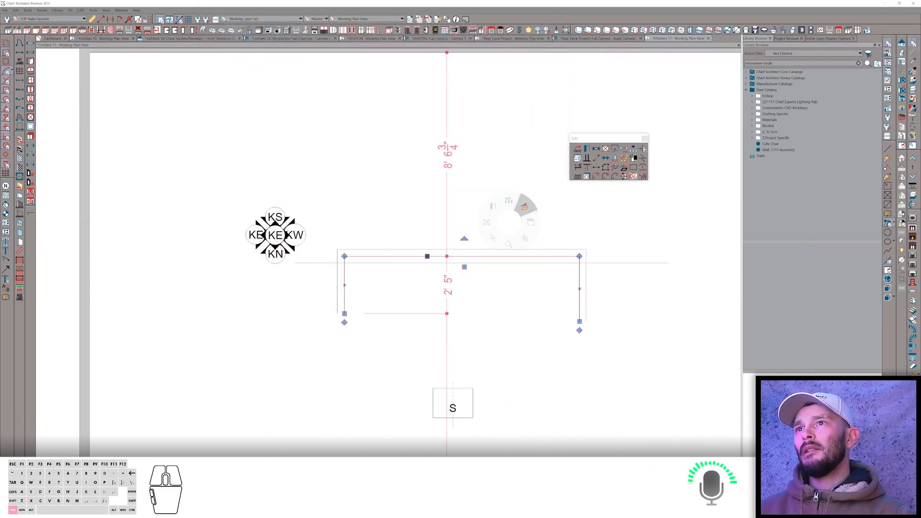
left_click(643, 262)
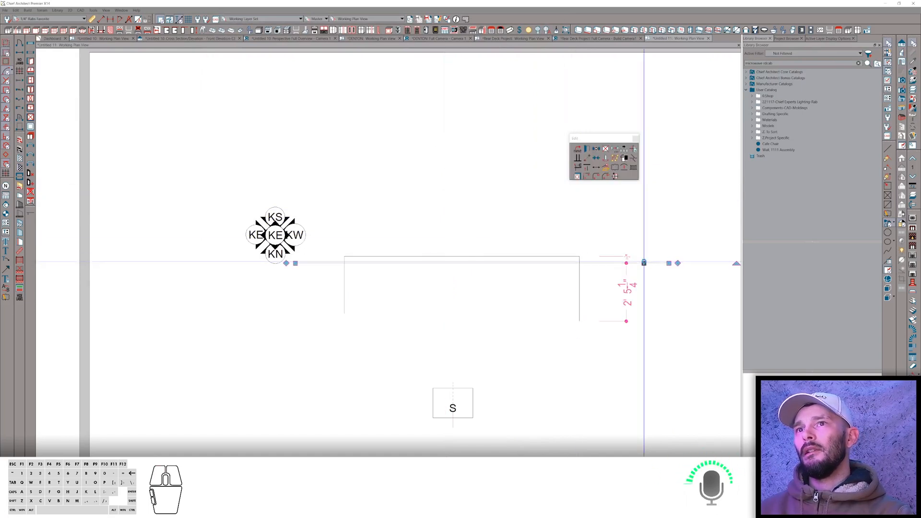
right_click(644, 263)
left_click(627, 279)
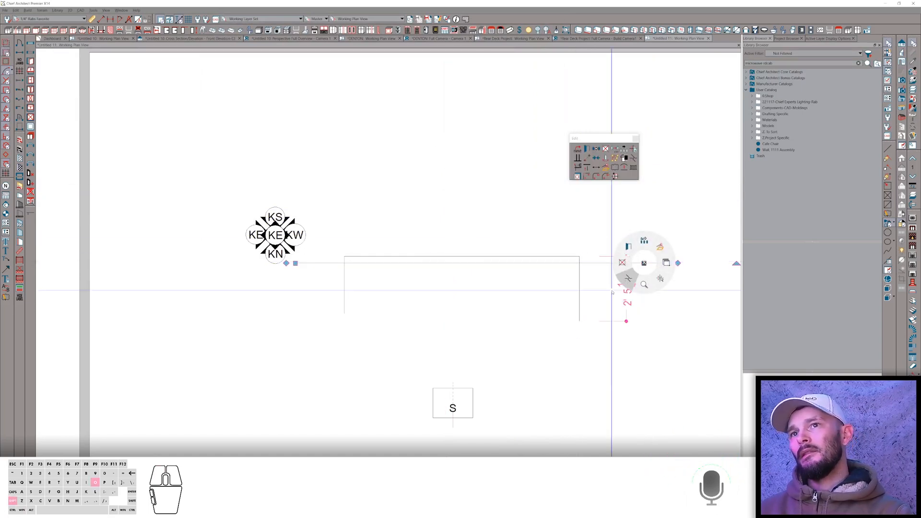
left_click_drag(589, 298, 276, 287)
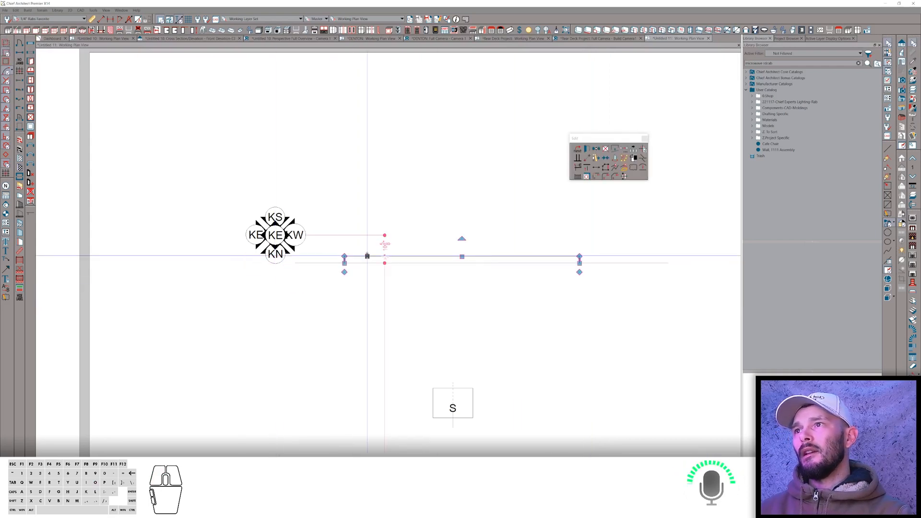
right_click(367, 256)
left_click(385, 239)
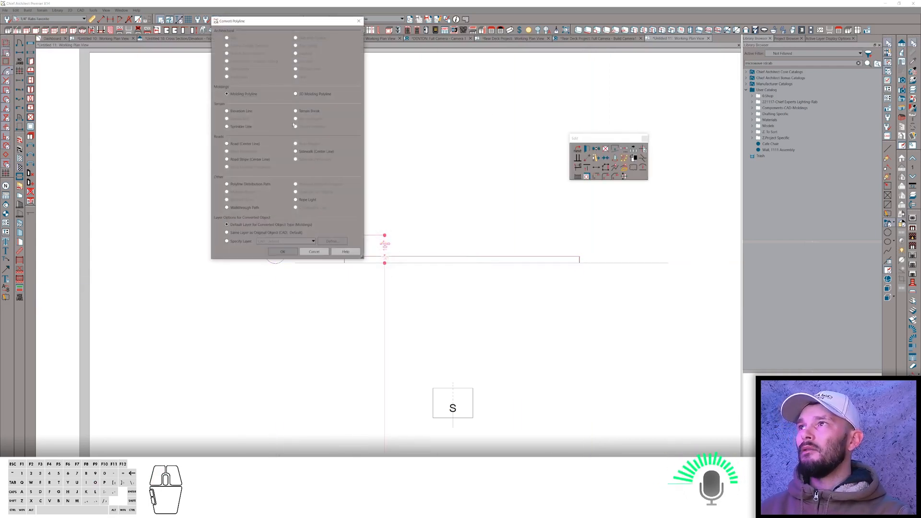
left_click(283, 251)
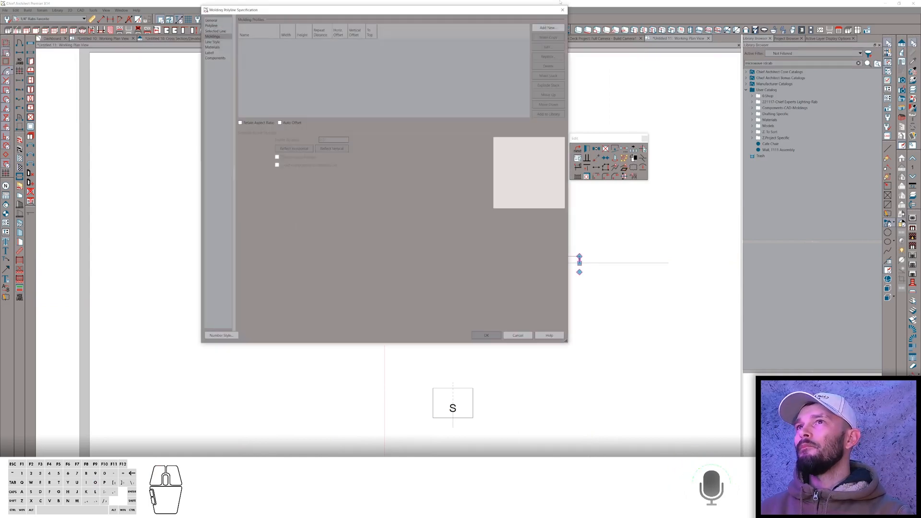
Add the POLYASH DB49 3 1/2" CROWN molding profile to the new molding polyline's moldings.
left_click(549, 28)
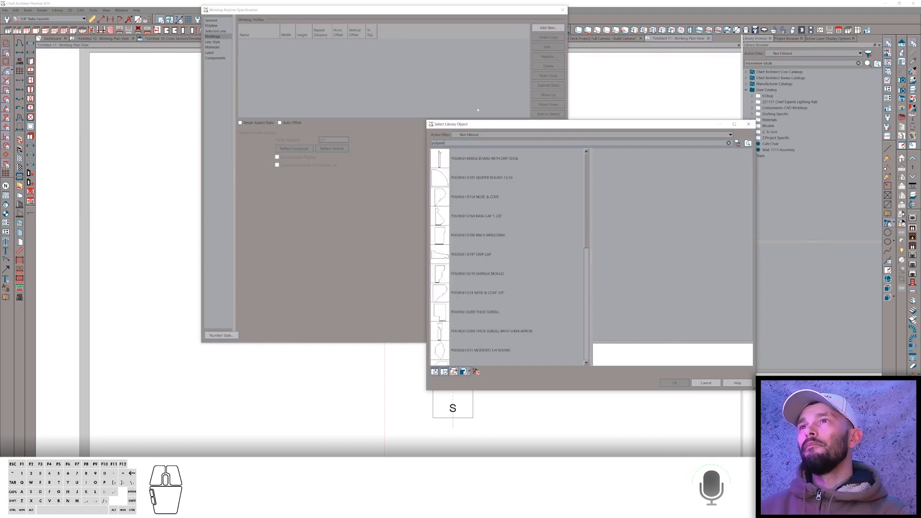
scroll(525, 324, "down", 5)
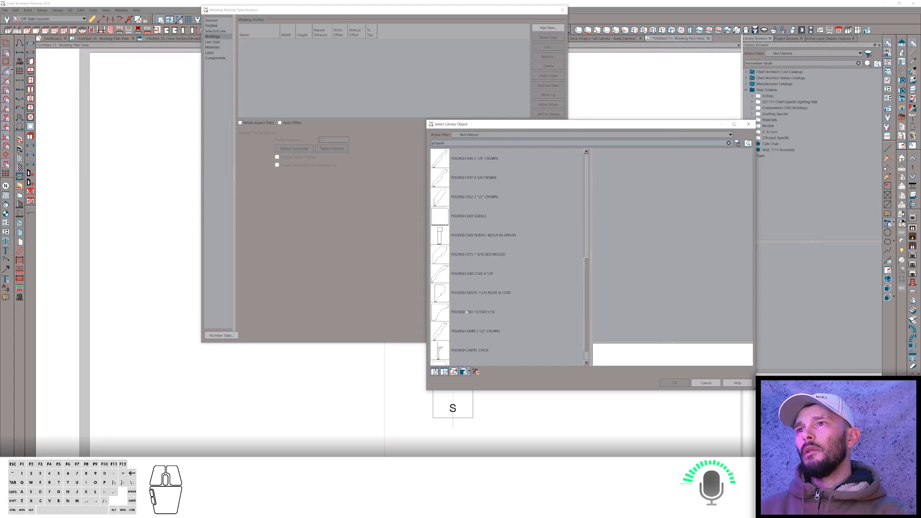
left_click(462, 331)
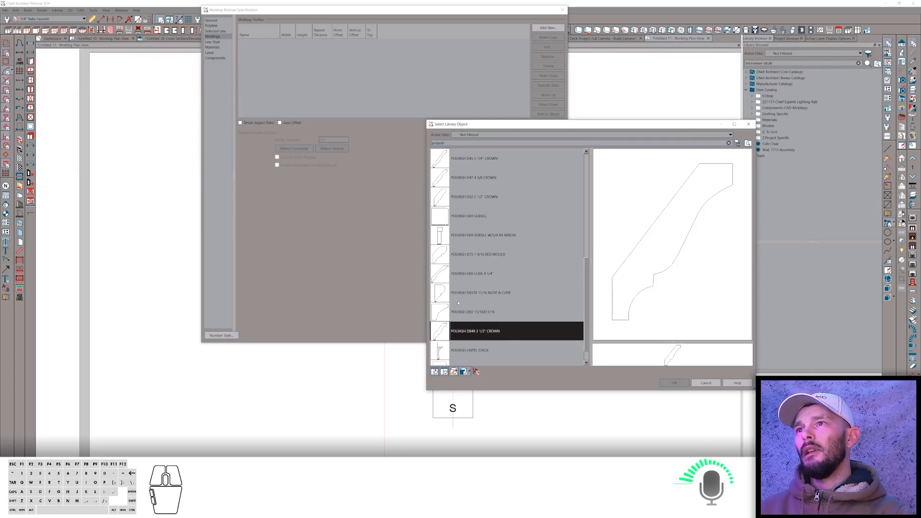
left_click(684, 385)
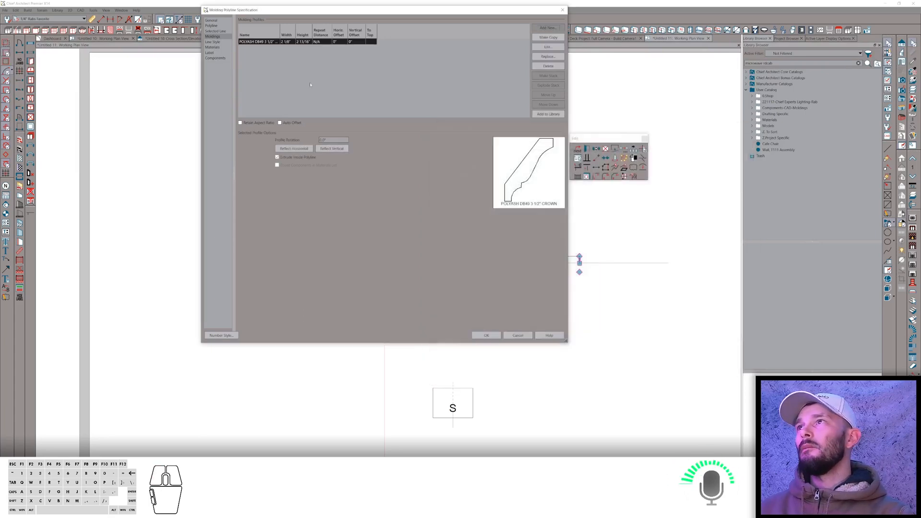
left_click(284, 42)
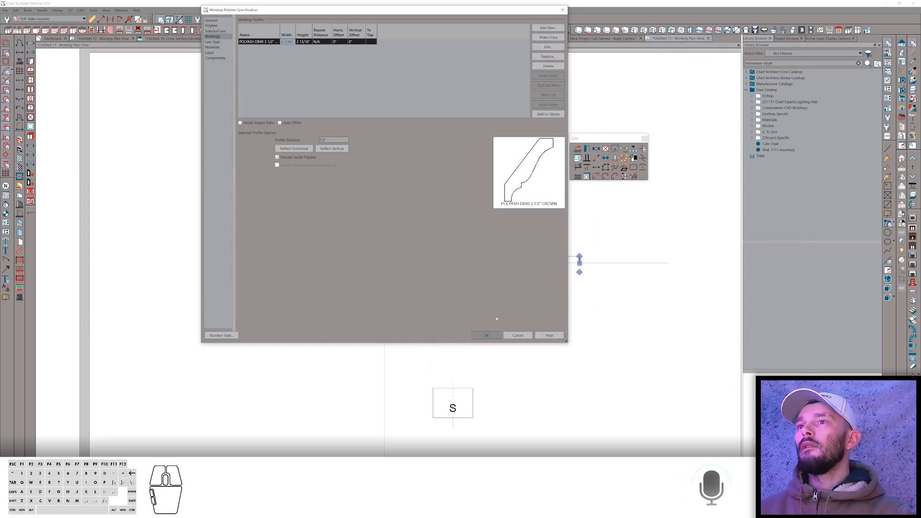
left_click(496, 336)
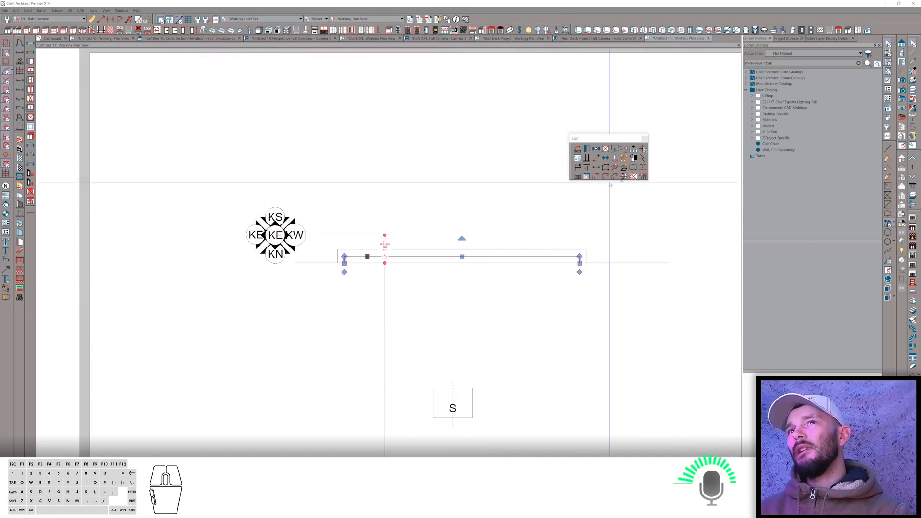
Convert the selected crown molding polyline into a symbol in the Millwork category.
left_click(644, 176)
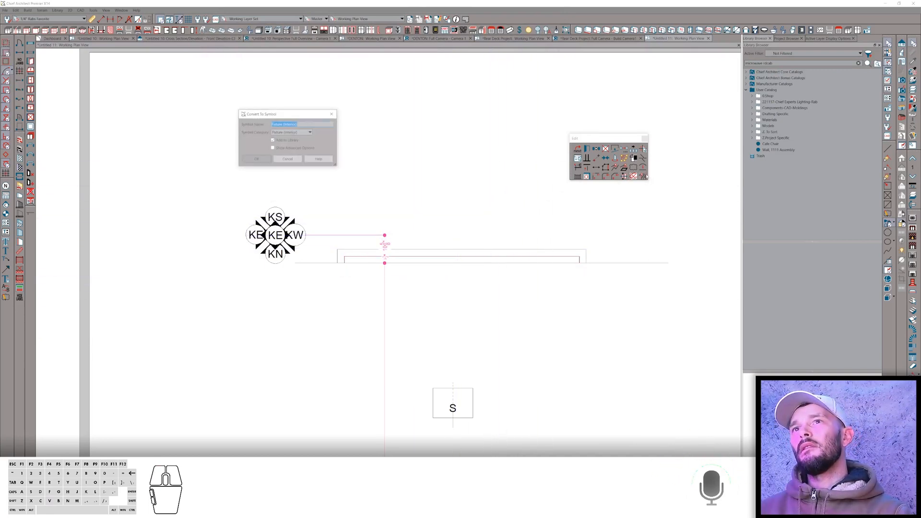
left_click(301, 132)
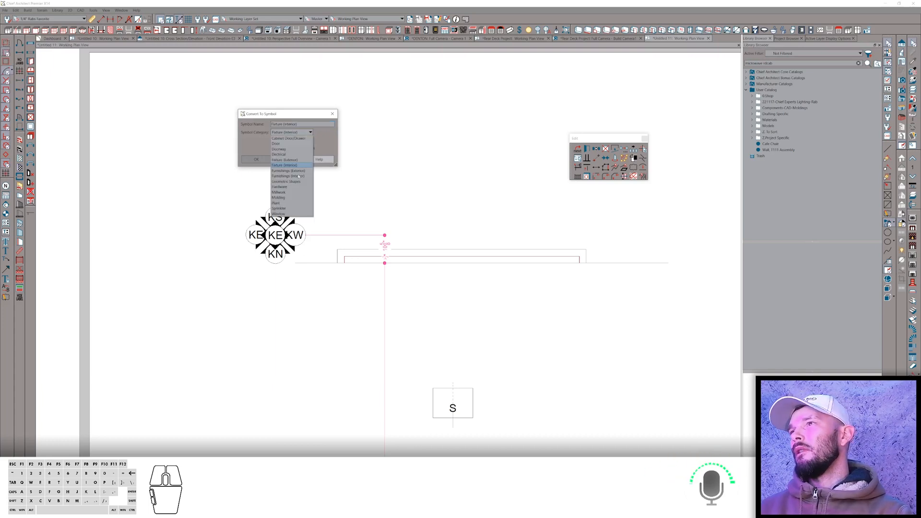
left_click(286, 193)
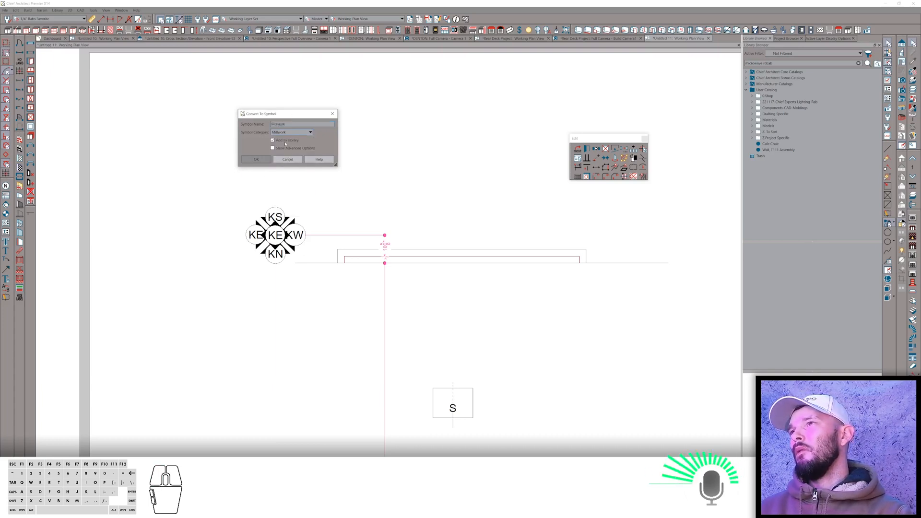
left_click(288, 159)
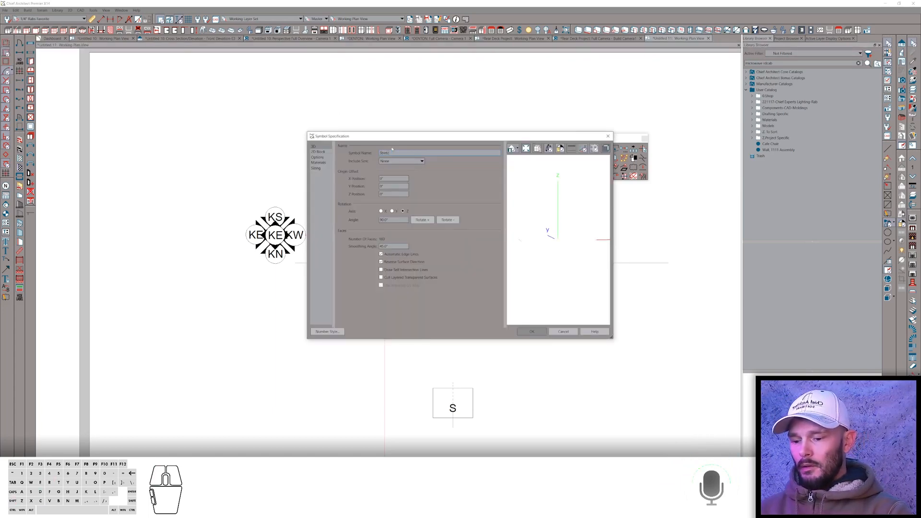
Name the symbol Stretchable Crown and rotate it, orbiting the 3D preview to check its orientation.
type("Stretchable Crown")
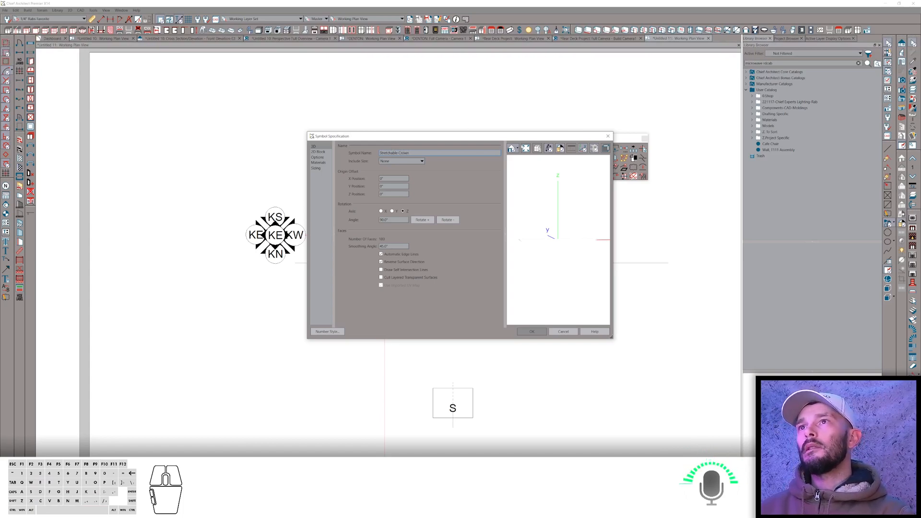
left_click(519, 147)
left_click(521, 164)
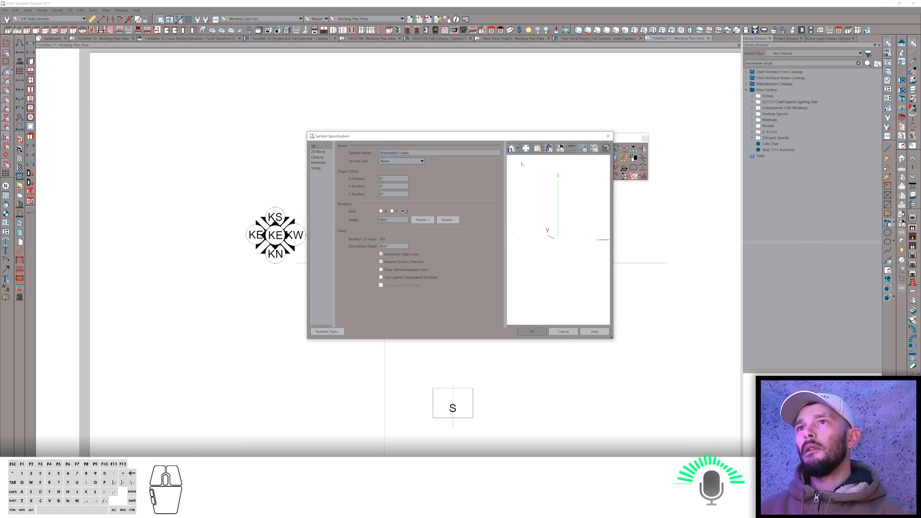
scroll(521, 237, "up", 5)
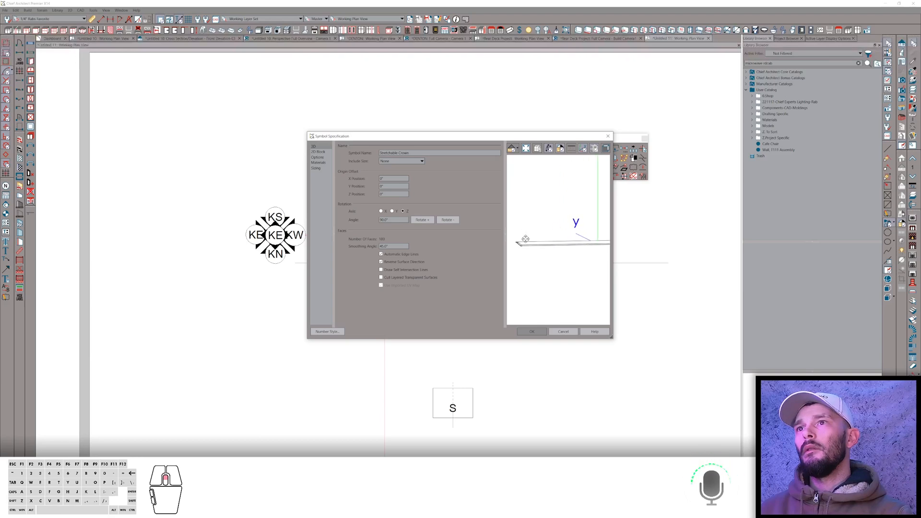
left_click_drag(528, 250, 528, 289)
scroll(546, 248, "down", 2)
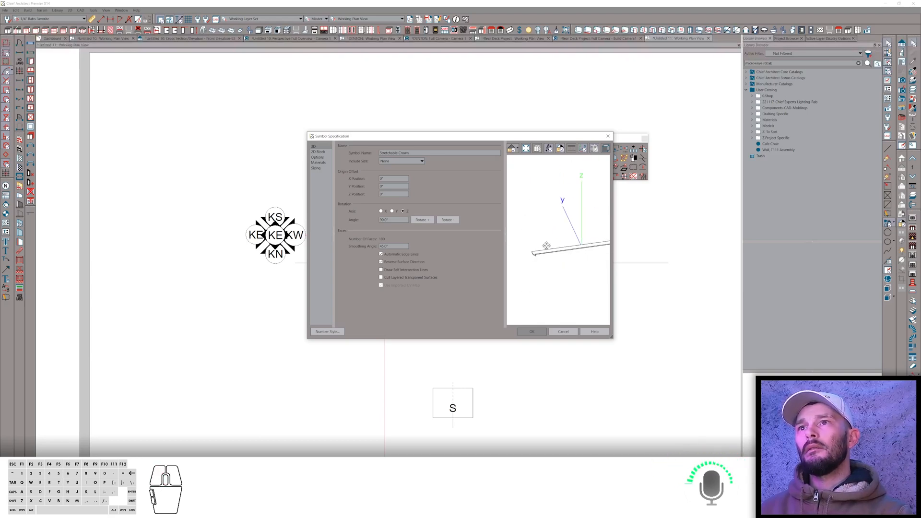
scroll(549, 237, "up", 2)
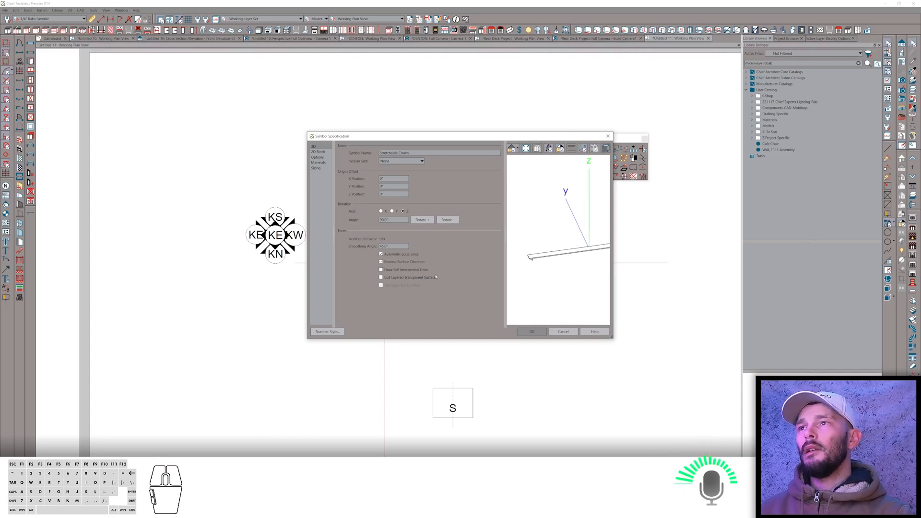
left_click(423, 220)
scroll(559, 243, "down", 1)
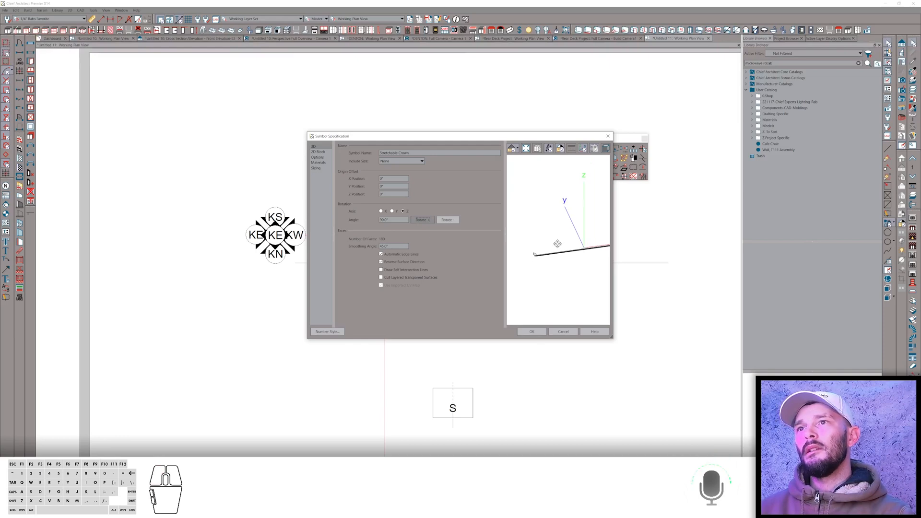
left_click_drag(557, 243, 488, 212)
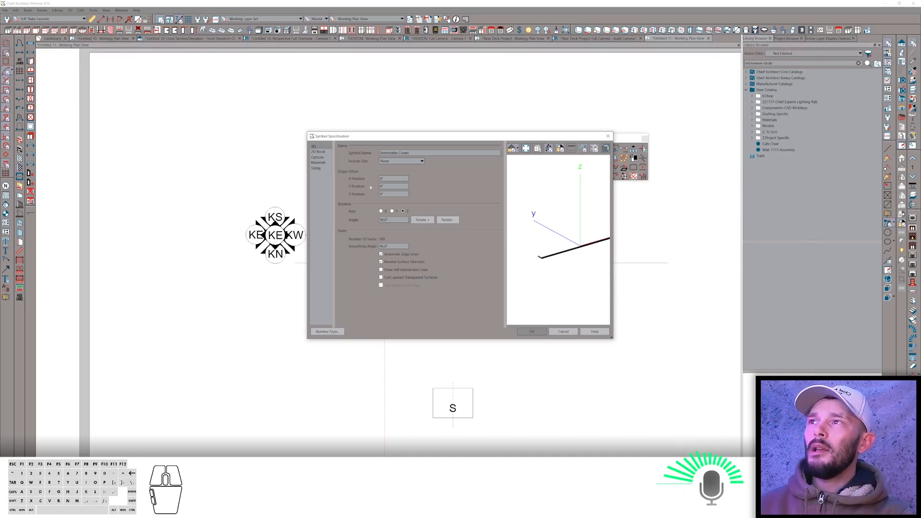
Set the symbol's width stretch planes at -58 and 58 with uniform stretching between them, then confirm.
left_click(324, 169)
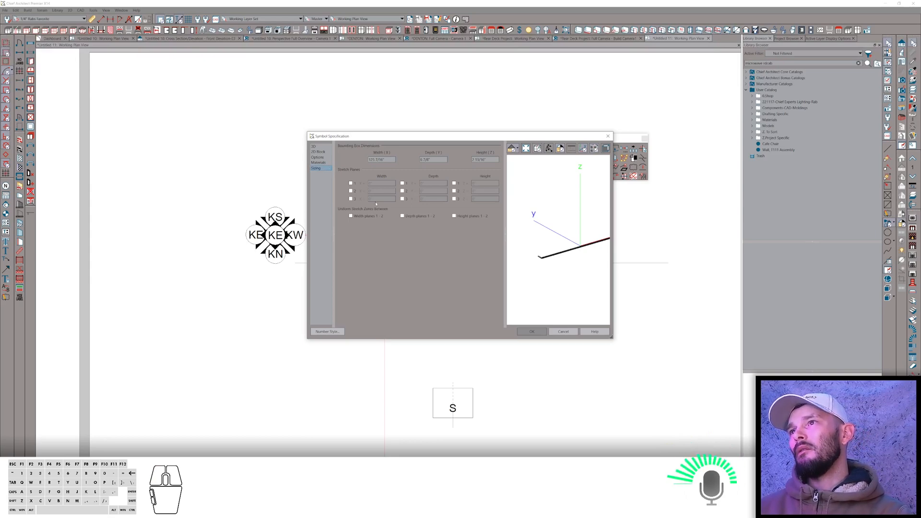
left_click(357, 218)
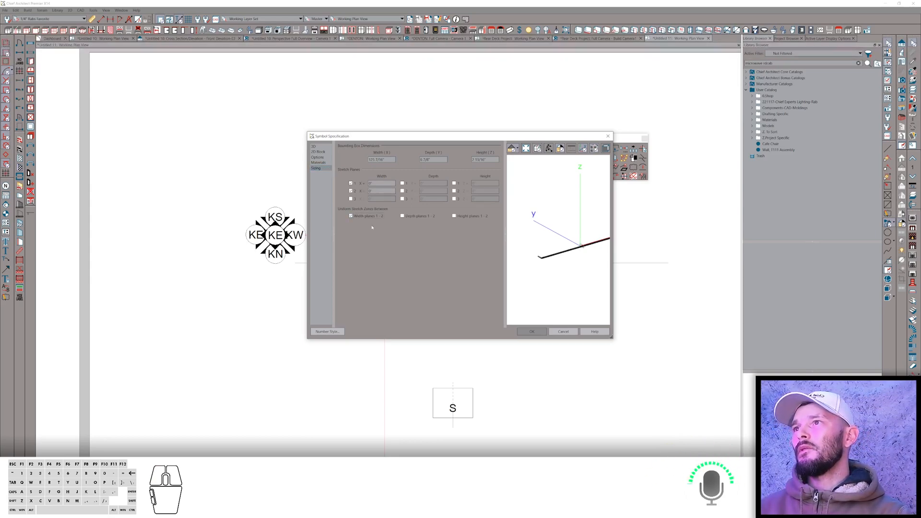
double_click(379, 184)
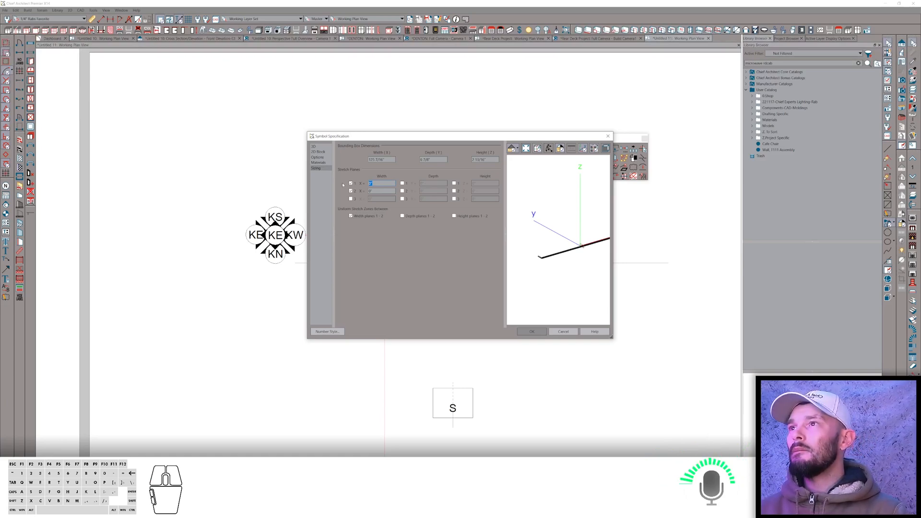
key("Tab")
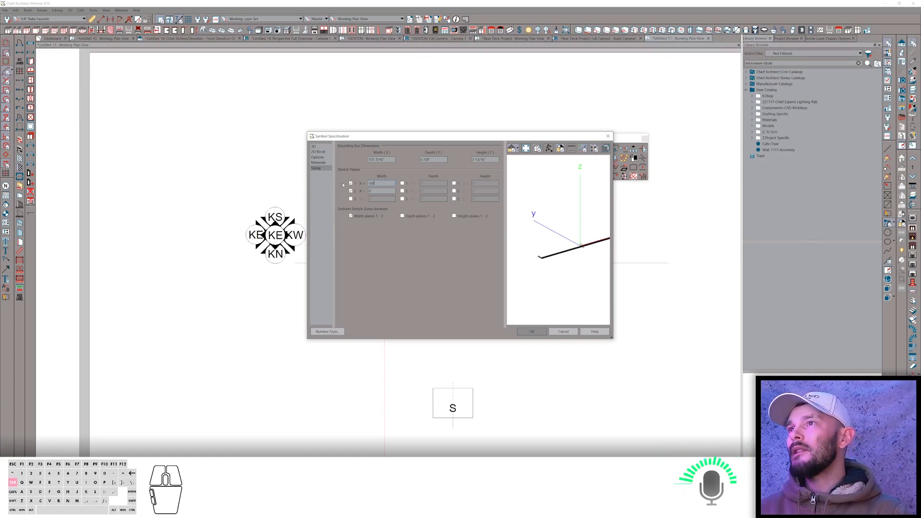
key("Tab")
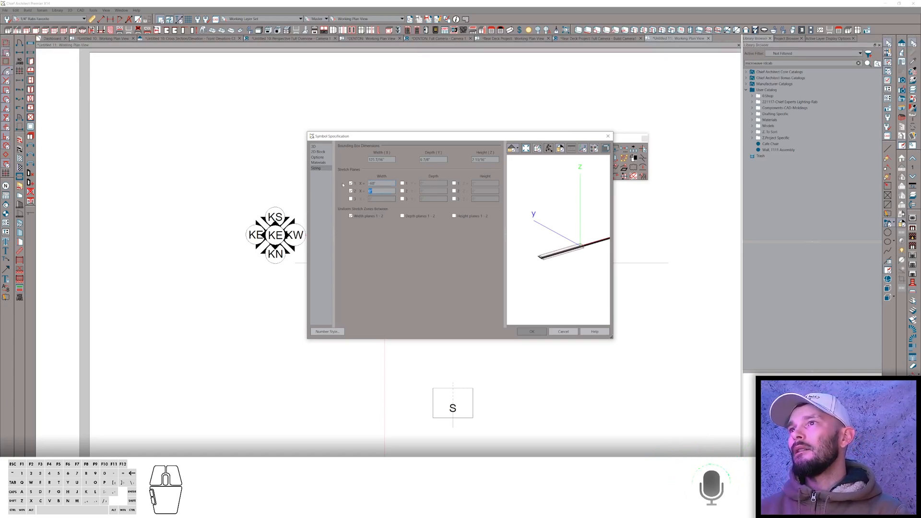
type("60")
key("Tab")
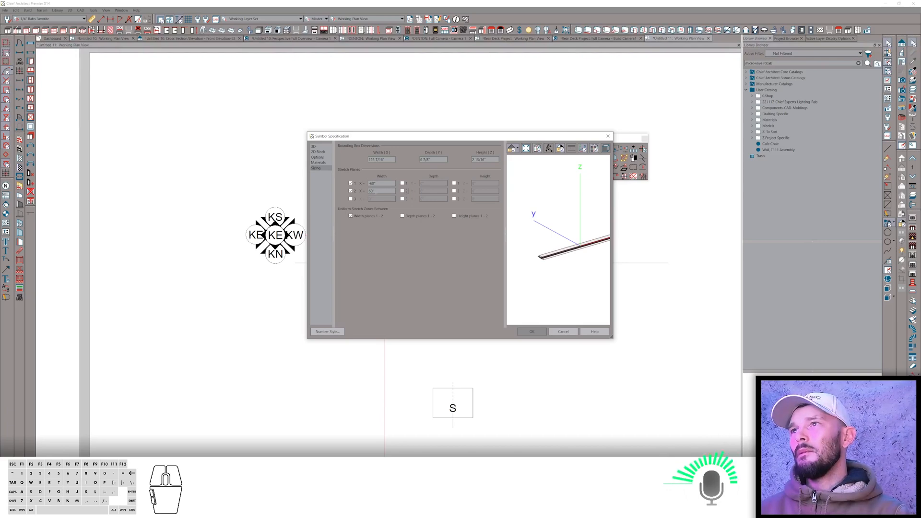
left_click_drag(379, 182, 339, 182)
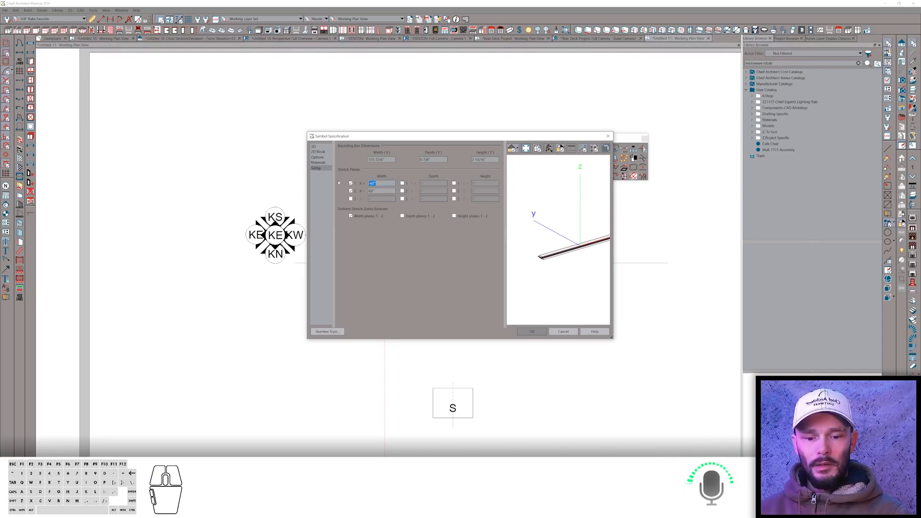
key("BackSpace")
type("-5")
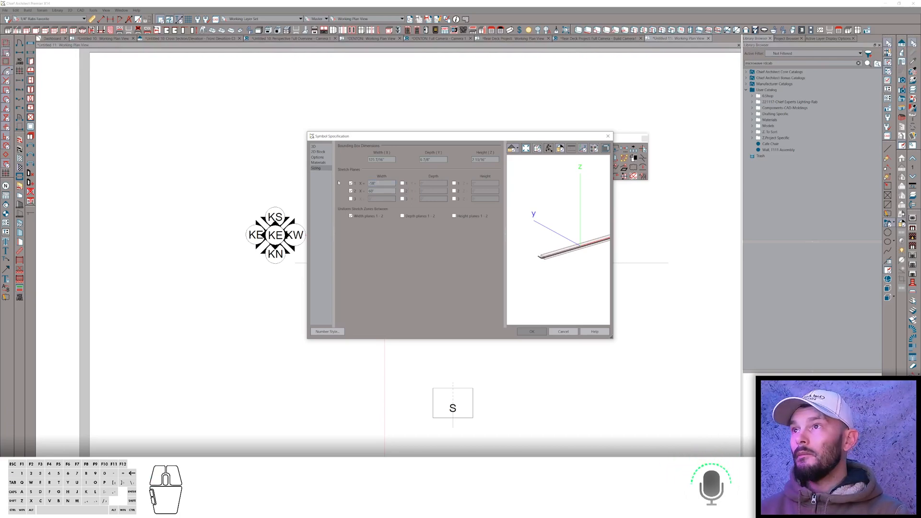
type("8")
key("Tab")
type("58")
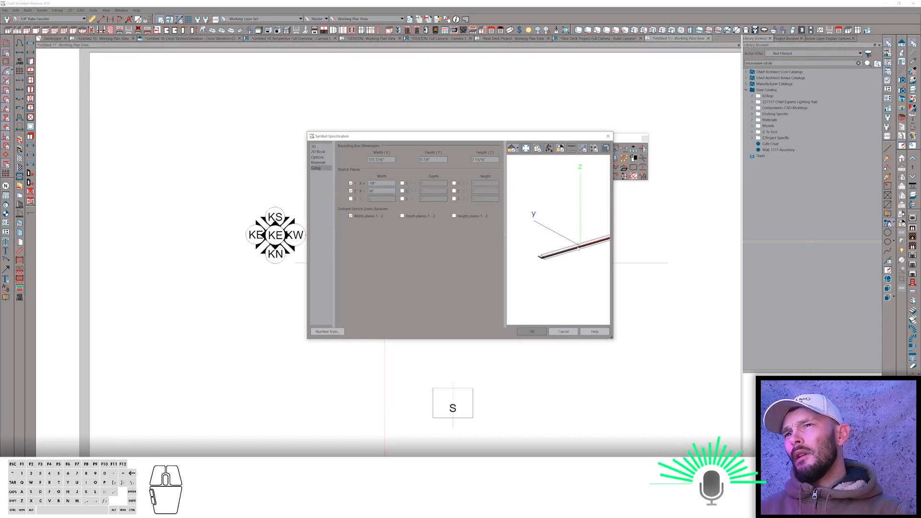
left_click(532, 331)
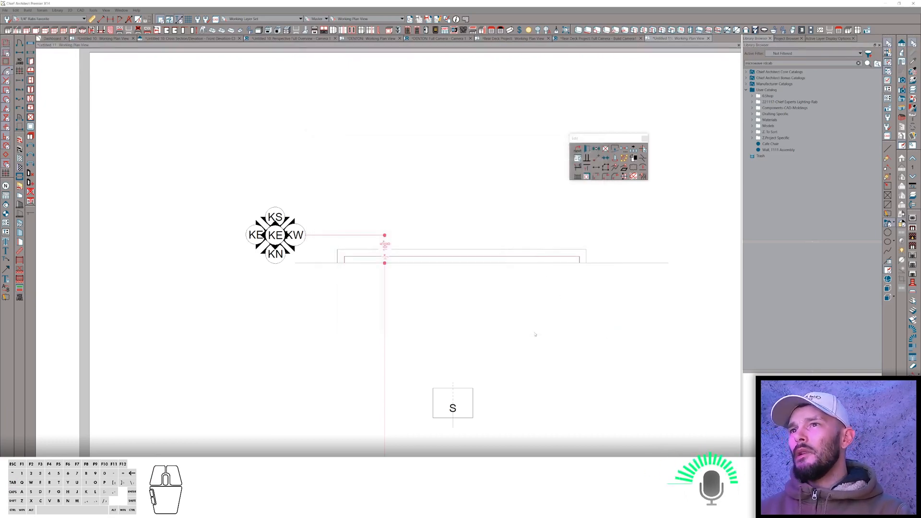
Move the green wall object down and place a camera looking at the window wall.
scroll(215, 236, "down", 2)
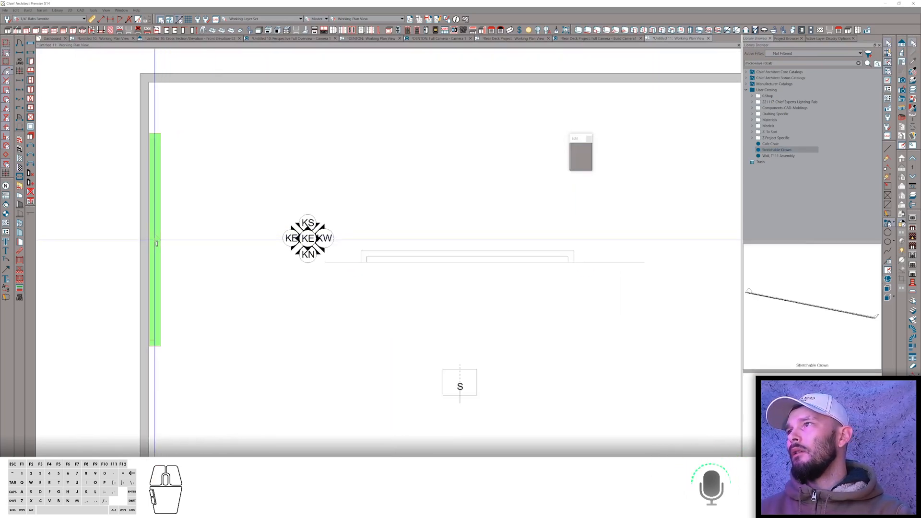
left_click(159, 205)
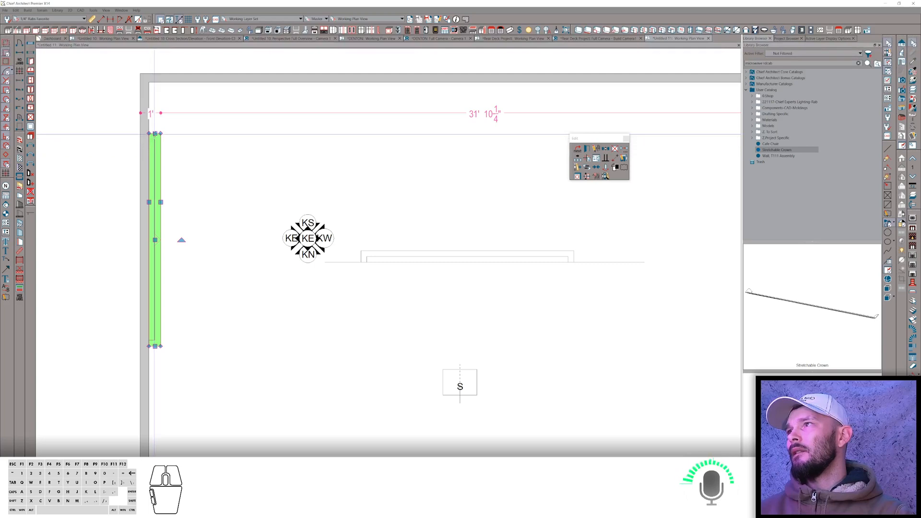
left_click_drag(155, 179, 155, 244)
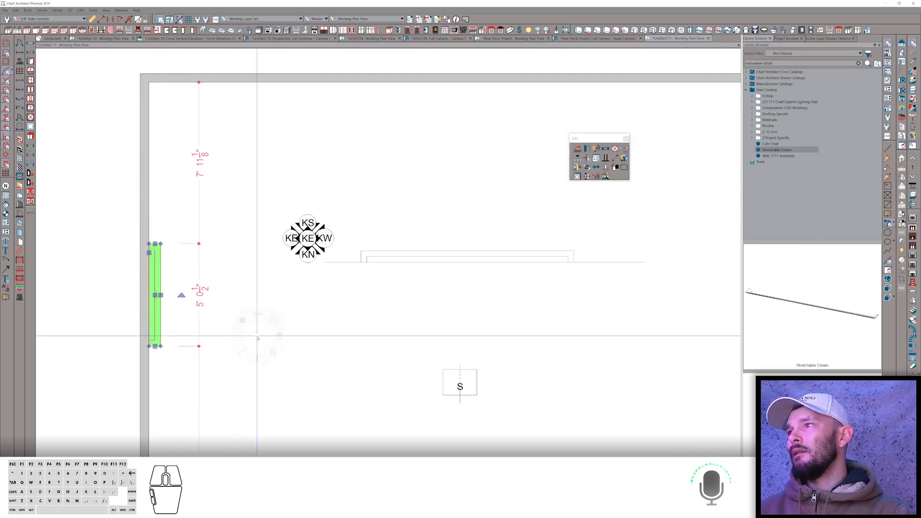
left_click(241, 320)
left_click_drag(312, 338, 214, 285)
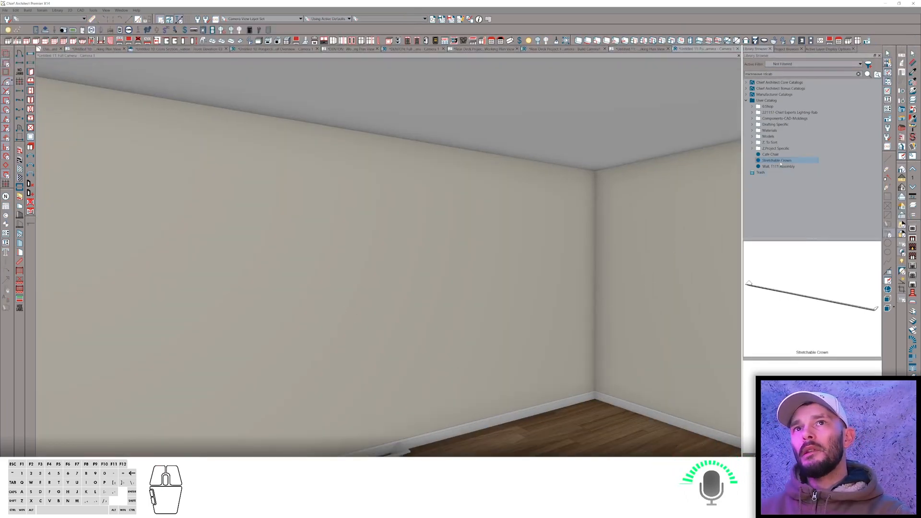
Open the Stretchable Crown object's specification and set its finished floor to top height to 80.
right_click(783, 161)
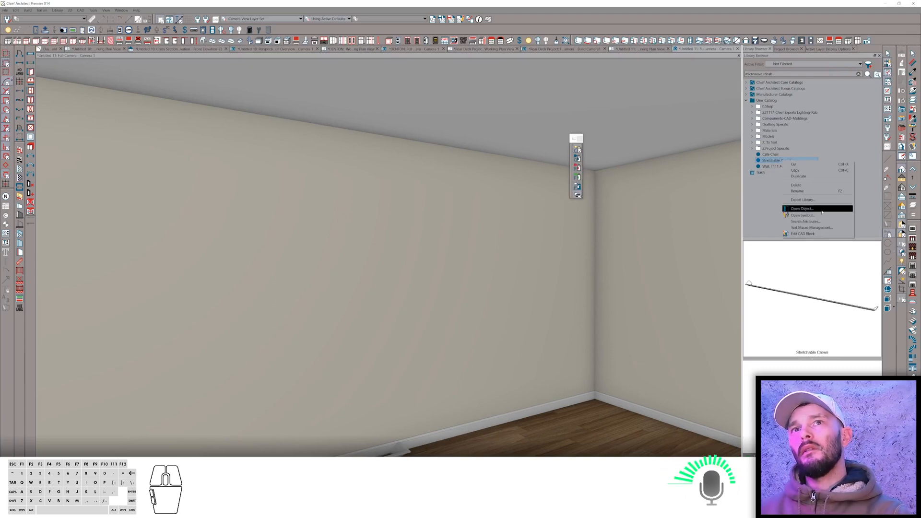
left_click(818, 209)
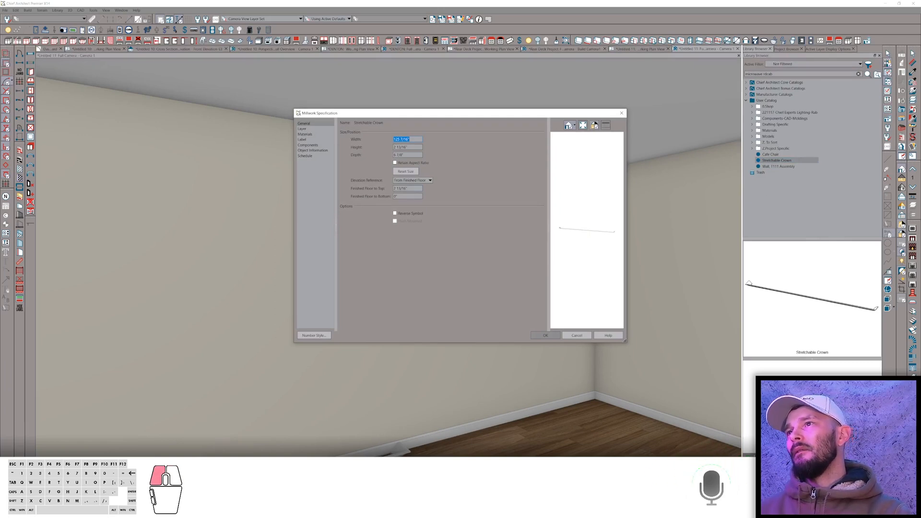
left_click_drag(394, 188, 407, 188)
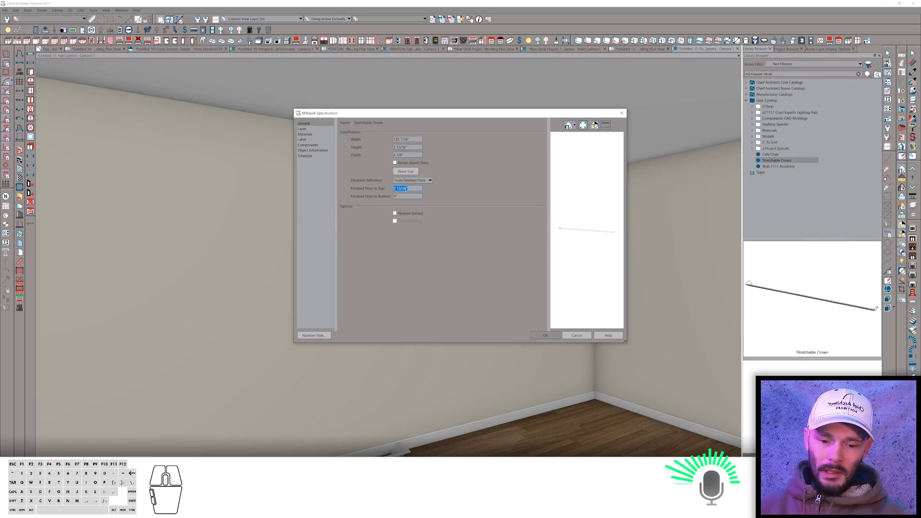
type("80")
key("Return")
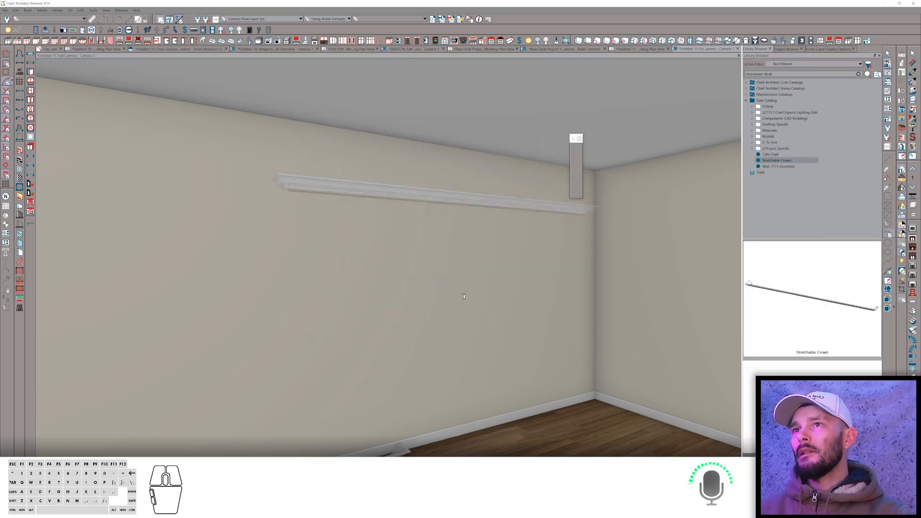
Select the window and stretch its side outward to widen it beneath the crown.
key("grave")
left_click(484, 293)
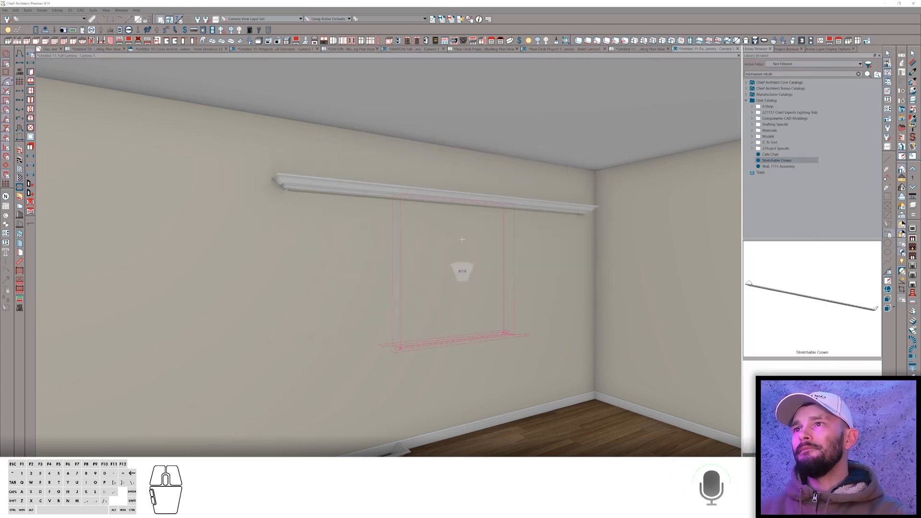
left_click(462, 239)
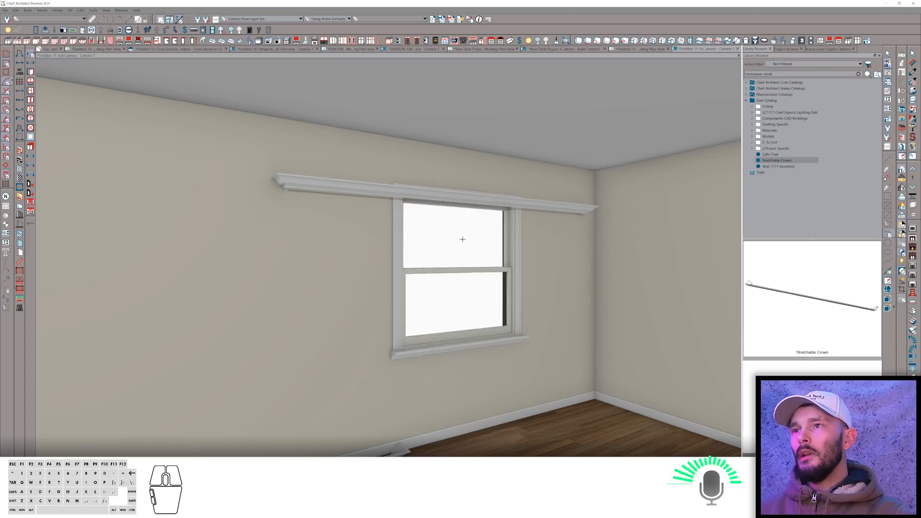
left_click(473, 240)
key("c")
left_click_drag(514, 268, 581, 269)
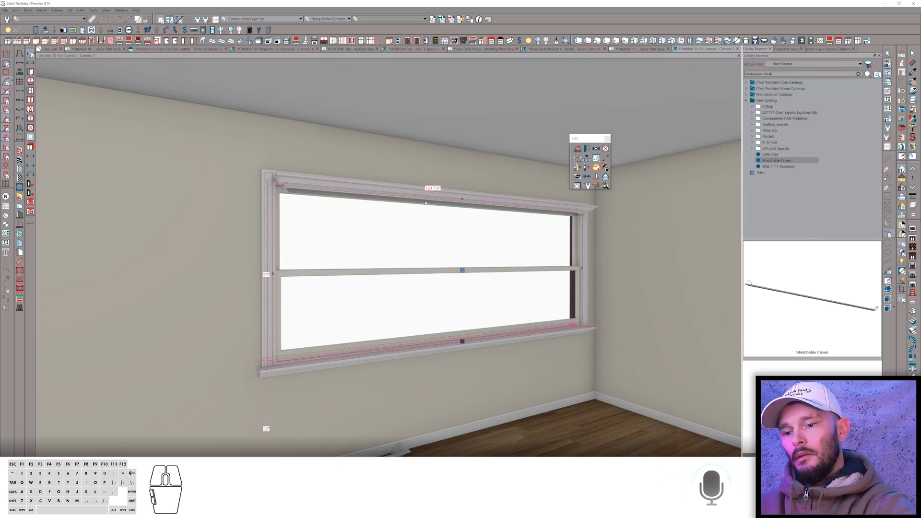
Switch to the browser and go back to the ChiefTalk General Q&A topic list.
key("alt+Tab")
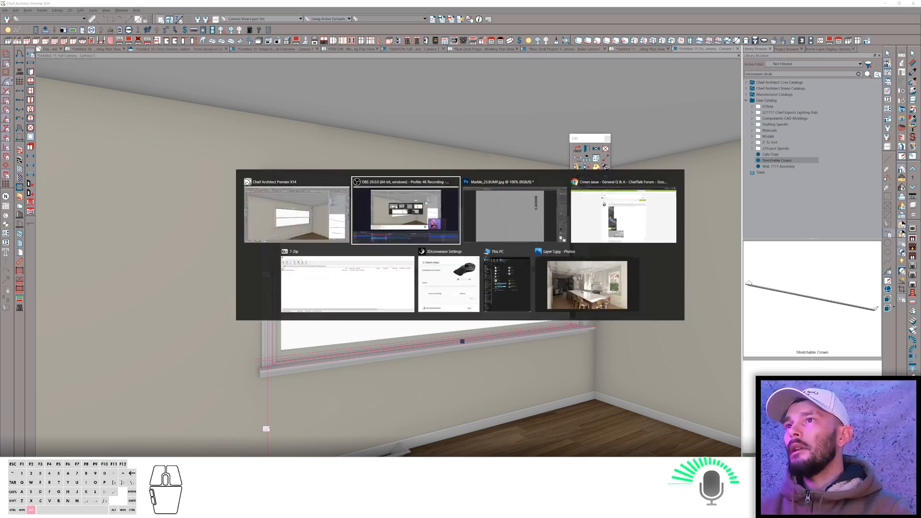
key("alt+Tab")
key("alt+Tab")
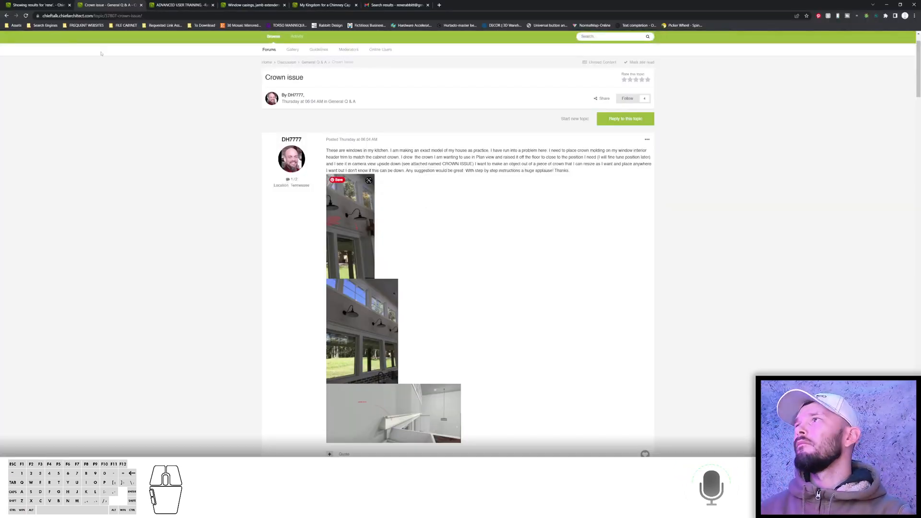
left_click(6, 16)
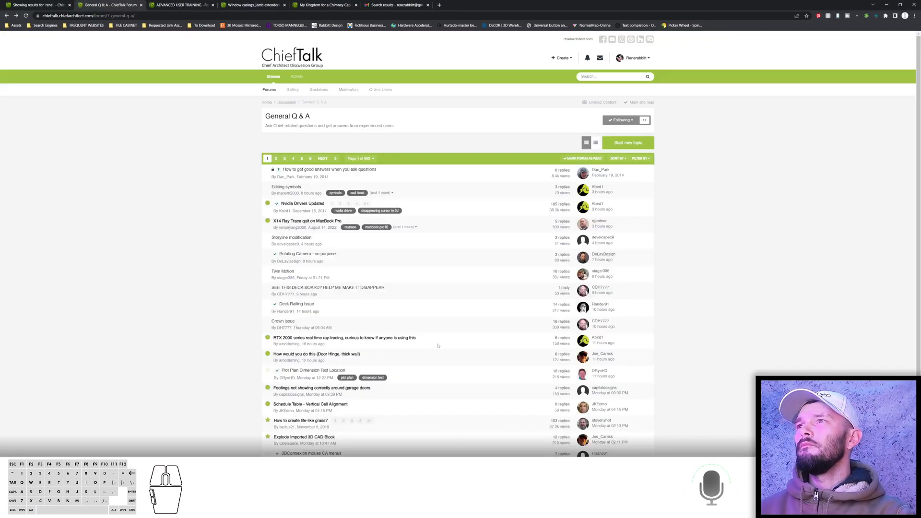
Open the "How would you do this (Door Hinge, thick wall)" topic and read the question.
scroll(306, 317, "down", 2)
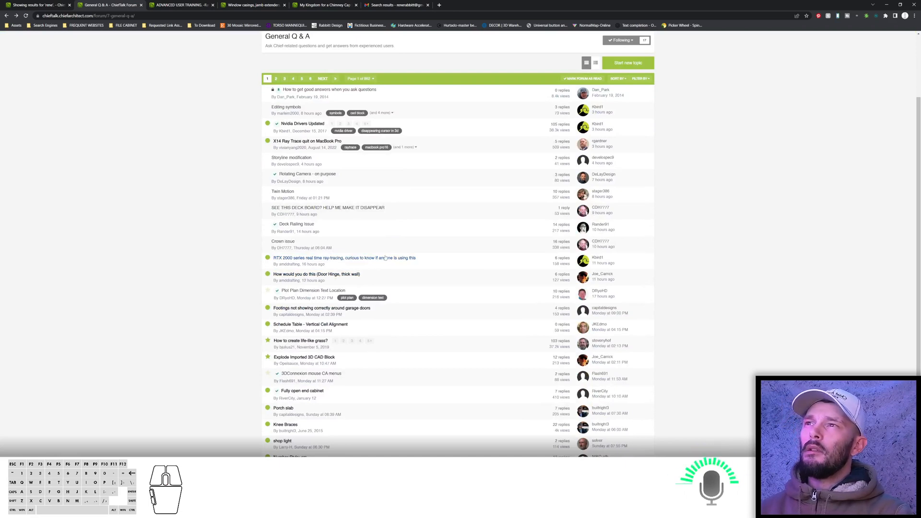
mouse_move(385, 257)
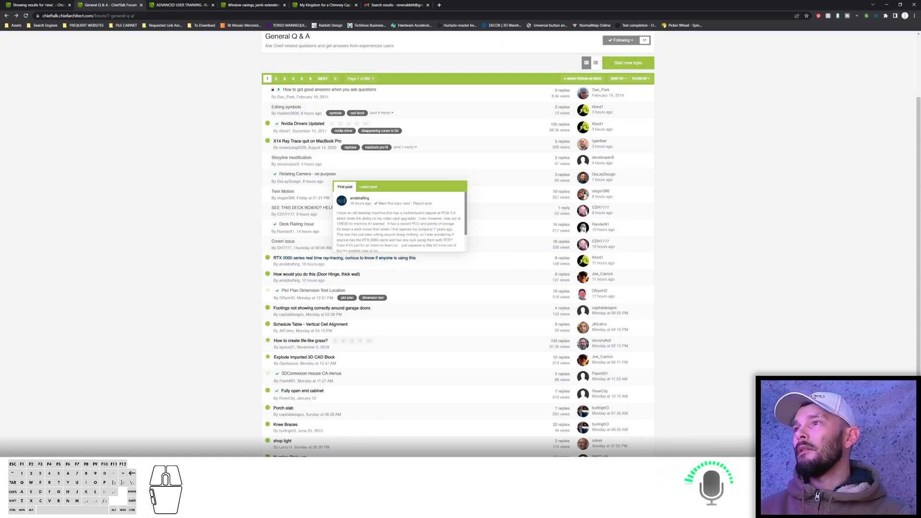
left_click(288, 274)
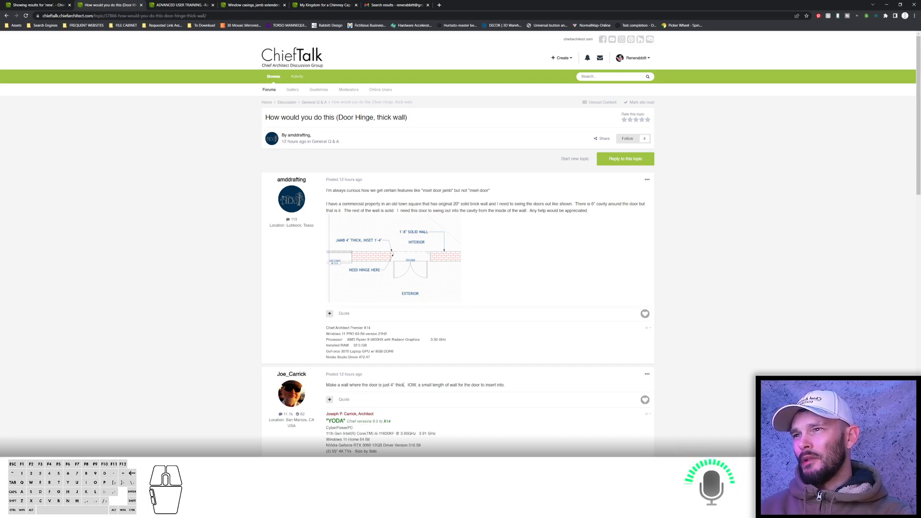
scroll(420, 383, "down", 2)
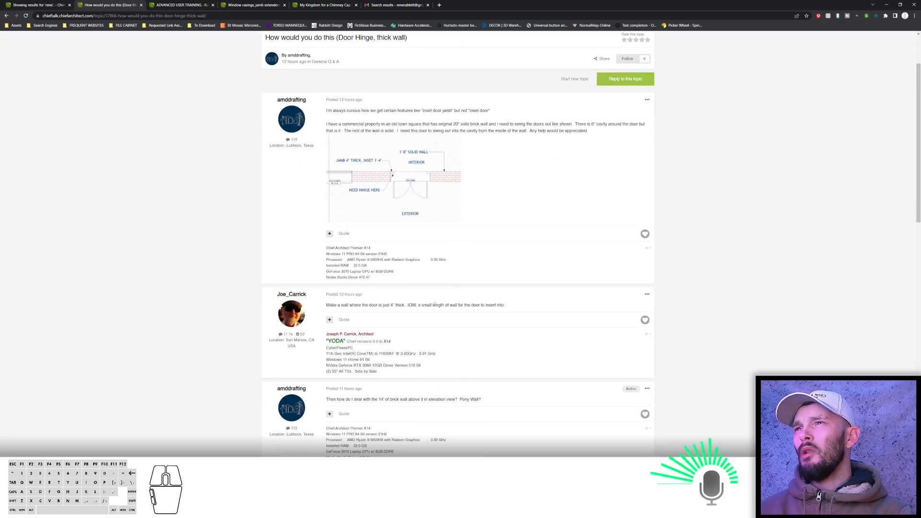
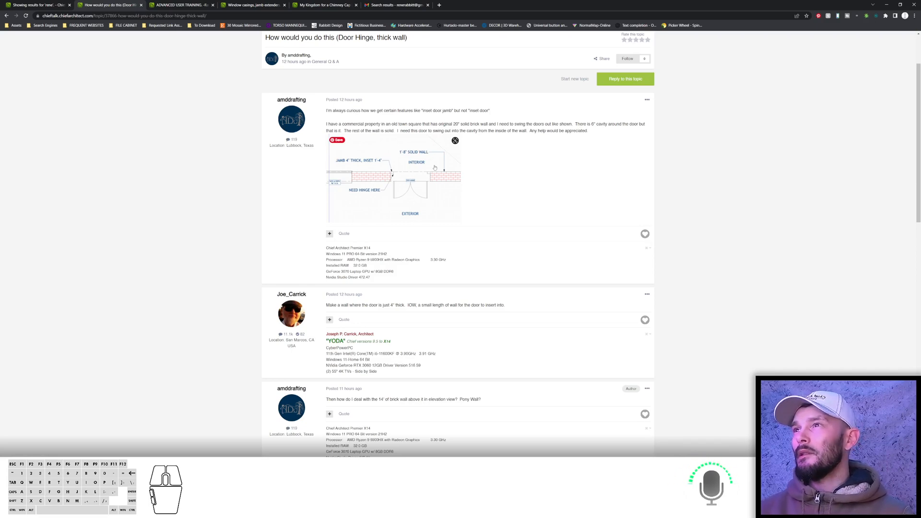
Switch to Chief Architect and draw a new wall above the room's top wall in the plan.
key("alt+Tab")
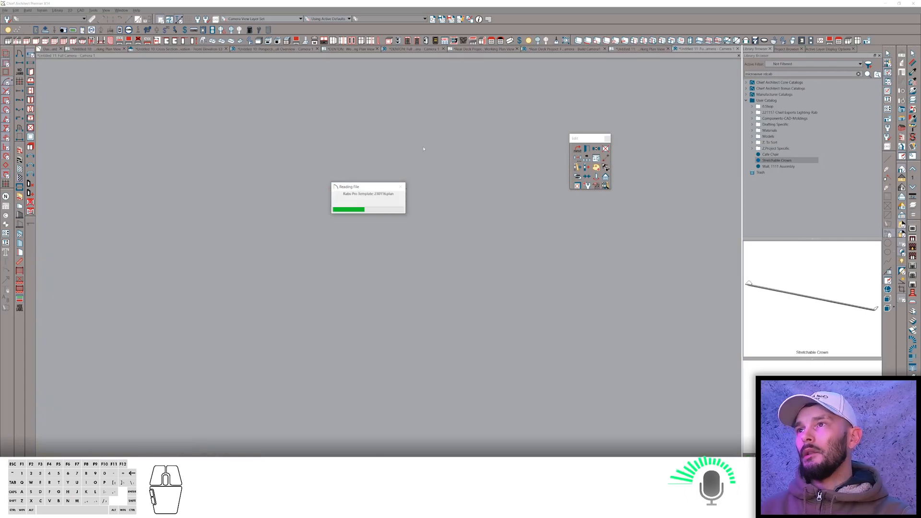
key("s")
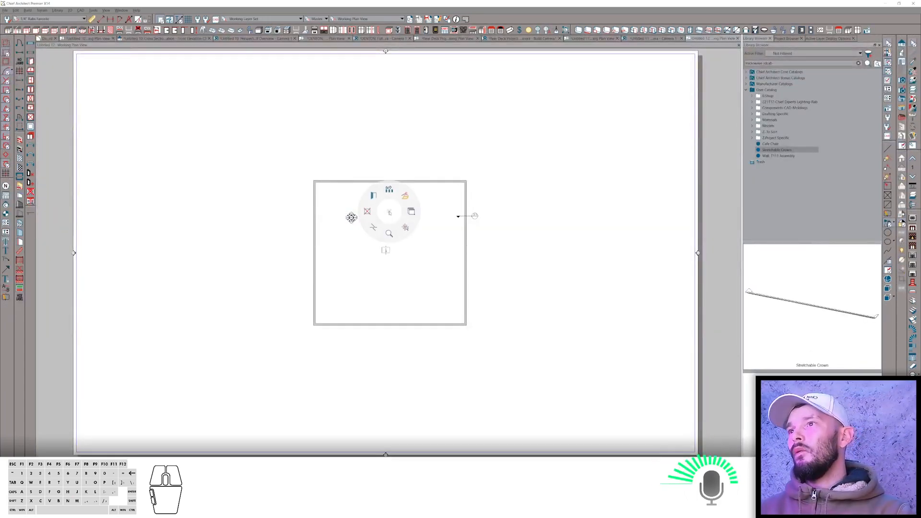
left_click(406, 229)
left_click(455, 157)
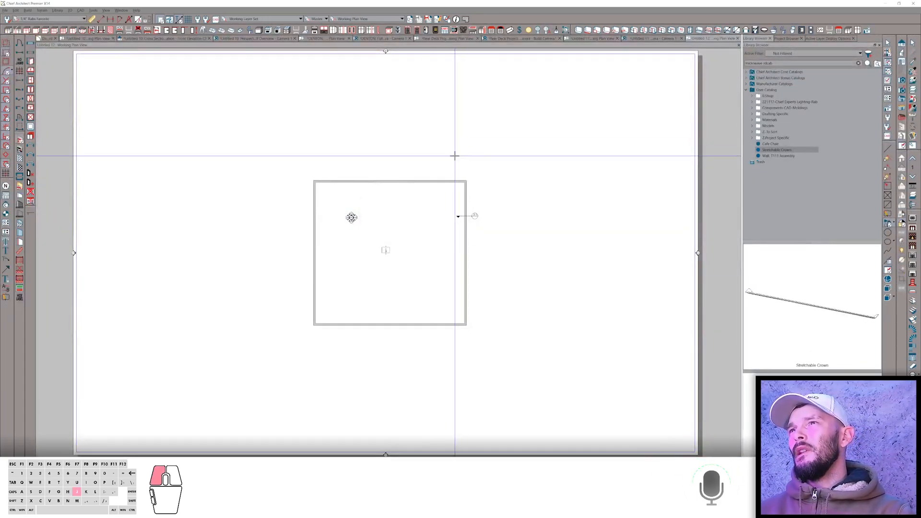
left_click(315, 121)
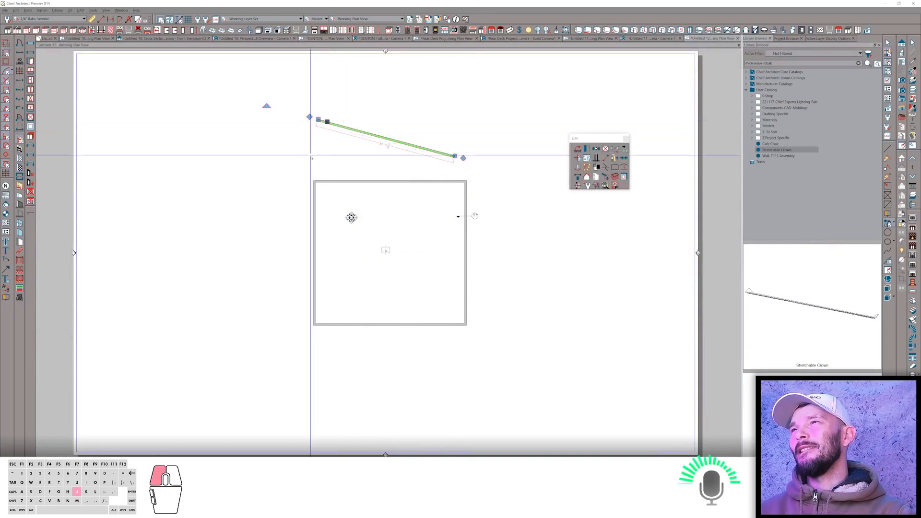
Straighten the new wall horizontally and set its distance from the room's top wall to 0.
key("j")
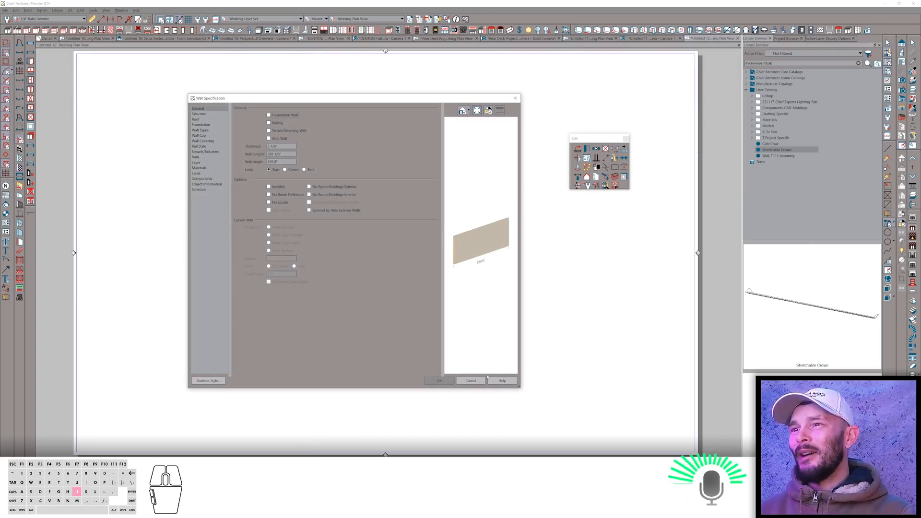
left_click(470, 380)
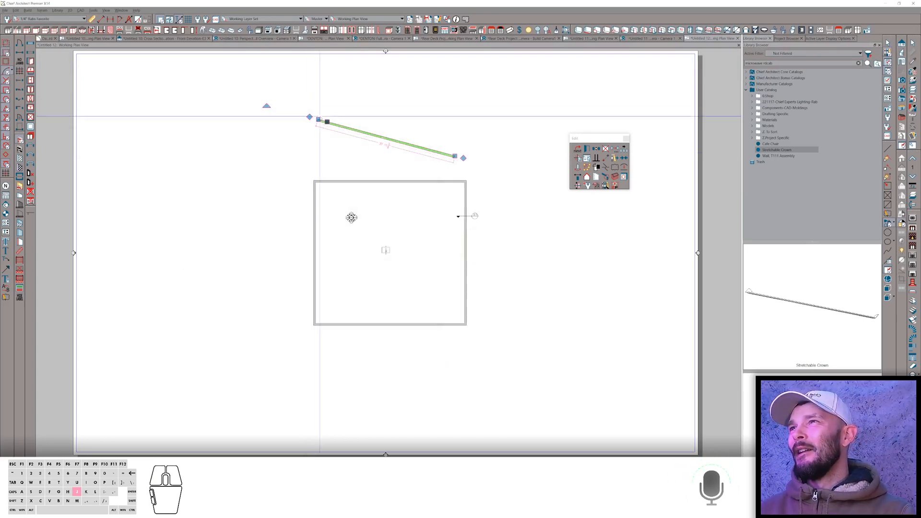
left_click_drag(319, 119, 313, 157)
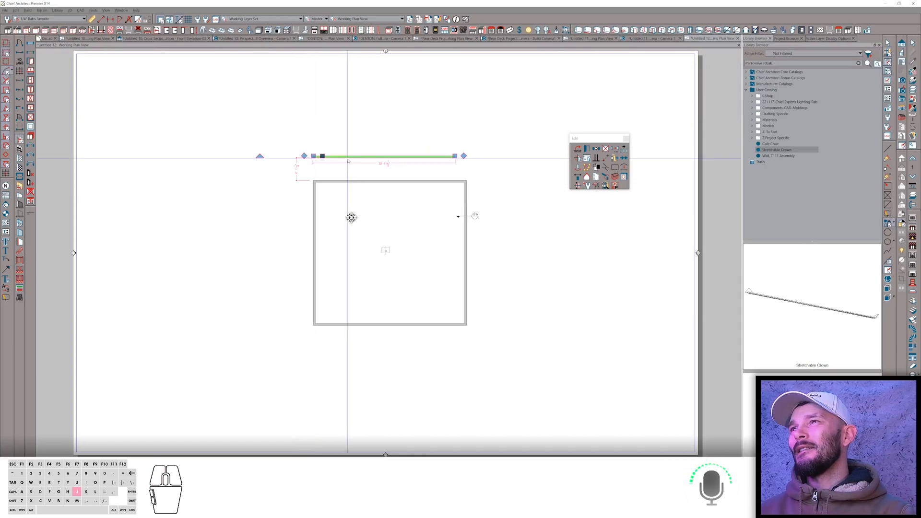
left_click(294, 172)
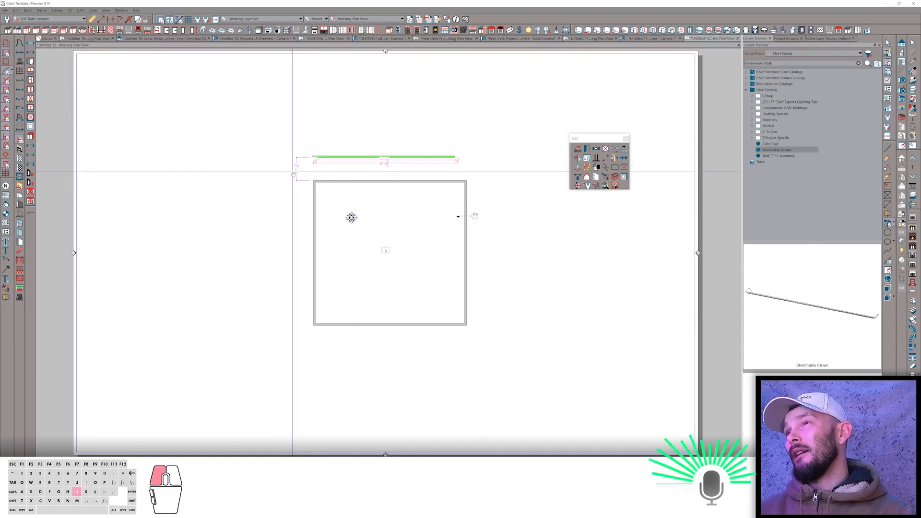
type("0")
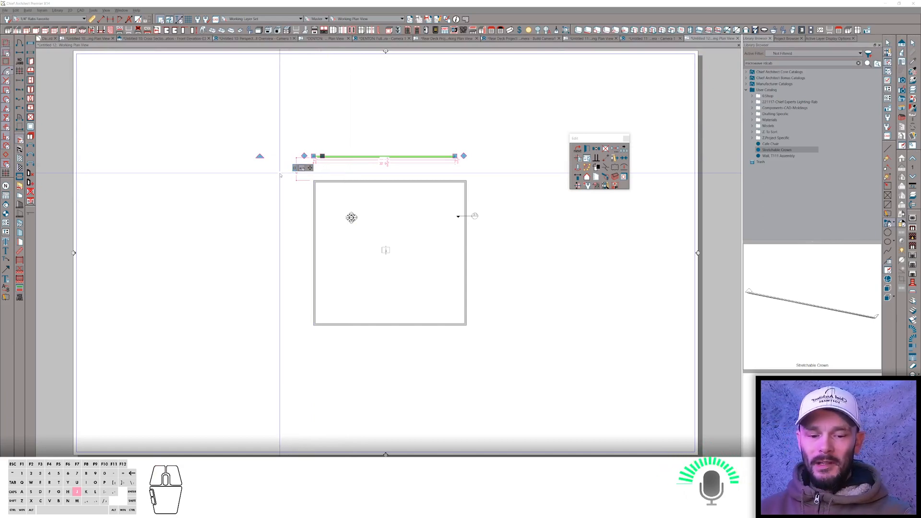
key("Return")
Place a door into the new wall section above the room.
scroll(414, 192, "up", 5)
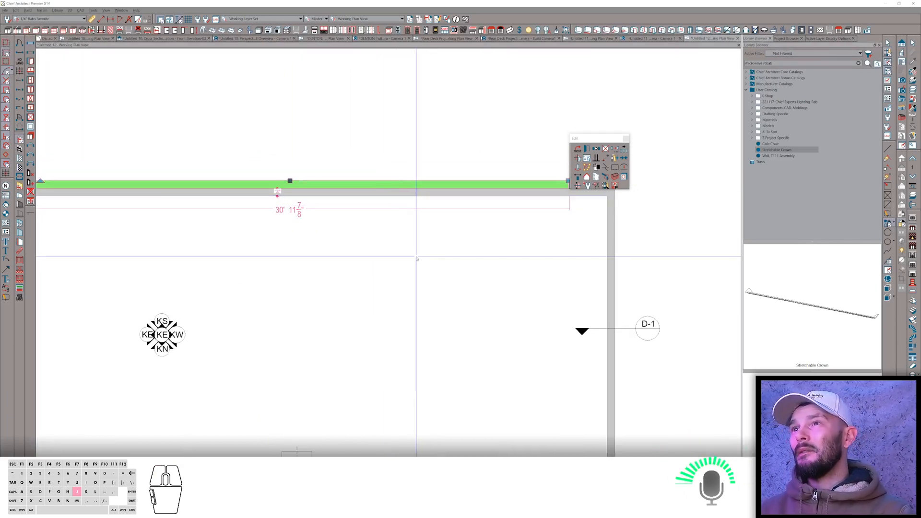
key("j")
left_click(439, 257)
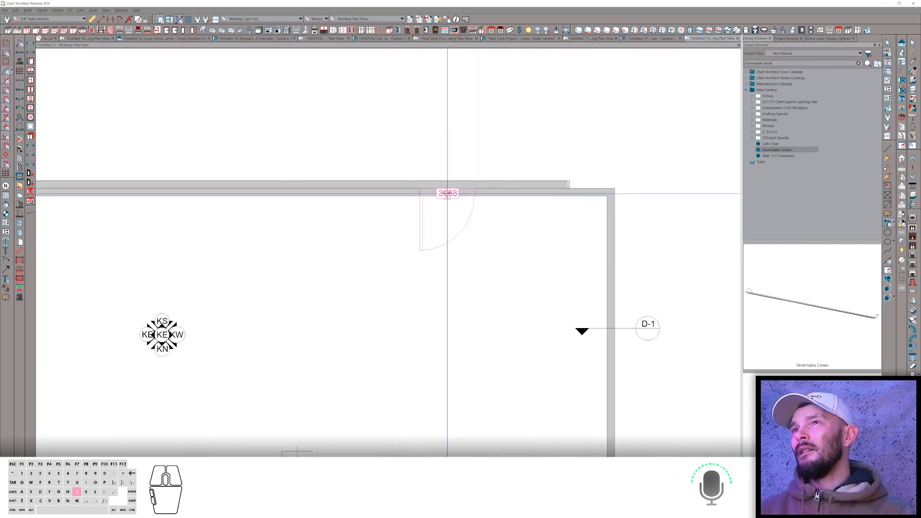
left_click(437, 205)
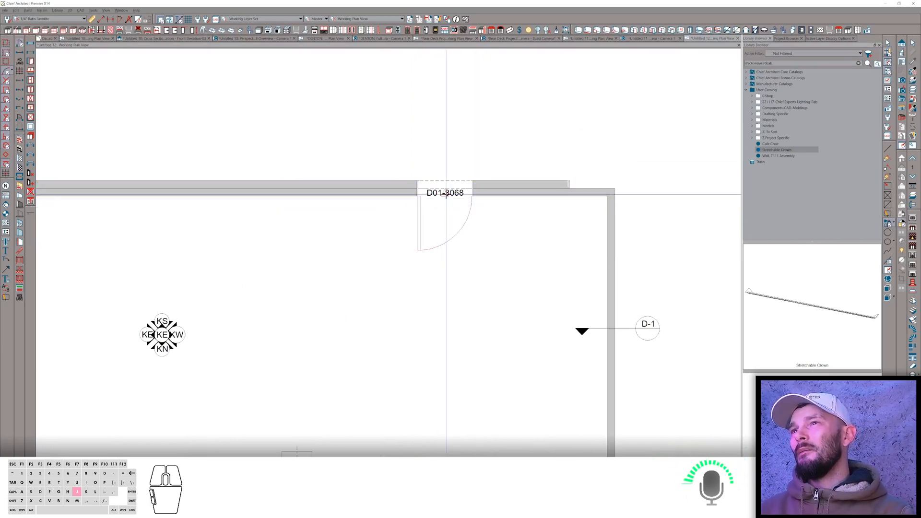
Replace the 3068 door with the pasted 2668 door and 3 7/16" note, placing the door in the wall.
left_click(446, 194)
scroll(447, 193, "up", 3)
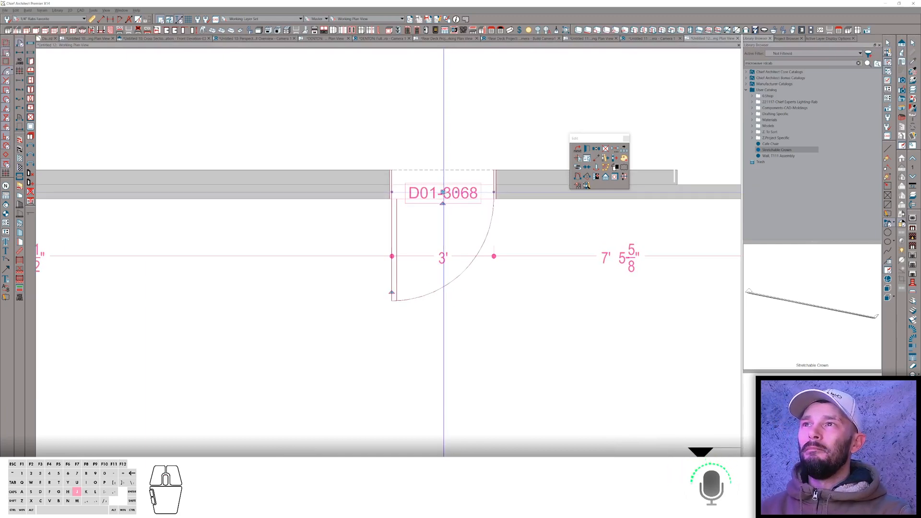
left_click_drag(443, 192, 442, 173)
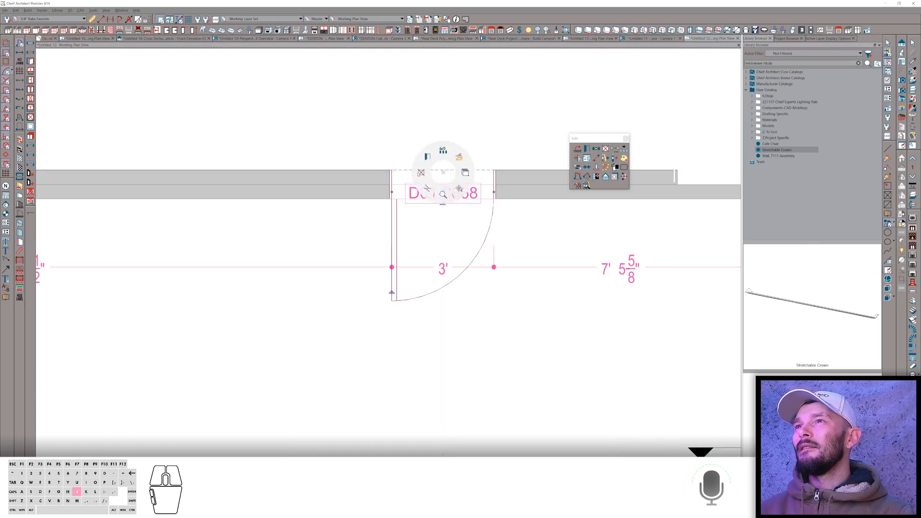
left_click(421, 172)
key("ctrl+v")
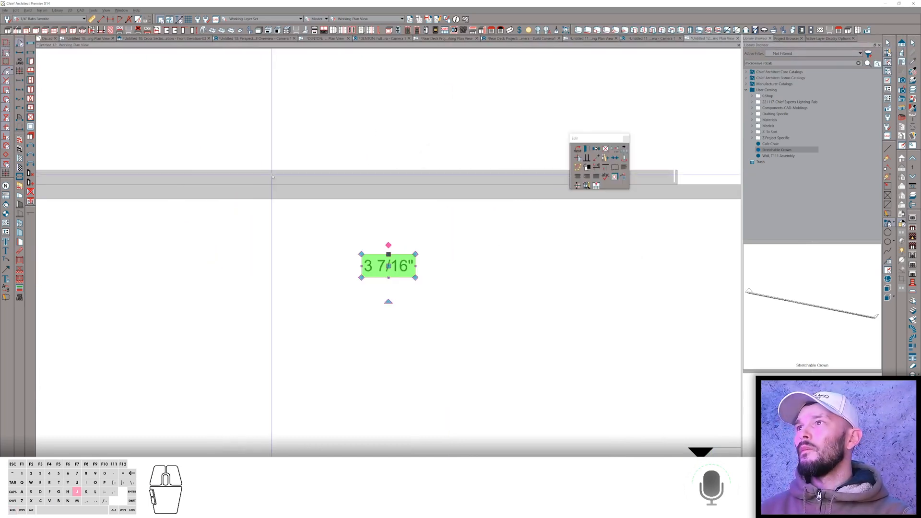
left_click(288, 168)
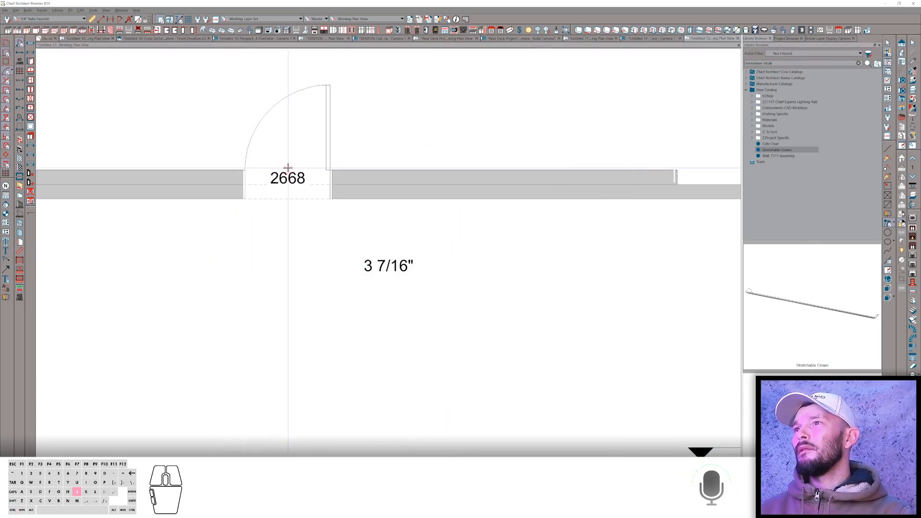
Flip the 2668 door's swing so it opens into the room.
left_click(314, 178)
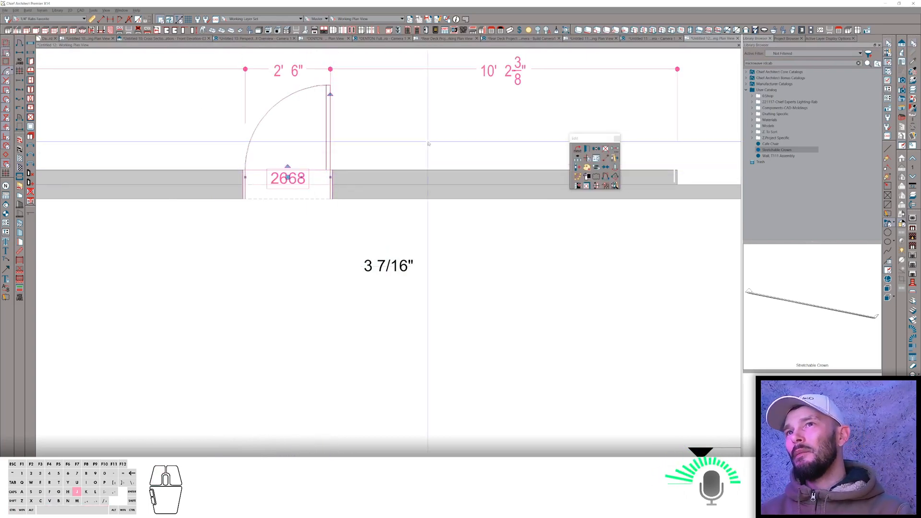
left_click(615, 177)
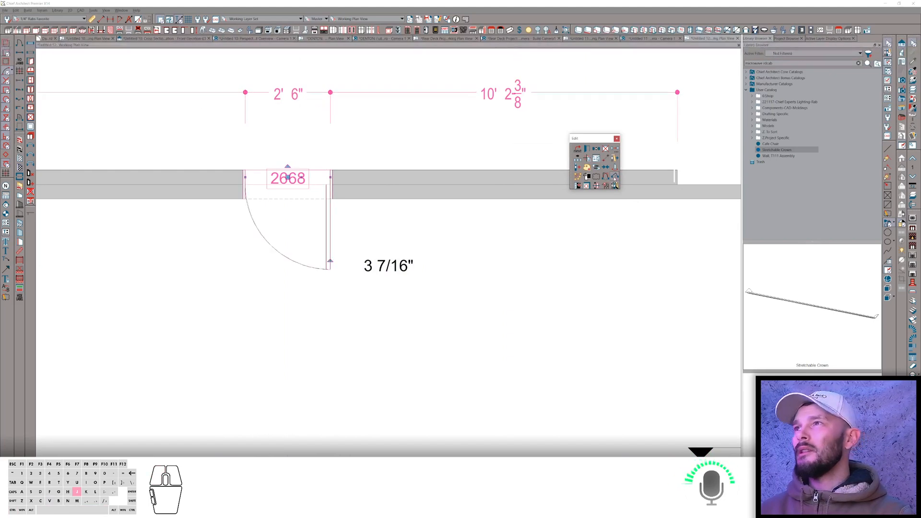
scroll(407, 163, "up", 2)
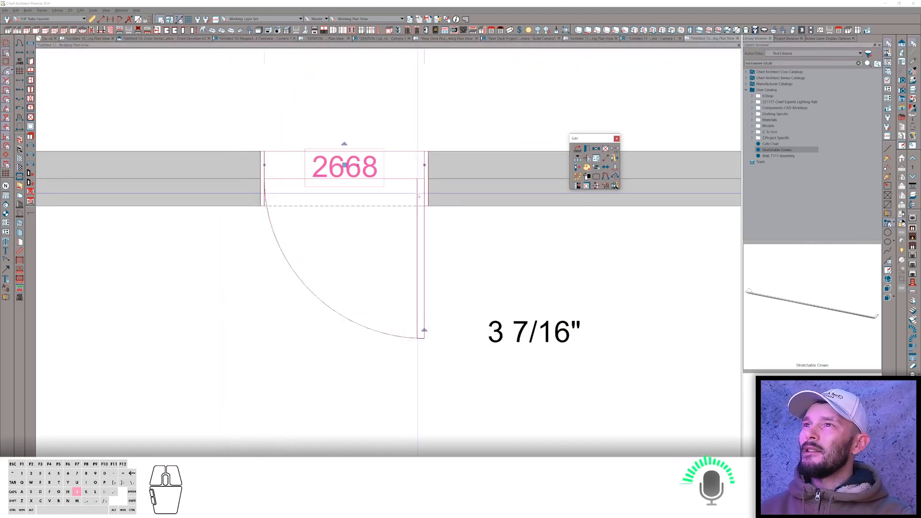
scroll(423, 191, "down", 2)
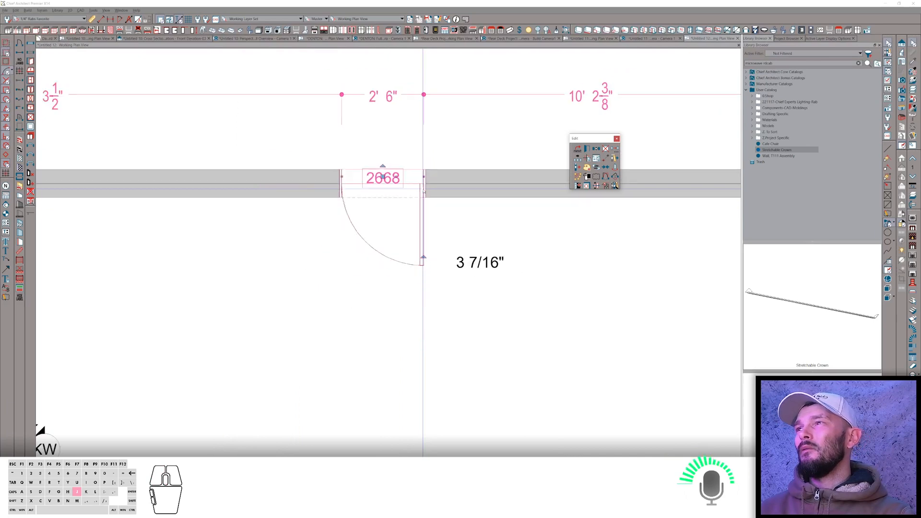
Inspect the new wall and the room around the door by selecting them.
left_click(458, 185)
scroll(457, 186, "down", 2)
left_click(506, 175)
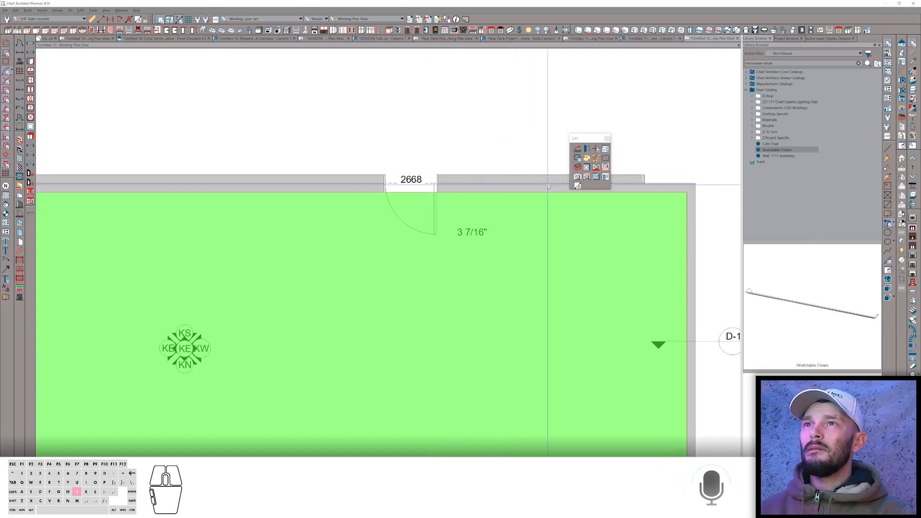
scroll(530, 154, "down", 2)
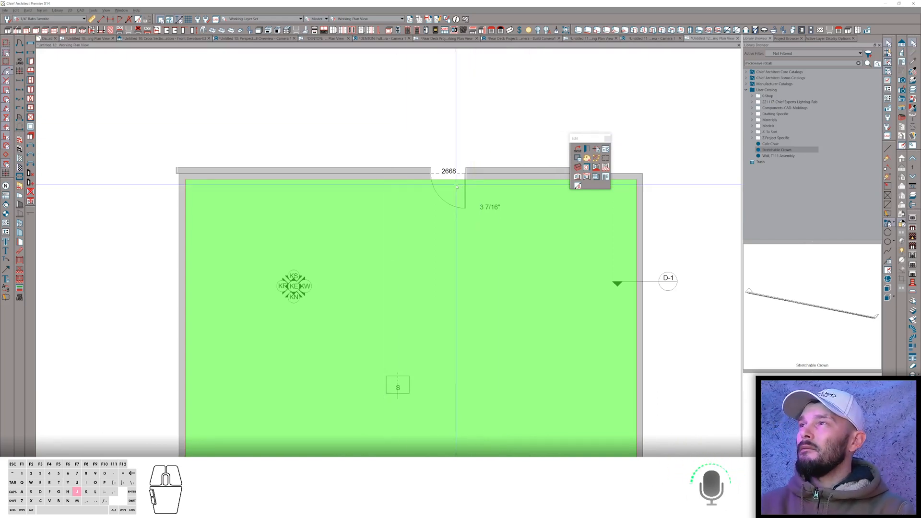
Switch to the browser, open the "Footings not showing correctly around garage doors" topic, and return.
key("alt+Tab")
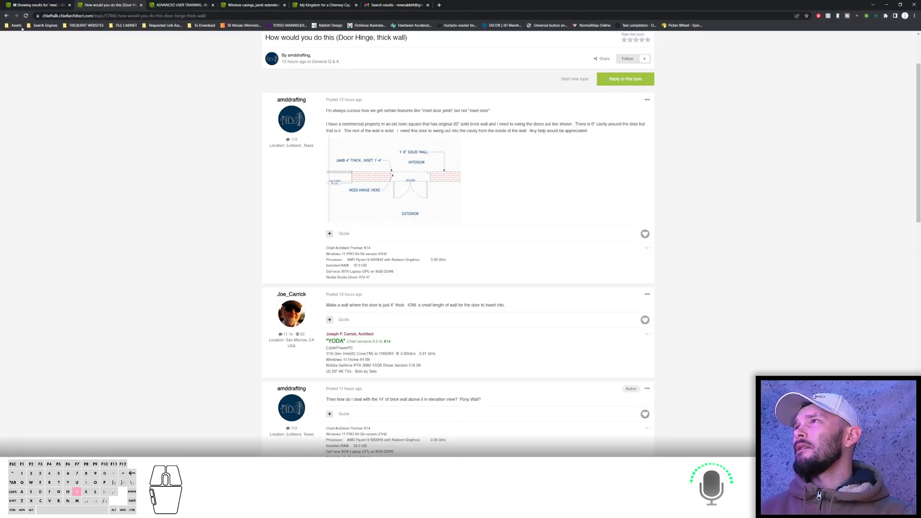
left_click(8, 16)
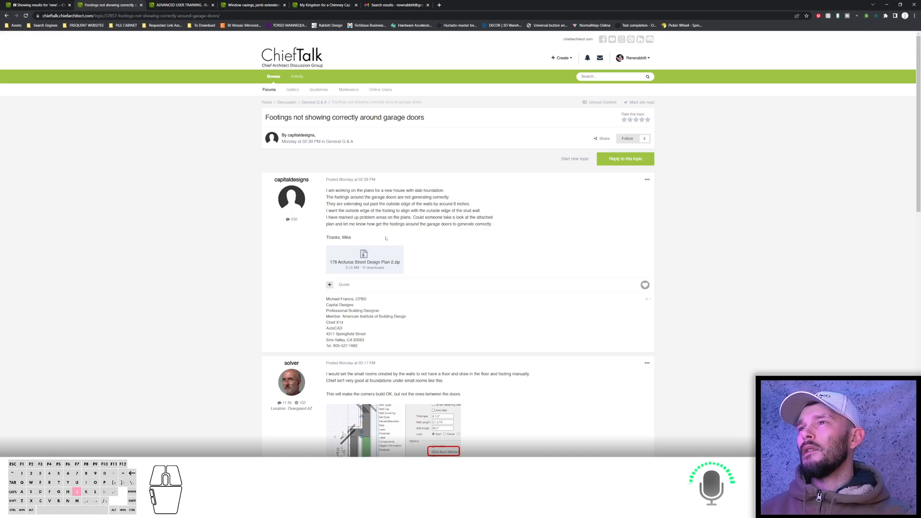
key("alt+Tab")
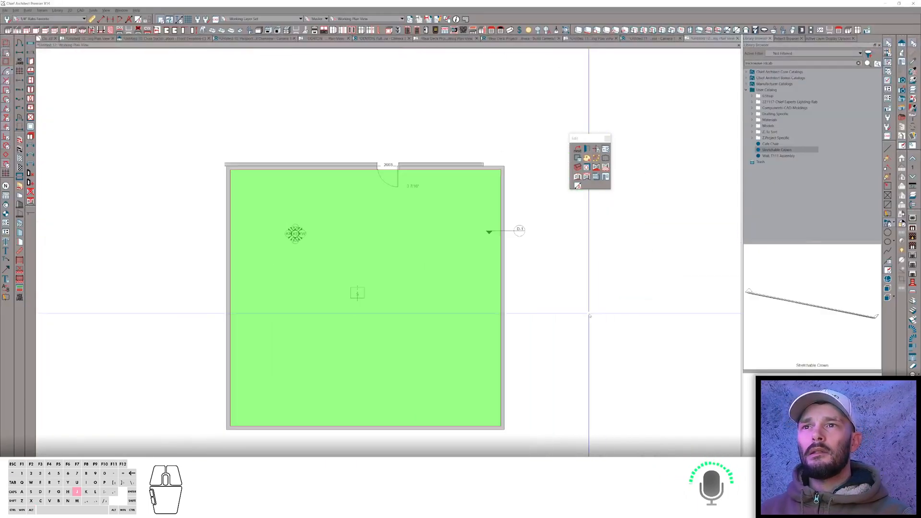
Open the room's specification and set its room type to Garage.
scroll(589, 316, "down", 3)
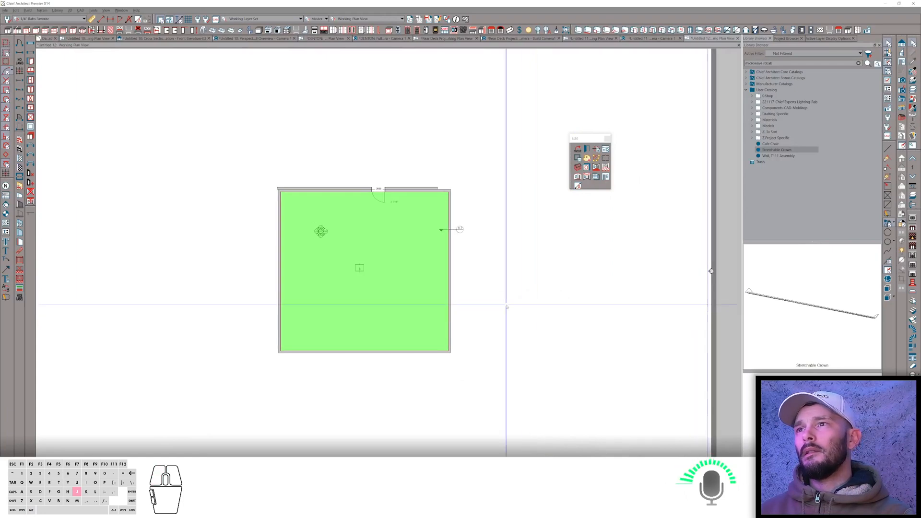
double_click(395, 269)
left_click(280, 130)
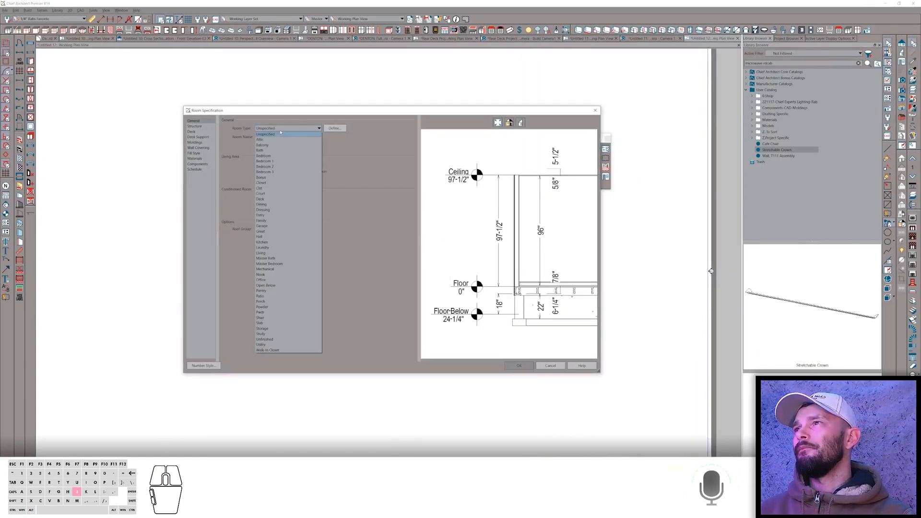
left_click(268, 226)
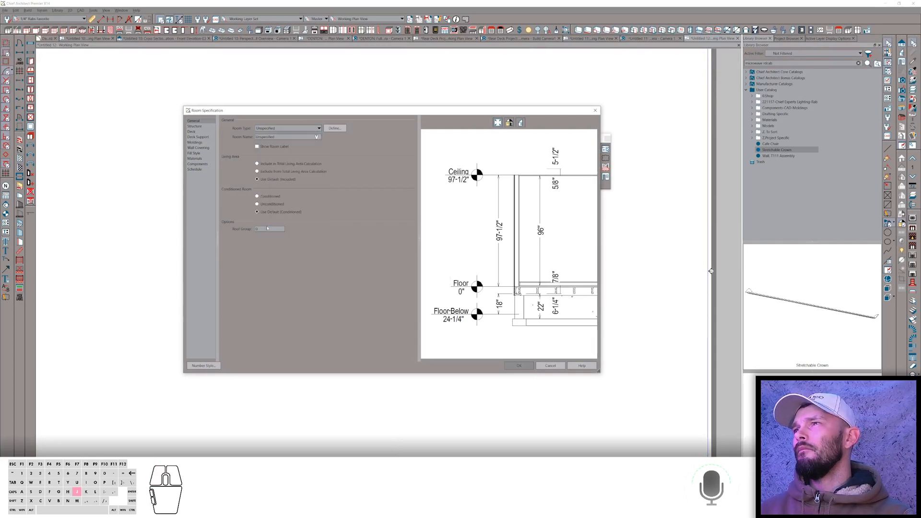
left_click(513, 366)
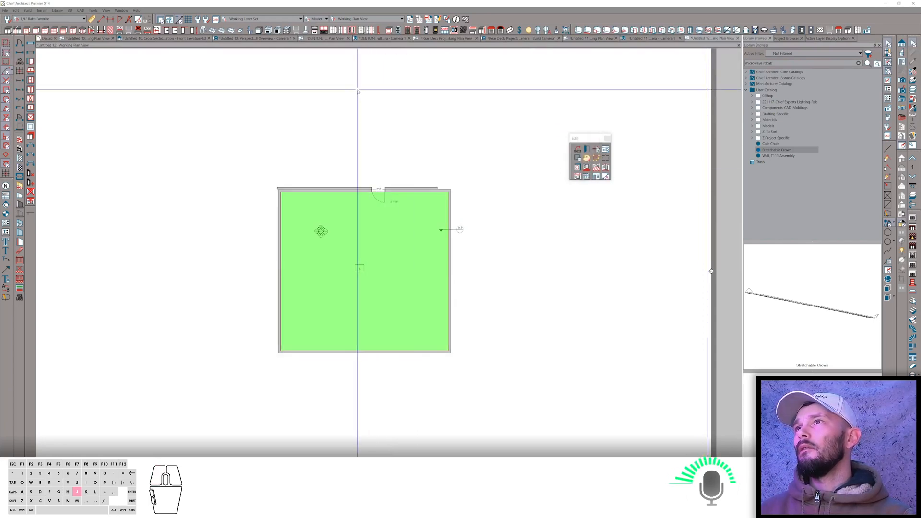
Switch the plan to the Foundation Plan view.
left_click(346, 19)
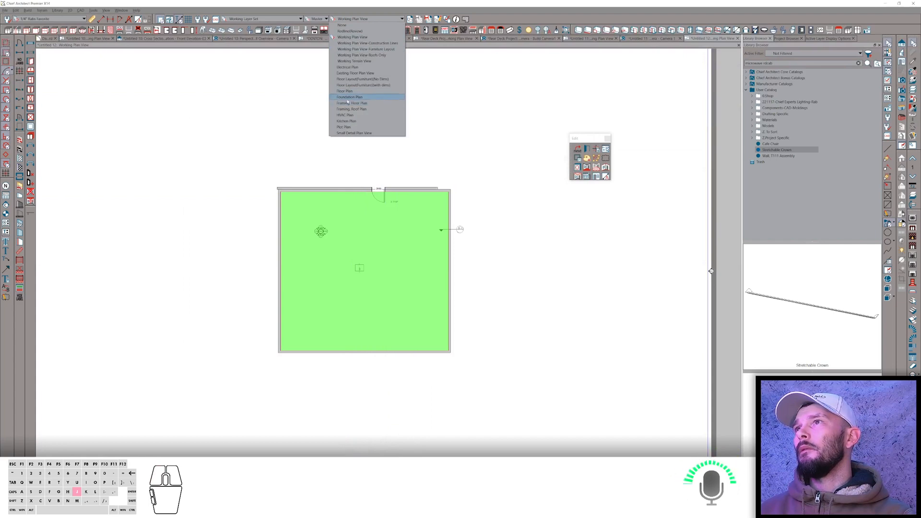
left_click(347, 100)
scroll(434, 247, "up", 4)
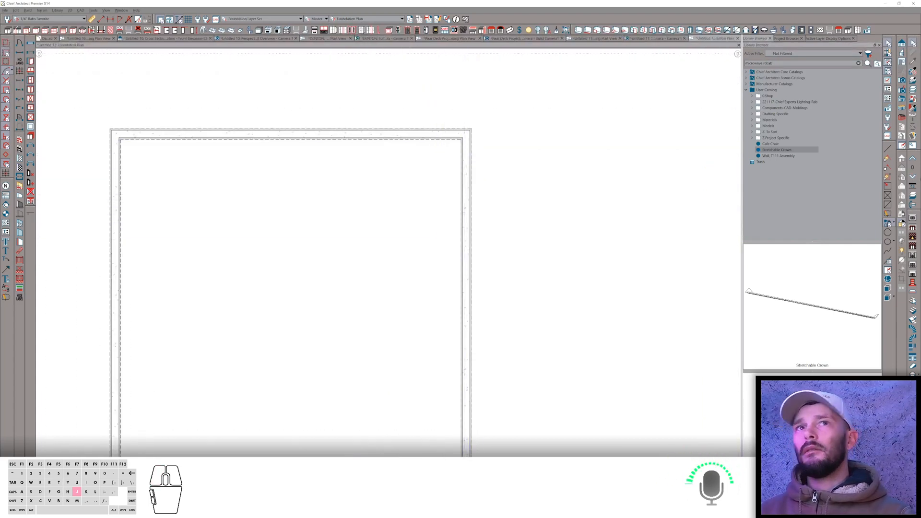
Turn on the reference display and set the reference floor to 1st Floor with the Floor Plan Dimensioned layer set.
left_click(914, 195)
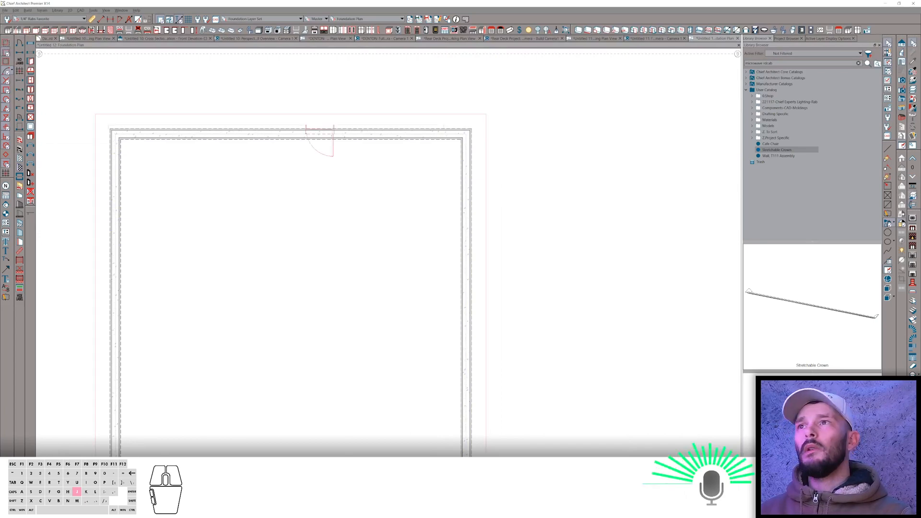
left_click(912, 167)
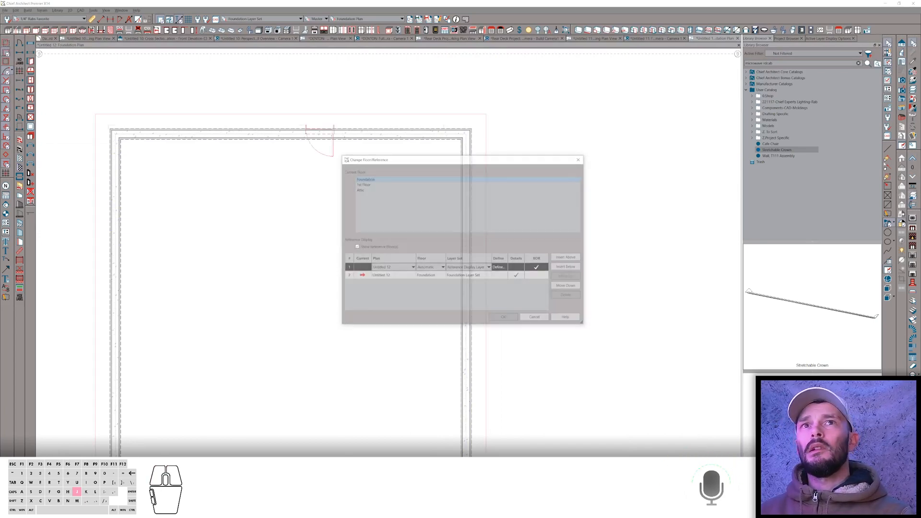
left_click(428, 267)
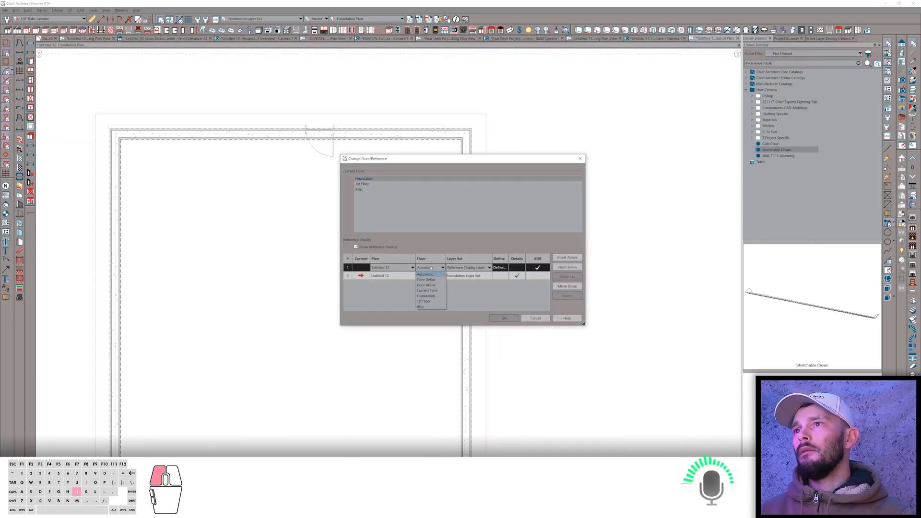
left_click(423, 302)
left_click(458, 268)
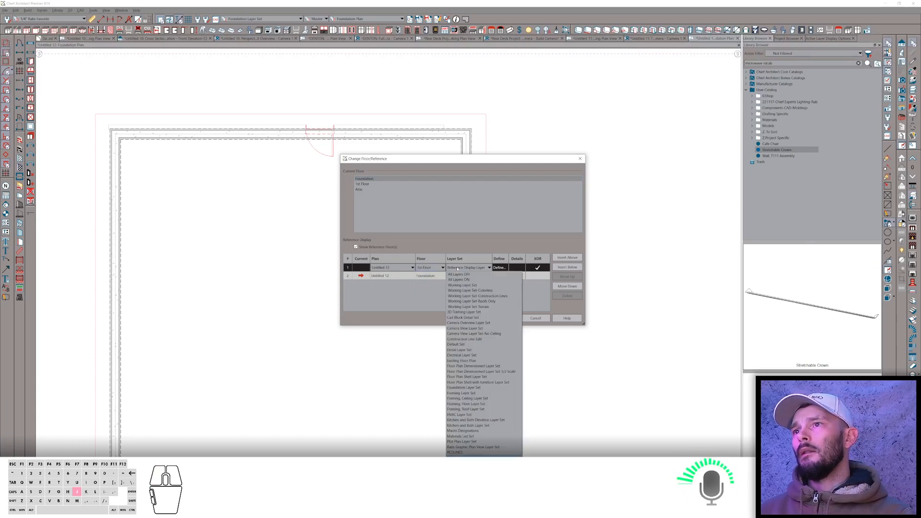
left_click(477, 366)
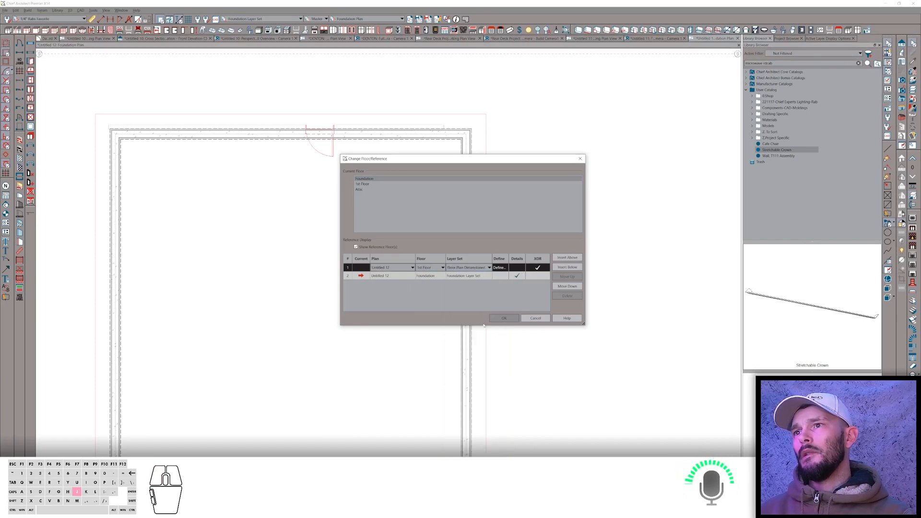
left_click(496, 319)
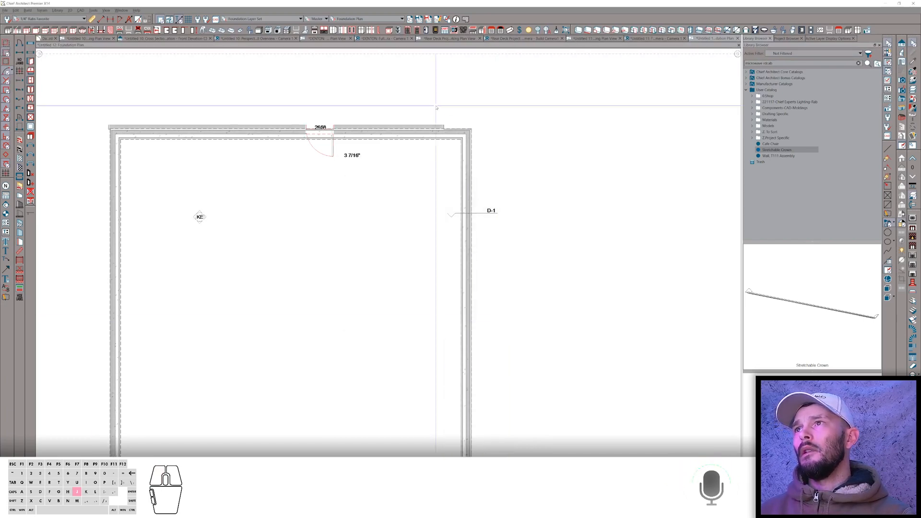
Copy the selected wall's wall type definition as a new type named Garage Wall and apply it.
scroll(473, 135, "up", 4)
scroll(473, 135, "up", 2)
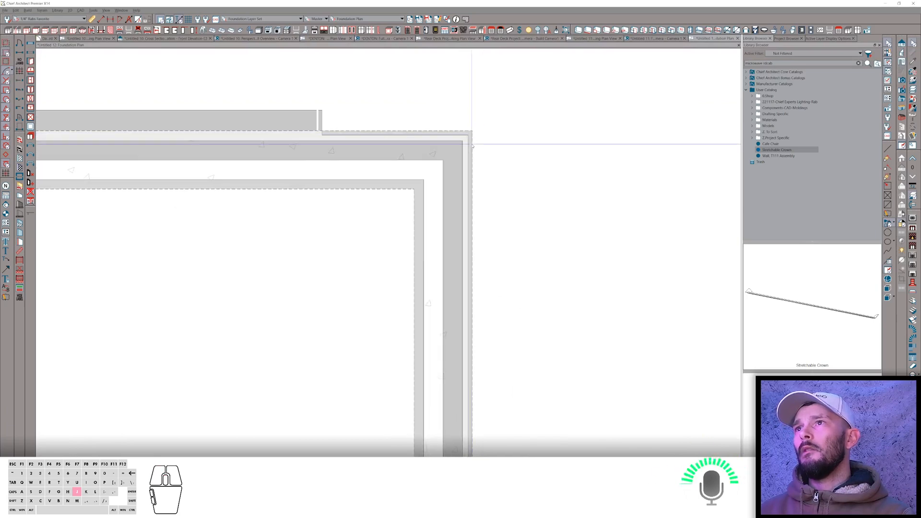
left_click(450, 233)
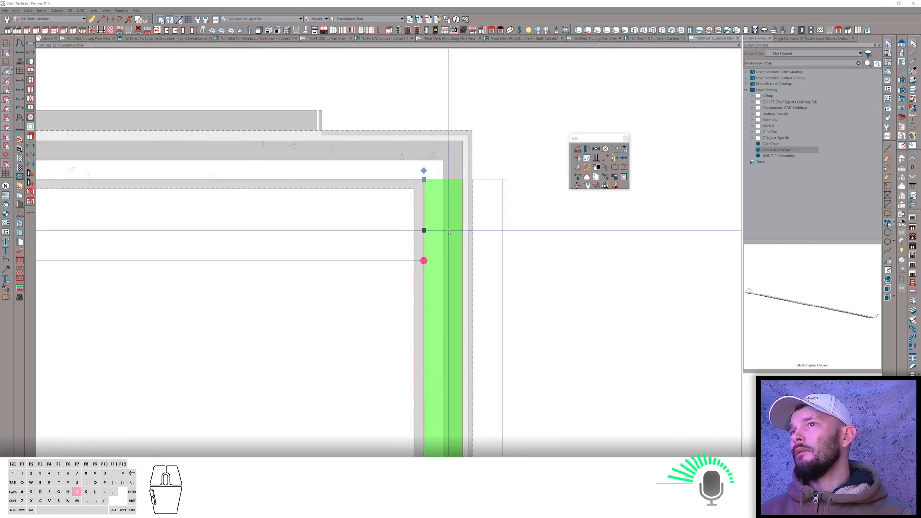
key("shift+u")
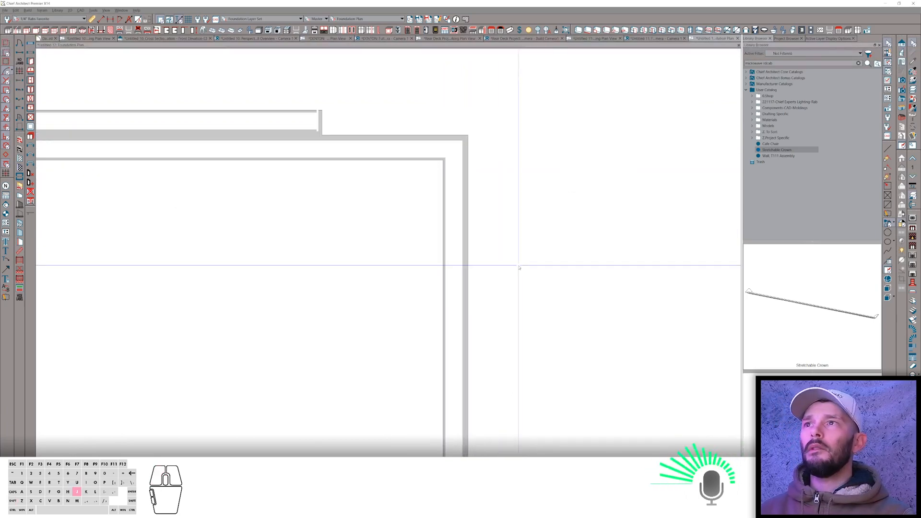
left_click(450, 226)
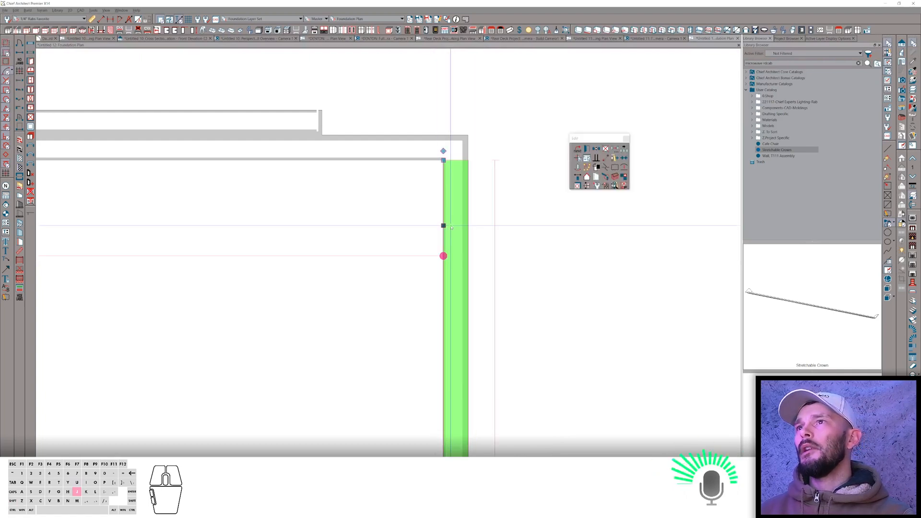
key("j")
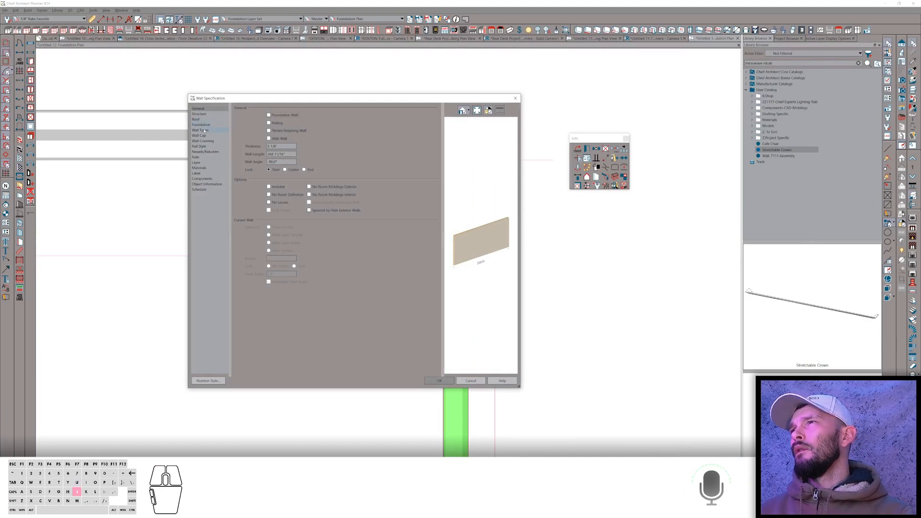
left_click(204, 130)
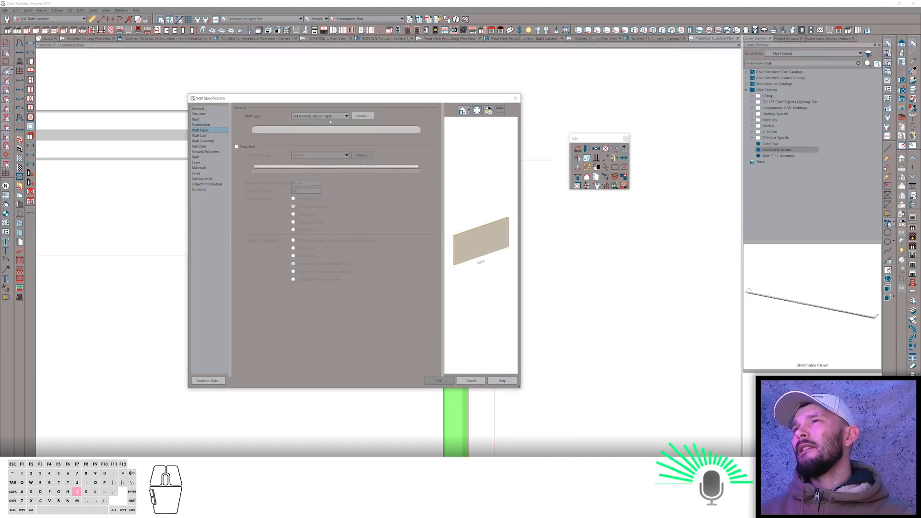
left_click(363, 116)
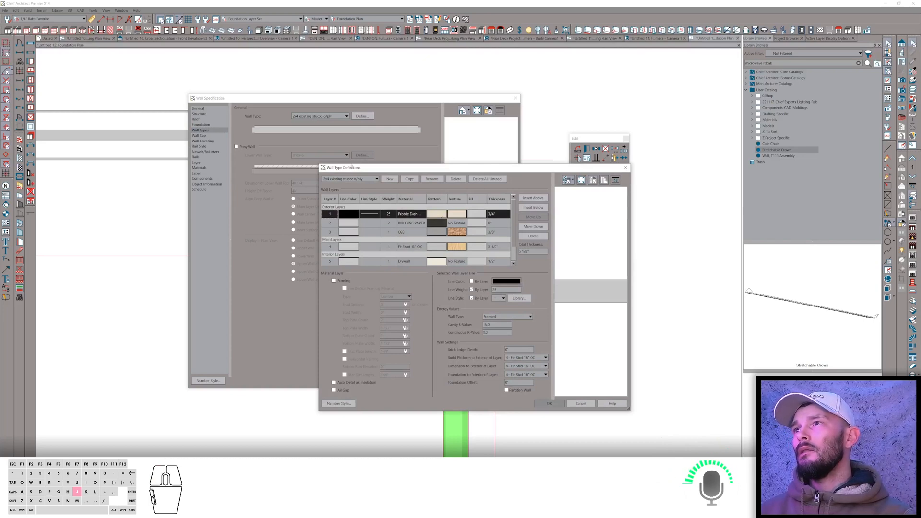
left_click(410, 179)
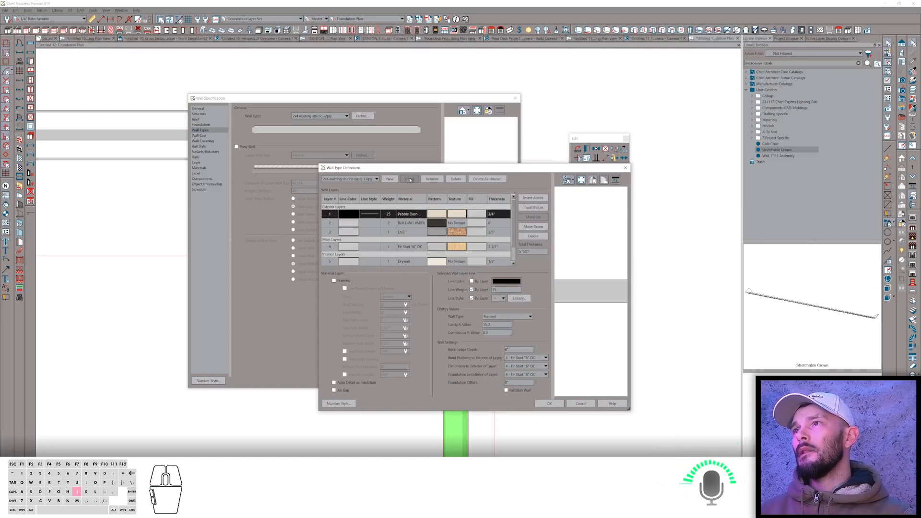
left_click(432, 179)
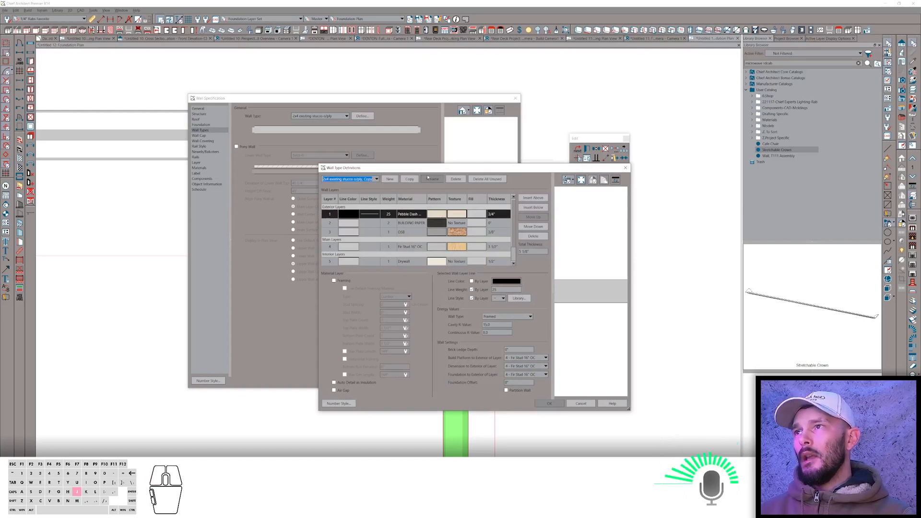
type("Garage")
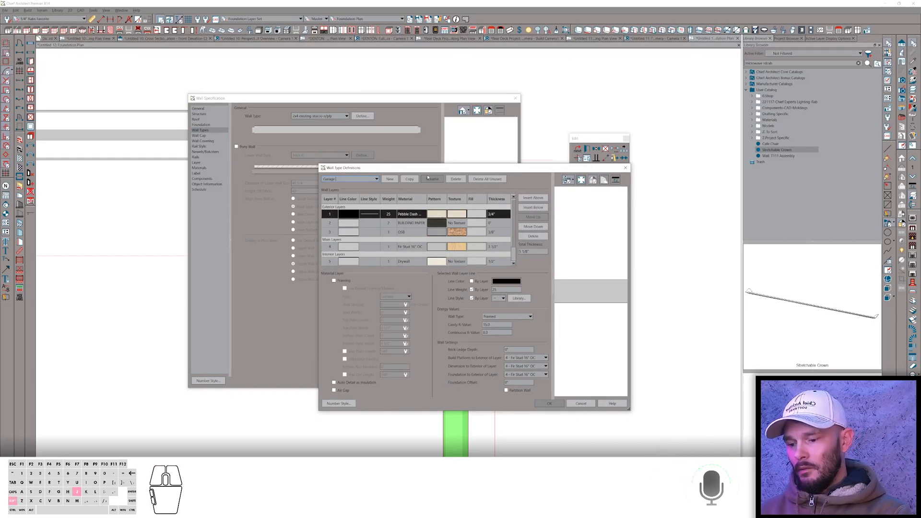
type(" Wall")
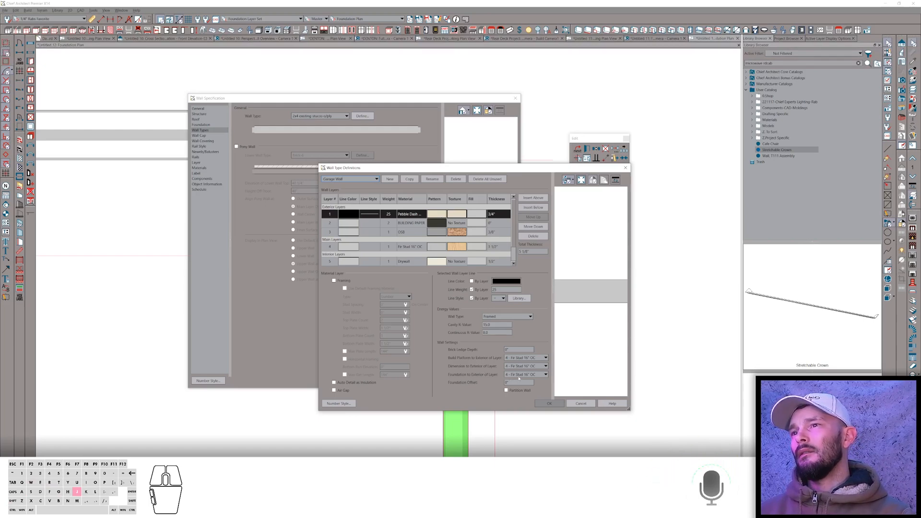
left_click(518, 378)
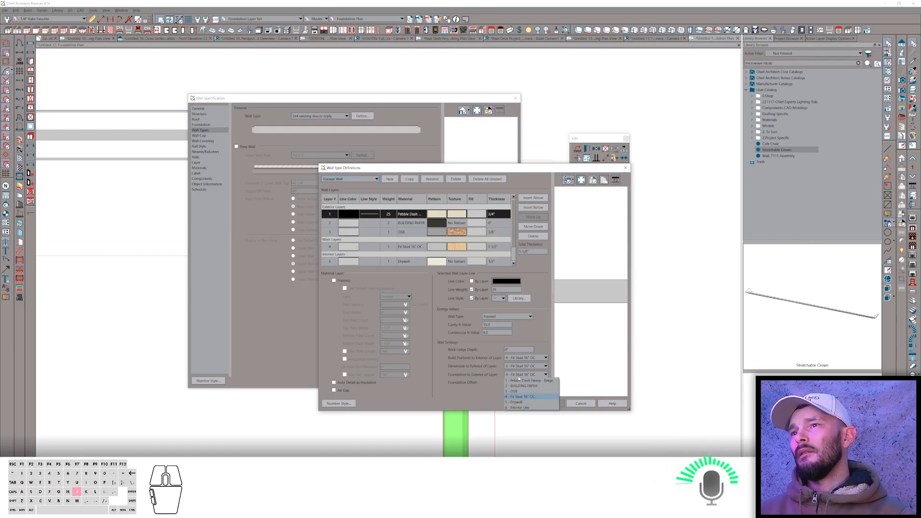
left_click(519, 377)
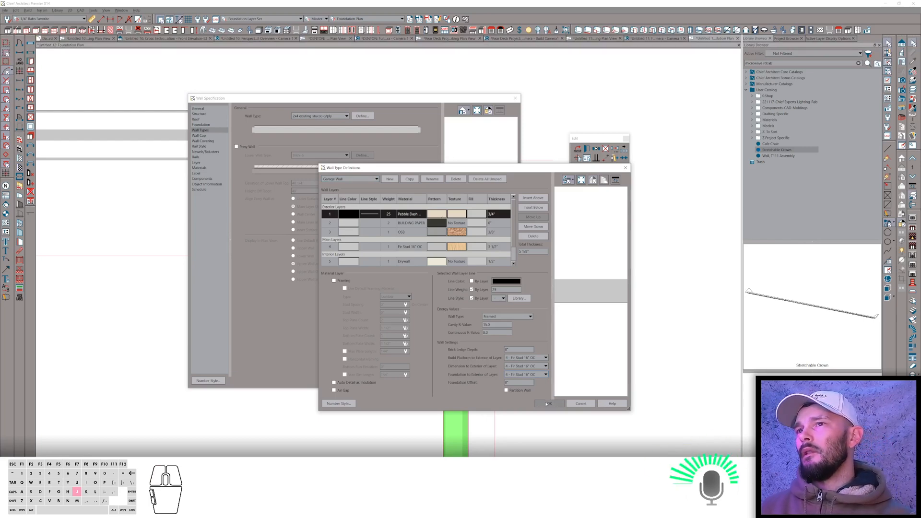
left_click(547, 404)
left_click(440, 381)
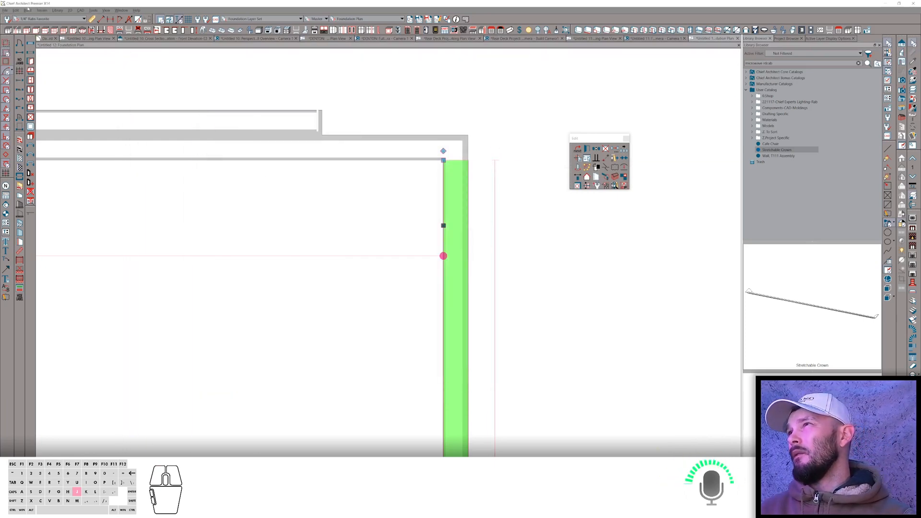
Rebuild the foundation after enabling Align Footing on Outside in the default foundation wall settings.
left_click(27, 10)
mouse_move(48, 53)
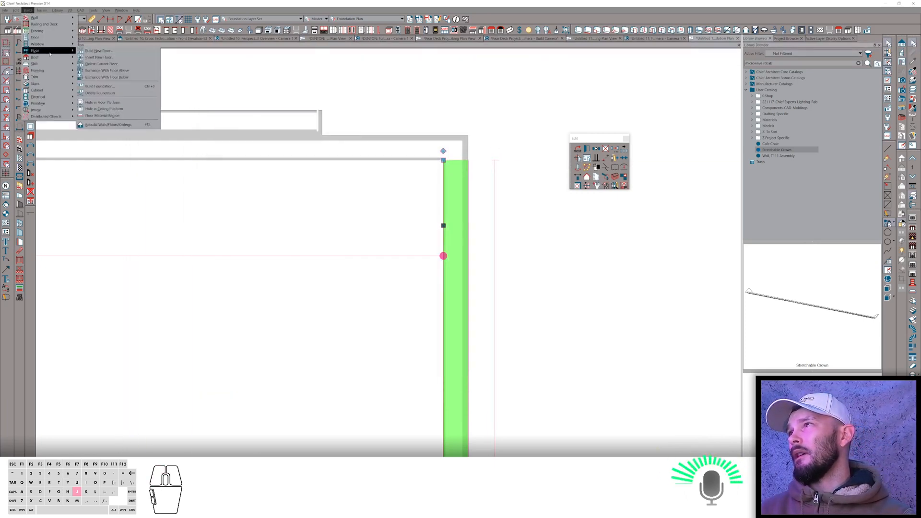
left_click(100, 86)
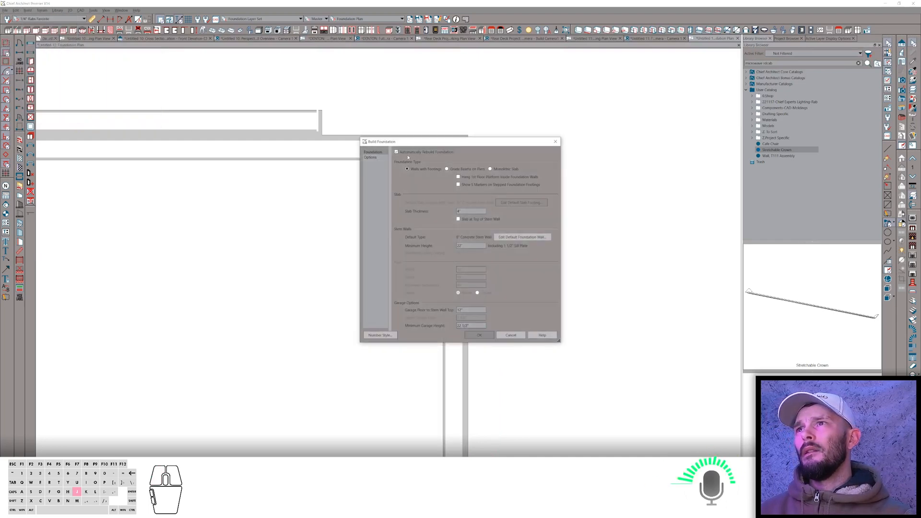
left_click(508, 237)
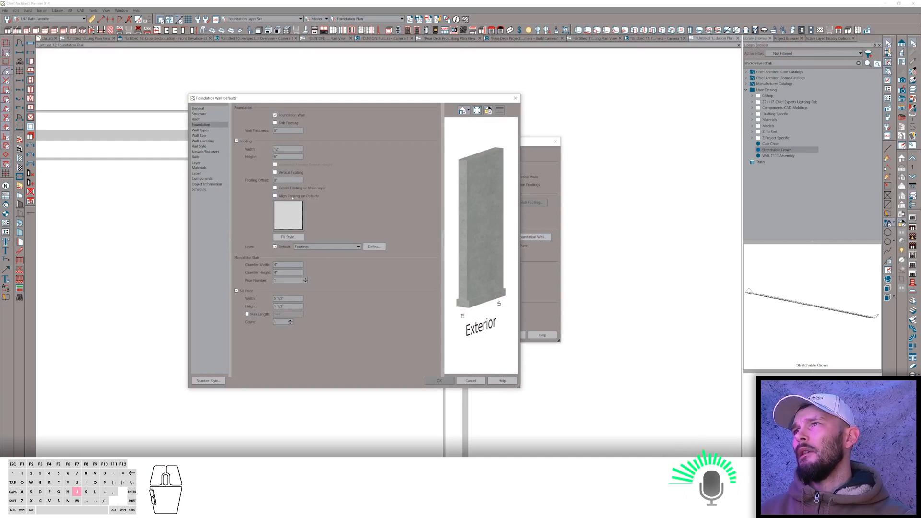
left_click(292, 196)
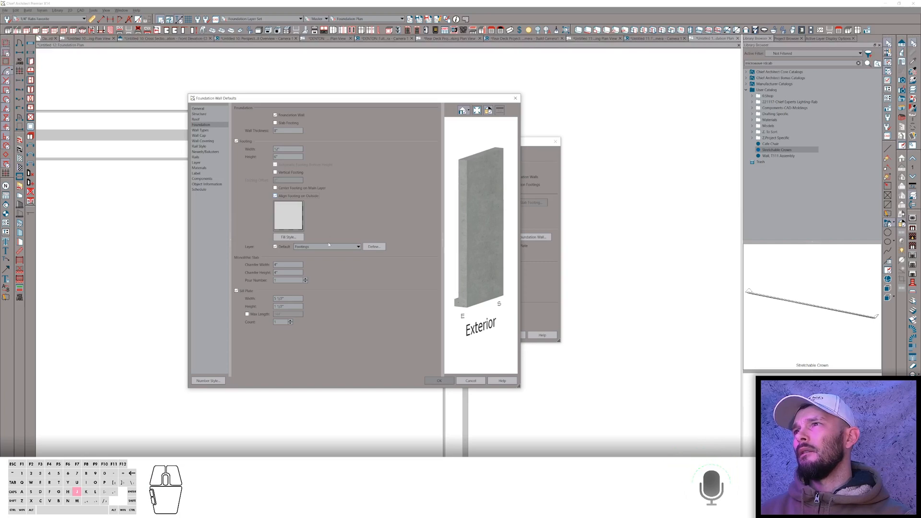
mouse_move(457, 215)
left_mouse_down()
mouse_move(510, 260)
mouse_move(474, 194)
mouse_move(465, 220)
left_mouse_up()
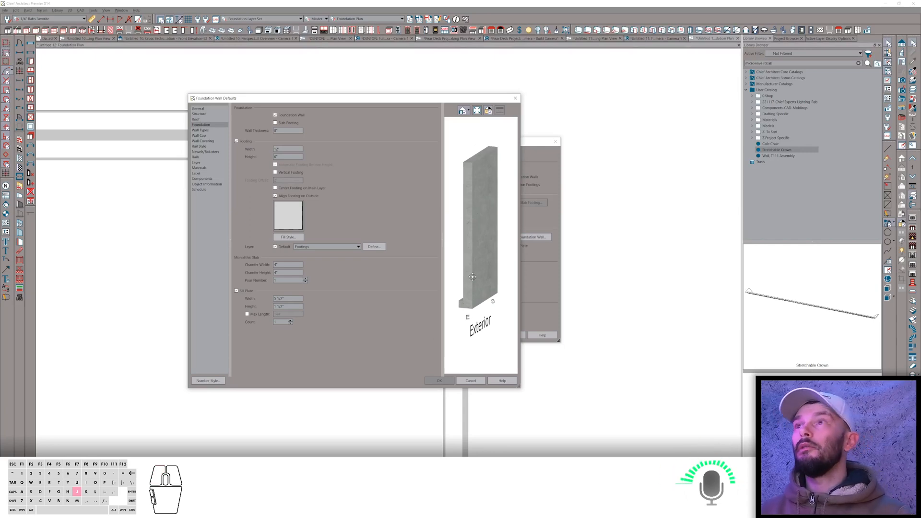
left_click(439, 381)
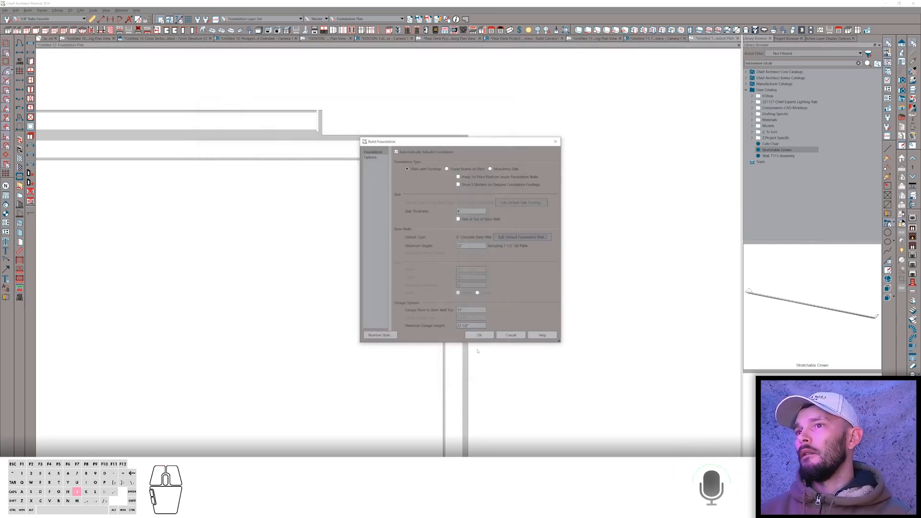
left_click(485, 338)
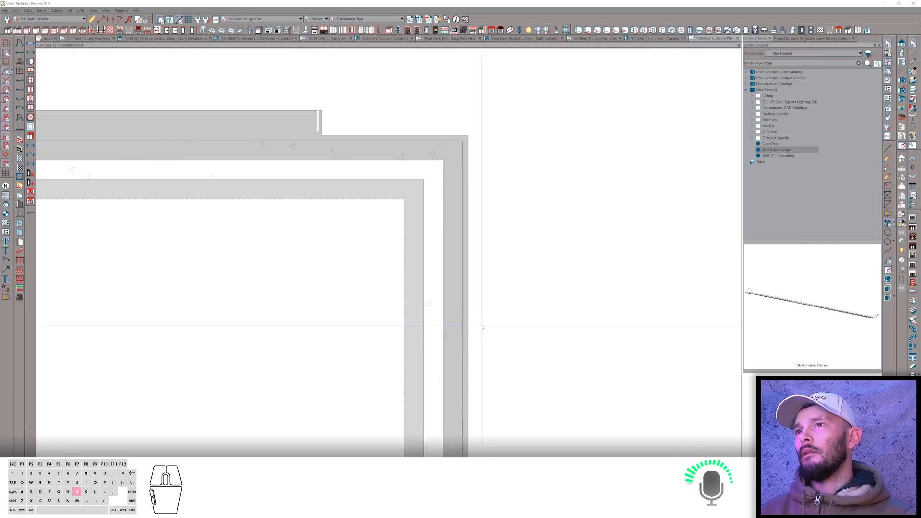
Open a 3D camera view of the building and orbit around the garage corner.
scroll(463, 278, "down", 2)
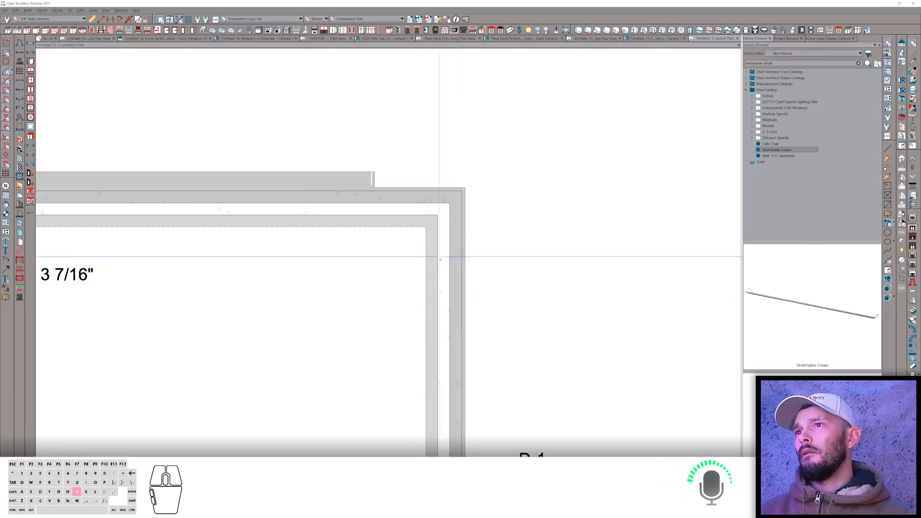
scroll(451, 202, "down", 6)
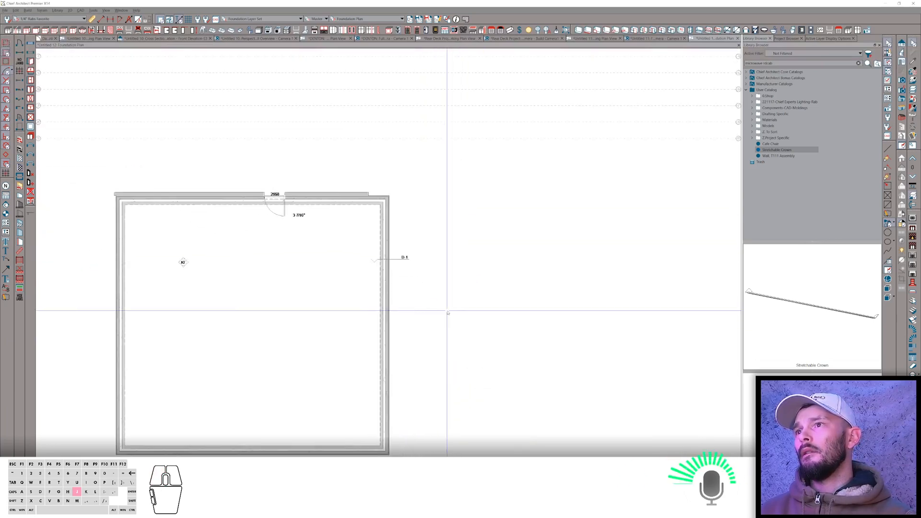
key("j")
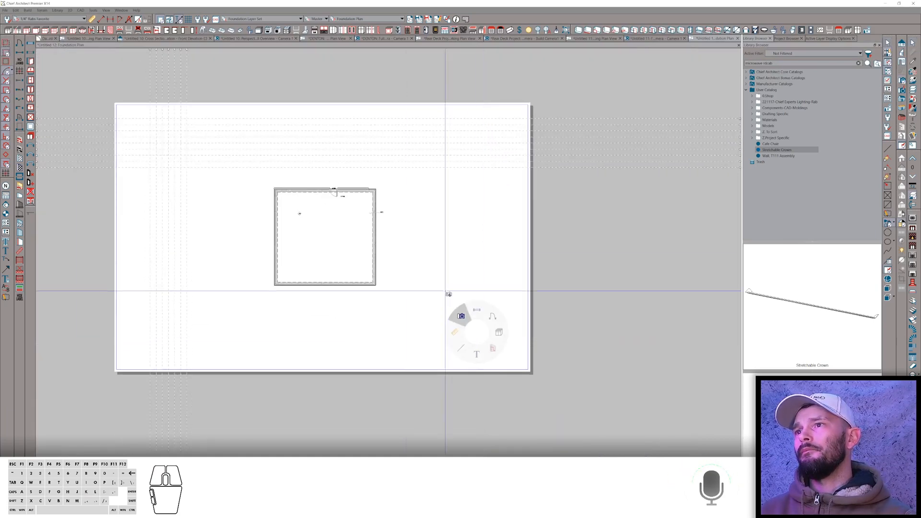
left_click_drag(427, 329, 398, 292)
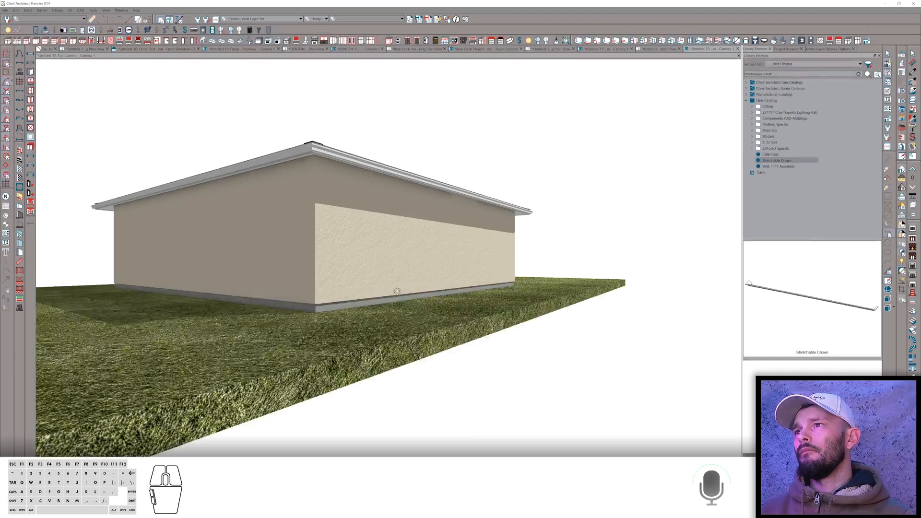
left_click_drag(399, 297, 613, 248)
Assign the hotkey D, S to the Delete Surface command in Customize Hotkeys.
right_click(596, 261)
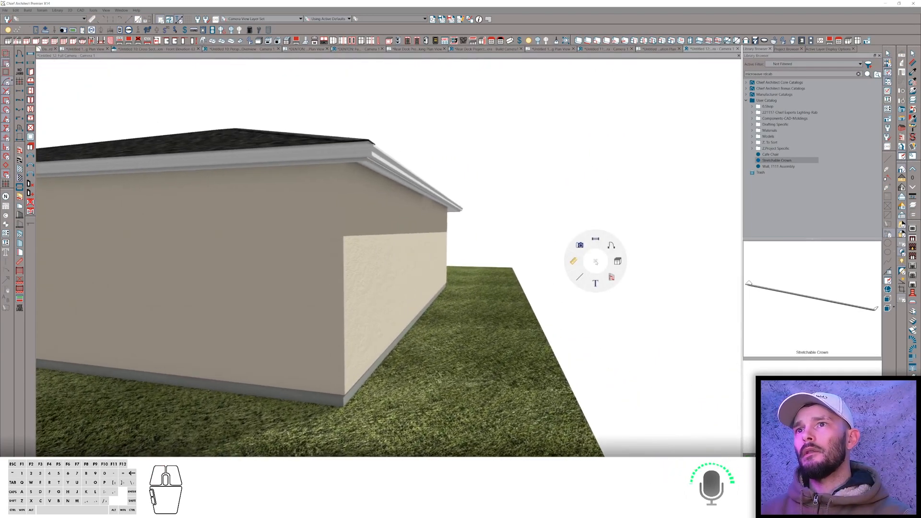
left_click(580, 245)
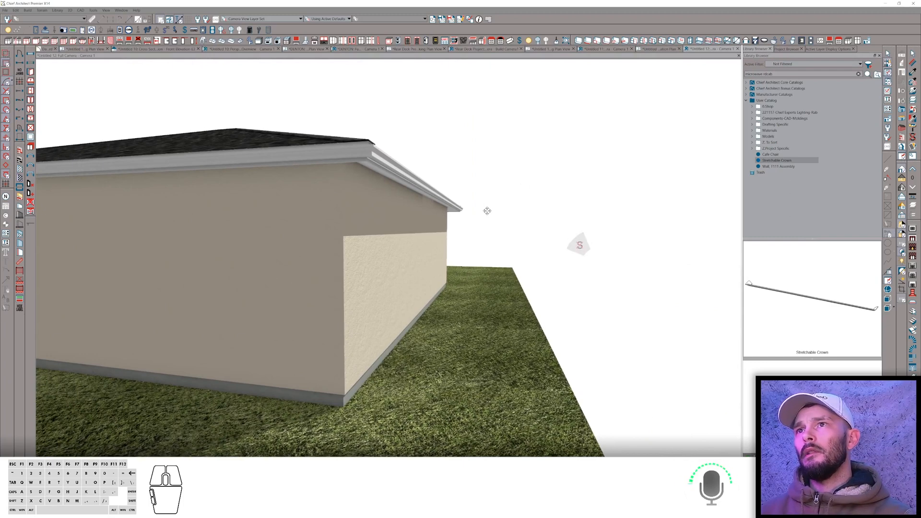
right_click(593, 263)
left_click(578, 247)
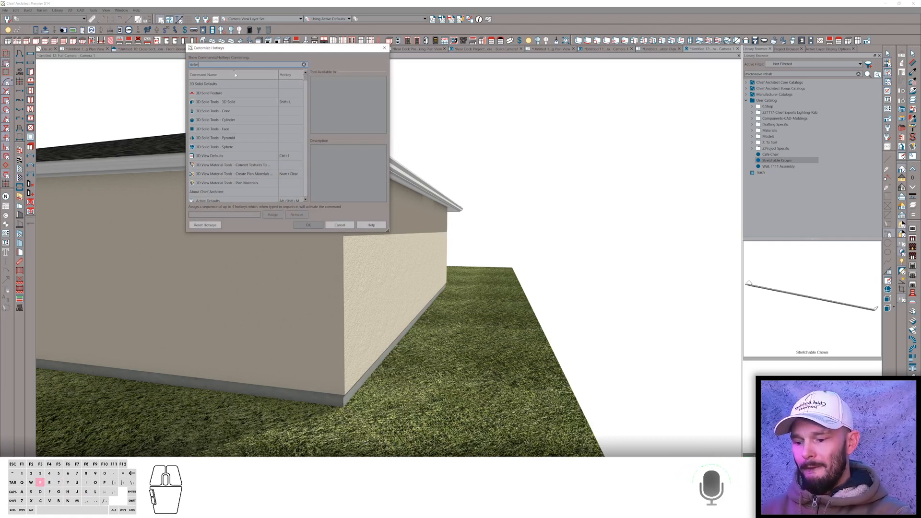
type("e")
left_click(238, 129)
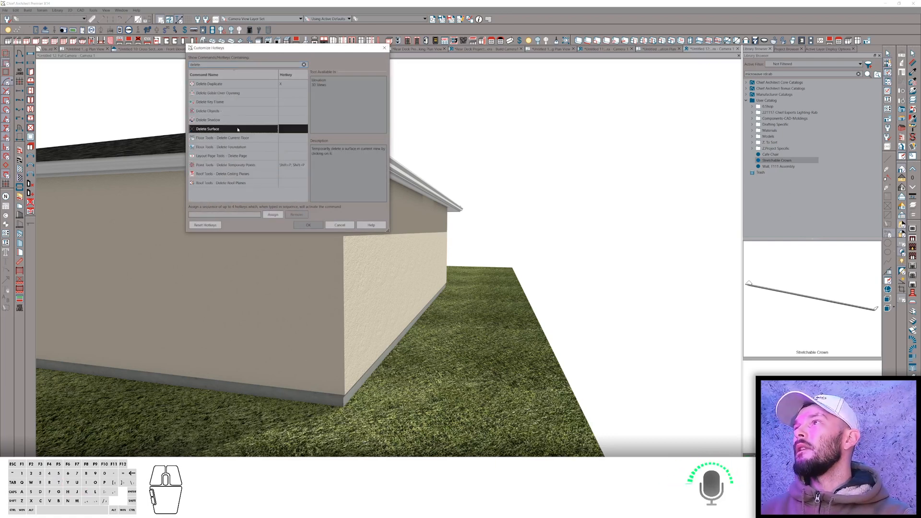
left_click(283, 129)
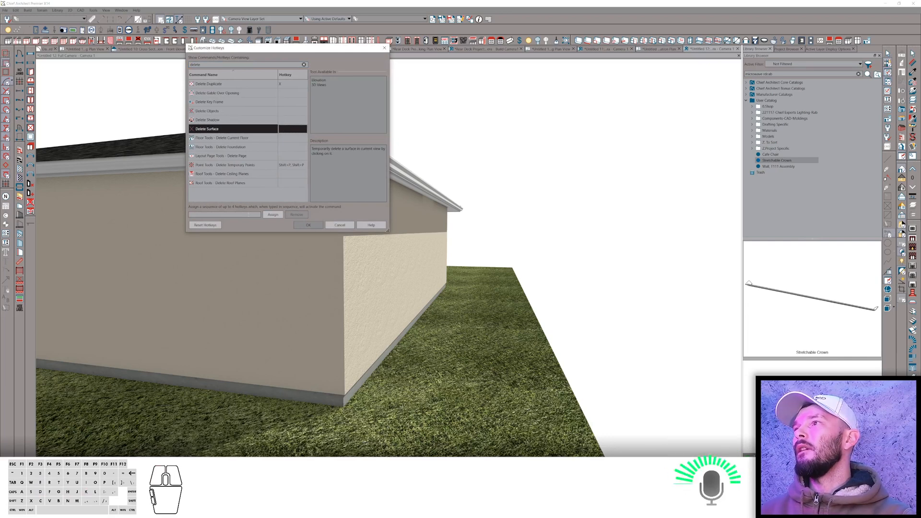
left_click(248, 215)
key("d")
key("s")
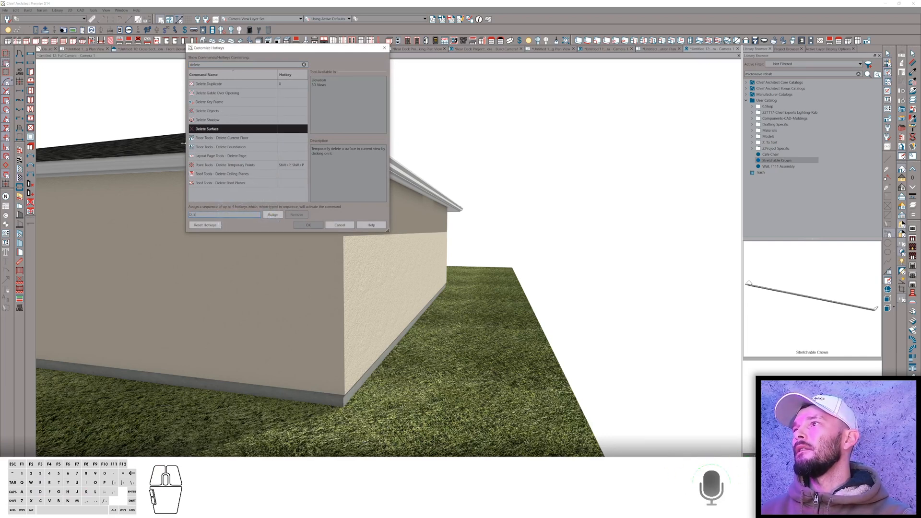
left_click(272, 215)
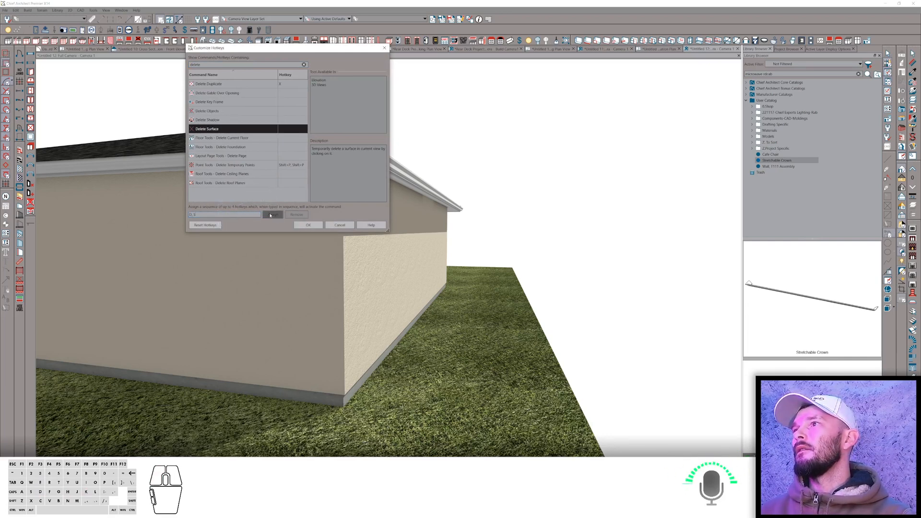
left_click(308, 225)
Delete the outer siding surface of the garage wall using the new Delete Surface hotkey.
key("d")
key("s")
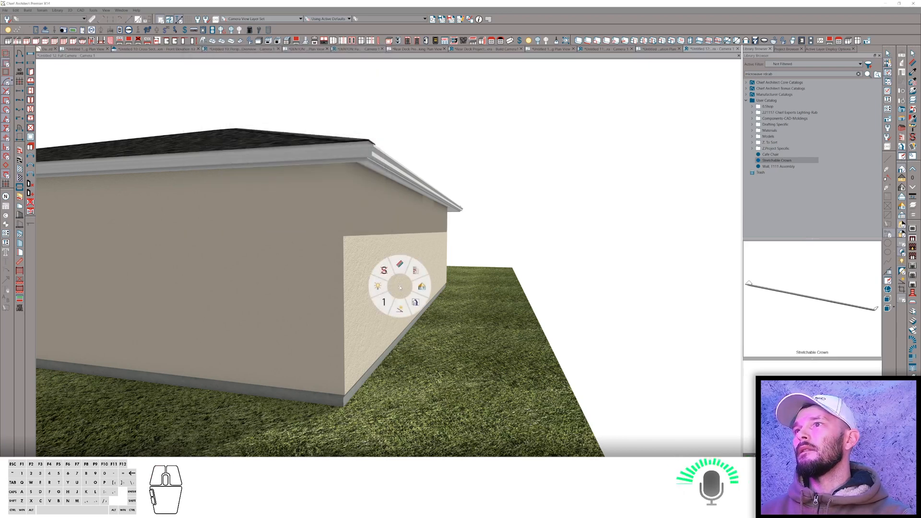
left_click(380, 255)
middle_click_drag(410, 305, 389, 274)
key("space")
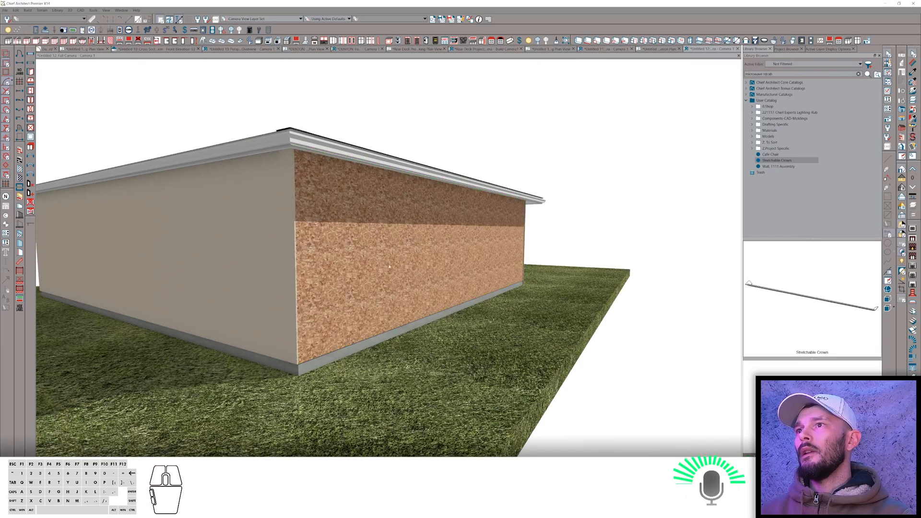
Select the garage wall and delete its remaining surface layers to expose the wall framing.
left_click(313, 175)
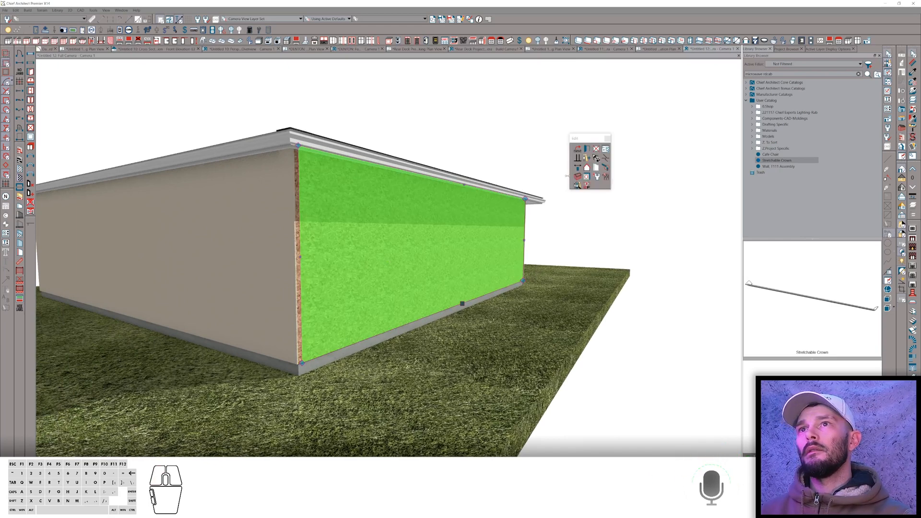
left_click(577, 176)
left_click(460, 256)
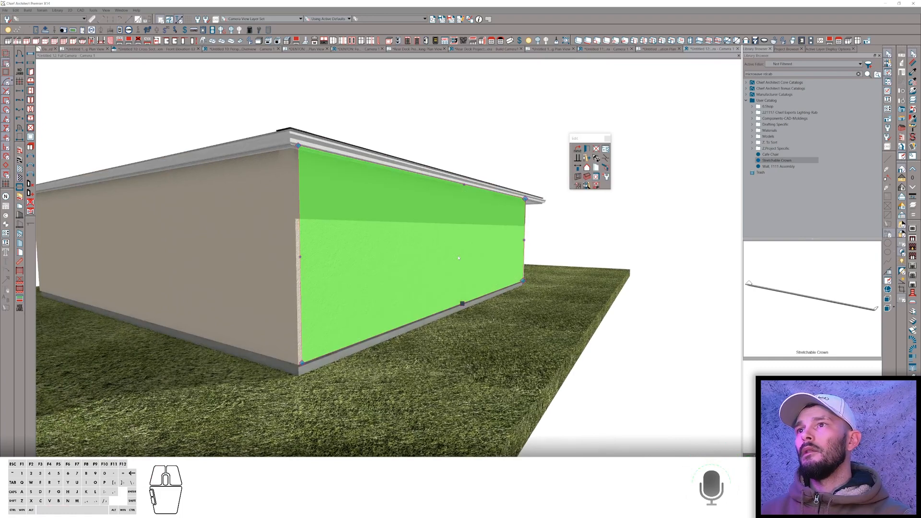
left_click(442, 240)
left_click(443, 240)
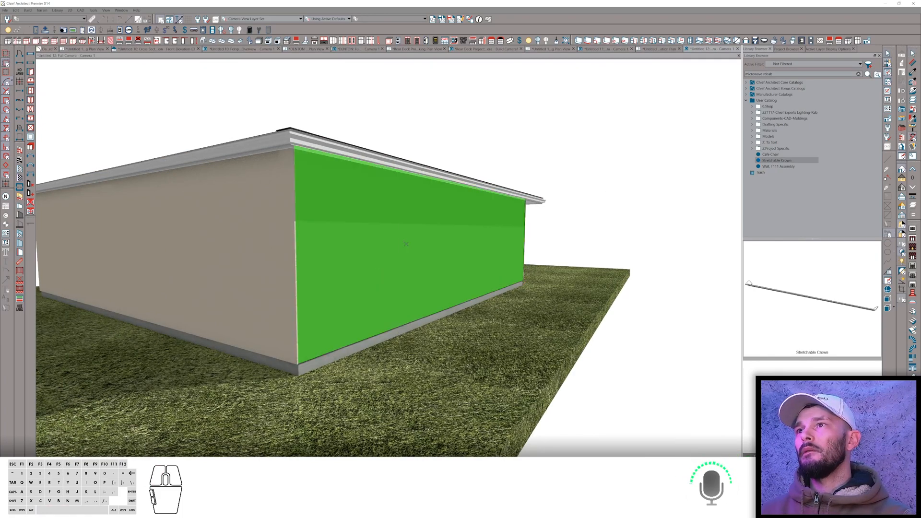
left_click(411, 263)
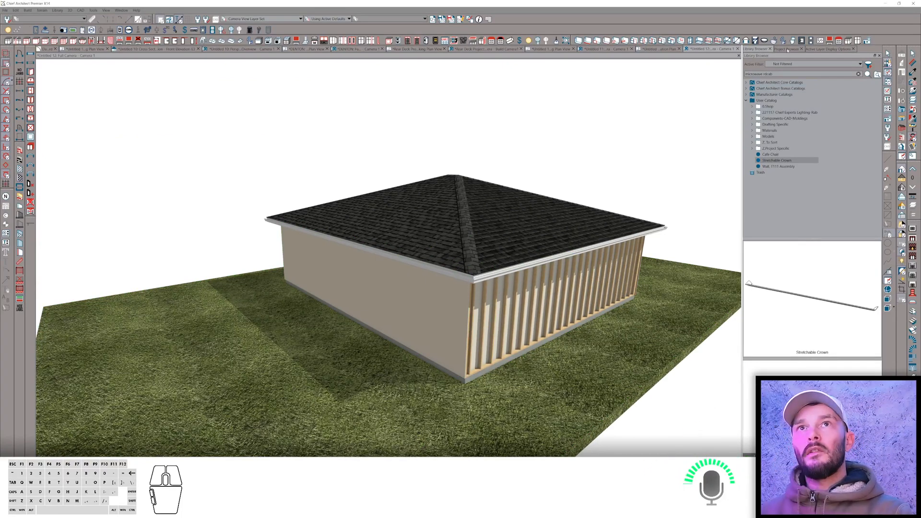
Close the Untitled plans from the project browser without saving them.
left_click(787, 49)
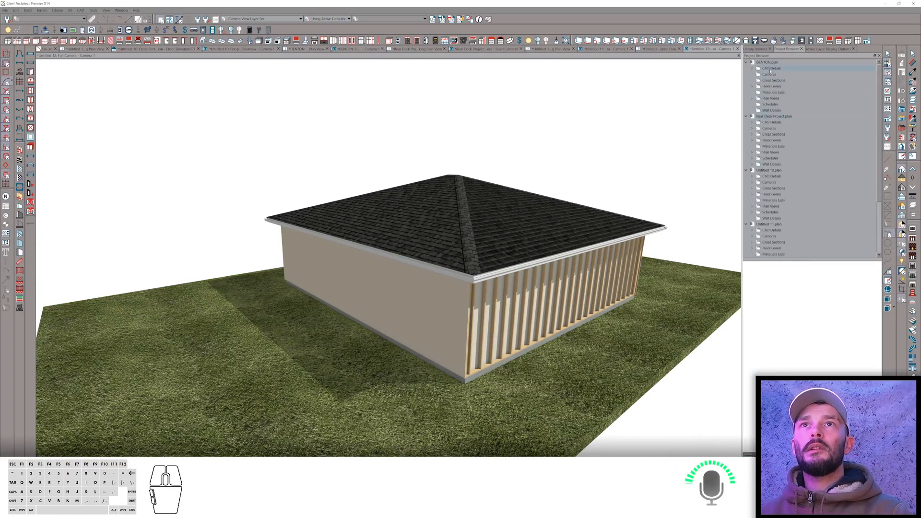
left_click(766, 63)
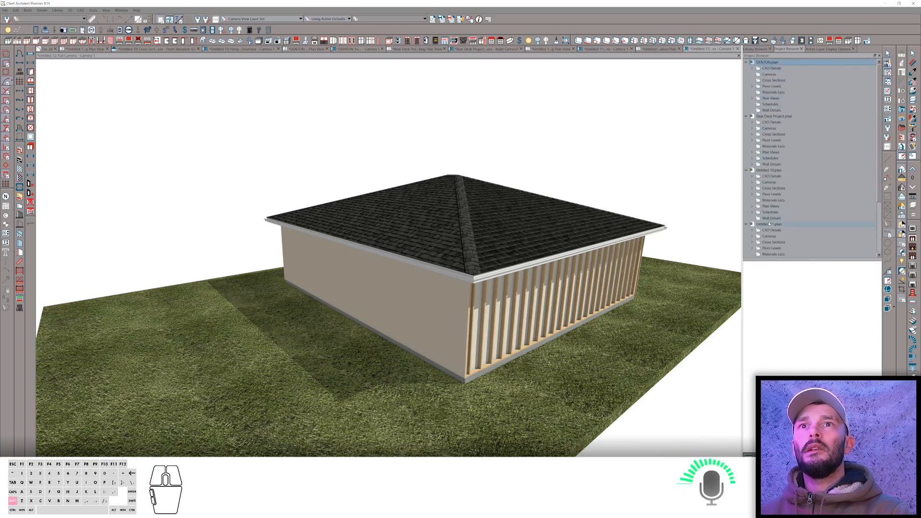
left_click(769, 224, "shift")
right_click(769, 224)
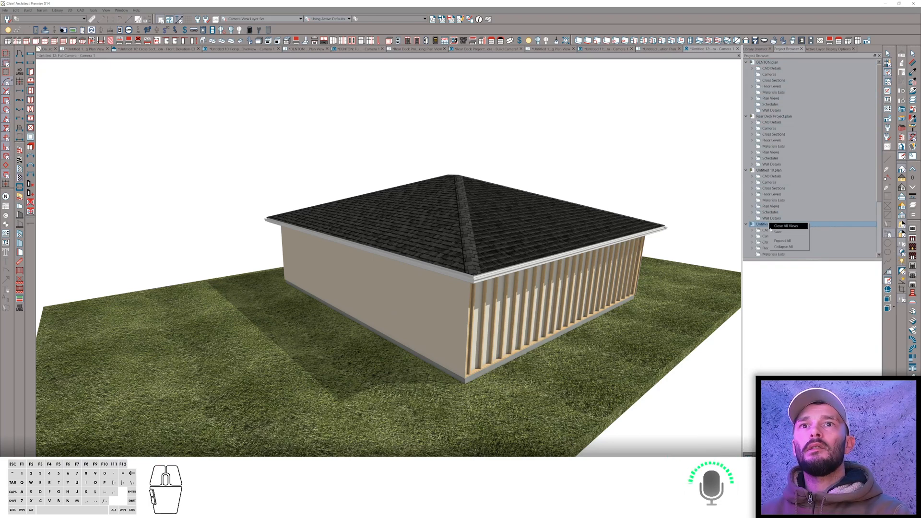
left_click(776, 226)
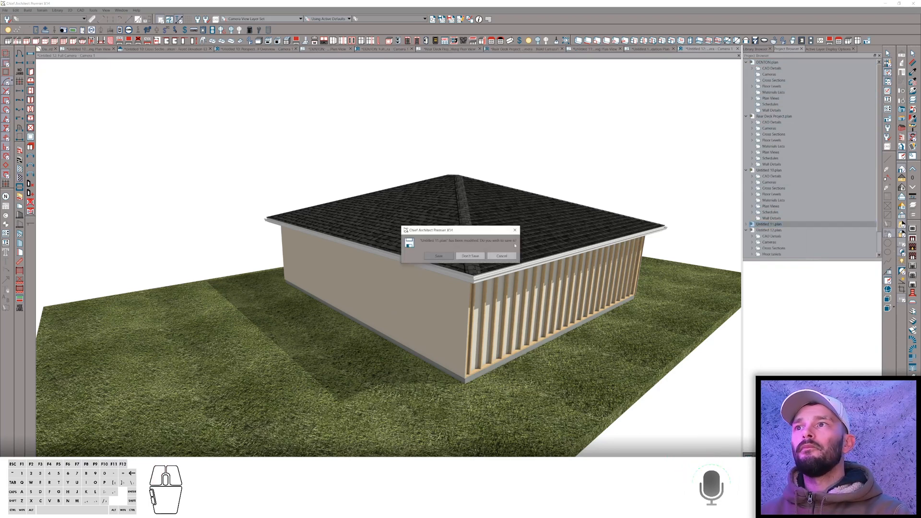
left_click(470, 256)
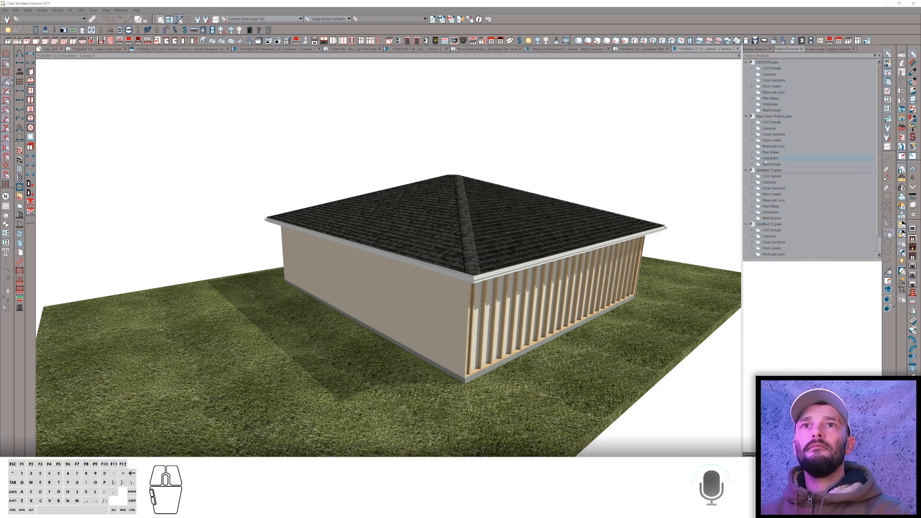
right_click(768, 170)
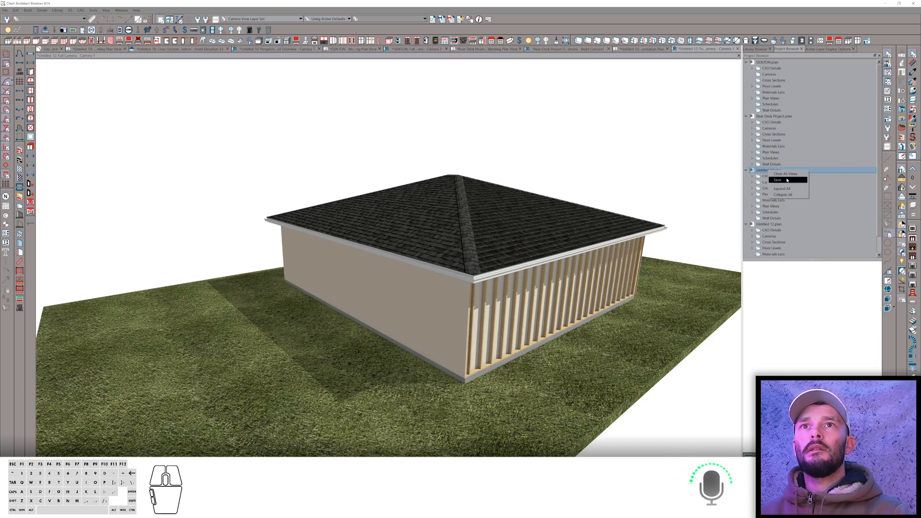
left_click(786, 174)
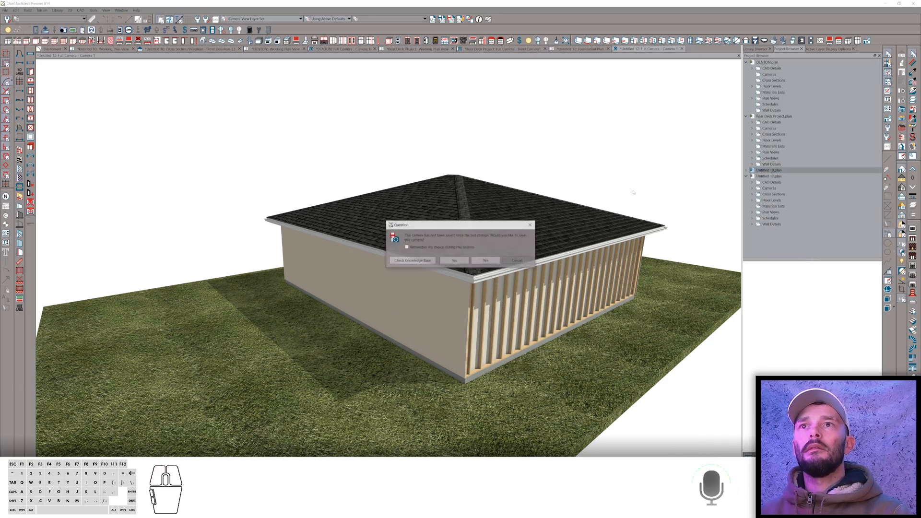
left_click(486, 260)
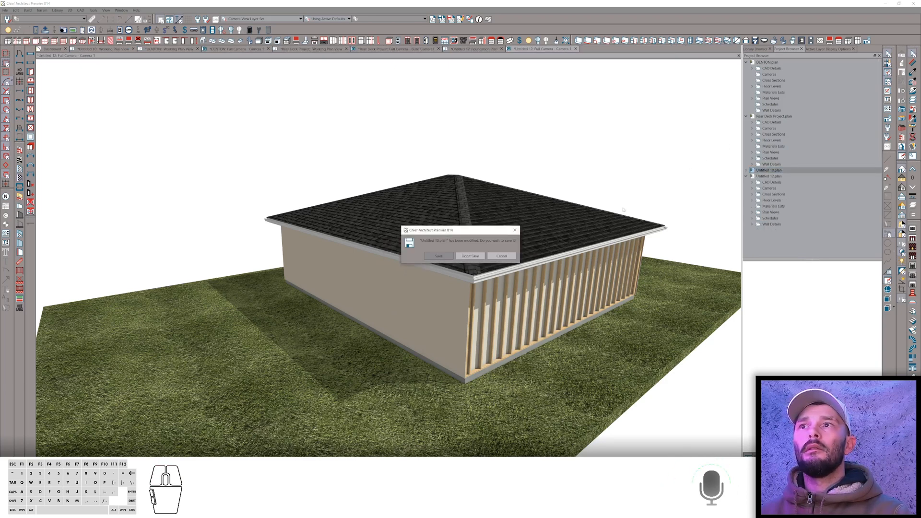
left_click(470, 255)
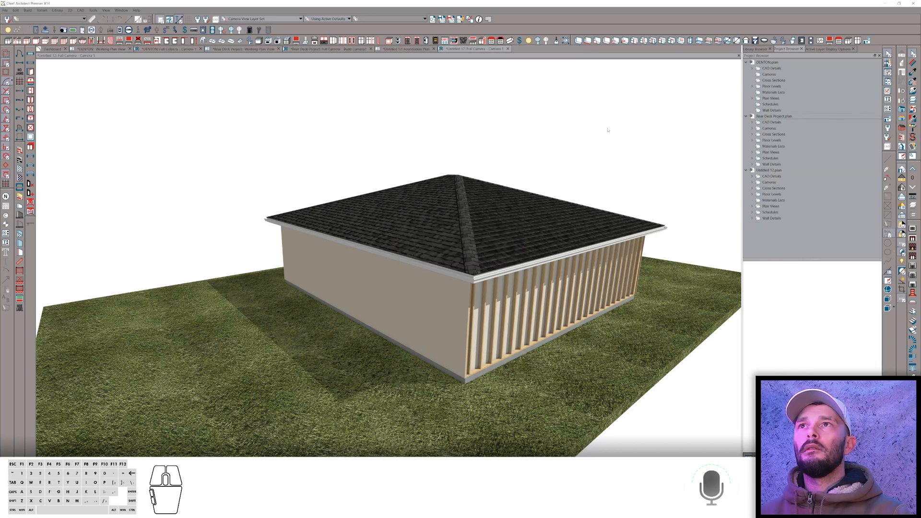
Close the remaining Untitled plan camera and foundation views without saving.
left_click(539, 94)
key("ctrl+shift")
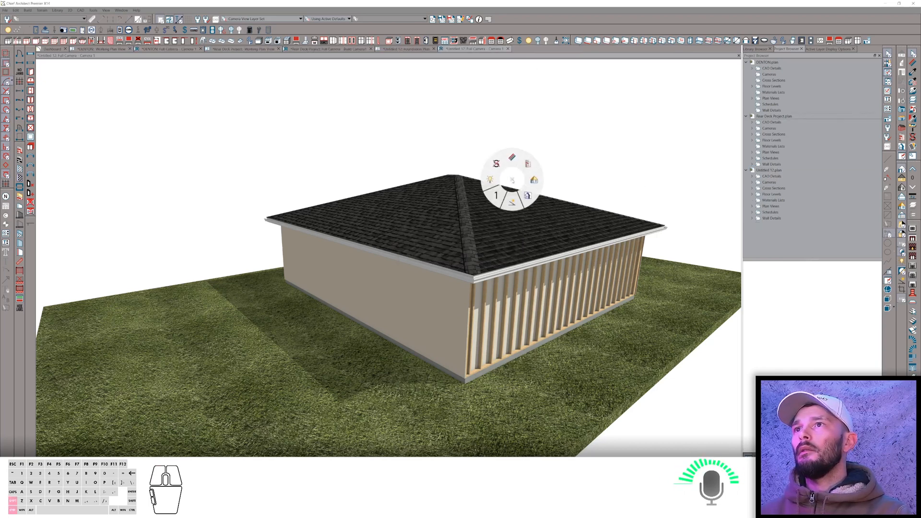
left_click(407, 49)
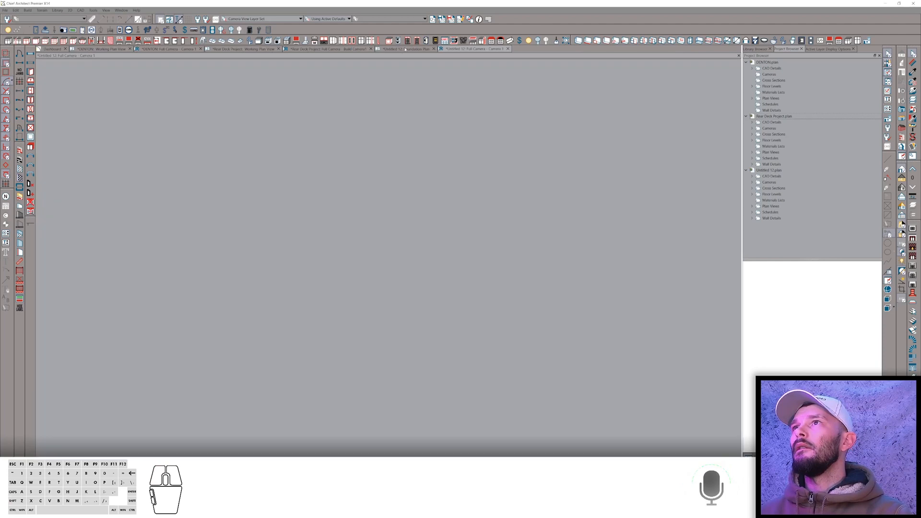
key("ctrl+shift")
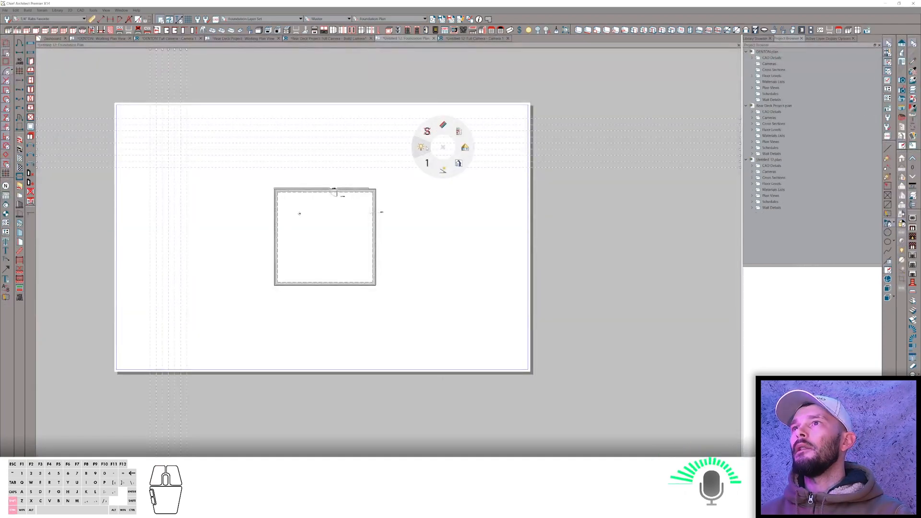
left_click(426, 147)
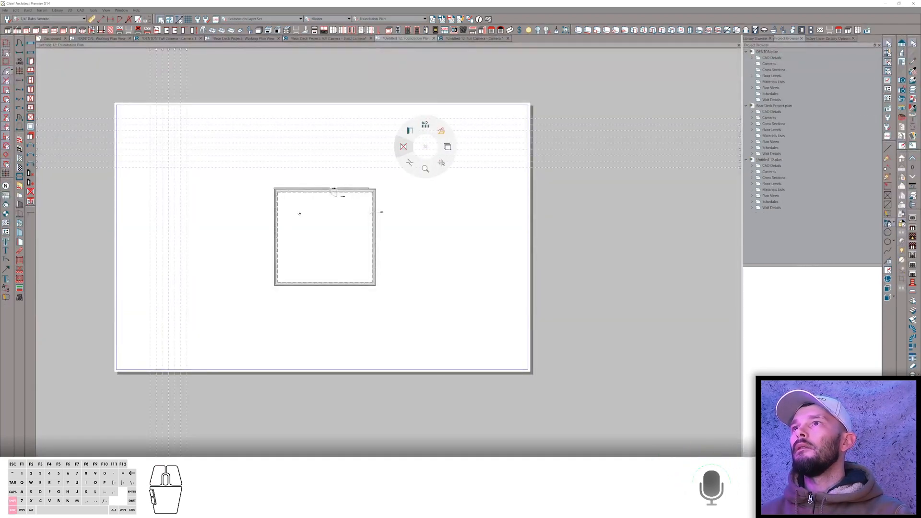
left_click(405, 147)
left_click(479, 257)
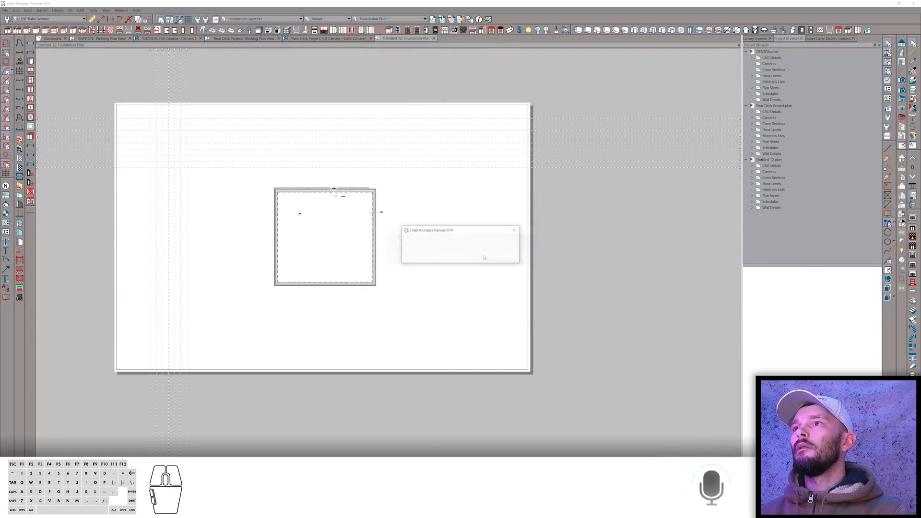
left_click(482, 257)
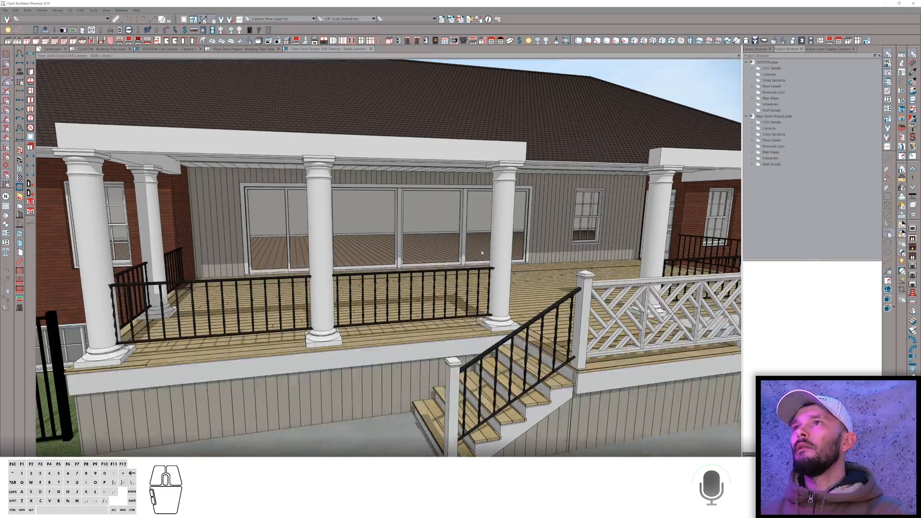
Close the Rear Deck Project and DENTON plans without saving changes.
key("ctrl+shift")
key("ctrl+shift")
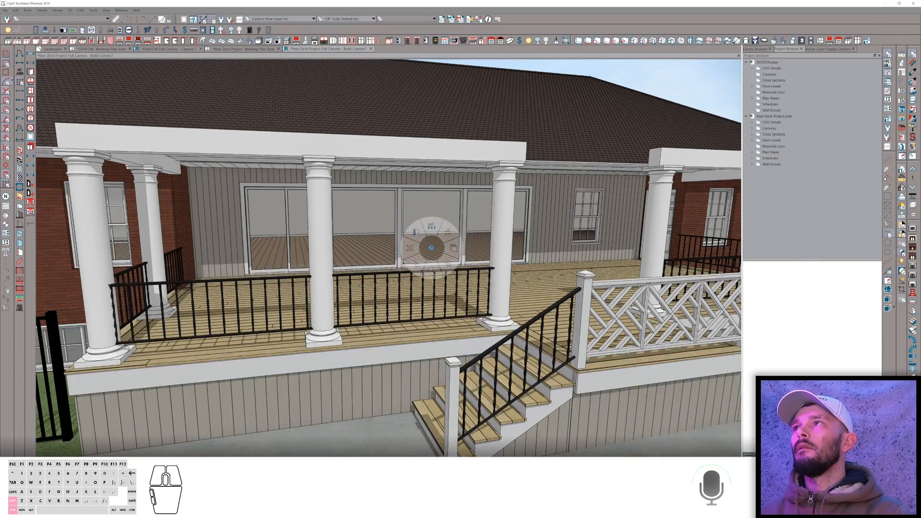
left_click(484, 261)
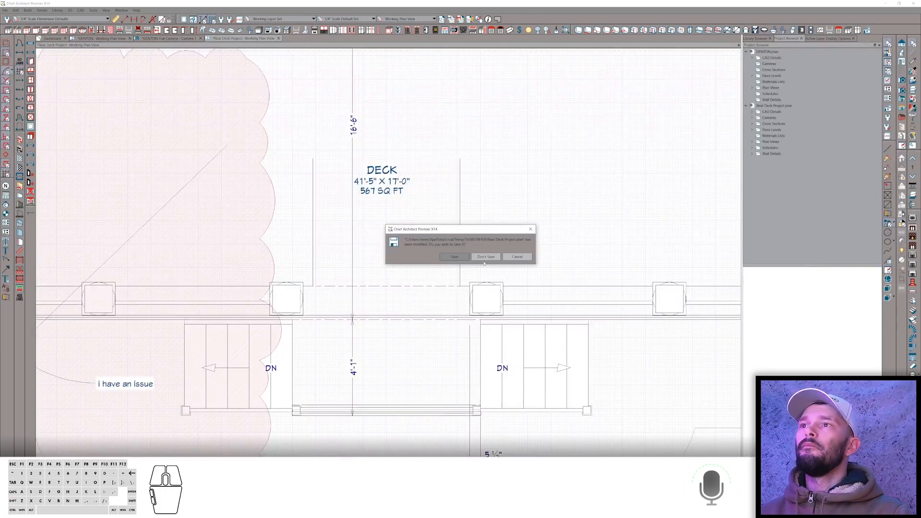
left_click(485, 264)
left_click(485, 261)
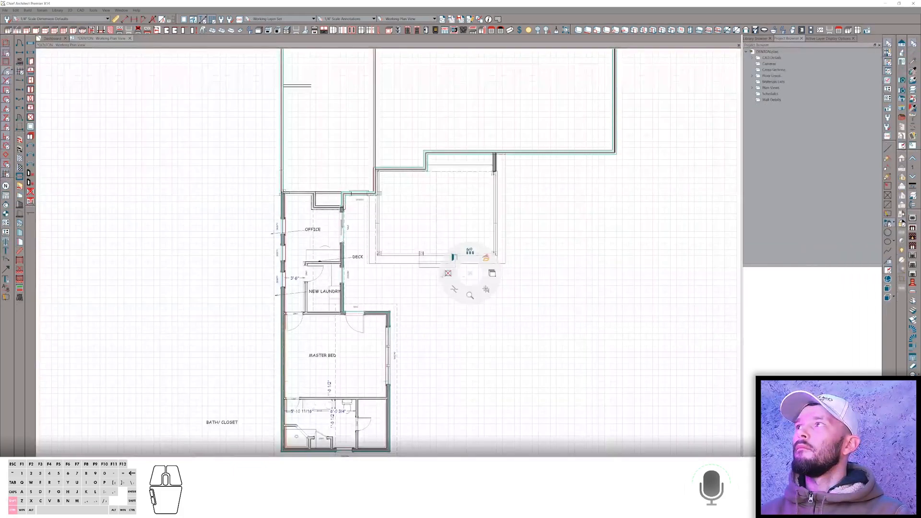
key("ctrl+w")
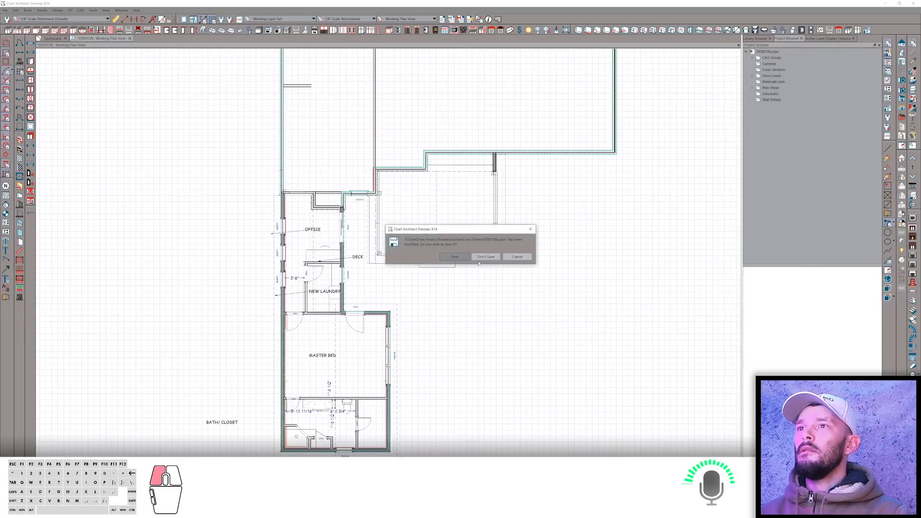
left_click(486, 257)
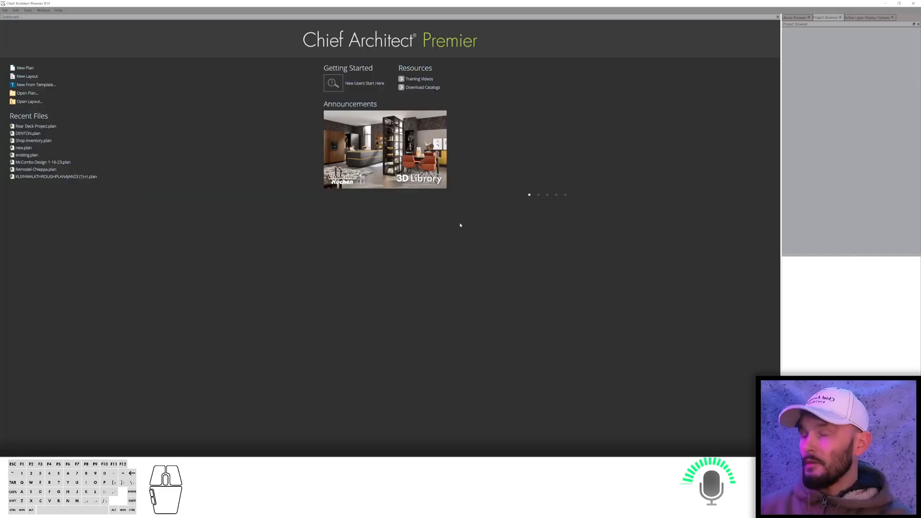
Switch to the web browser showing the ChiefTalk General Q&A forum.
key("alt+Tab")
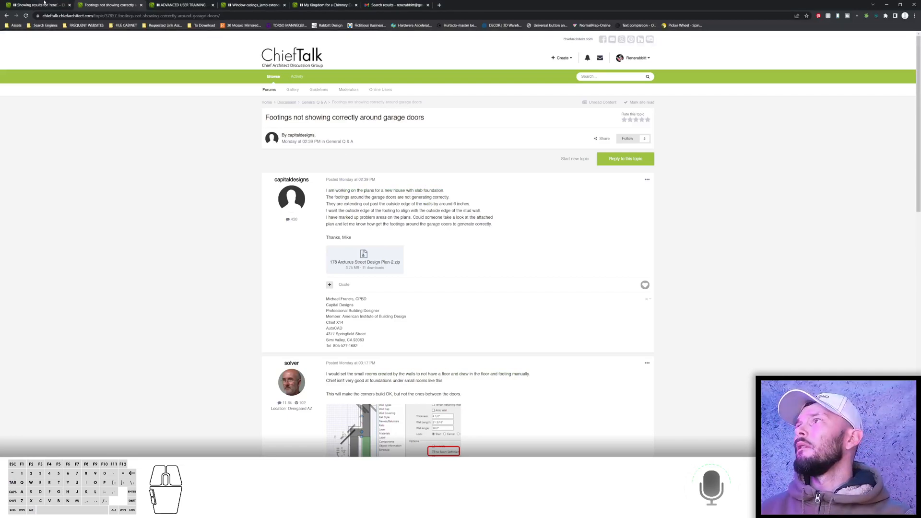
left_click(6, 18)
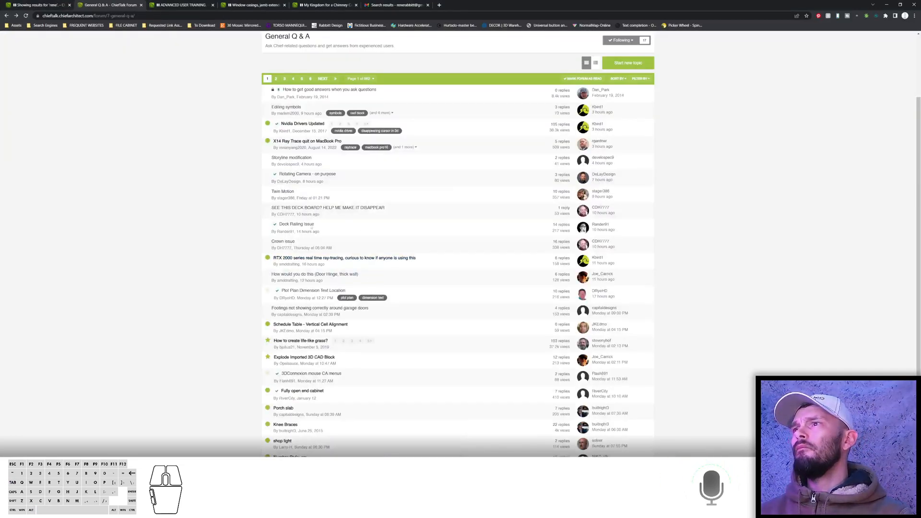
Open the forum topic "Schedule Table - Vertical Cell Alignment" and examine the posted keynote schedule image.
scroll(291, 260, "down", 1)
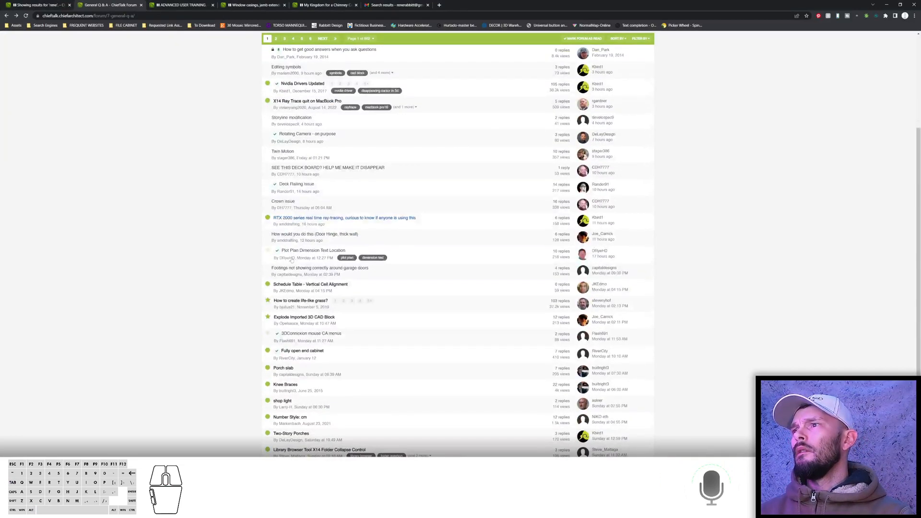
left_click(286, 285)
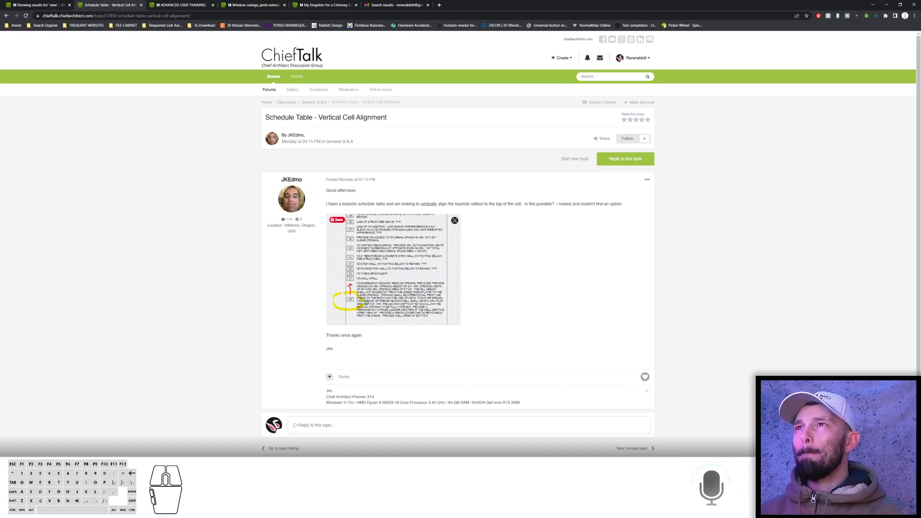
right_click(366, 302)
left_click(366, 303)
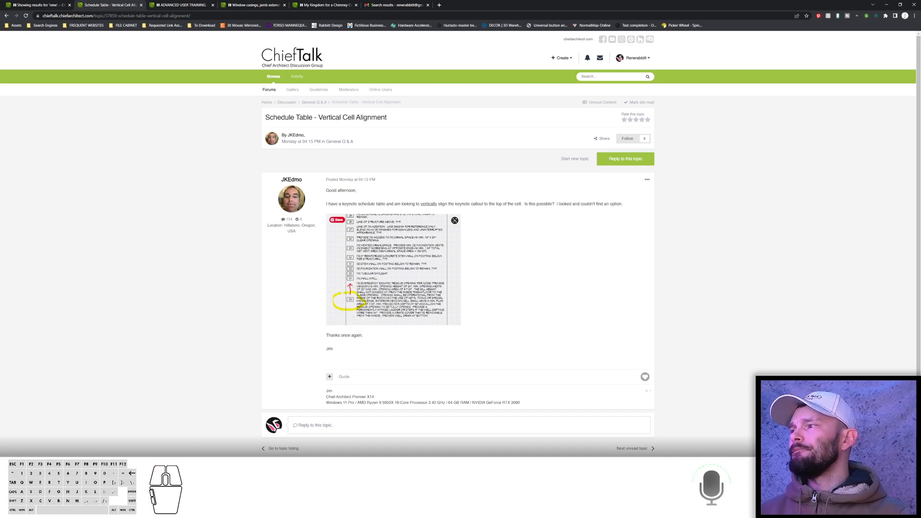
Switch to Chief Architect, start a new plan, and open the Keynotes - Floor Plan CAD detail from the project browser.
left_click(290, 509)
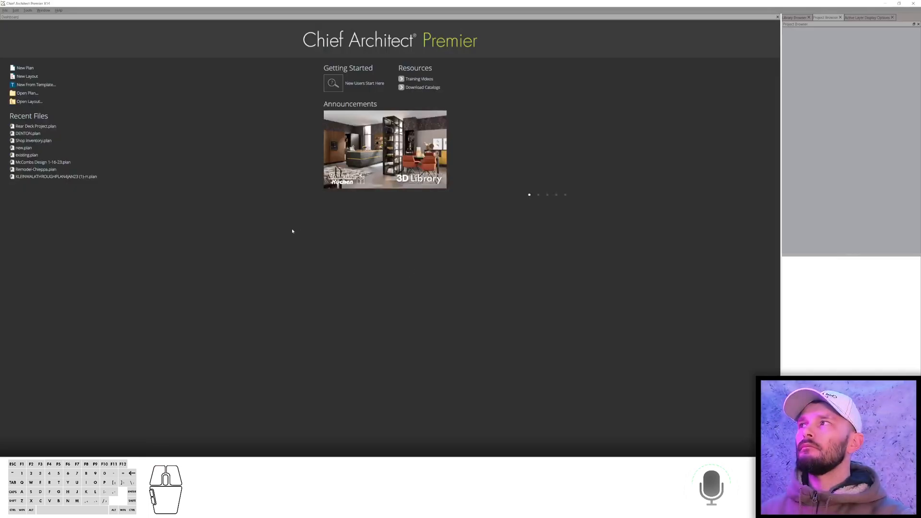
key("ctrl+n")
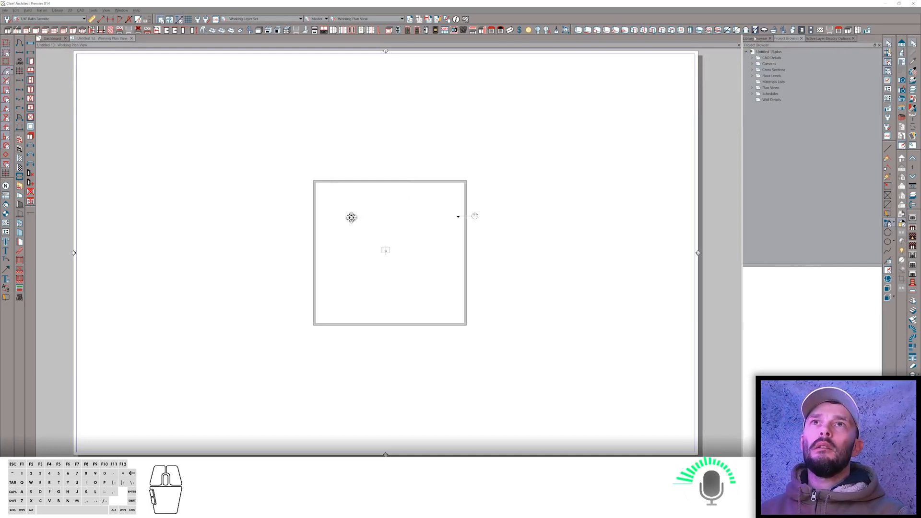
double_click(758, 57)
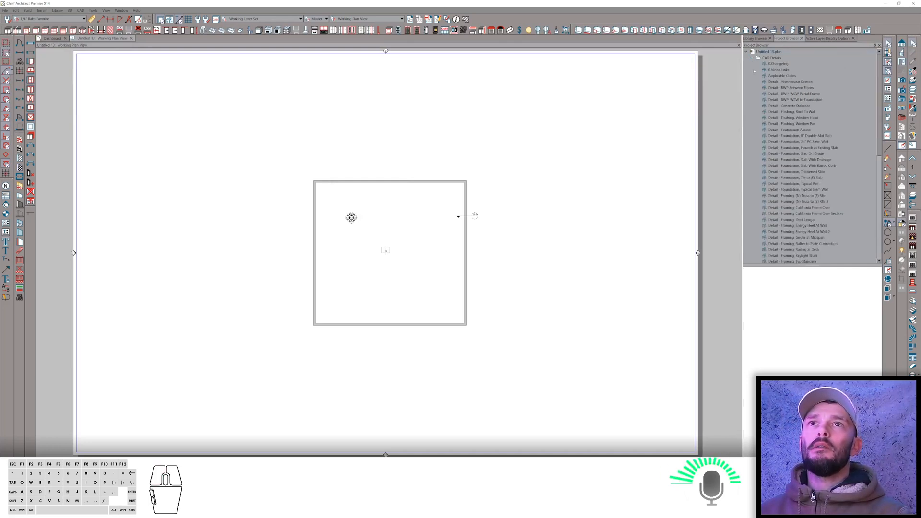
scroll(784, 194, "down", 15)
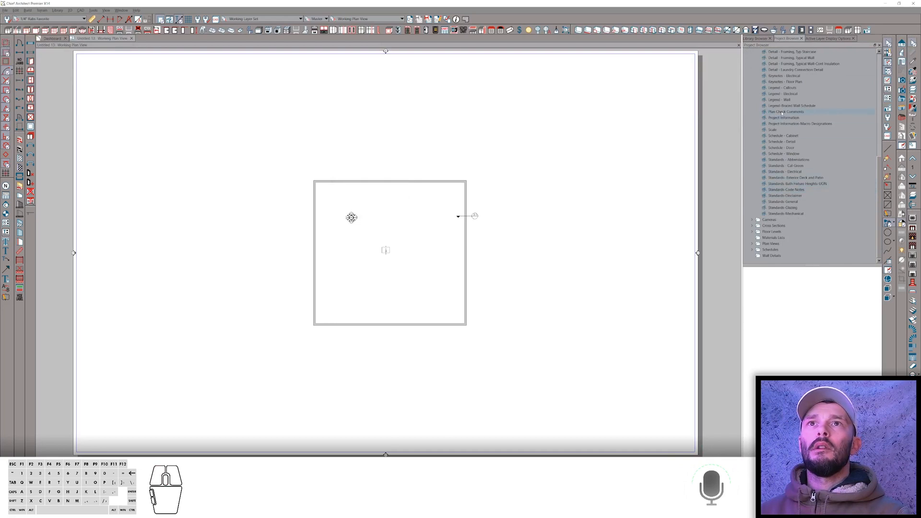
scroll(781, 101, "up", 1)
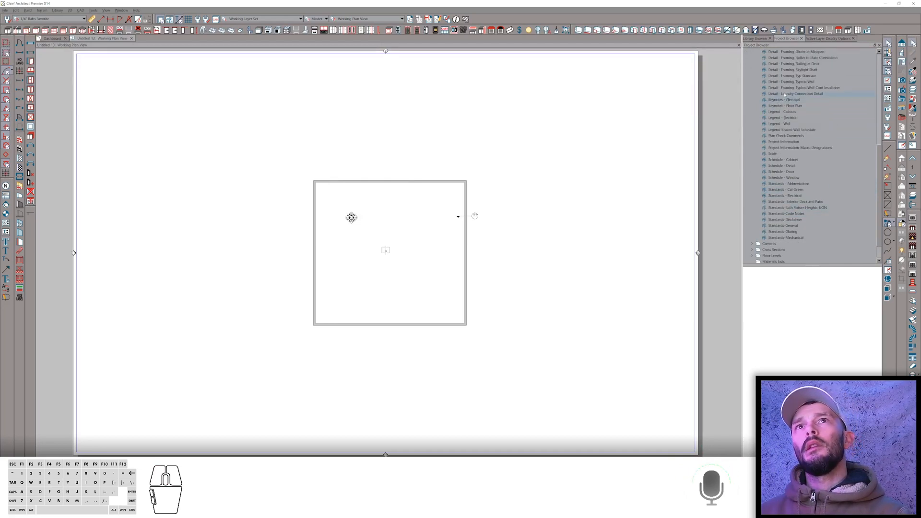
double_click(788, 106)
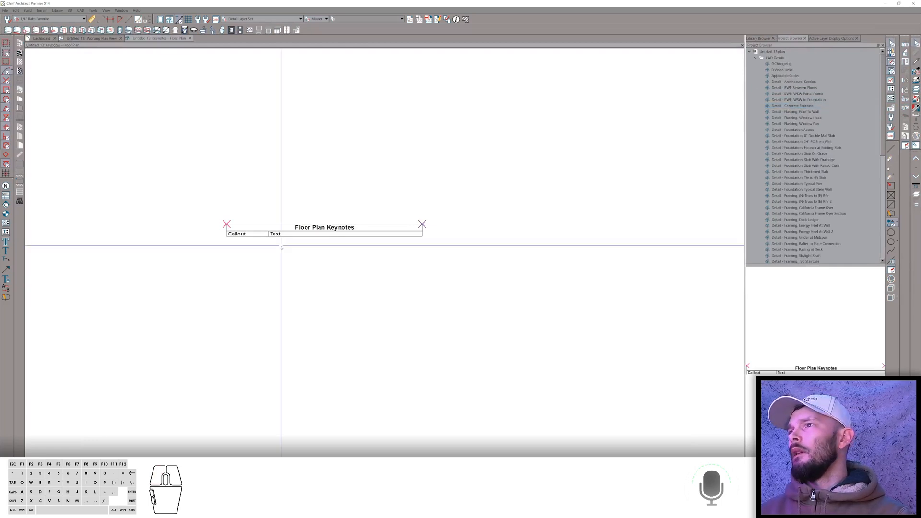
Place a floor plan keynote in the detail and give it the text "test".
right_click(282, 247, "ctrl")
left_click(281, 269)
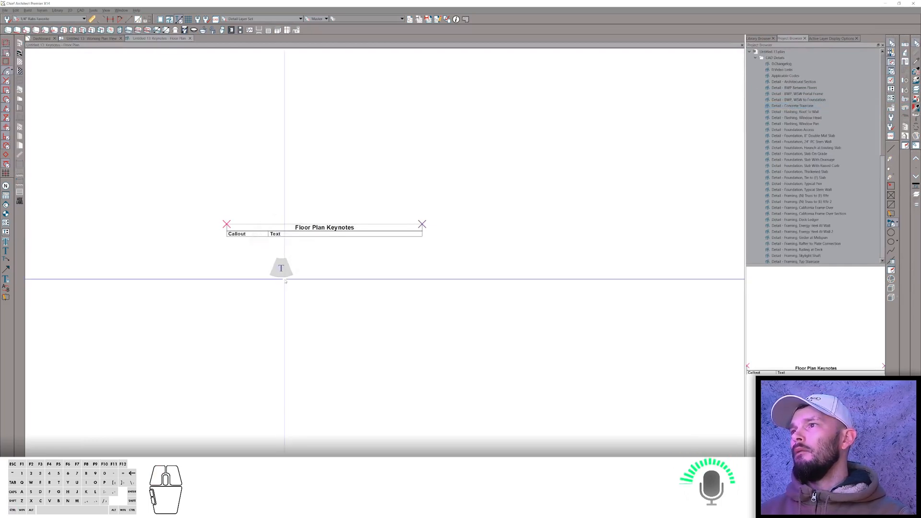
left_click(283, 278)
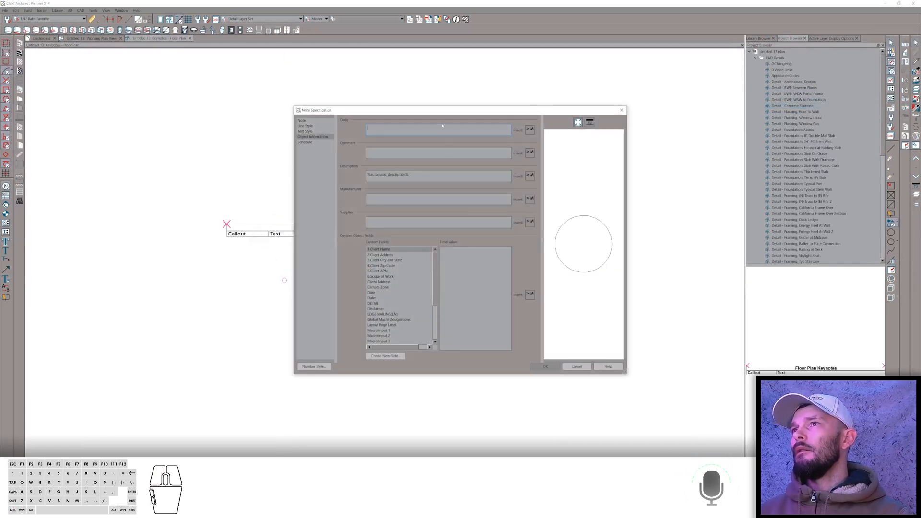
left_click(302, 121)
left_click(409, 140)
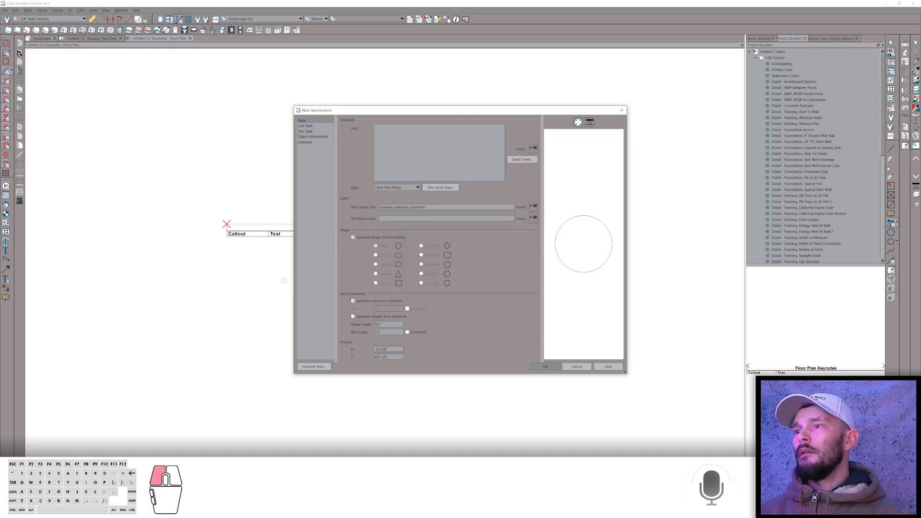
key("Return")
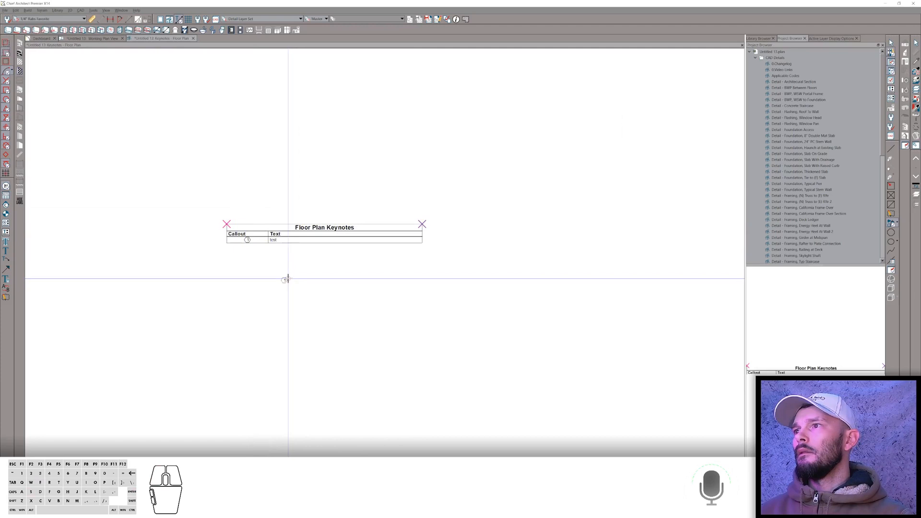
Place a second keynote with a vertical leader line and enter two lines of placeholder text.
left_click(284, 279)
left_click_drag(284, 279, 290, 351)
key("Tab")
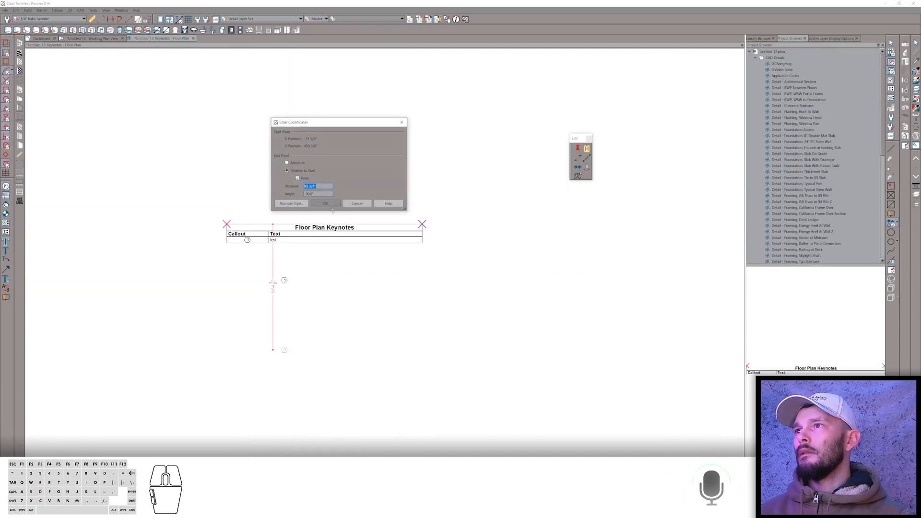
left_click(328, 206)
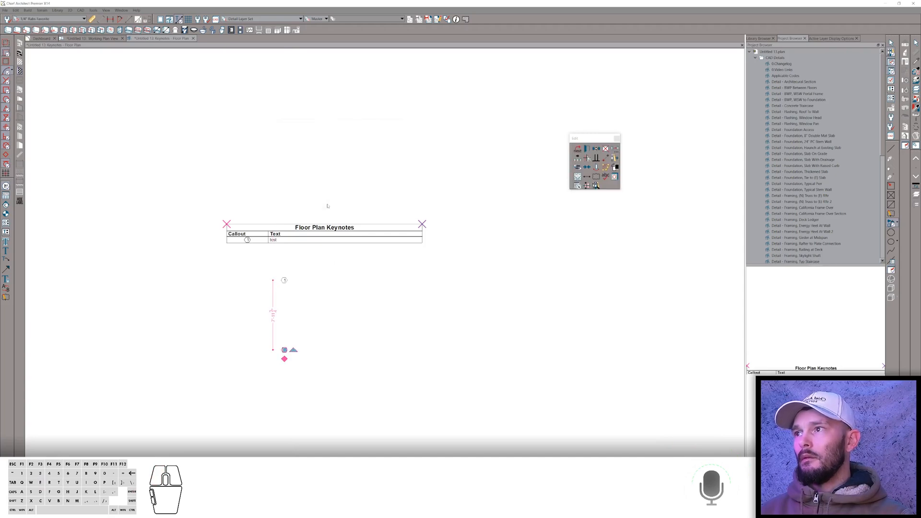
left_click_drag(394, 129, 374, 128)
type("fd")
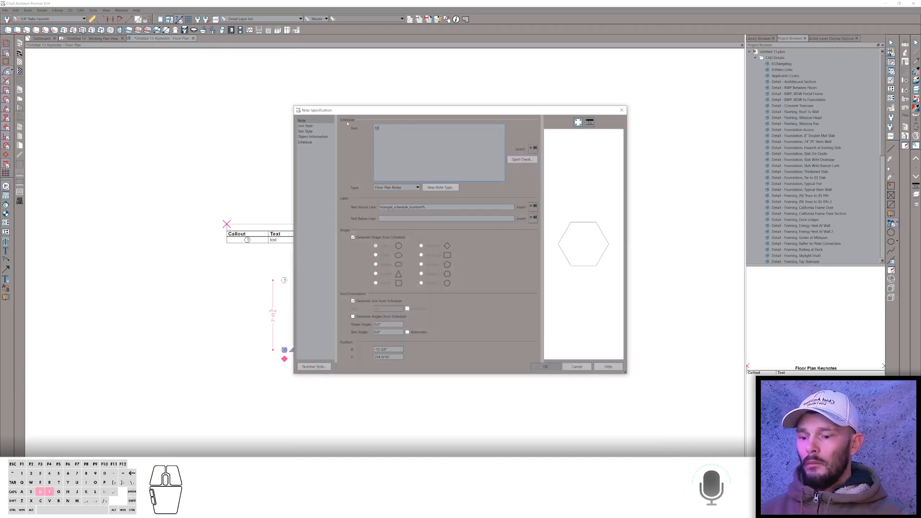
type("gs bdfygfsbdfgbsdfbgsd")
key("Return")
type("sdfbg")
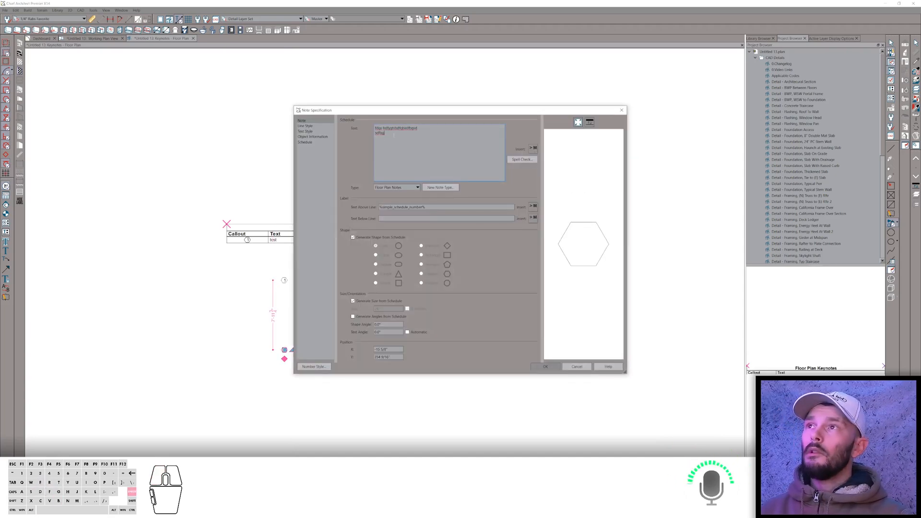
key("shift+Return")
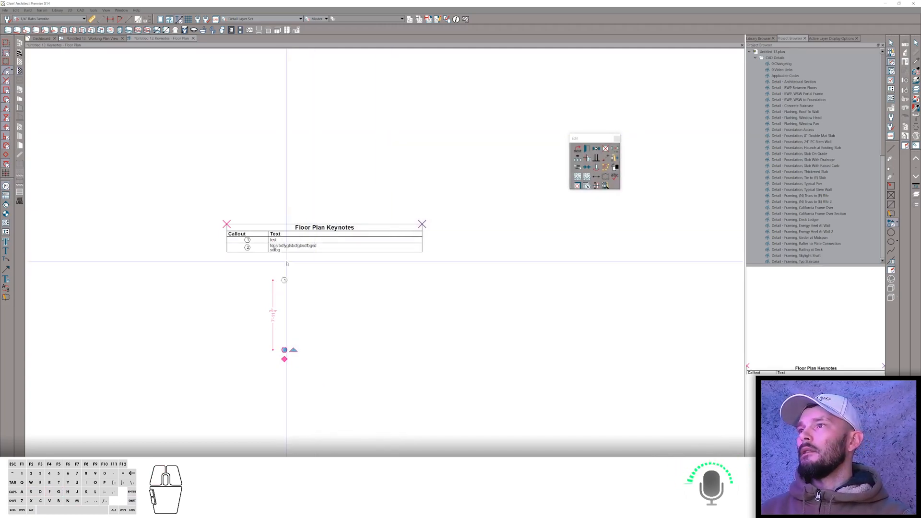
Edit the second keynote's text, adding blank lines and a third line "rvwgerwevrtgwe".
double_click(284, 350)
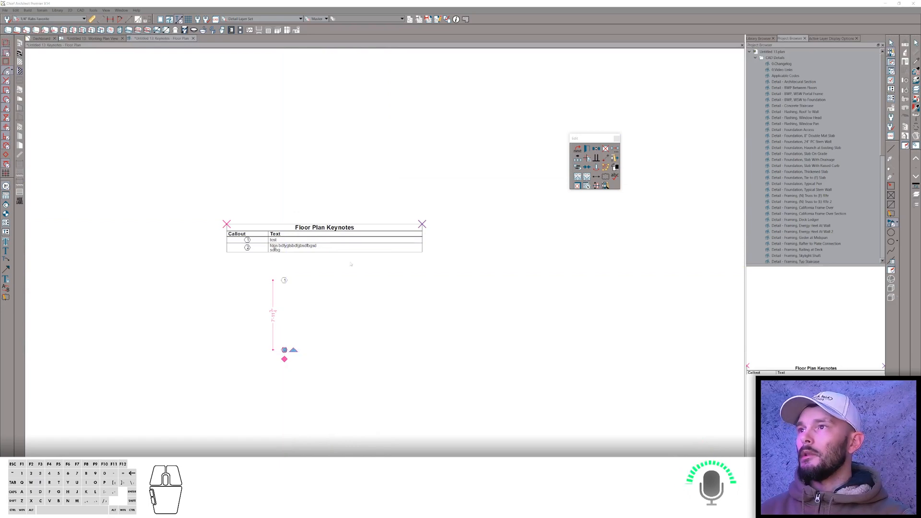
left_click(392, 143)
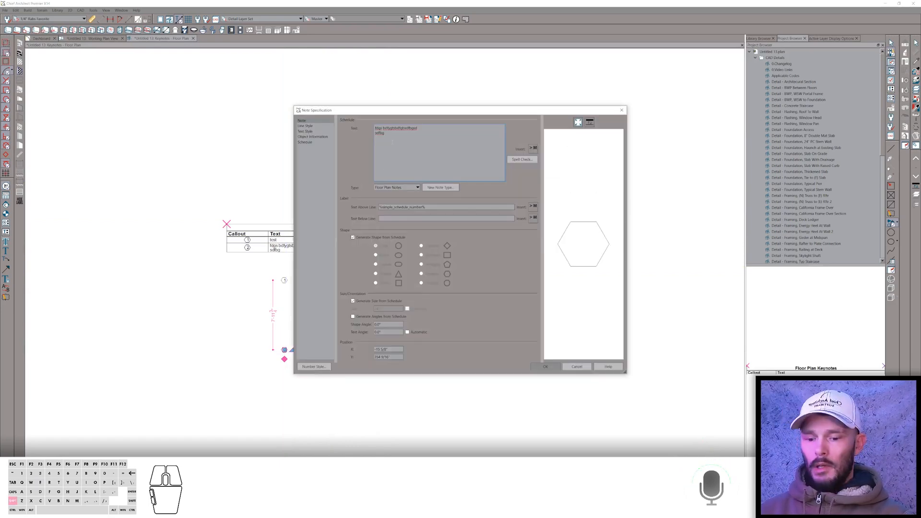
key("shift+Return")
key("shift+Return")
type("rvwgerwevrtgwe")
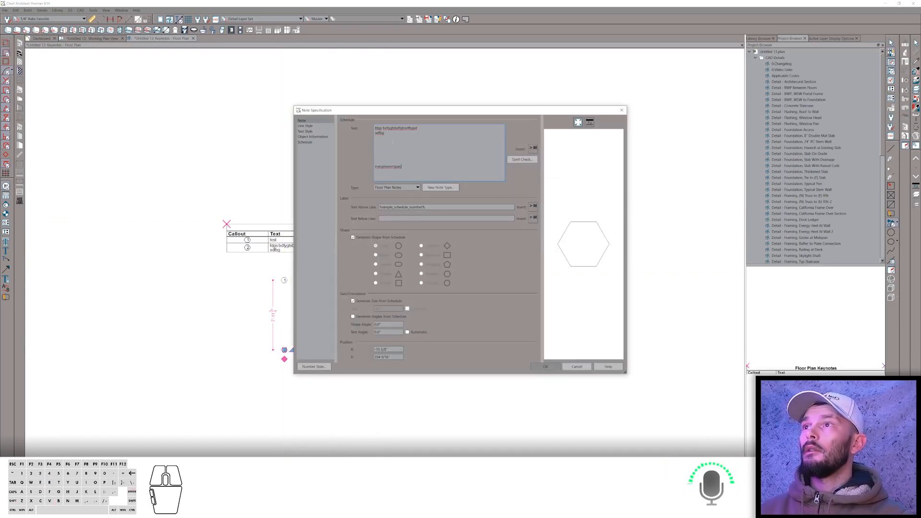
key("Return")
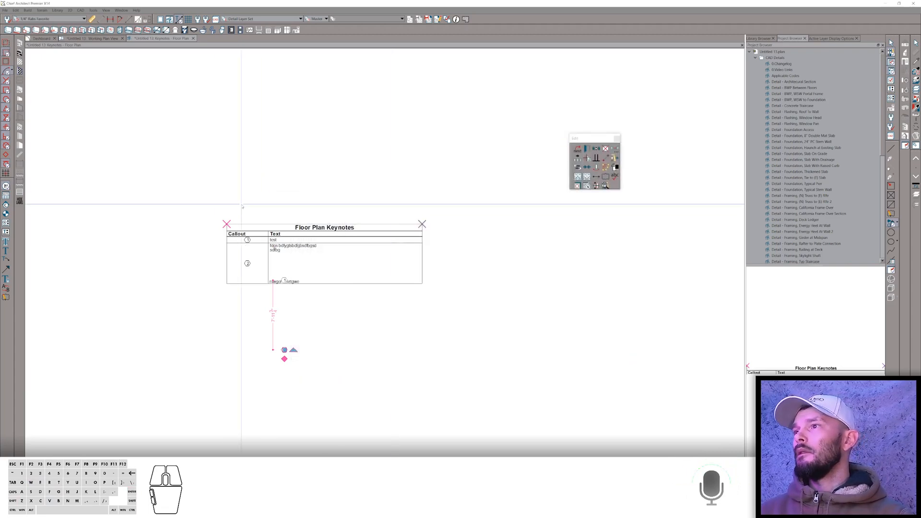
Look through the Floor Plan Keynotes schedule's specification panels for a vertical cell alignment option.
scroll(261, 286, "up", 3)
left_click(261, 285)
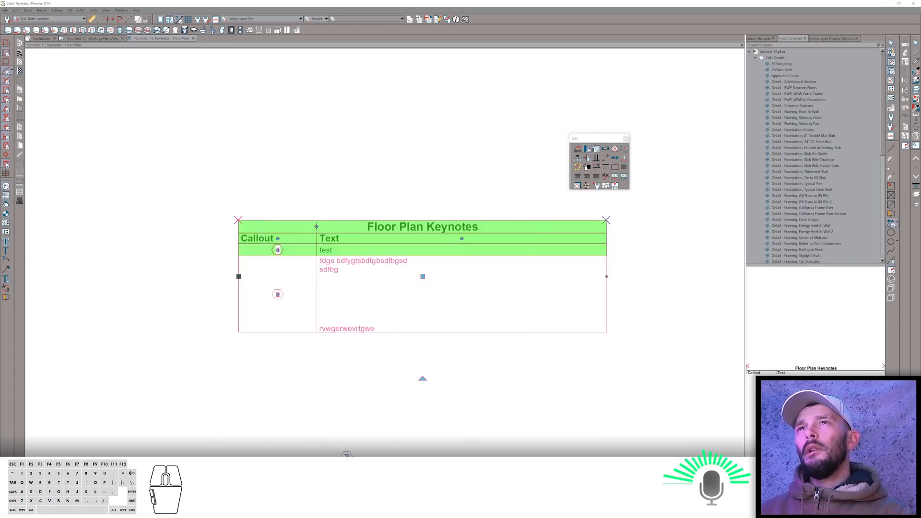
left_click(584, 150)
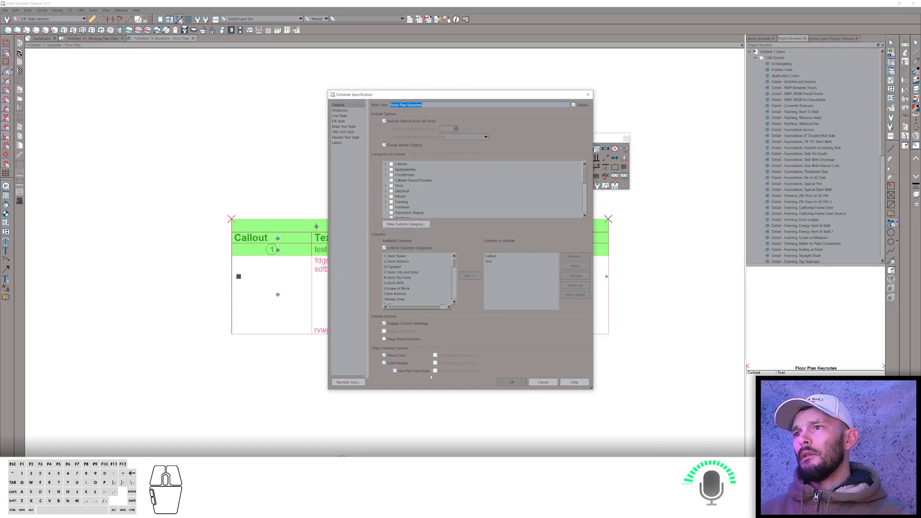
left_click(349, 111)
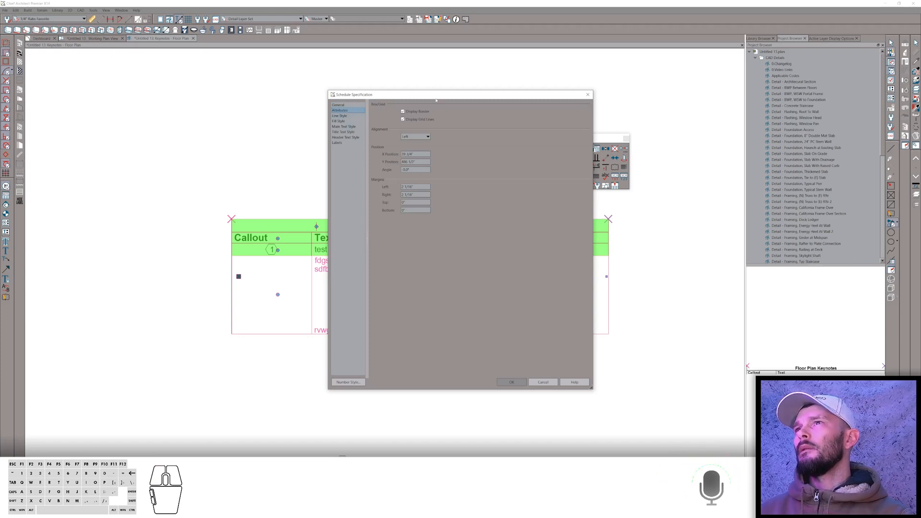
left_click_drag(436, 100, 616, 91)
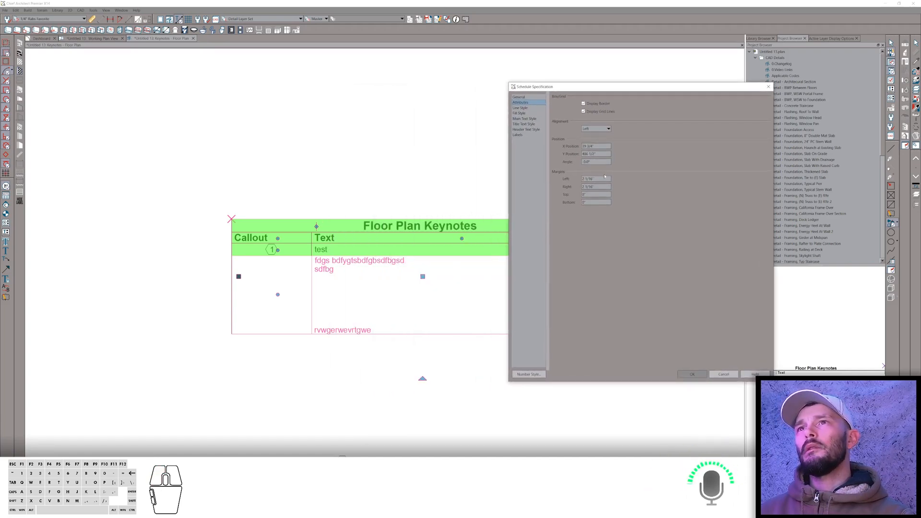
left_click(522, 108)
left_click(521, 113)
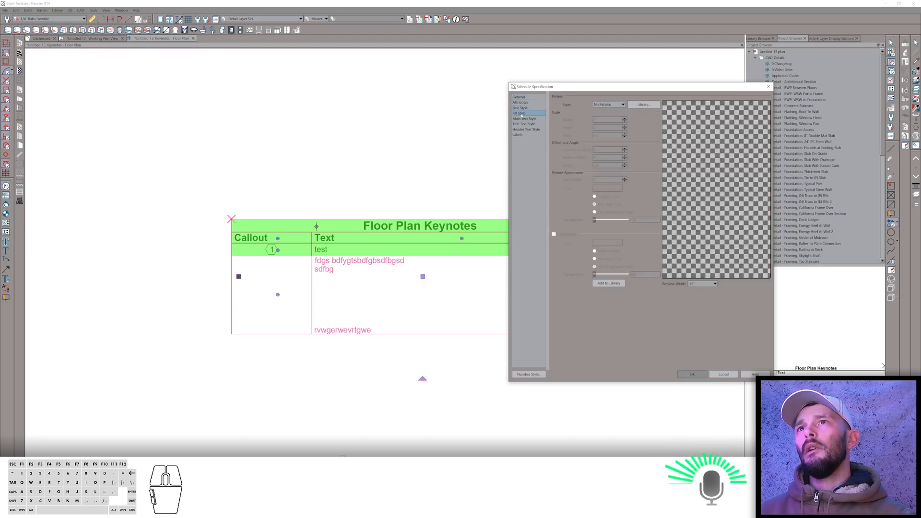
left_click(522, 119)
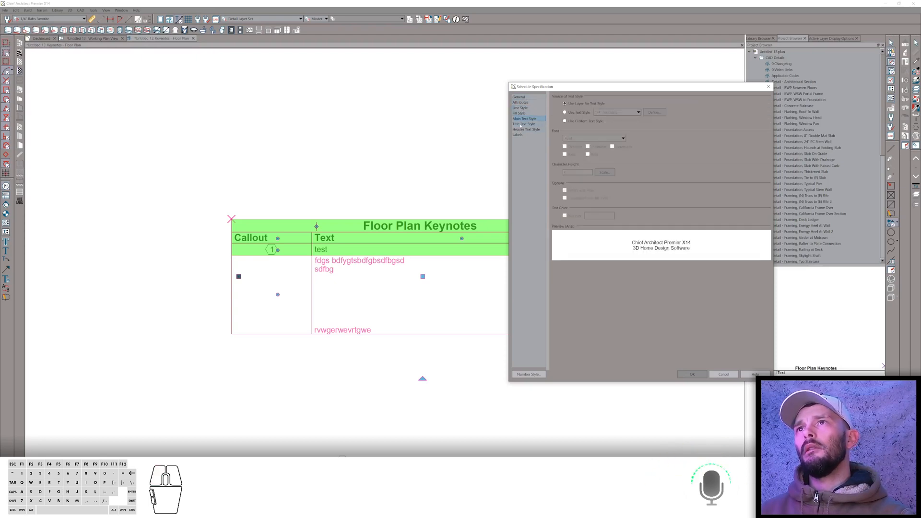
left_click(521, 125)
left_click(519, 135)
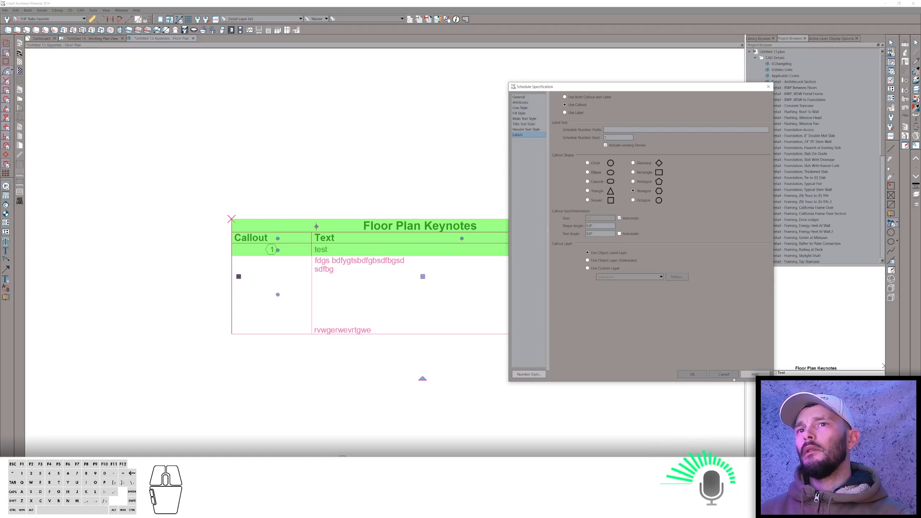
left_click(692, 374)
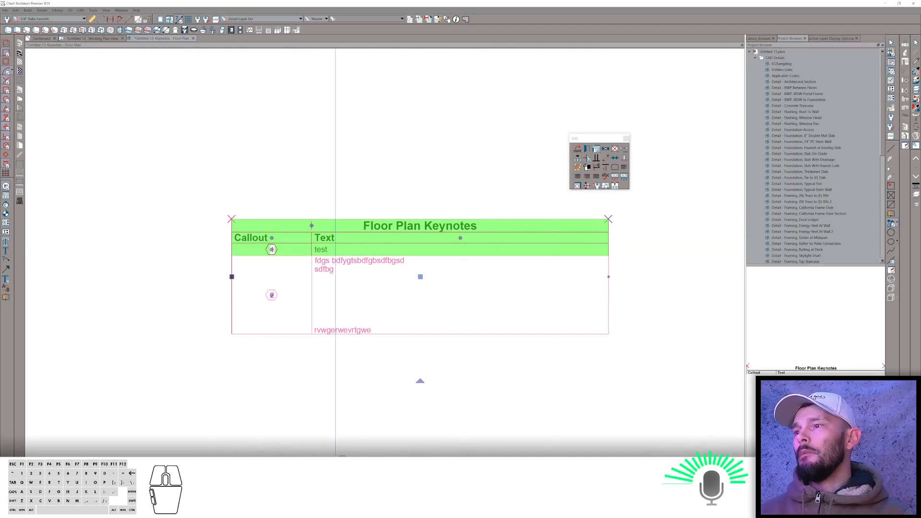
Open the second keynote's specification and create a new custom object field named "0 Example".
left_click(344, 455)
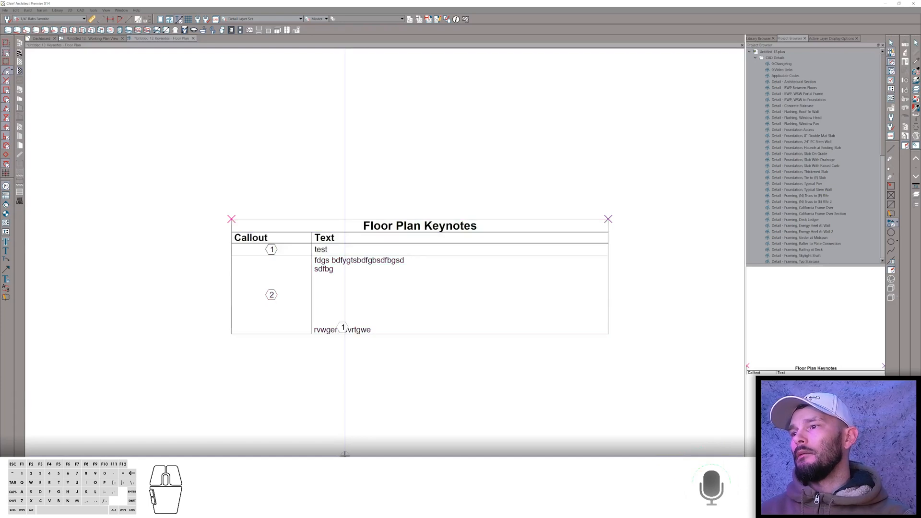
left_click(342, 457)
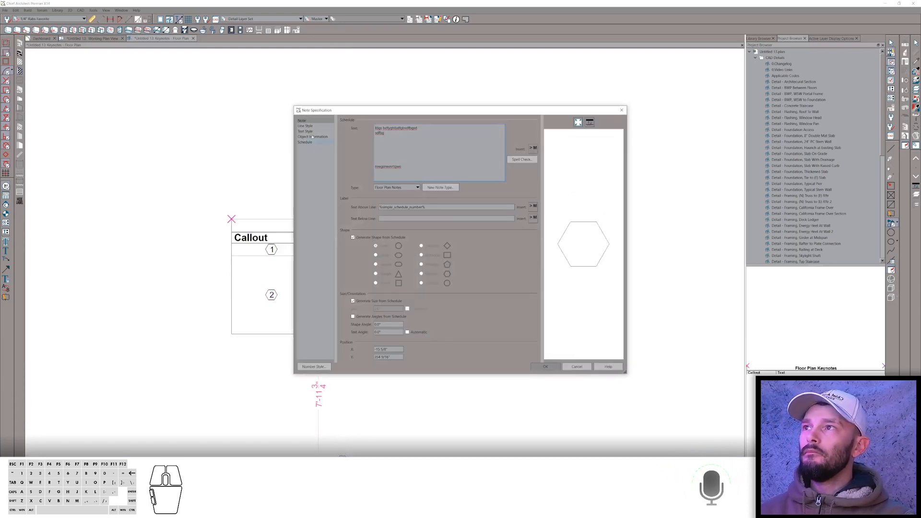
left_click(306, 142)
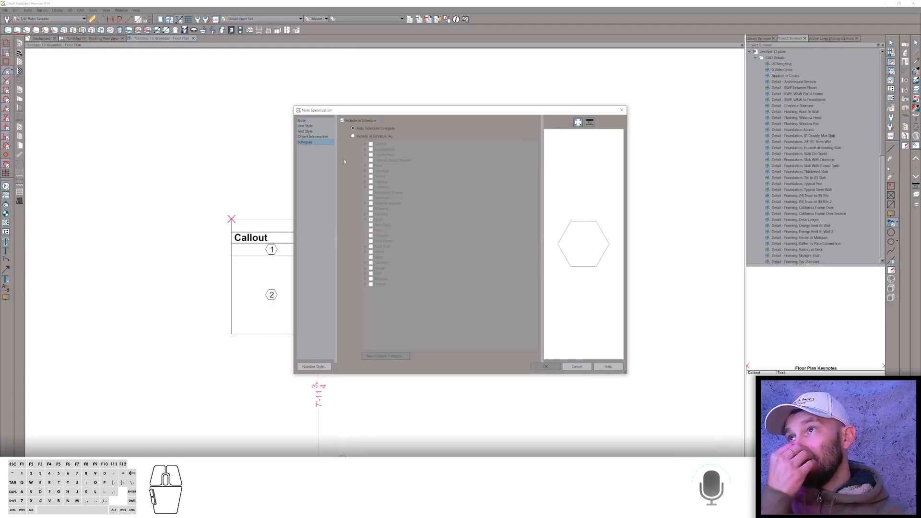
left_click(311, 131)
left_click(316, 137)
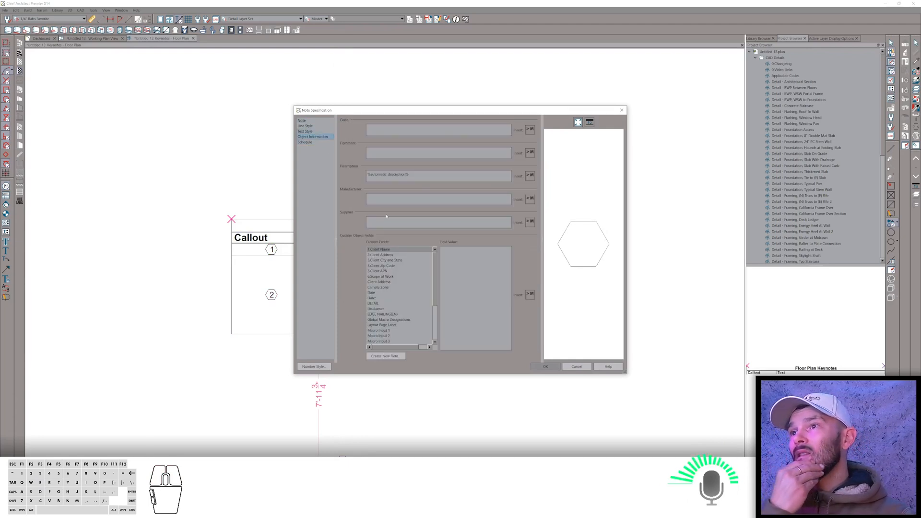
left_click(397, 357)
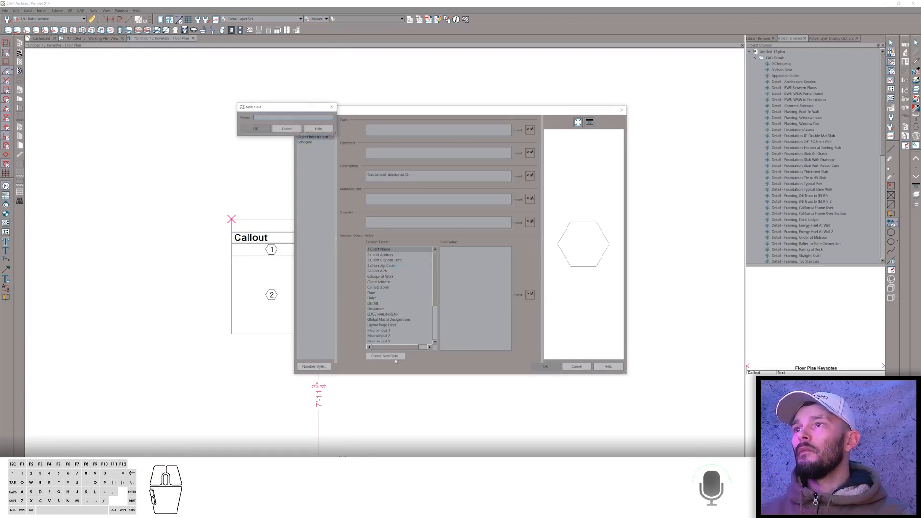
type("0 Example")
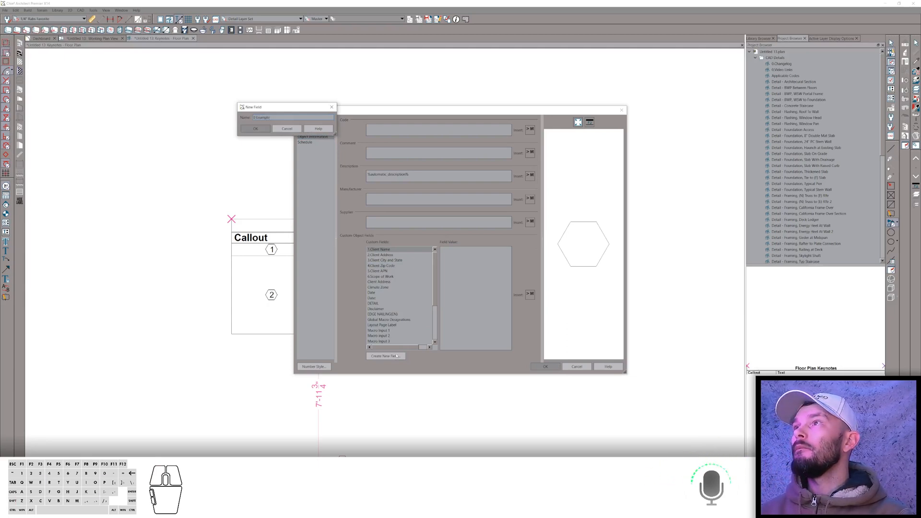
key("Return")
left_click(463, 253)
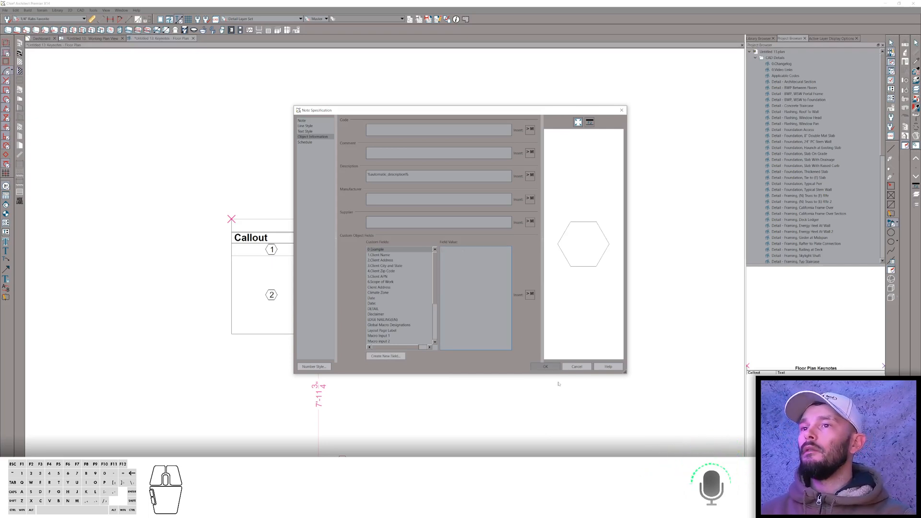
left_click(547, 367)
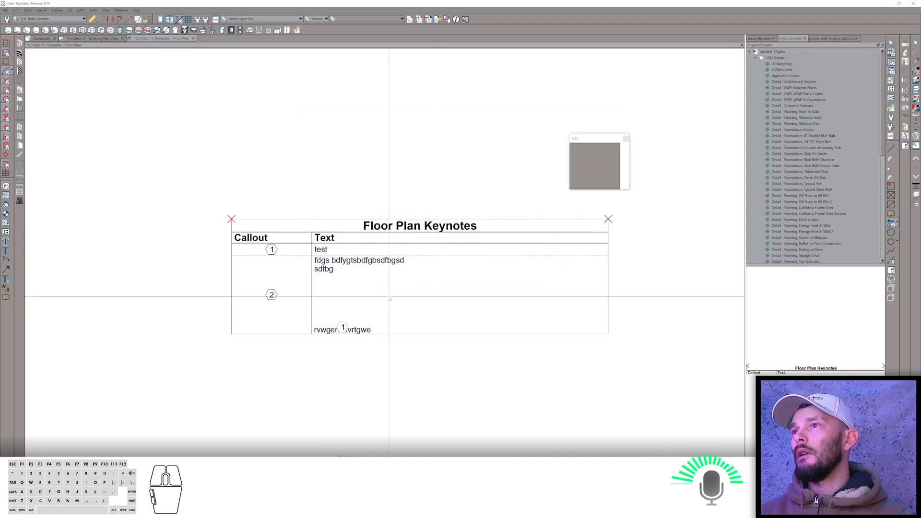
In the keynote schedule's specification, remove the Callout column and add the "0 Example" column as the first column.
double_click(374, 287)
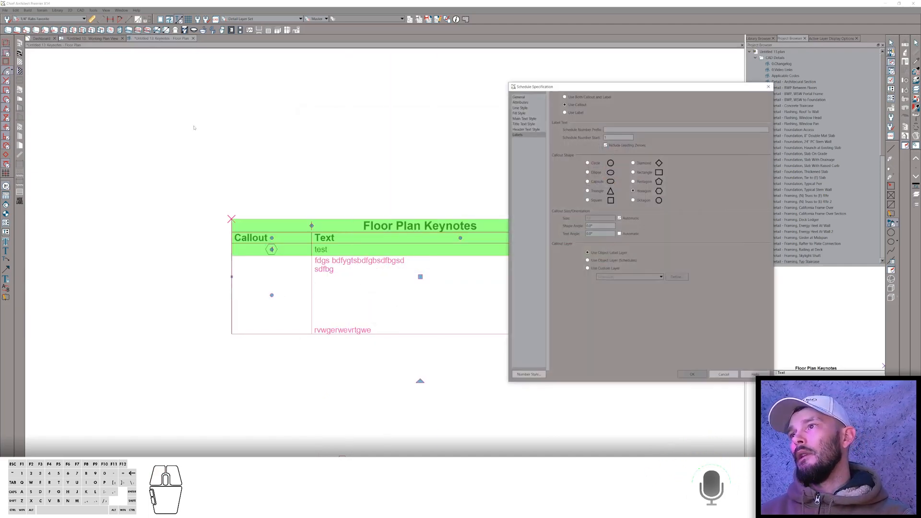
left_click(518, 97)
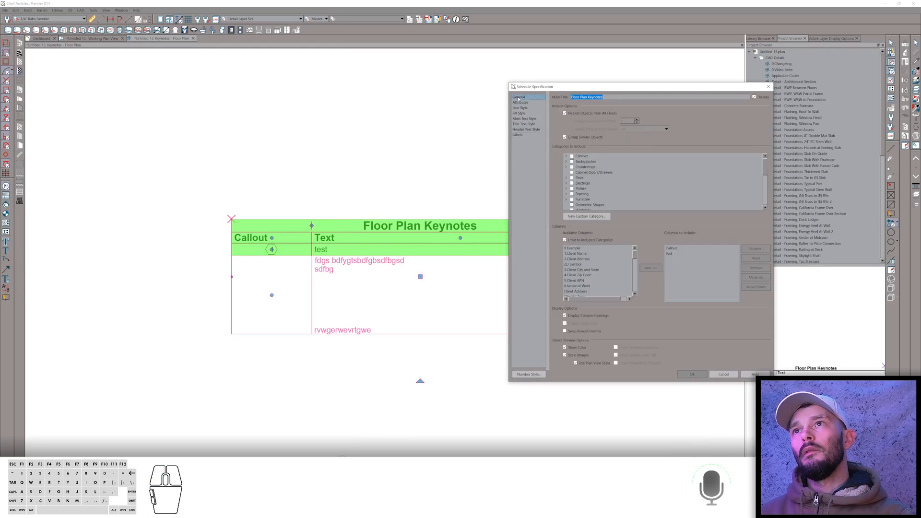
left_click(684, 249)
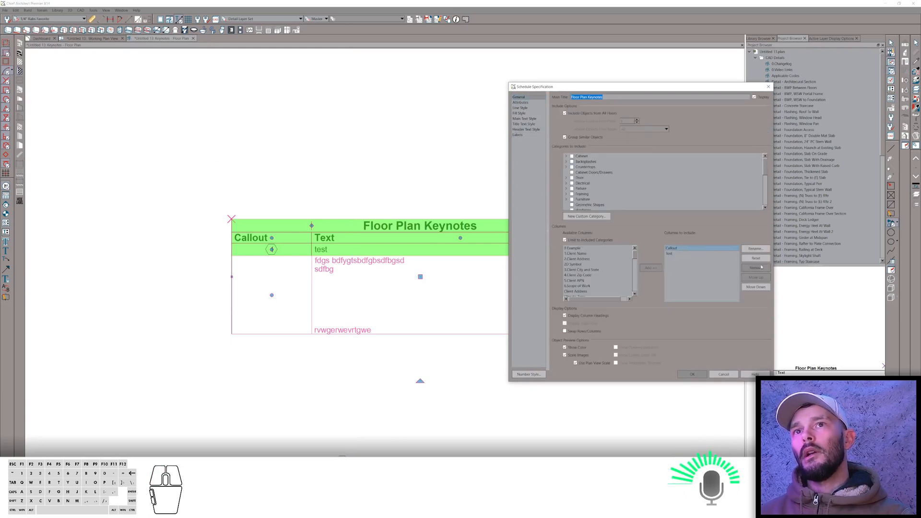
left_click(760, 268)
scroll(595, 278, "down", 10)
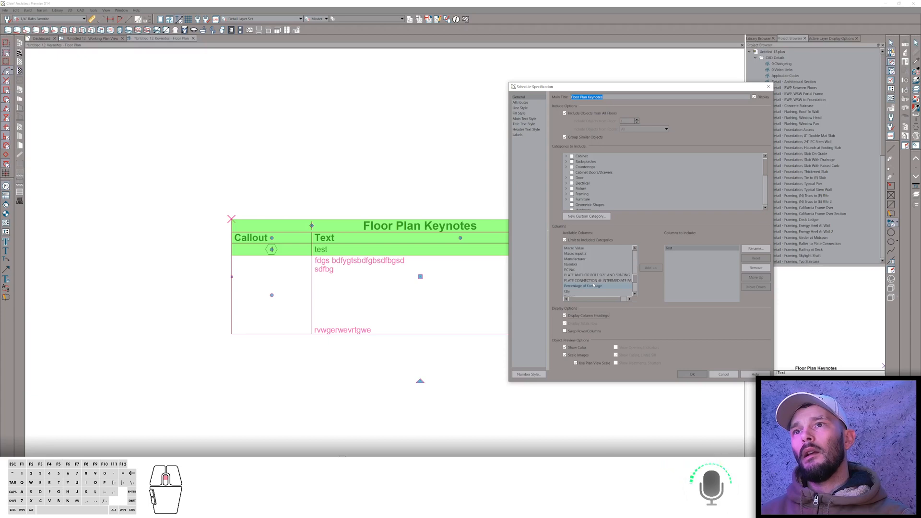
scroll(593, 285, "up", 10)
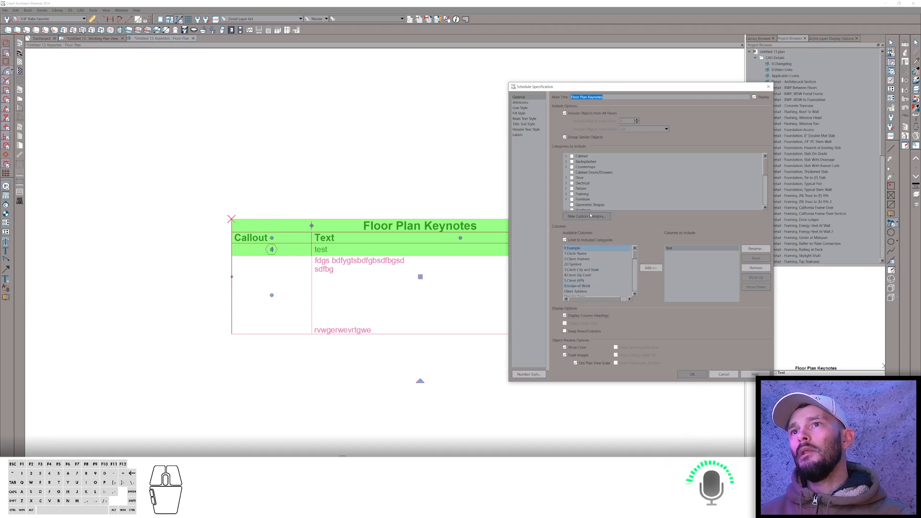
left_click(650, 268)
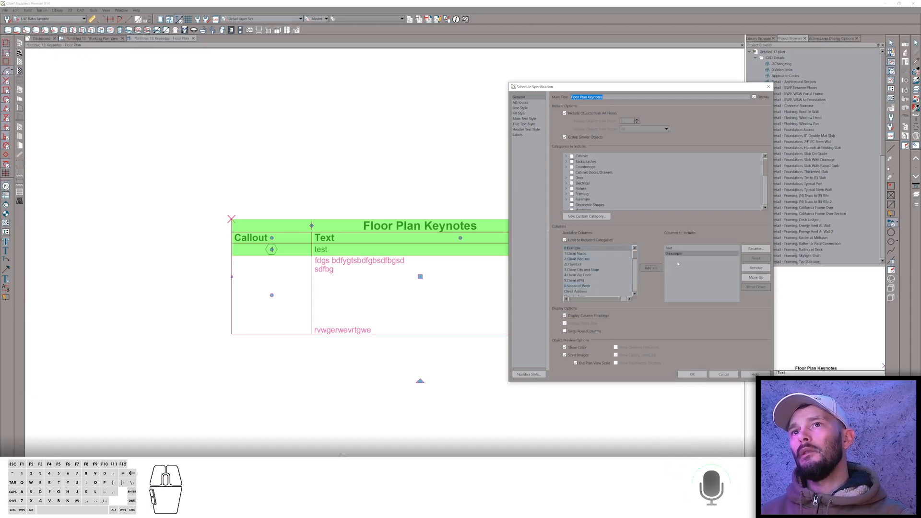
left_click(756, 278)
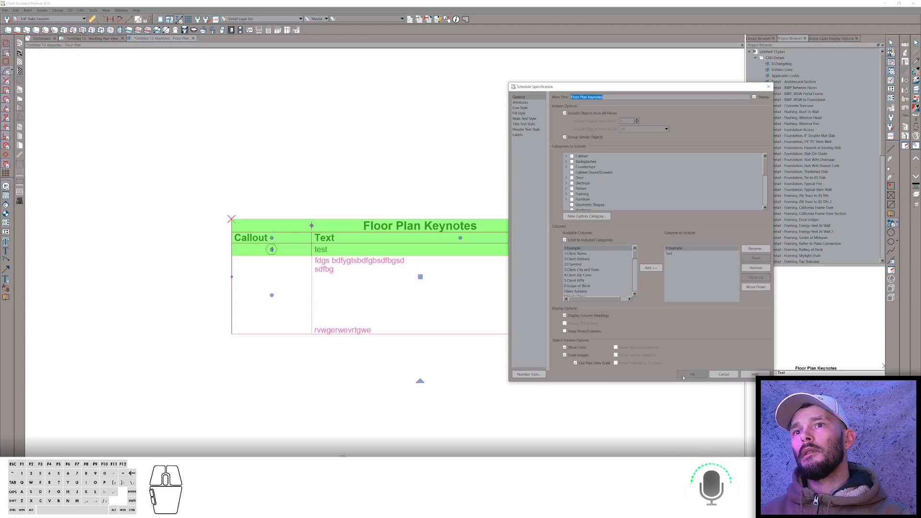
left_click(687, 375)
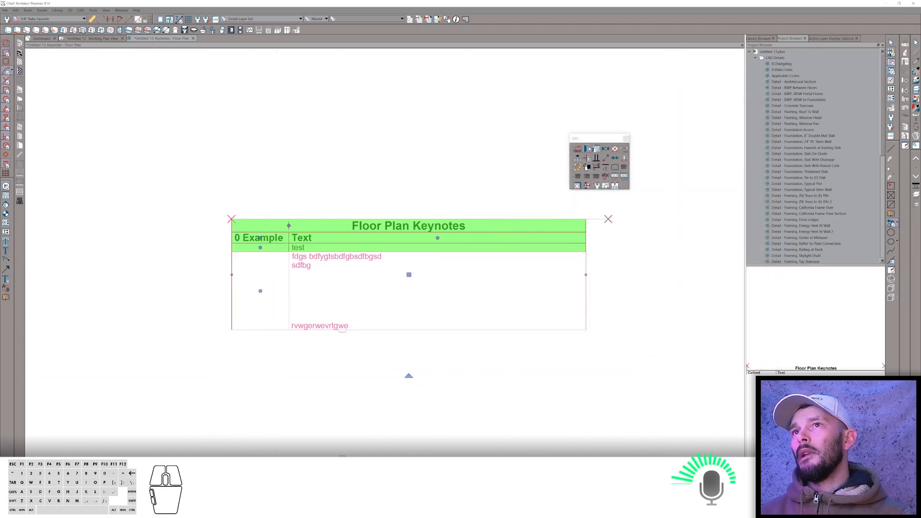
Rename the schedule's "0 Example" column to "Callout".
left_click(588, 149)
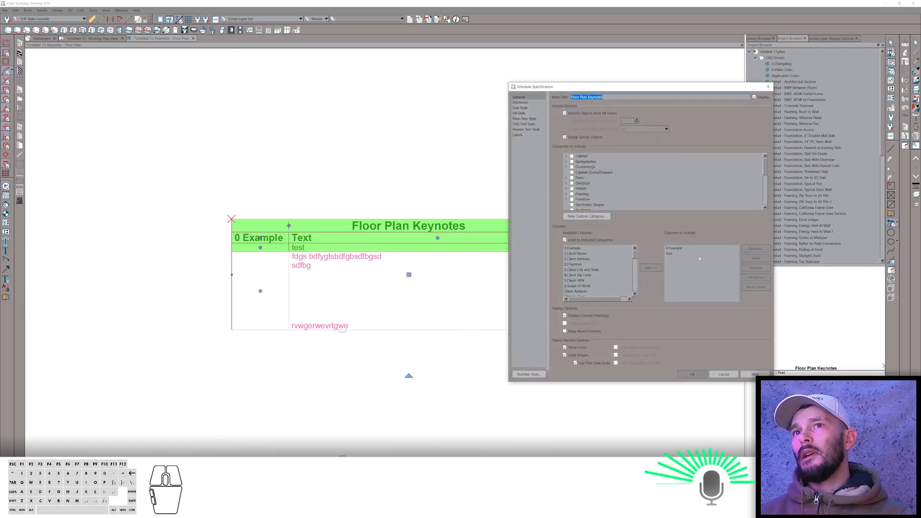
left_click(691, 248)
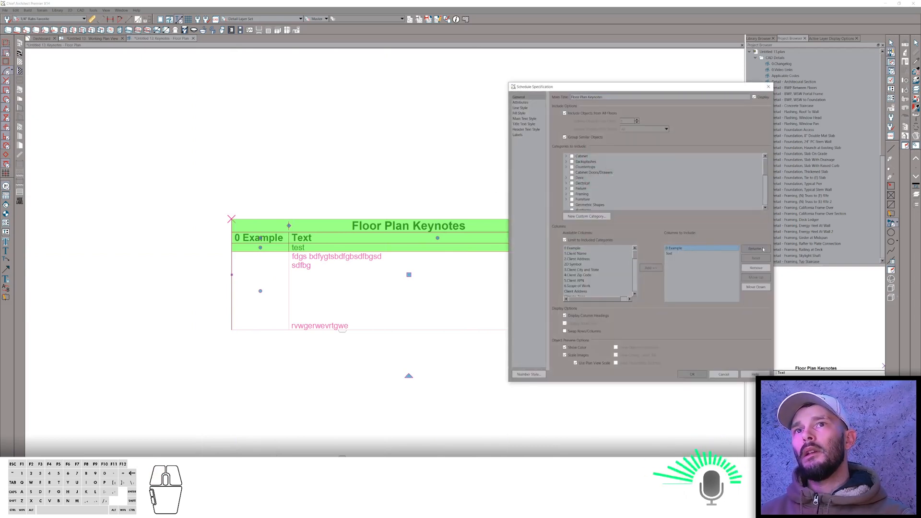
left_click(755, 249)
type("Callout")
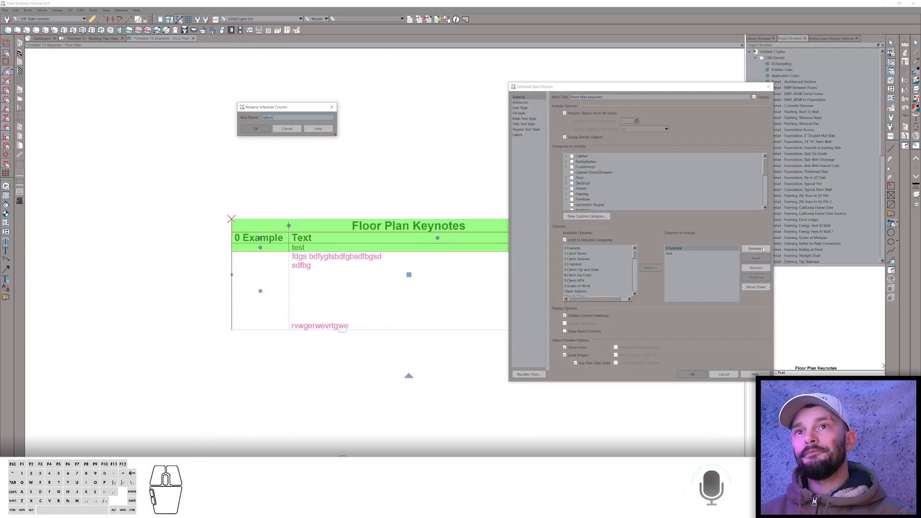
key("Return")
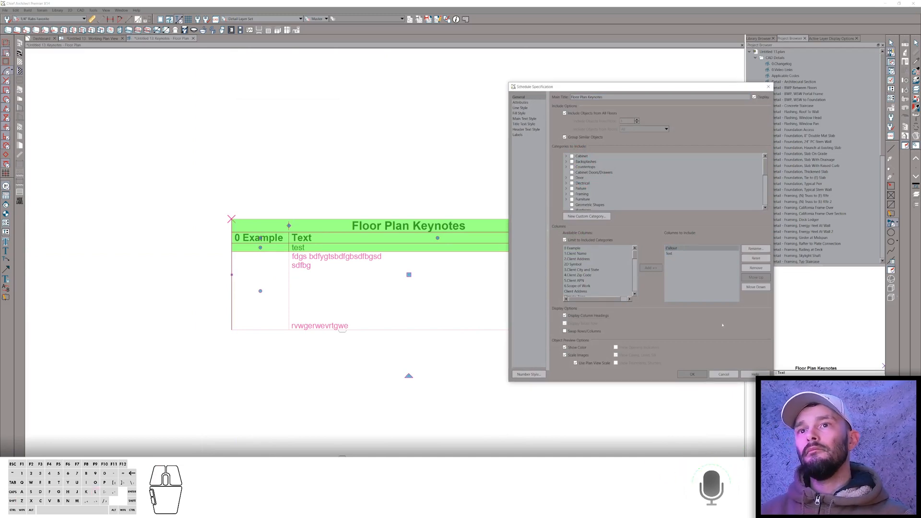
left_click(692, 374)
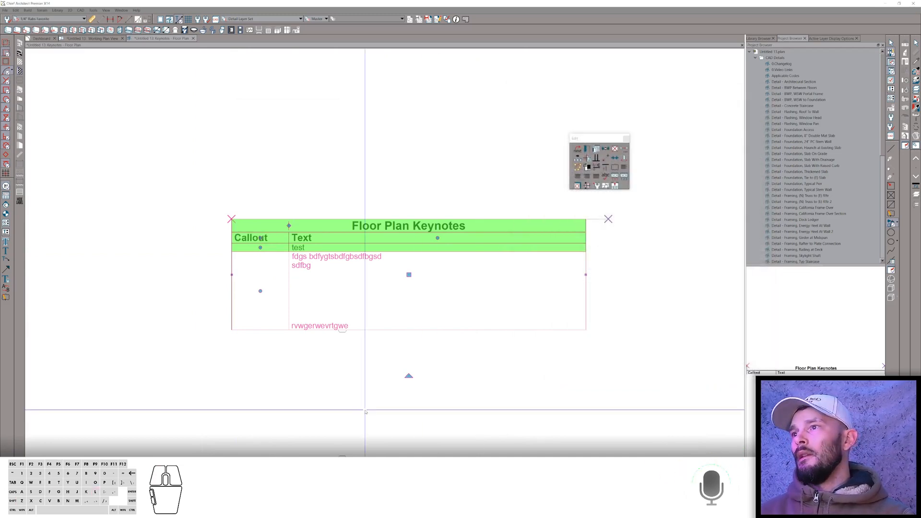
Drag both keynote callouts up into the schedule's Callout column.
left_click(342, 328)
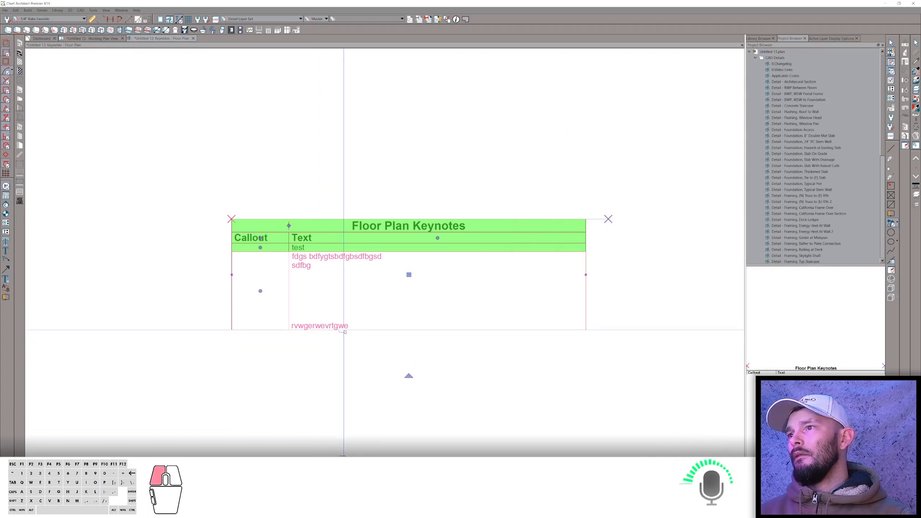
mouse_move(344, 328)
left_mouse_down()
mouse_move(319, 257)
mouse_move(259, 260)
mouse_move(259, 247)
left_mouse_up()
scroll(349, 212, "down", 3)
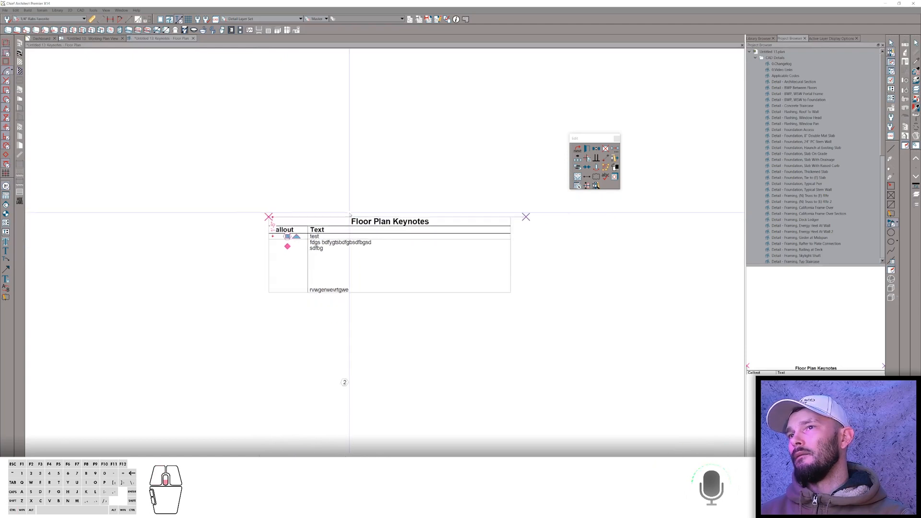
scroll(309, 243, "up", 1)
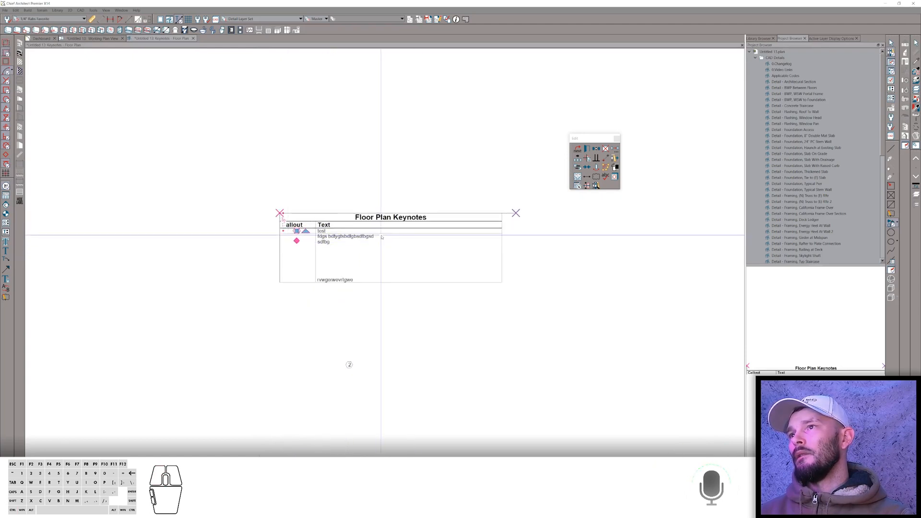
left_click(382, 284)
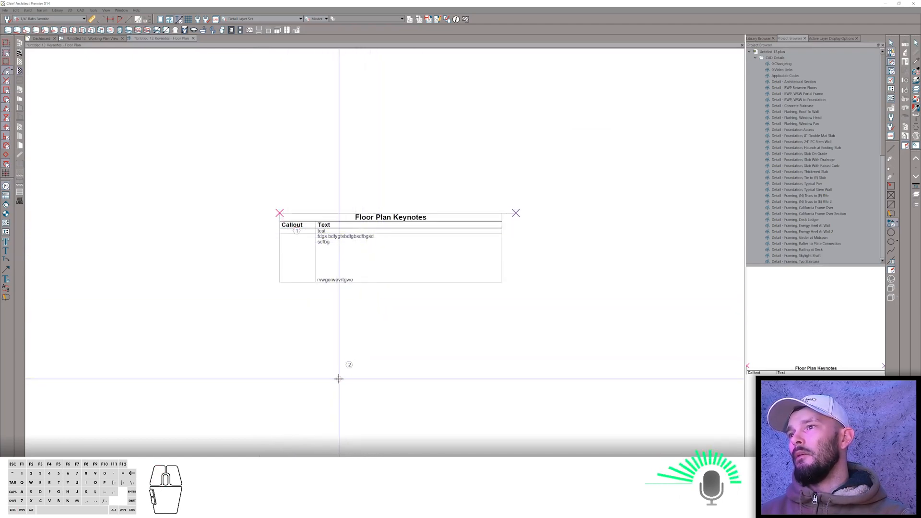
right_click(348, 364)
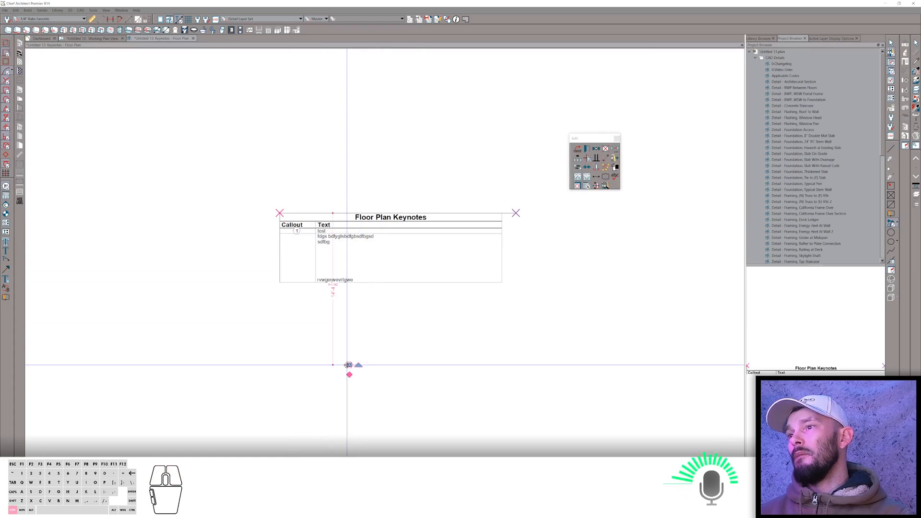
mouse_move(349, 365)
left_mouse_down()
mouse_move(304, 282)
mouse_move(297, 239)
left_mouse_up()
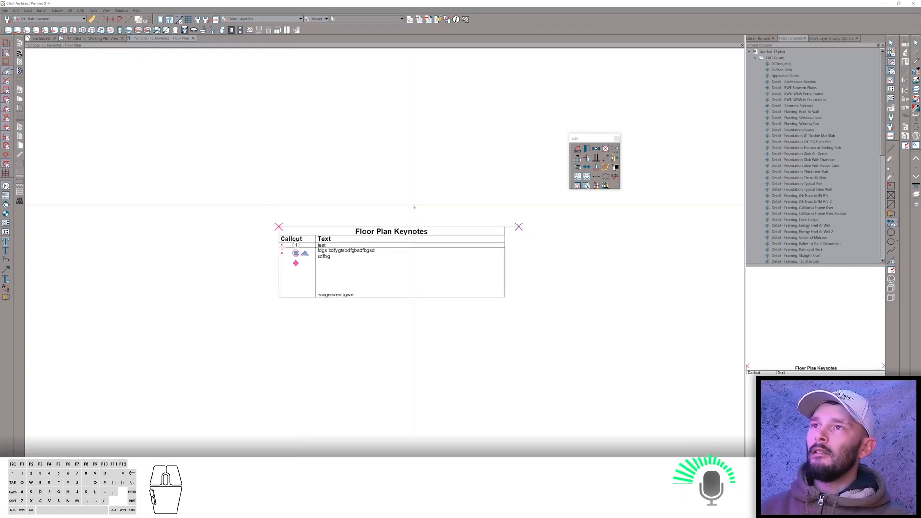
scroll(413, 205, "up", 1)
scroll(413, 205, "down", 1)
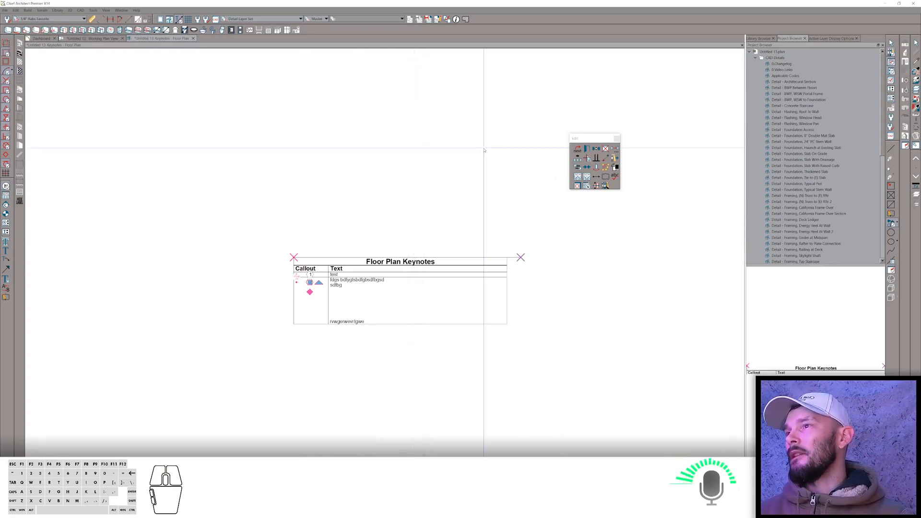
Switch to the browser and open the "How to create life-like grass?" ChiefTalk thread, browsing through its pages.
key("alt+Tab")
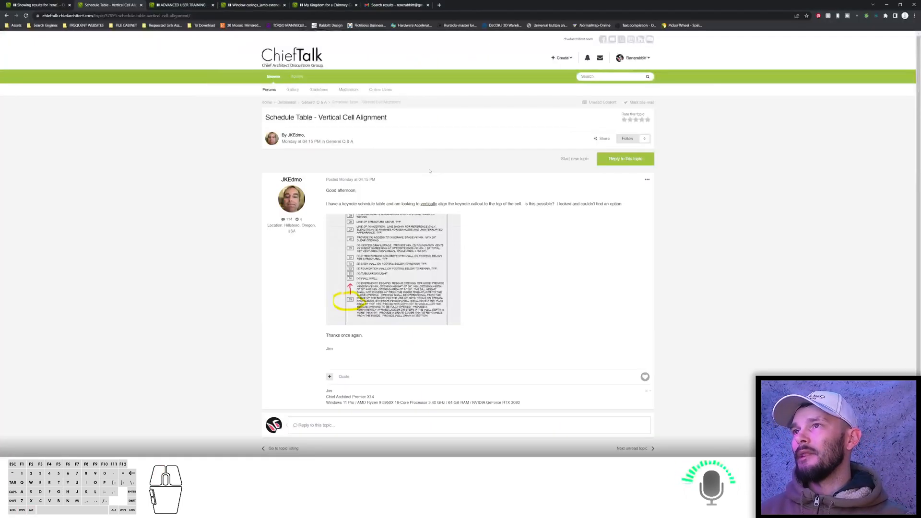
left_click(6, 15)
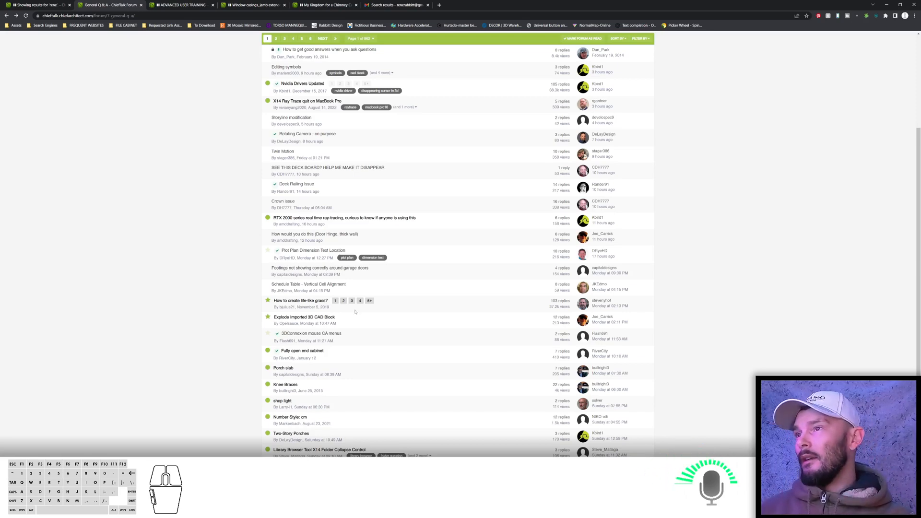
left_click(369, 301)
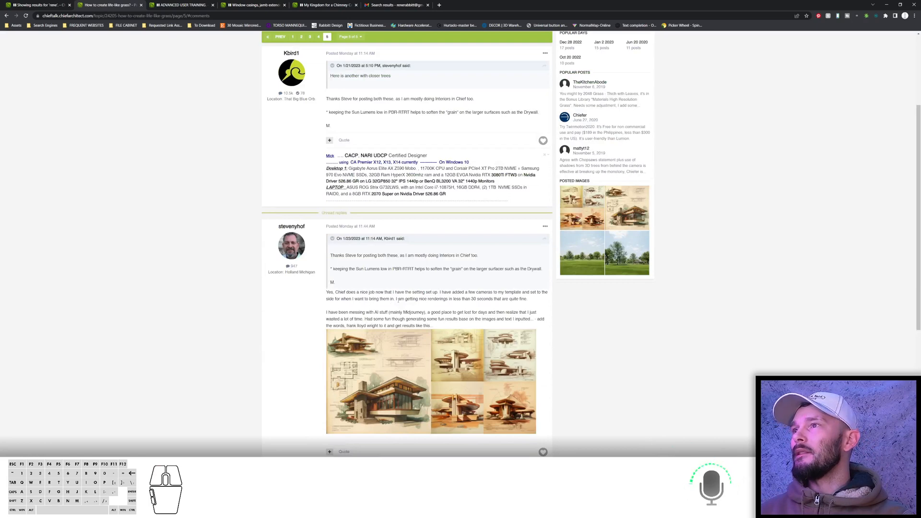
scroll(398, 301, "up", 3)
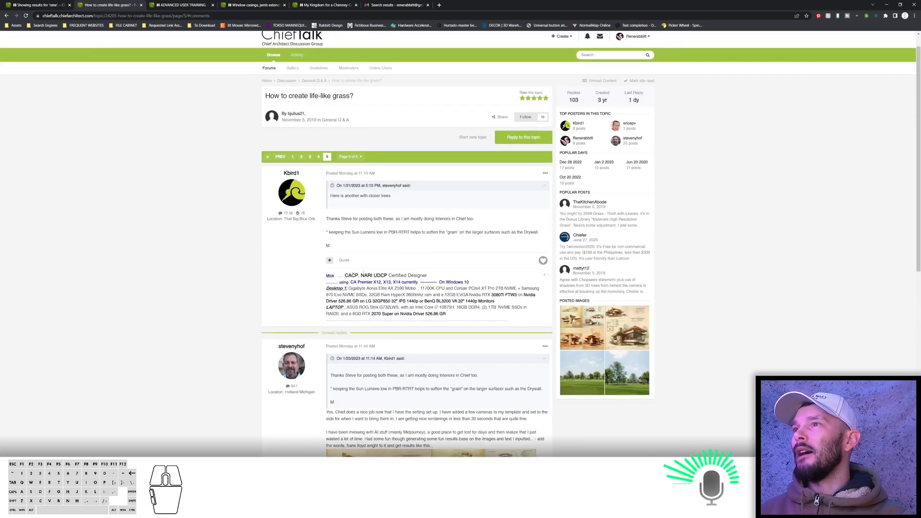
scroll(388, 242, "down", 5)
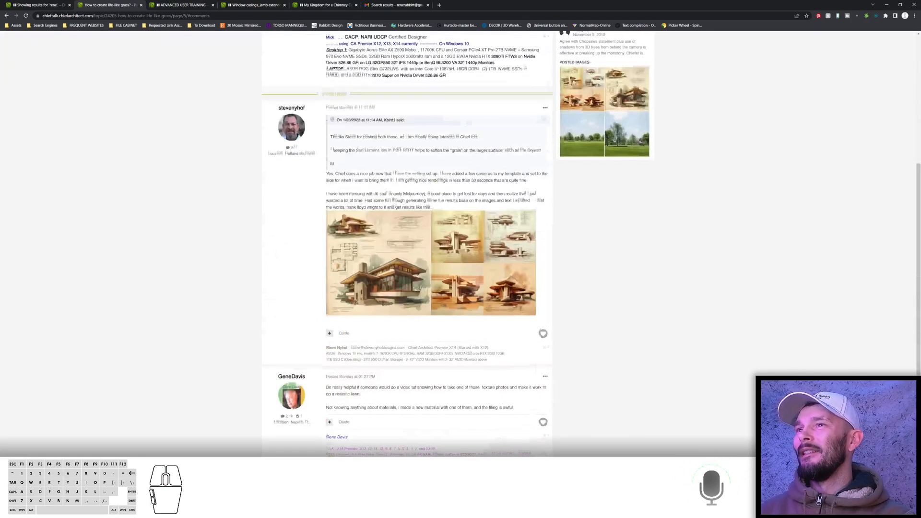
scroll(392, 298, "down", 4)
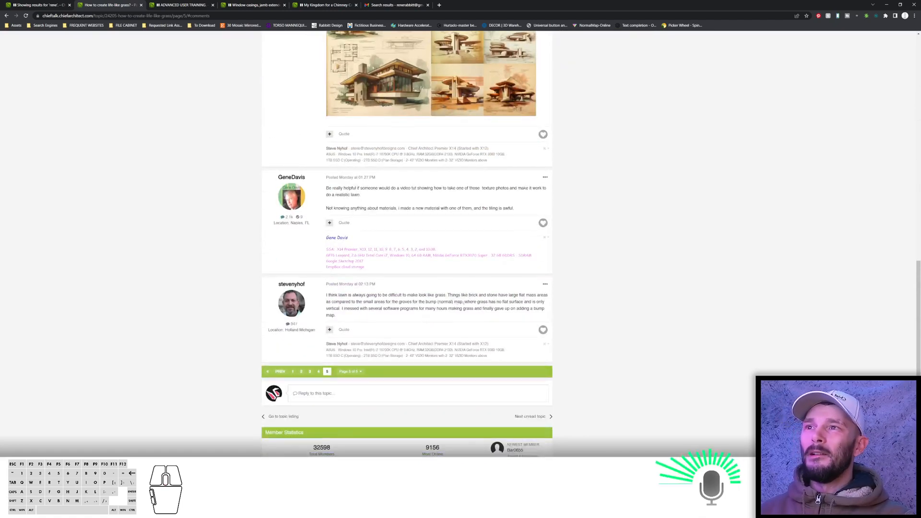
left_click(319, 372)
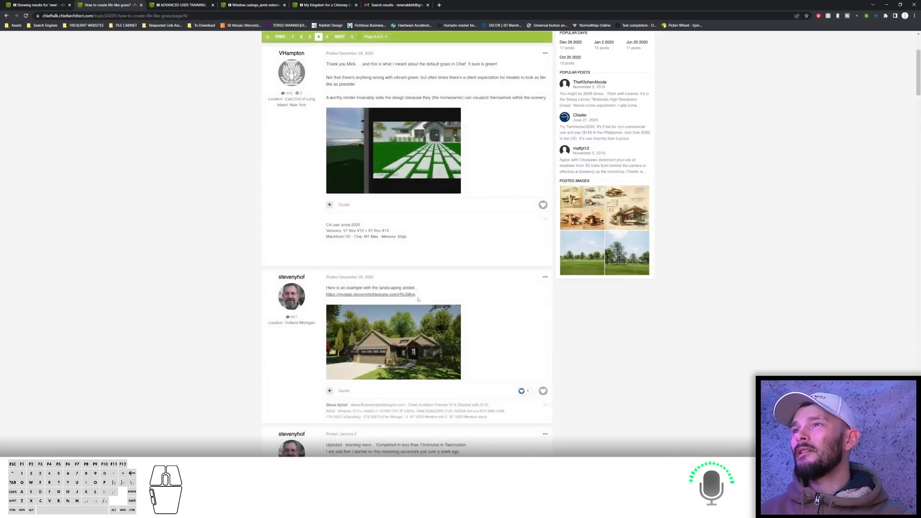
Scroll through the remaining posts on the grass thread's last page to read the replies and example images.
scroll(419, 299, "down", 9)
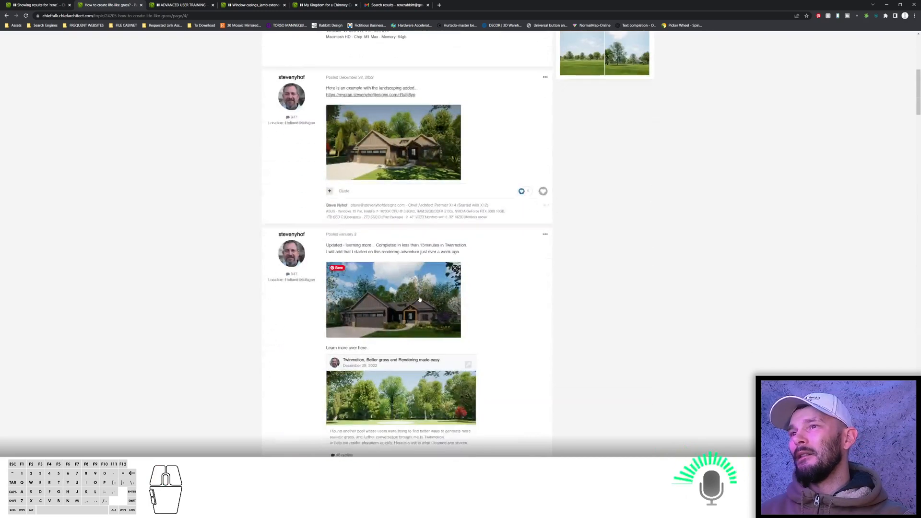
scroll(365, 280, "down", 5)
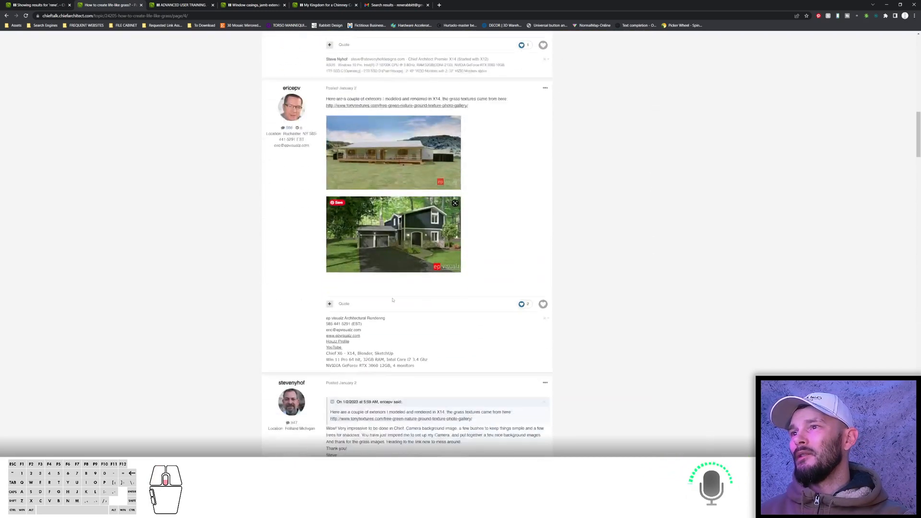
scroll(392, 301, "down", 15)
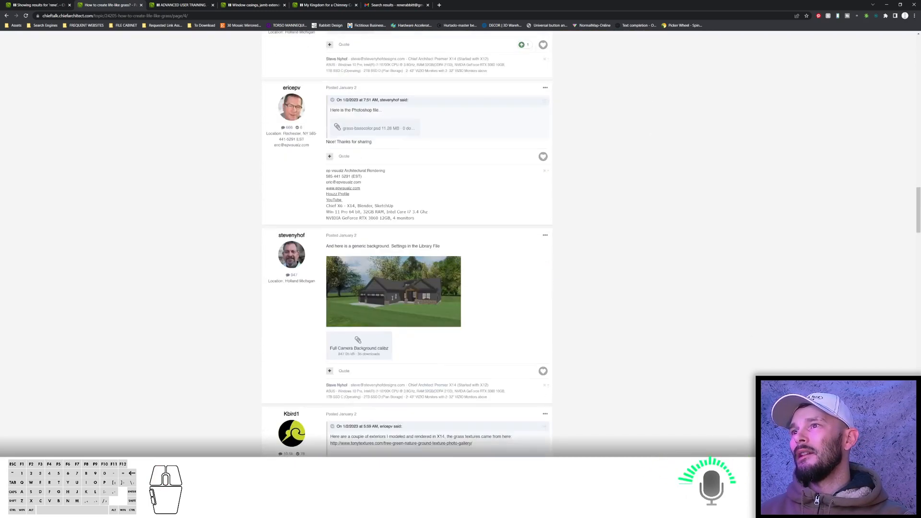
scroll(392, 301, "up", 4)
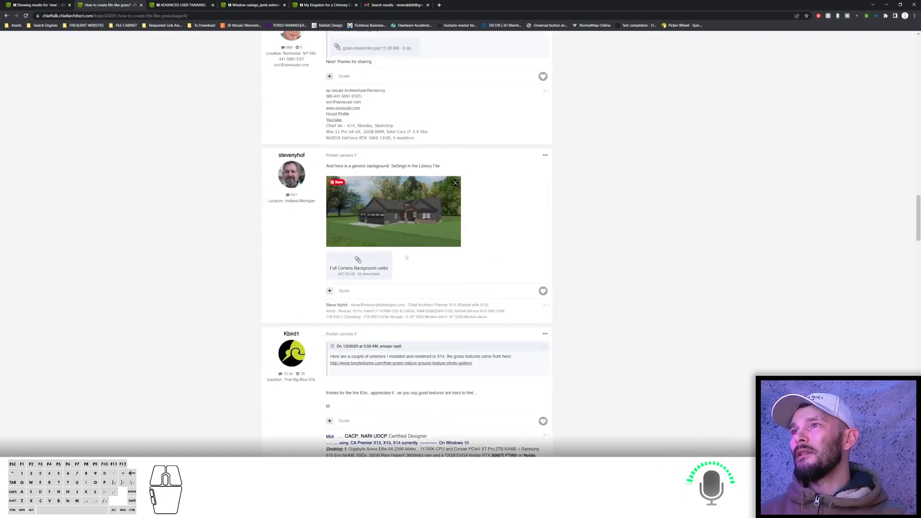
scroll(394, 262, "down", 10)
scroll(402, 271, "down", 13)
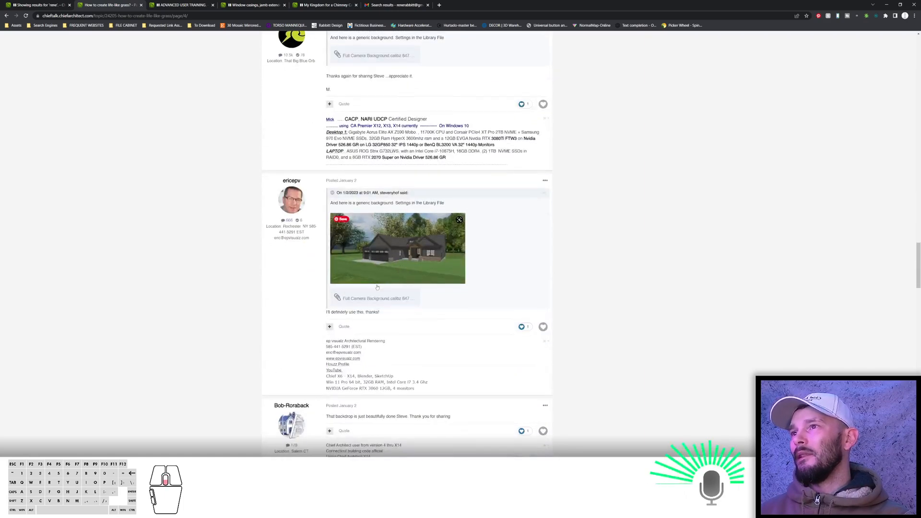
scroll(384, 281, "down", 9)
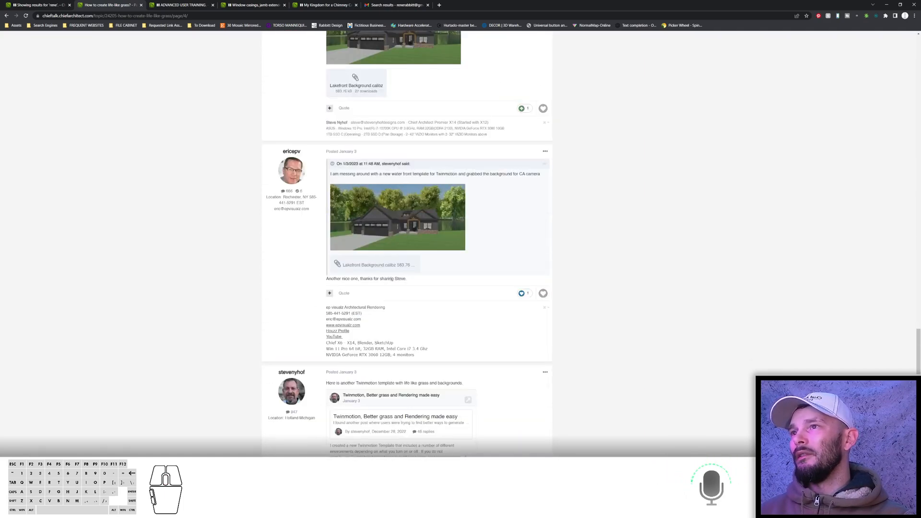
scroll(400, 280, "down", 13)
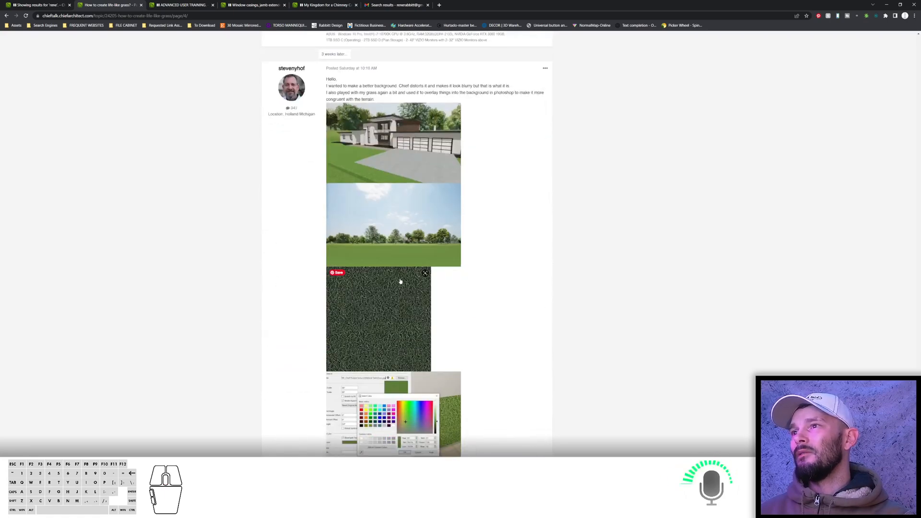
scroll(400, 280, "down", 6)
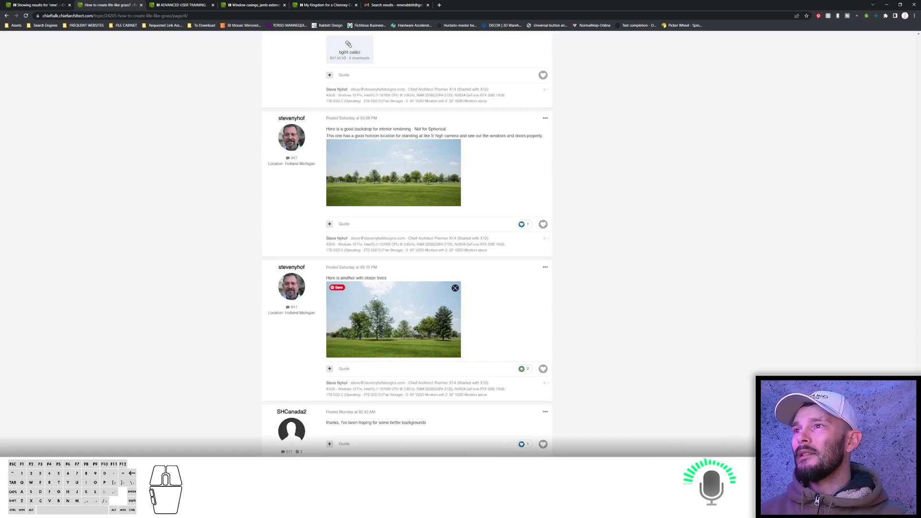
scroll(375, 298, "down", 4)
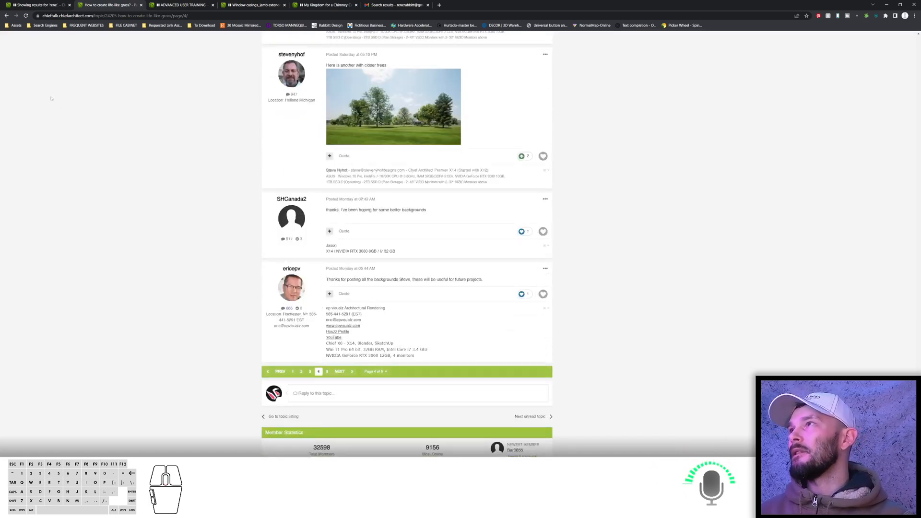
Navigate back in the browser to the ChiefTalk General Q&A topic list.
left_click(7, 17)
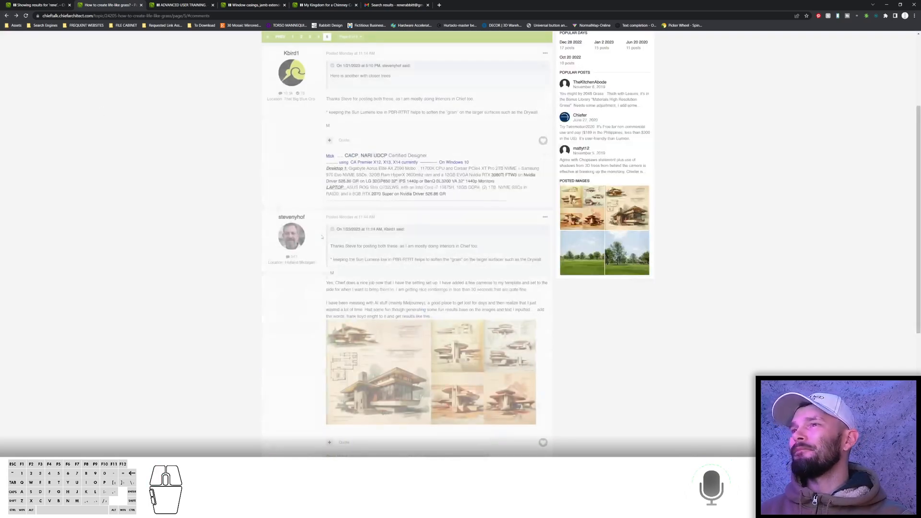
left_click(6, 17)
Switch to Chief Architect and view the grass terrain model in a full camera view, orbiting around the house.
key("alt+Tab")
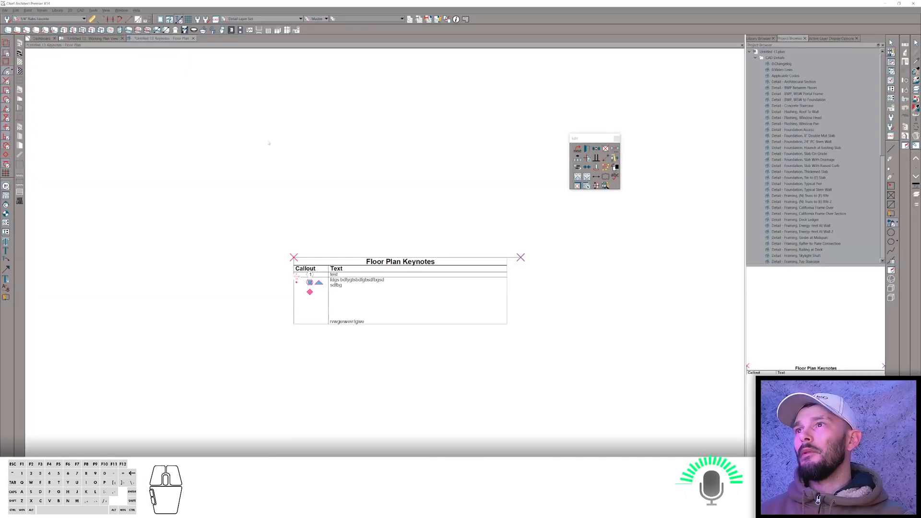
right_click(173, 105)
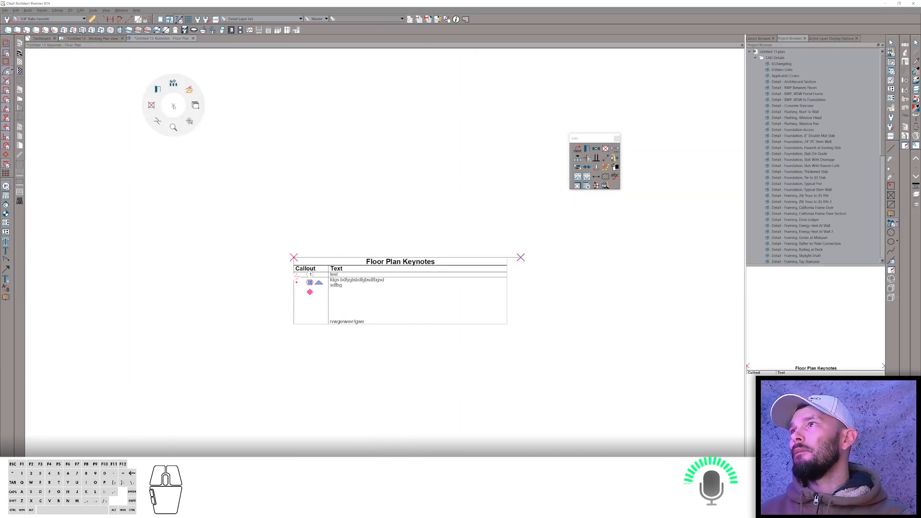
left_click(195, 105)
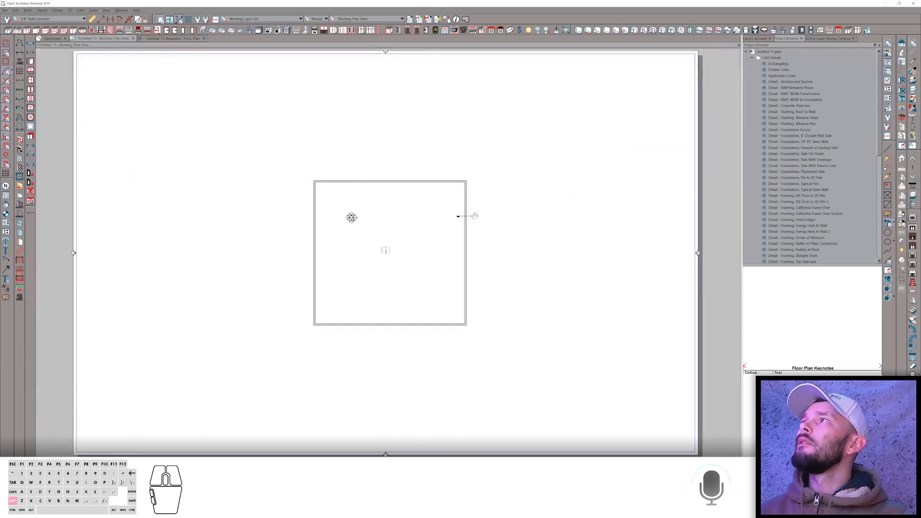
right_click(379, 144)
left_click(322, 91)
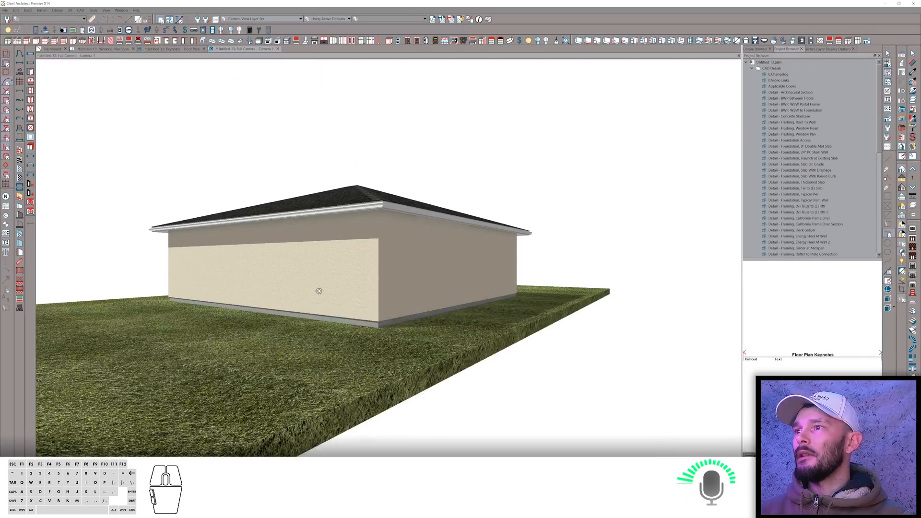
left_click_drag(279, 318, 318, 329)
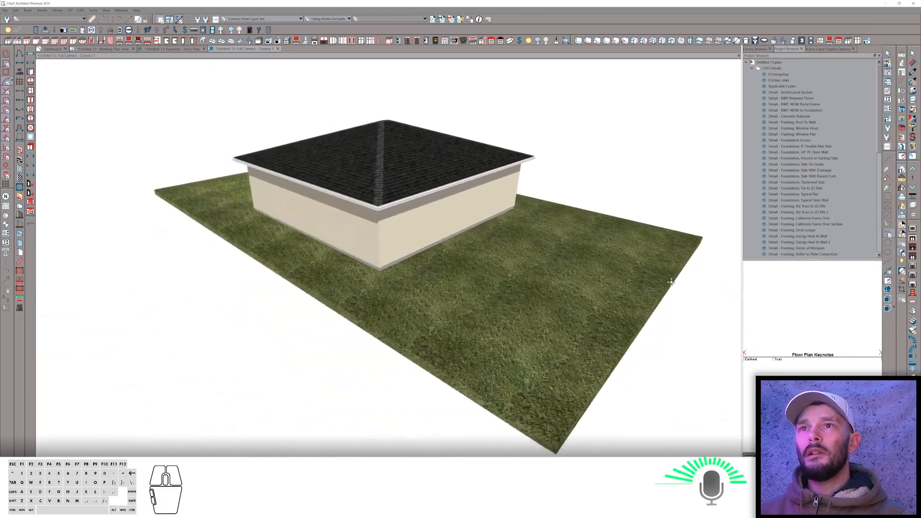
right_click(672, 282)
left_click(694, 283)
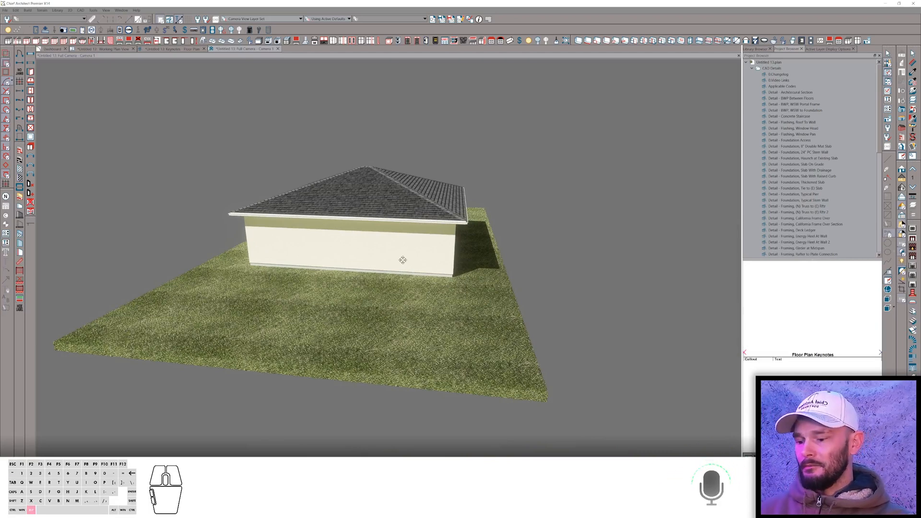
Switch to the browser and open the "Explode Imported 3D CAD Block" thread.
key("alt+Tab")
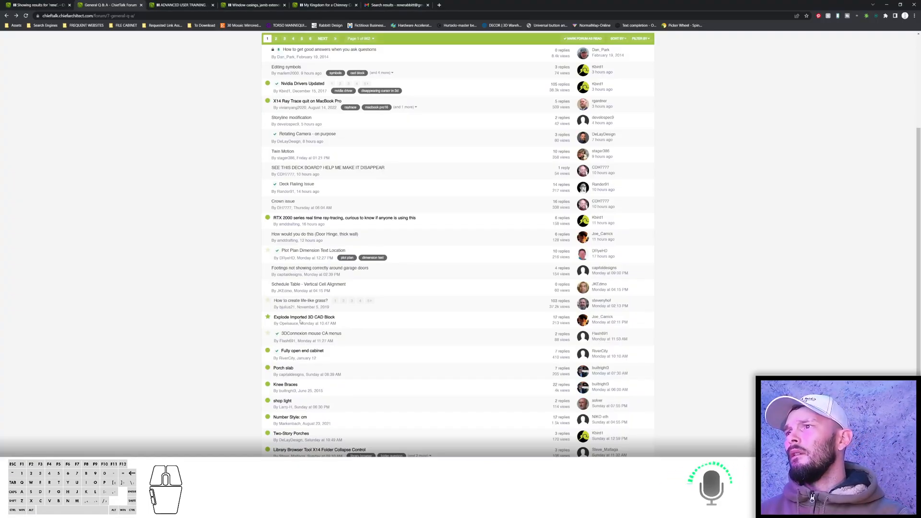
left_click(300, 319)
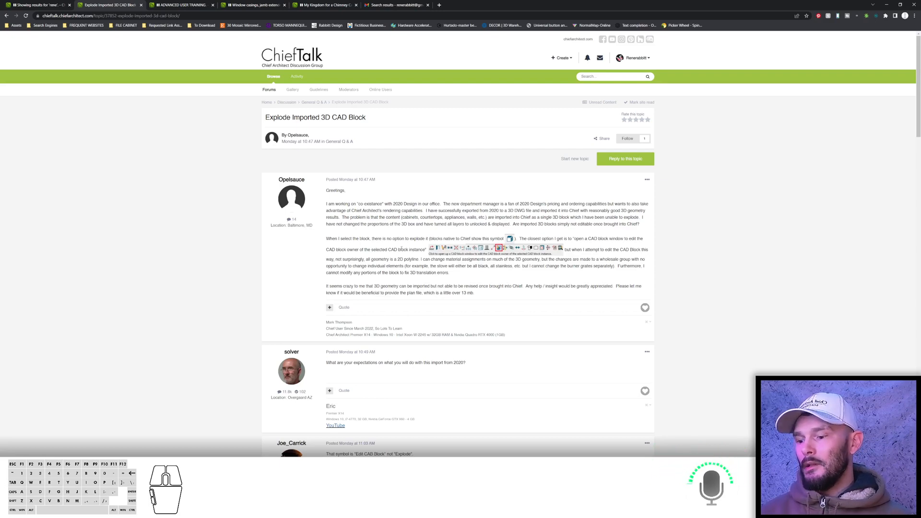
Switch back to Chief Architect and place a base cabinet in the working plan view.
key("alt+Tab")
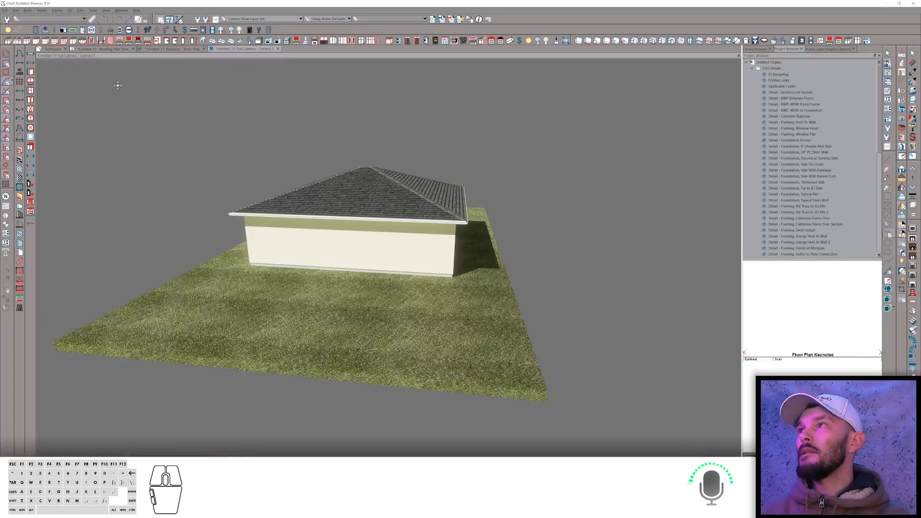
left_click(116, 49)
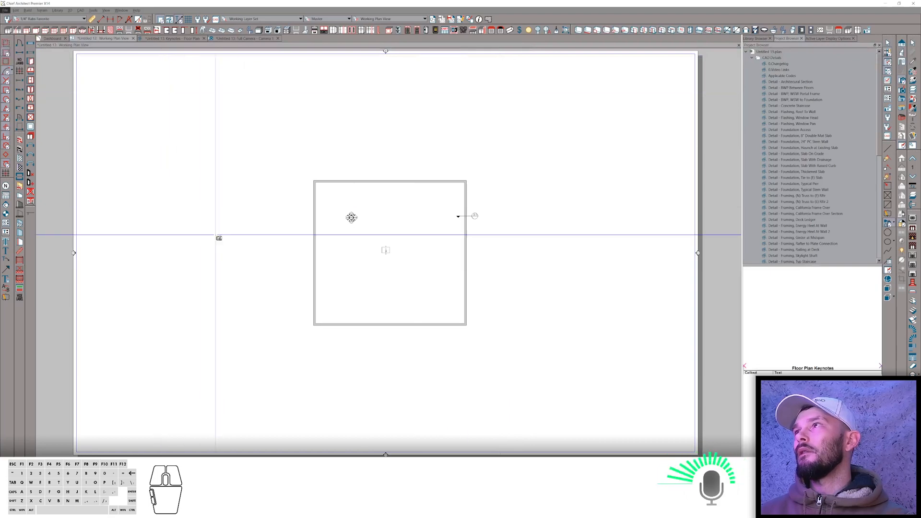
middle_click(243, 277)
scroll(416, 220, "up", 7)
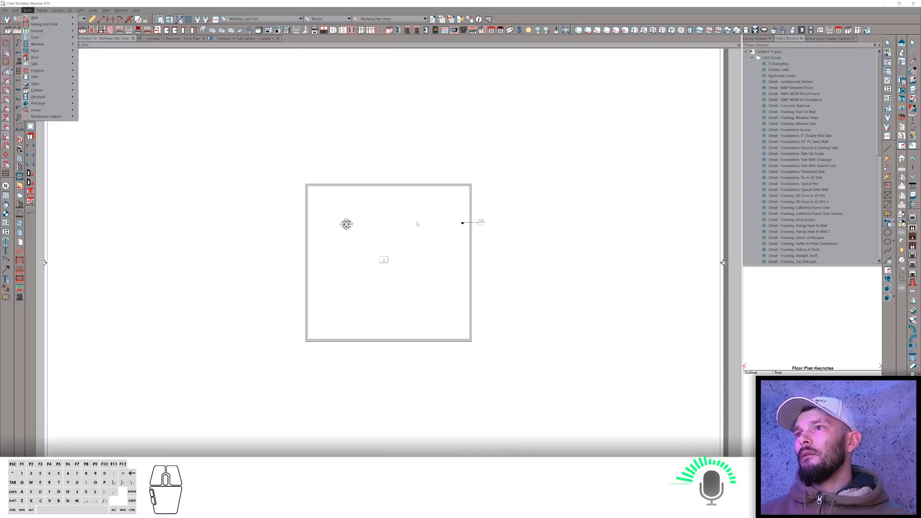
left_click(397, 250)
middle_click(399, 248)
key("b")
left_click(484, 245)
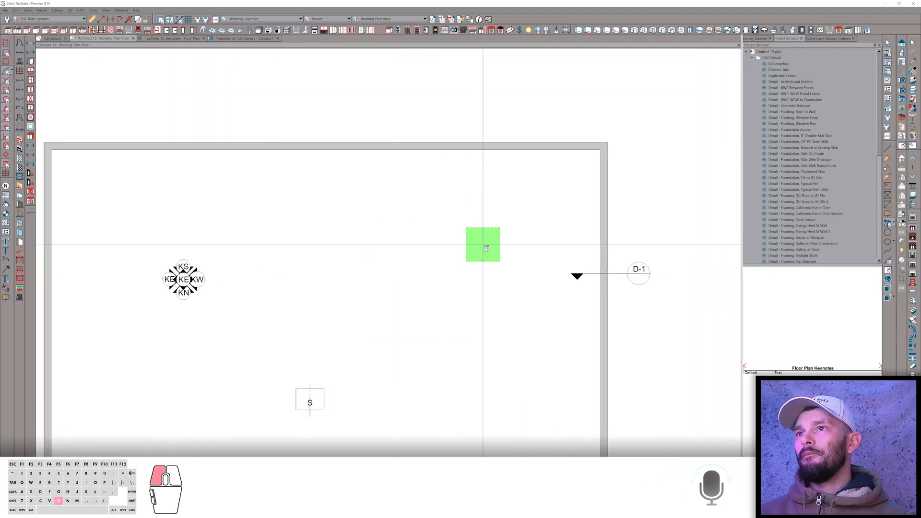
In the base cabinet's specification, insert the object-specific Width macro into the Object Information Code field.
right_click(483, 245)
middle_click(453, 218)
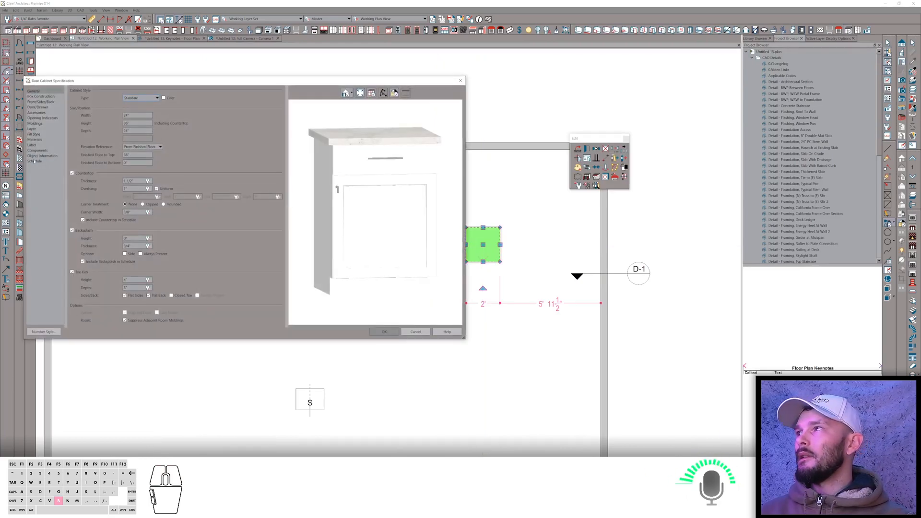
left_click(39, 156)
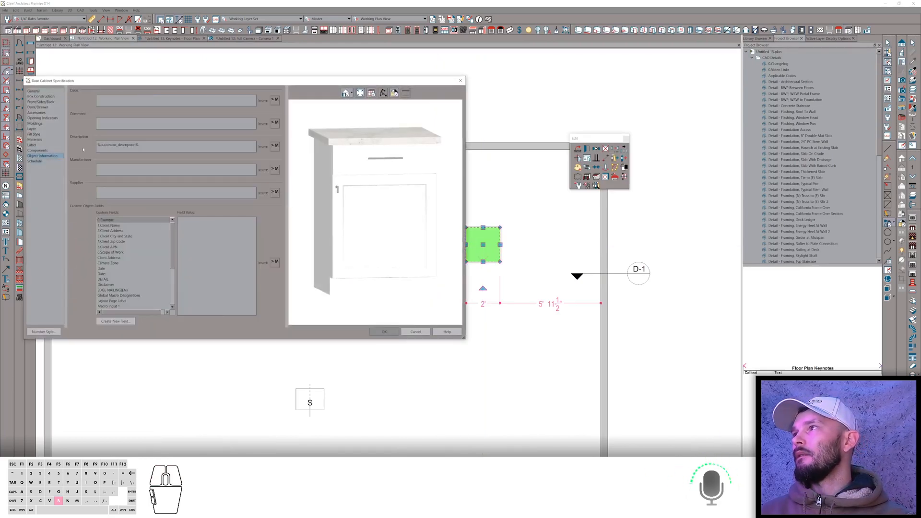
left_click(136, 101)
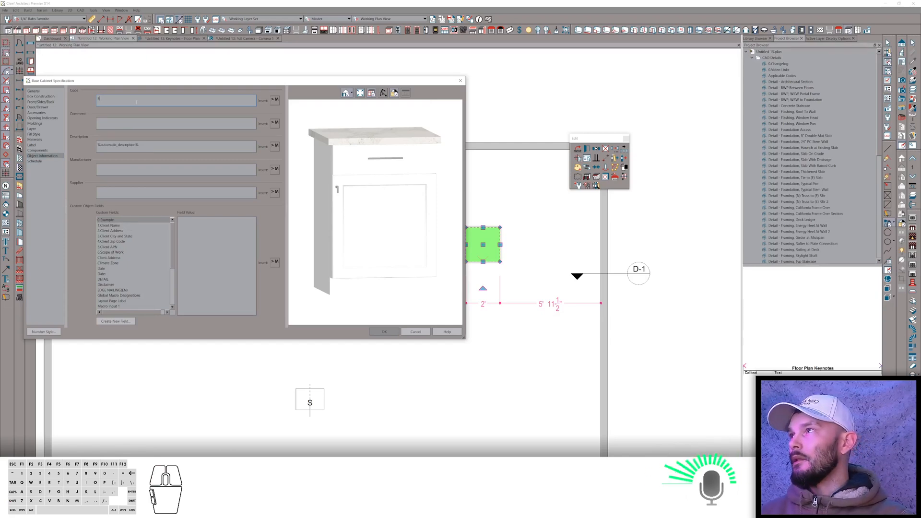
left_click(274, 100)
mouse_move(304, 123)
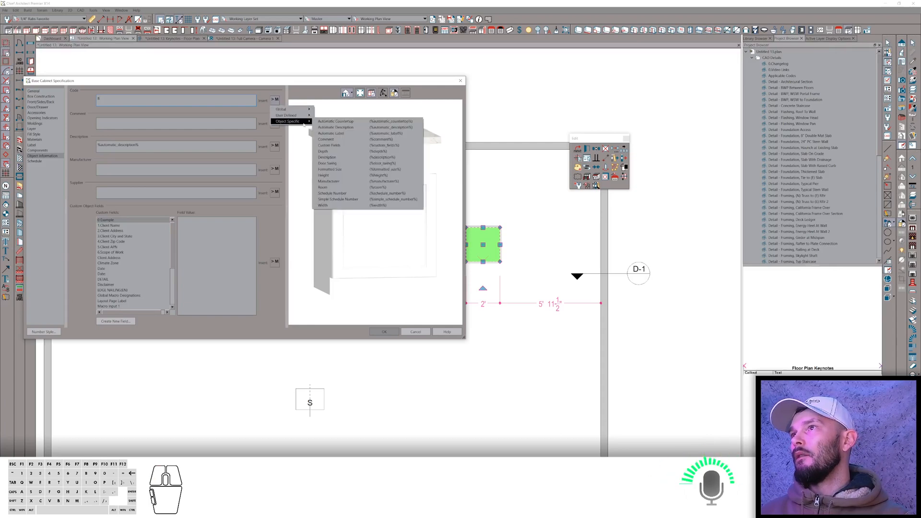
left_click(338, 205)
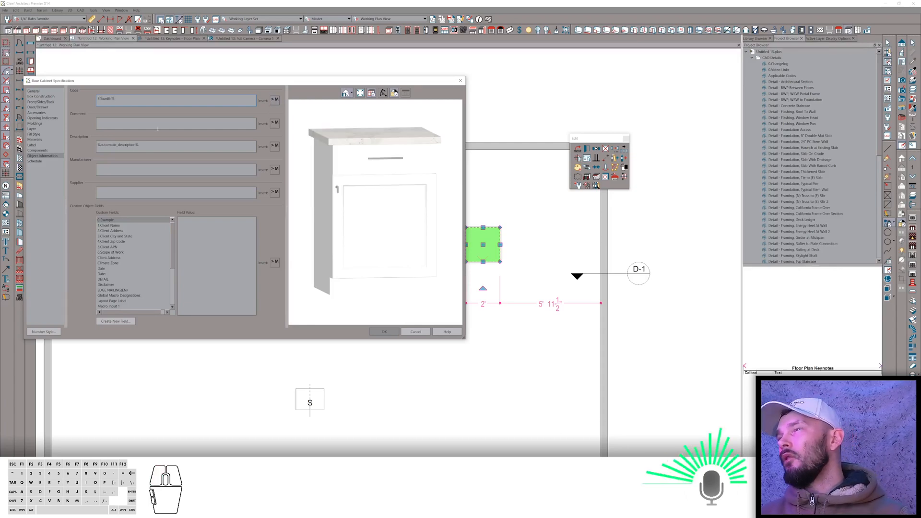
left_click(383, 332)
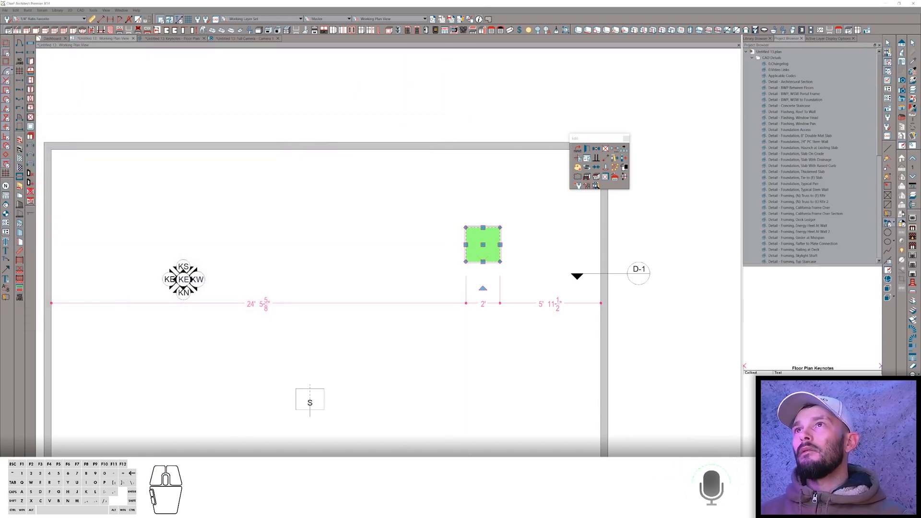
Use Place And Link Leader to attach a leader text from the base cabinet, placed to its right.
left_click(479, 19)
left_click(697, 229)
right_click(695, 238)
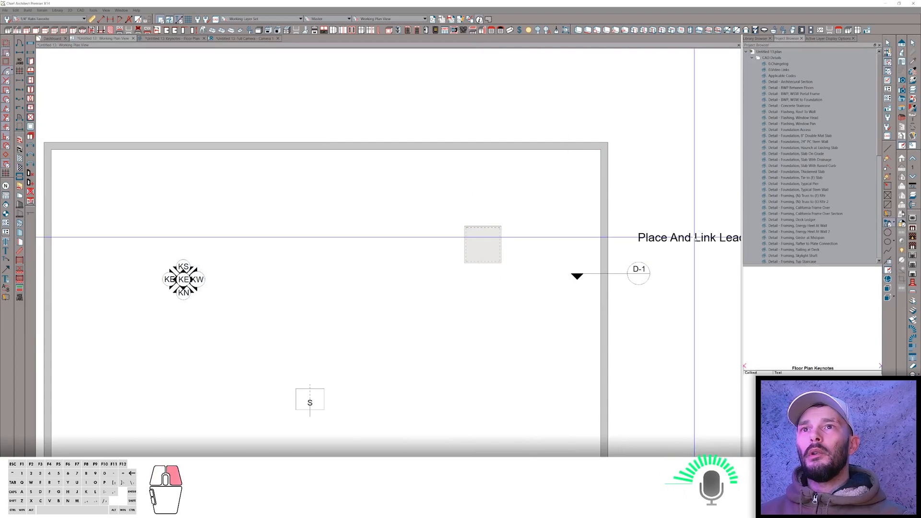
left_click_drag(695, 220, 499, 244)
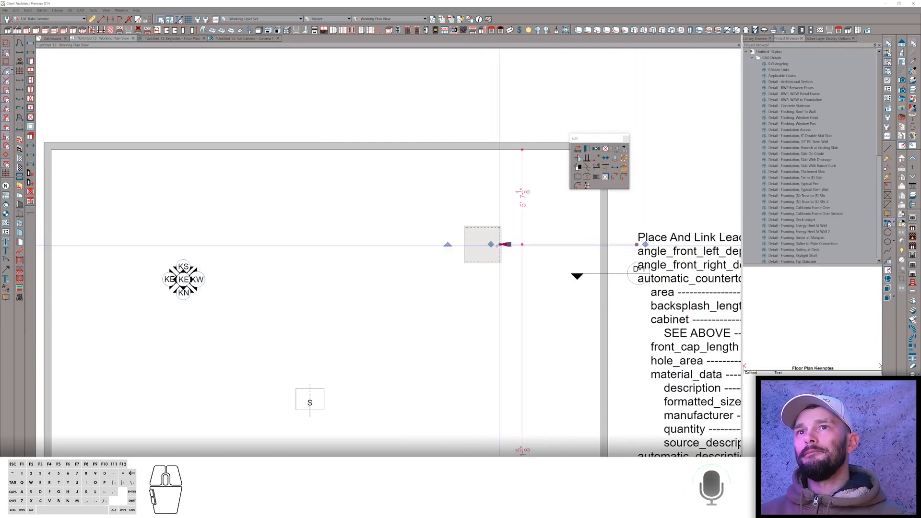
Examine the list of cabinet attributes shown in the linked leader text.
scroll(499, 245, "down", 4)
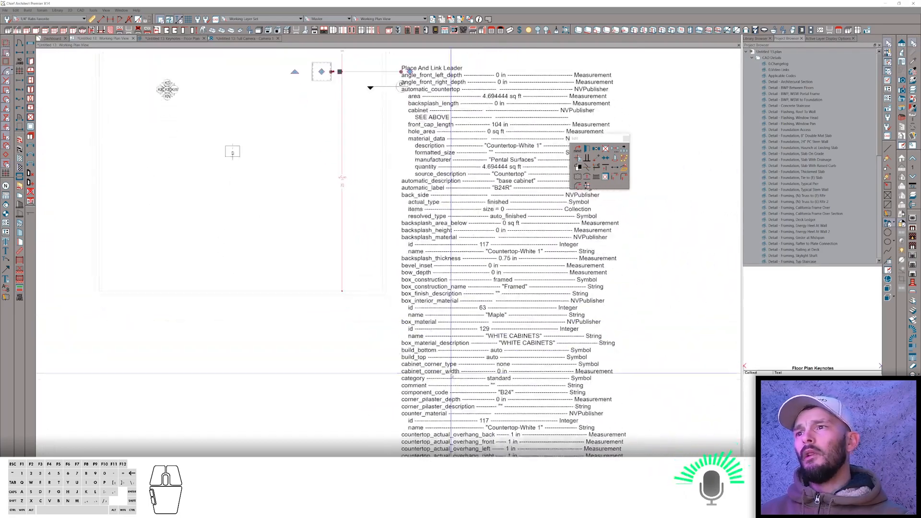
middle_click_drag(451, 375, 428, 263)
scroll(437, 377, "up", 3)
middle_click_drag(469, 381, 452, 325)
scroll(453, 331, "down", 1)
left_click(161, 19)
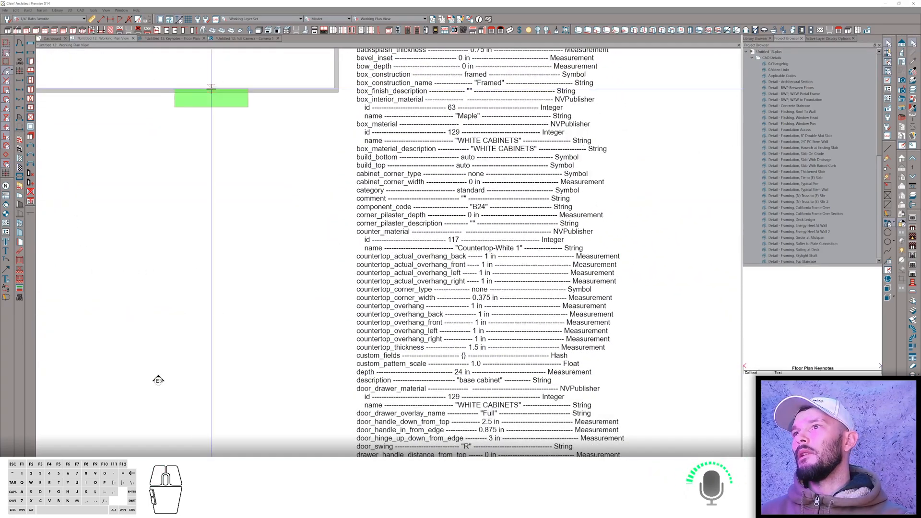
middle_click_drag(404, 300, 406, 316)
scroll(406, 316, "up", 1)
scroll(406, 316, "up", 1)
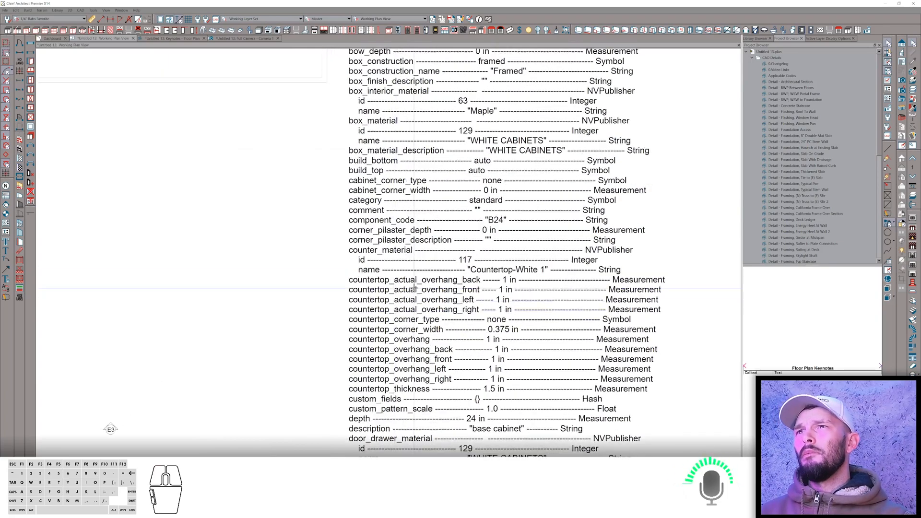
scroll(508, 220, "up", 1)
scroll(508, 220, "up", 5)
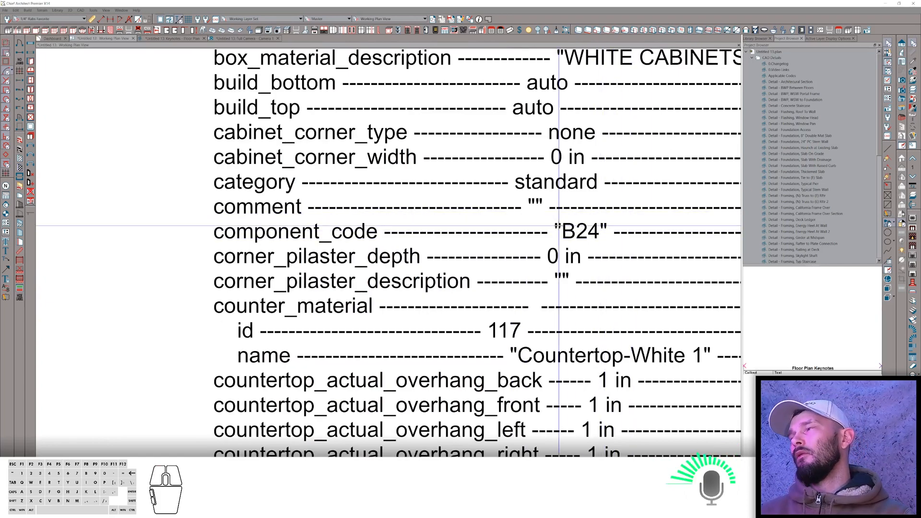
scroll(559, 226, "down", 10)
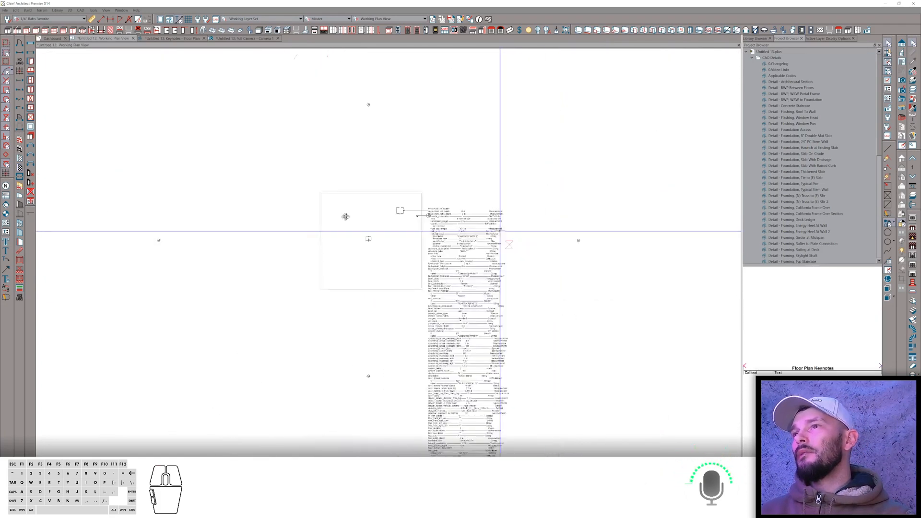
Move the base cabinet to the left, away from the linked leader text.
scroll(420, 228, "up", 4)
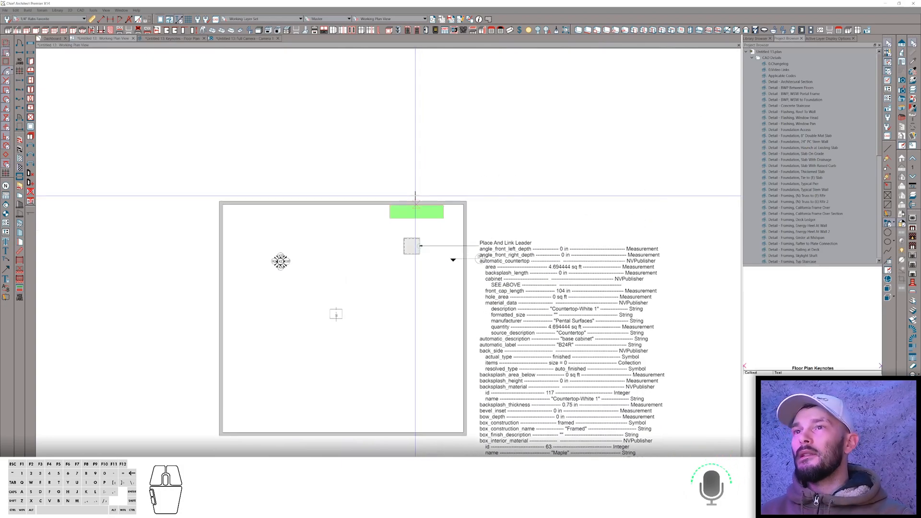
scroll(415, 195, "up", 3)
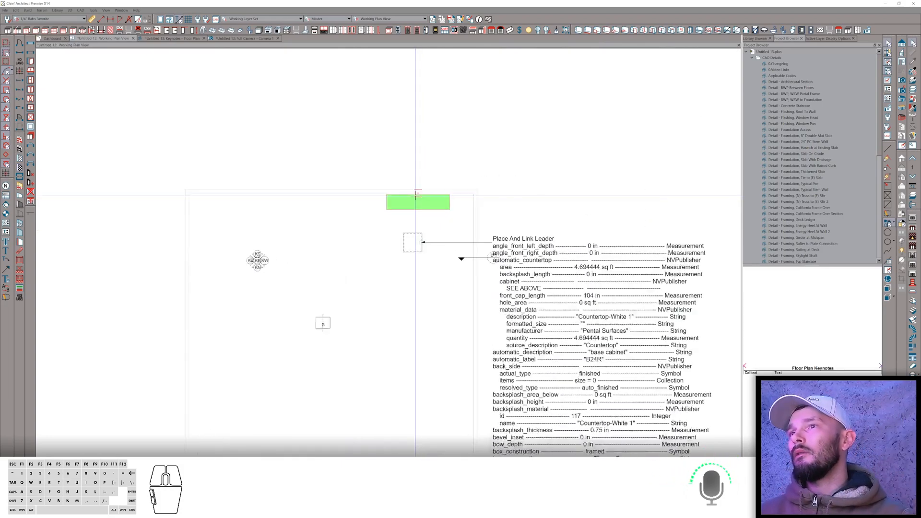
left_click(407, 231)
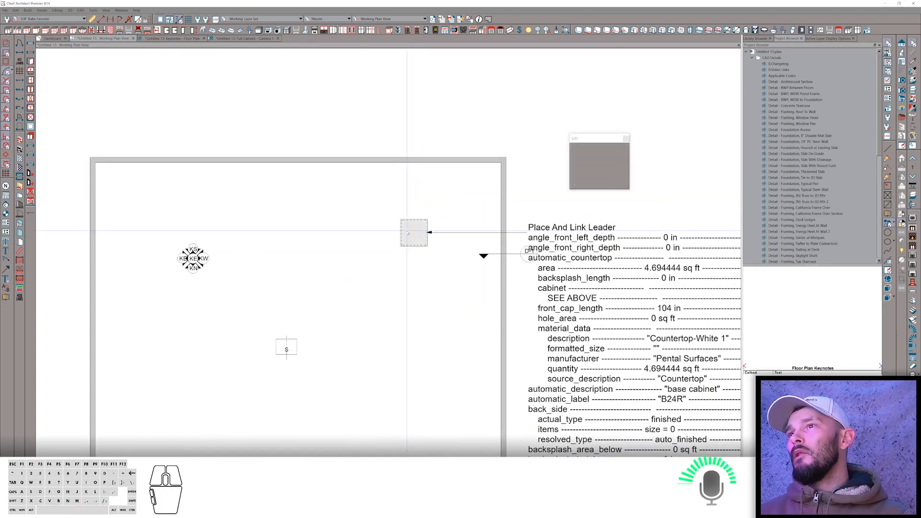
left_click(413, 233)
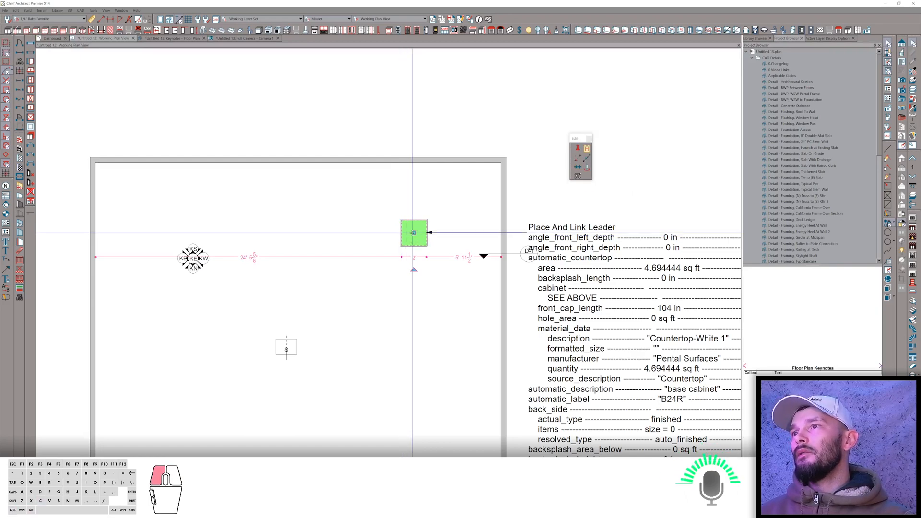
left_click_drag(413, 233, 324, 233)
In the base cabinet's specification, set the Code to DB3 followed by the width macro.
scroll(296, 240, "up", 1)
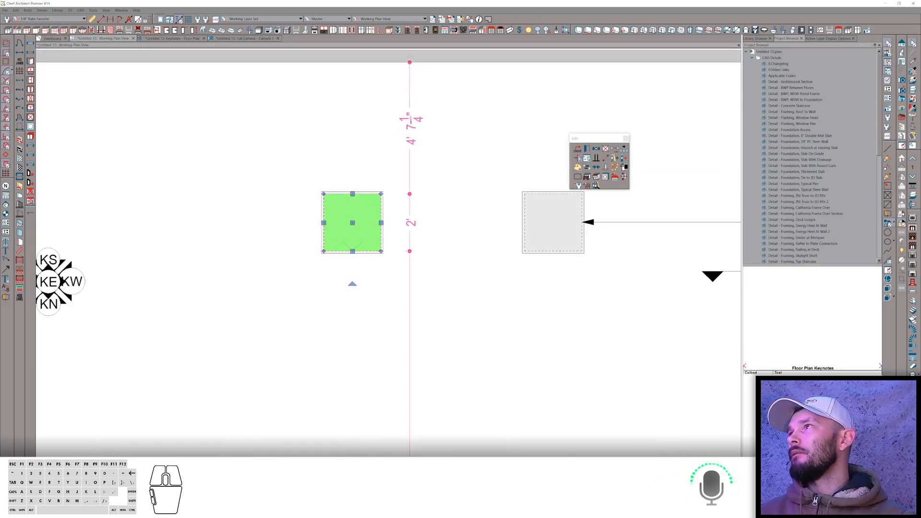
left_click(55, 30)
left_click(357, 229)
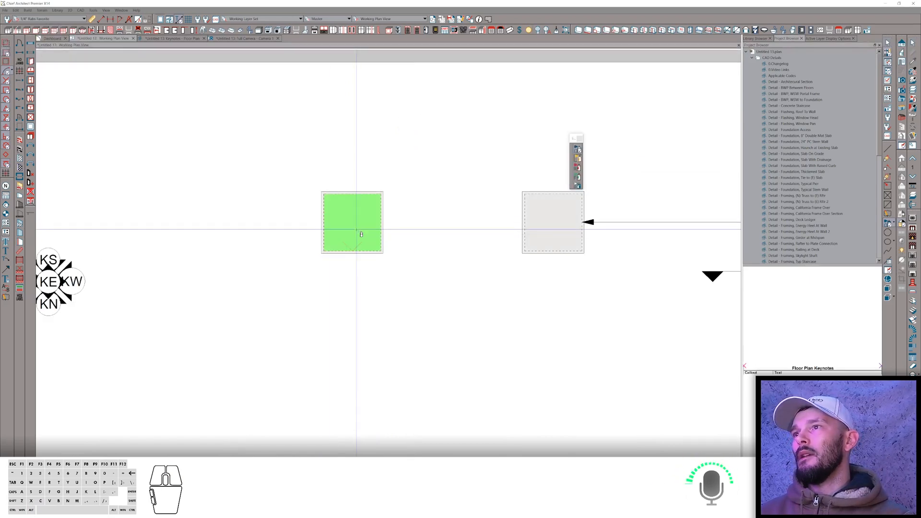
key("Escape")
left_click(356, 229)
left_click(356, 231)
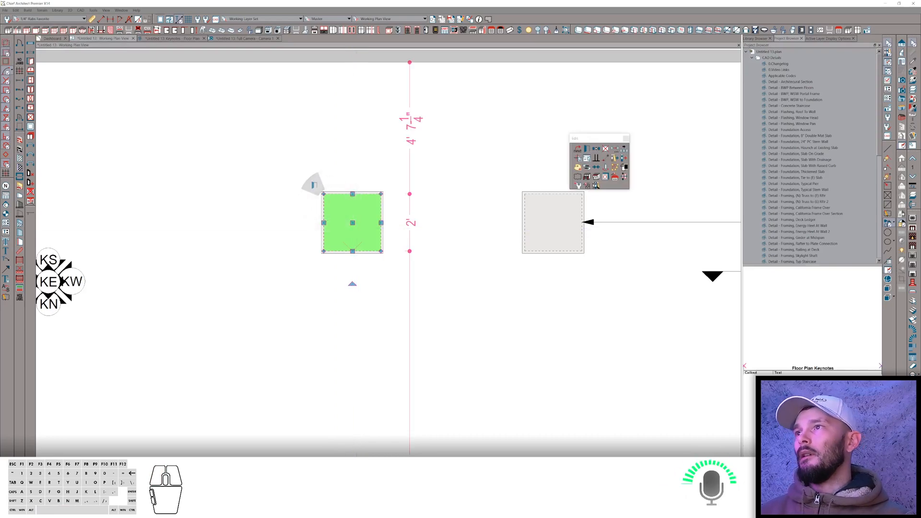
key("ctrl+e")
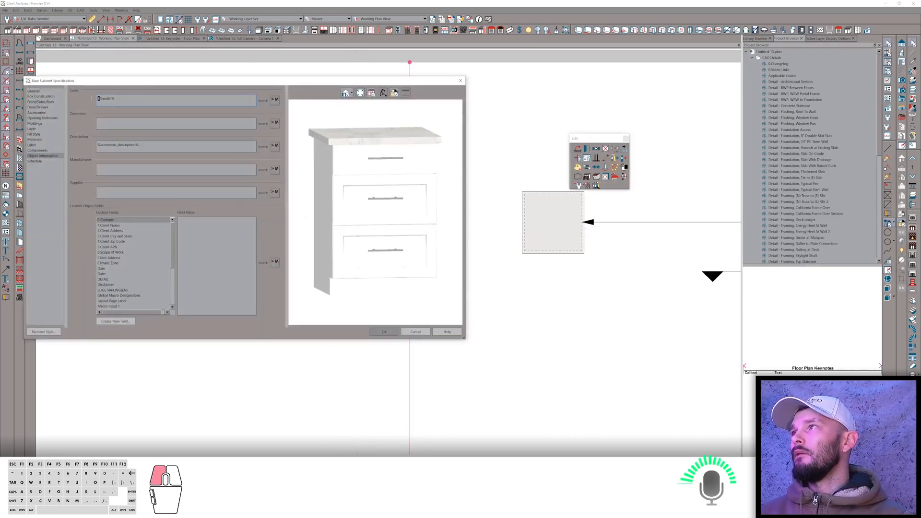
left_click(98, 98)
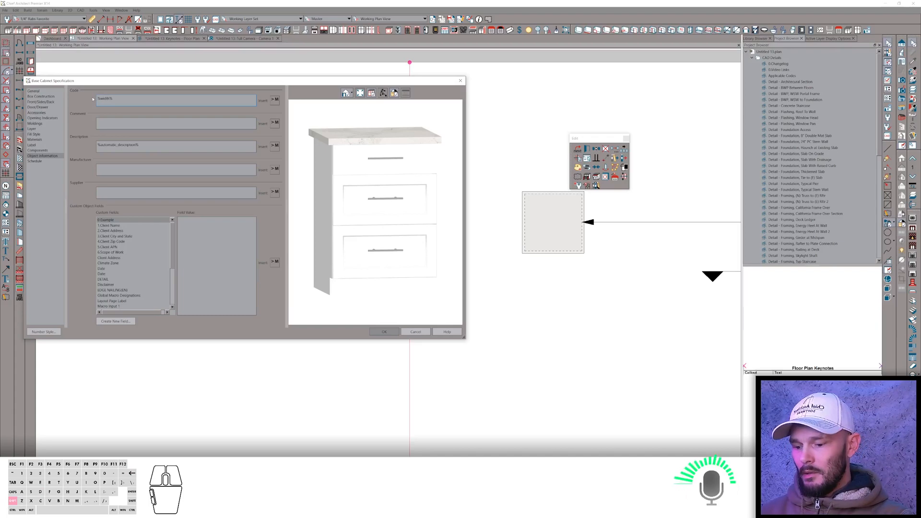
type("Db")
key("BackSpace")
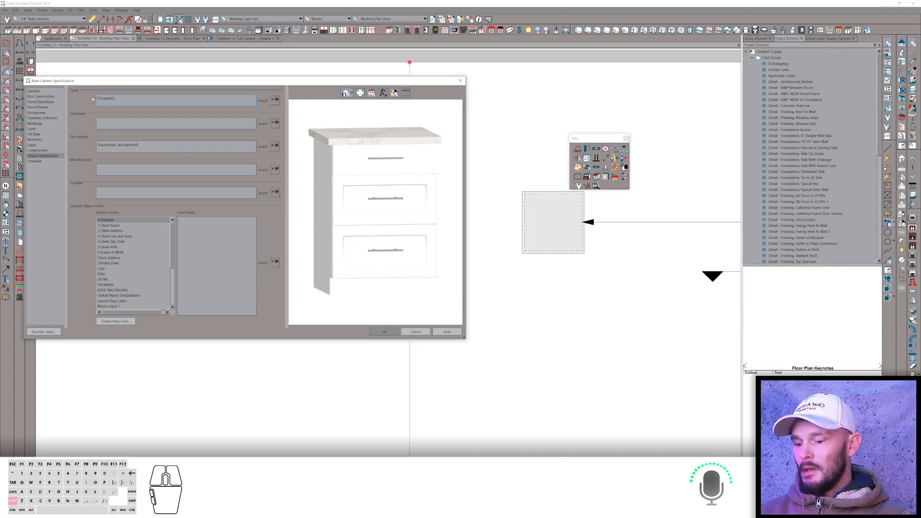
type("B3")
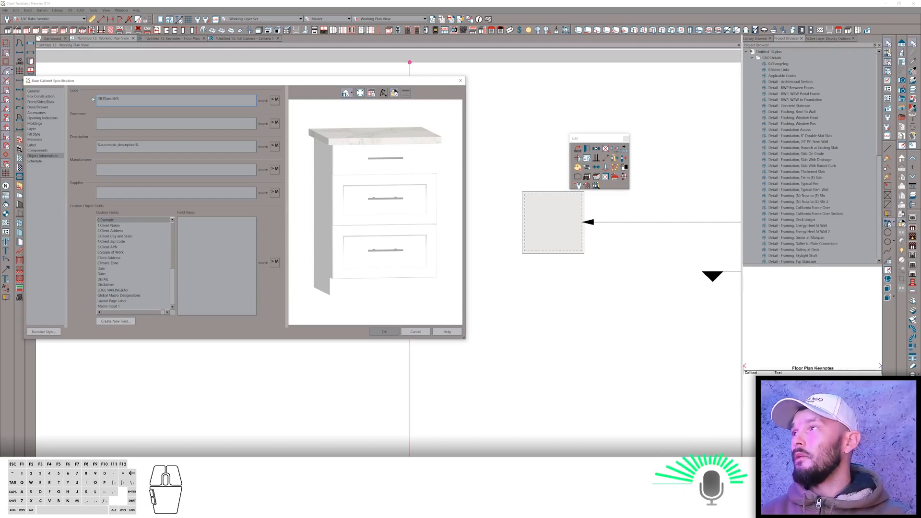
left_click(373, 332)
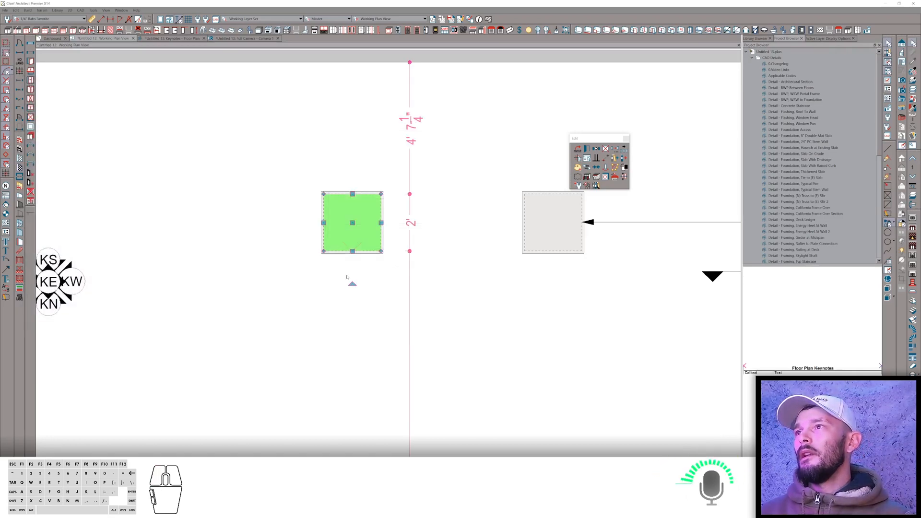
Widen the base cabinet to about 45 inches by stretching its left side.
left_click_drag(323, 222, 279, 225)
key("Tab")
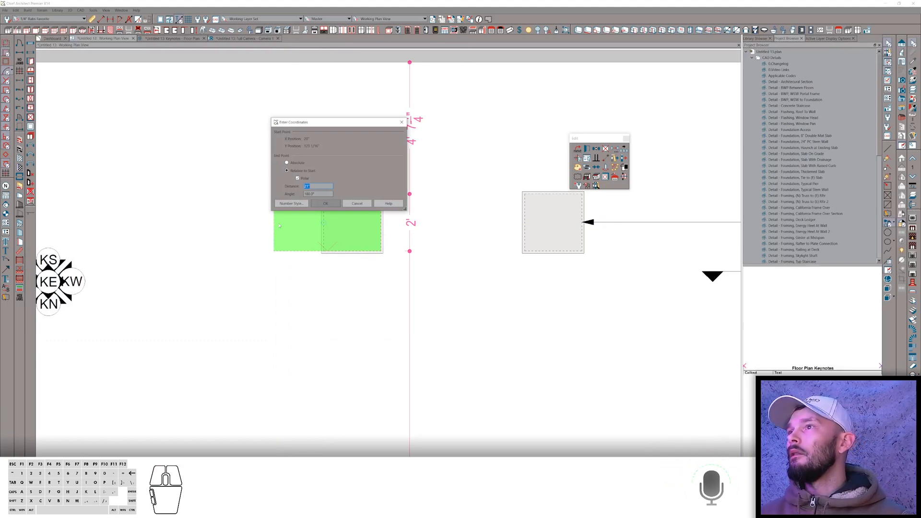
key("Return")
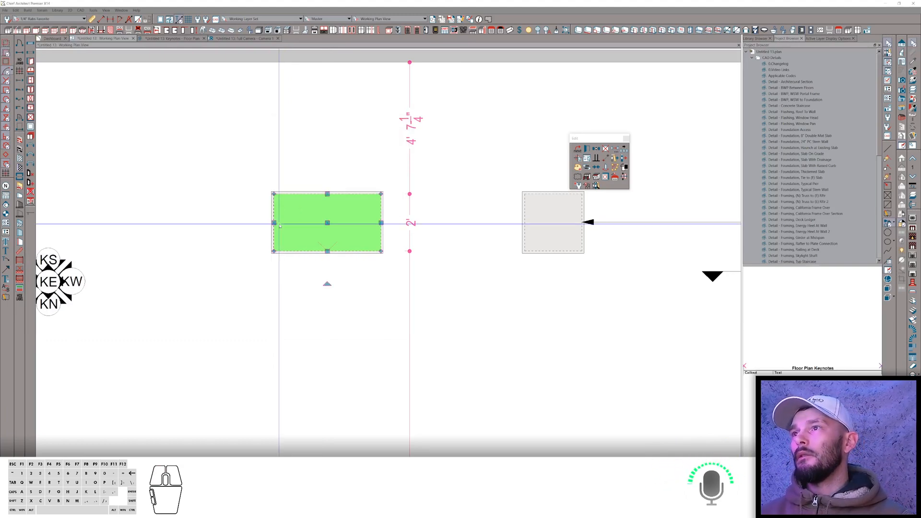
Try to move the leader's arrow end onto the widened cabinet.
scroll(336, 270, "down", 2)
scroll(335, 269, "down", 1)
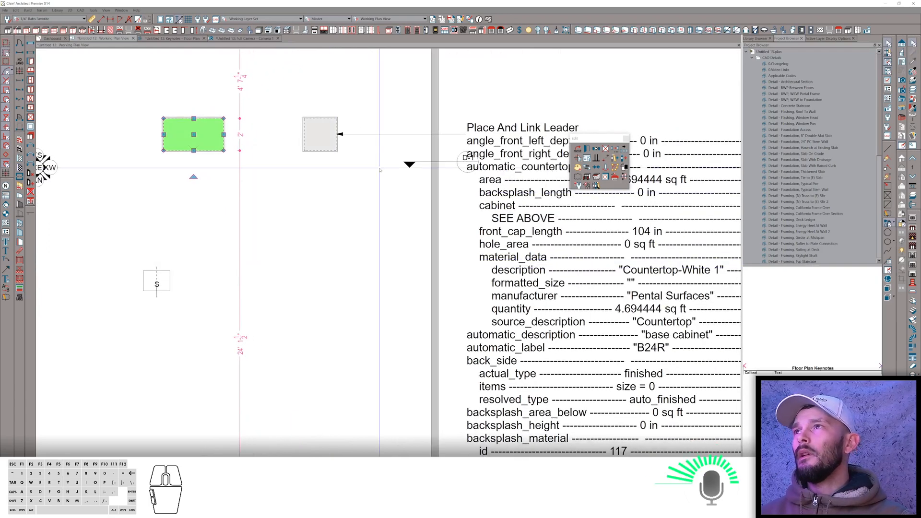
left_click(414, 133)
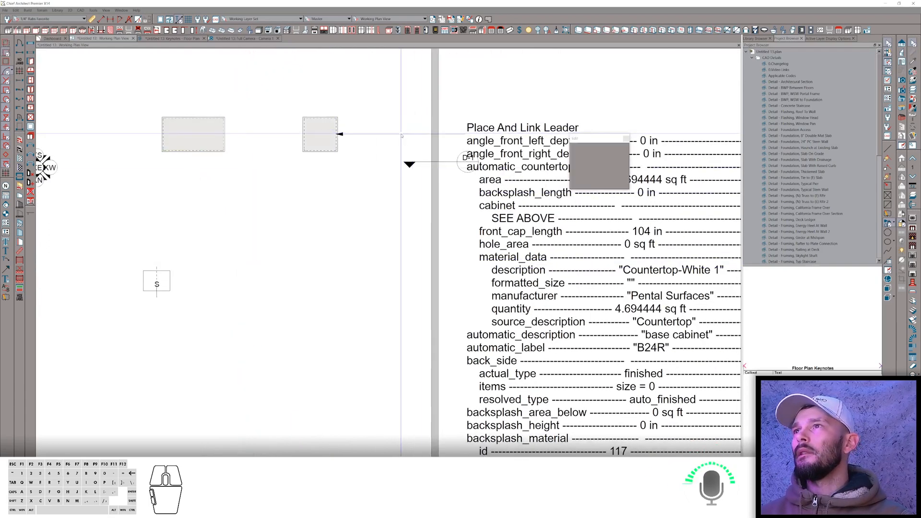
left_click_drag(337, 135, 233, 129)
In the cabinet's specification, set the label to the %component_code% macro and confirm the dialog.
left_click(185, 130)
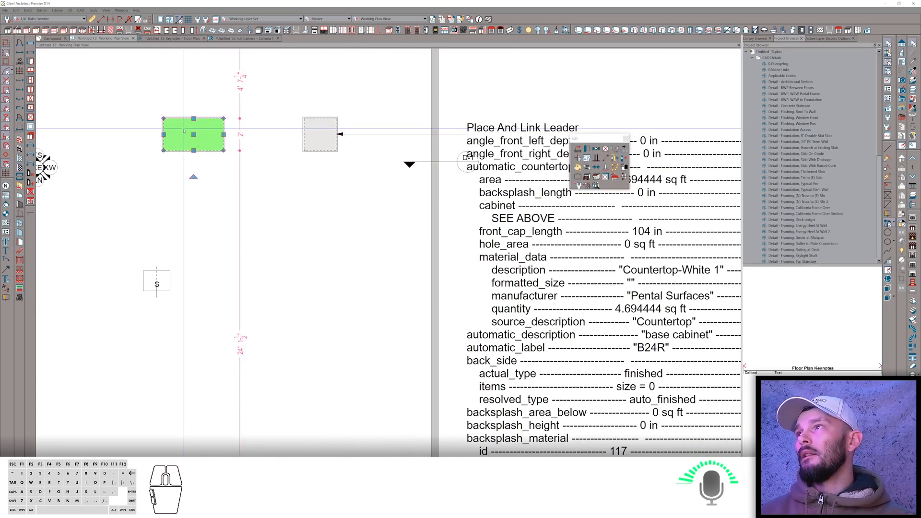
double_click(185, 130)
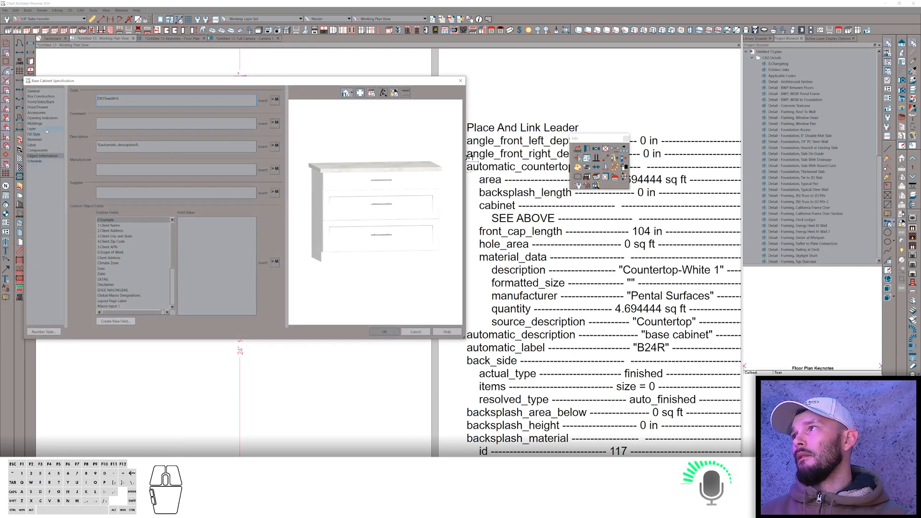
left_click(32, 145)
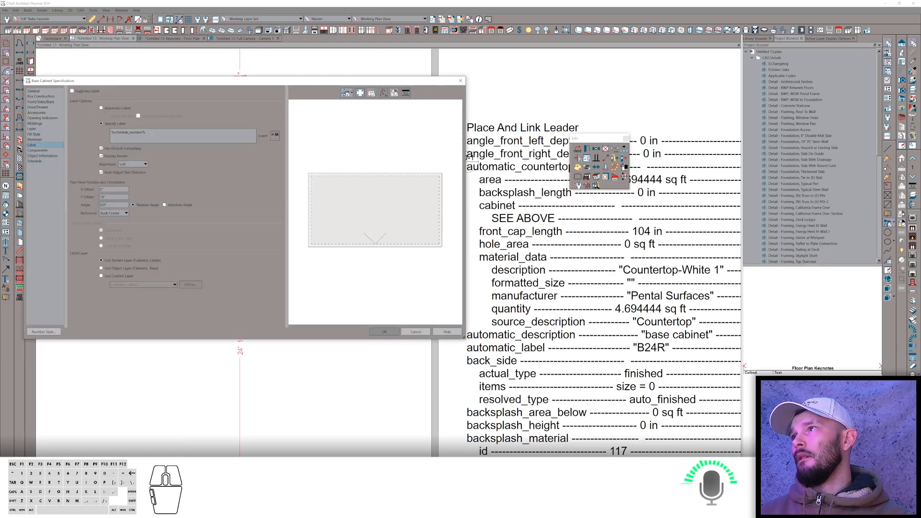
double_click(151, 134)
left_click(275, 135)
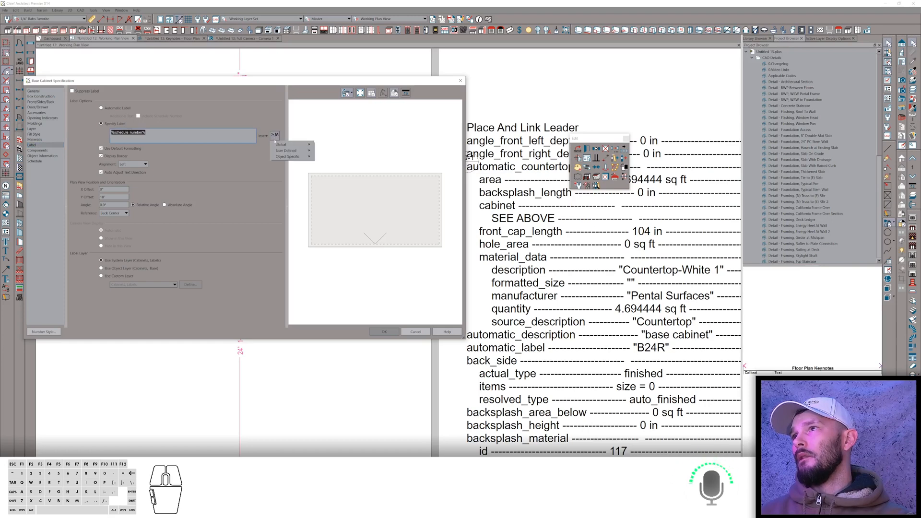
mouse_move(288, 157)
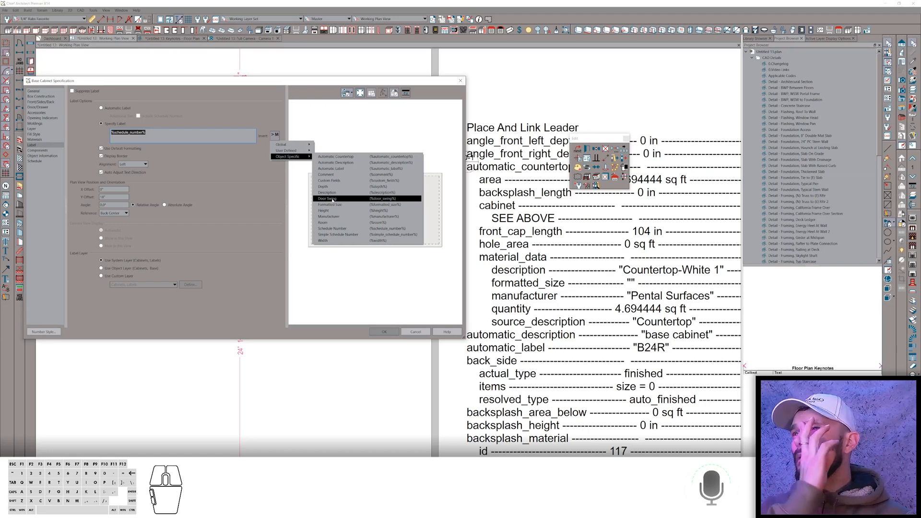
left_click(158, 139)
left_click(140, 133)
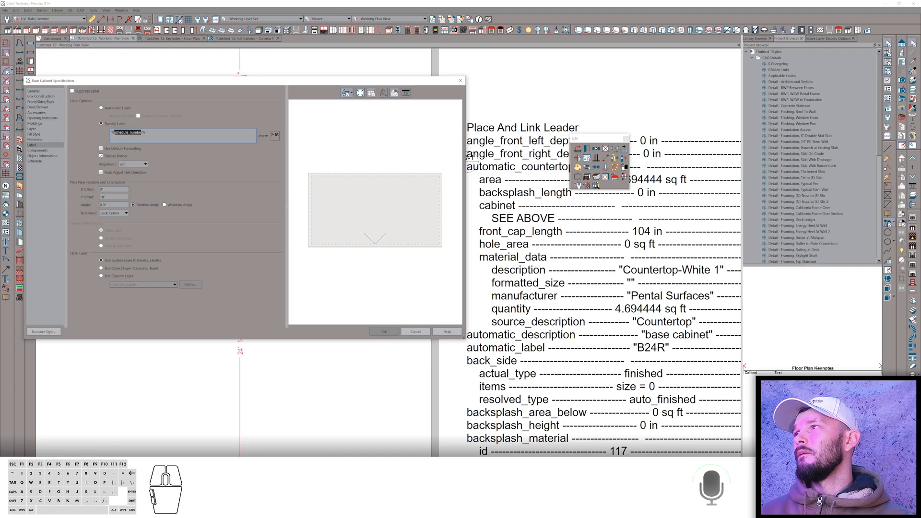
type("compon")
type("ent_co")
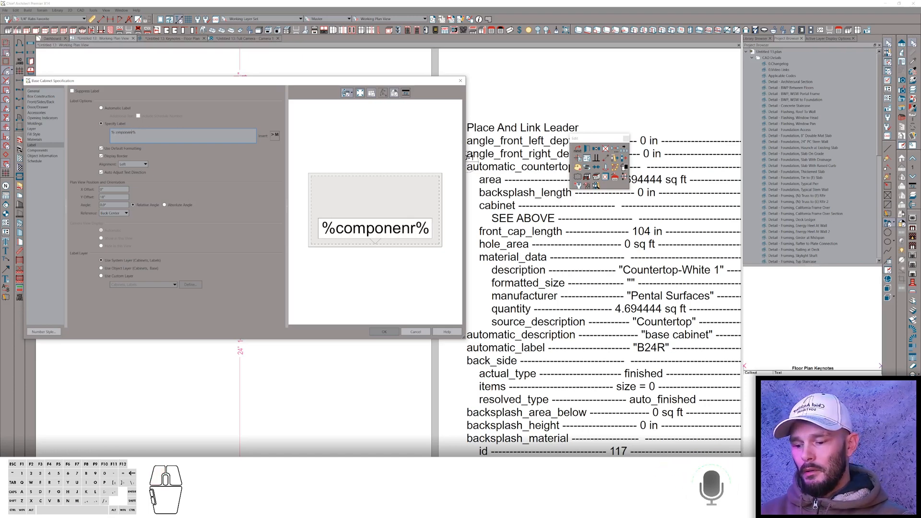
type("de")
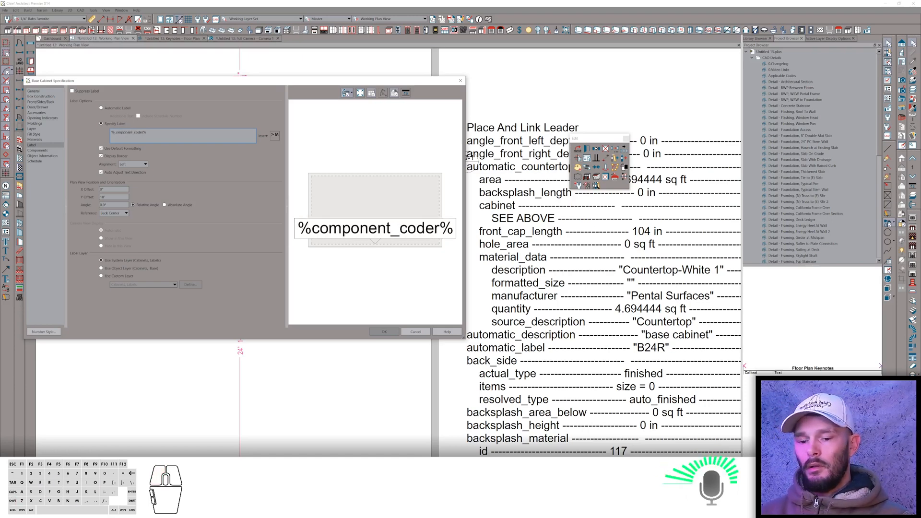
key("Delete")
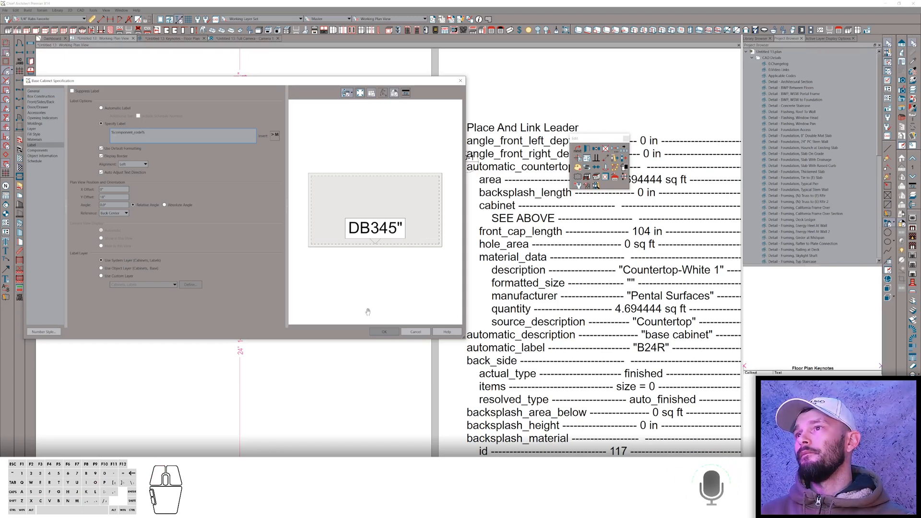
left_click(40, 156)
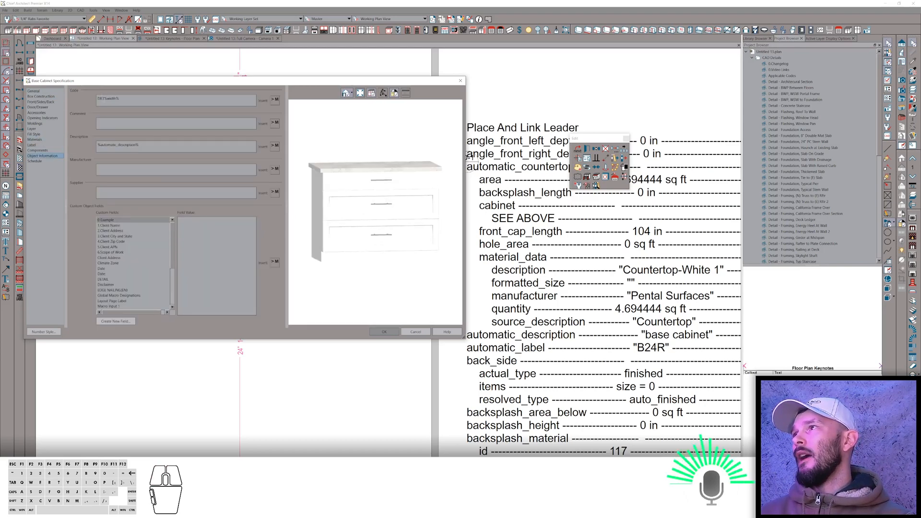
left_click(104, 99)
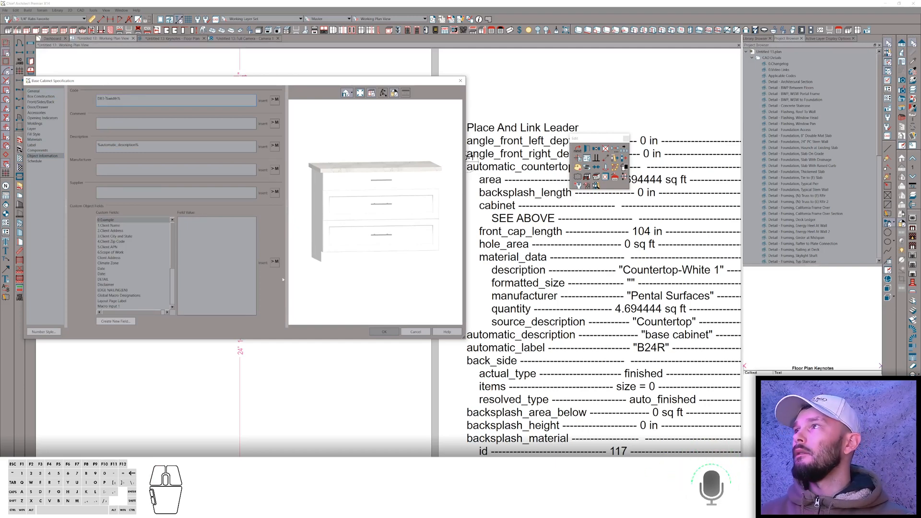
left_click(385, 331)
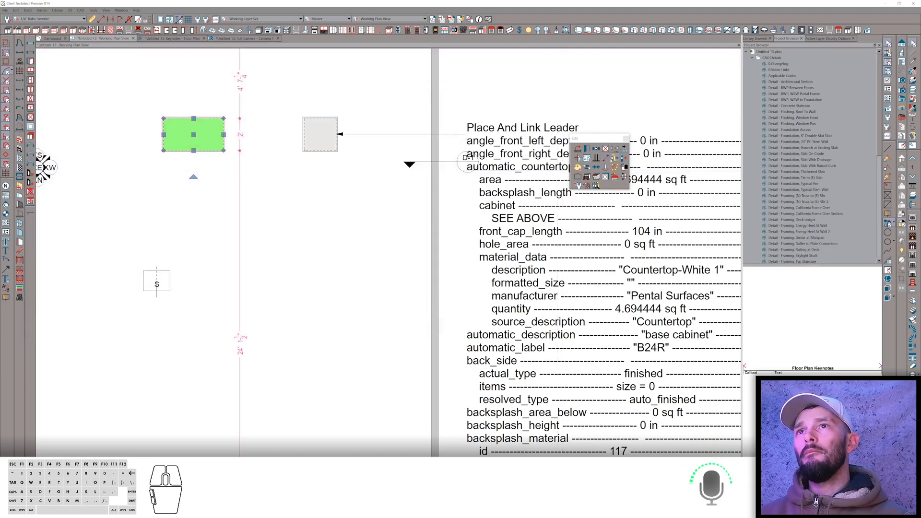
Add the cabinet to the user library catalog and name it 3 drawer base.
left_click(614, 157)
left_click(655, 126)
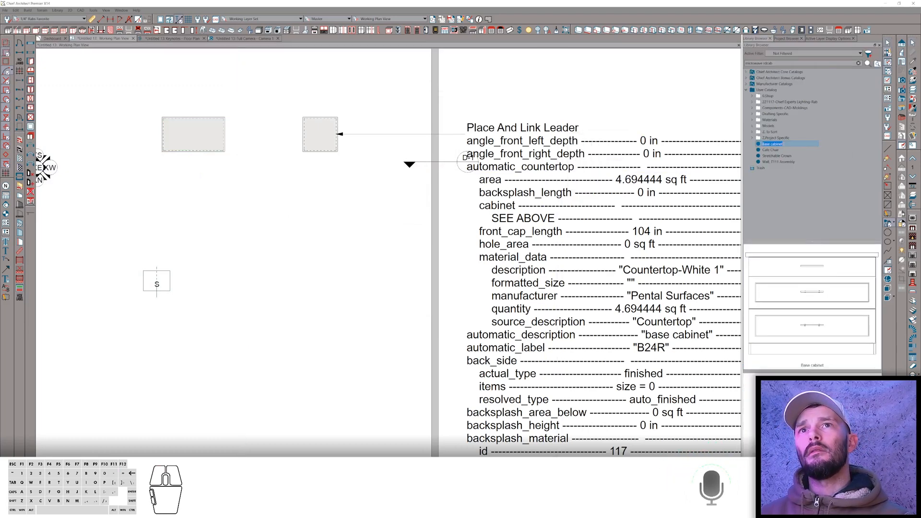
type("3 d")
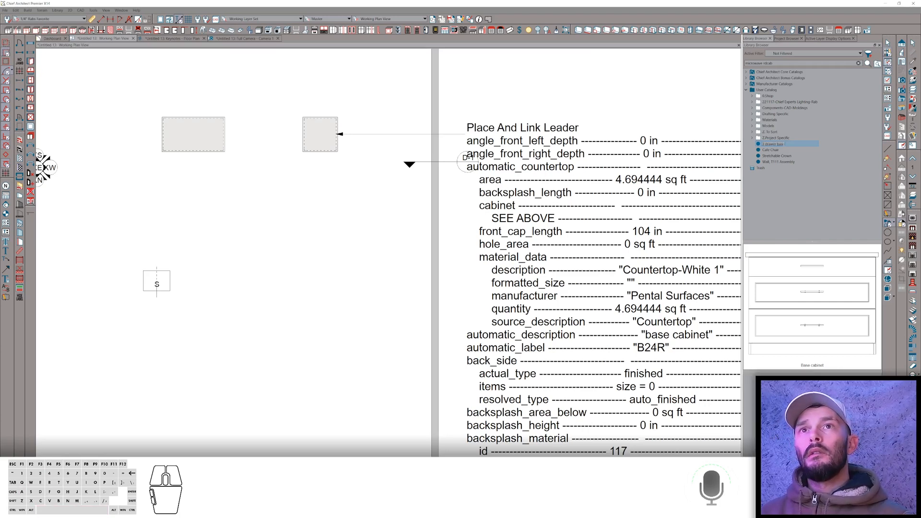
type("rawer base")
key("Return")
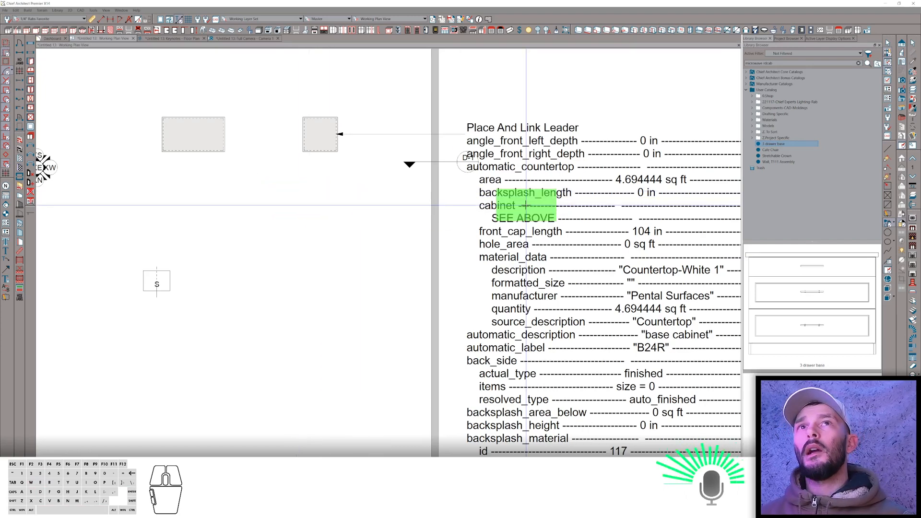
Open the cabinet schedule from the project browser to review the listed cabinets.
left_click(788, 39)
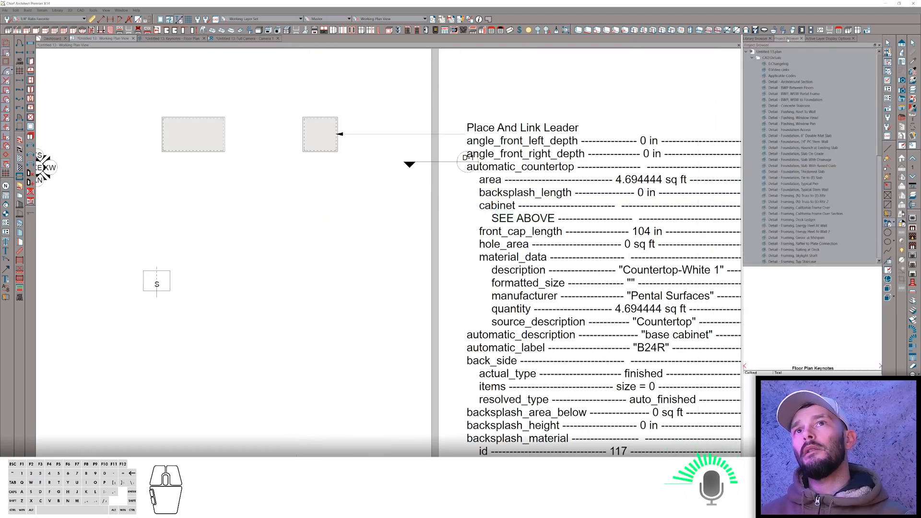
scroll(791, 140, "down", 10)
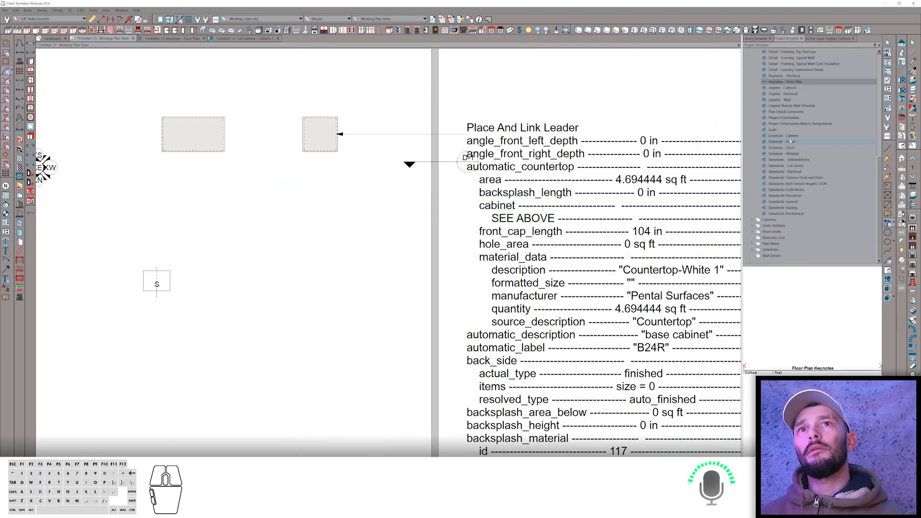
double_click(787, 136)
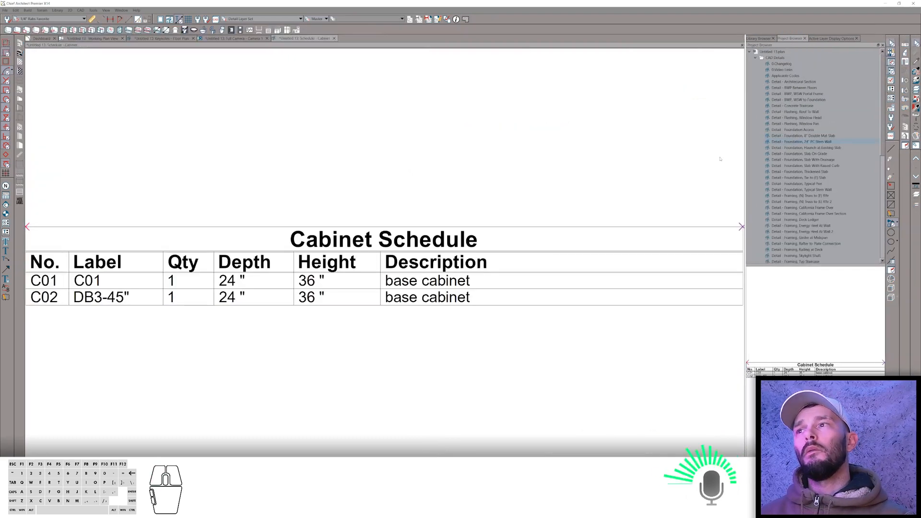
scroll(350, 267, "down", 3)
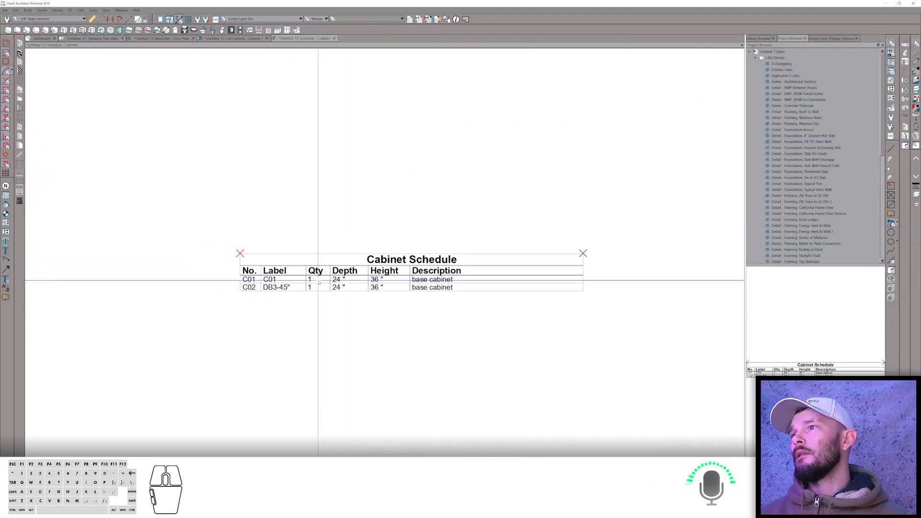
Add a Code column to the cabinet schedule, placed right after the No. column, and confirm.
scroll(319, 280, "up", 2)
scroll(285, 295, "up", 3)
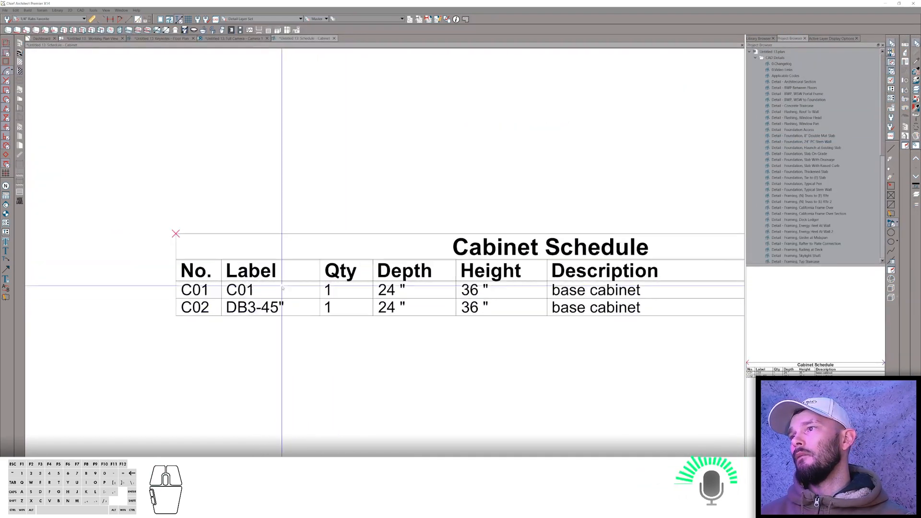
left_click(257, 296)
scroll(307, 310, "down", 3)
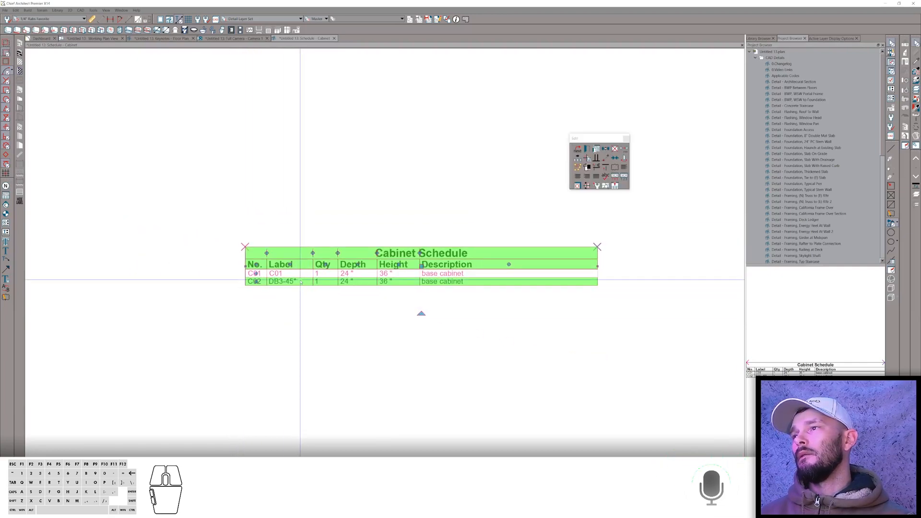
scroll(298, 278, "up", 1)
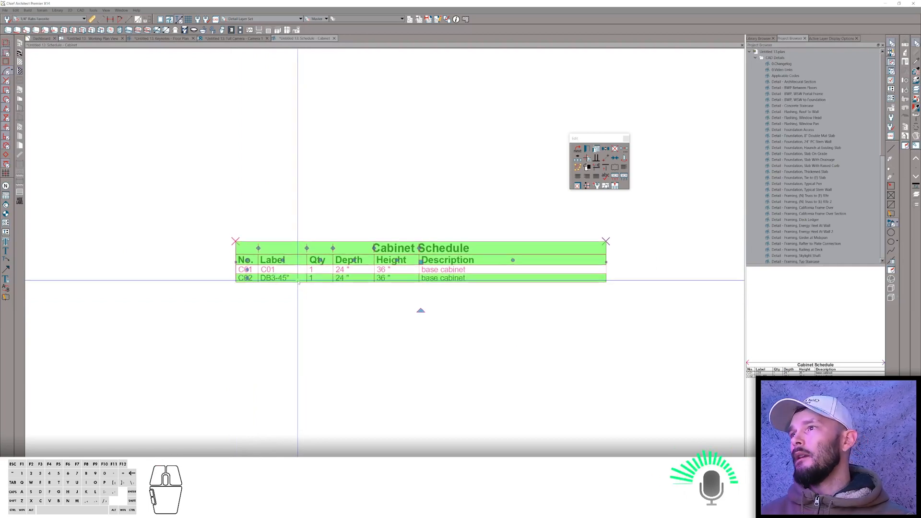
left_click(296, 271)
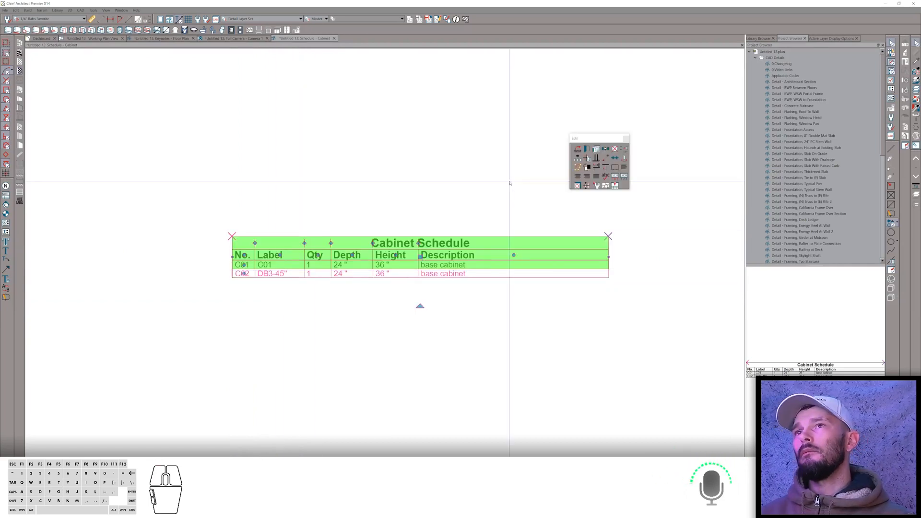
left_click(588, 158)
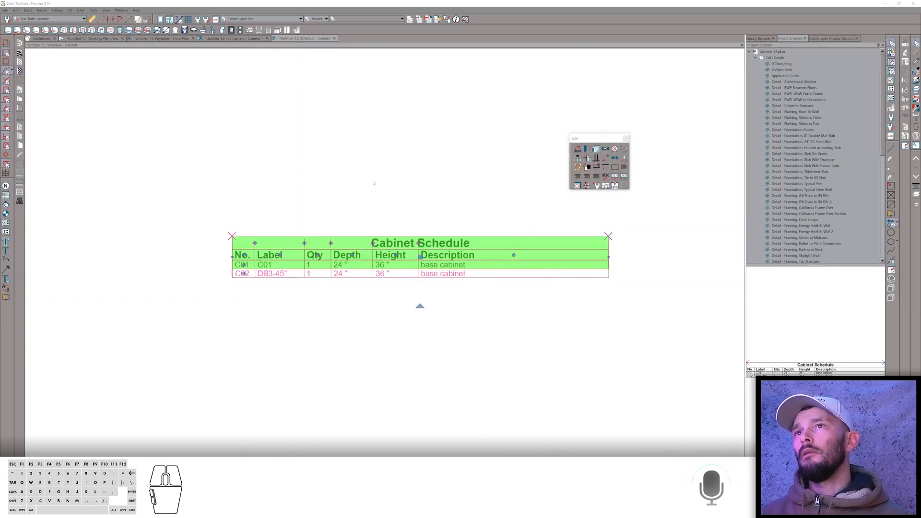
scroll(584, 264, "down", 5)
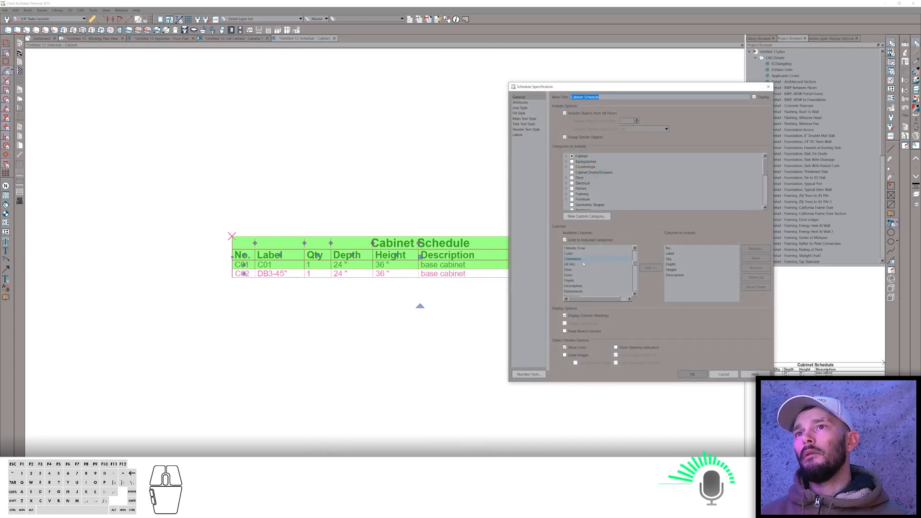
left_click(578, 254)
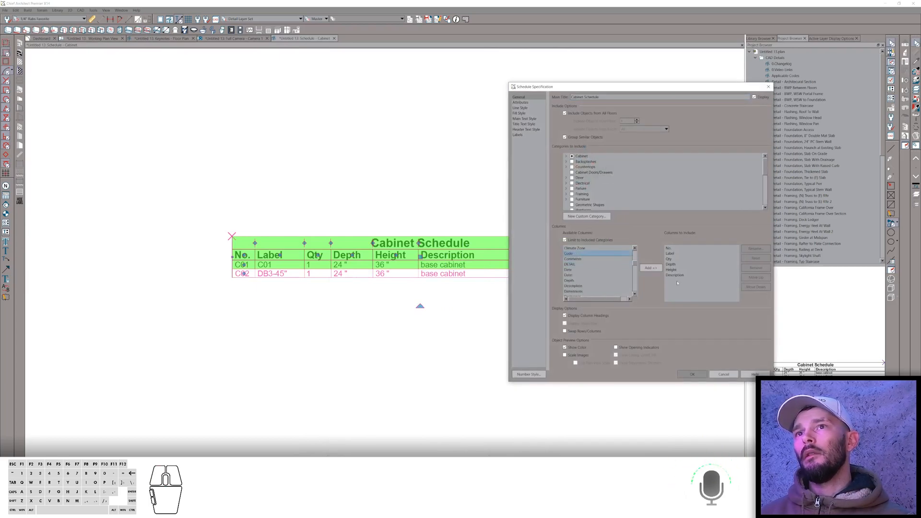
left_click(652, 268)
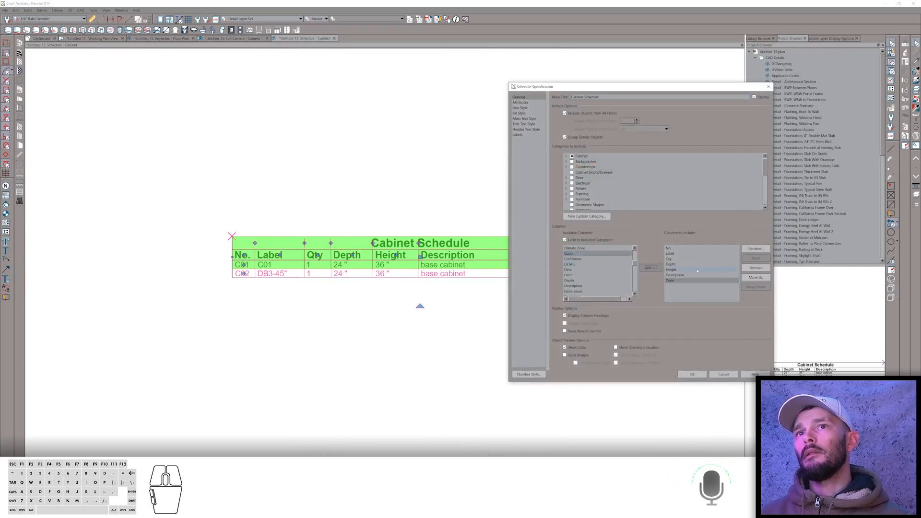
left_click(760, 278)
left_click(760, 277)
left_click(761, 277)
left_click(761, 278)
left_click(762, 278)
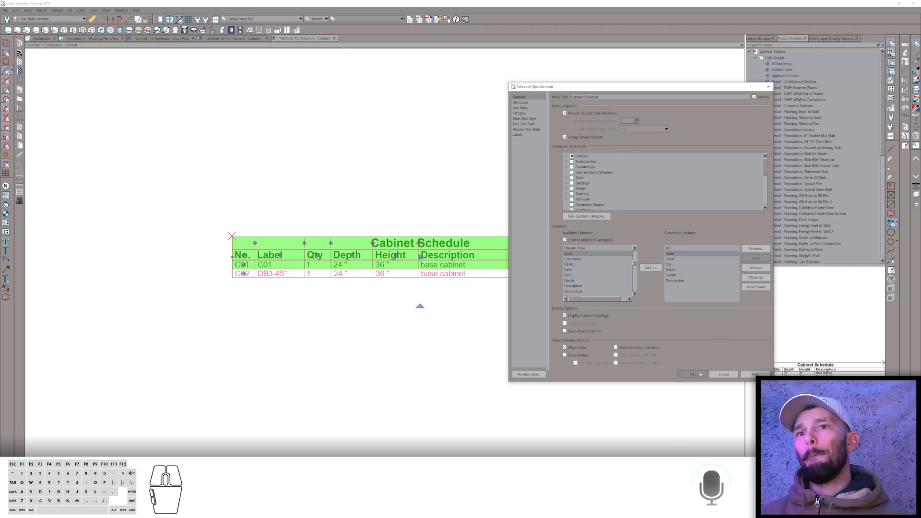
left_click(692, 374)
scroll(288, 302, "up", 3)
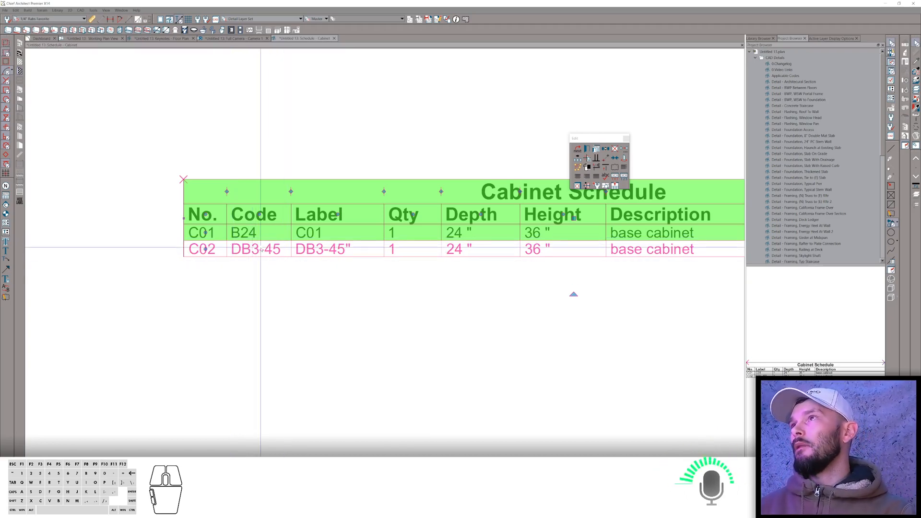
Open the 'Fully open end cabinet' forum topic in the browser to read the question.
key("alt+Tab")
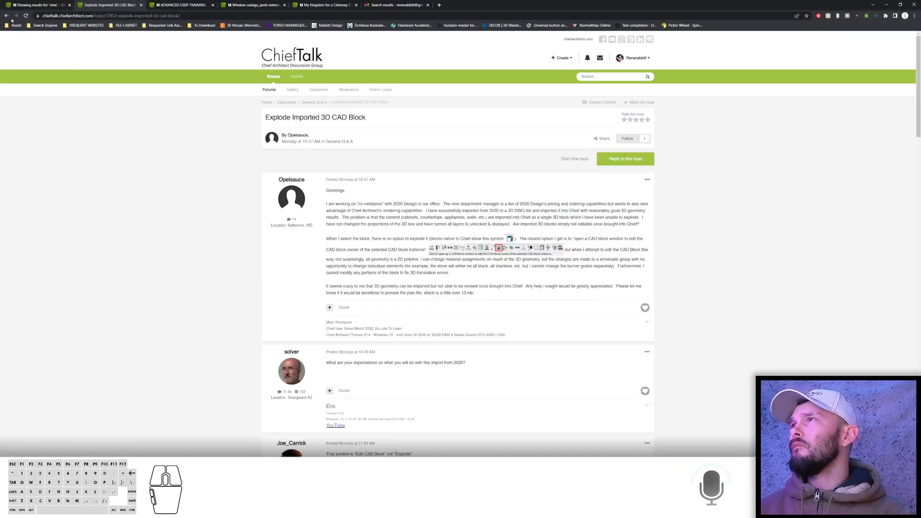
left_click(6, 15)
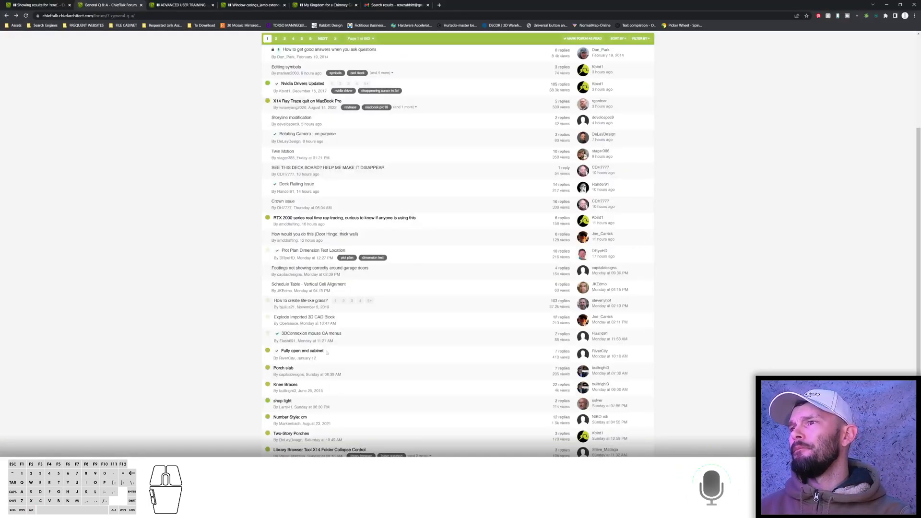
left_click(303, 344)
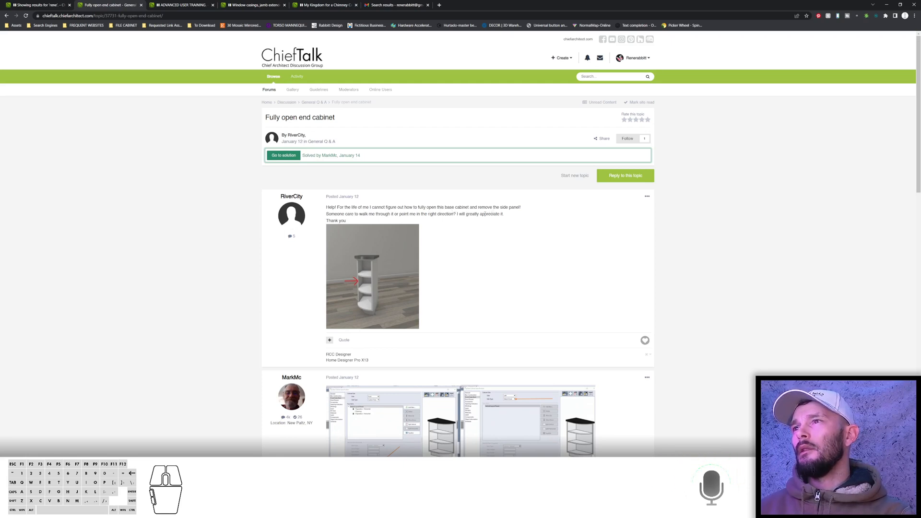
key("alt+Tab")
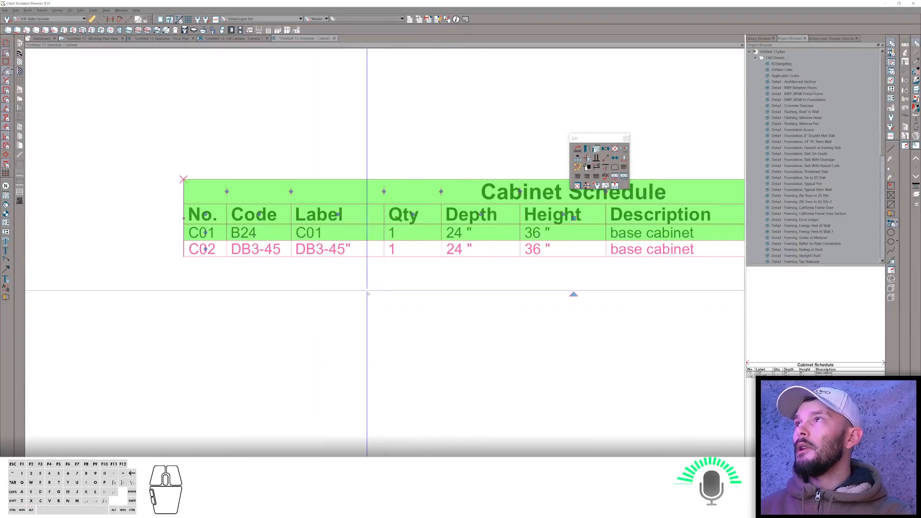
In the plan view, open the end cabinet's specification and change its type to Right Radius End.
left_click(89, 40)
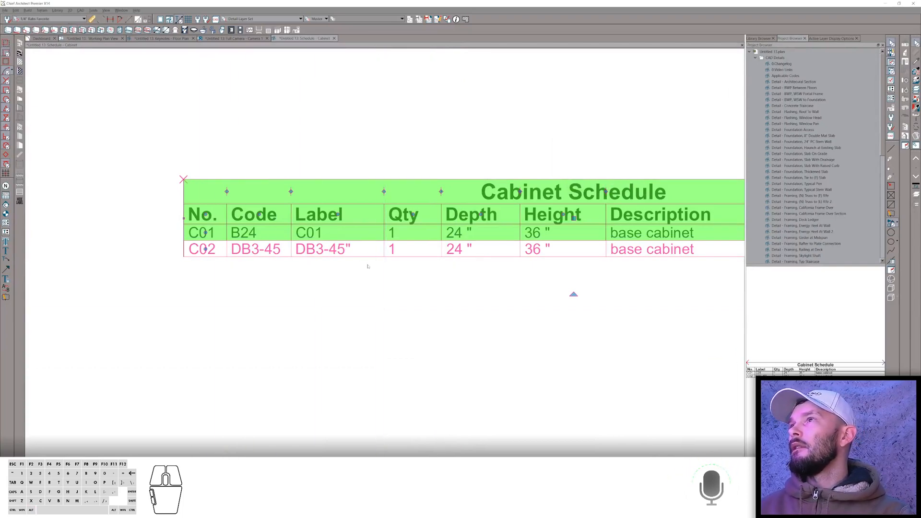
scroll(339, 220, "down", 5)
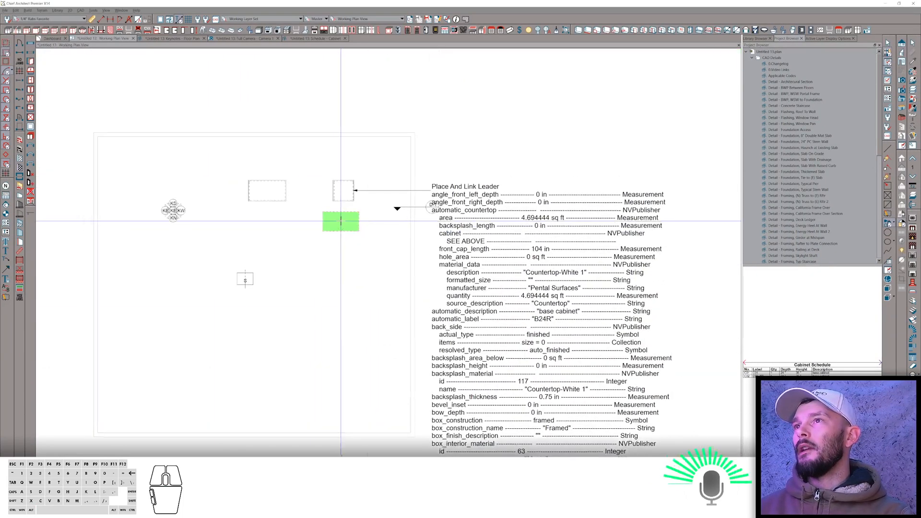
scroll(340, 221, "up", 2)
key("space")
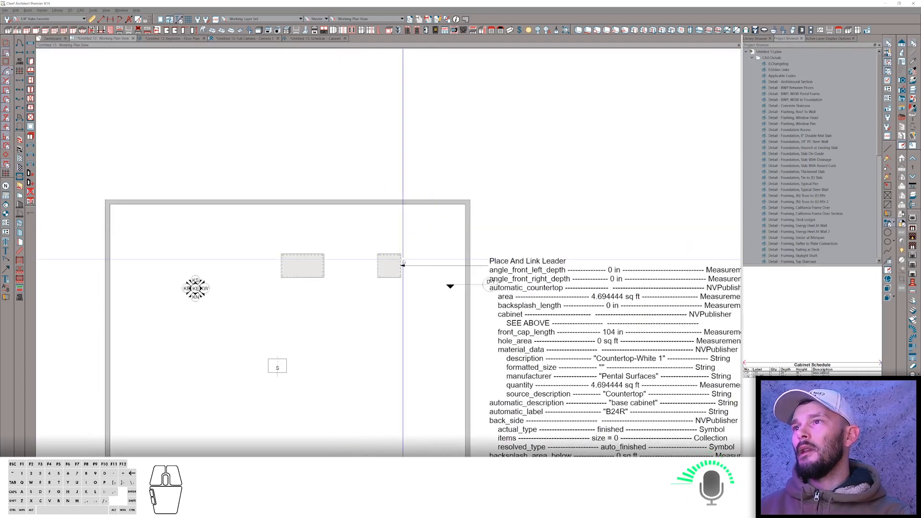
left_click(390, 264)
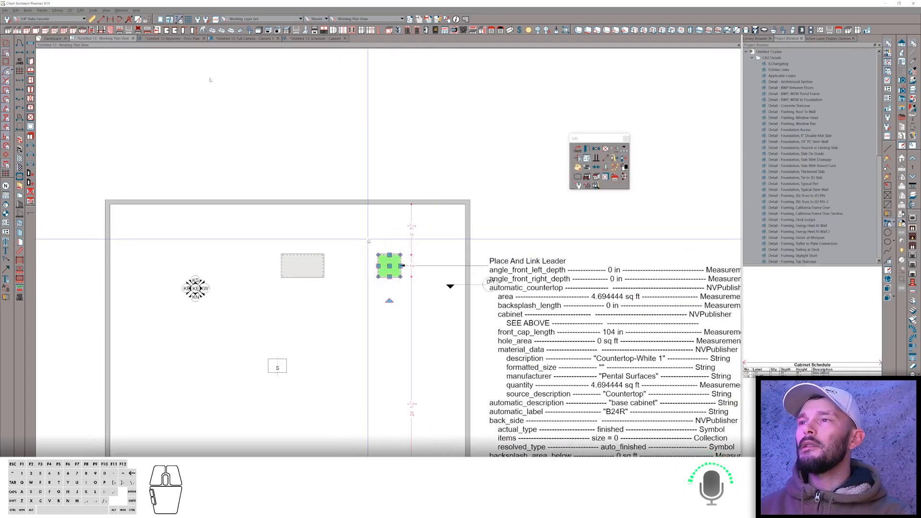
key("ctrl+e")
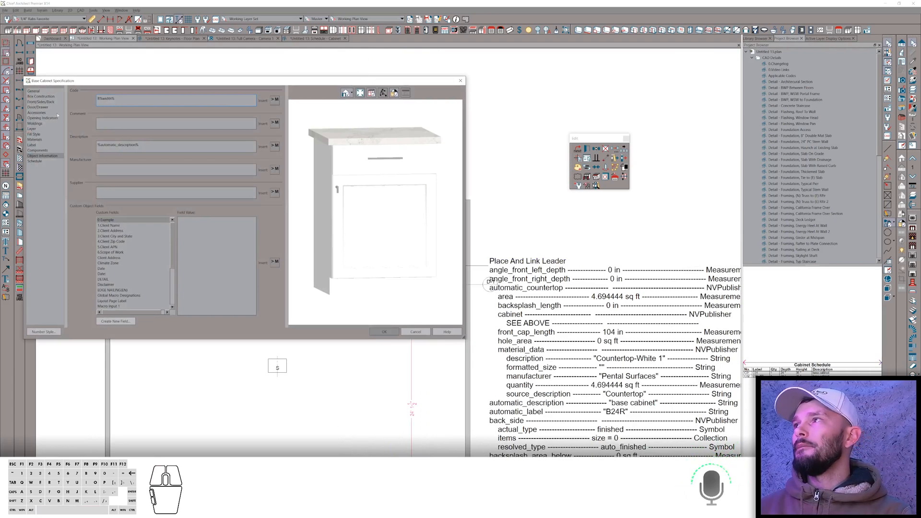
left_click(33, 91)
left_click(134, 99)
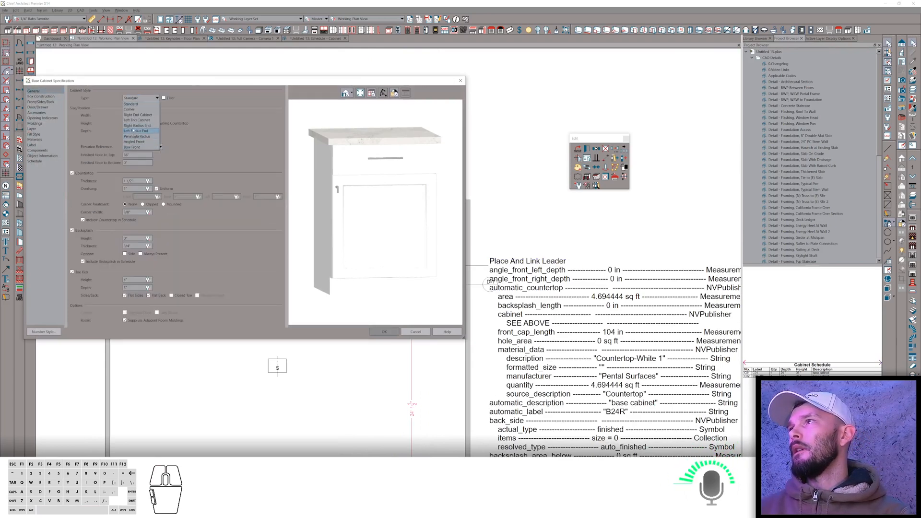
left_click(134, 126)
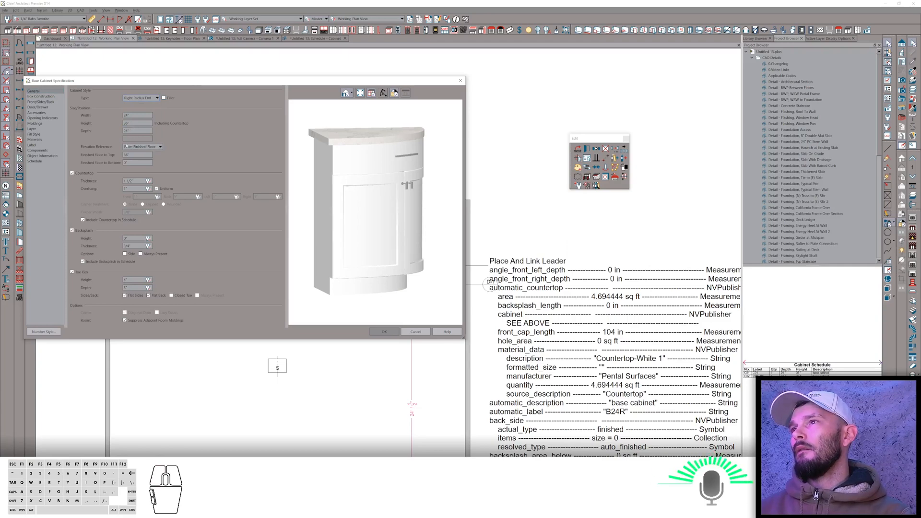
Set the cabinet's left side type to open, leaving the front side selected.
left_click(43, 102)
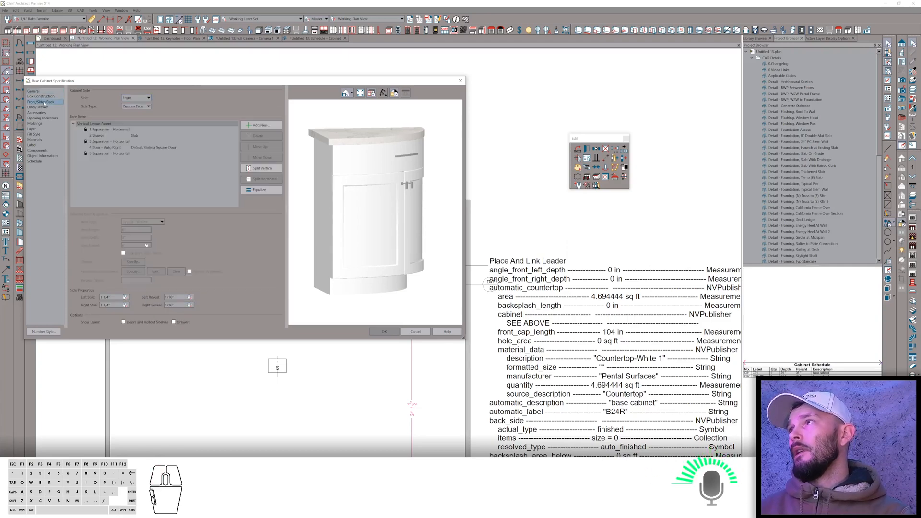
left_click(140, 99)
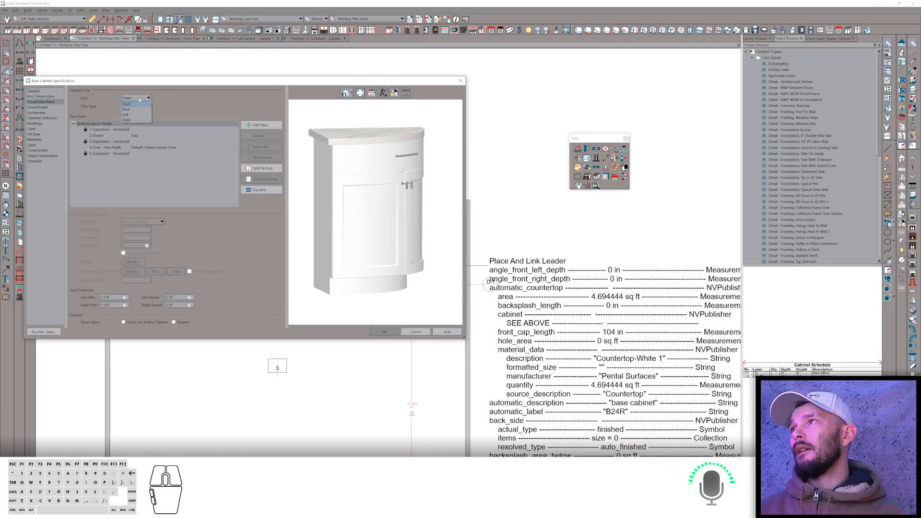
left_click(134, 115)
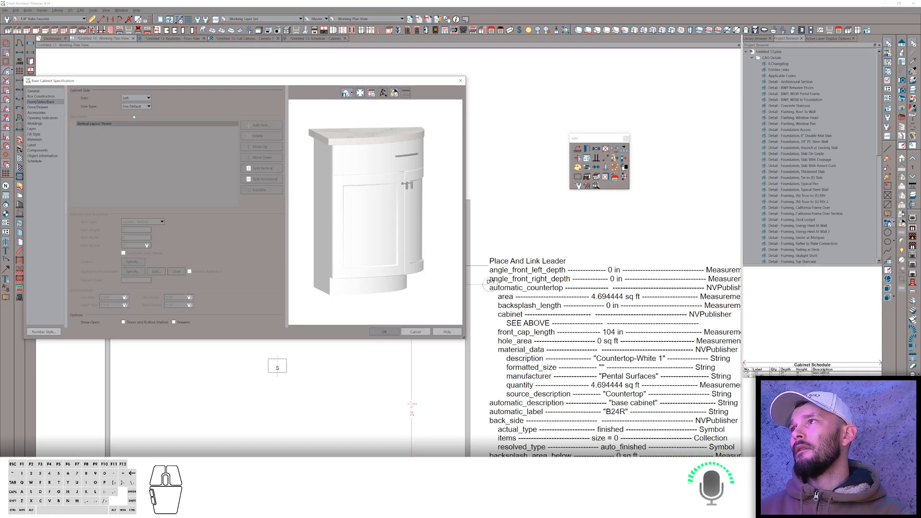
left_click(135, 106)
left_click(133, 155)
left_click(133, 98)
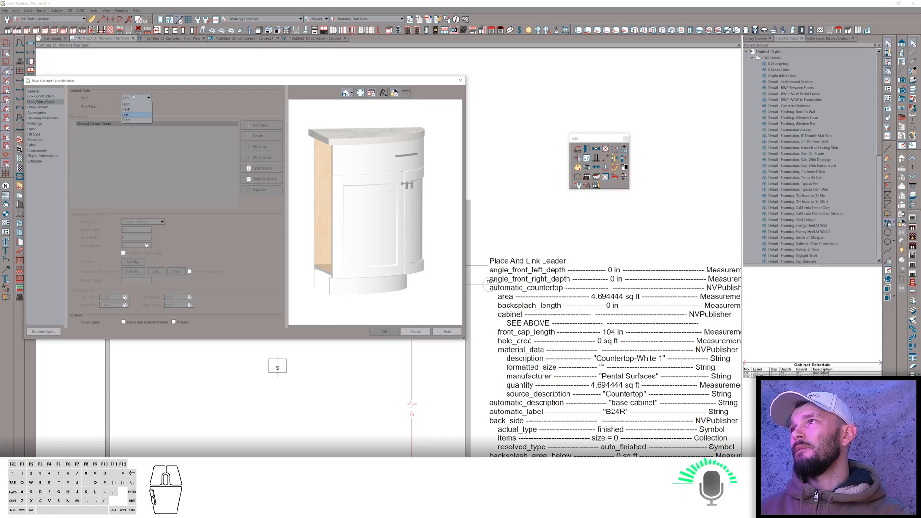
left_click(133, 105)
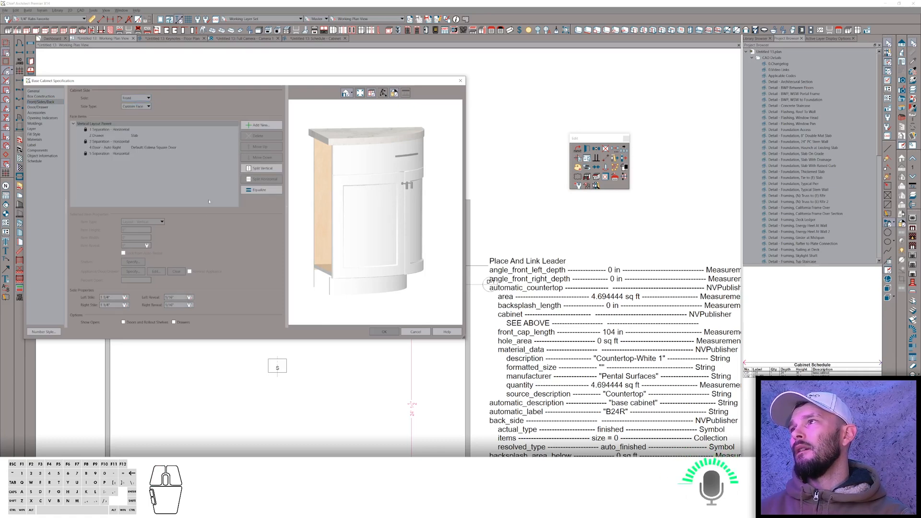
Change the front door item to an opening and delete the drawer from the front items.
left_click(150, 149)
left_click(162, 222)
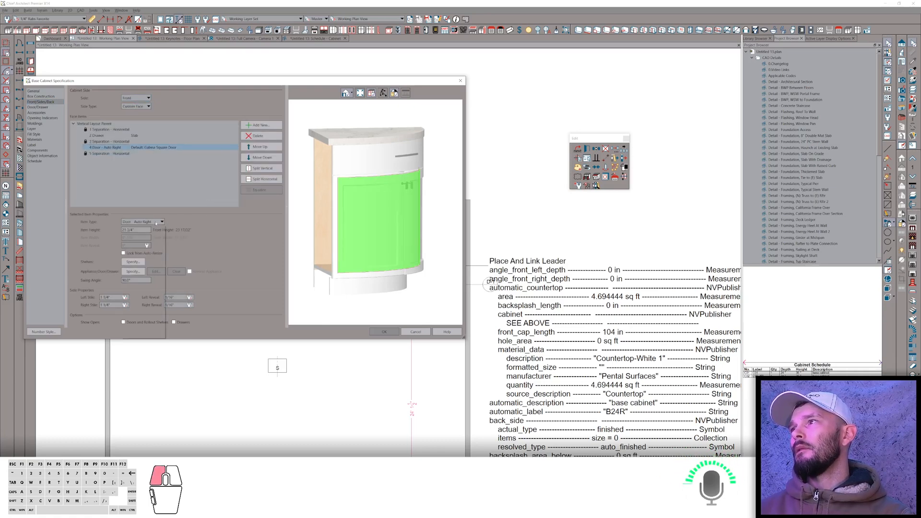
left_click(130, 320)
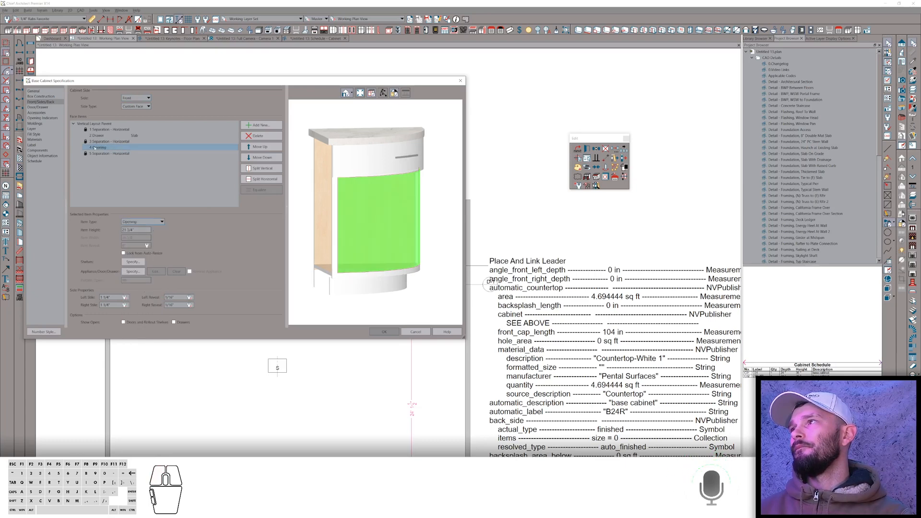
left_click(94, 135)
left_click(266, 136)
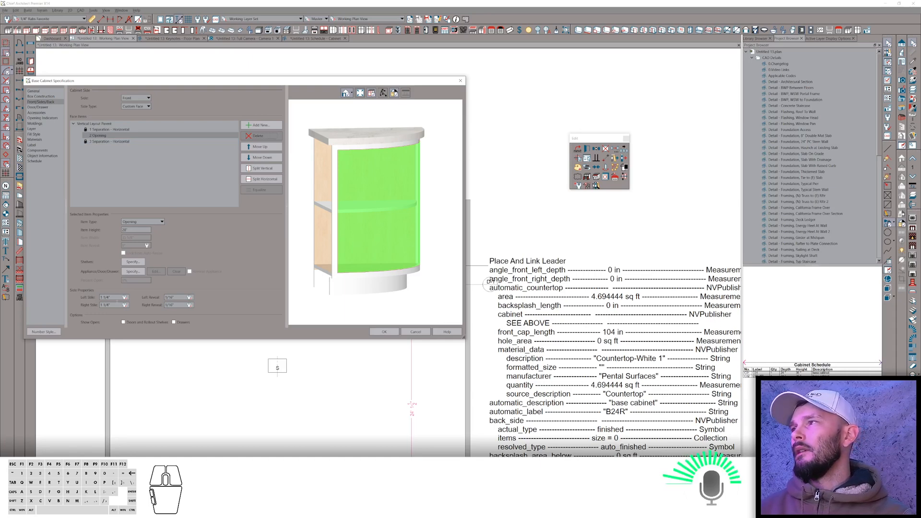
Set the front's left side stile width to 0 and confirm the dialog.
left_click(109, 297)
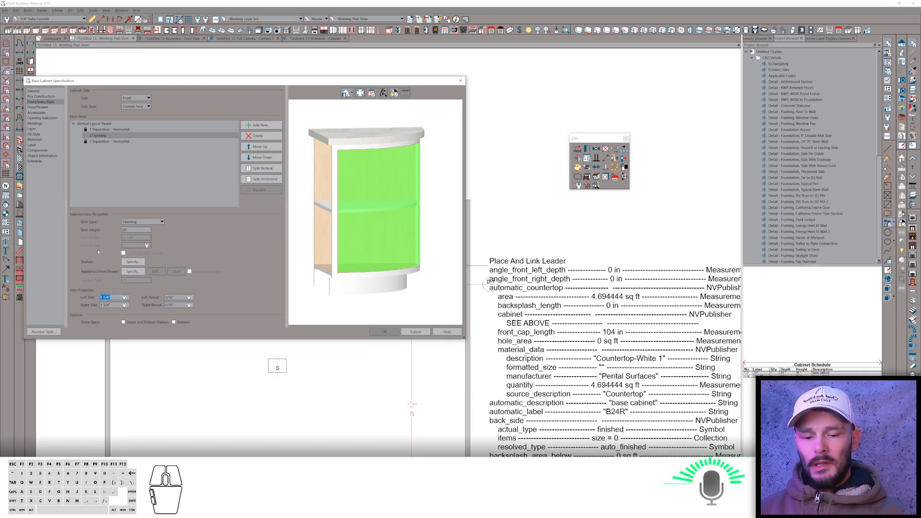
type("0")
key("Tab")
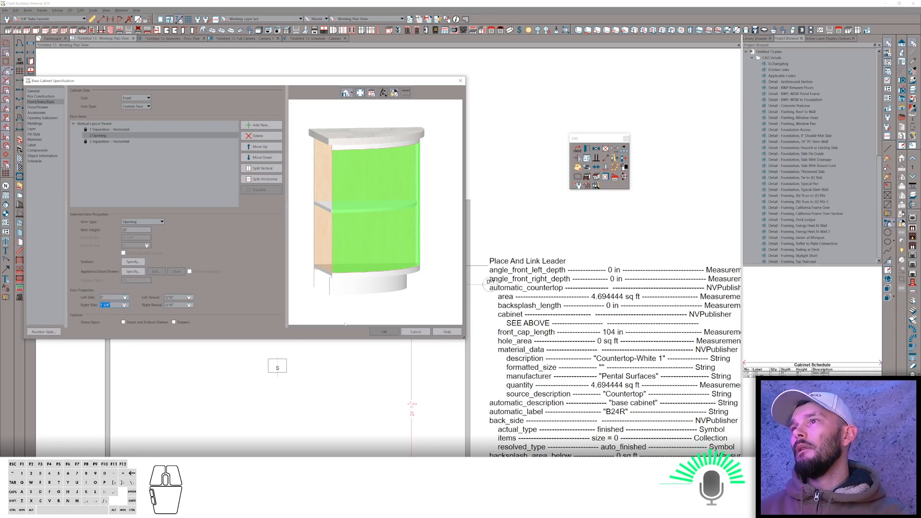
left_click(385, 332)
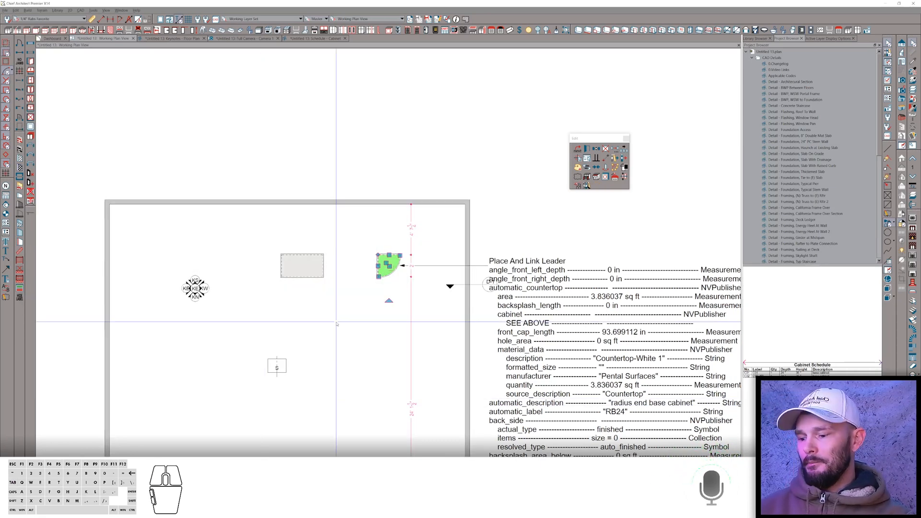
Return to the forum topic list in the browser and open the Porch slab topic.
key("alt+Tab")
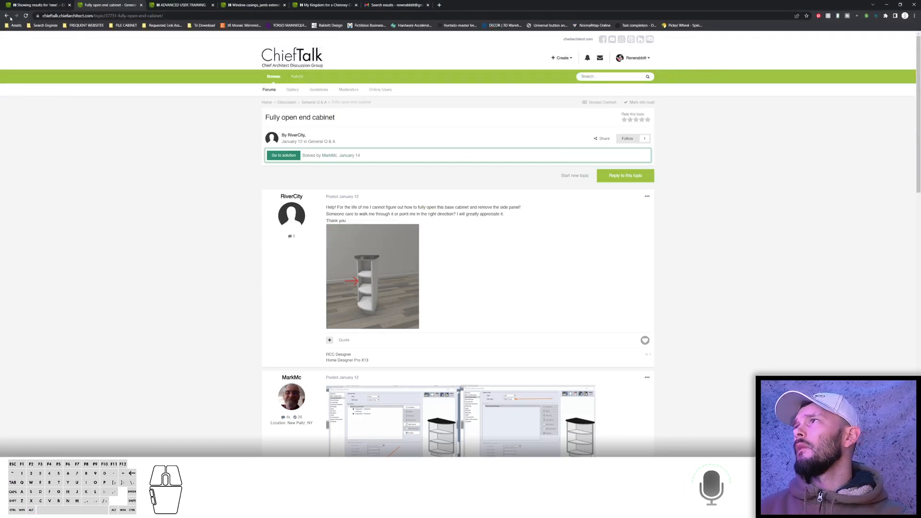
left_click(7, 16)
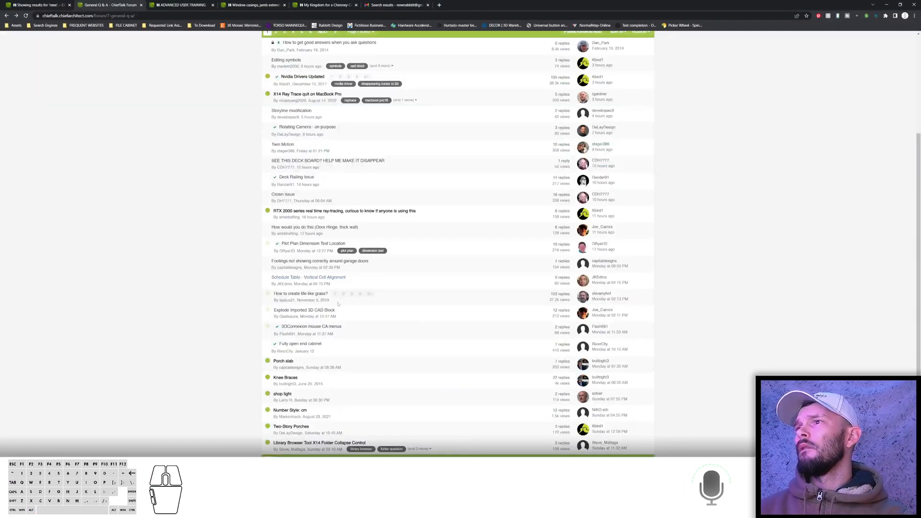
left_click(285, 363)
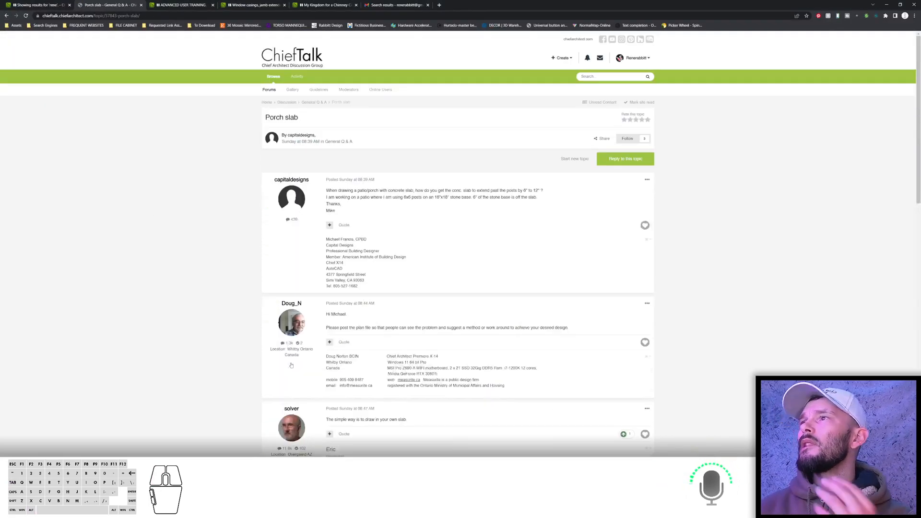
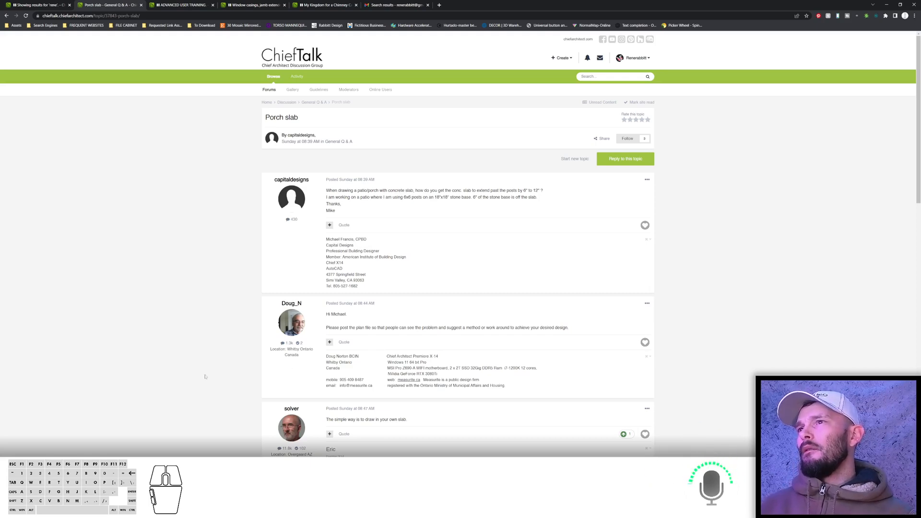
Switch back to Chief Architect and draw a rectangular railing enclosure off the front wall of the house.
key("alt+Tab")
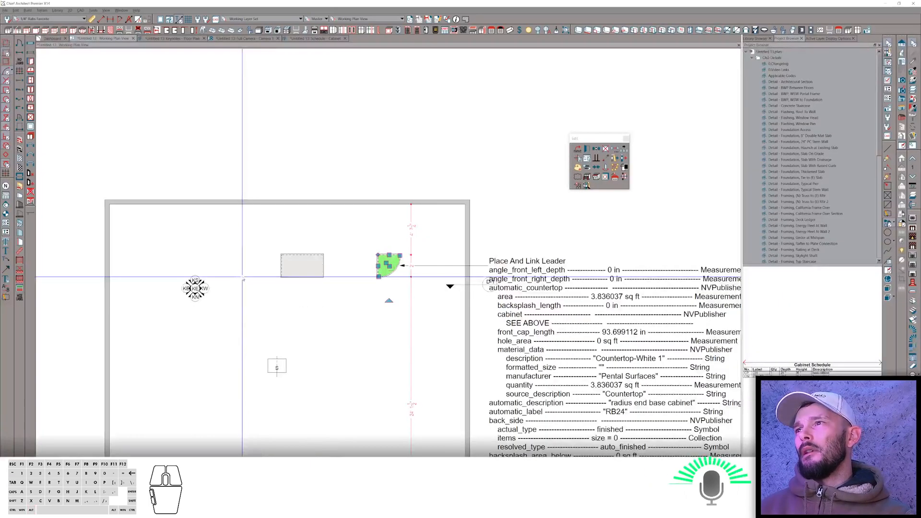
scroll(394, 154, "down", 3)
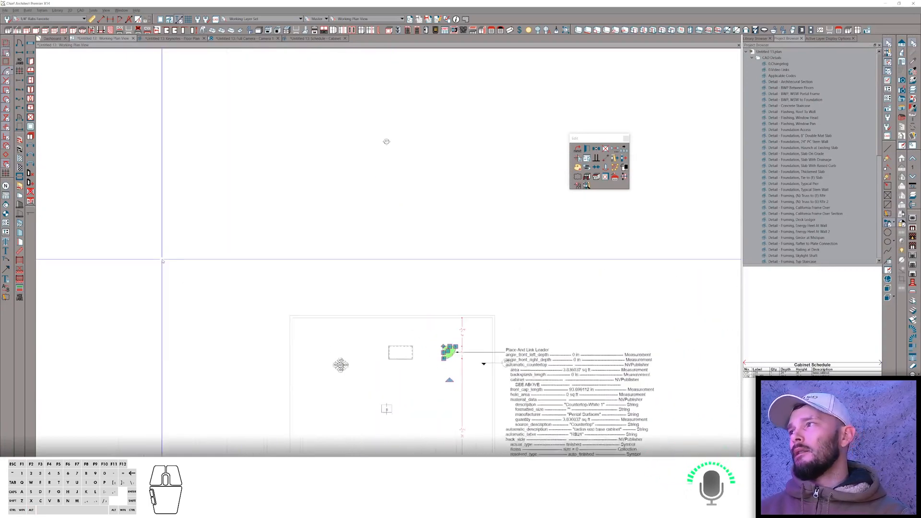
middle_click_drag(387, 151, 386, 120)
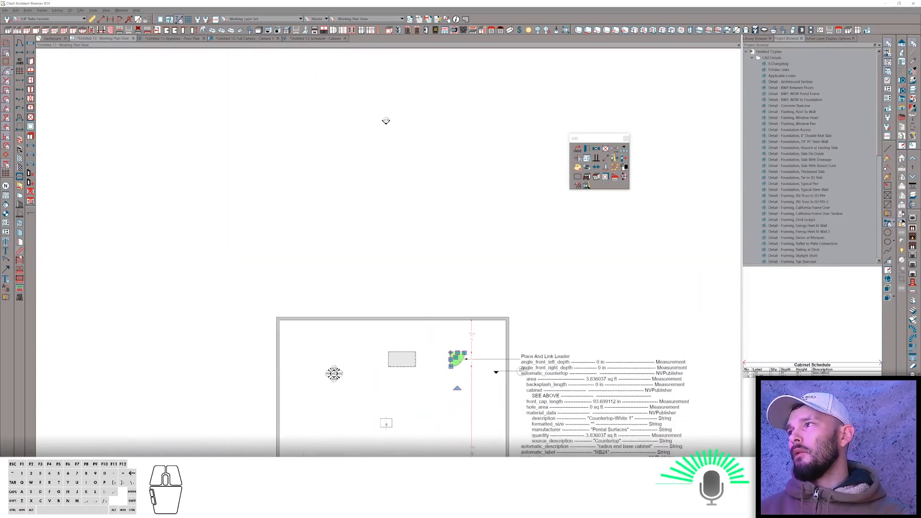
key("Escape")
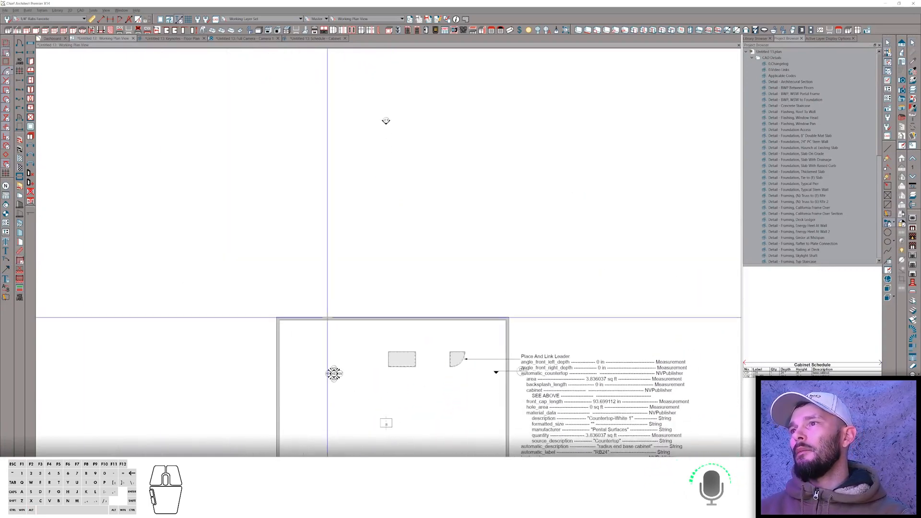
left_click_drag(326, 318, 474, 317)
middle_click_drag(469, 194, 488, 210)
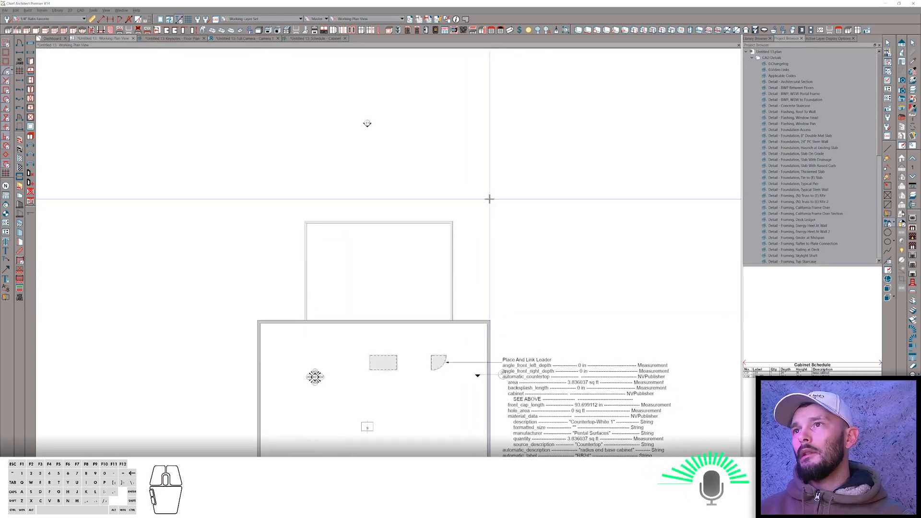
Select the railing enclosure and toggle an option in the General settings of its specification.
left_click_drag(490, 195, 269, 274)
right_click(269, 273)
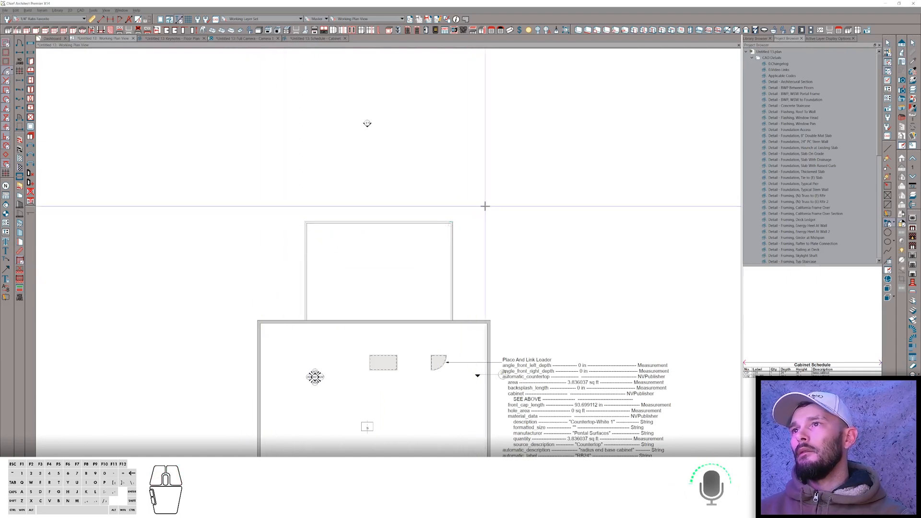
key("space")
left_click_drag(487, 198, 237, 280)
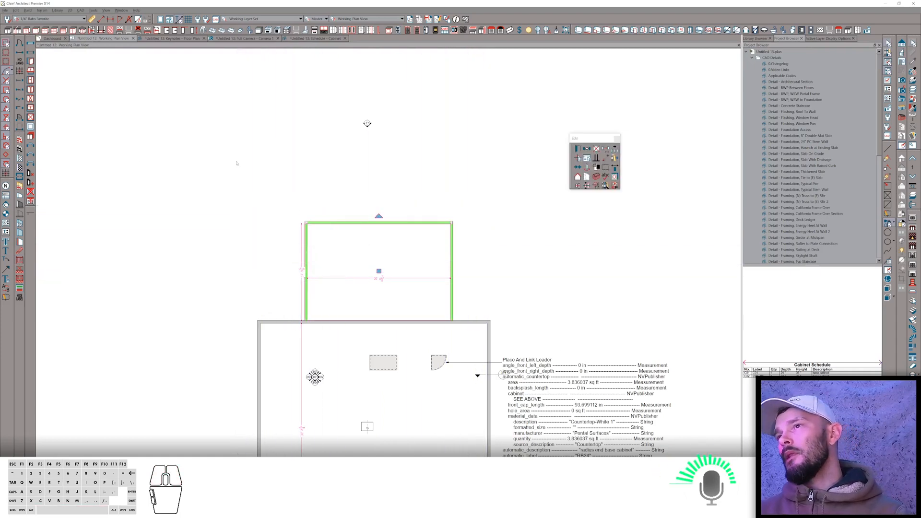
key("ctrl+e")
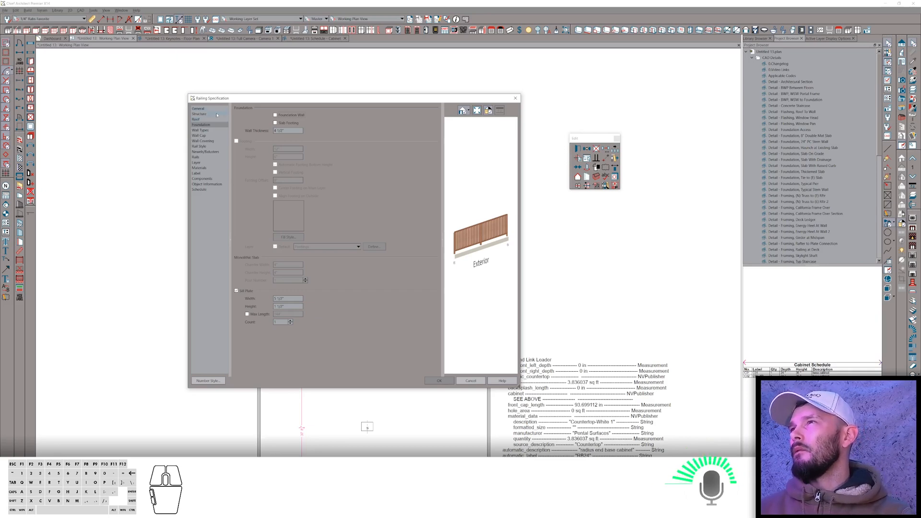
left_click(198, 108)
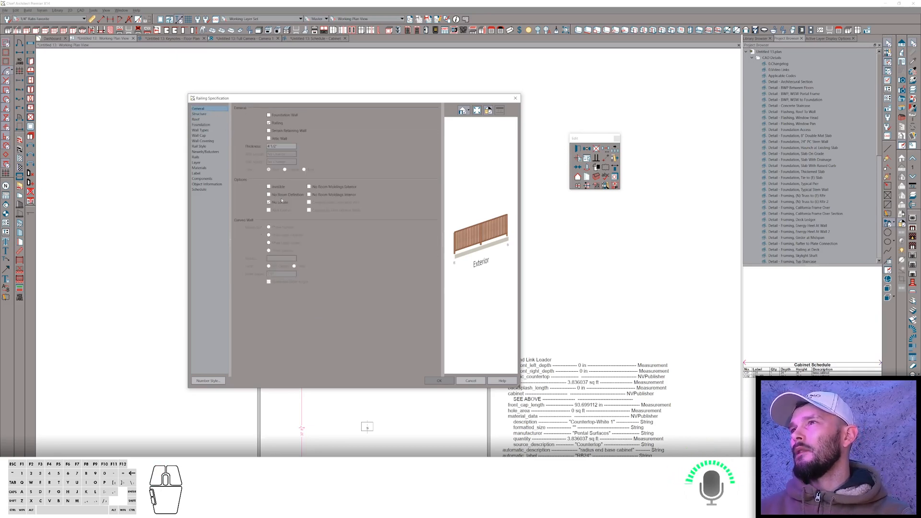
left_click(281, 202)
key("Return")
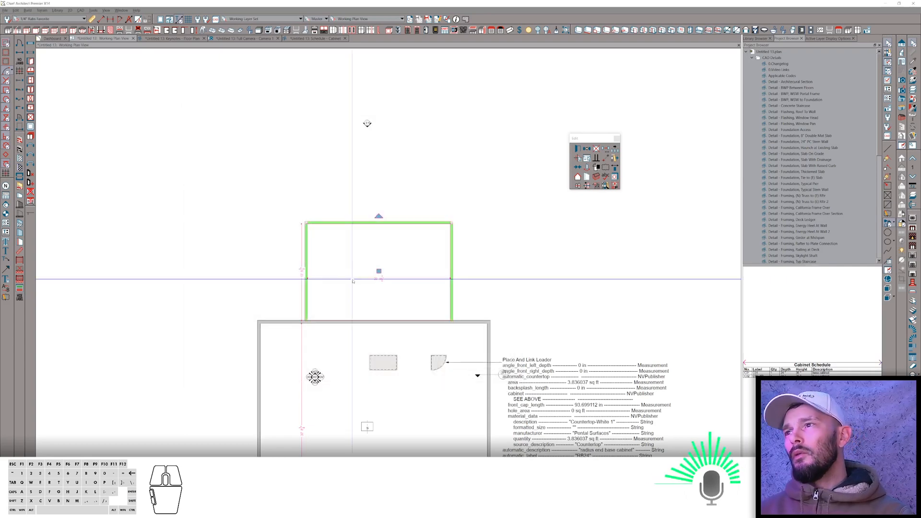
Draw a rectangular slab slightly larger than the railing enclosure.
right_click(214, 263)
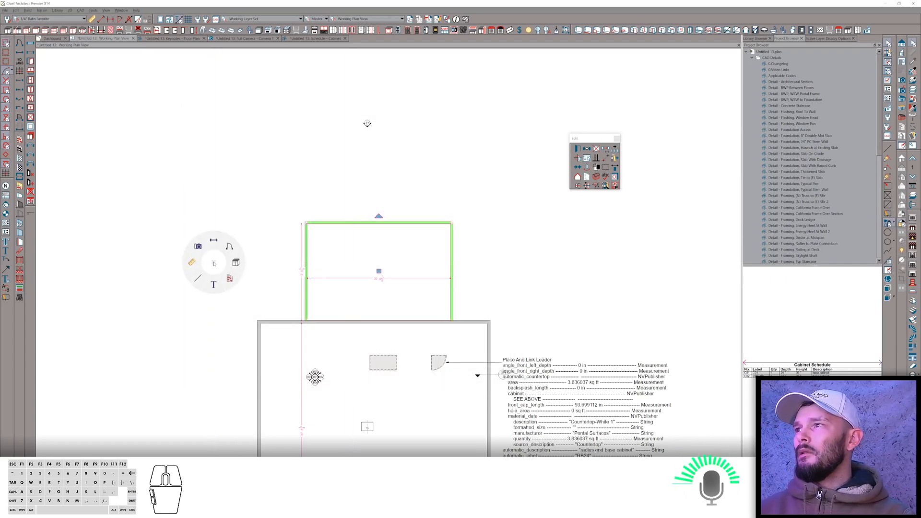
left_click(213, 263)
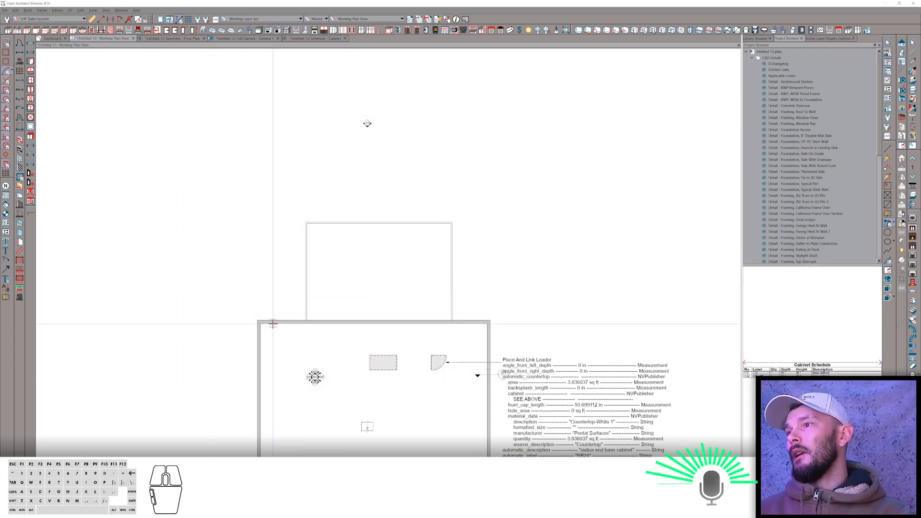
mouse_move(285, 300)
left_mouse_down()
mouse_move(286, 208)
mouse_move(512, 207)
mouse_move(477, 208)
mouse_move(476, 320)
left_mouse_up()
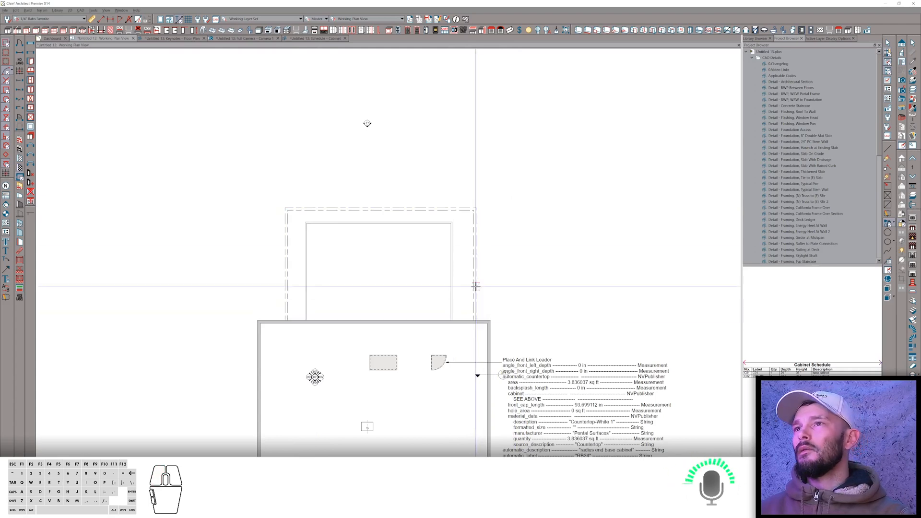
Align the slab's right, top and left edges with the railing by setting their distances to 0.
right_click(476, 280)
left_click(468, 288)
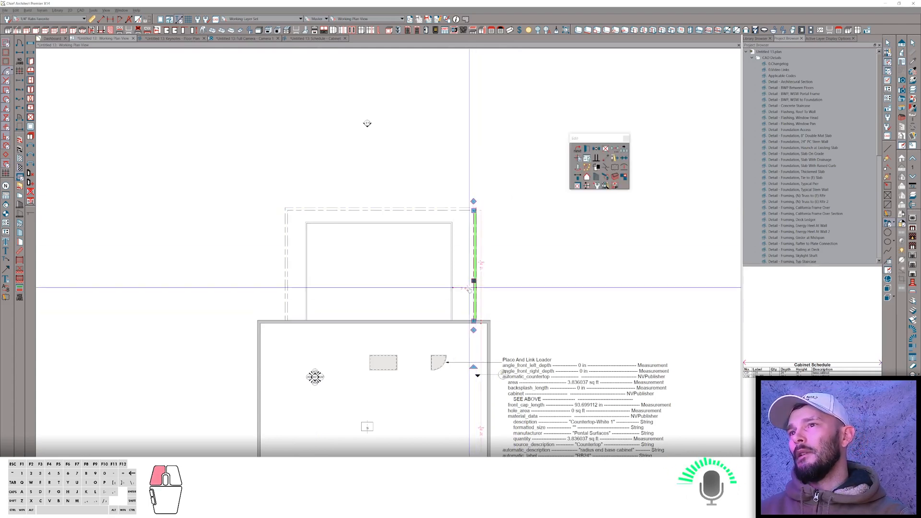
type("0")
key("Return")
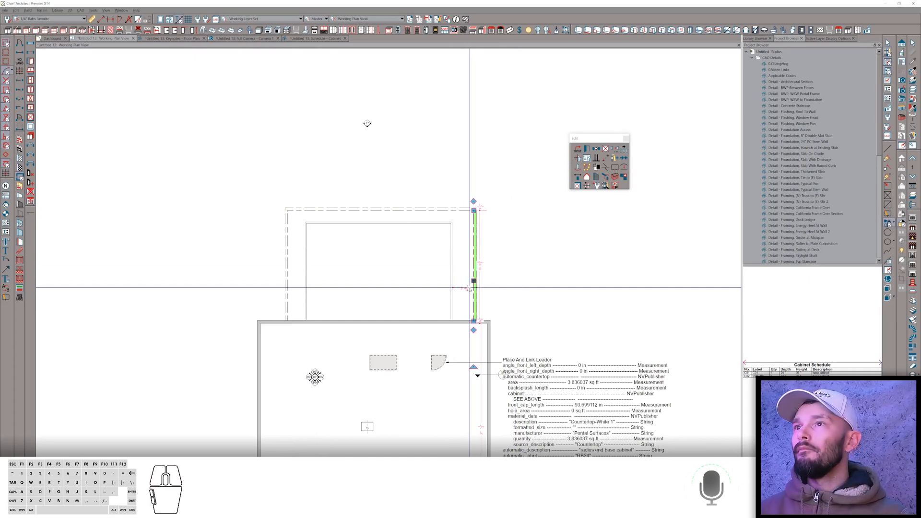
left_click(422, 214)
left_click(428, 217)
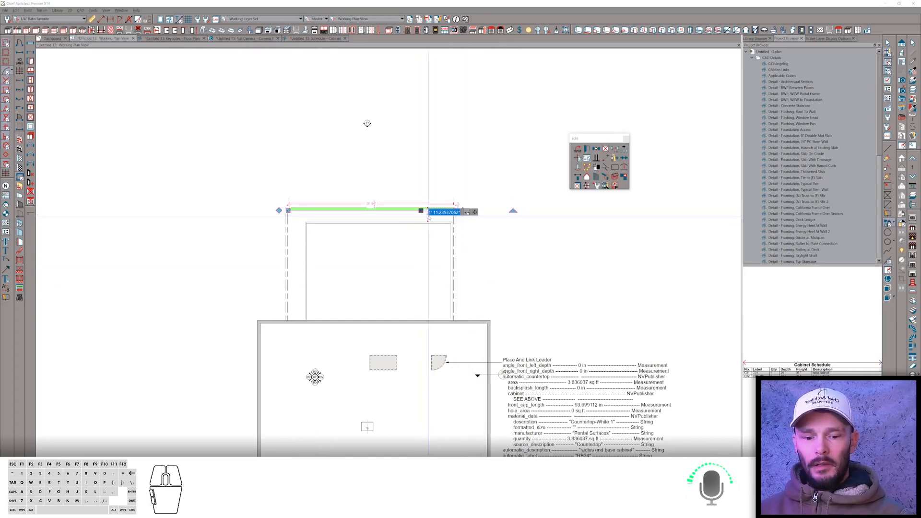
type("0")
key("Return")
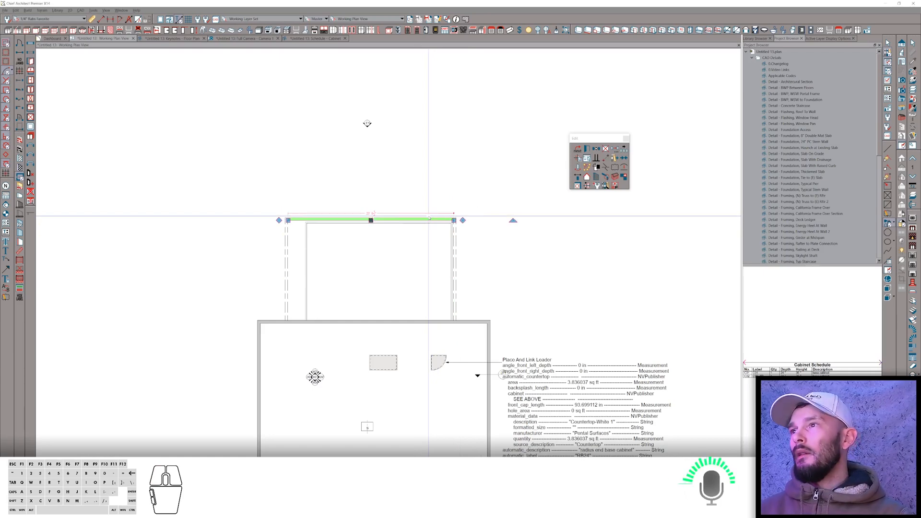
left_click(288, 249)
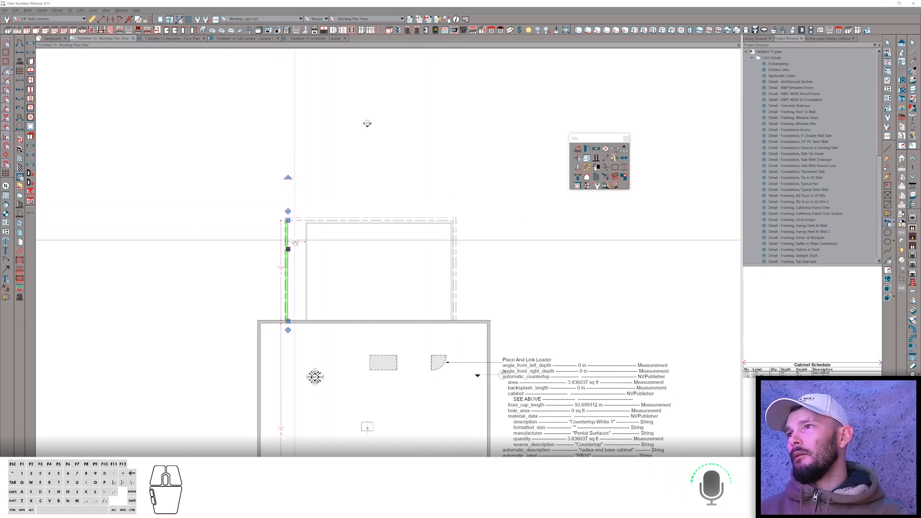
left_click(295, 240)
type("0")
key("Return")
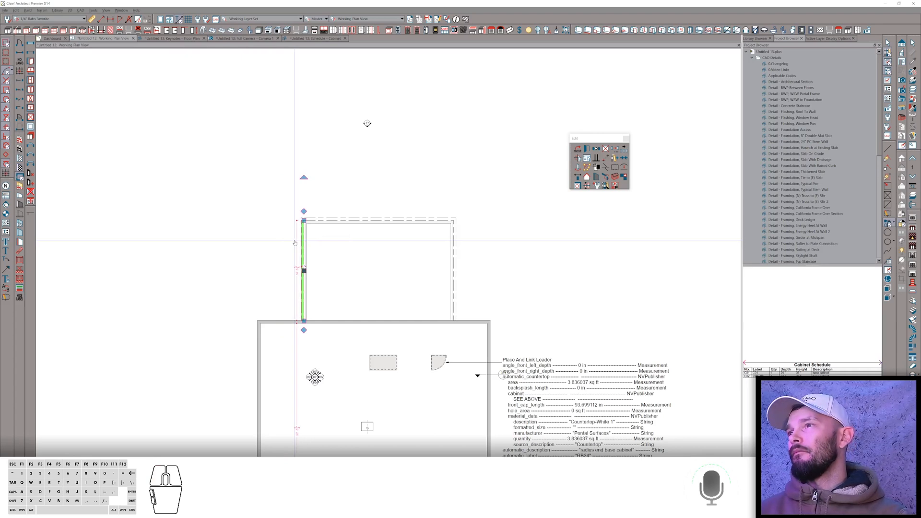
Open the railing's specification and set its rail style to Post to Beam.
left_click(308, 232)
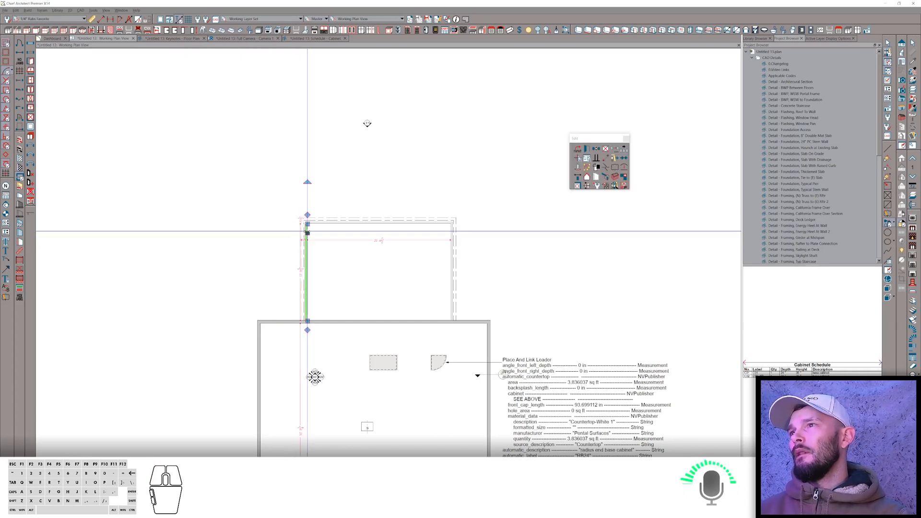
left_click(340, 222, "ctrl")
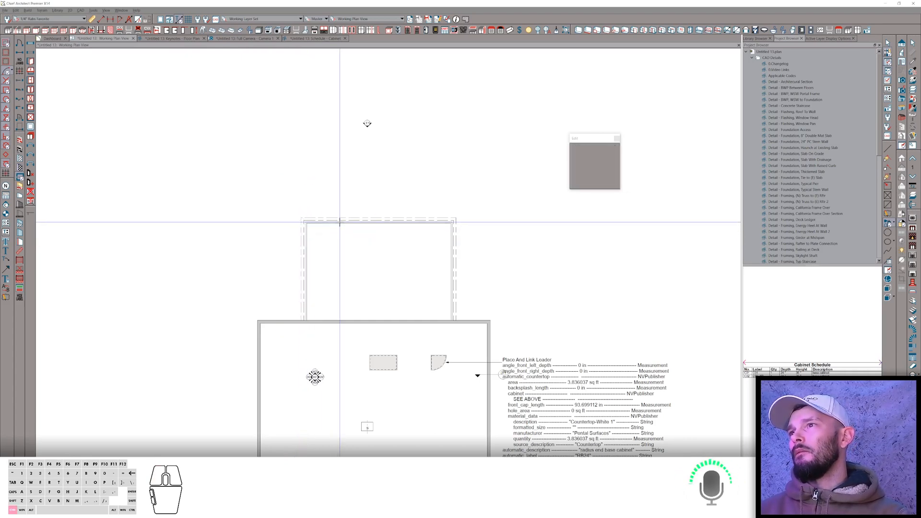
left_click(451, 235, "ctrl")
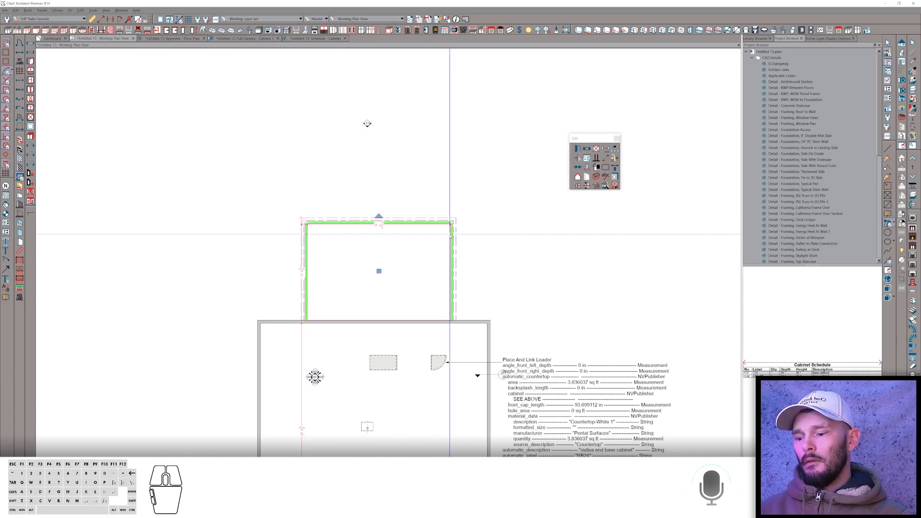
double_click(451, 234)
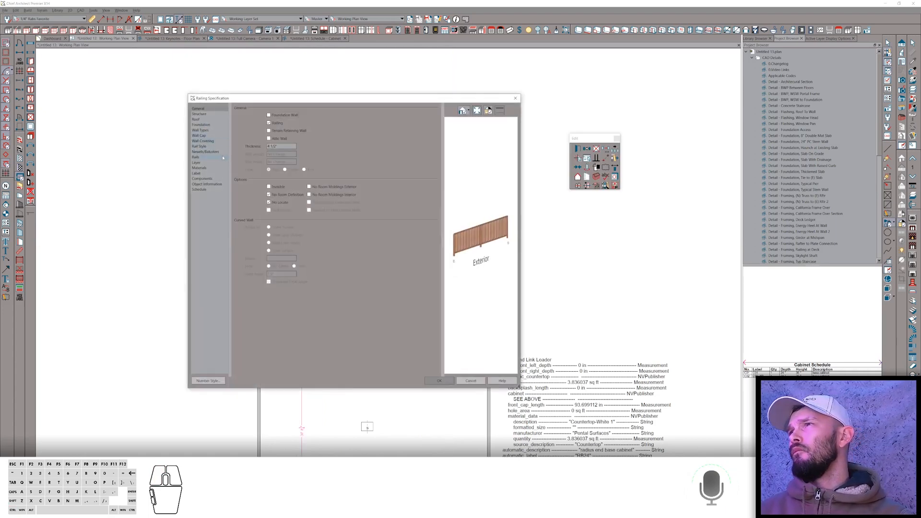
left_click(203, 147)
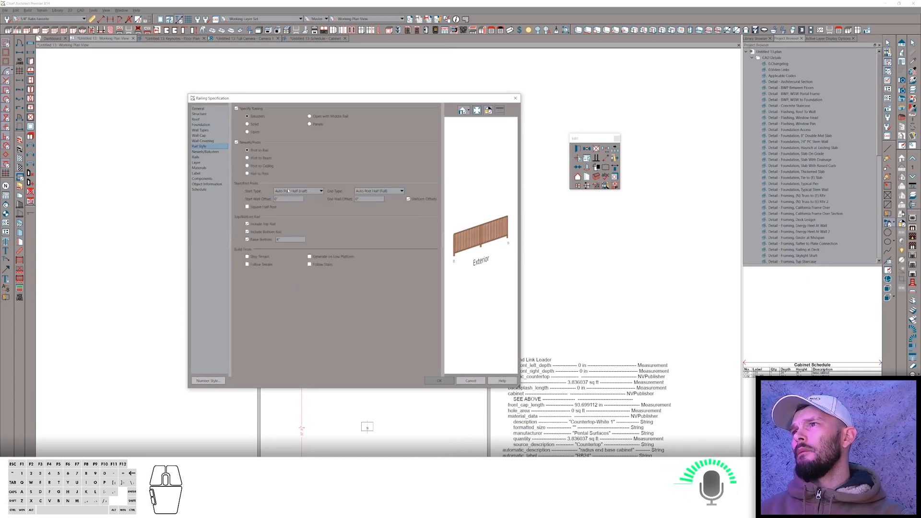
left_click(287, 191)
left_click(288, 191)
left_click(259, 159)
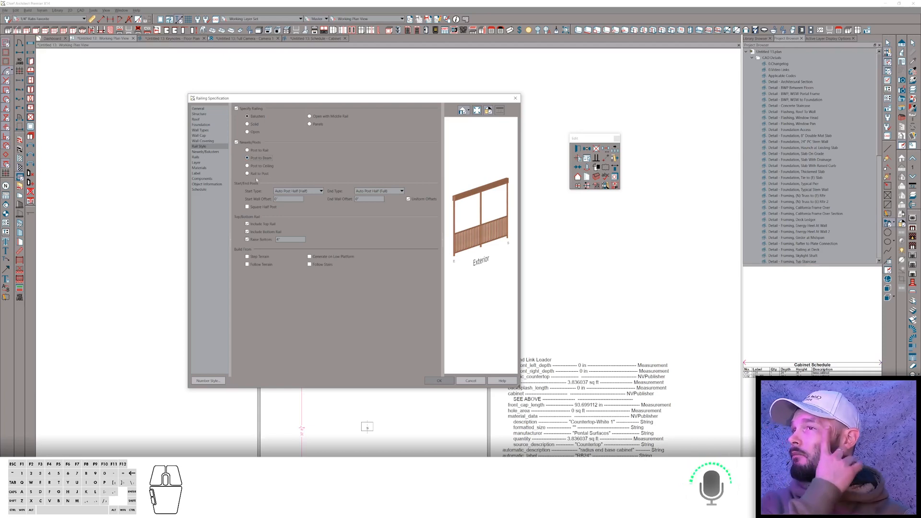
Set the baluster spacing to 48 in the railing's newels and balusters settings.
left_click(229, 151)
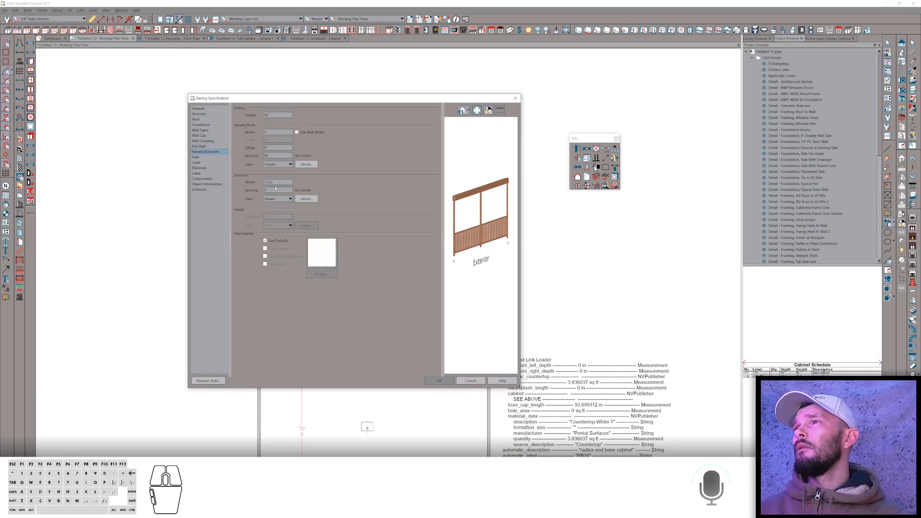
left_click_drag(275, 189, 226, 187)
type("0")
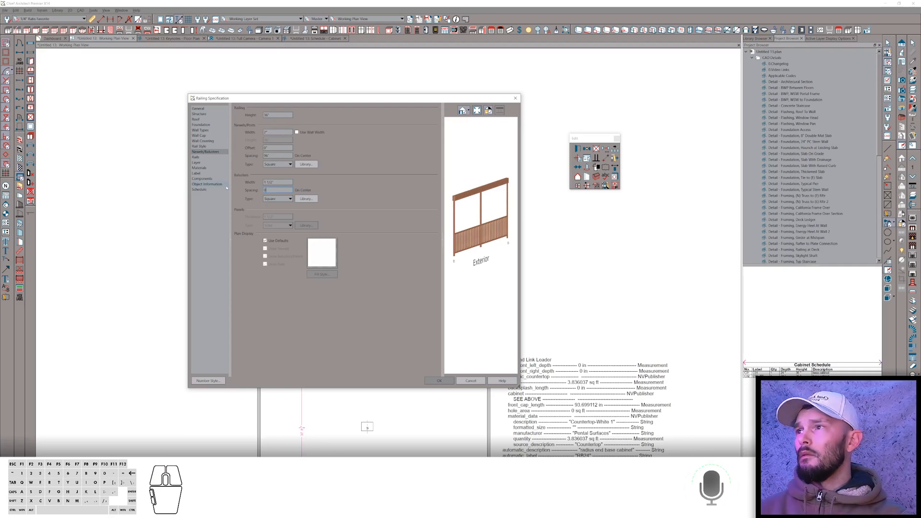
key("Tab")
left_click_drag(274, 189, 253, 187)
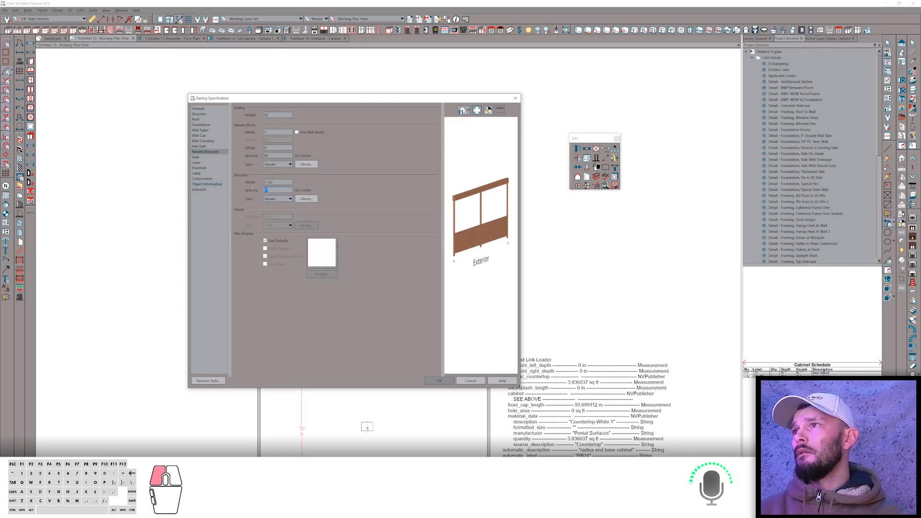
type("48")
key("Tab")
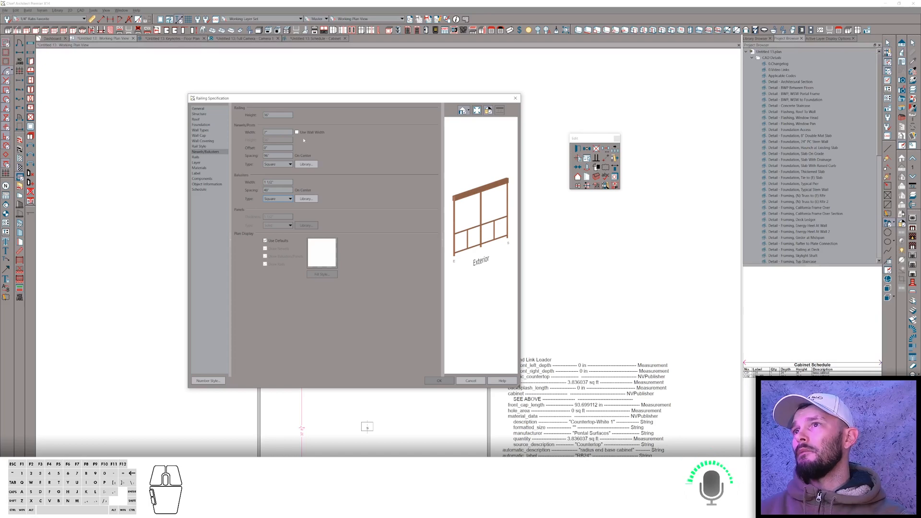
Search the library for columns, use 4 Post Column as the newel type, and set the newel width to 12.
left_click(306, 164)
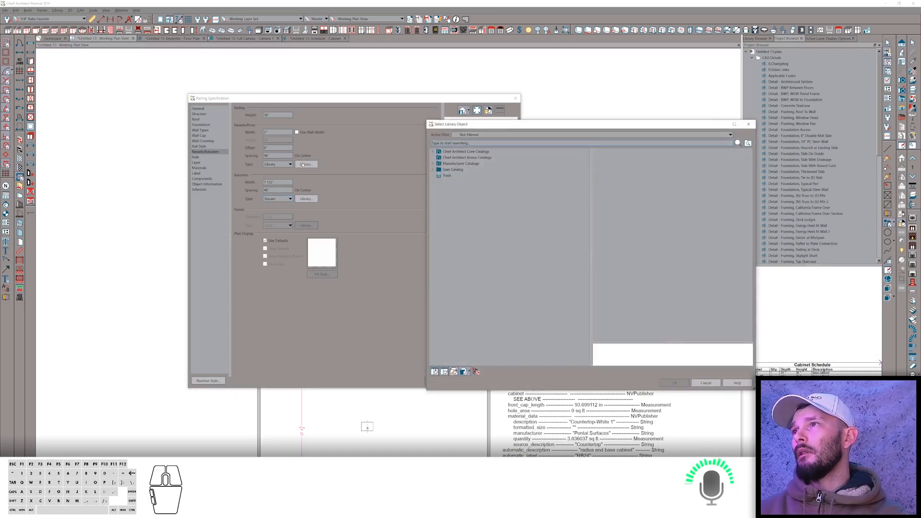
type("columns")
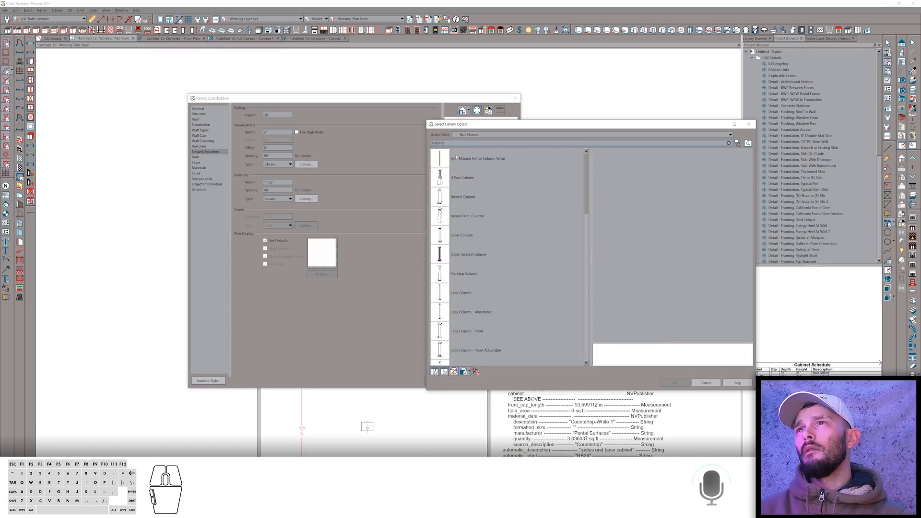
left_click(467, 205)
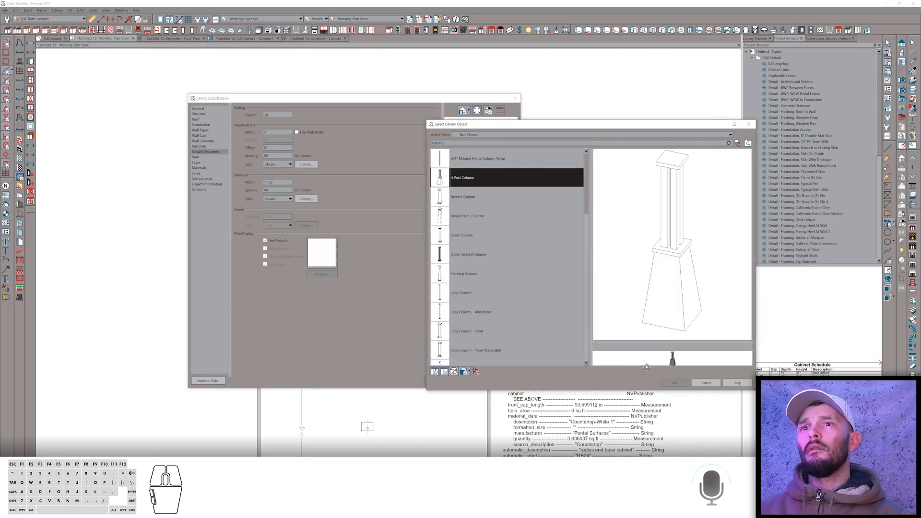
left_click(674, 382)
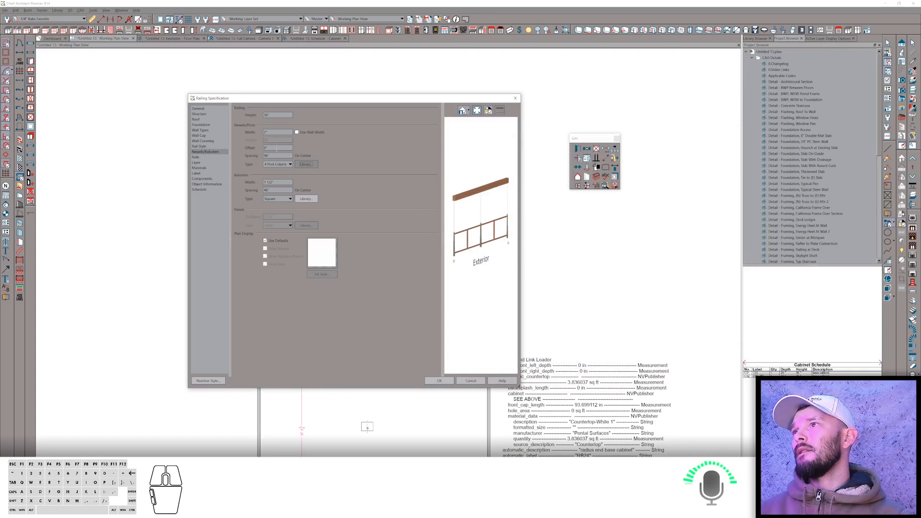
left_click(277, 131)
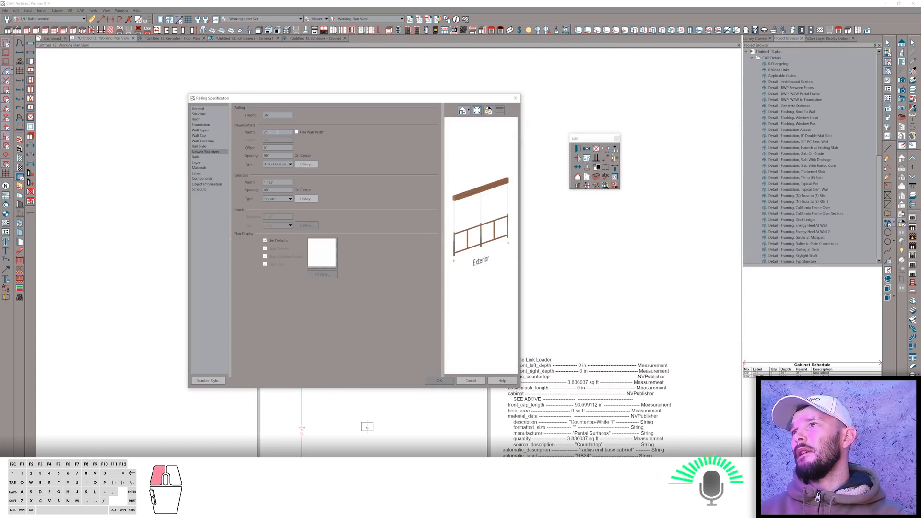
type("12")
key("Tab")
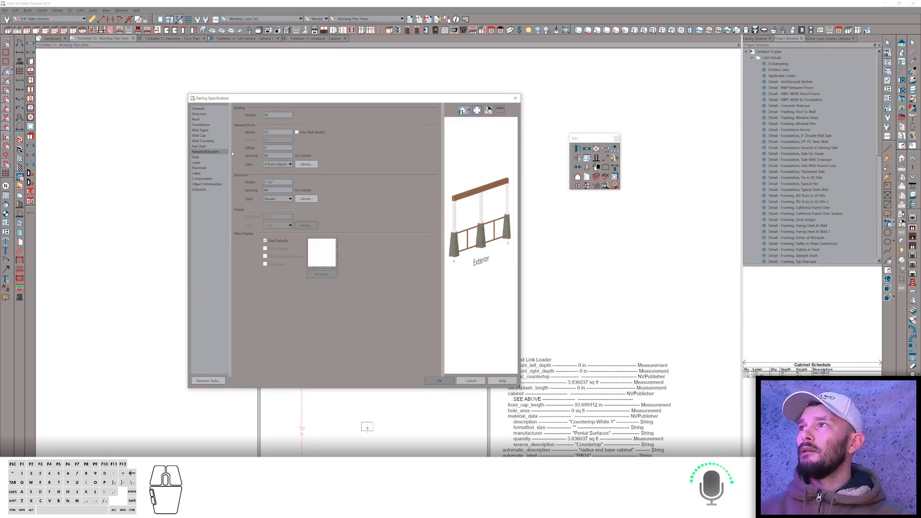
Open the rail profiles and shrink the top rail's width and height to very small values.
left_click(210, 146)
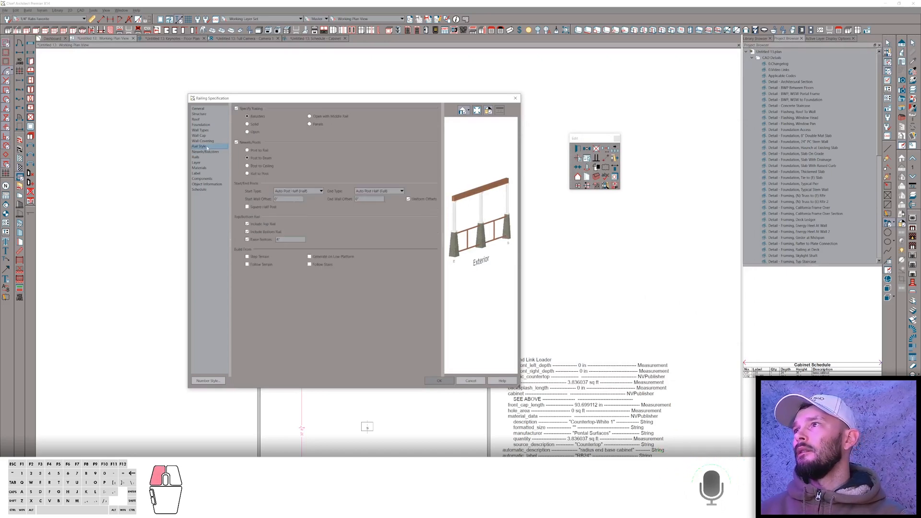
left_click(206, 156)
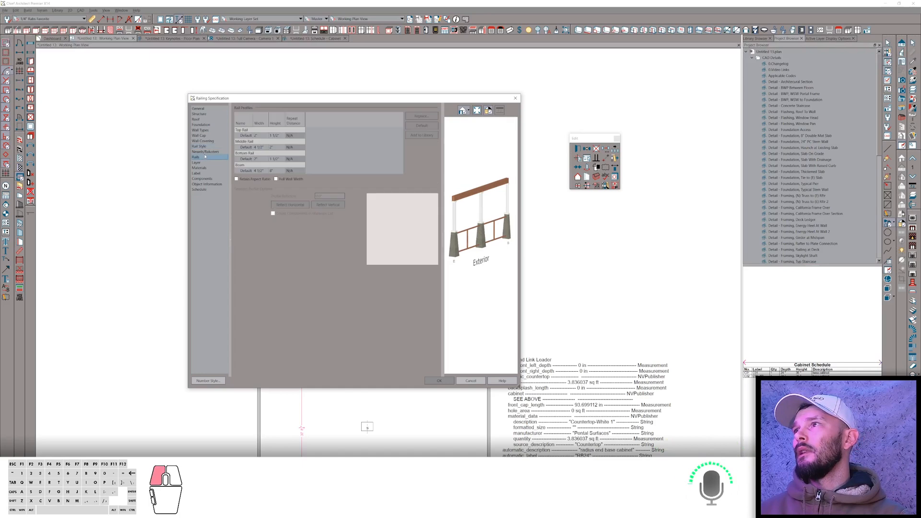
left_click(275, 135)
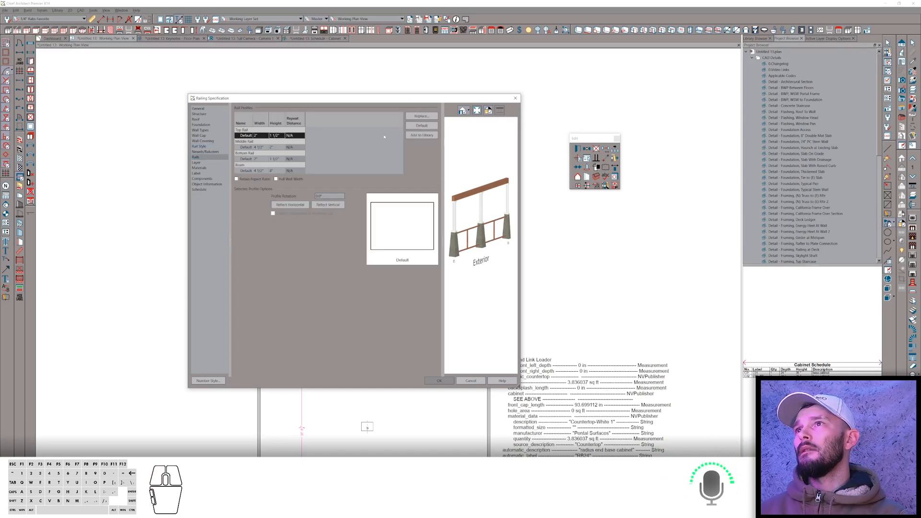
left_click(255, 136)
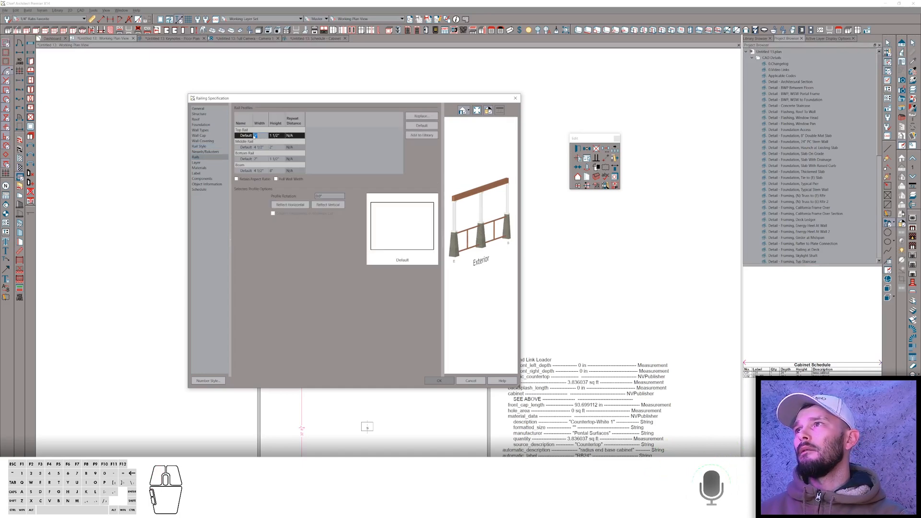
type("3")
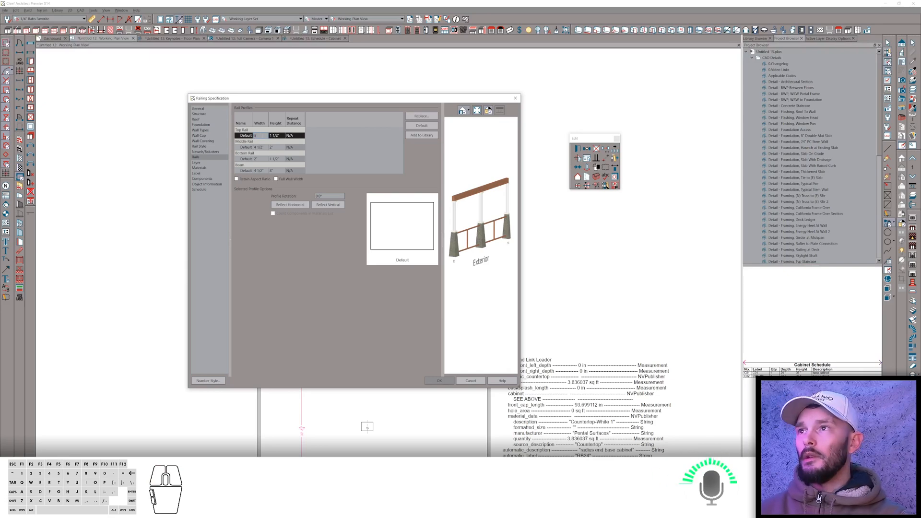
left_click(273, 136)
type("0")
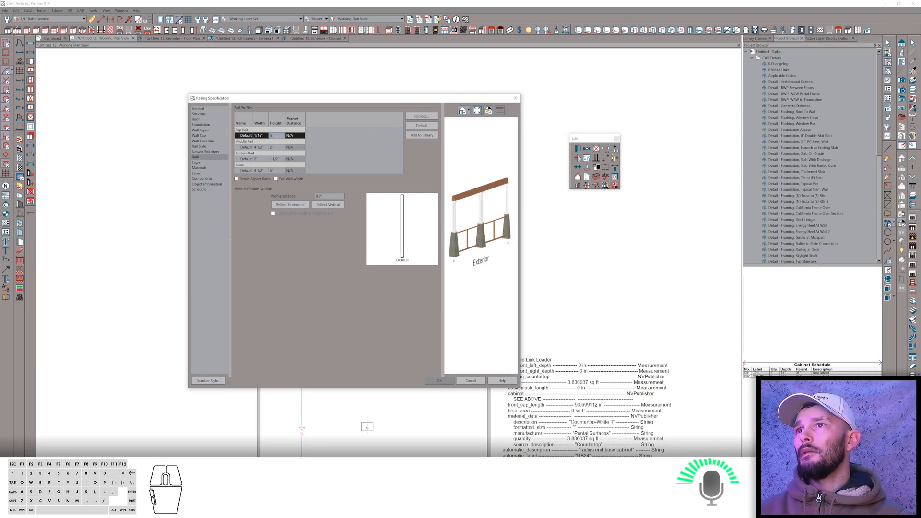
Turn off the middle and bottom rails in the railing's rail style settings.
left_click(277, 147)
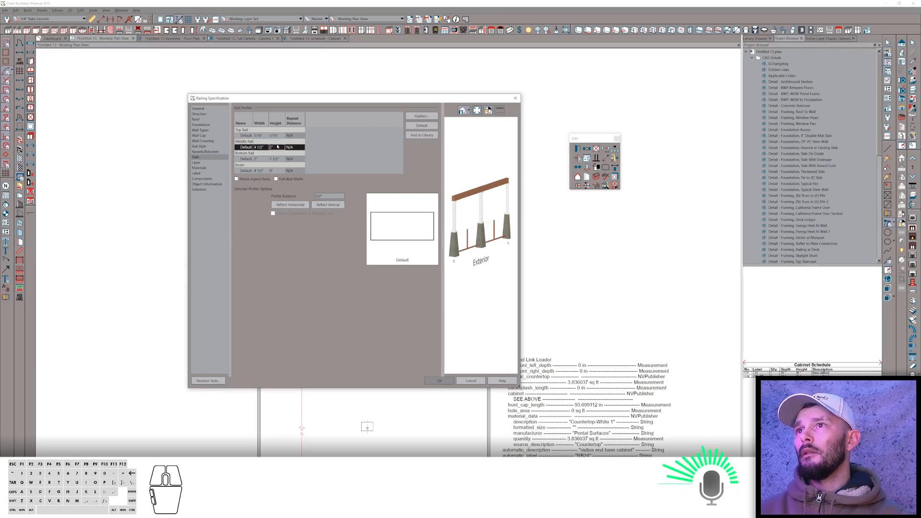
left_click(211, 147)
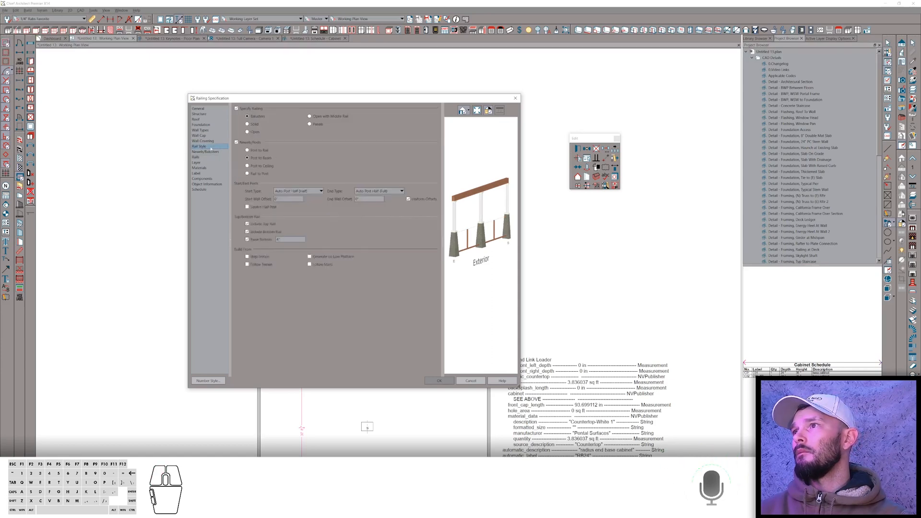
left_click(259, 224)
left_click(259, 232)
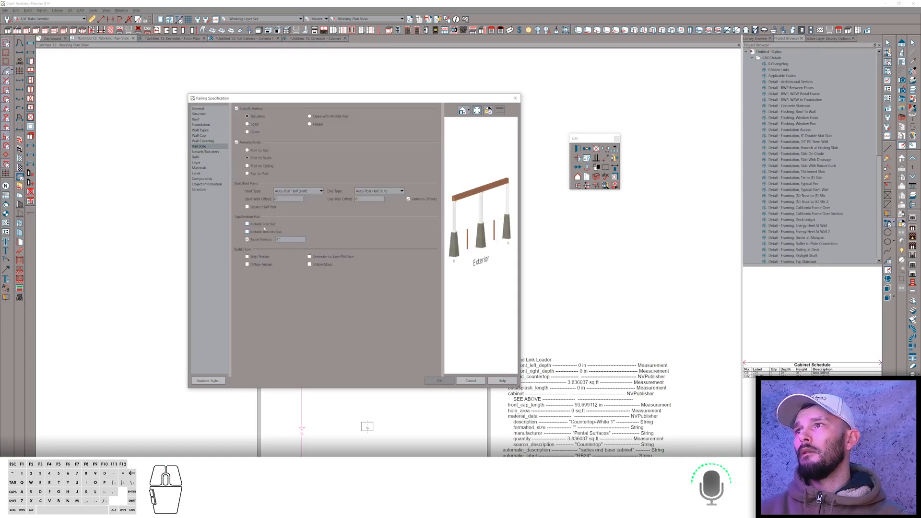
Keep 4 Post Column newels and set the balusters to 48 spacing and 1/16 width, then close the railing dialog.
left_click(205, 151)
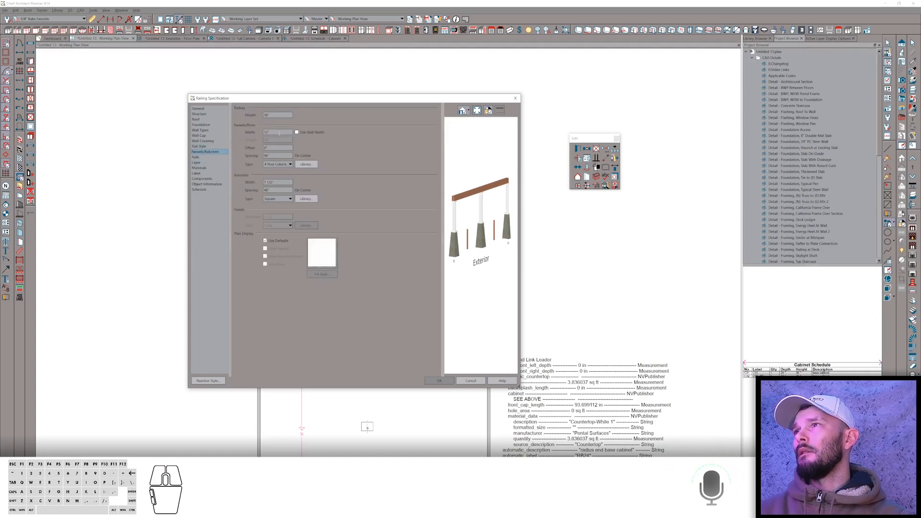
left_click(280, 164)
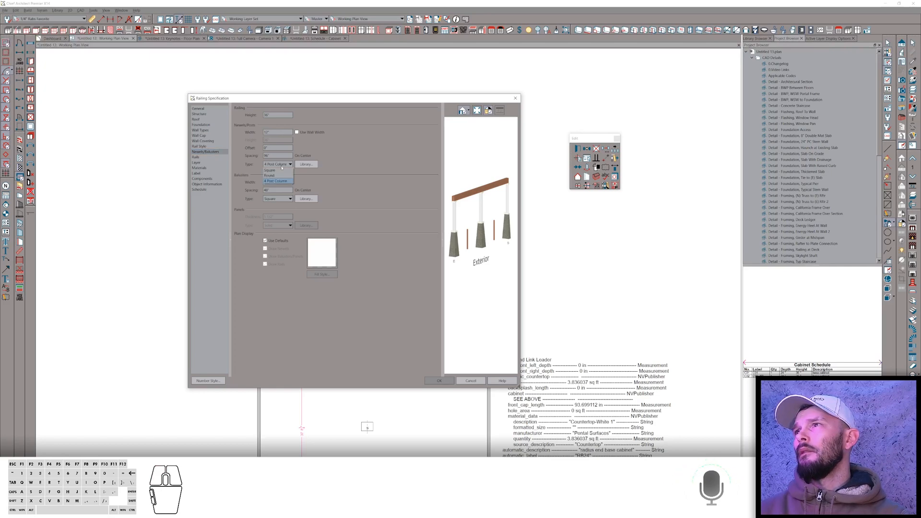
left_click(281, 167)
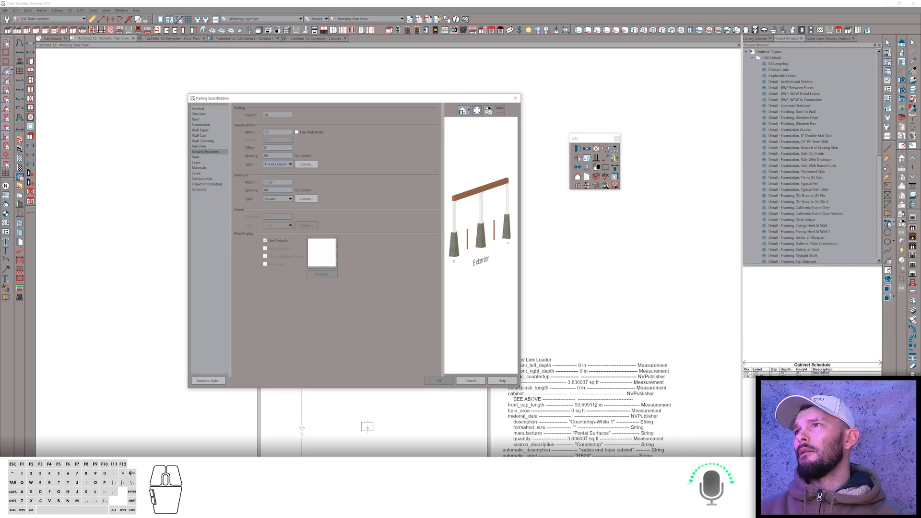
left_click(281, 198)
left_click(281, 203)
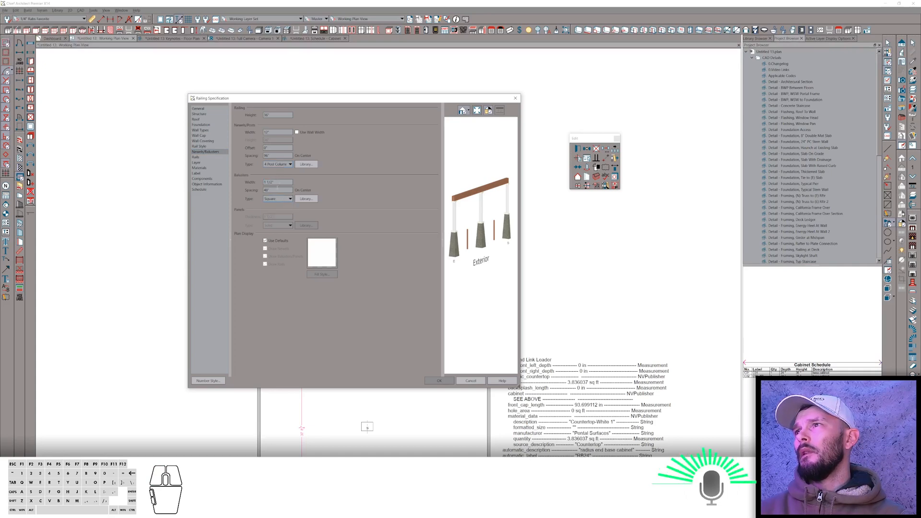
left_click_drag(277, 189, 233, 187)
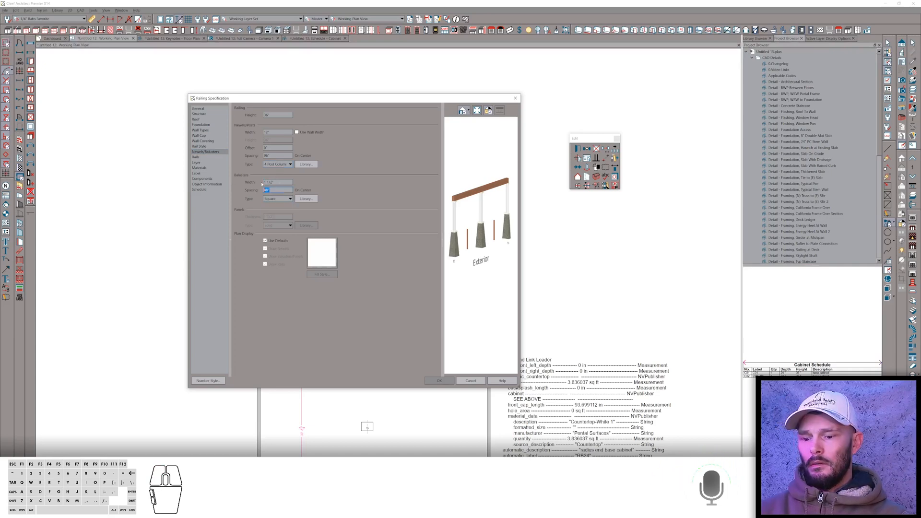
type("1")
key("Tab")
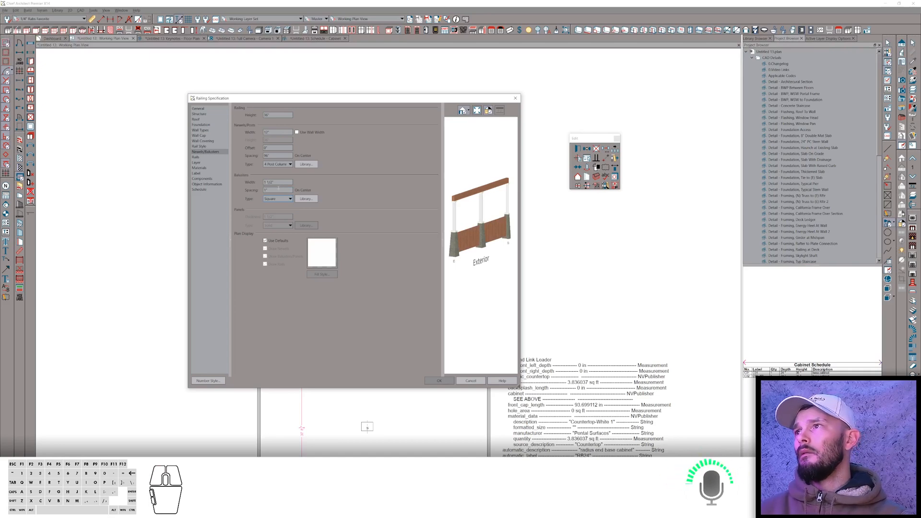
left_click_drag(278, 188, 235, 185)
type("48")
key("Tab")
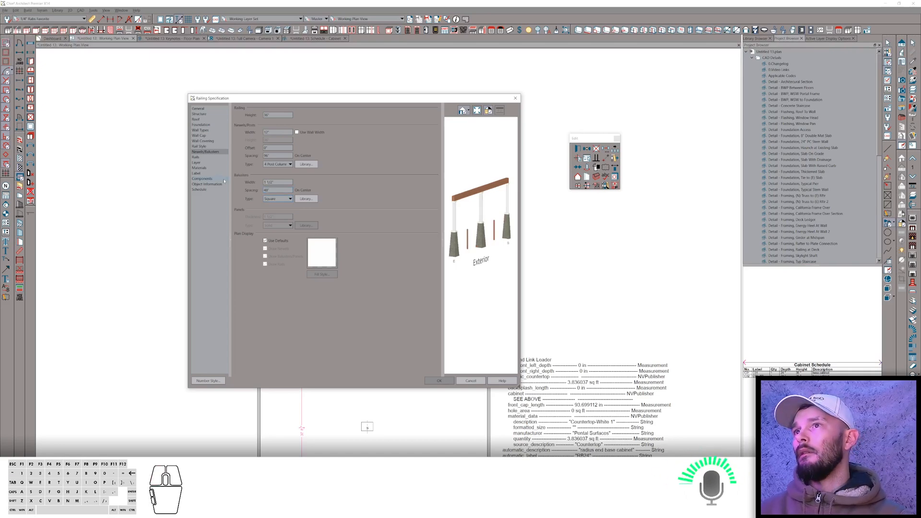
left_click_drag(276, 182, 216, 181)
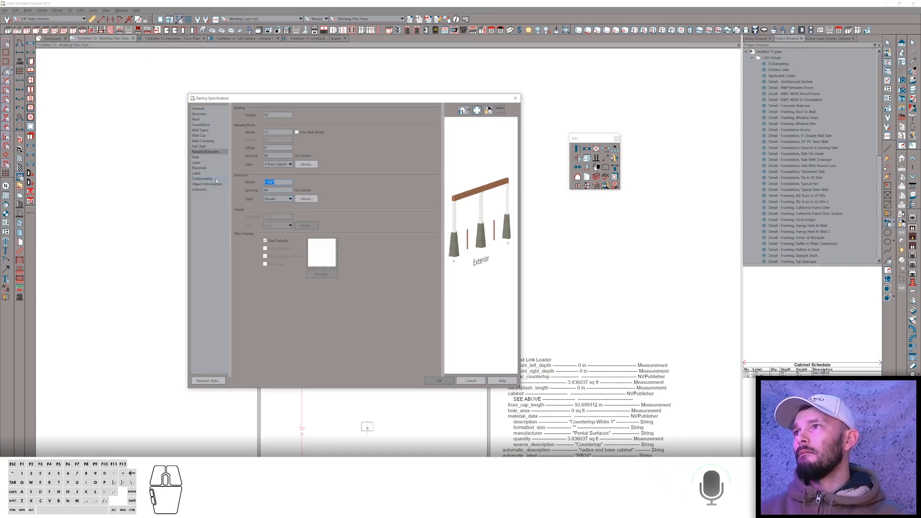
type("1/16")
key("Tab")
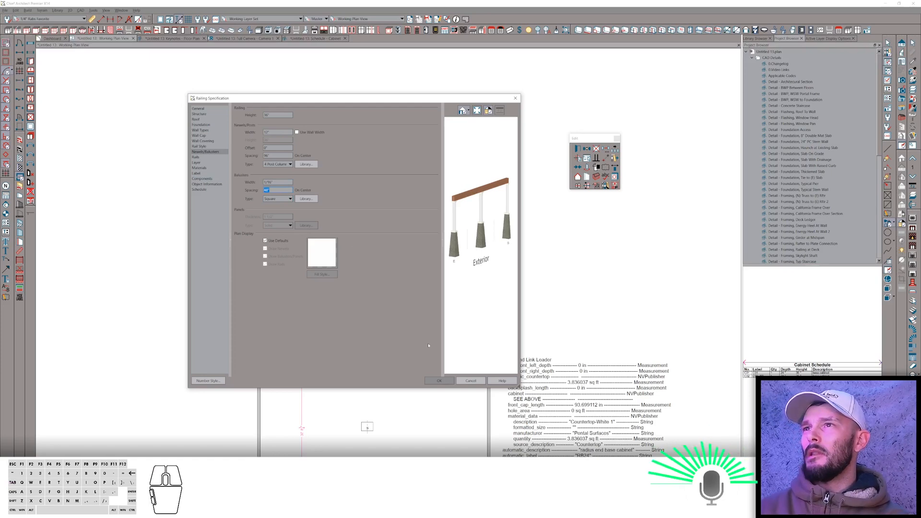
key("Return")
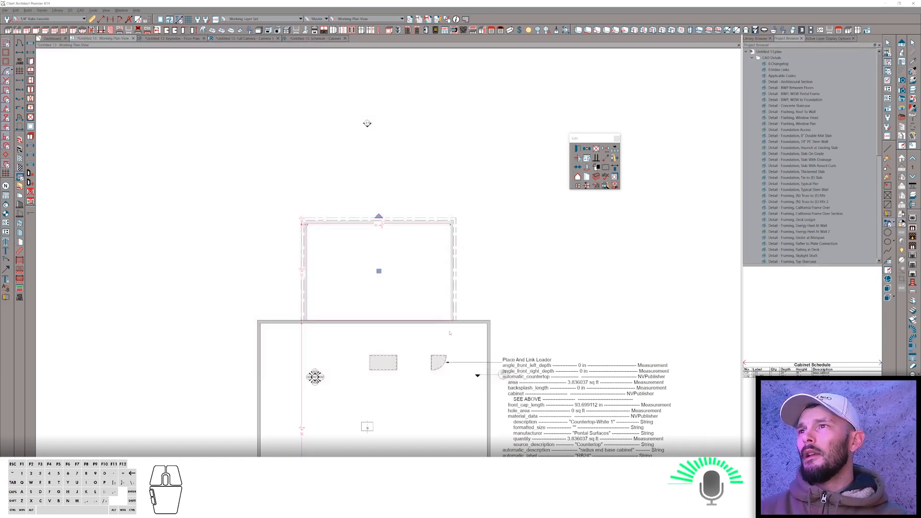
Open the porch room's specification and toggle a floor option in its structure settings.
key("Escape")
right_click(434, 249)
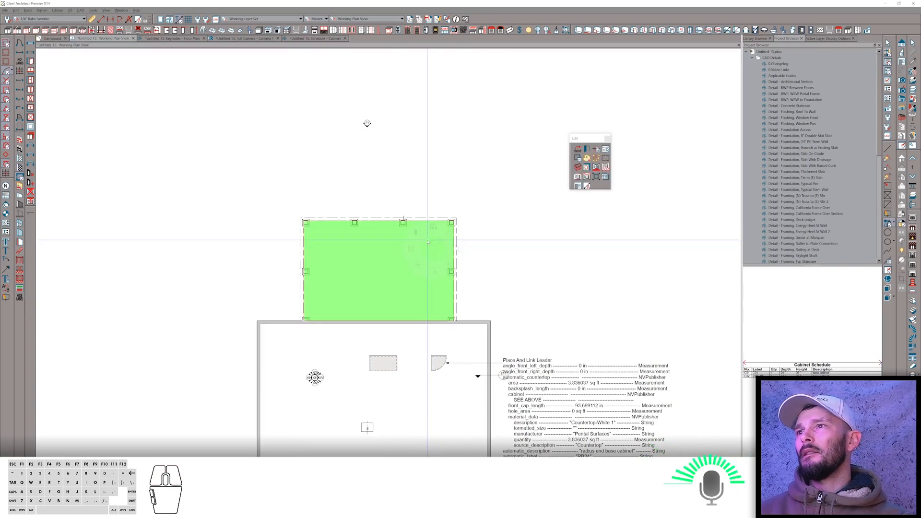
left_click(412, 226)
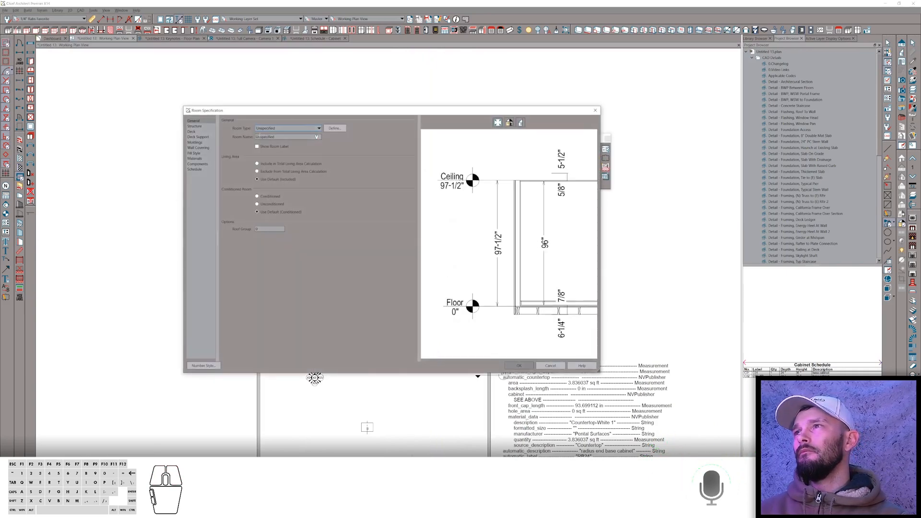
left_click(201, 128)
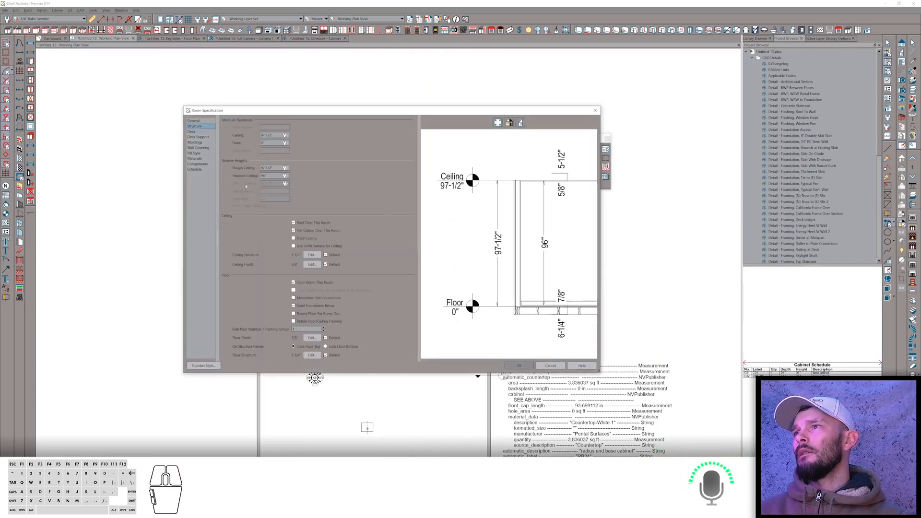
left_click(309, 298)
key("Return")
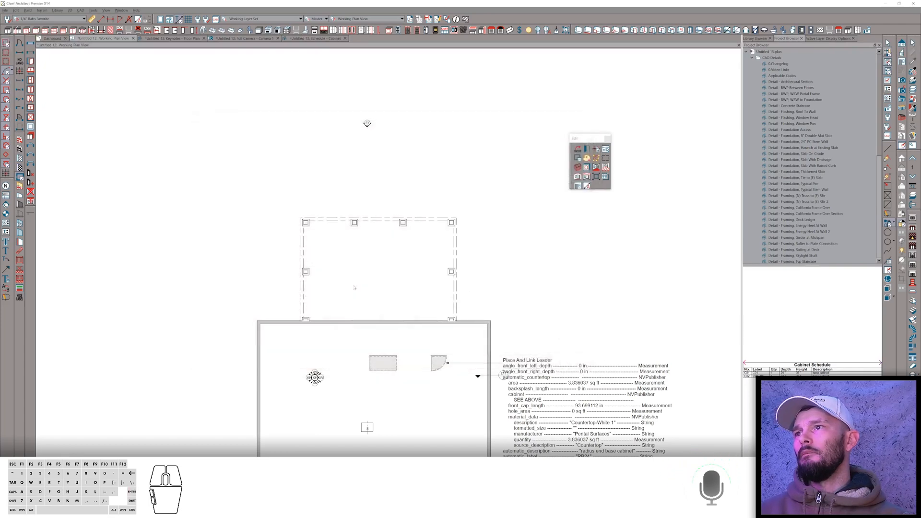
Create a 3D camera view of the porch to review the posts, railing and slab.
left_click(330, 169)
left_click_drag(238, 69, 279, 138)
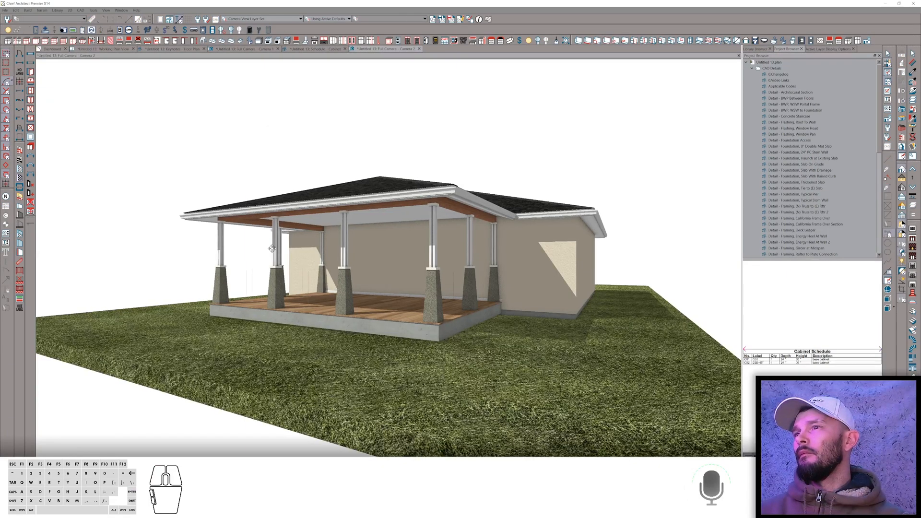
left_click_drag(272, 249, 272, 248)
Switch to the browser and open the ChiefTalk Knee Braces topic to view its attached picture.
key("alt+Tab")
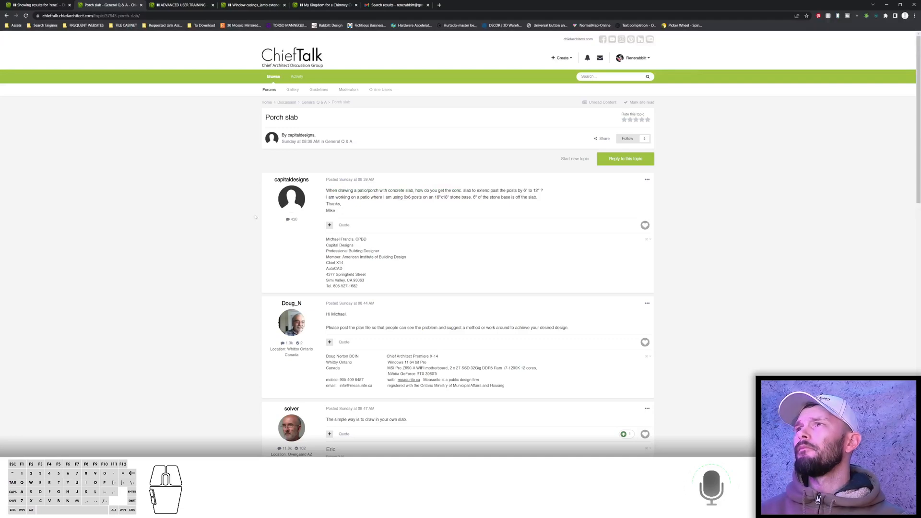
left_click(6, 16)
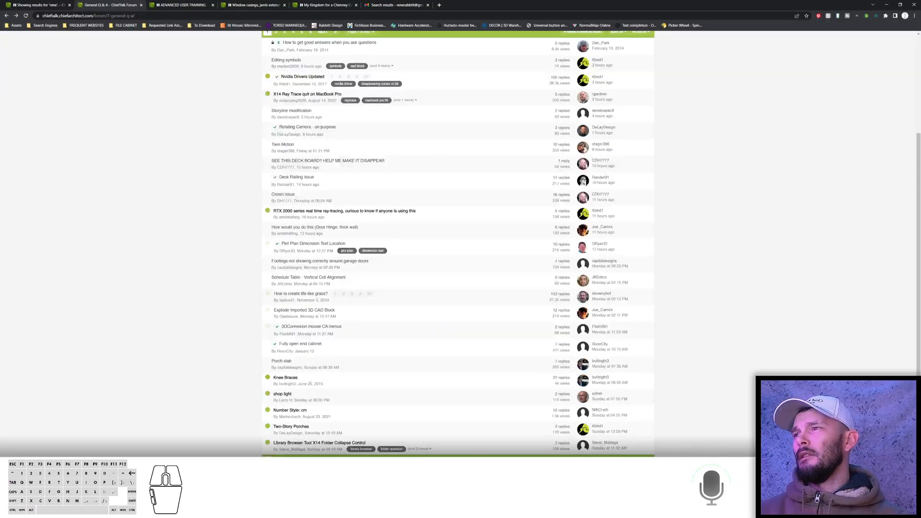
left_click(285, 378)
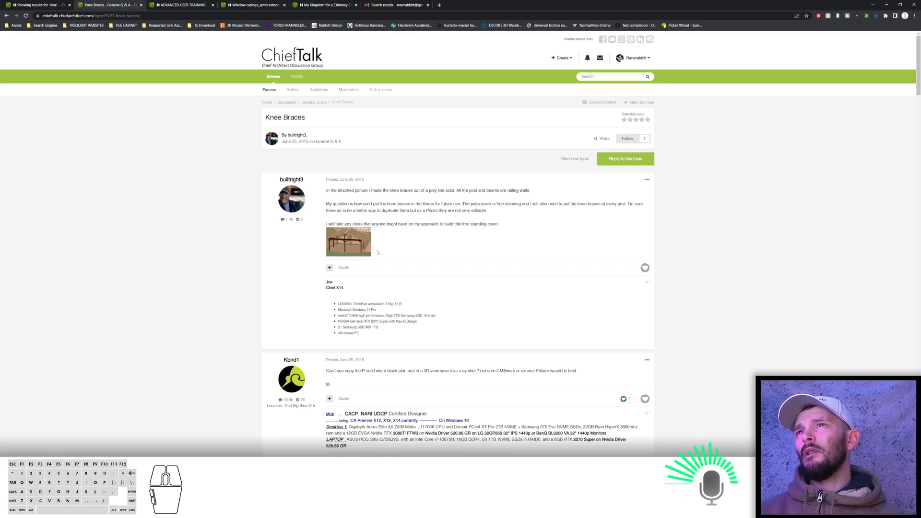
left_click(344, 244)
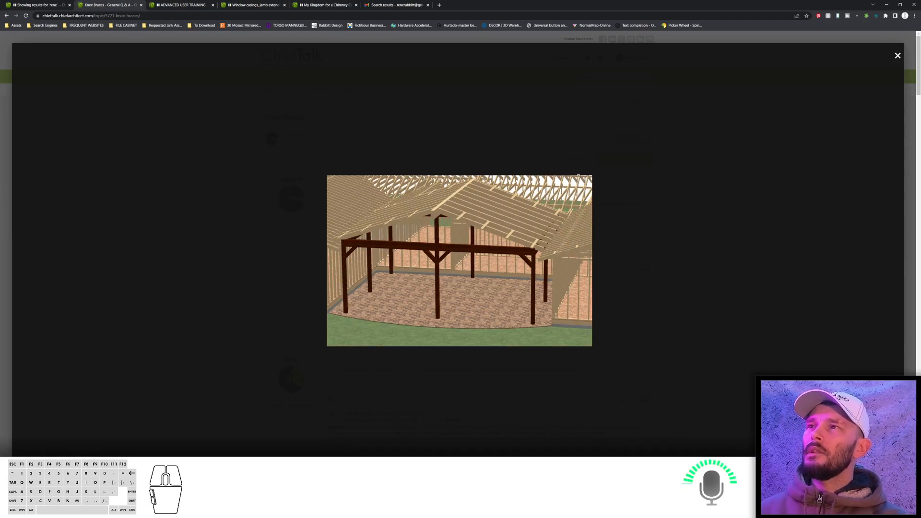
left_click(898, 56)
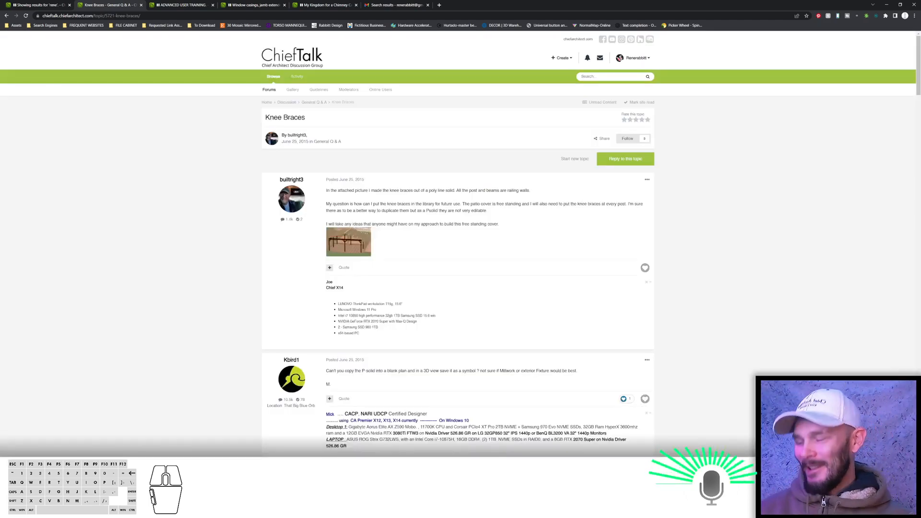
Switch back and close the porch plan without saving.
key("alt+Tab")
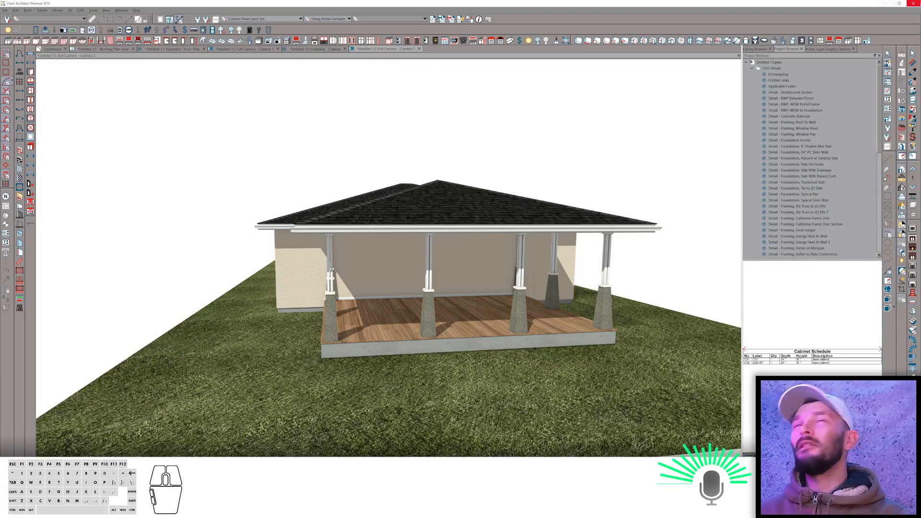
left_click(914, 4)
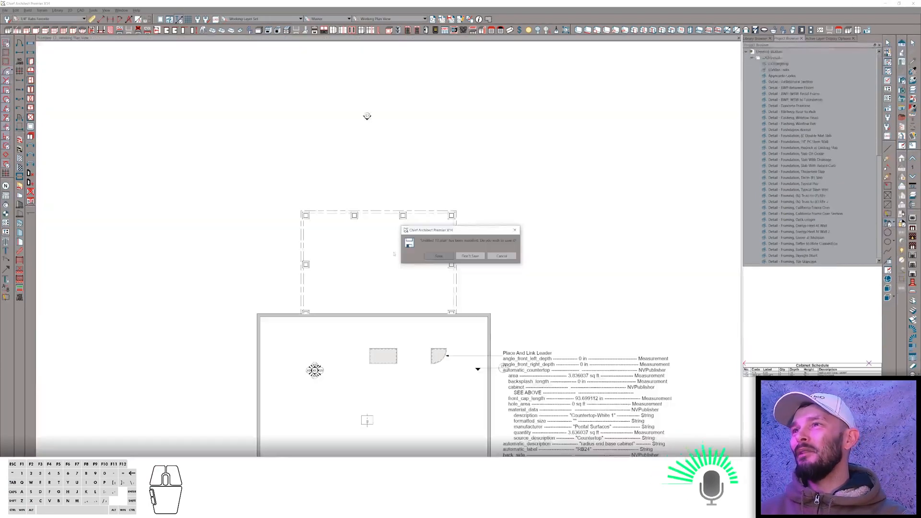
left_click(471, 256)
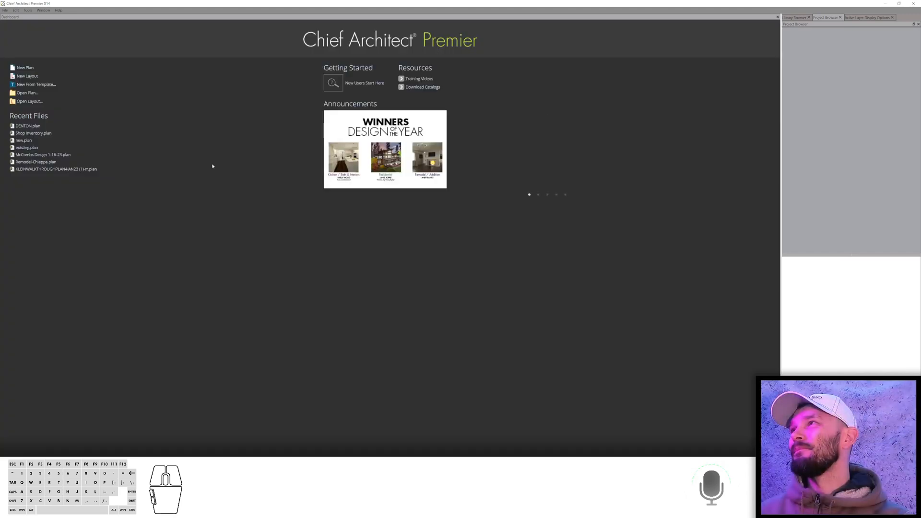
Start a new blank plan and zoom in on it.
right_click(212, 166)
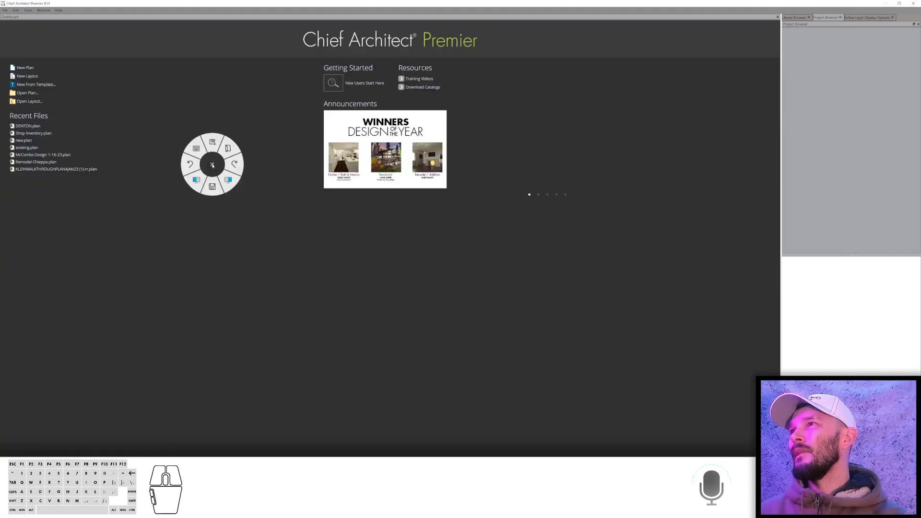
left_click(213, 144)
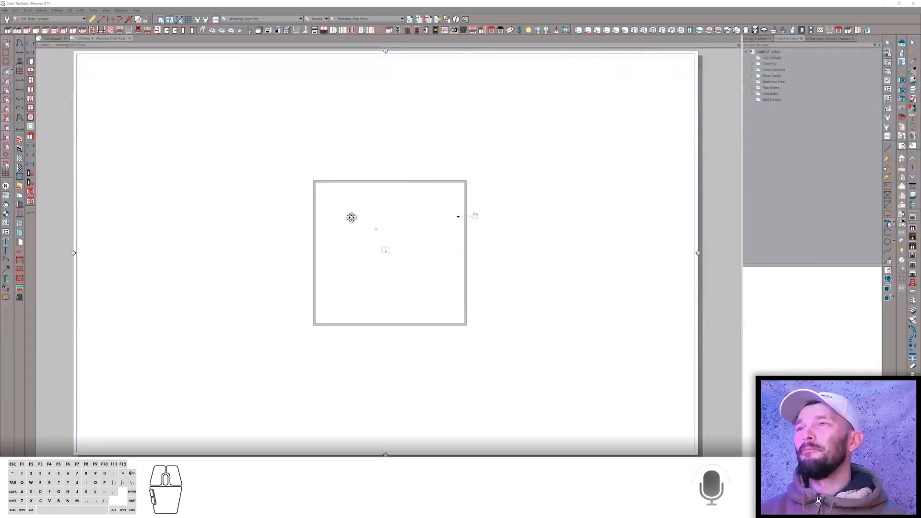
scroll(525, 219, "up", 5)
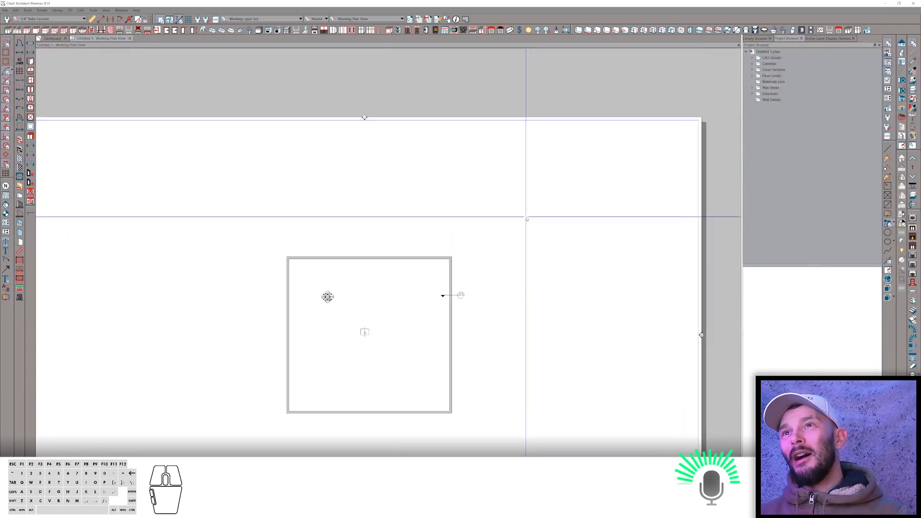
Draw a 3D solid box in plan sized 5.5 by 5.5 inches as a post.
scroll(444, 316, "up", 1)
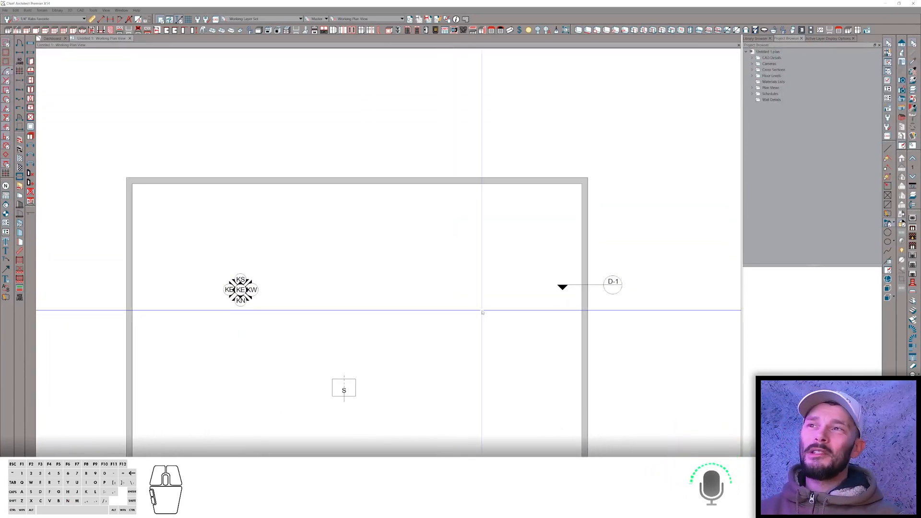
right_click(483, 312)
left_click(466, 327)
left_click_drag(459, 260, 438, 278)
key("Tab")
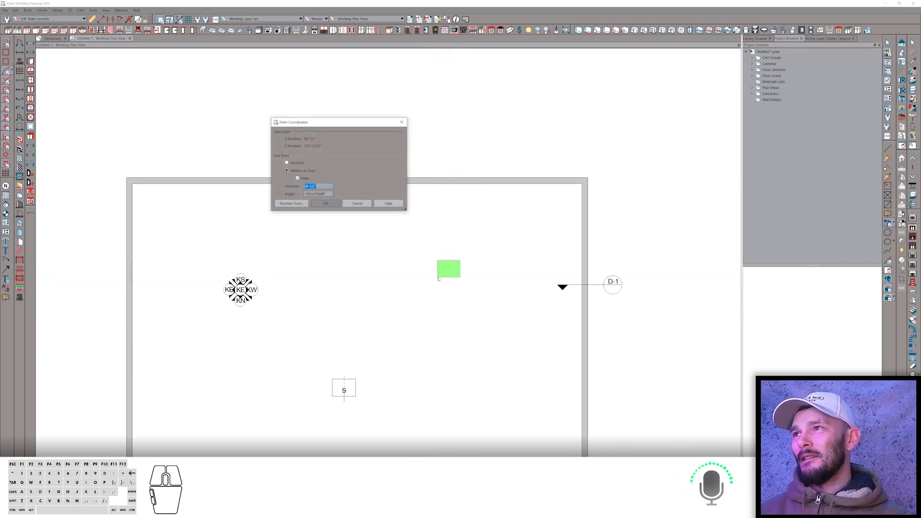
key("shift+Tab")
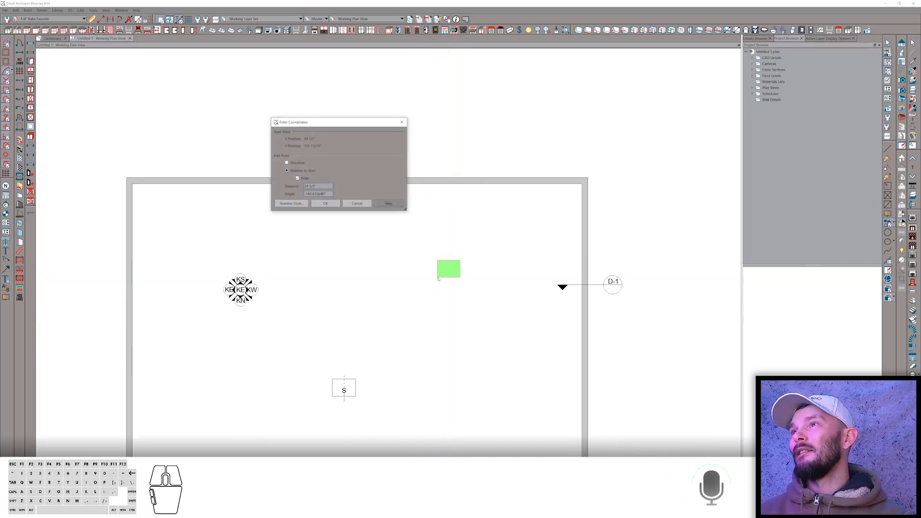
key("shift+Tab")
key("shift+Tab")
key("shift+Tab")
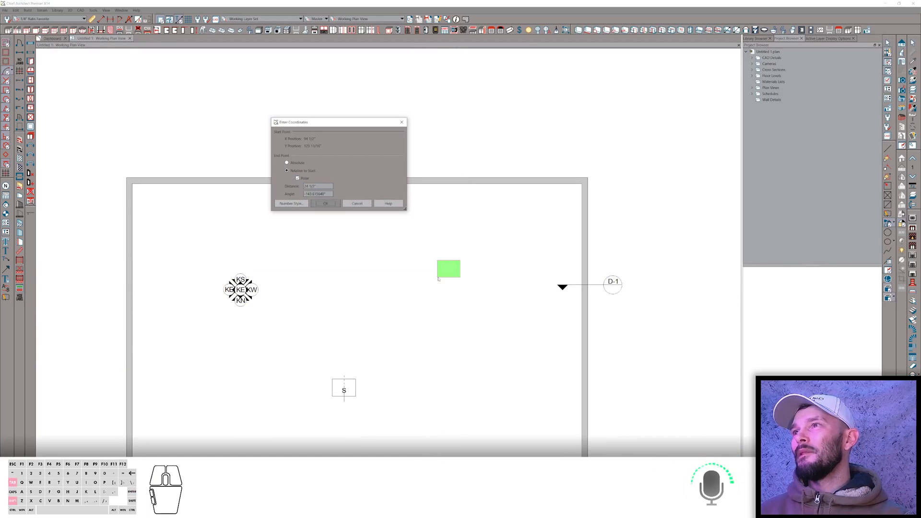
key("Tab")
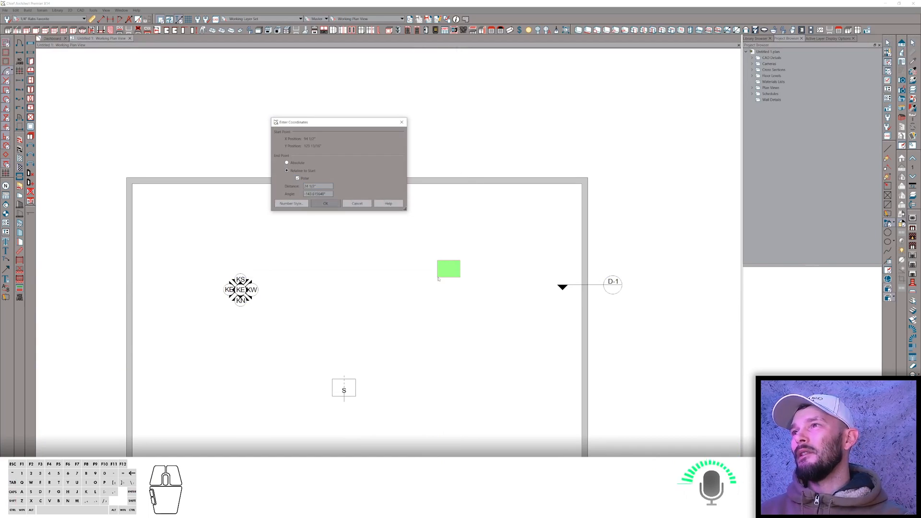
key("shift+Tab")
key("Tab")
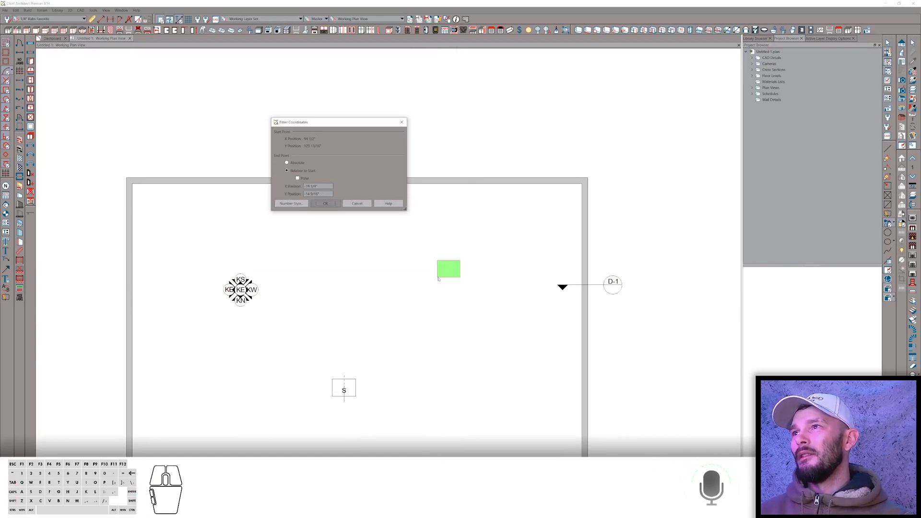
key("Tab")
key("Tab")
key("Tab")
key("Tab")
key("shift+Tab")
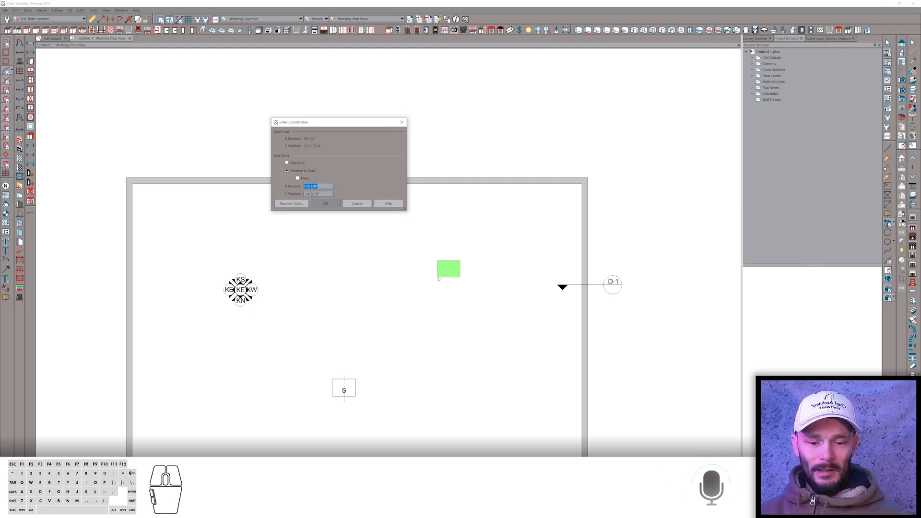
type("5.5")
key("Tab")
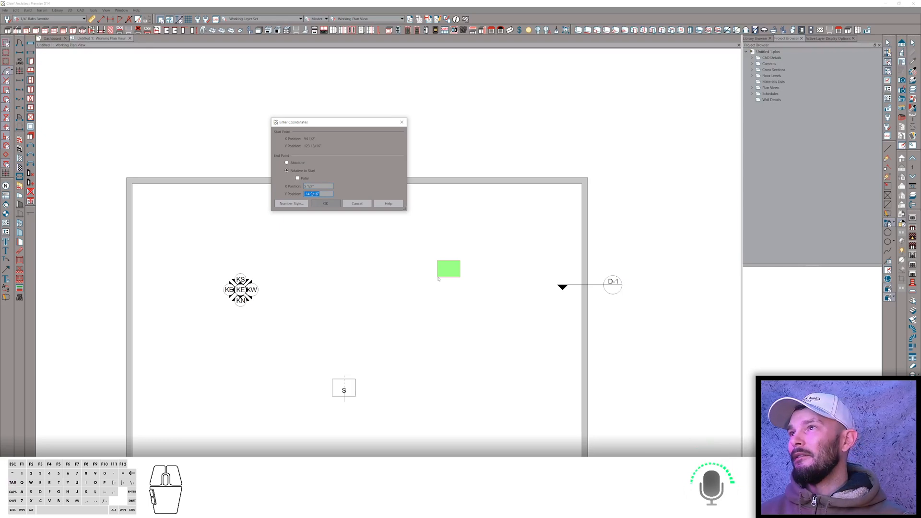
type("5.5")
key("Return")
Open the box's 3D Solid Specification to review its size and height, then close it.
scroll(438, 273, "up", 4)
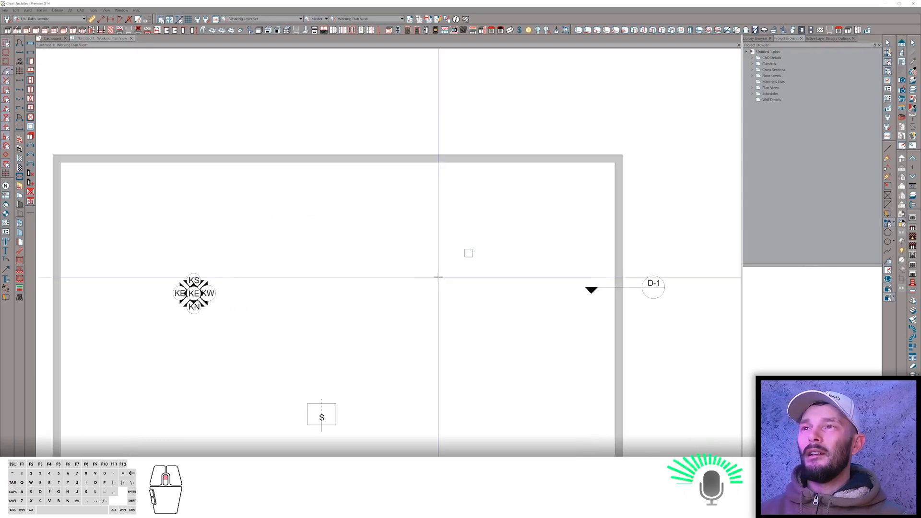
right_click(479, 251)
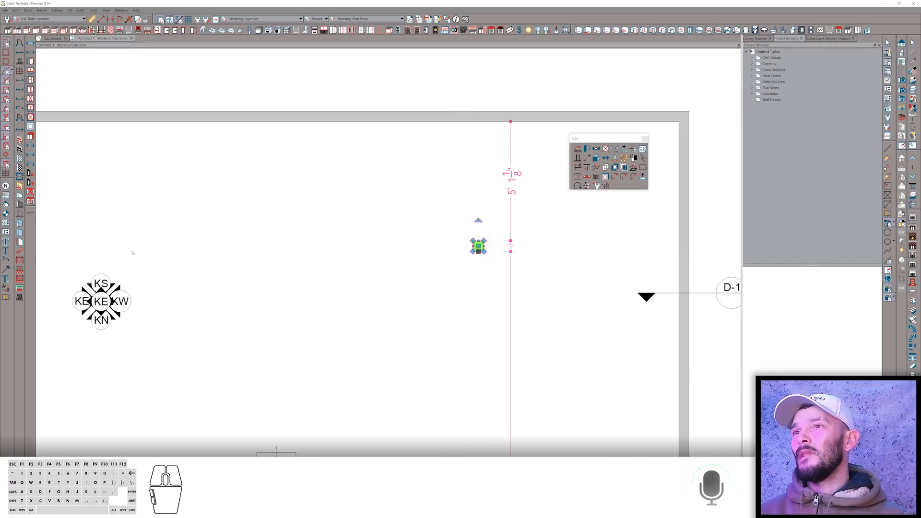
key("ctrl+e")
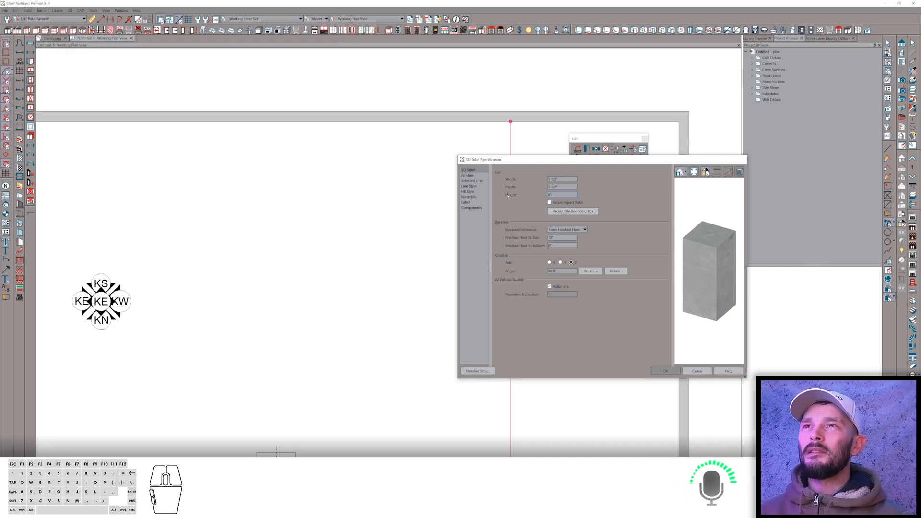
key("Return")
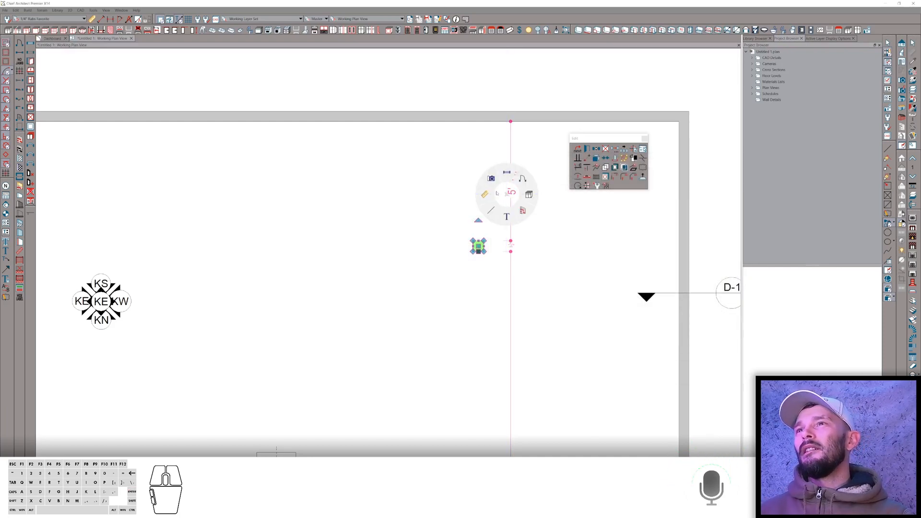
Create a cross section view through the post and open it.
left_click(491, 179)
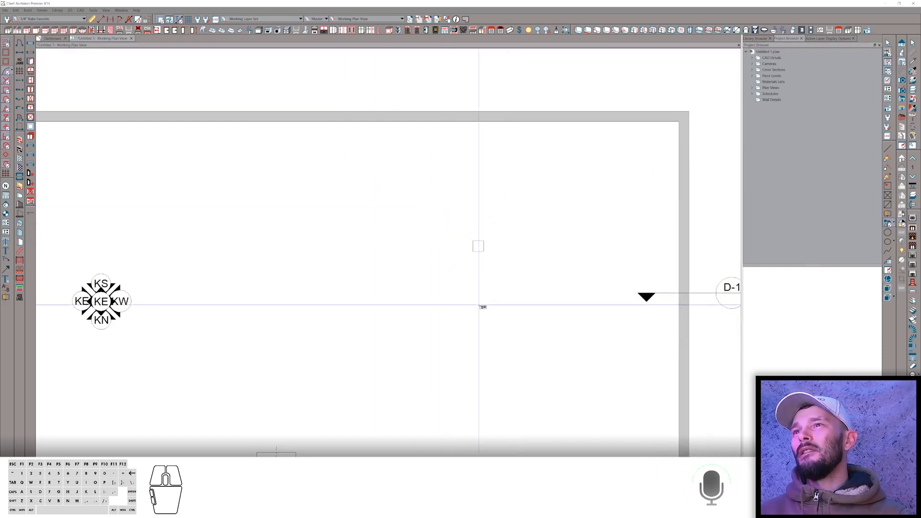
left_click_drag(475, 321, 477, 250)
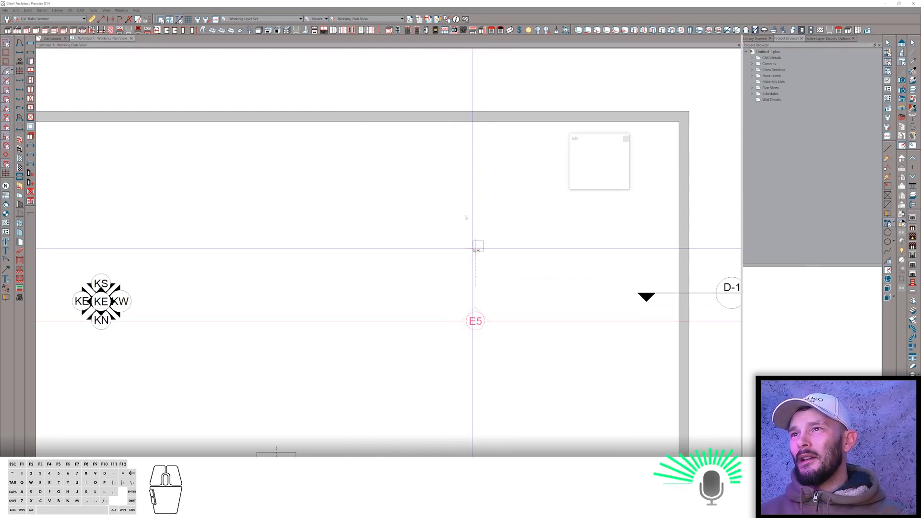
left_click_drag(466, 218, 466, 216)
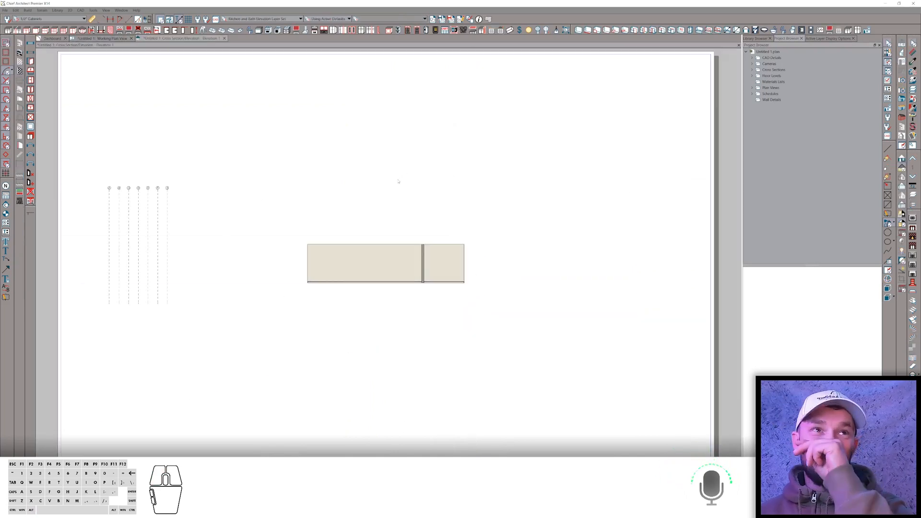
Select the post in the cross section and draw a short sloped CAD line beside it.
scroll(432, 199, "up", 2)
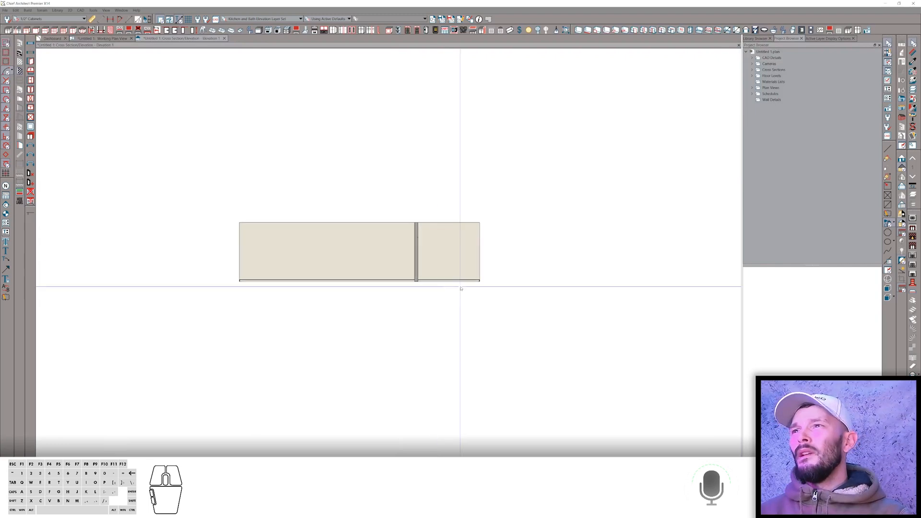
scroll(460, 288, "up", 5)
scroll(462, 259, "down", 1)
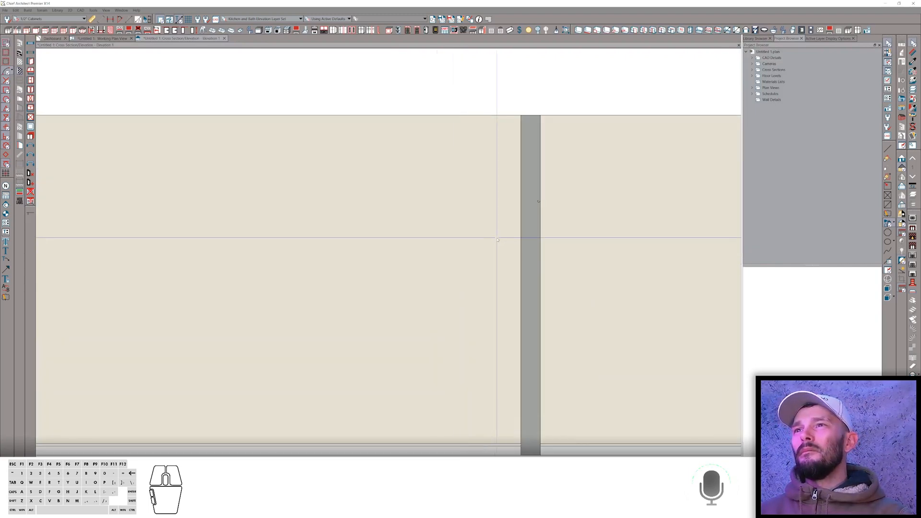
left_click(530, 196)
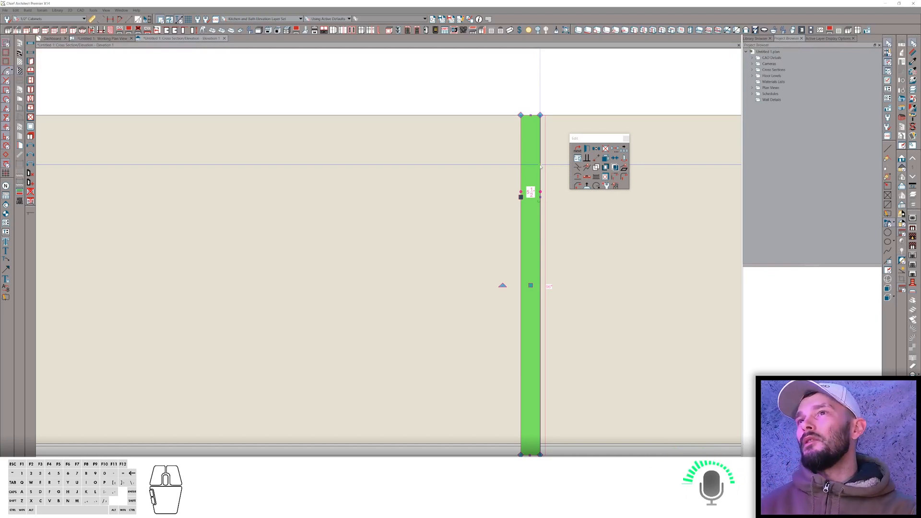
right_click(472, 236)
left_click(448, 237)
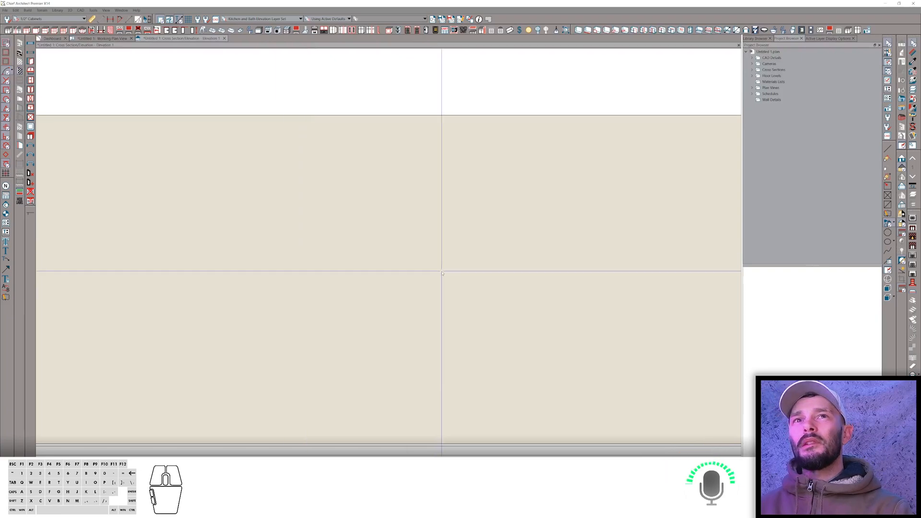
right_click(481, 247)
left_click(465, 262)
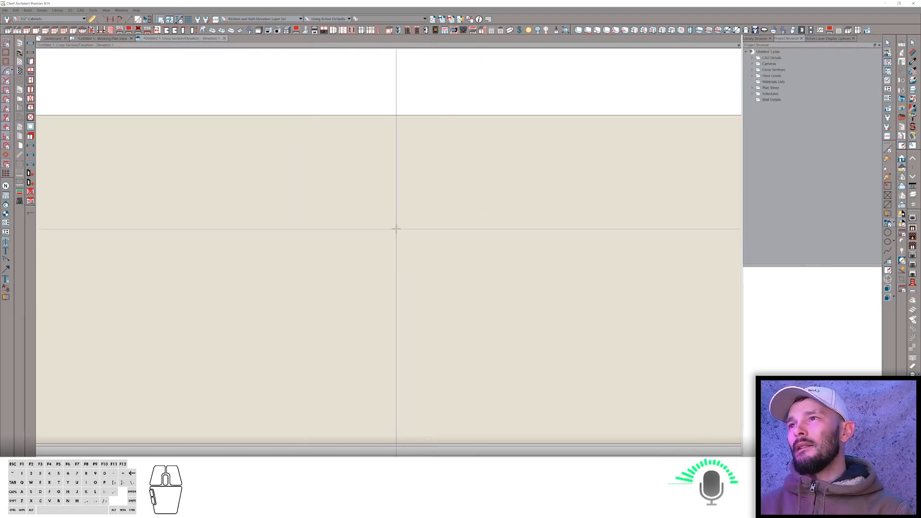
left_click_drag(398, 230, 427, 232)
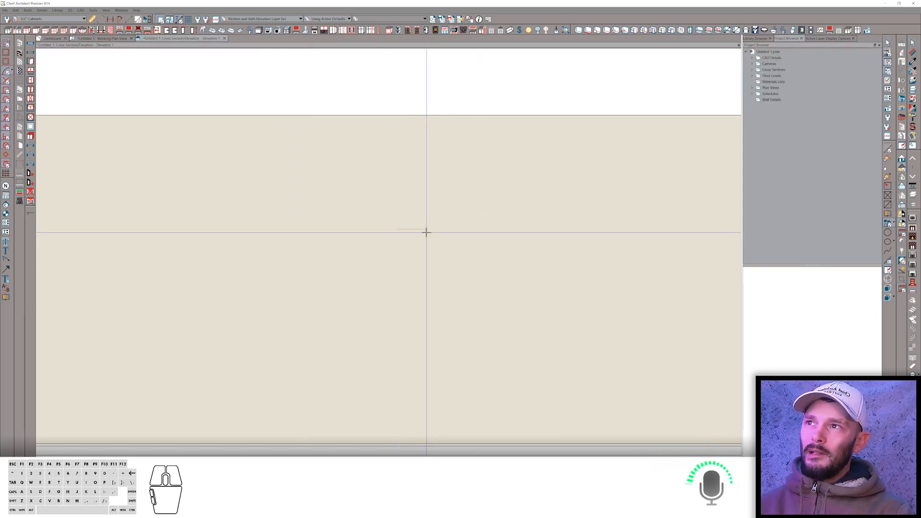
left_click(419, 230)
right_click(418, 231)
left_click(396, 208)
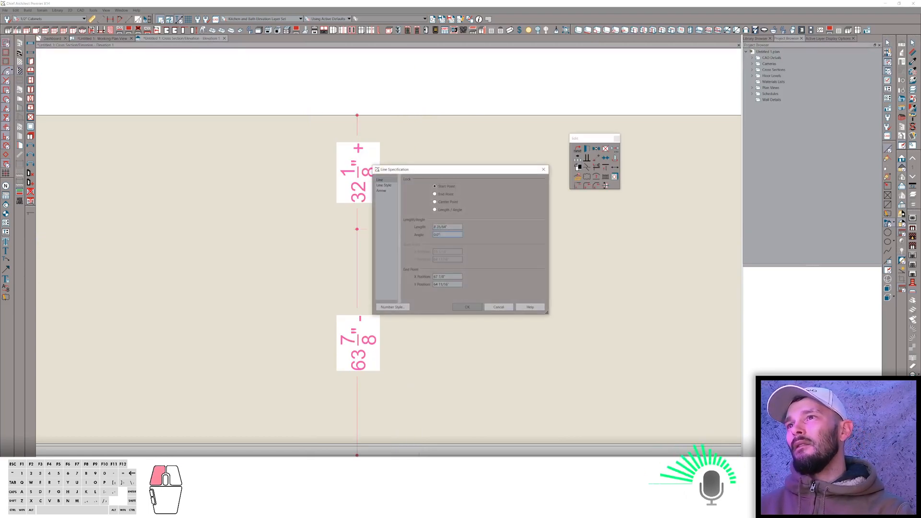
key("Return")
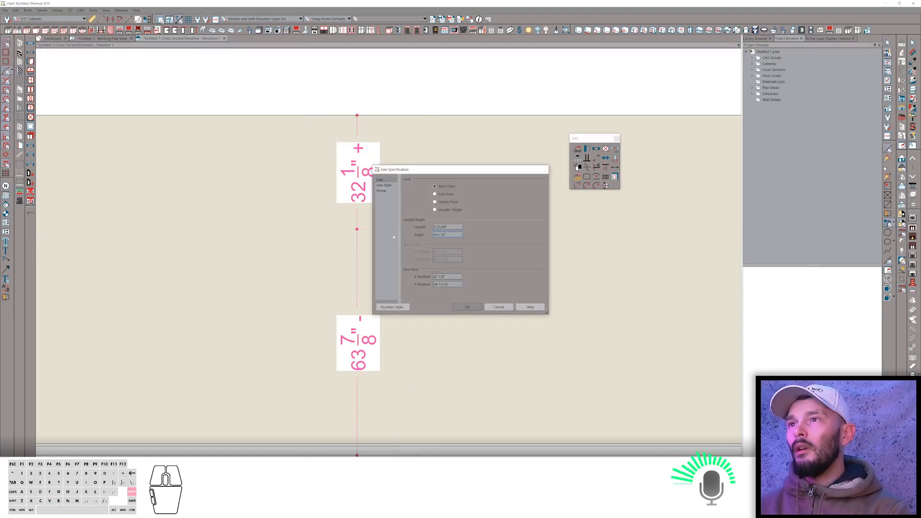
scroll(425, 219, "up", 3)
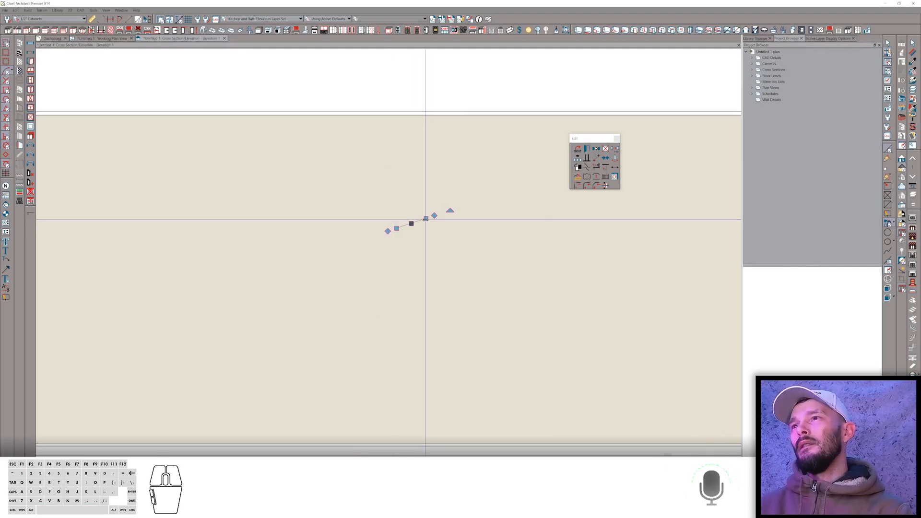
Draw a second line perpendicular to the sloped line, running down from its end.
key("ctrl+alt+c")
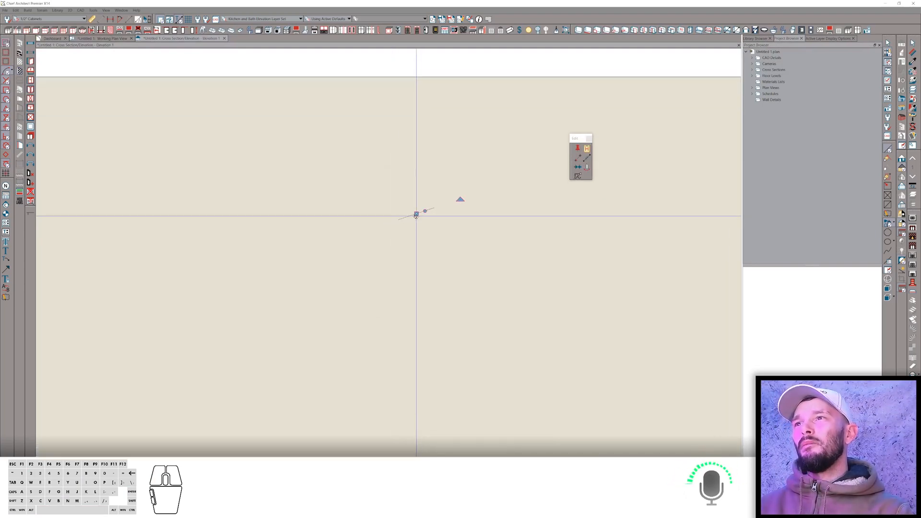
left_click_drag(417, 222, 427, 237)
middle_click(426, 225)
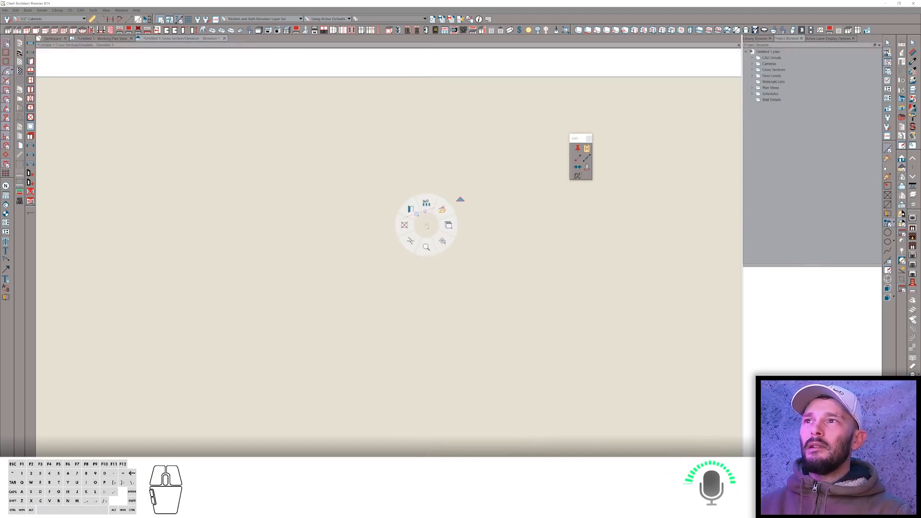
left_click(402, 247)
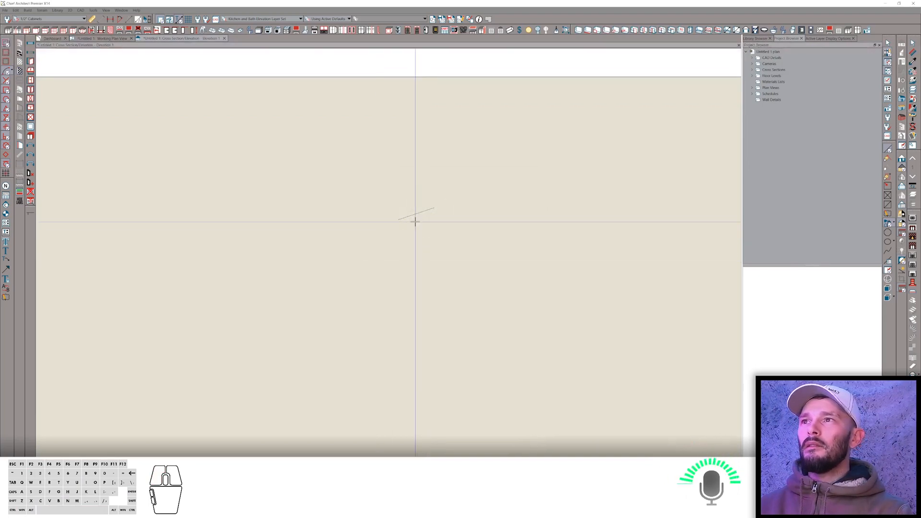
mouse_move(416, 215)
left_mouse_down()
mouse_move(438, 257)
mouse_move(437, 249)
left_mouse_up()
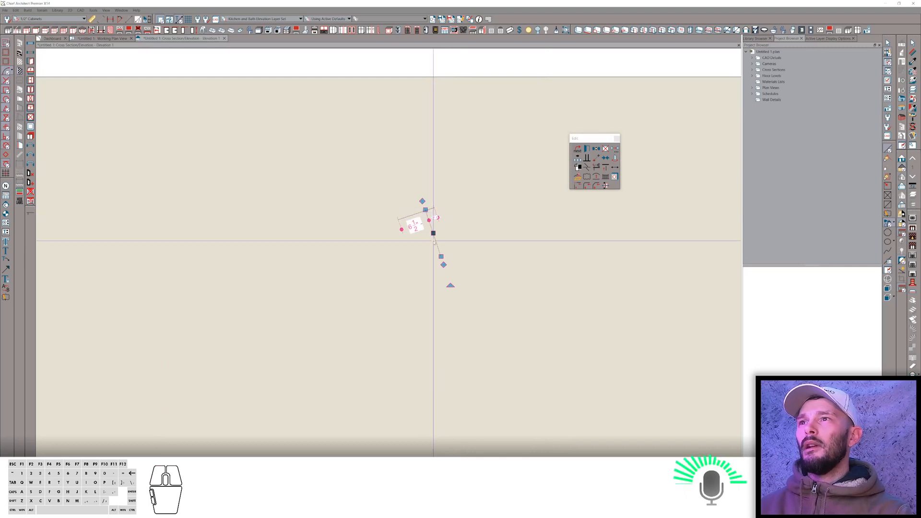
left_click(442, 257)
Adjust the perpendicular line's upper end so it meets the sloped line.
scroll(446, 254, "up", 5)
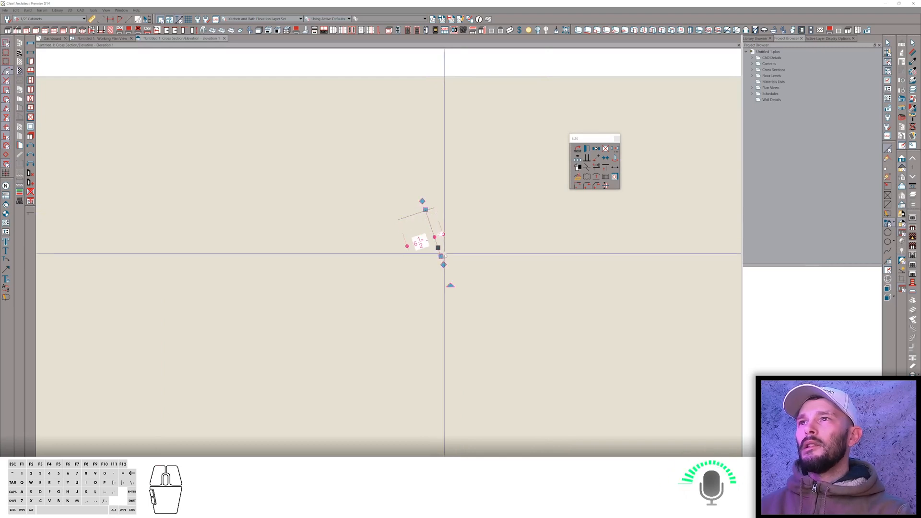
scroll(449, 249, "up", 1)
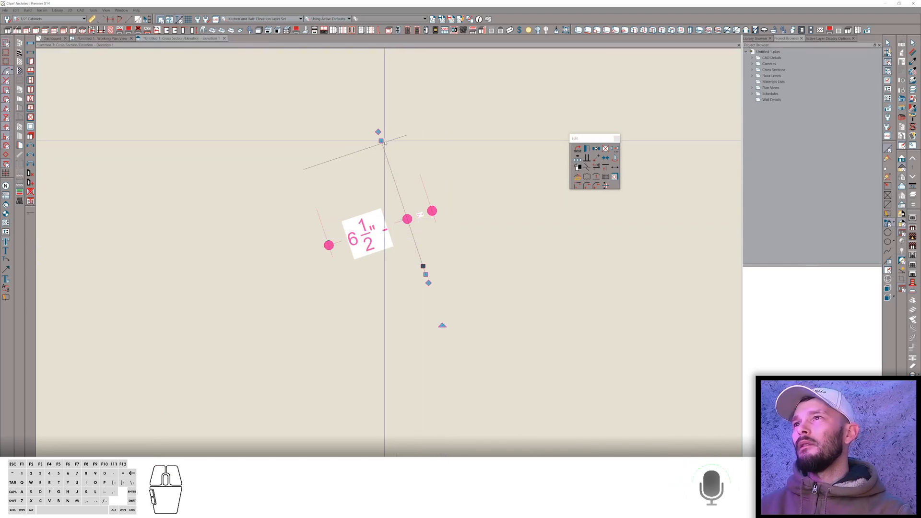
left_click(382, 140)
left_click_drag(382, 140, 383, 143)
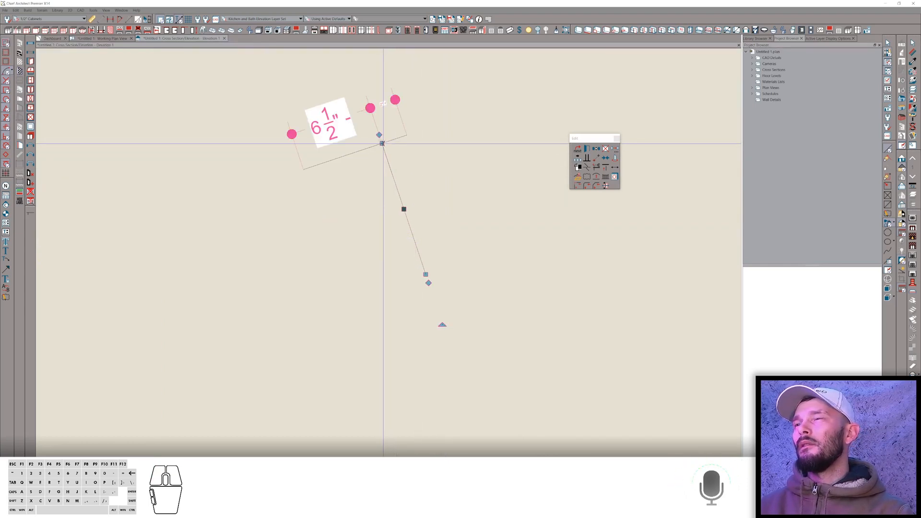
left_click(418, 252)
left_click(424, 273)
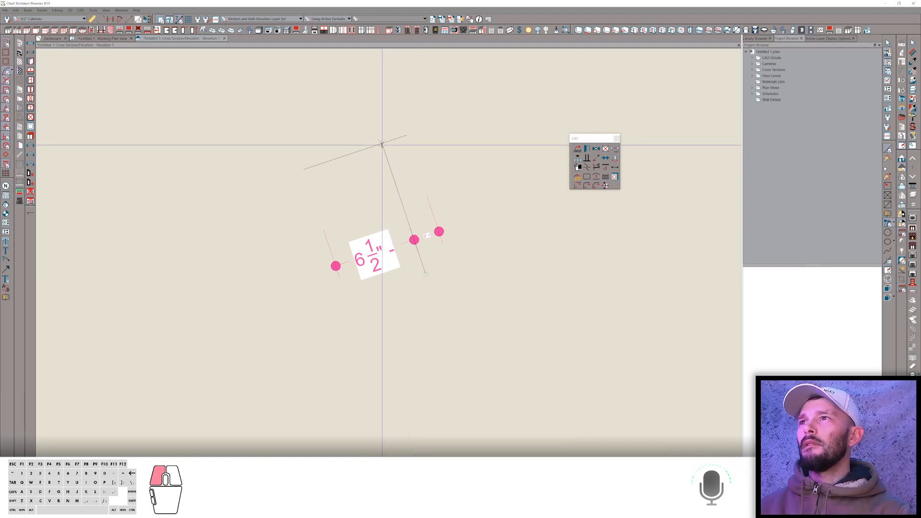
Try to reposition the perpendicular line by entering coordinates, then undo it.
key("Tab")
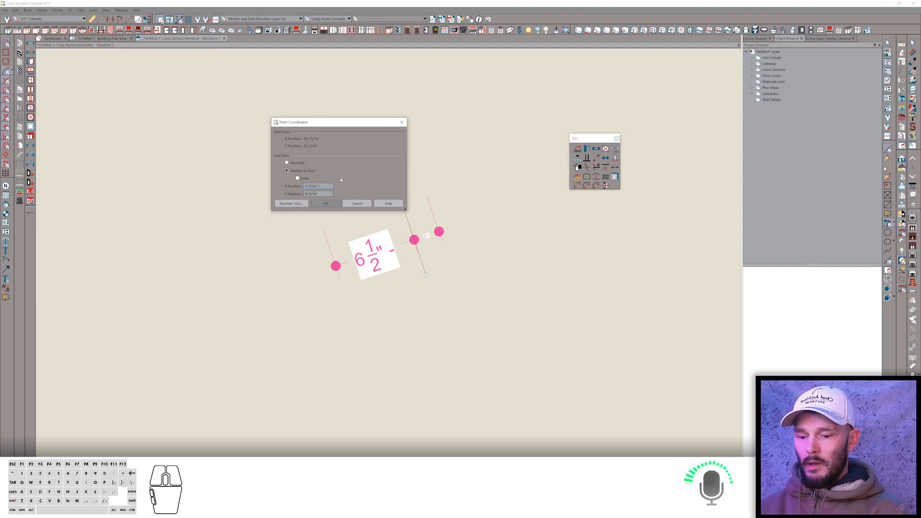
key("Return")
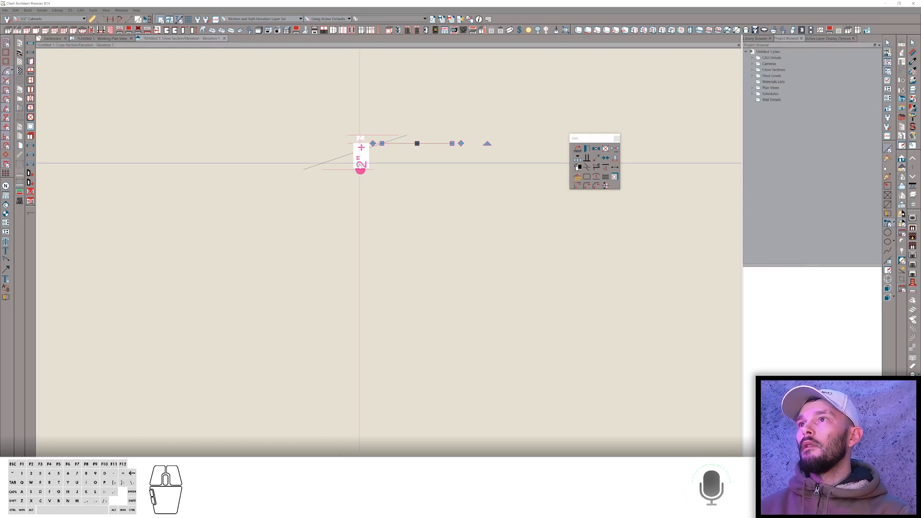
key("ctrl+z")
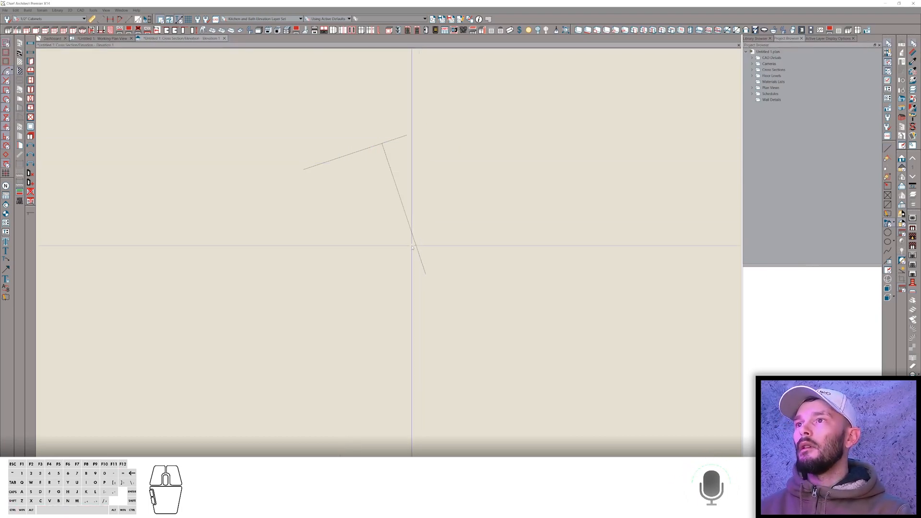
Reposition the perpendicular line's lower end by entering its coordinates.
left_click(415, 246)
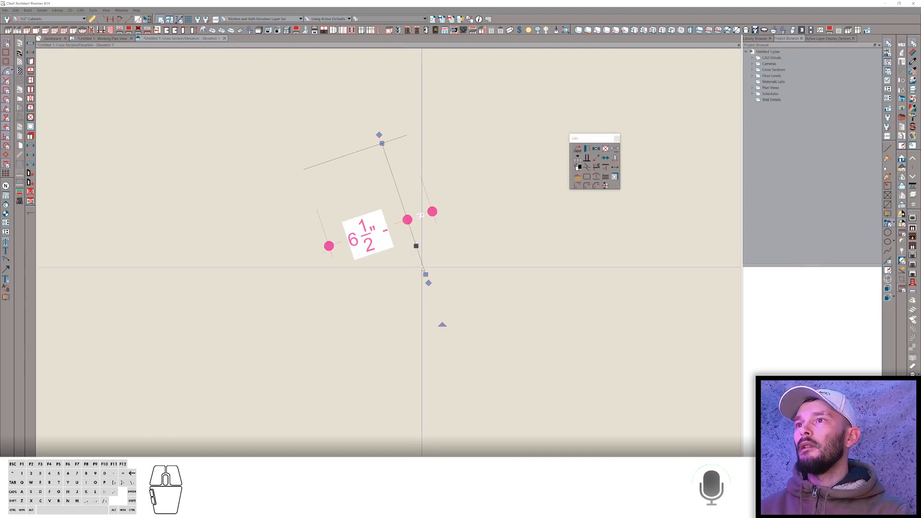
left_click(413, 245)
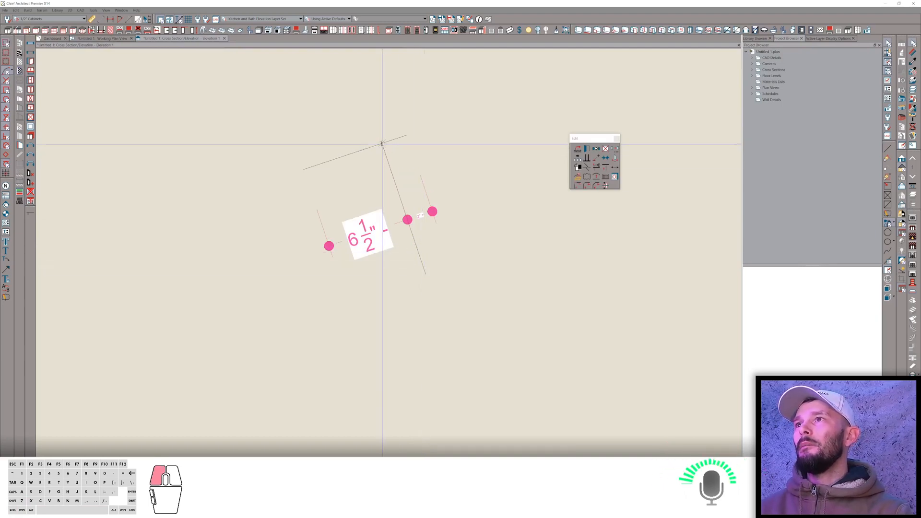
key("Tab")
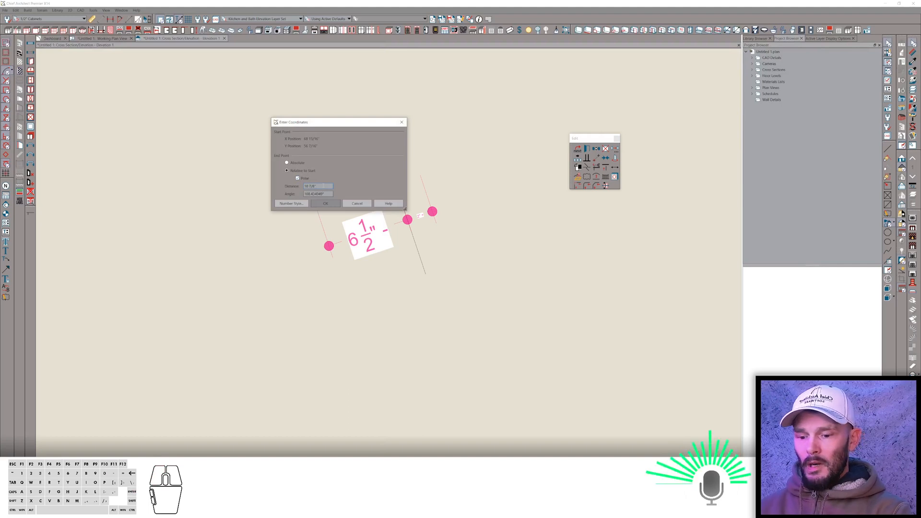
key("Return")
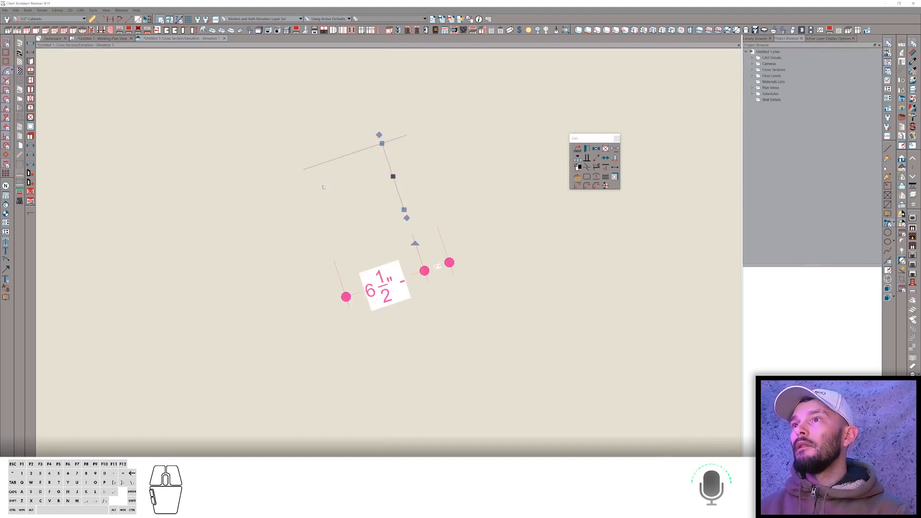
Copy the sloped line down to the lower end of the perpendicular line.
left_click(334, 161)
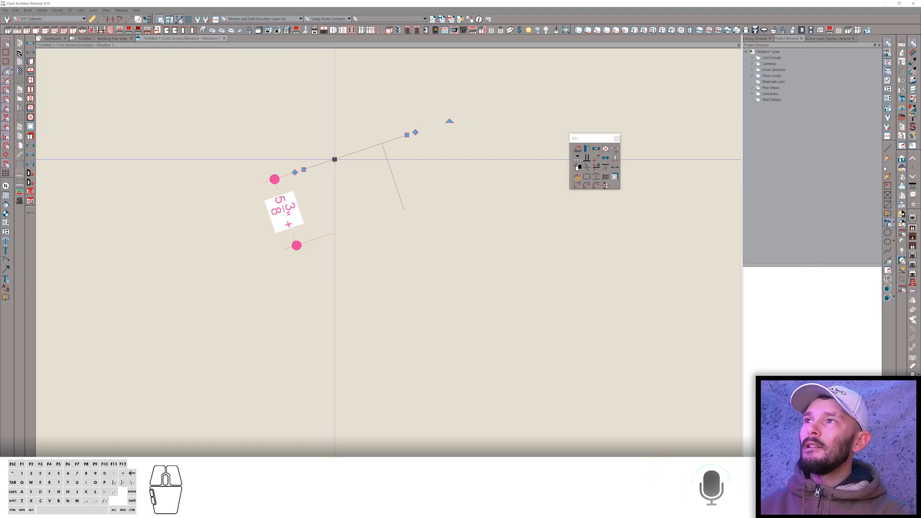
left_click_drag(334, 160, 401, 209)
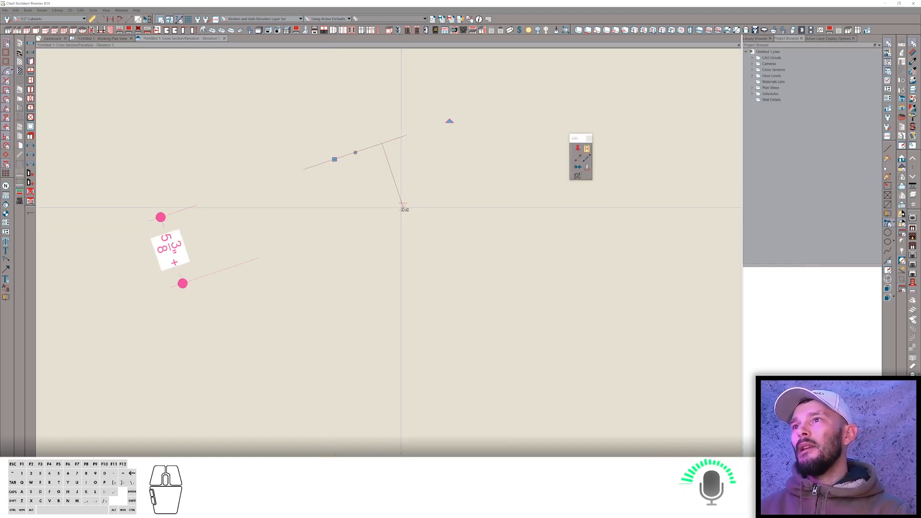
left_click(403, 209)
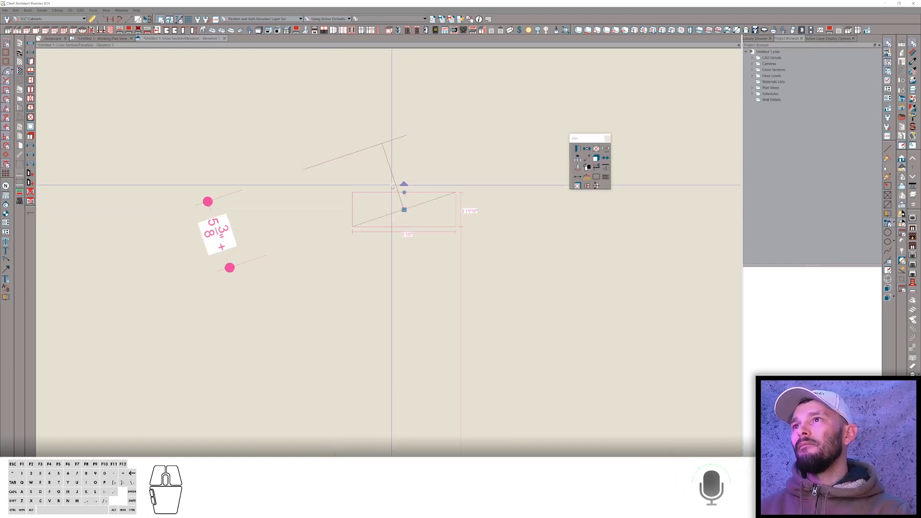
Add a vertical segment from the upper sloped line's right end down to the lower sloped line.
scroll(377, 178, "up", 2)
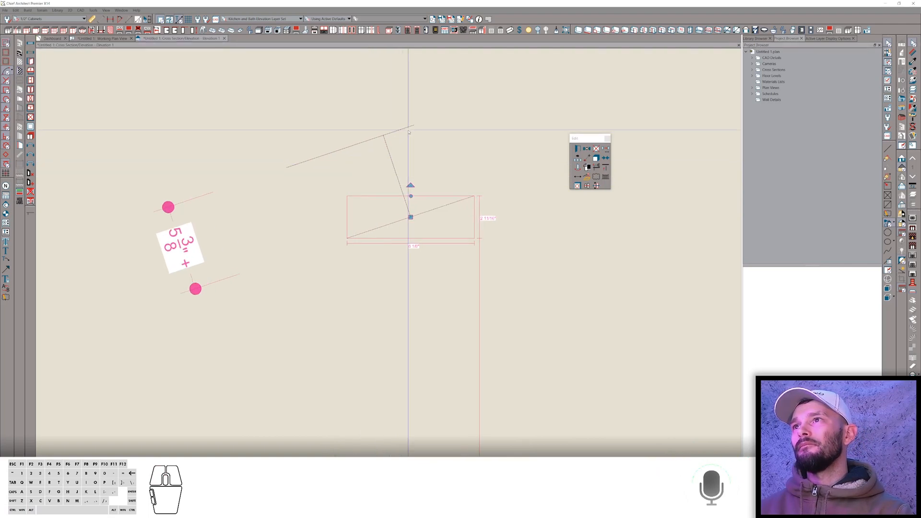
left_click(389, 150)
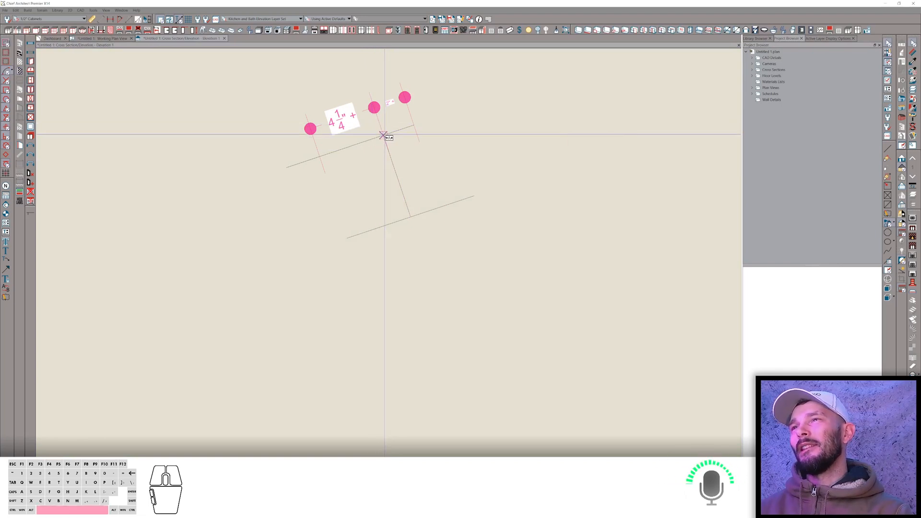
left_click(411, 131)
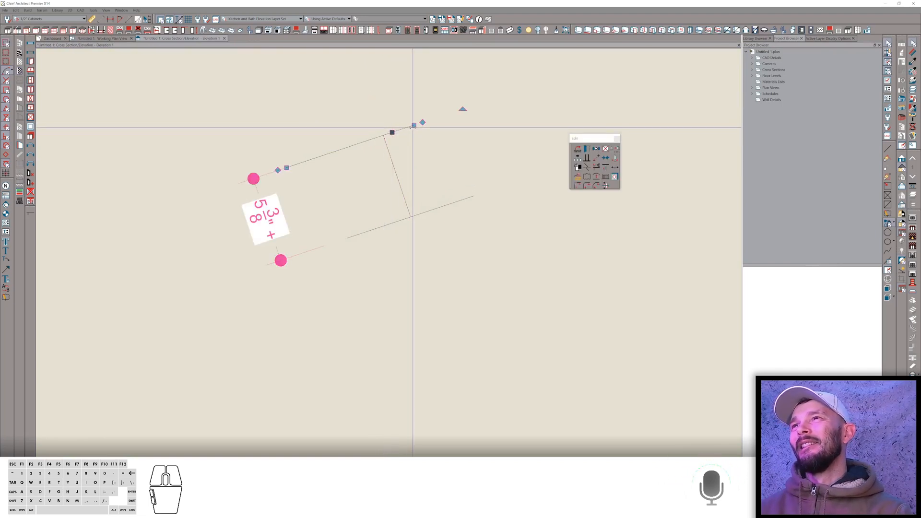
left_click_drag(423, 128, 411, 216)
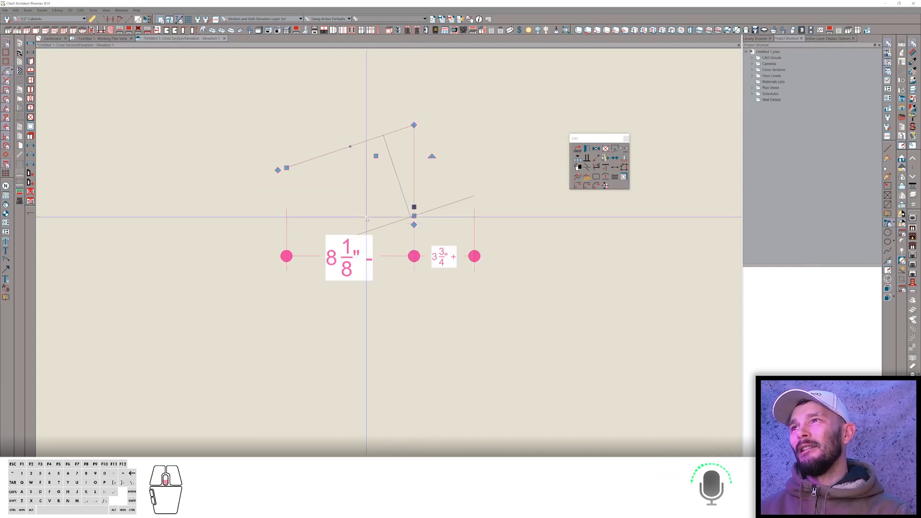
Join the lines into a closed filled polyline with a vertical left edge between the two sloped lines.
scroll(341, 201, "down", 2)
left_click_drag(300, 183, 303, 246)
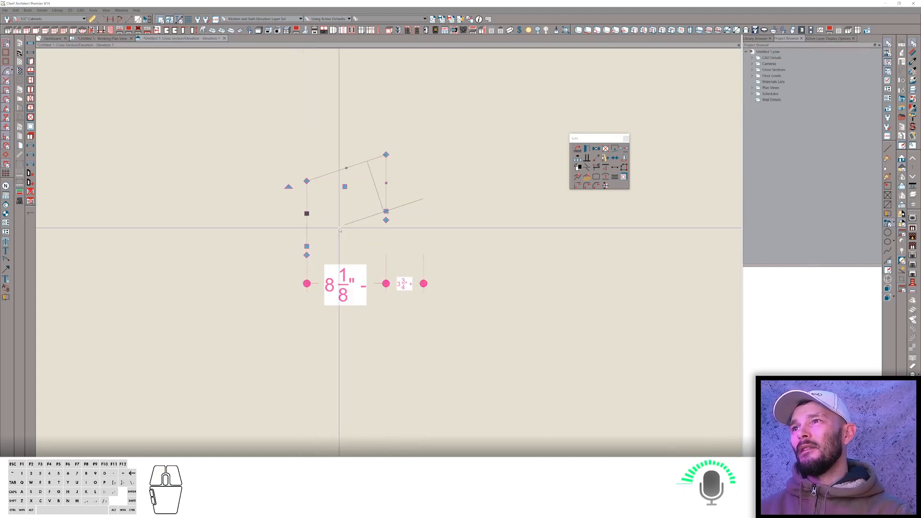
left_click(344, 224)
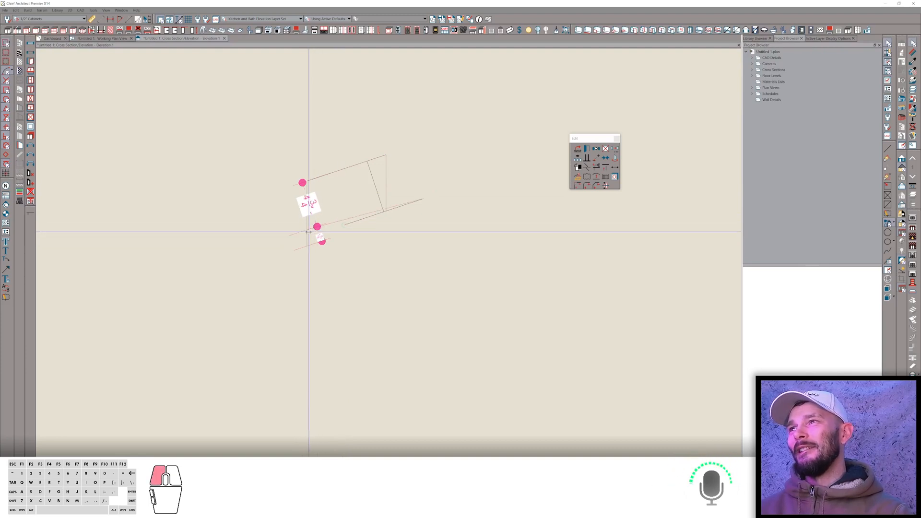
left_click_drag(308, 232, 308, 237)
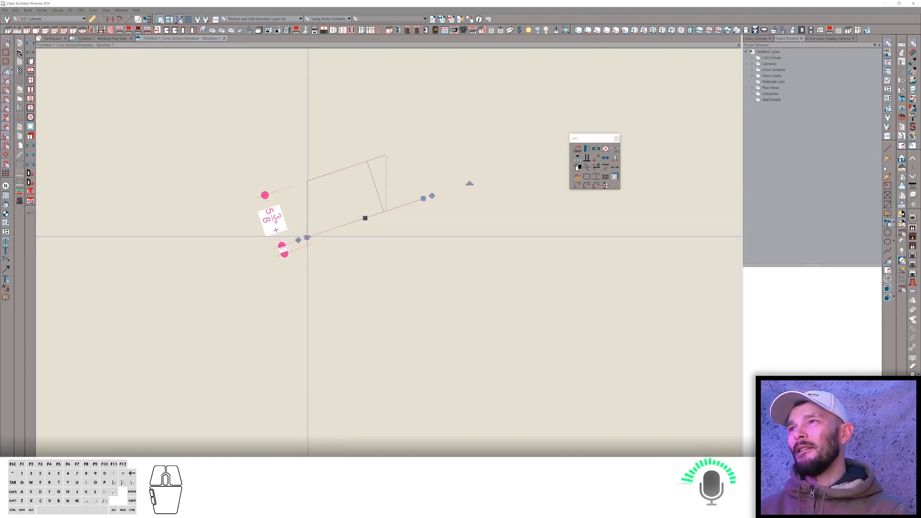
left_click(307, 227)
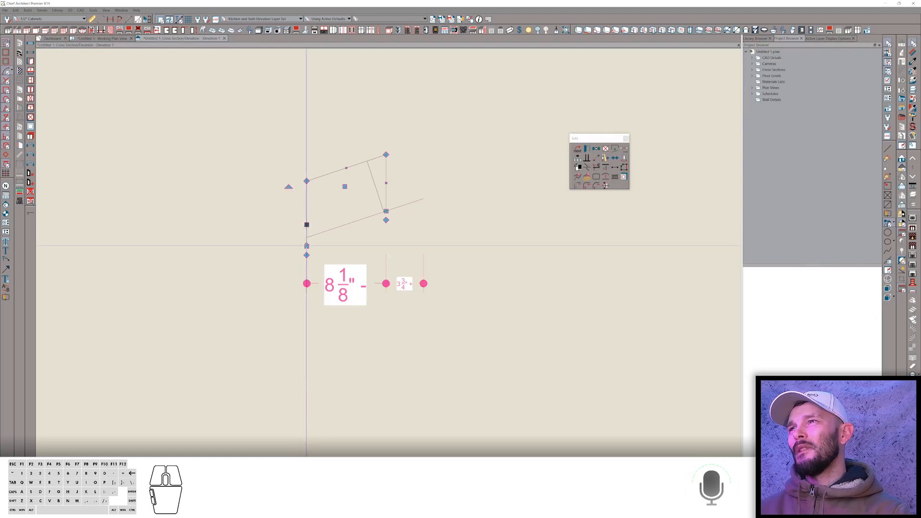
left_click(307, 238)
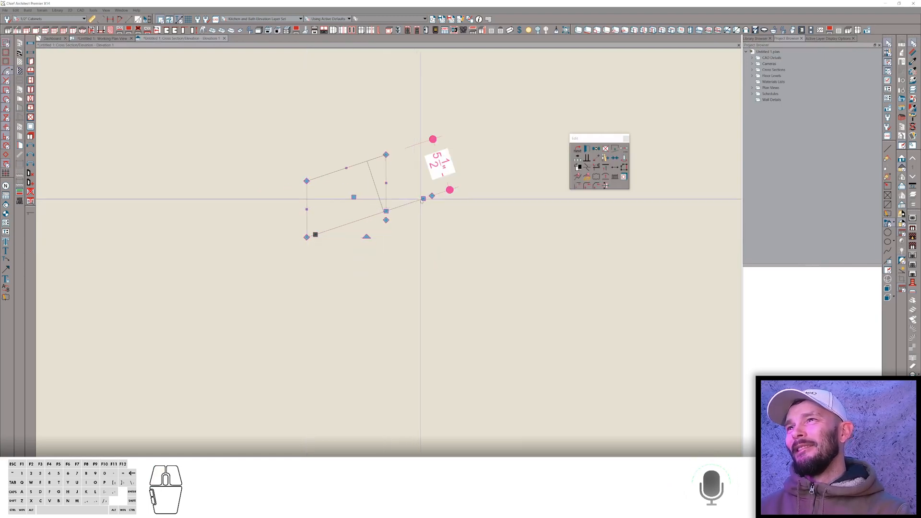
left_click_drag(422, 201, 385, 210)
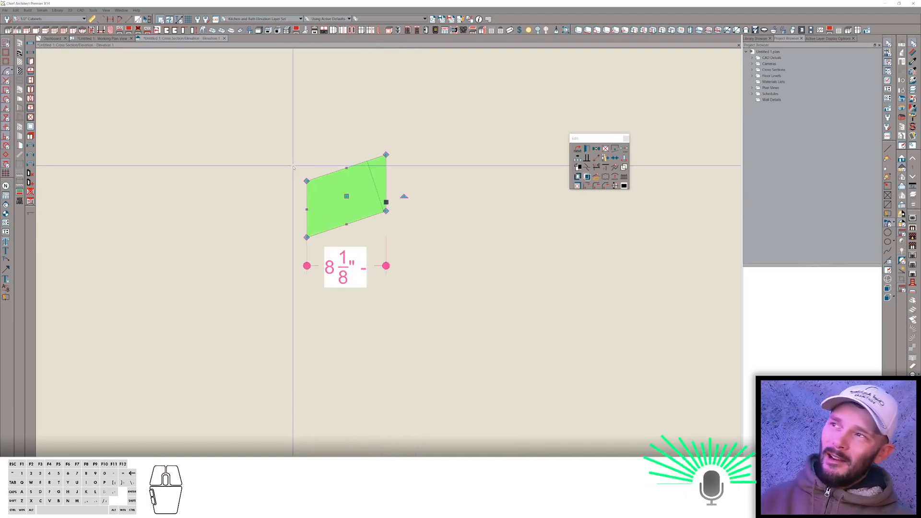
Stretch the polyline's right side so it spans about 18 3/4 inches.
middle_click_drag(291, 162, 294, 167)
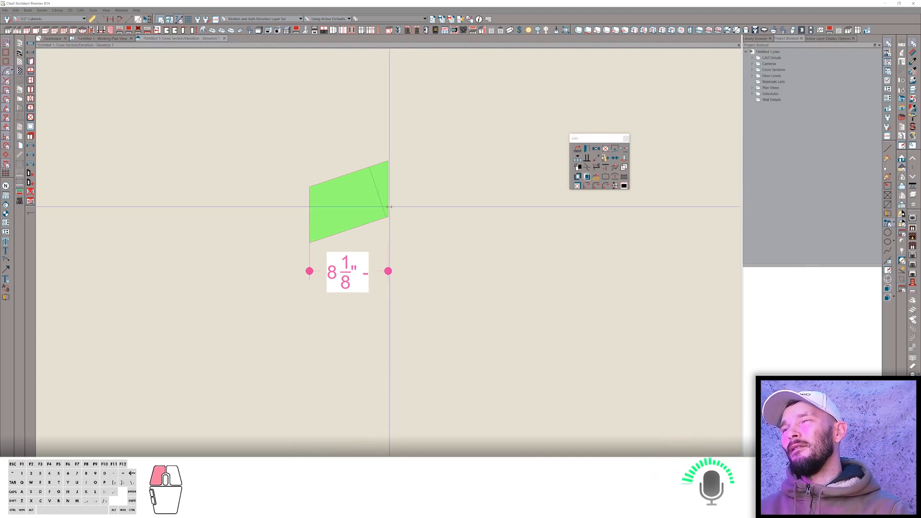
left_click_drag(389, 206, 492, 184)
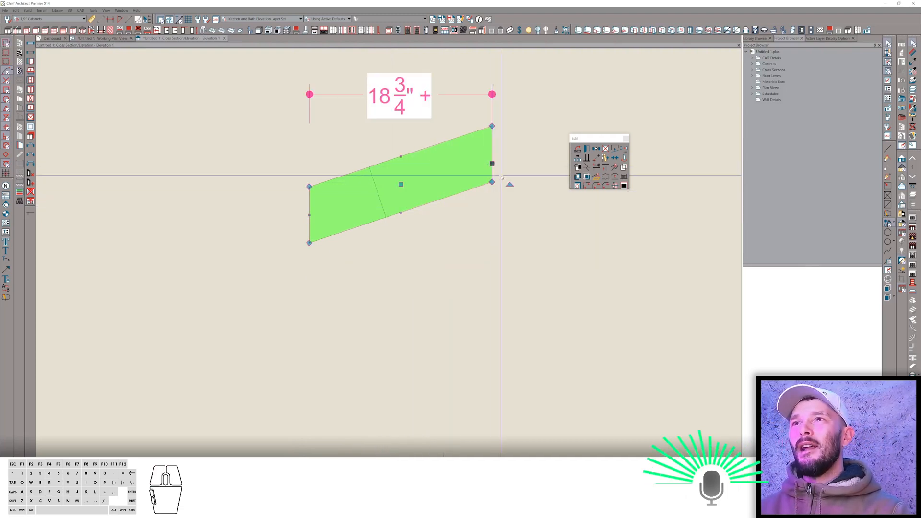
Reshape the polyline into a diagonal brace by moving its corner points.
scroll(492, 187, "down", 2)
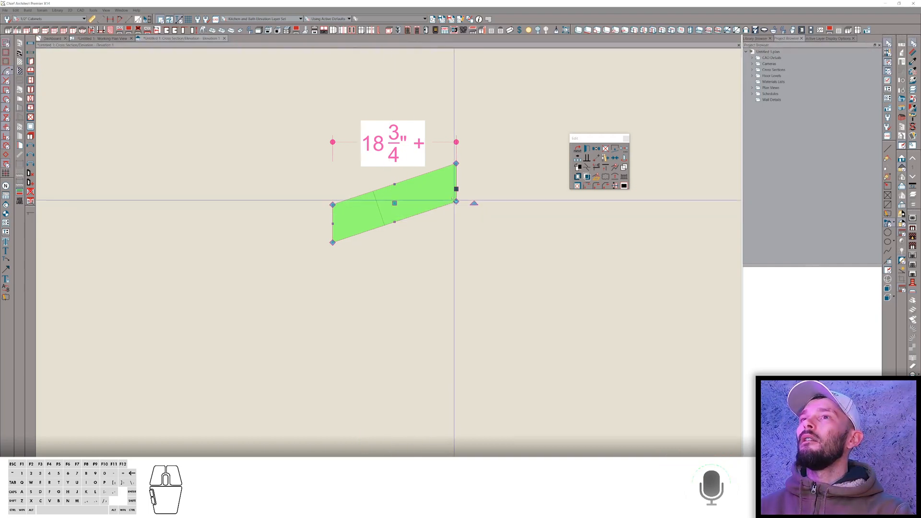
left_click_drag(456, 201, 505, 213)
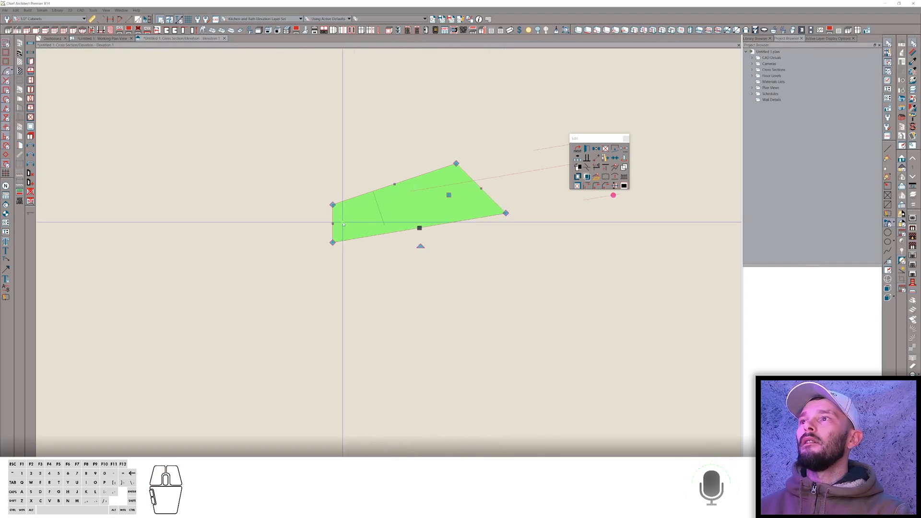
left_click_drag(332, 224, 340, 225)
left_click_drag(409, 203, 507, 245)
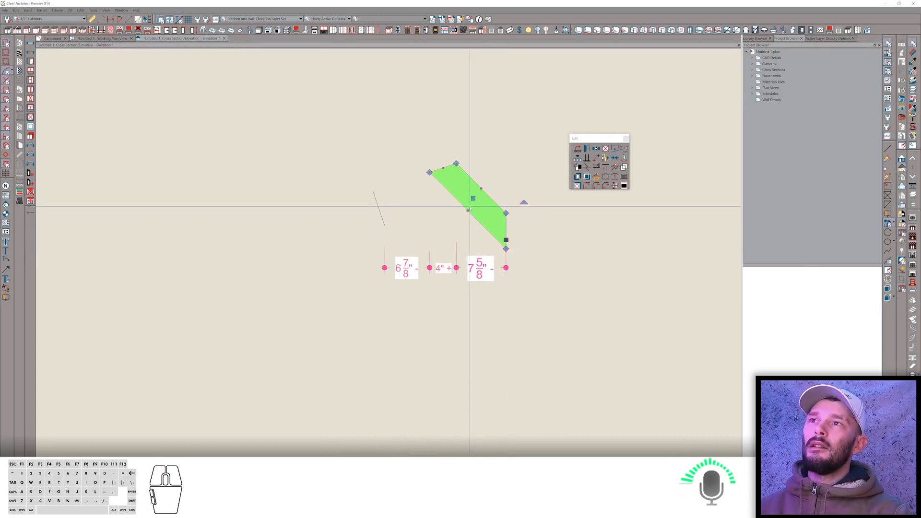
Set the brace's thickness to 5.5 inches.
left_click(462, 203)
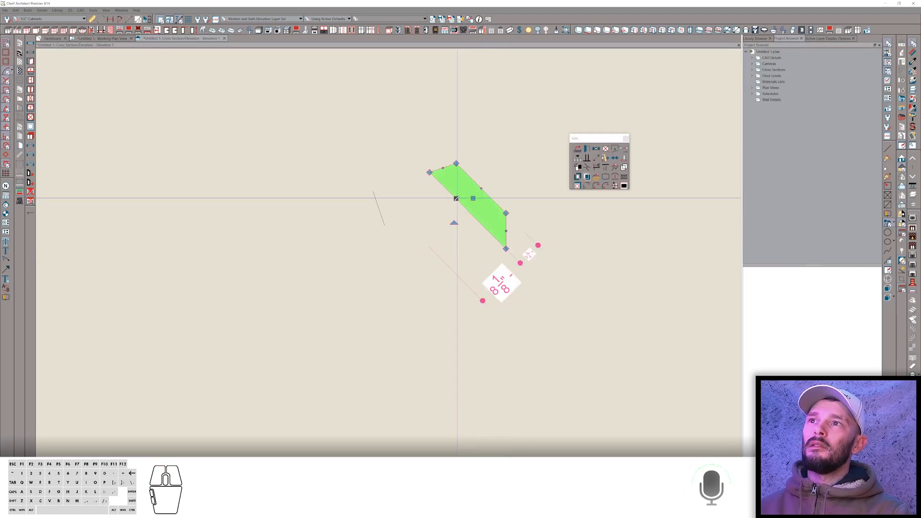
left_click(523, 250)
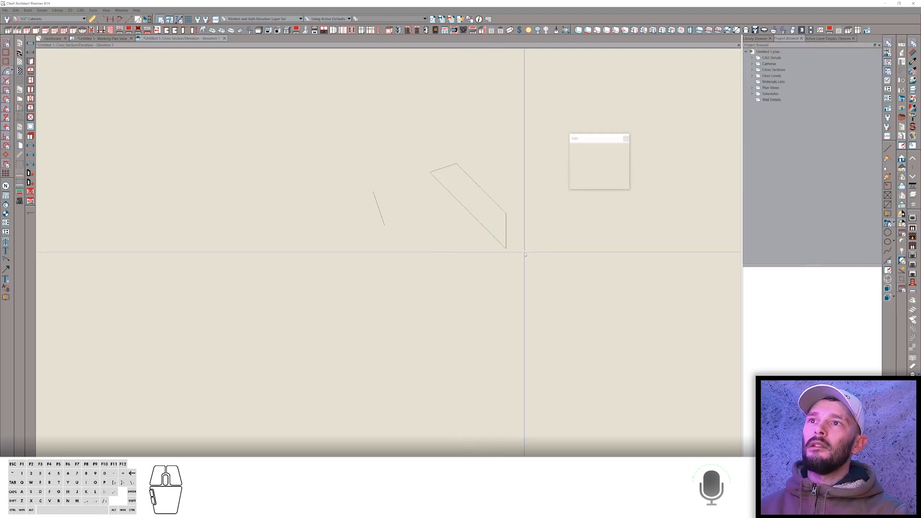
left_click(487, 232)
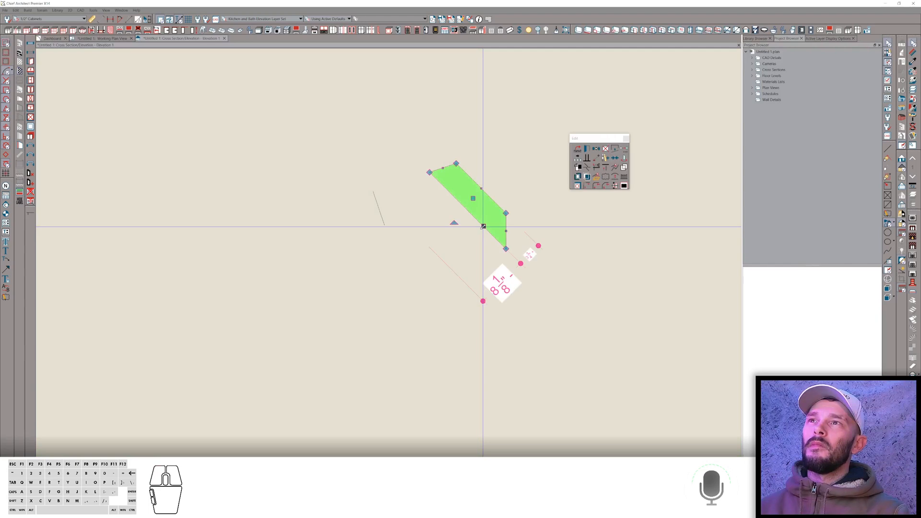
left_click(528, 255)
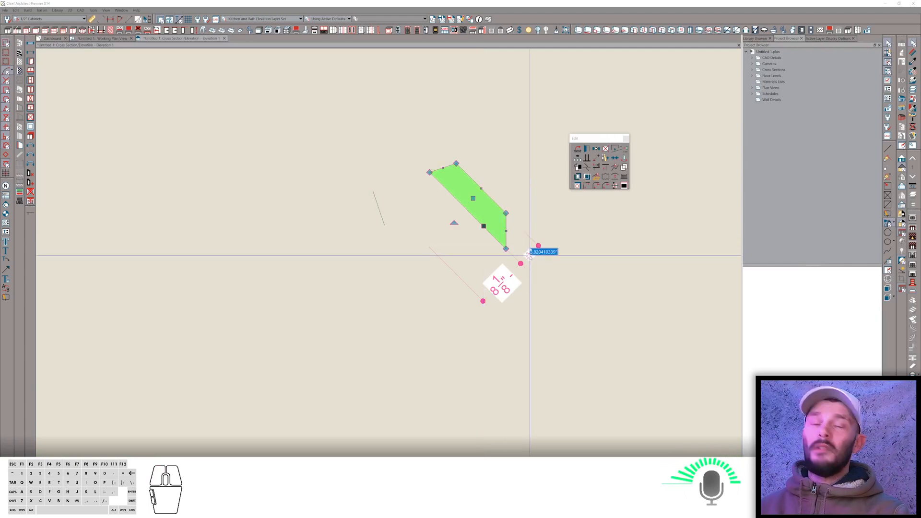
type("5.5")
key("Return")
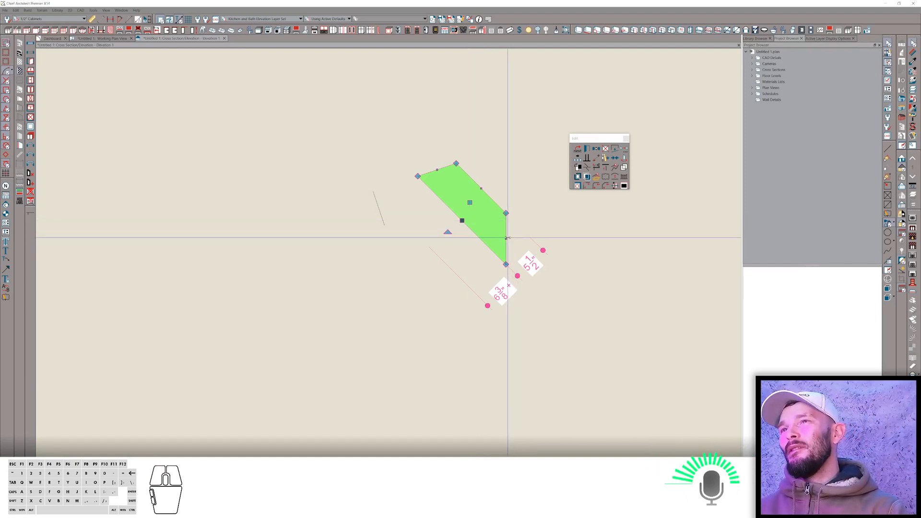
Stretch the brace's lower end so it spans about 22 5/8 inches horizontally.
left_click_drag(507, 240, 604, 379)
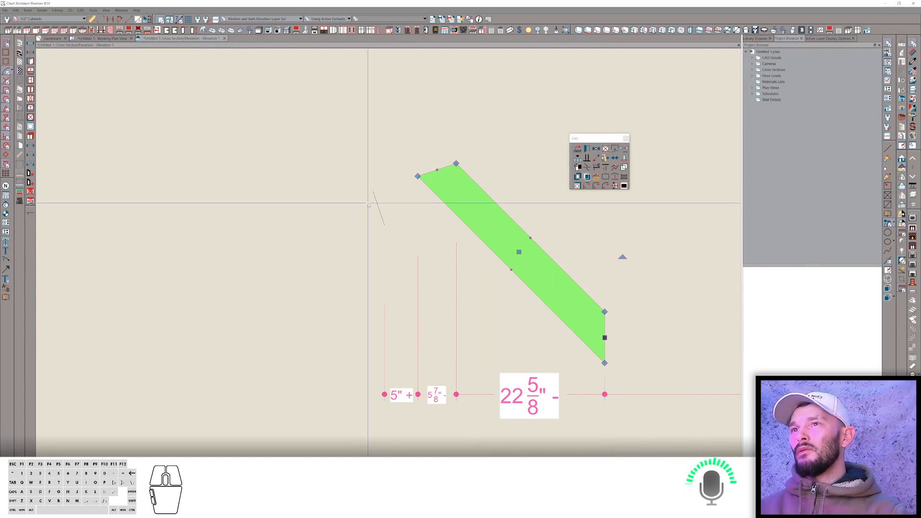
mouse_move(500, 298)
middle_mouse_down()
mouse_move(465, 293)
mouse_move(490, 284)
middle_mouse_up()
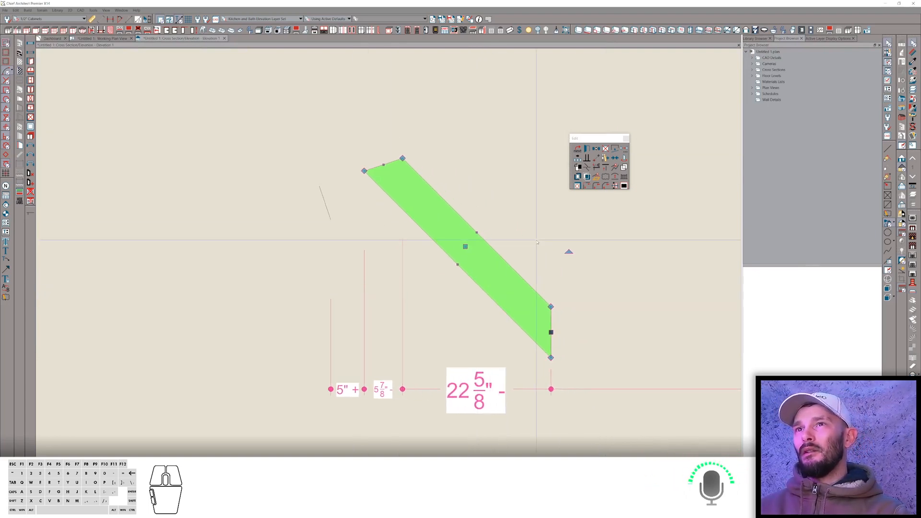
Convert the brace polyline into a 3D solid.
left_click(571, 190)
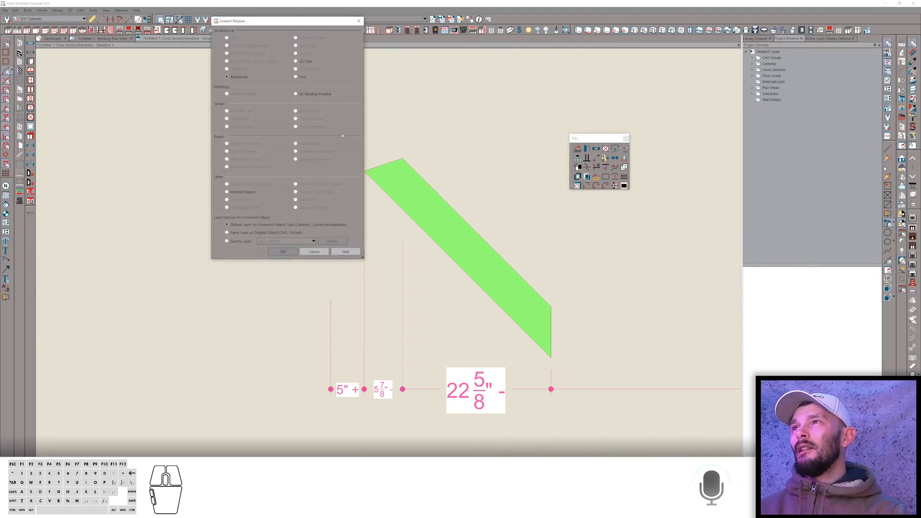
left_click(301, 63)
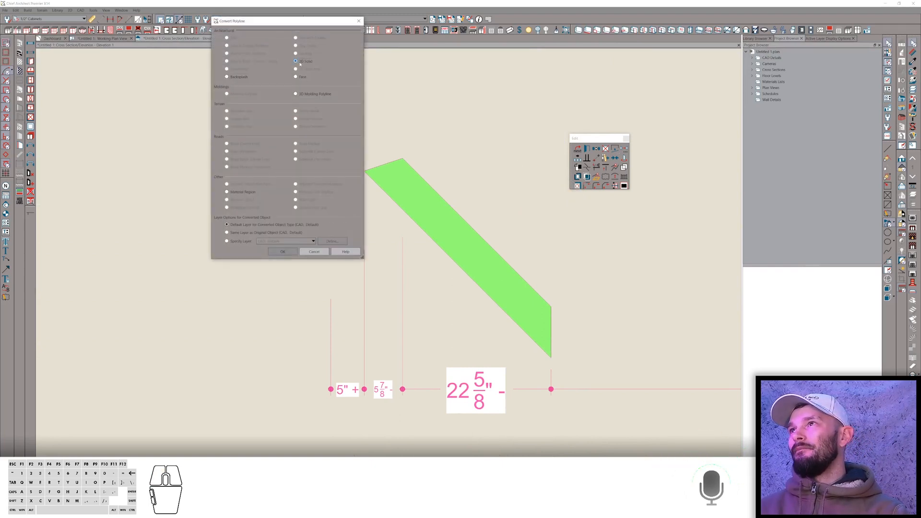
key("Return")
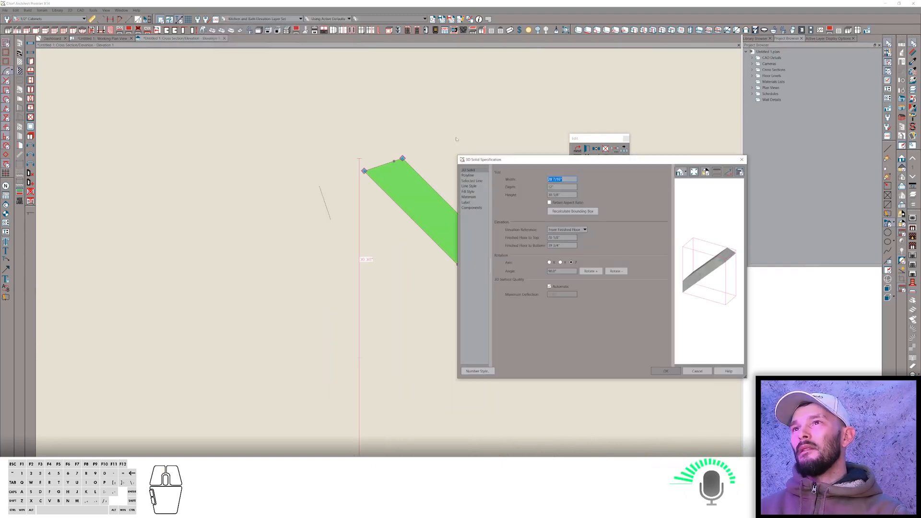
left_click(559, 186)
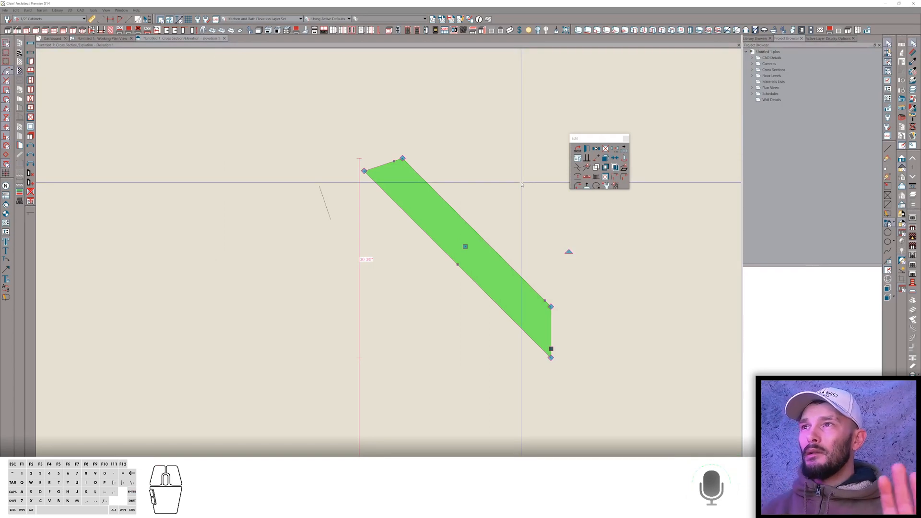
Convert the brace into a symbol in the Cabinet Door/Drawer category with advanced options, and rotate it about its X axis.
left_click(614, 186)
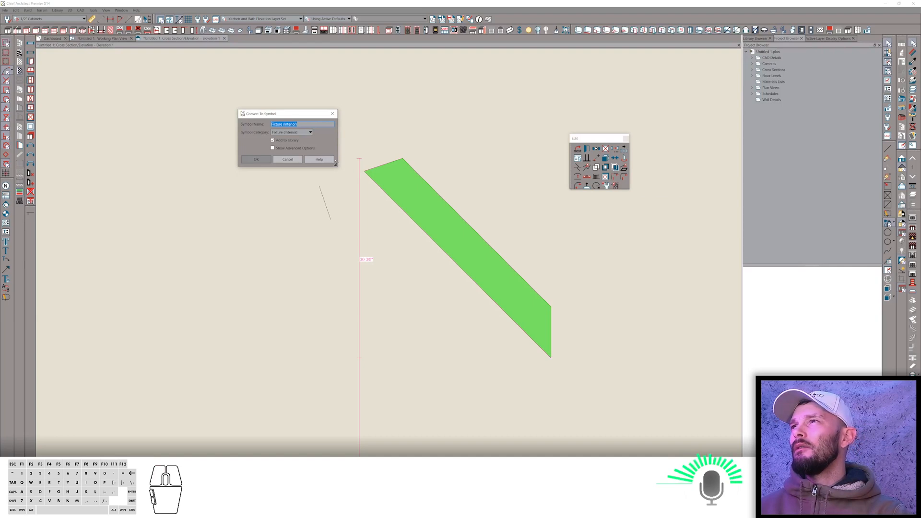
left_click(310, 132)
left_click(287, 139)
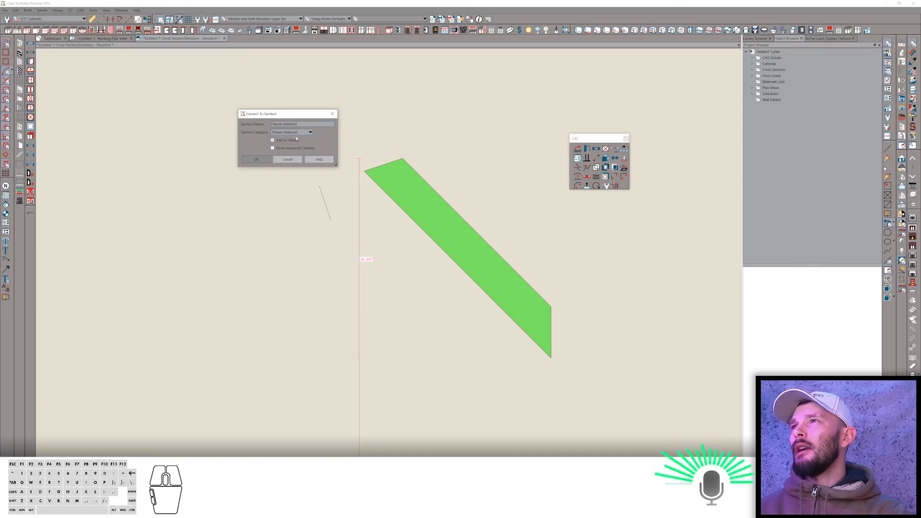
left_click(273, 149)
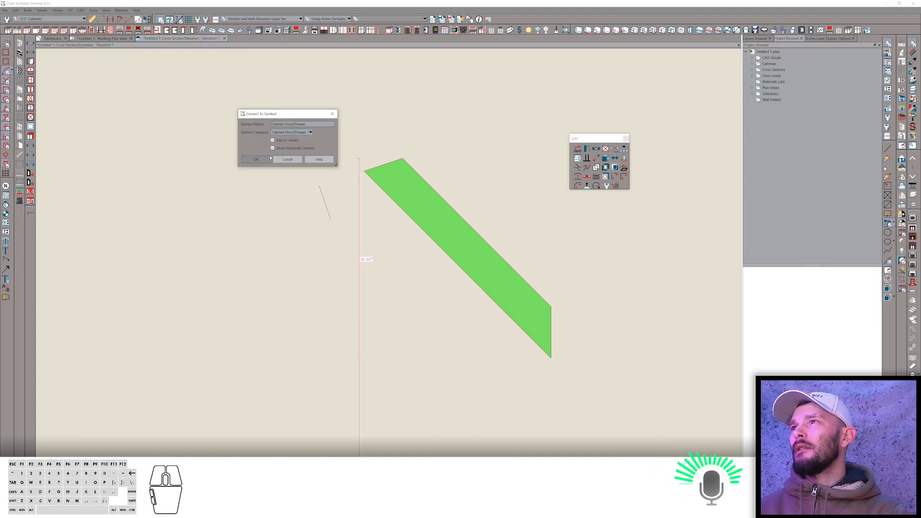
left_click(256, 159)
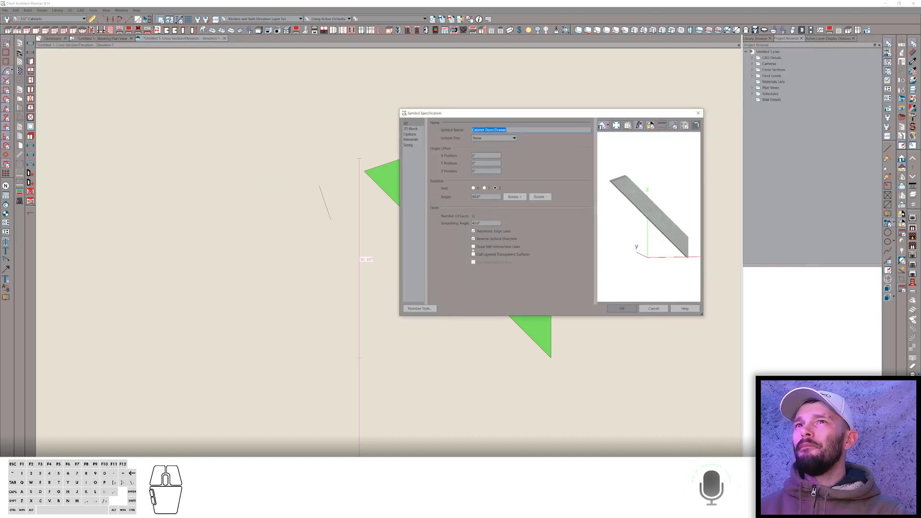
left_click(514, 197)
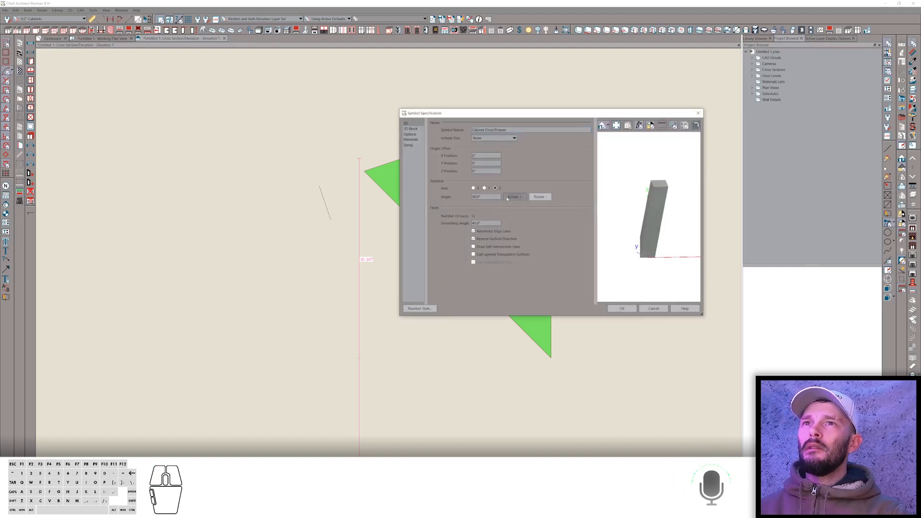
left_click_drag(634, 183, 573, 216)
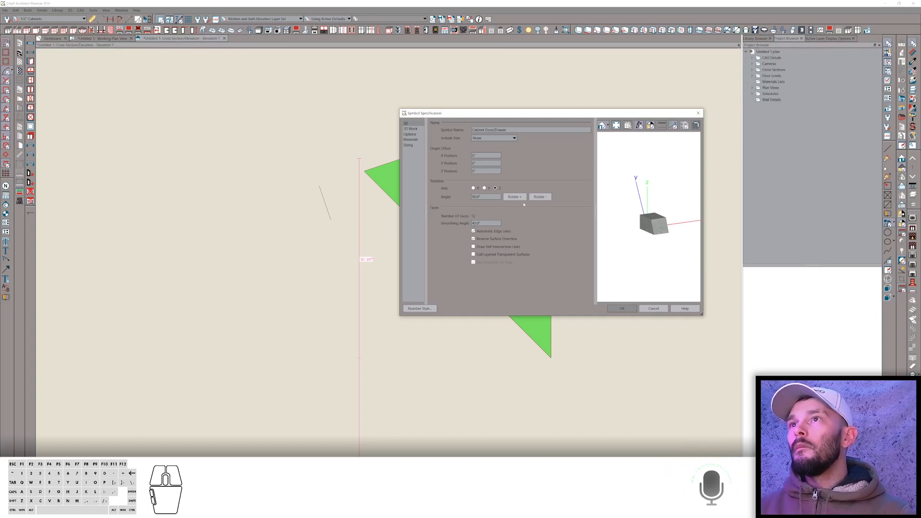
Edit the symbol's bounding-box width in its sizing settings and accept the symbol specification.
left_click(408, 145)
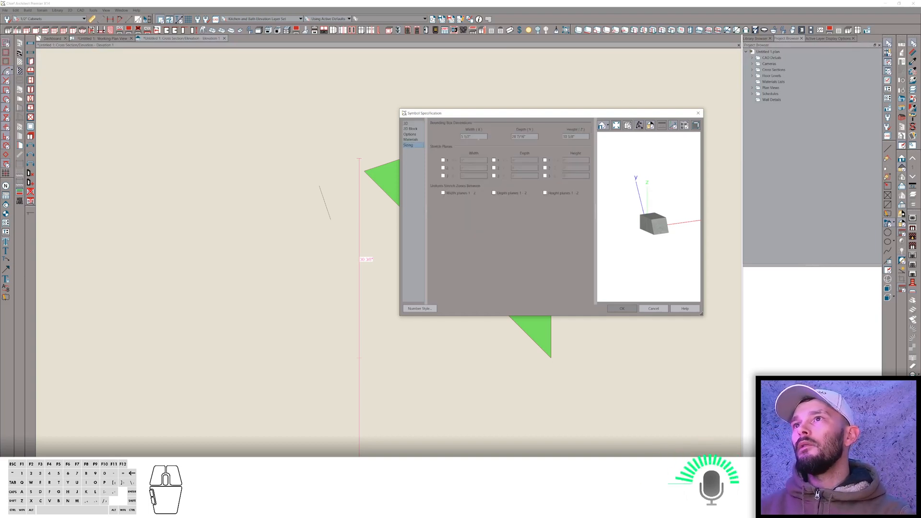
left_click(478, 138)
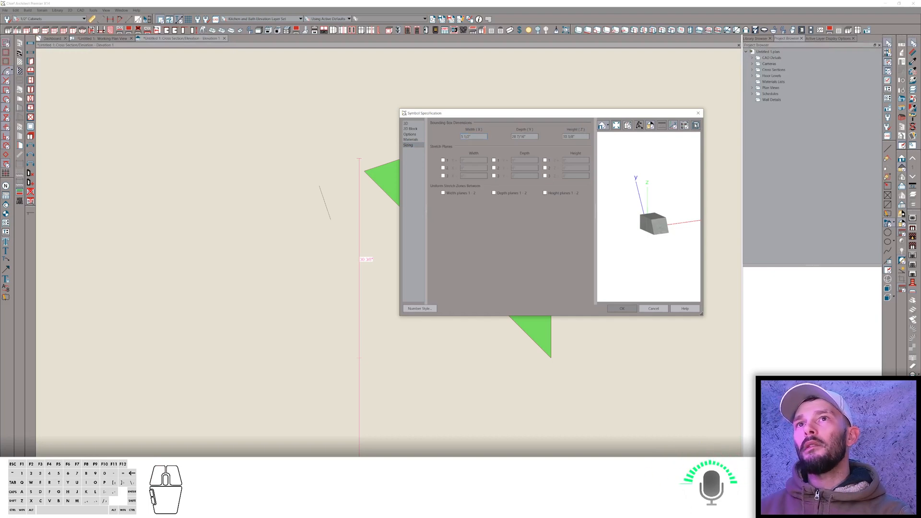
left_click(696, 125)
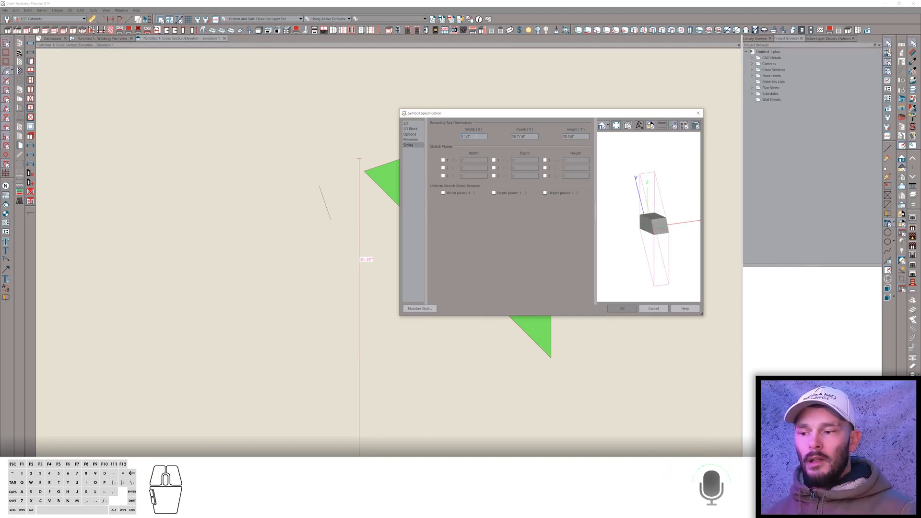
type("-1/")
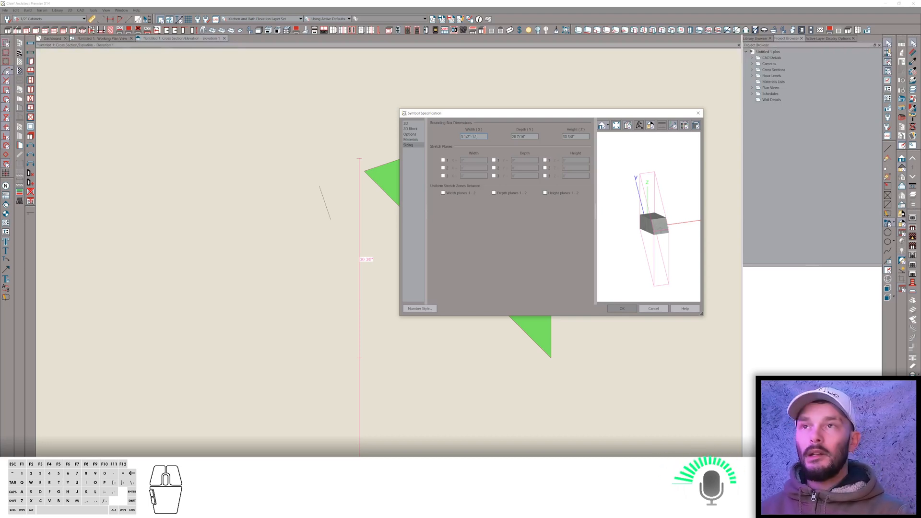
key("Tab")
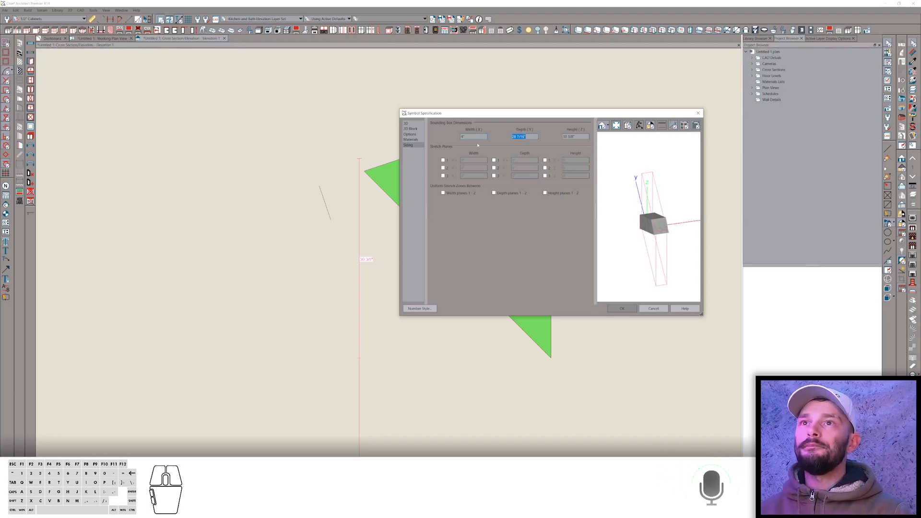
left_click(623, 308)
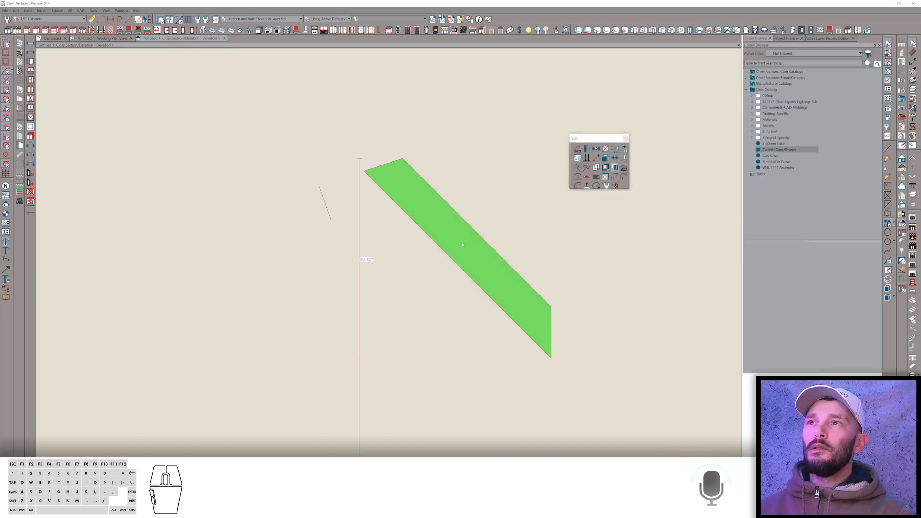
Place a base cabinet in the plan view.
left_click(450, 242)
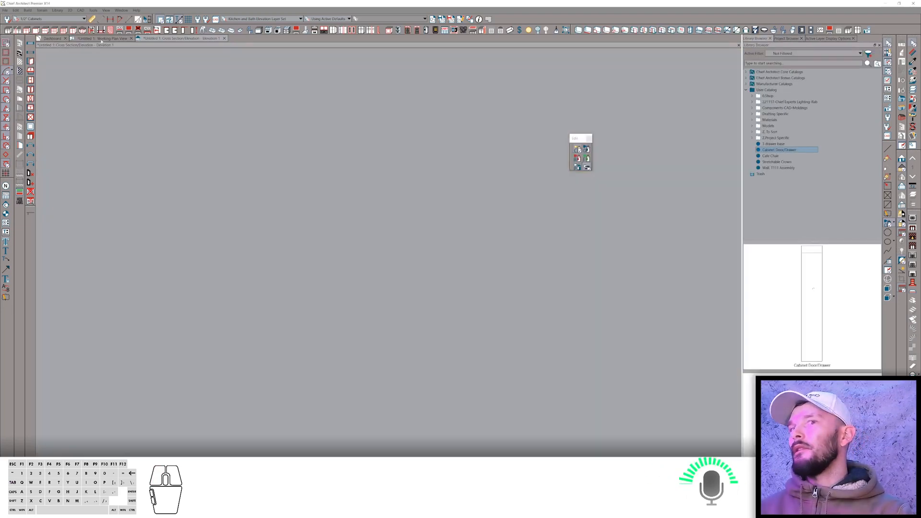
key("grave")
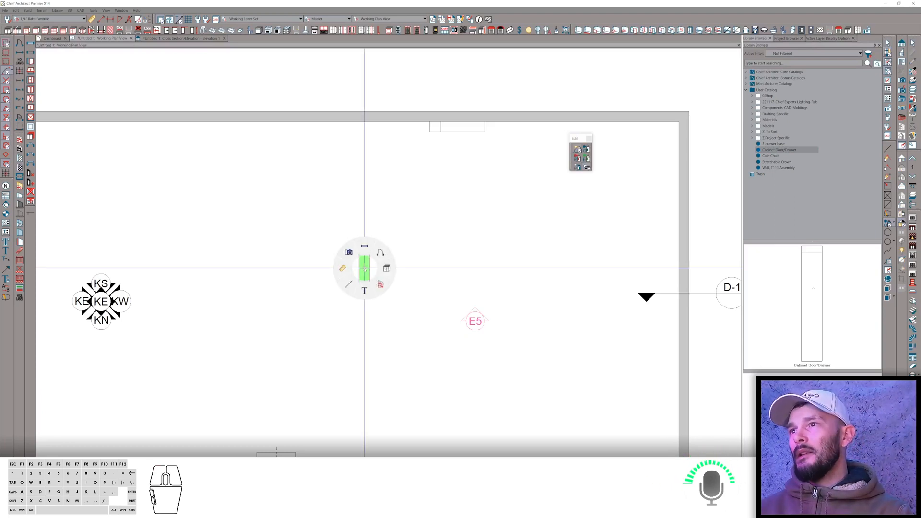
left_click(366, 256)
left_click(438, 257)
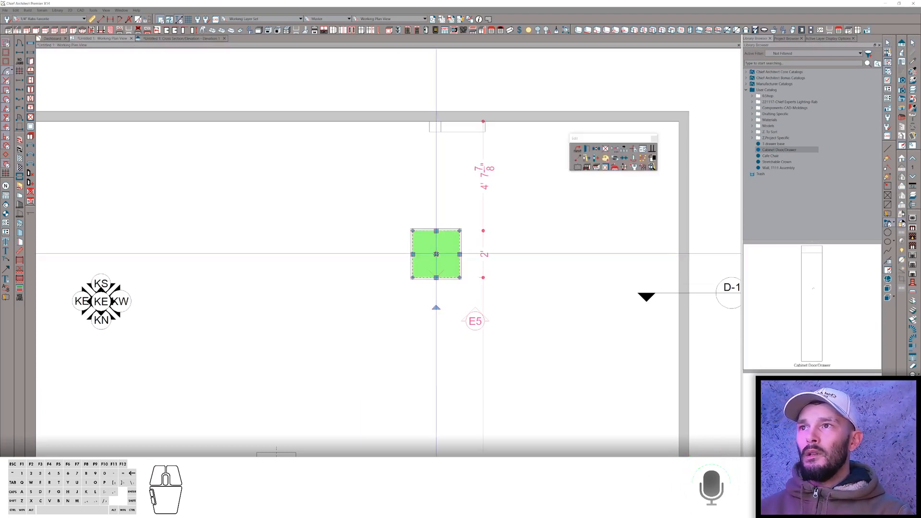
Open the cabinet's specification, set its height to 96 inches and change its countertop thickness.
key("ctrl+e")
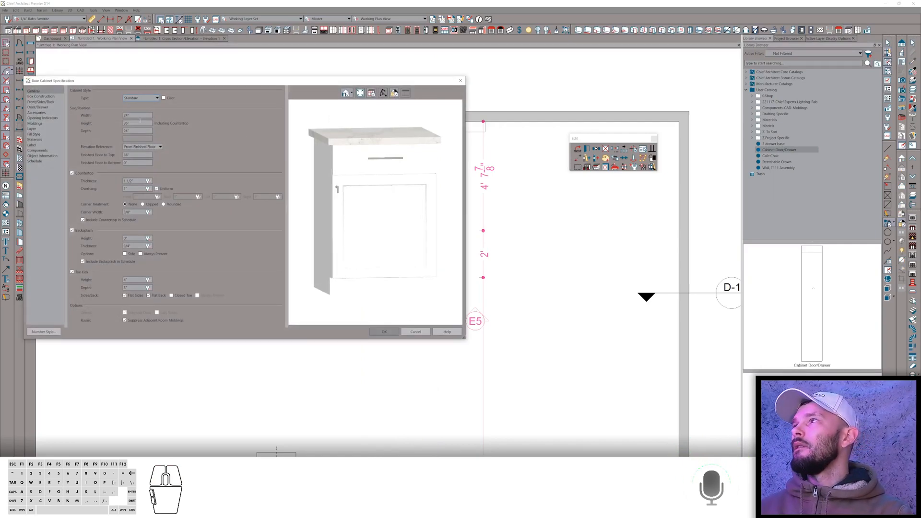
double_click(130, 124)
type("96")
key("Tab")
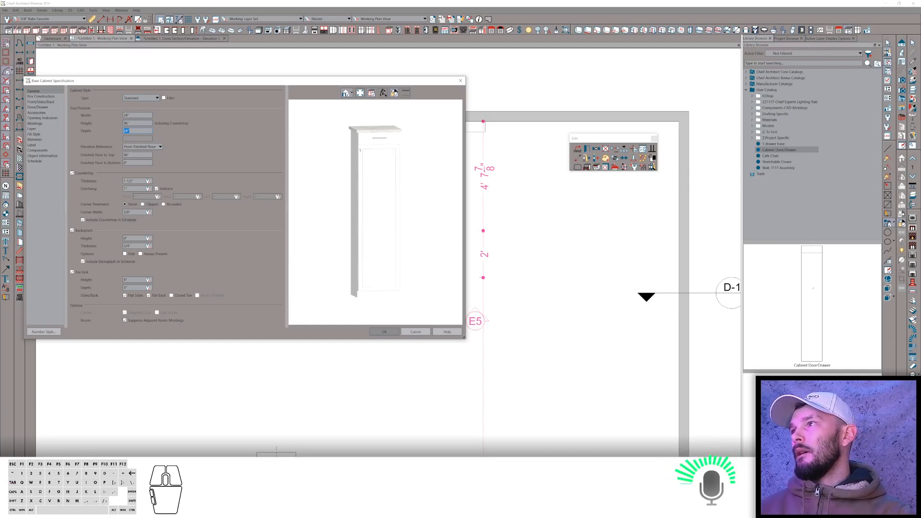
left_click_drag(137, 181, 82, 183)
type("1 1/")
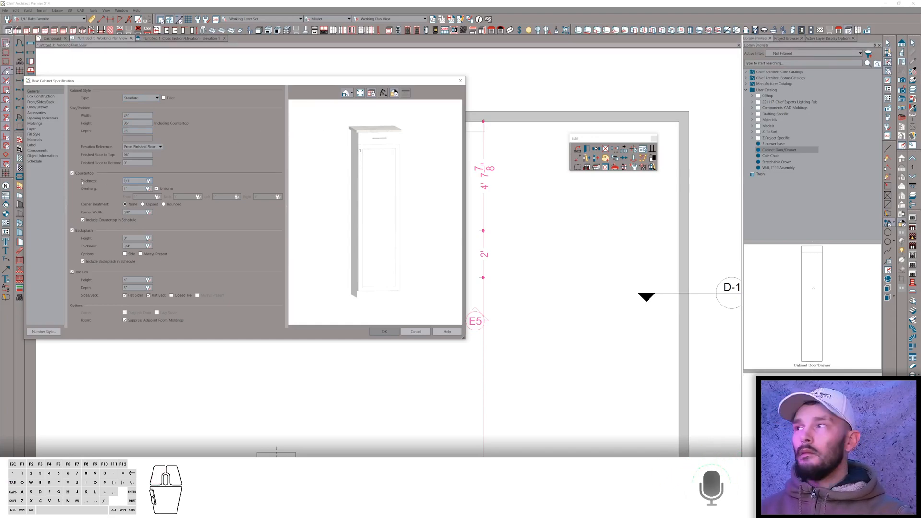
key("Tab")
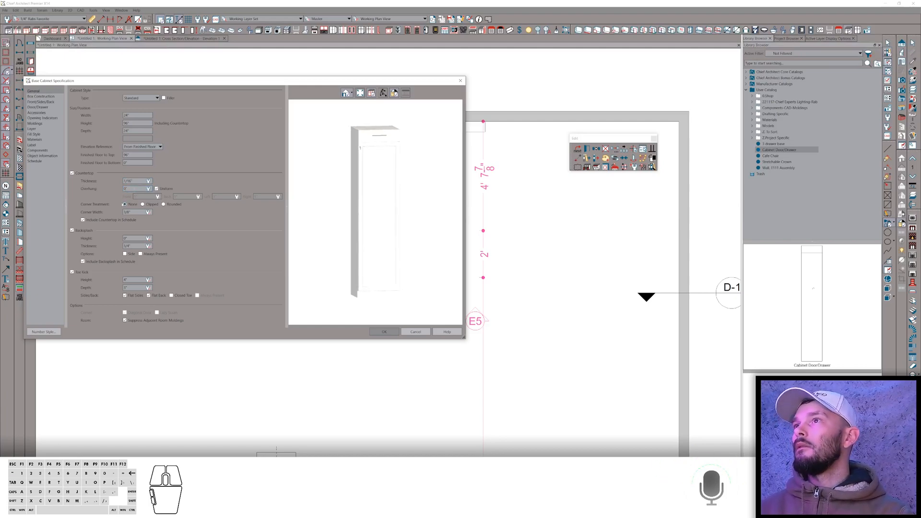
Change the cabinet's top drawer to a blank area and split its door horizontally.
left_click(368, 142)
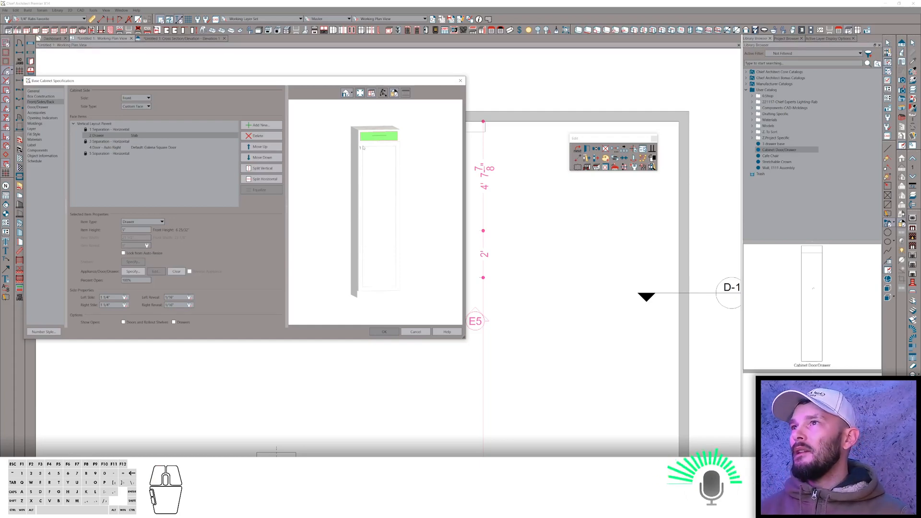
left_click(159, 221)
left_click(141, 233)
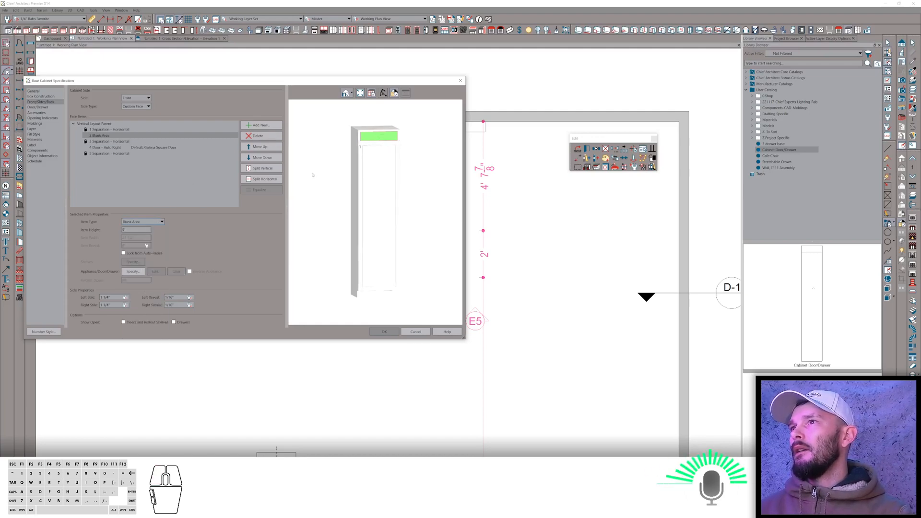
left_click(107, 147)
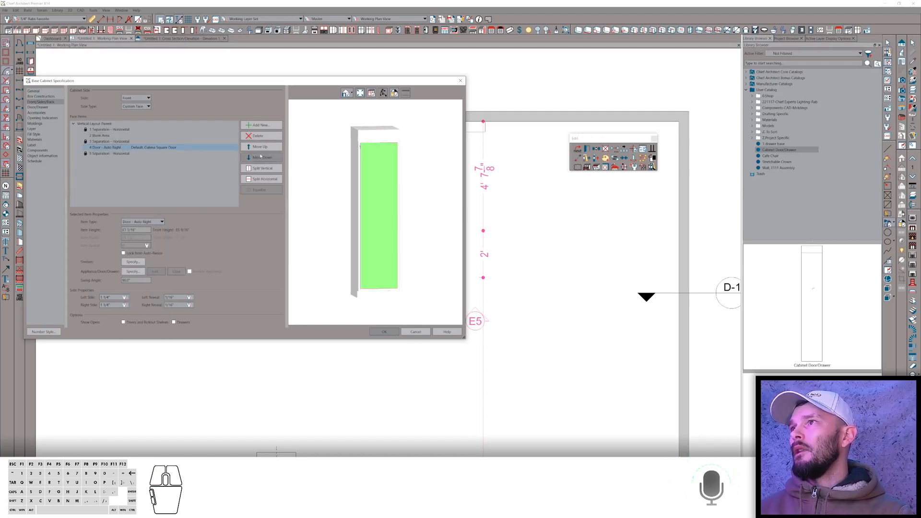
left_click(264, 180)
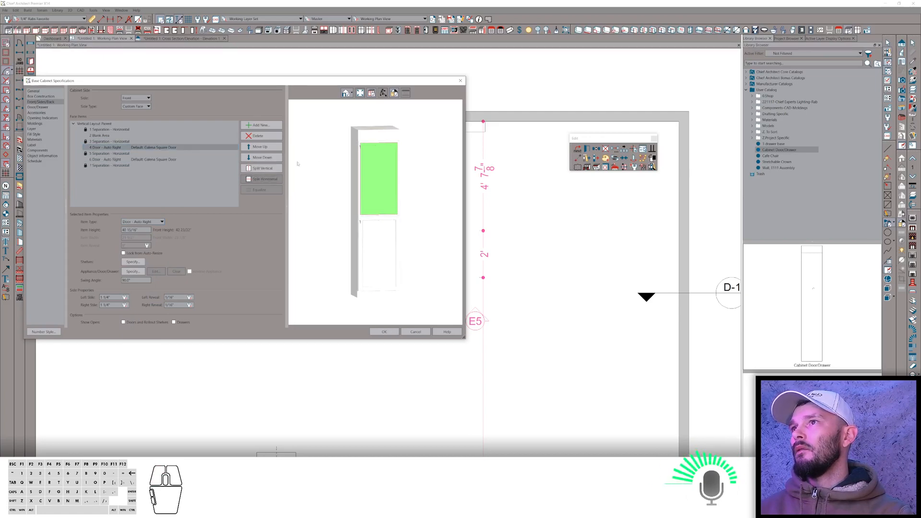
Set the cabinet's door overlay to Inset and make the lower door a blank area.
left_click(41, 96)
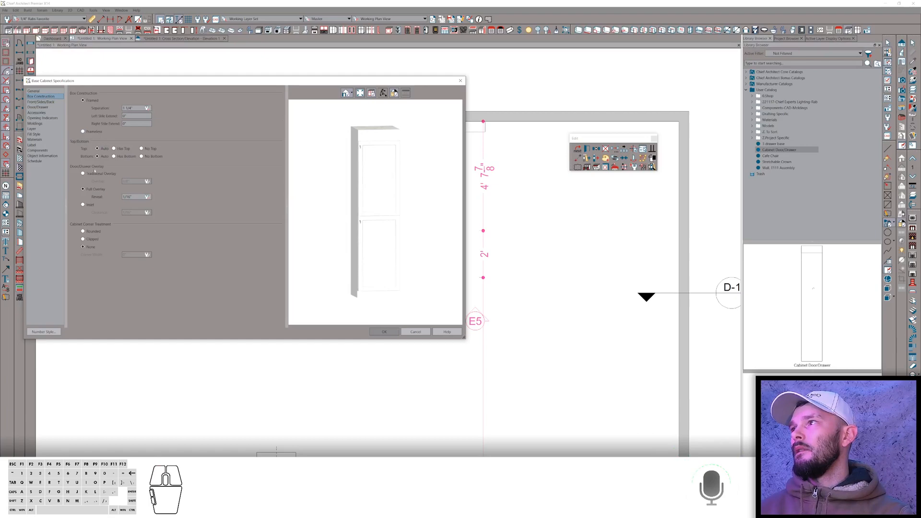
left_click(88, 205)
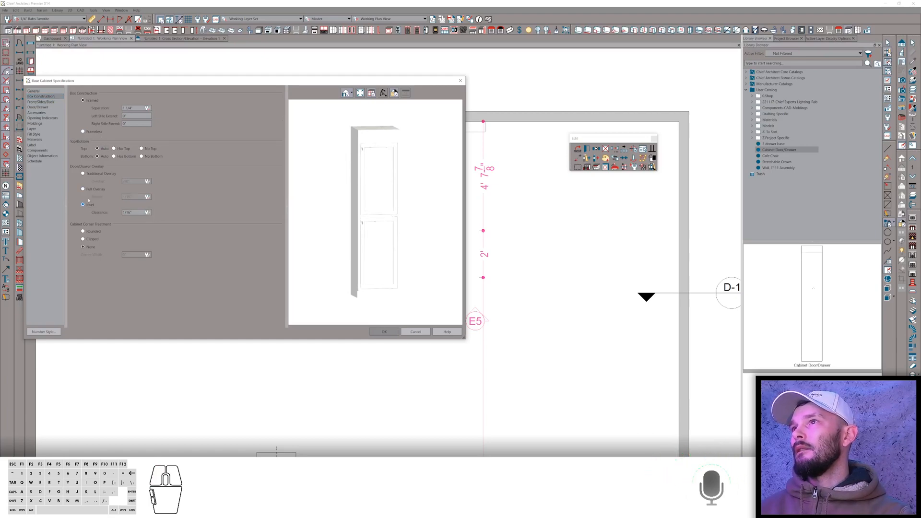
left_click(43, 103)
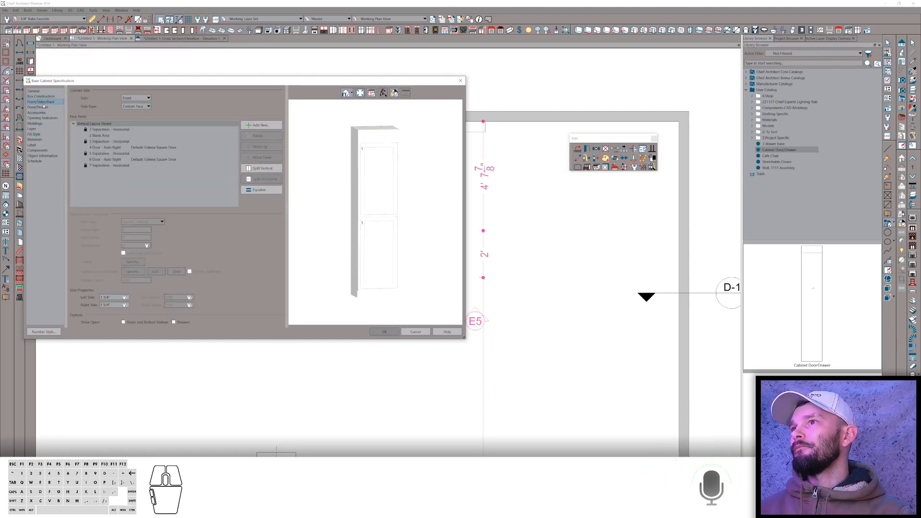
left_click(103, 160)
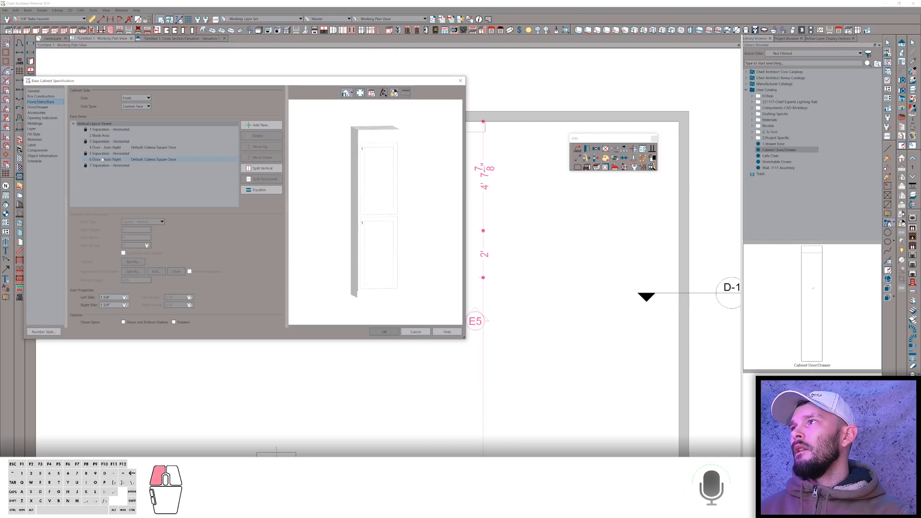
left_click(147, 222)
left_click(137, 234)
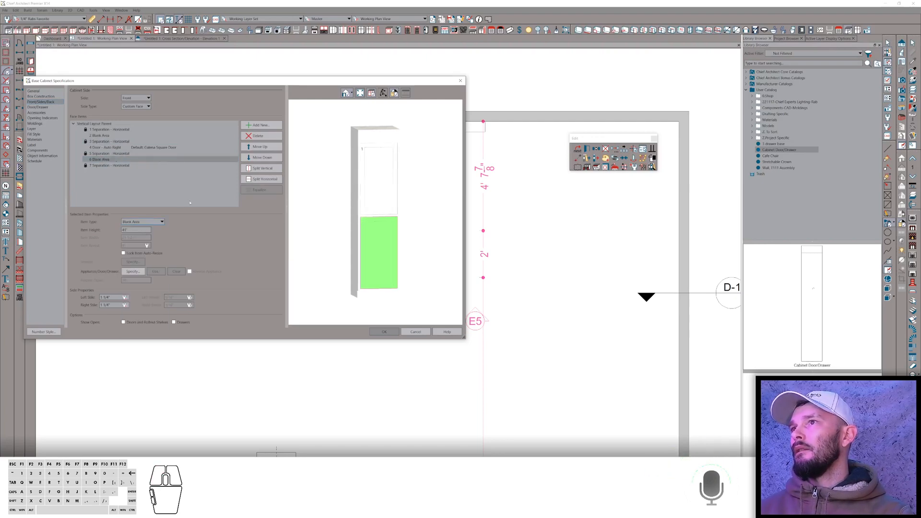
Set the upper door's height to 7 inches.
left_click(109, 148)
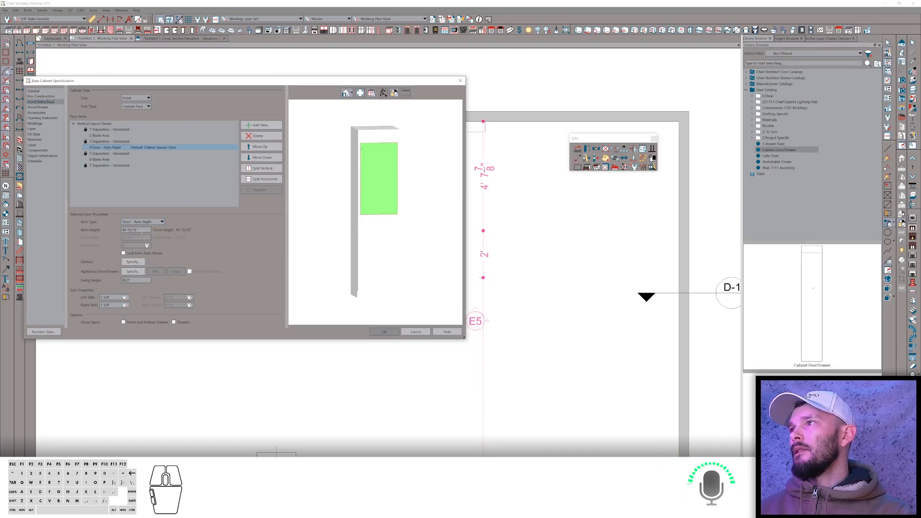
left_click_drag(142, 230, 105, 226)
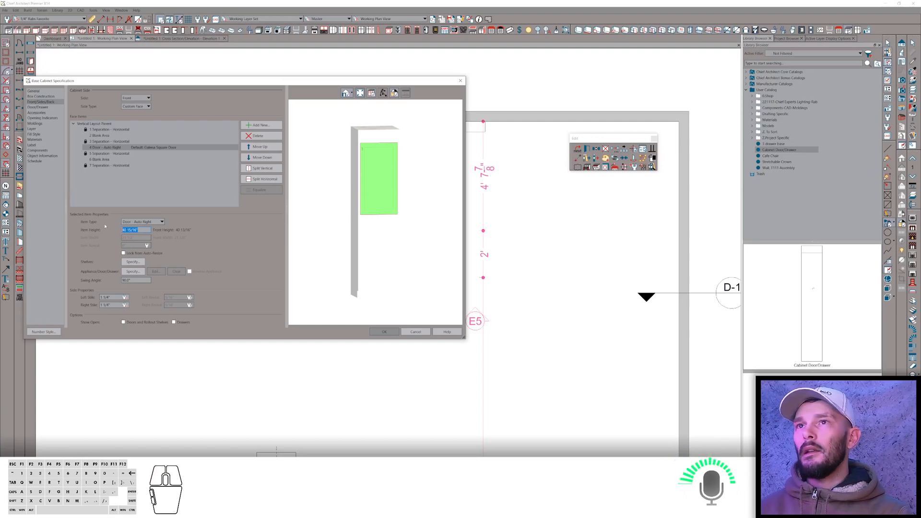
type("7")
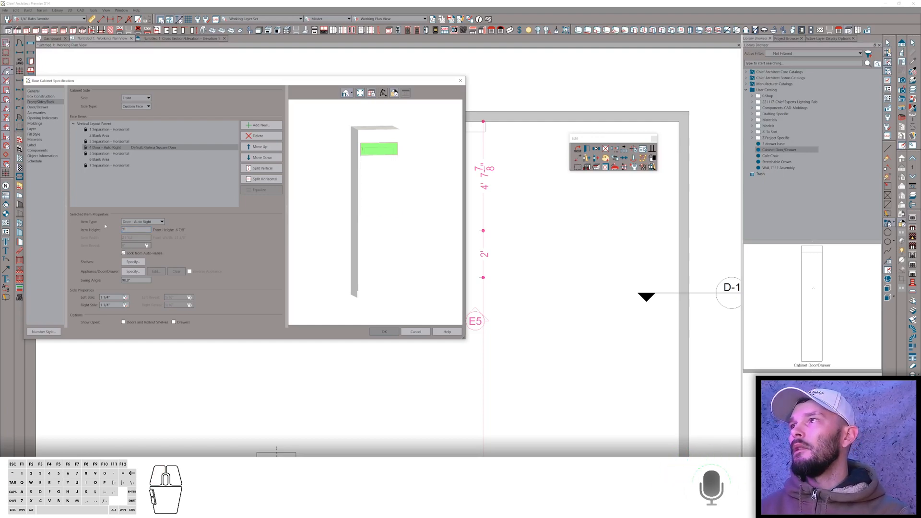
Set the cabinet's width and depth to 5 1/2 inches.
left_click(33, 91)
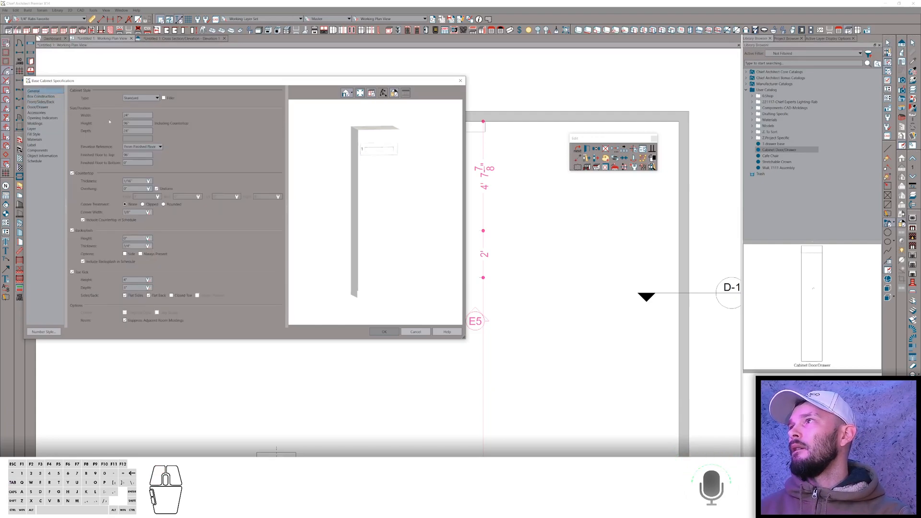
double_click(137, 116)
type("5 1/2")
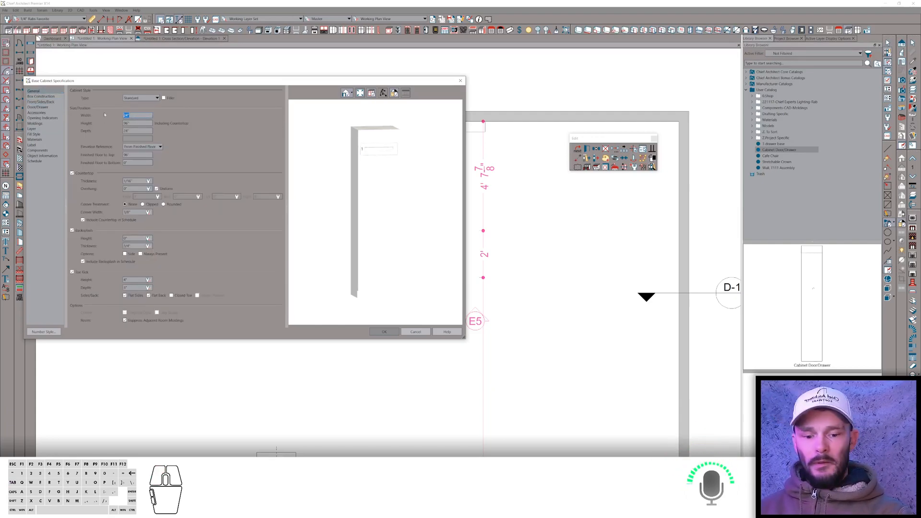
key("Tab")
key("Tab")
type("5")
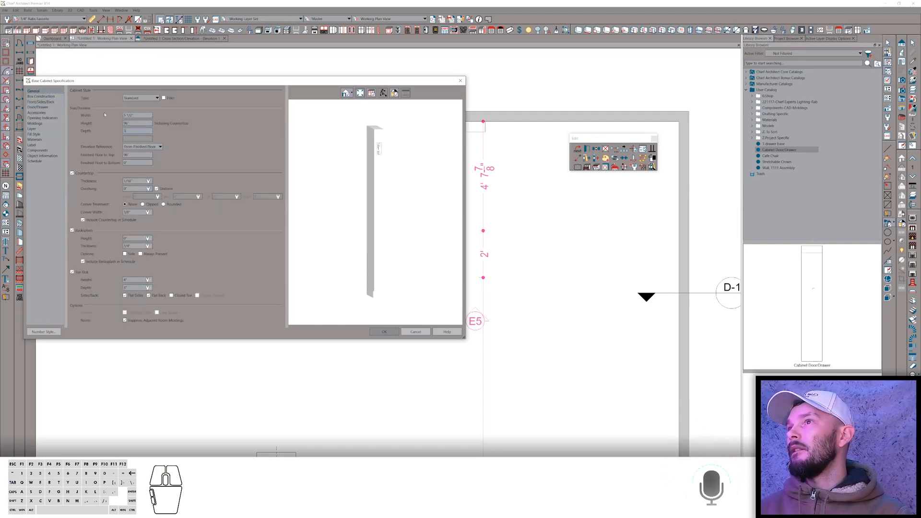
type(" 1/2")
key("Tab")
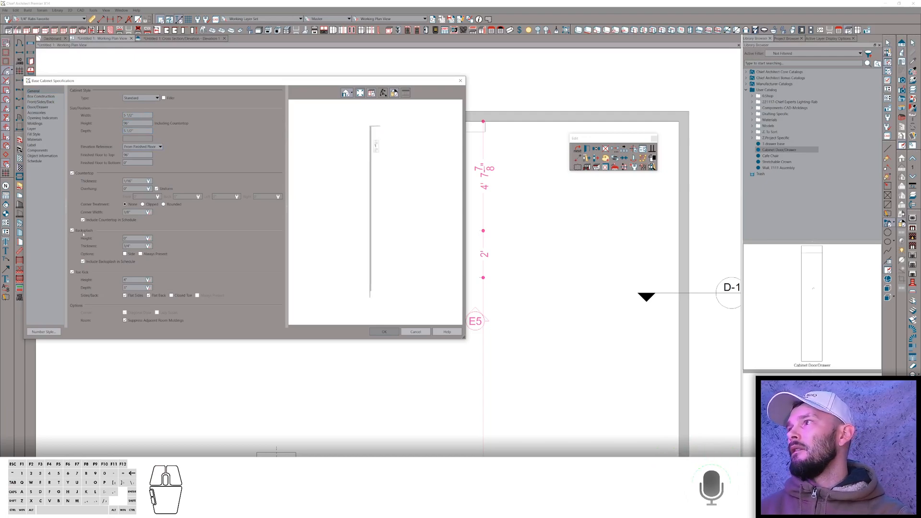
Turn off the cabinet's toe kick and close the cabinet specification.
left_click(73, 272)
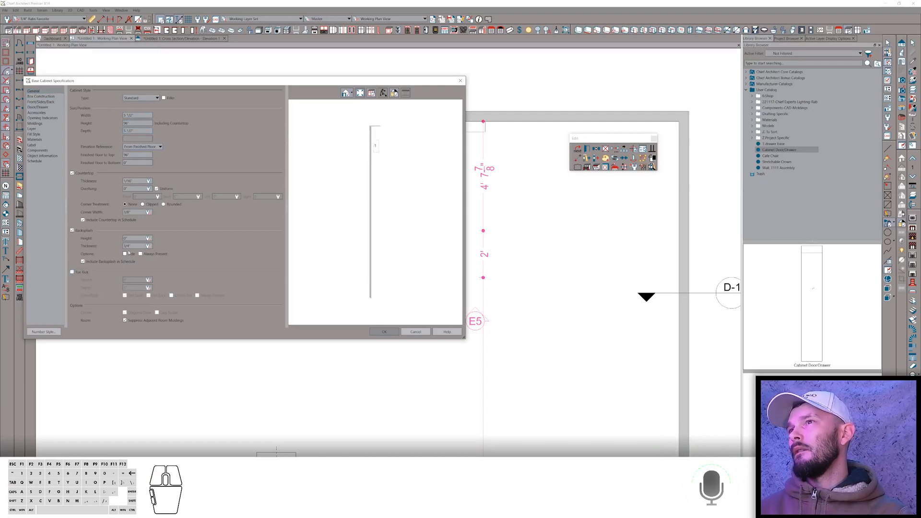
left_click(389, 331)
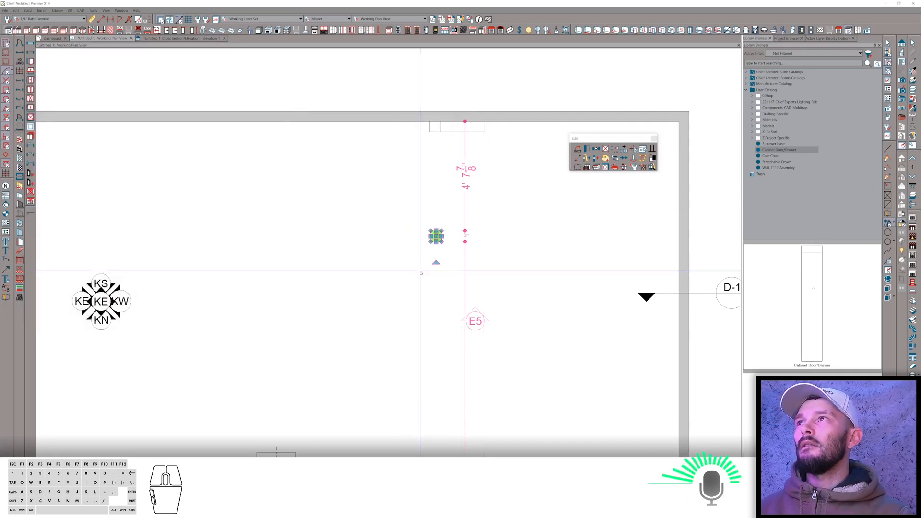
Create a full camera view looking toward the post from the plan.
left_click(404, 255)
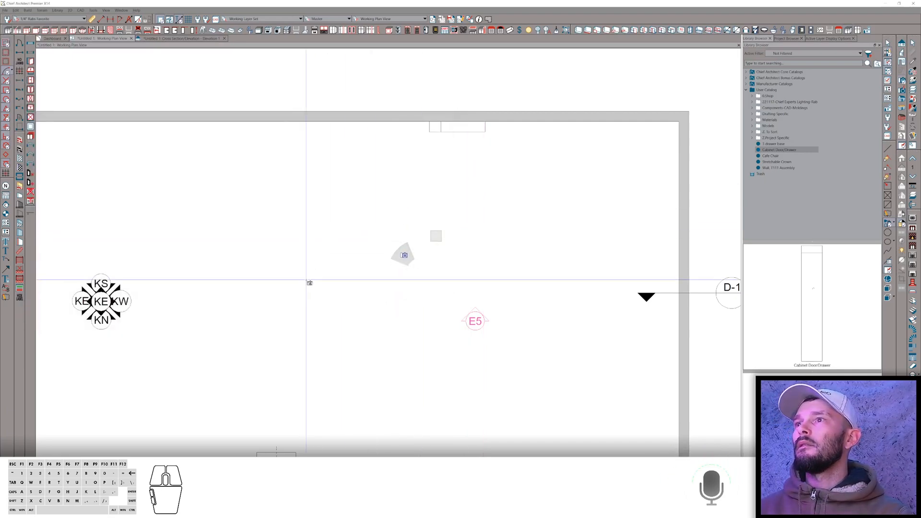
left_click_drag(328, 361, 370, 300)
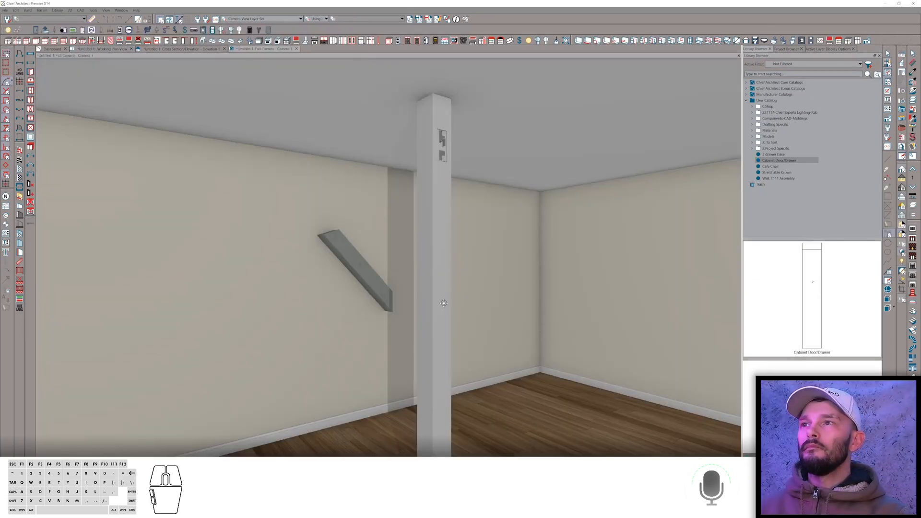
Place the Cabinet Door/Drawer library symbol at the top of the post.
left_click(786, 160)
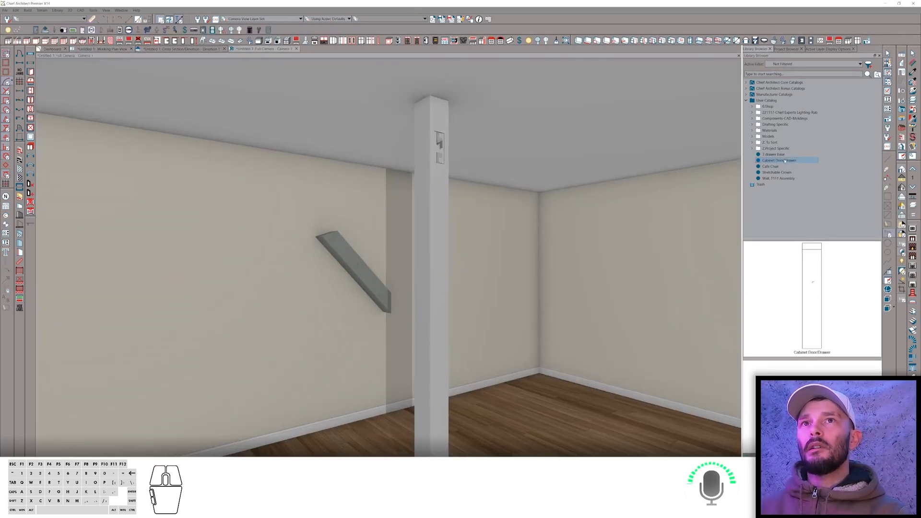
left_click(447, 145)
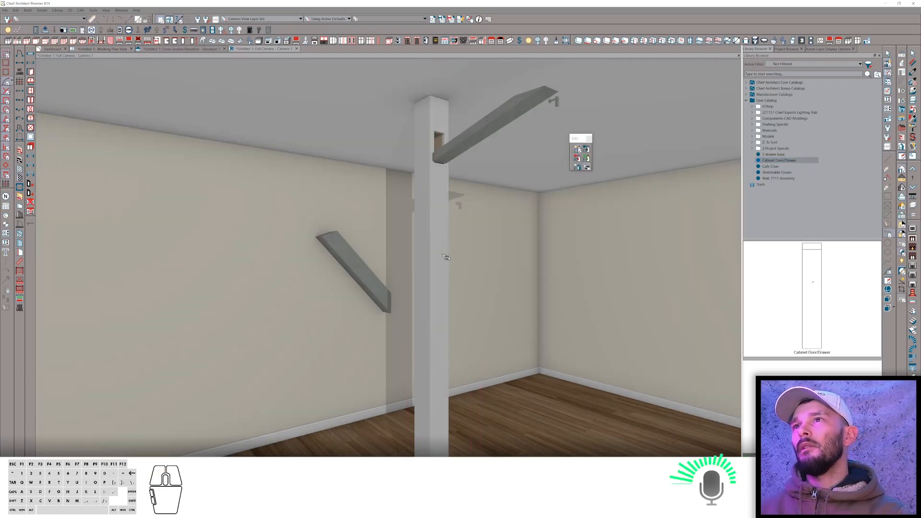
middle_click_drag(446, 257, 538, 235)
Open the library symbol's specification and set its bounding box width to 4, depth to 3 and height to 7.
right_click(780, 161)
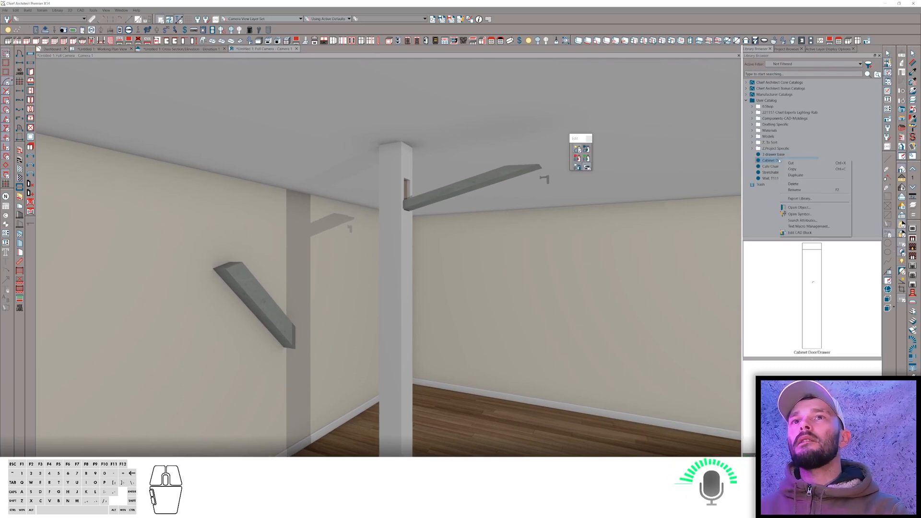
left_click(799, 214)
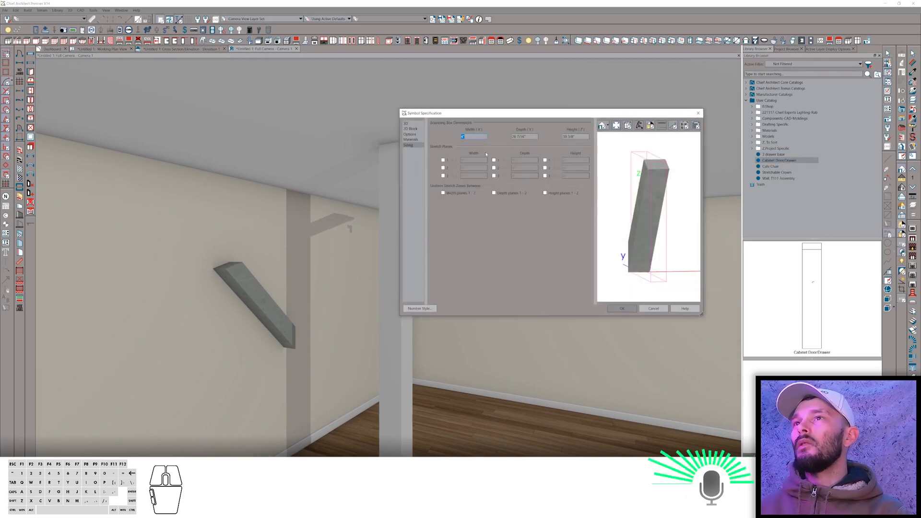
type("4")
key("Tab")
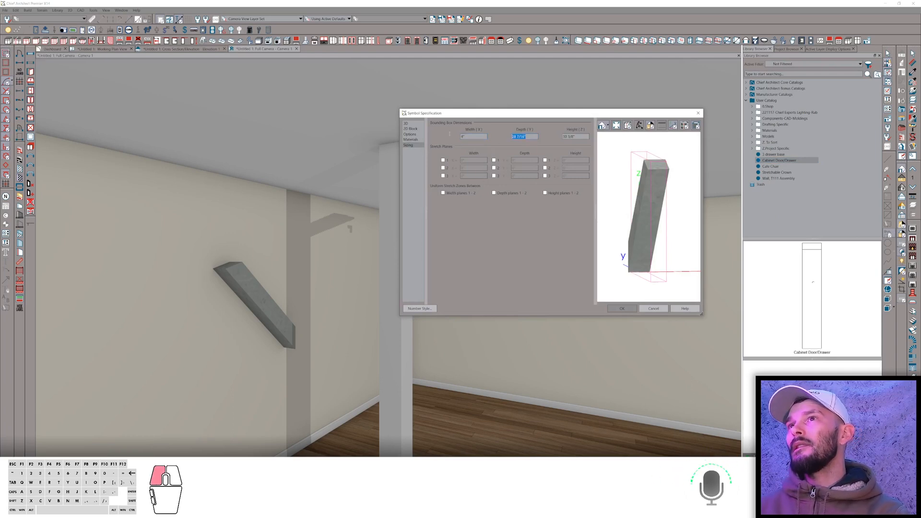
type("3/4")
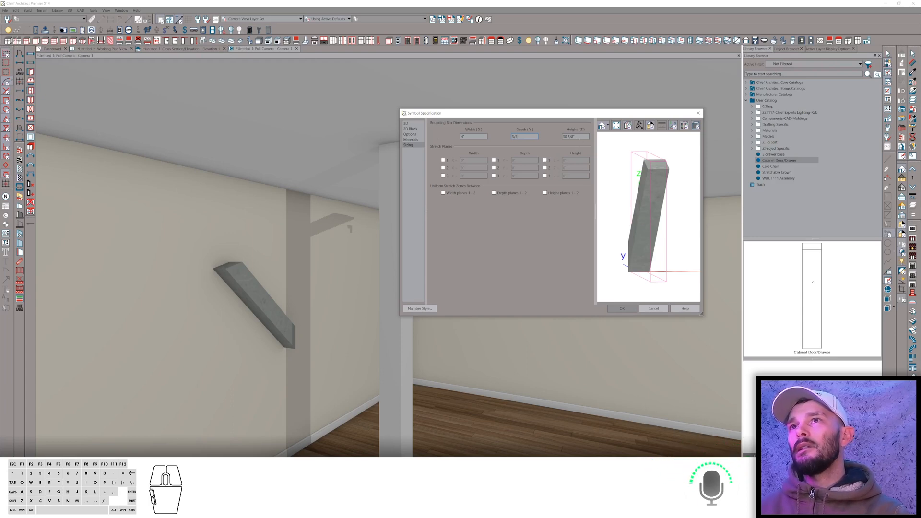
key("Tab")
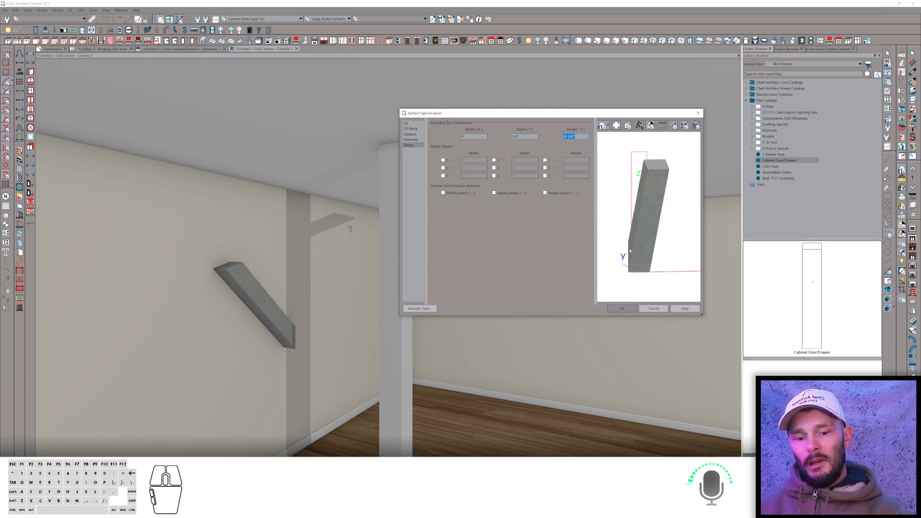
type("7")
key("Tab")
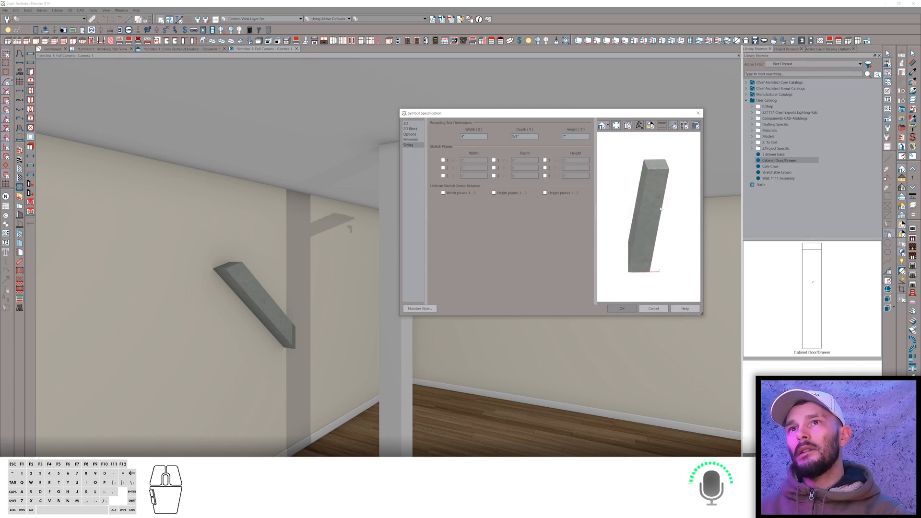
Set the symbol's Z origin offset to -.5 and apply the specification.
left_click(639, 126)
left_click_drag(639, 214, 660, 223)
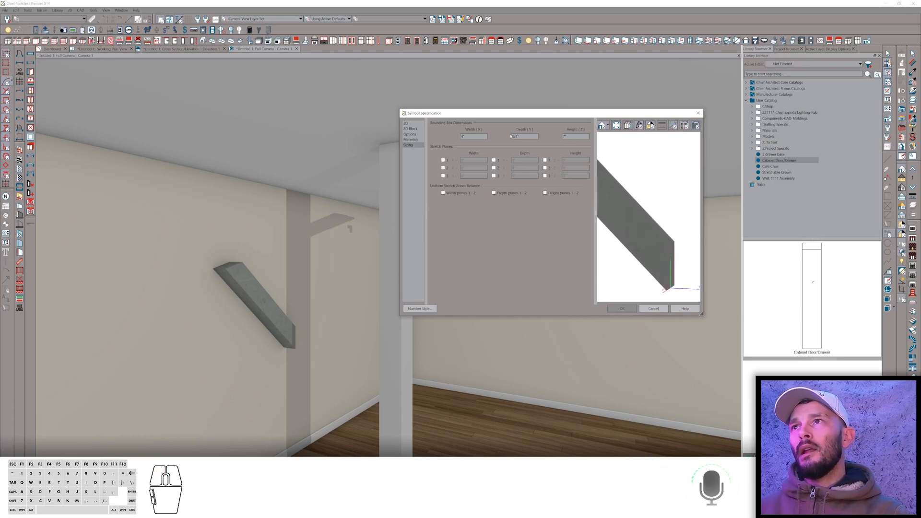
left_click(410, 124)
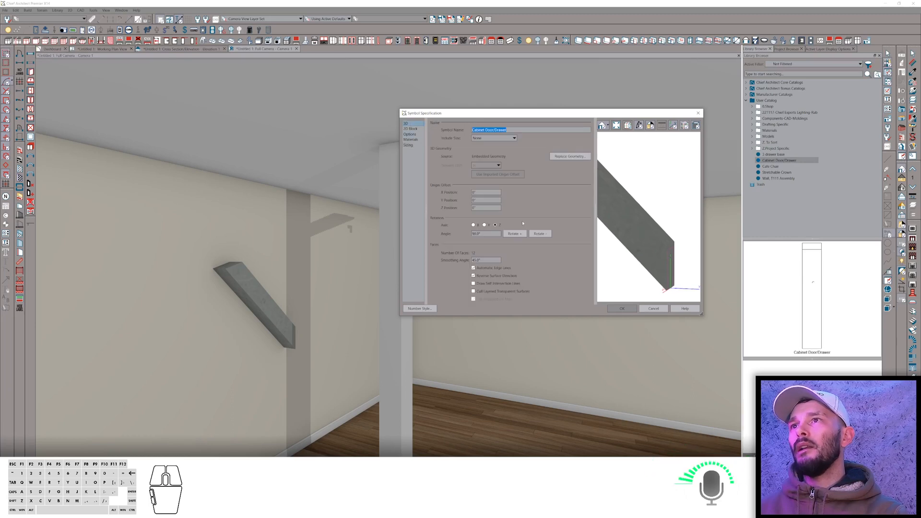
left_click(487, 208)
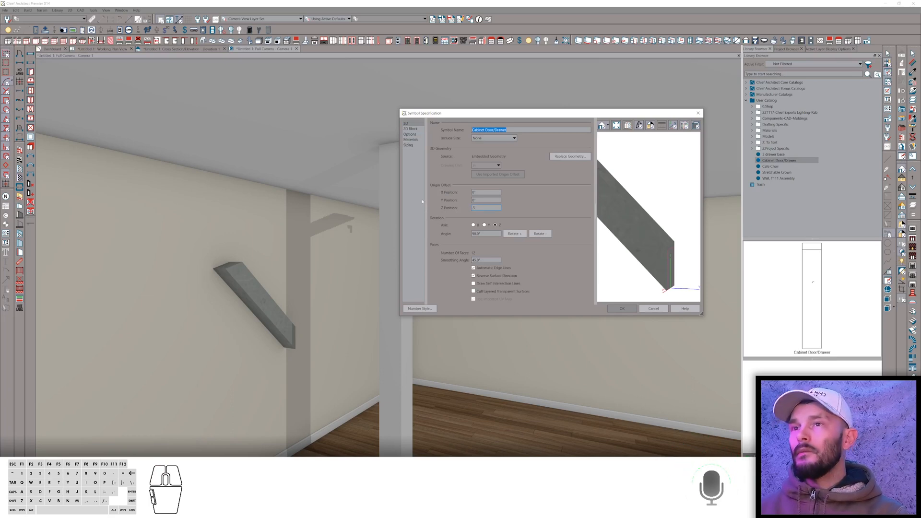
key("Tab")
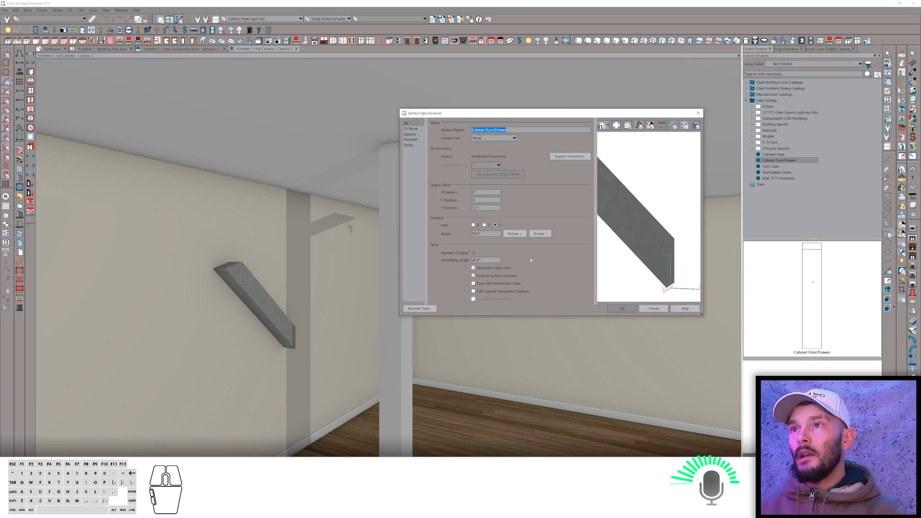
key("shift+Tab")
type("-.5")
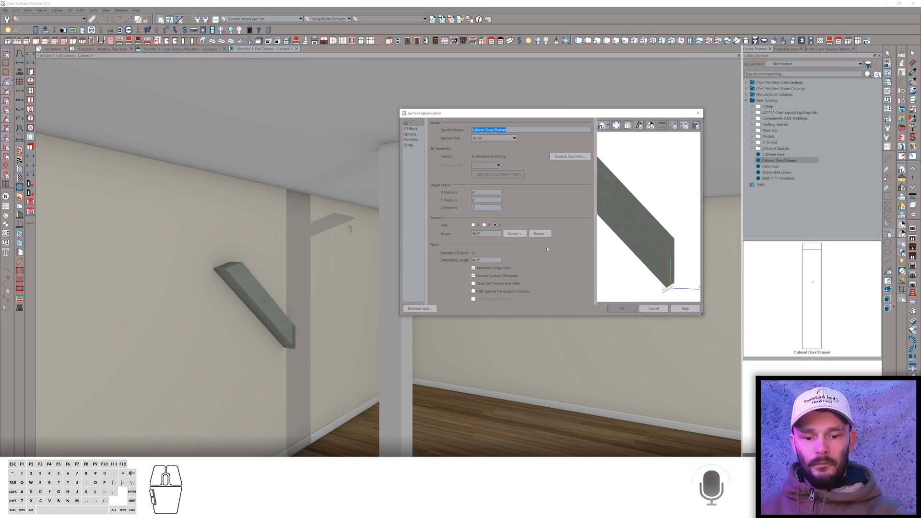
key("Tab")
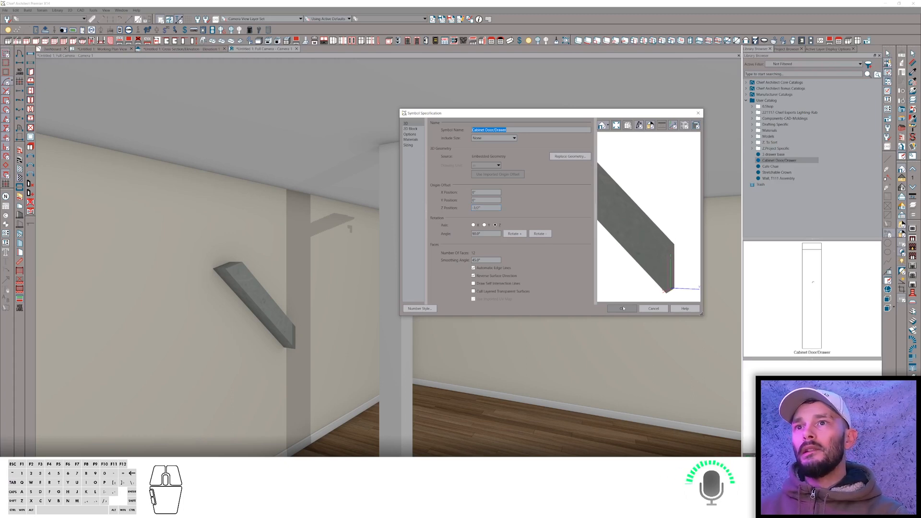
left_click(622, 308)
Inspect the brace where it meets the post from several camera angles.
left_click(415, 208)
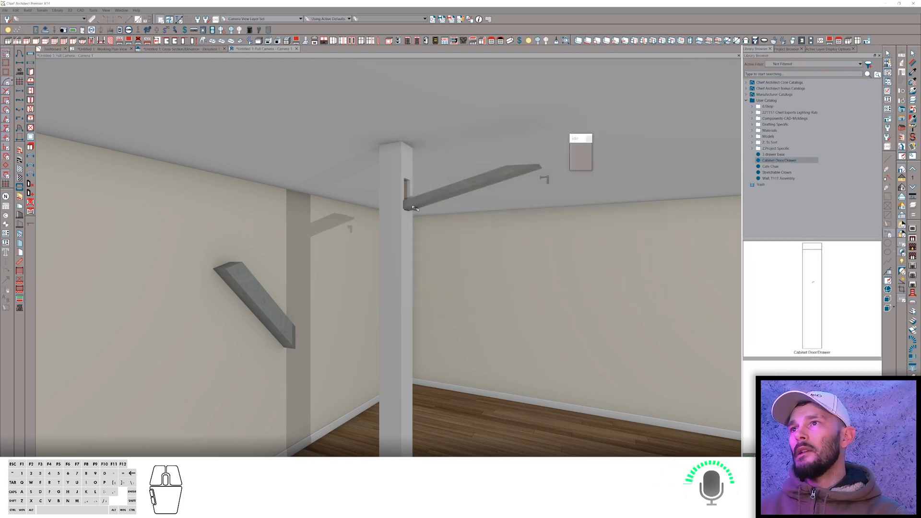
scroll(433, 192, "down", 2)
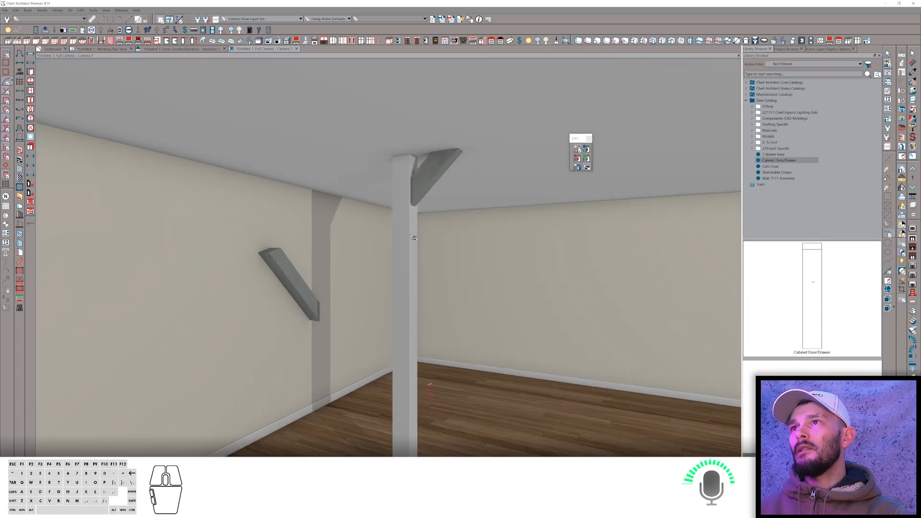
key("space")
left_click(410, 258)
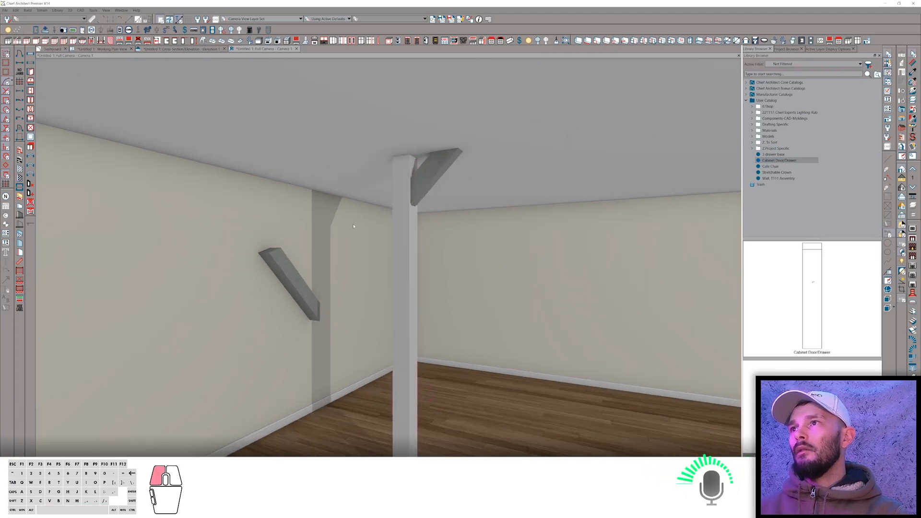
left_click(352, 204)
left_click_drag(353, 198, 357, 127)
key("Return")
key("Return")
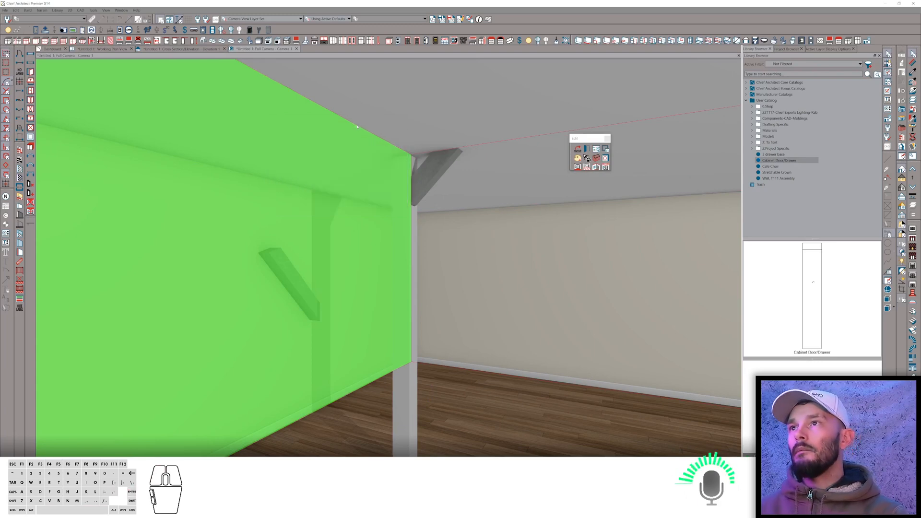
key("space")
middle_click_drag(371, 161, 491, 248)
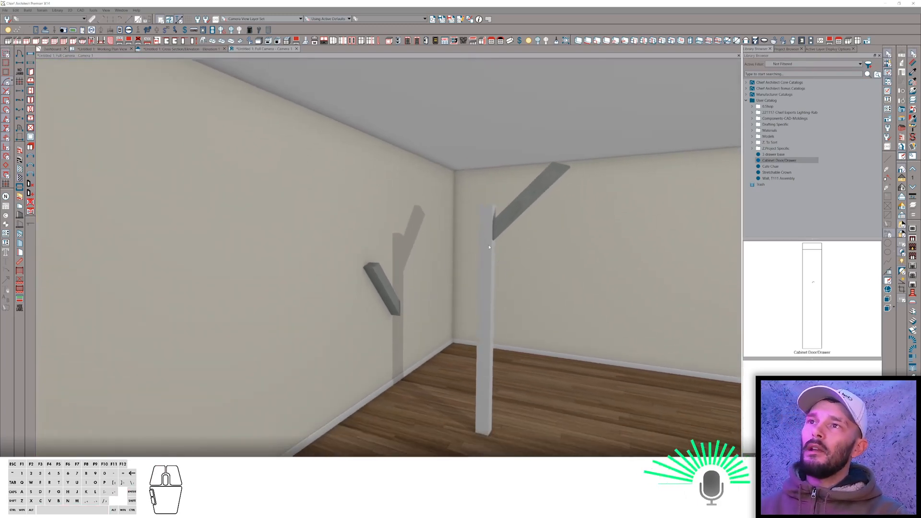
Review the post cabinet's front items in its specification.
left_click(489, 247)
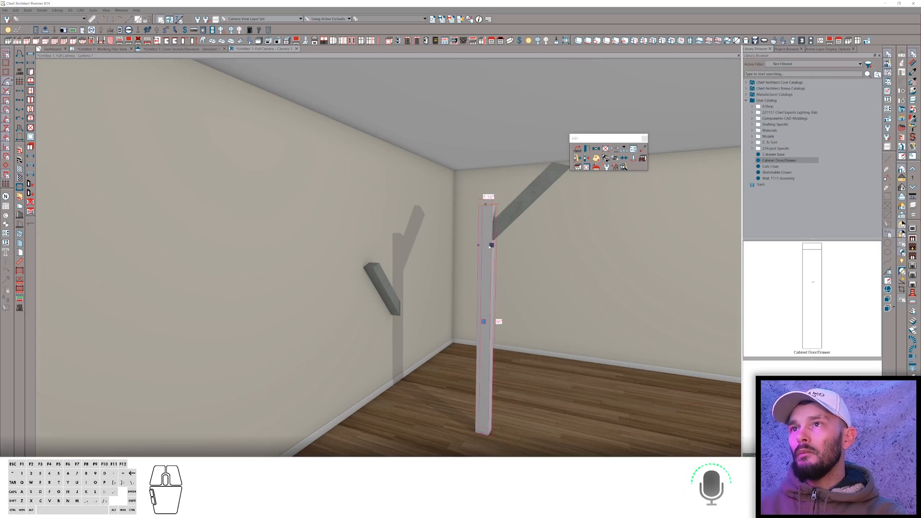
double_click(483, 238)
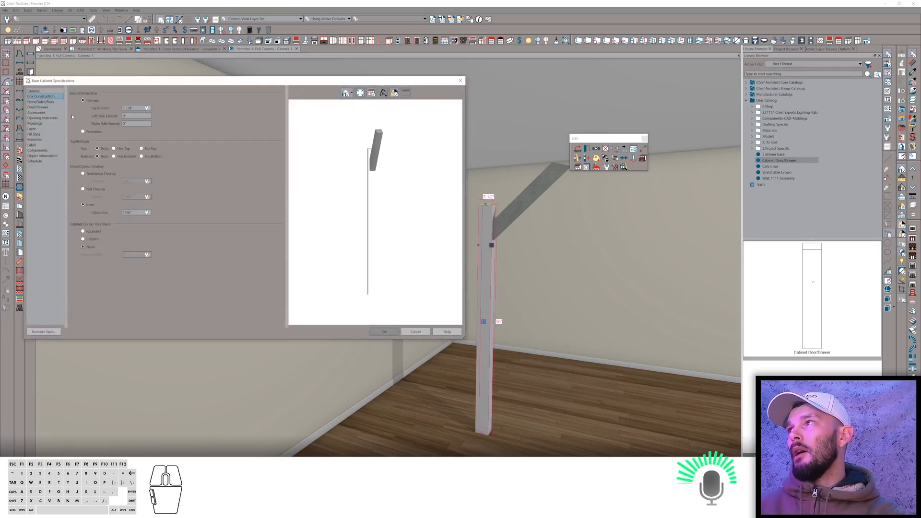
left_click(43, 102)
left_click(106, 147)
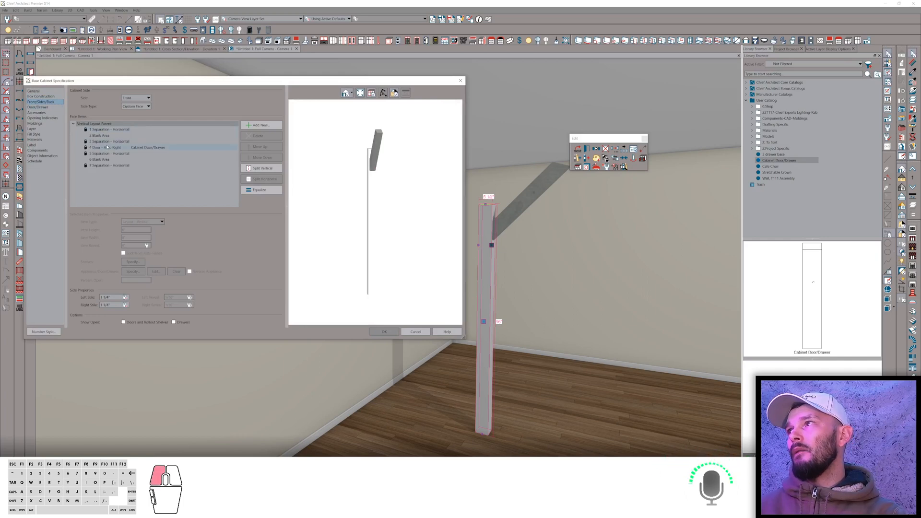
left_click(110, 135)
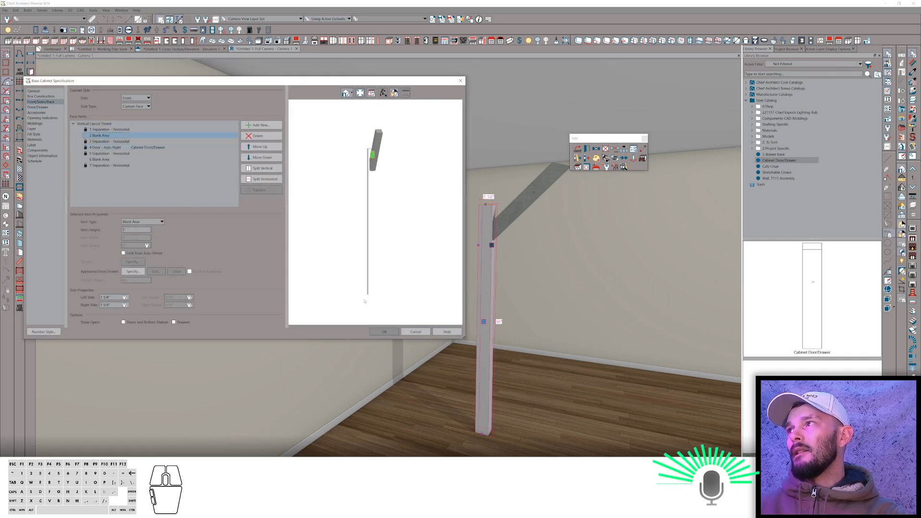
left_click(384, 331)
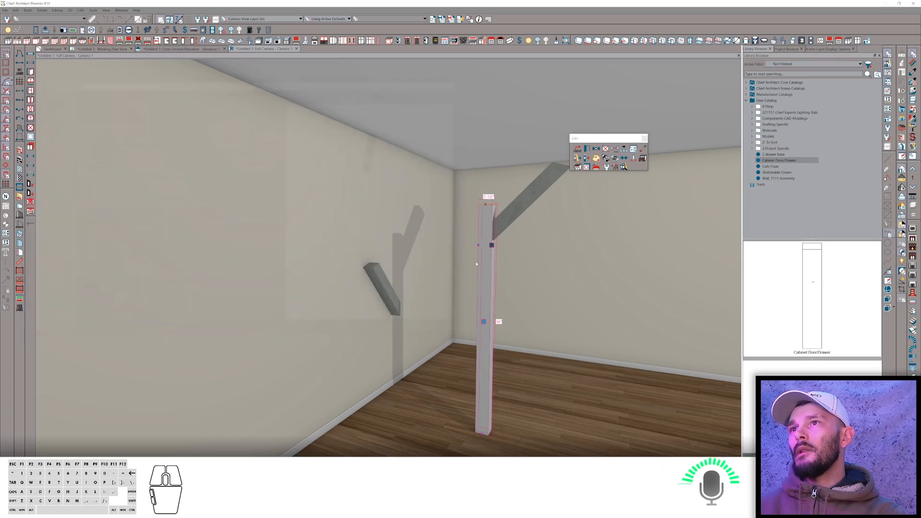
Stretch the post cabinet's height so its top reaches the brace under the ceiling.
left_click_drag(487, 204, 486, 136)
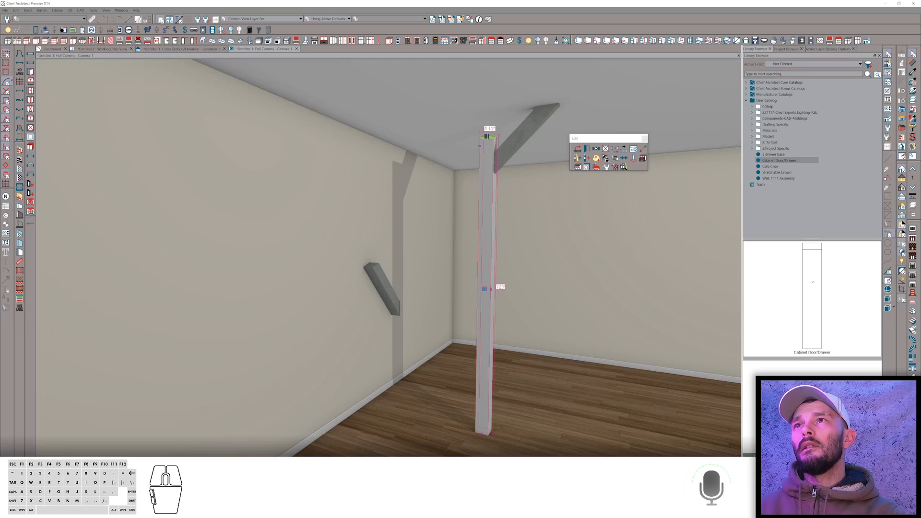
left_click_drag(486, 136, 486, 182)
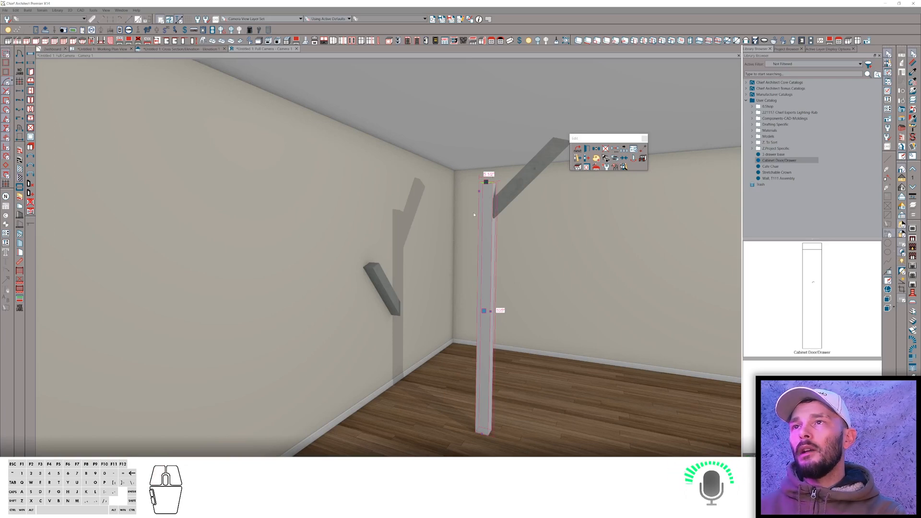
left_click_drag(486, 182, 486, 159)
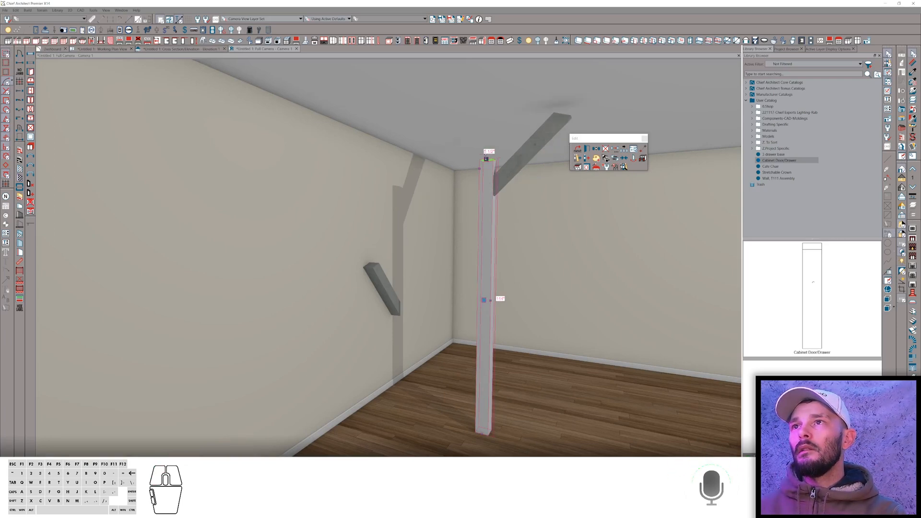
left_click(487, 159)
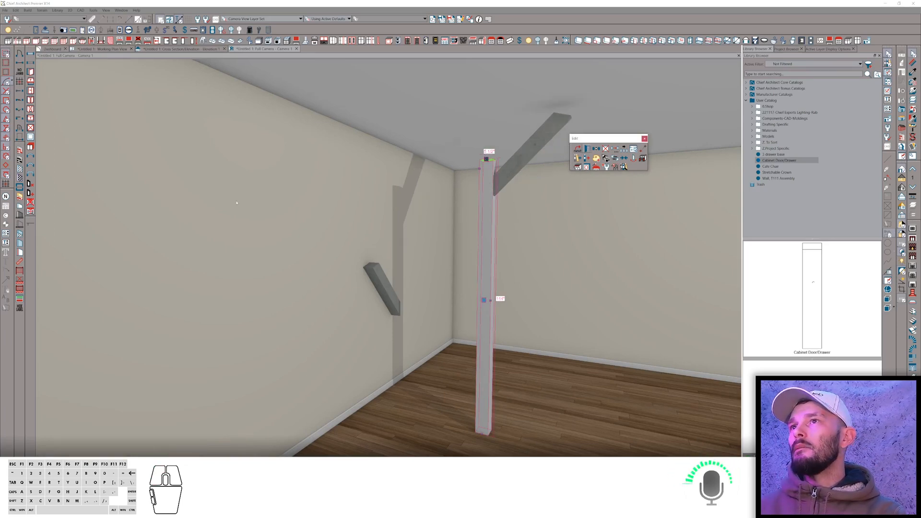
Open the post cabinet's specification and lock the lower blank area from auto-resizing.
key("ctrl+e")
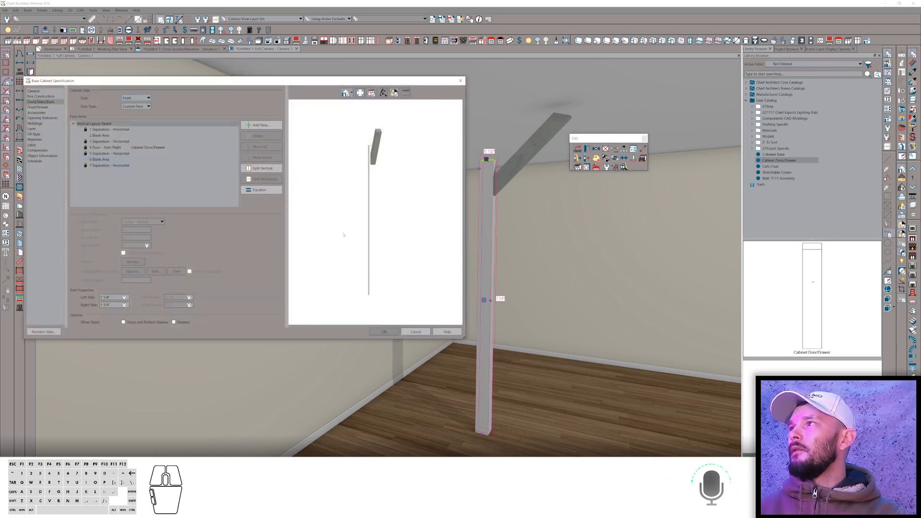
left_click(107, 160)
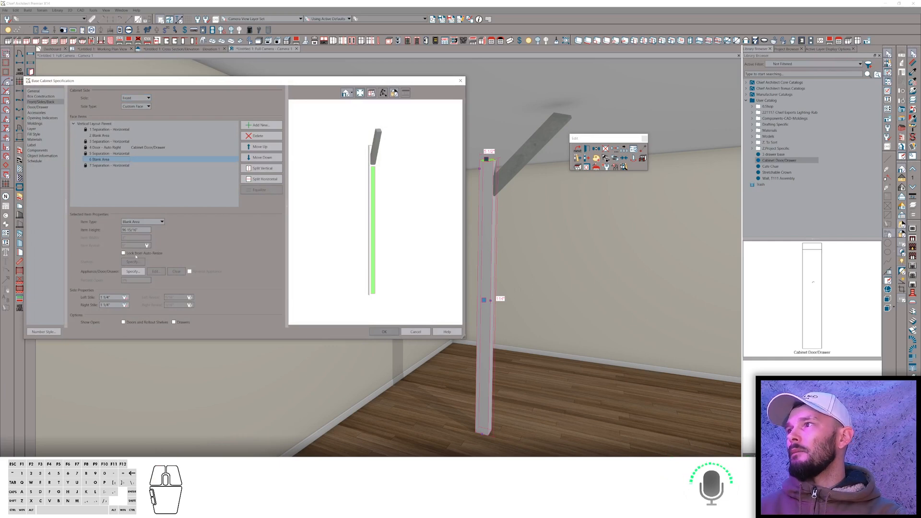
left_click(134, 254)
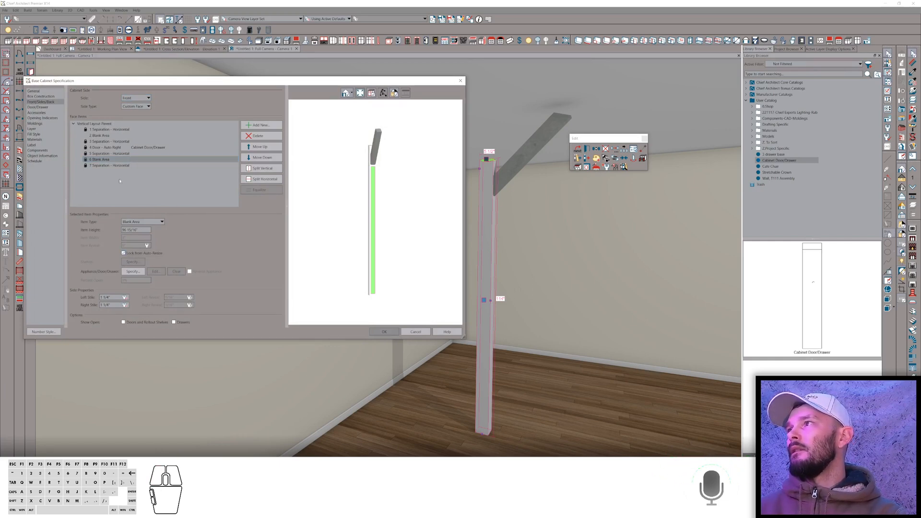
left_click(101, 135)
left_click(100, 160)
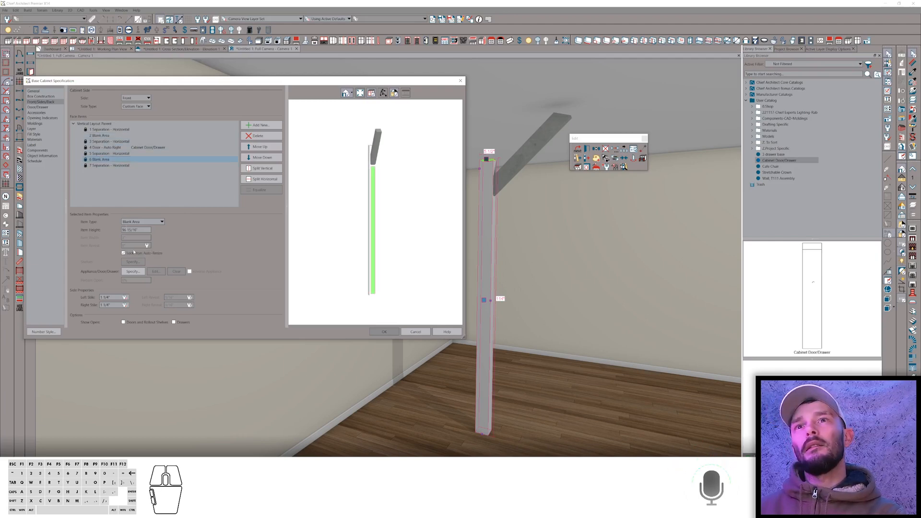
left_click(437, 180)
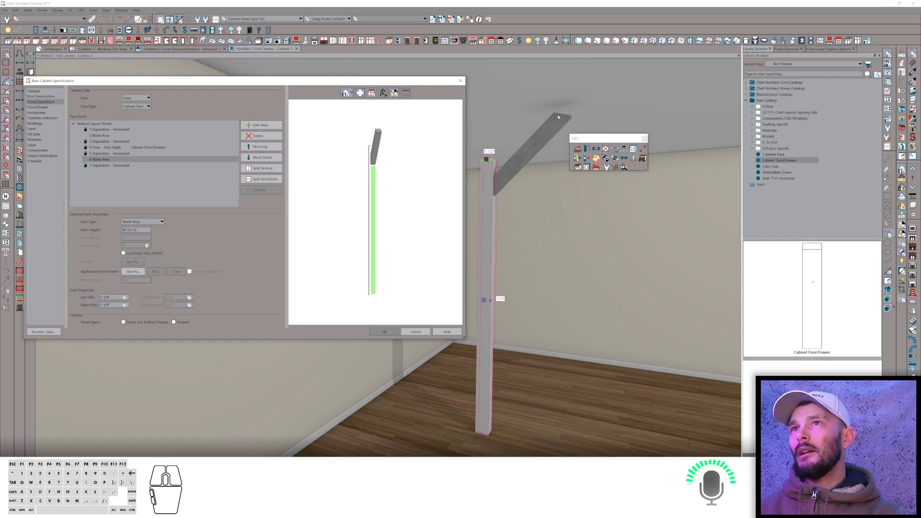
Set the upper blank area's item height to 20 and apply the cabinet specification.
left_click(135, 135)
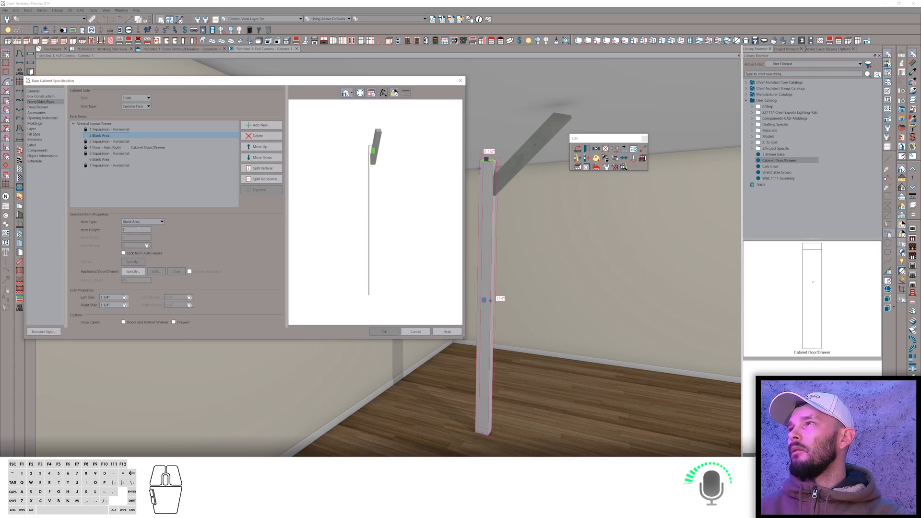
left_click_drag(136, 230, 92, 232)
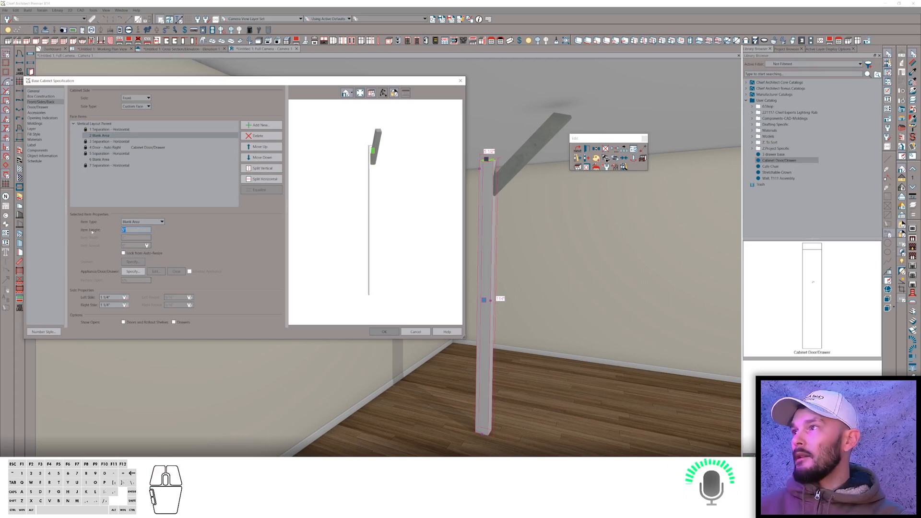
type("24")
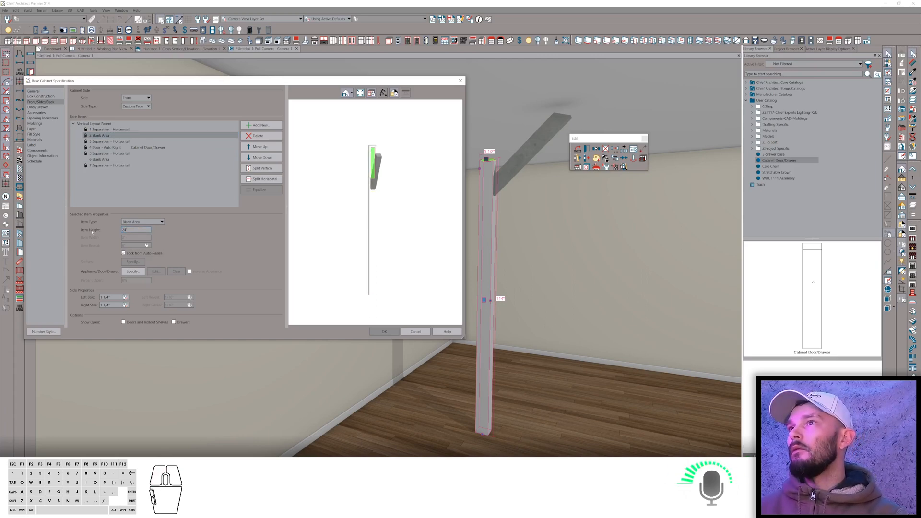
left_click_drag(134, 230, 94, 230)
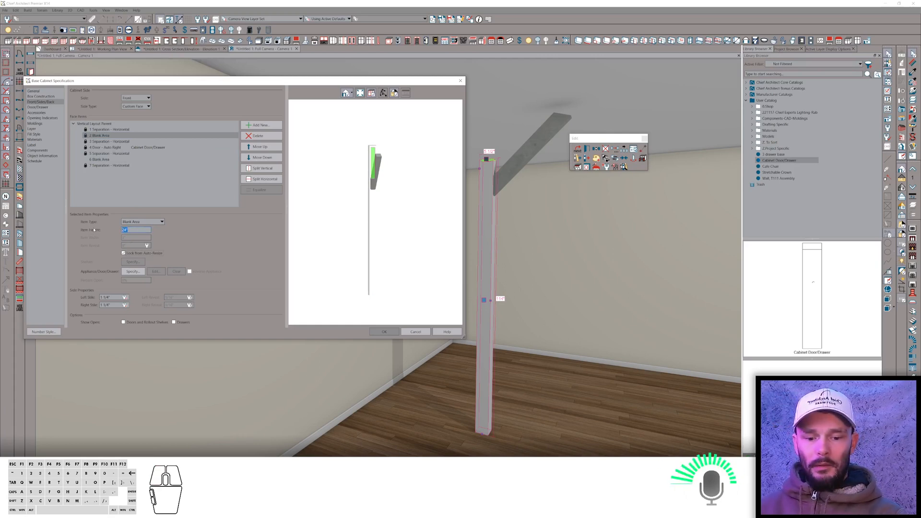
type("22")
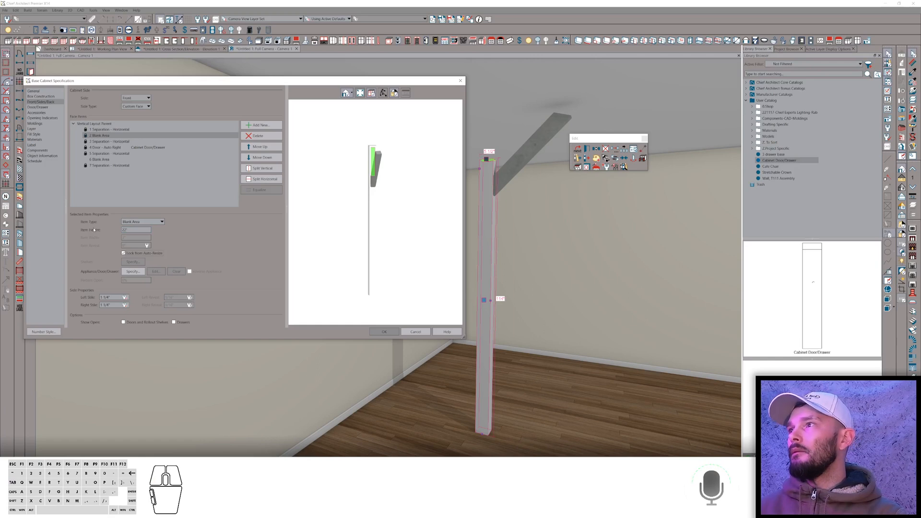
left_click_drag(135, 231, 109, 232)
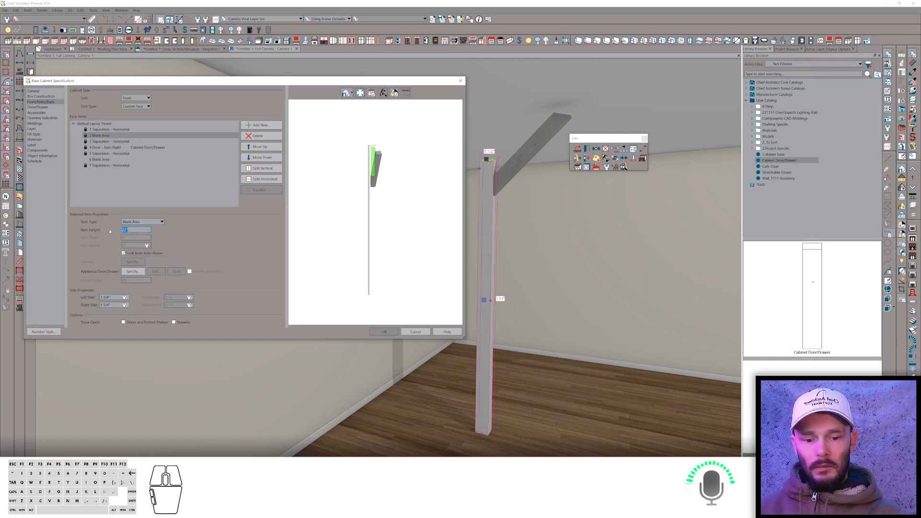
type("20")
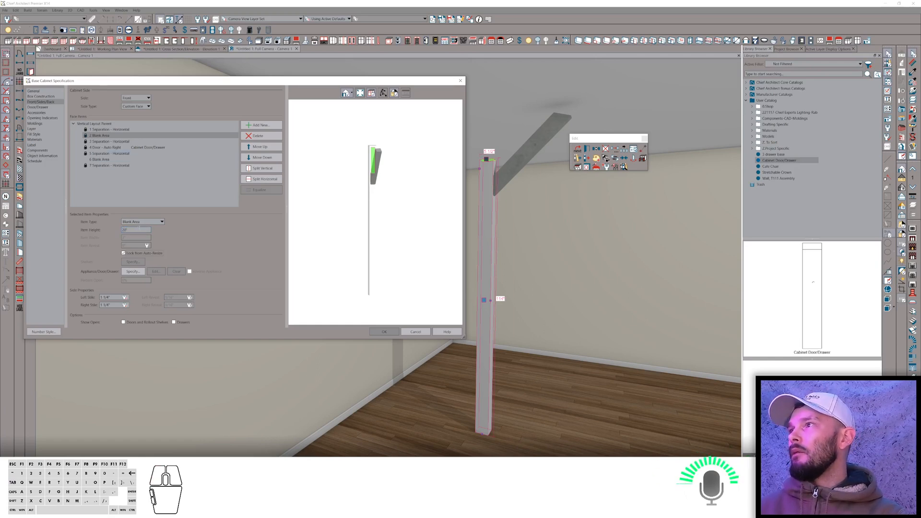
left_click(383, 332)
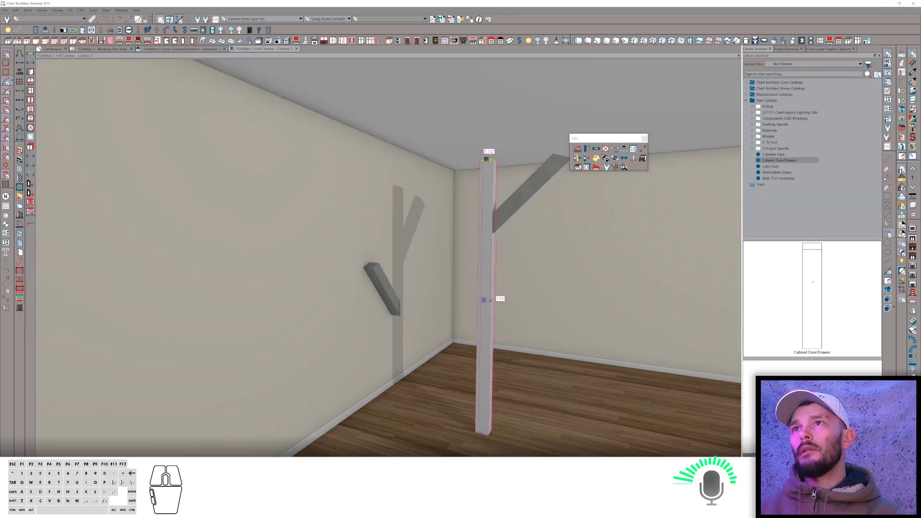
Give the post cabinet's back side a Custom Face so the brace also appears on the back.
mouse_move(487, 159)
left_mouse_down()
mouse_move(495, 115)
mouse_move(486, 182)
mouse_move(486, 158)
left_mouse_up()
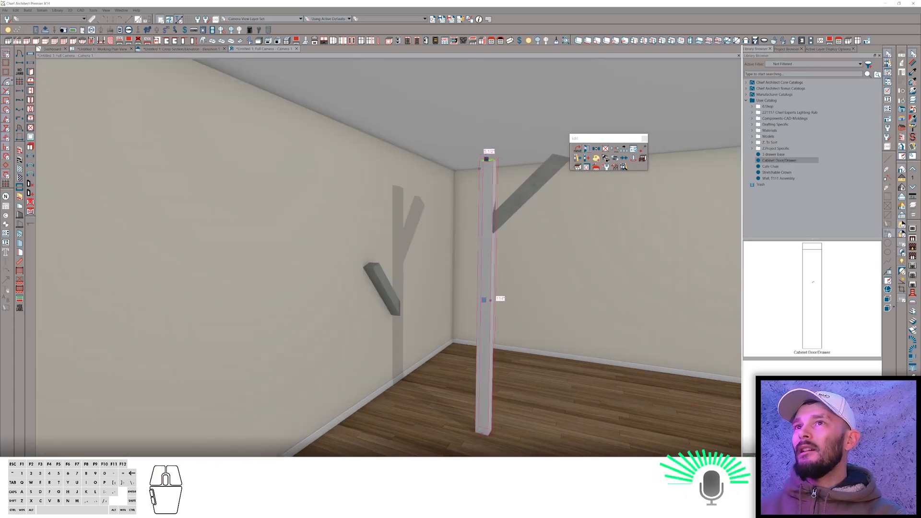
key("ctrl+e")
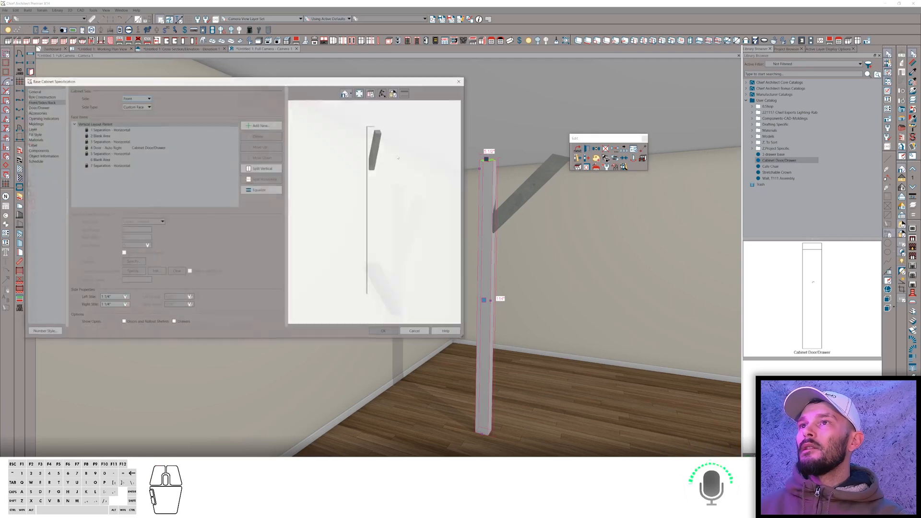
left_click(138, 98)
left_click(126, 109)
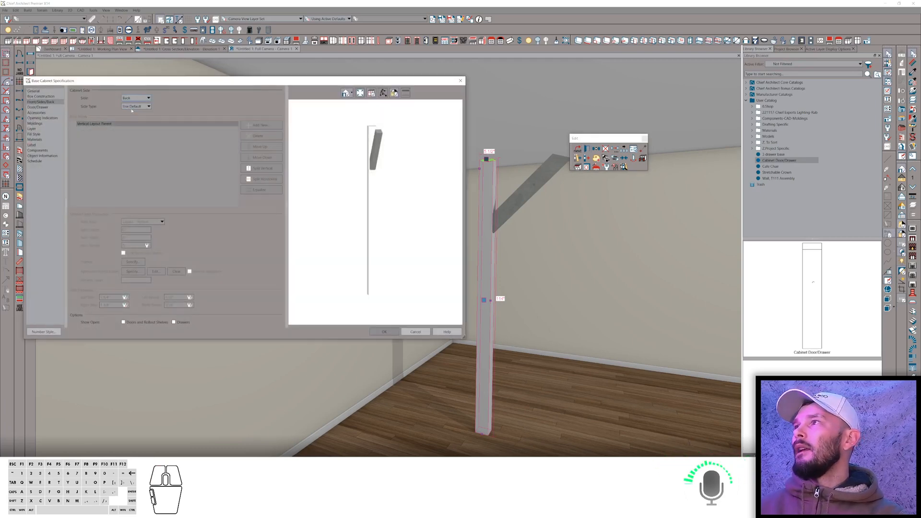
left_click(136, 106)
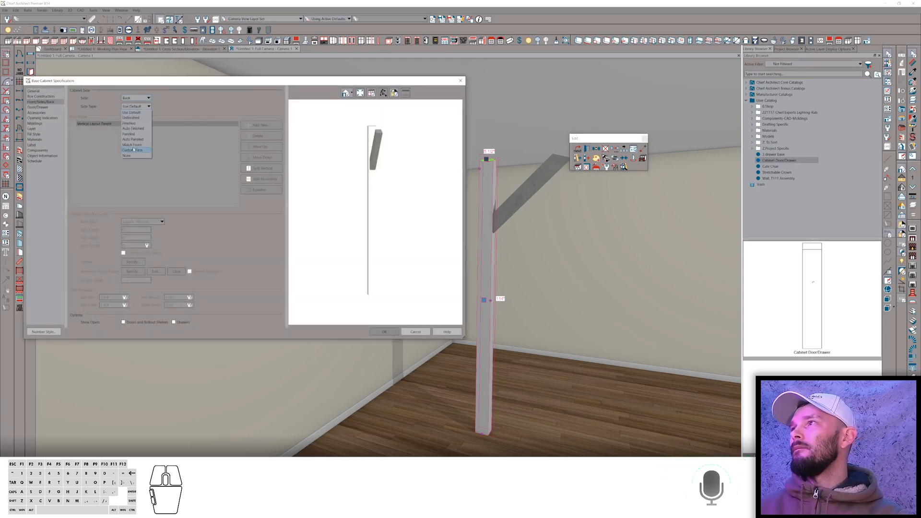
left_click(133, 150)
left_click(383, 332)
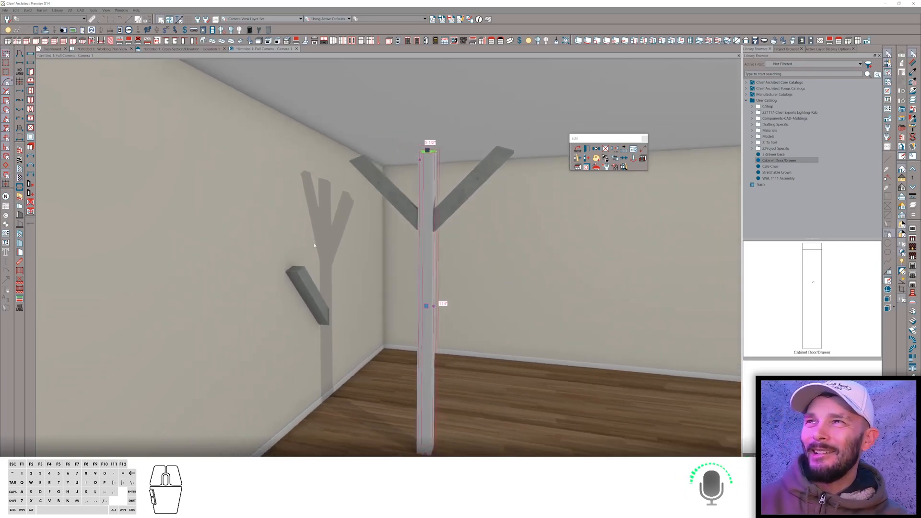
Switch to the browser, open the ChiefTalk 'shop light' topic and read its replies.
key("alt+Tab")
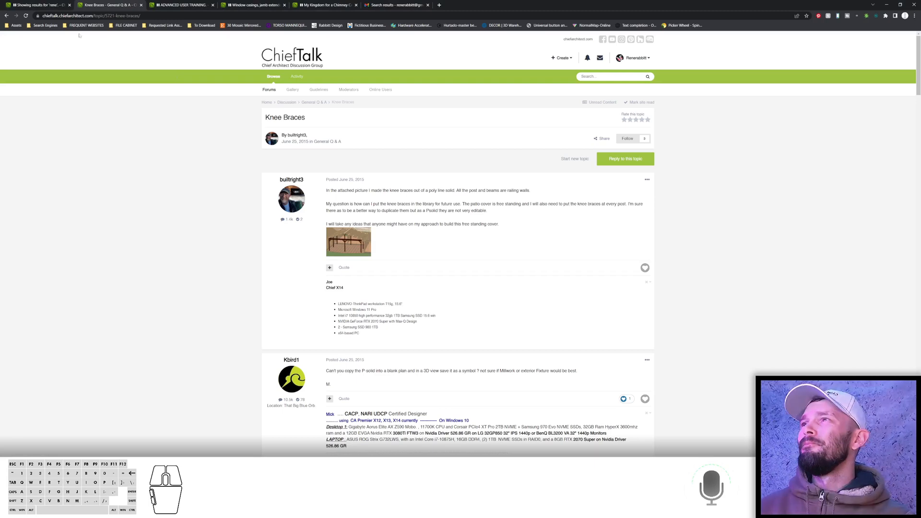
left_click(7, 15)
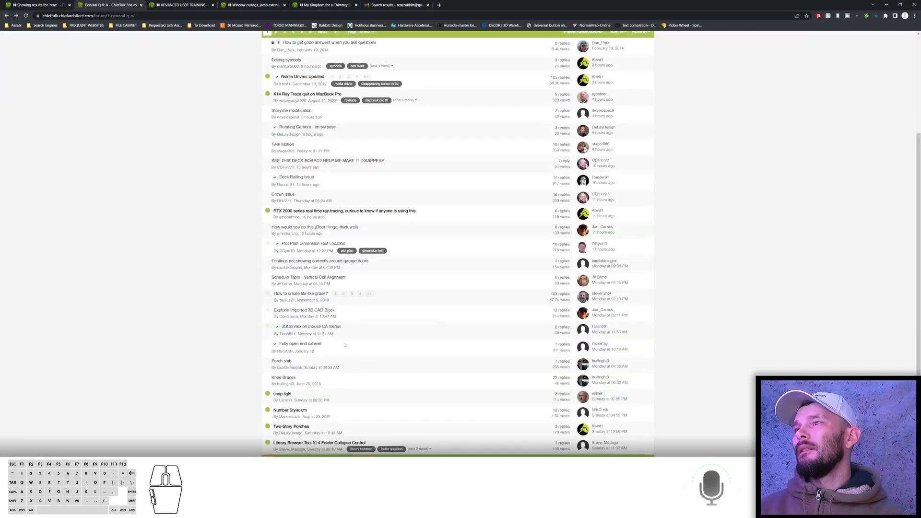
left_click(286, 394)
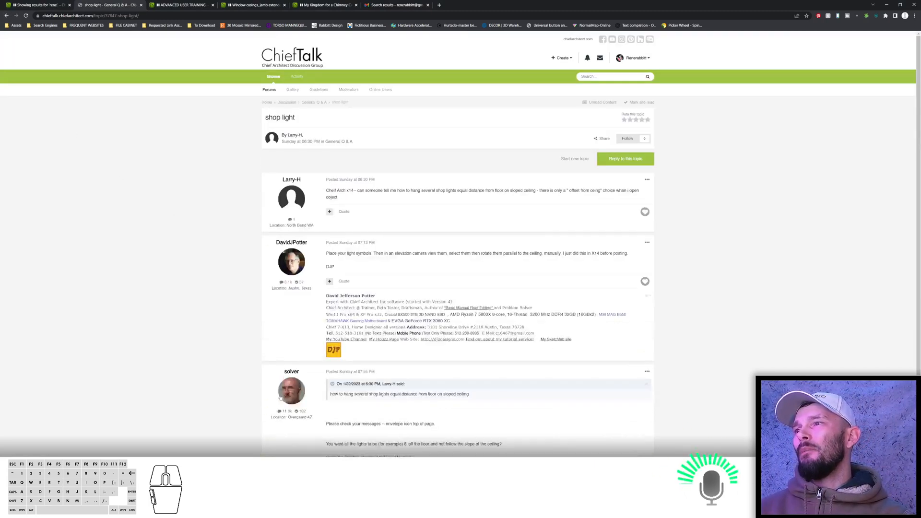
mouse_move(280, 397)
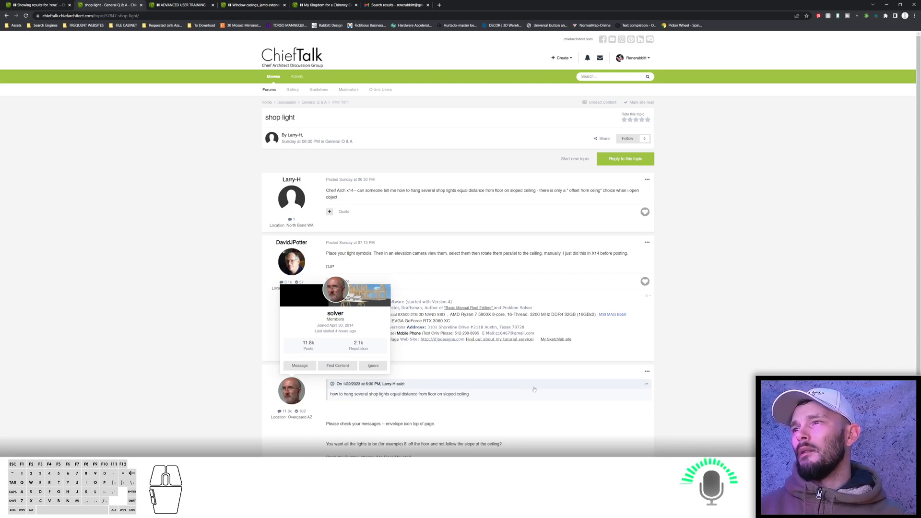
scroll(536, 385, "down", 3)
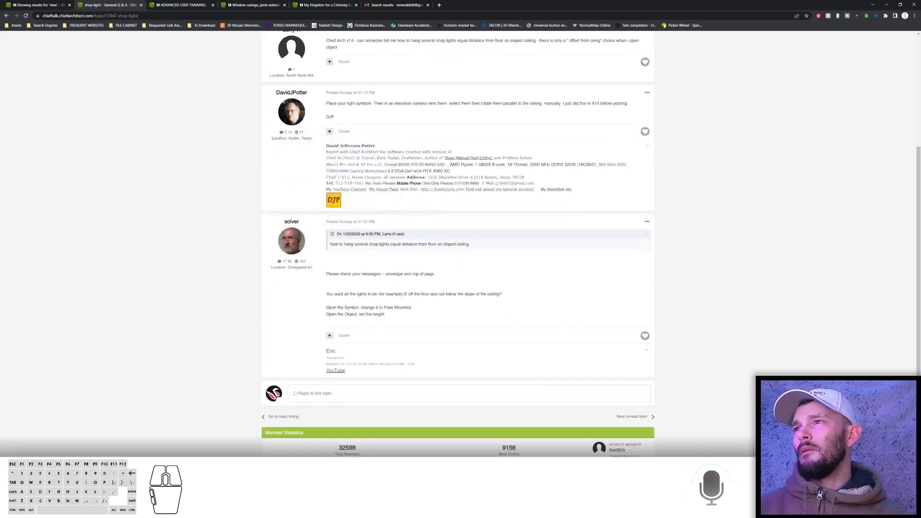
scroll(443, 291, "up", 1)
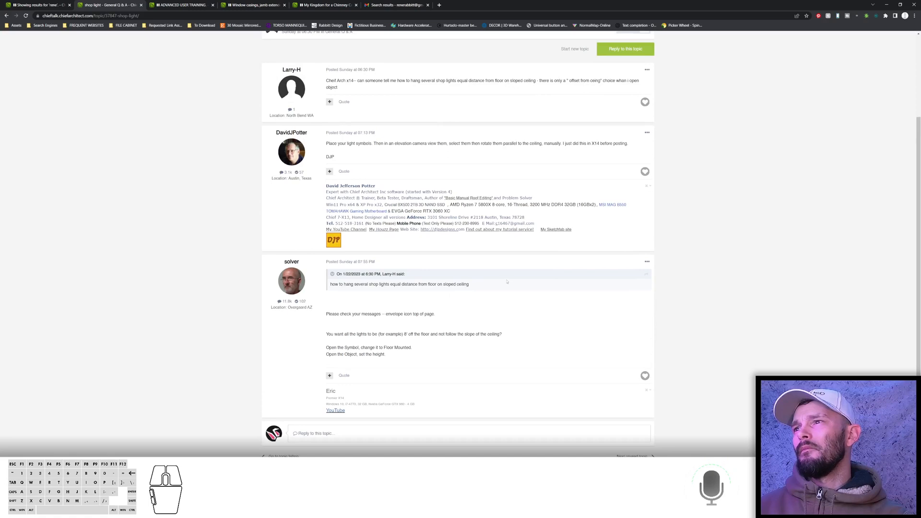
scroll(504, 283, "up", 3)
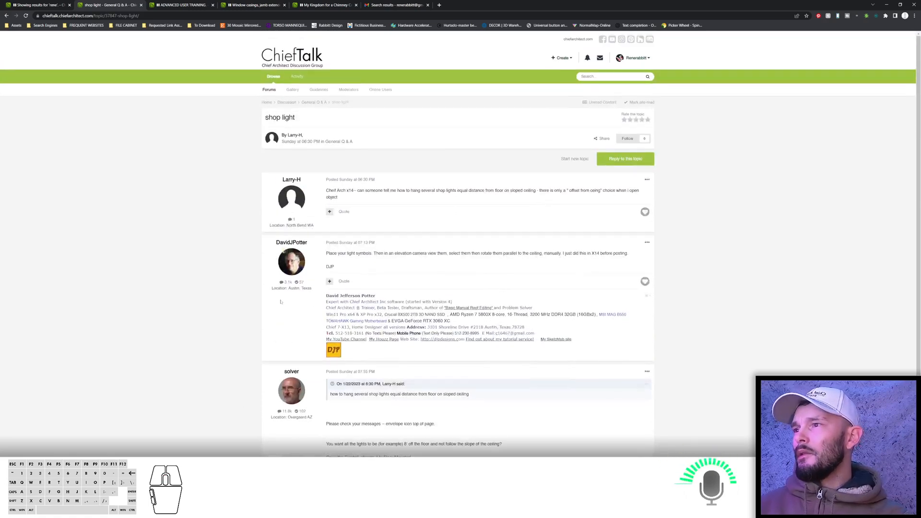
scroll(364, 418, "down", 2)
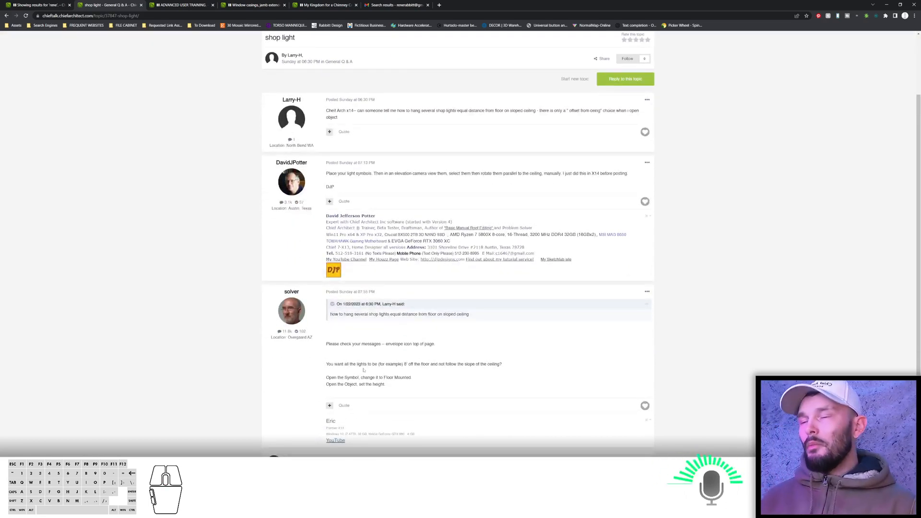
Switch back to Chief Architect and set the ceiling light symbol's mounting to Floor Mounted.
key("alt+Tab")
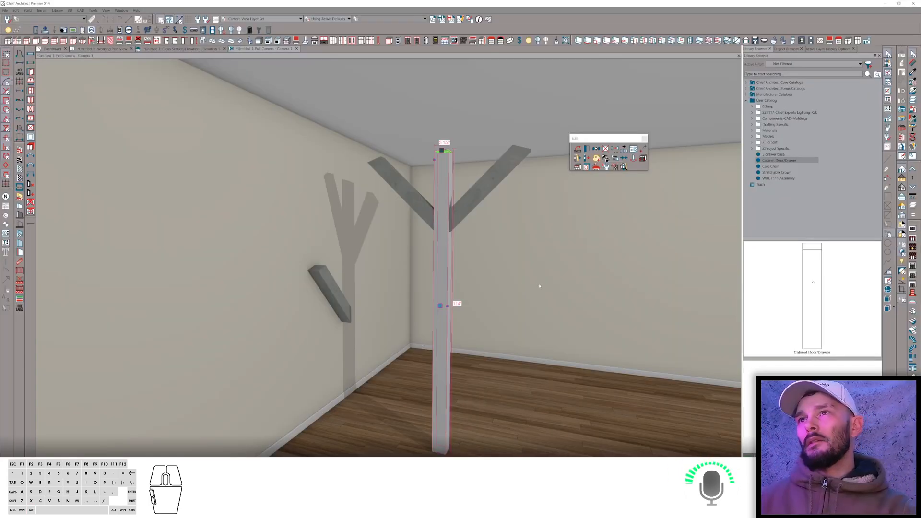
key("alt")
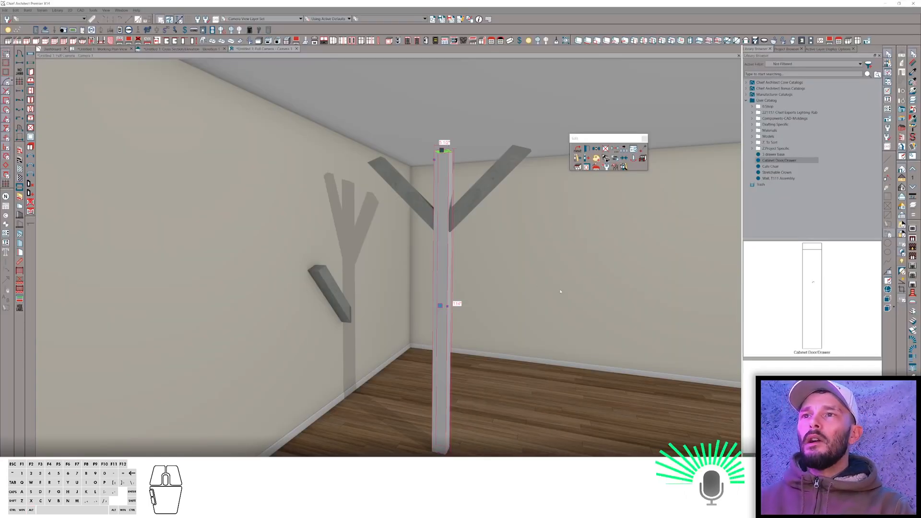
left_click(560, 291)
key("grave")
left_click(545, 306)
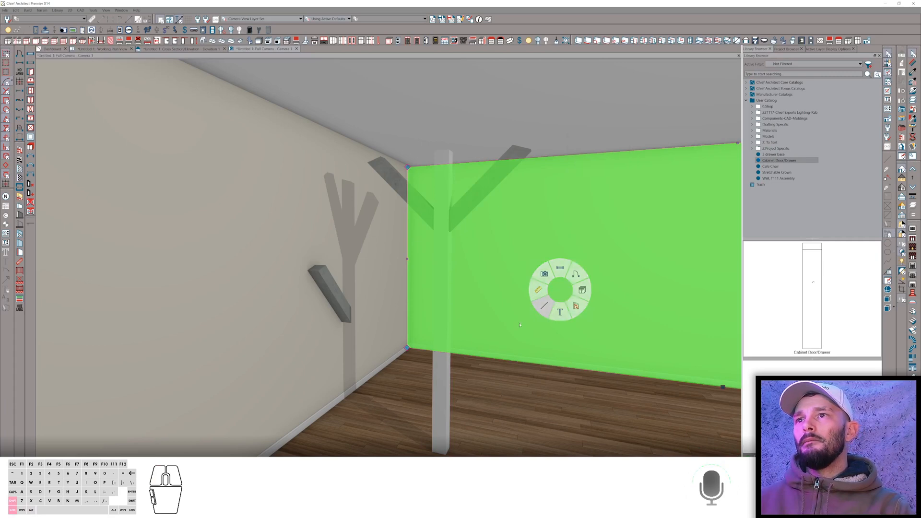
left_click(688, 77)
middle_click_drag(689, 77, 609, 73)
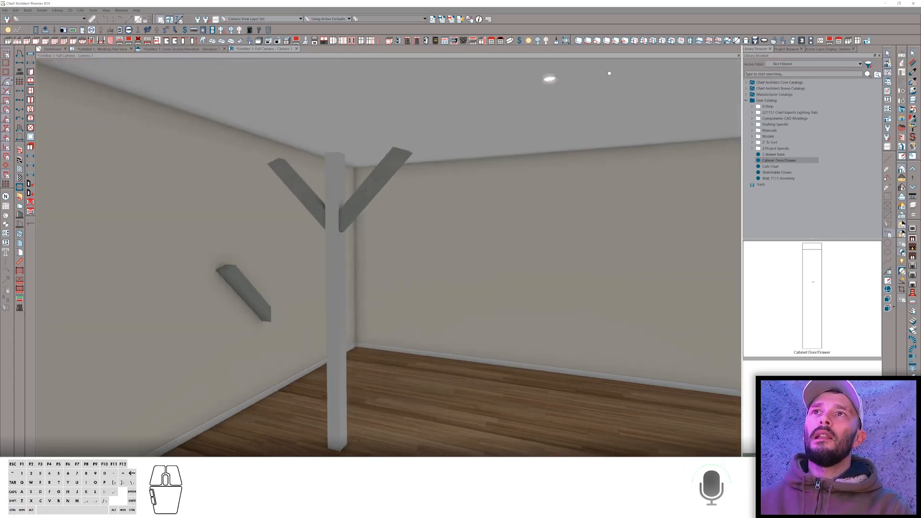
right_click(550, 83)
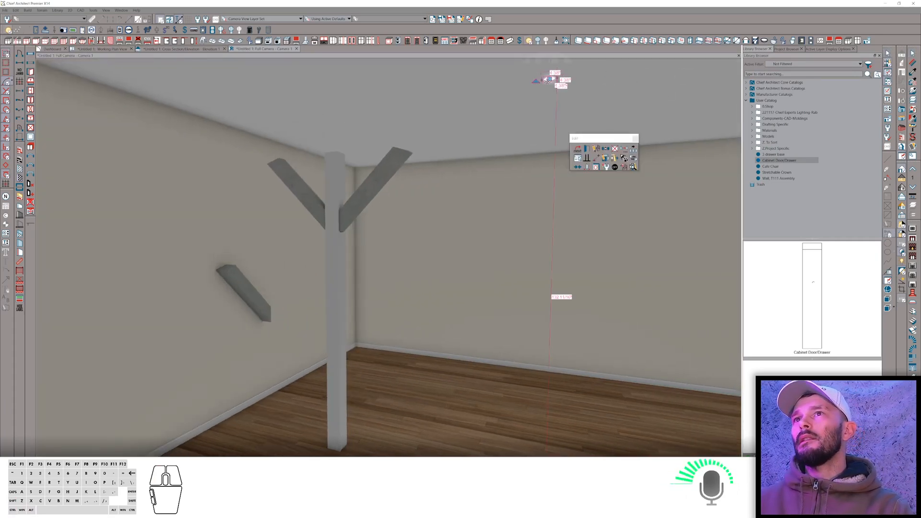
key("grave")
left_click(532, 66)
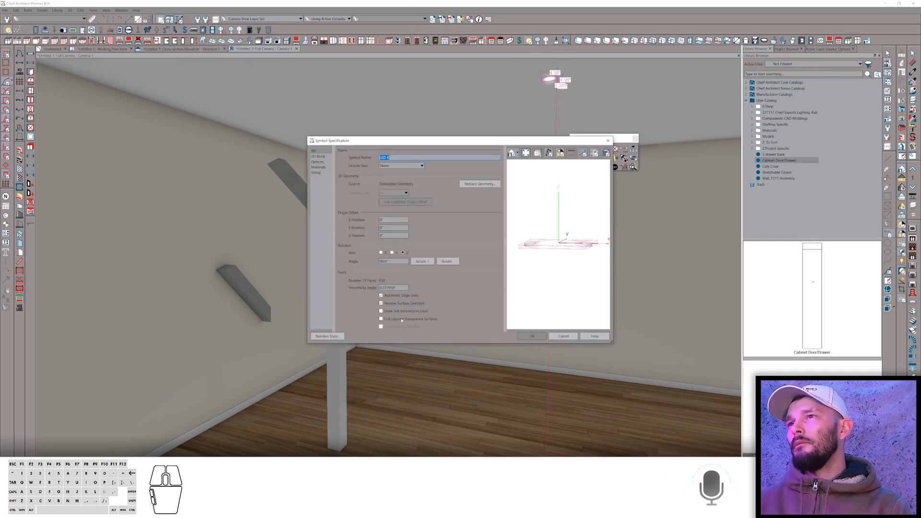
left_click(318, 162)
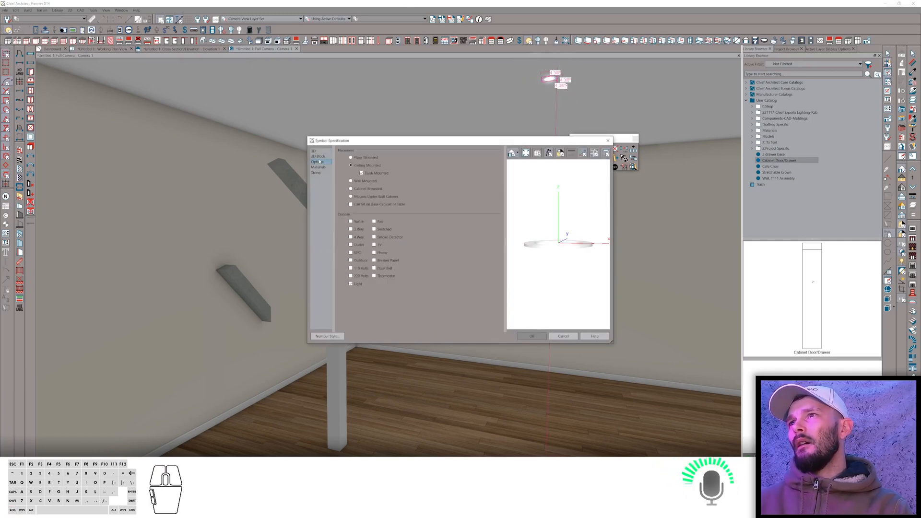
left_click(361, 157)
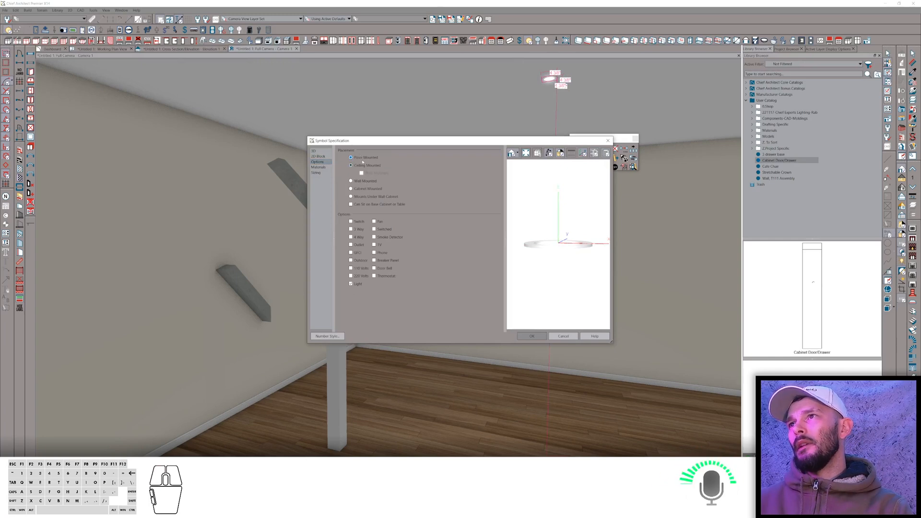
key("Return")
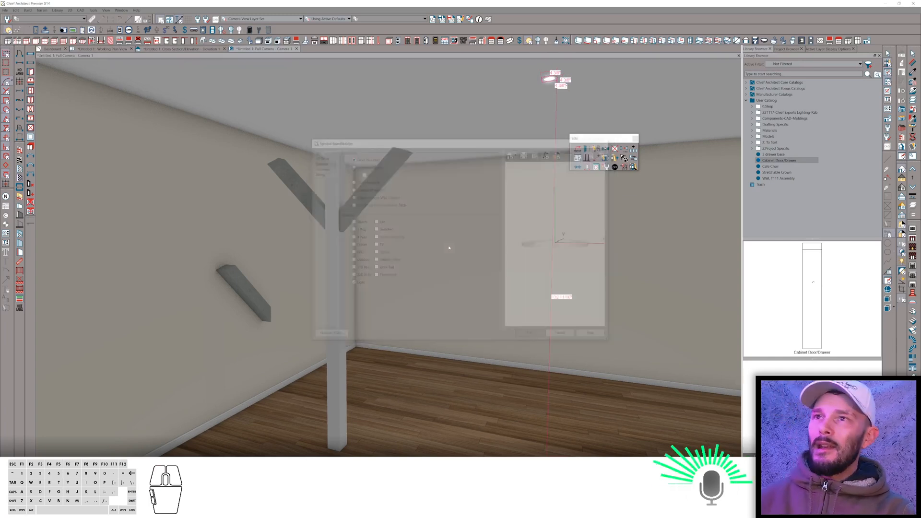
Open the shop light's electrical service specification and accept its offset from floor.
right_click(450, 246)
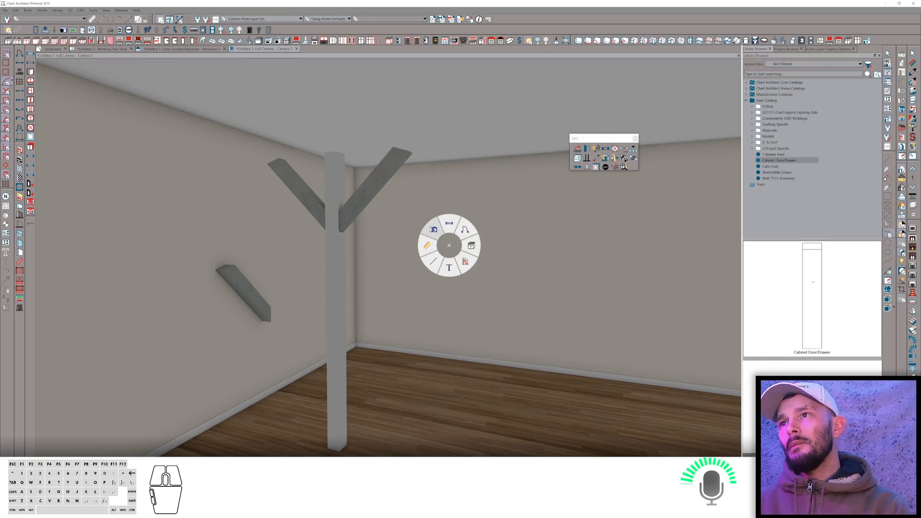
right_click(450, 239)
left_click(434, 223)
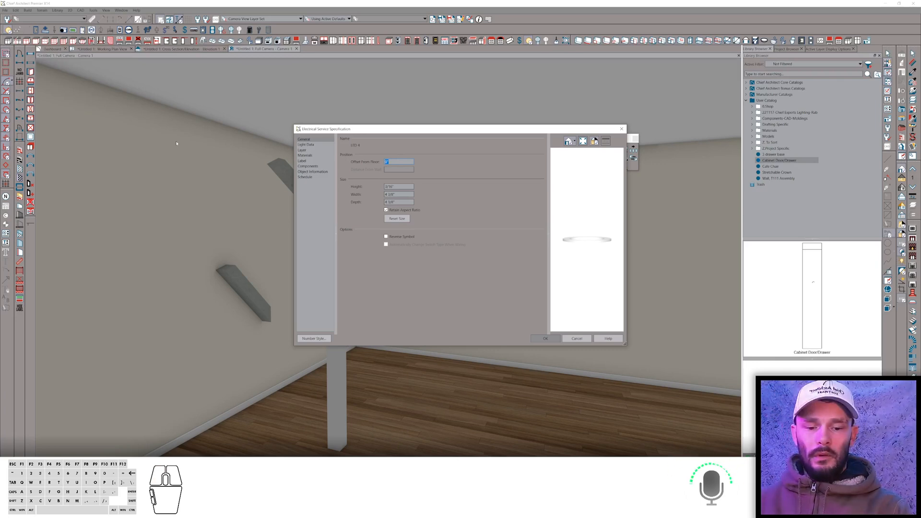
key("Return")
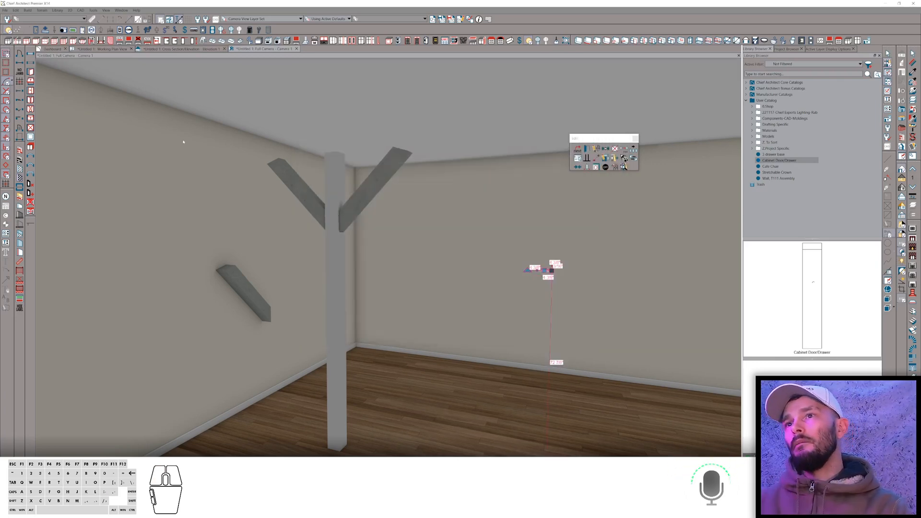
Switch to the browser, open the ChiefTalk 'Number Style: cm' topic and read through its replies.
scroll(500, 304, "down", 8)
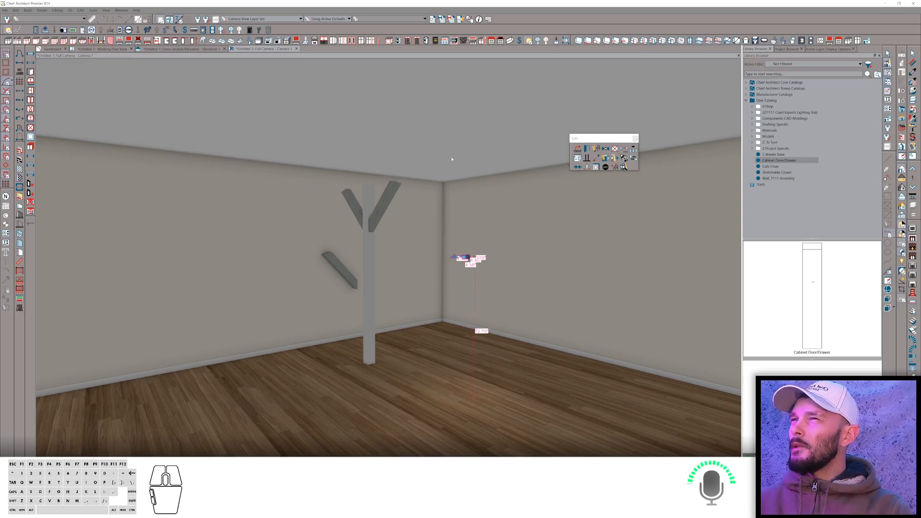
middle_click_drag(452, 159, 412, 126)
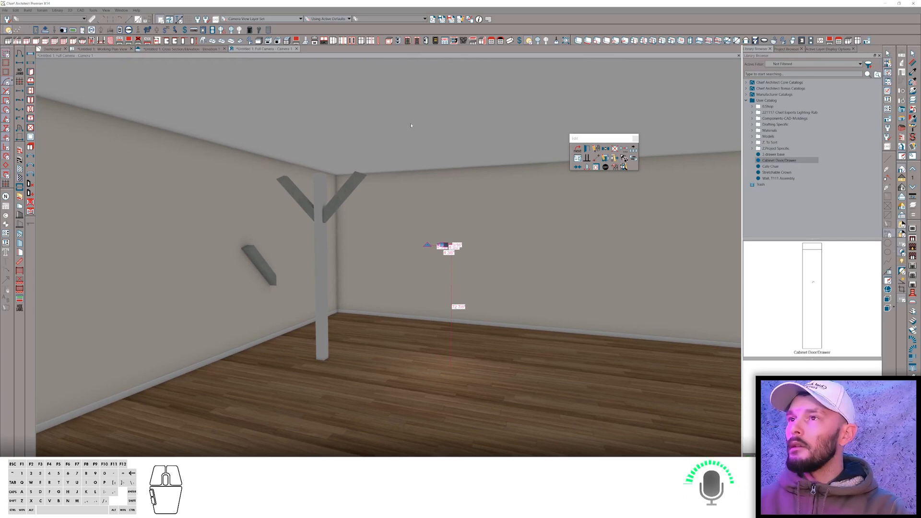
key("alt+Tab")
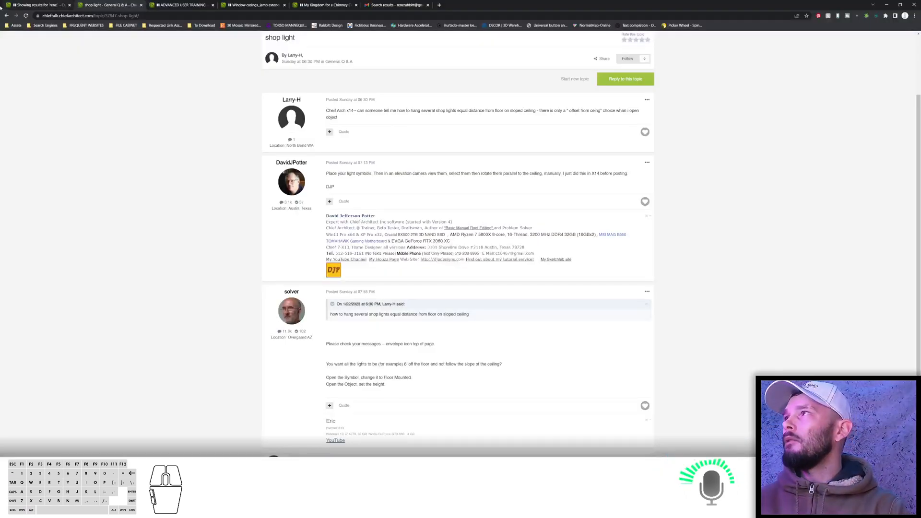
left_click(6, 16)
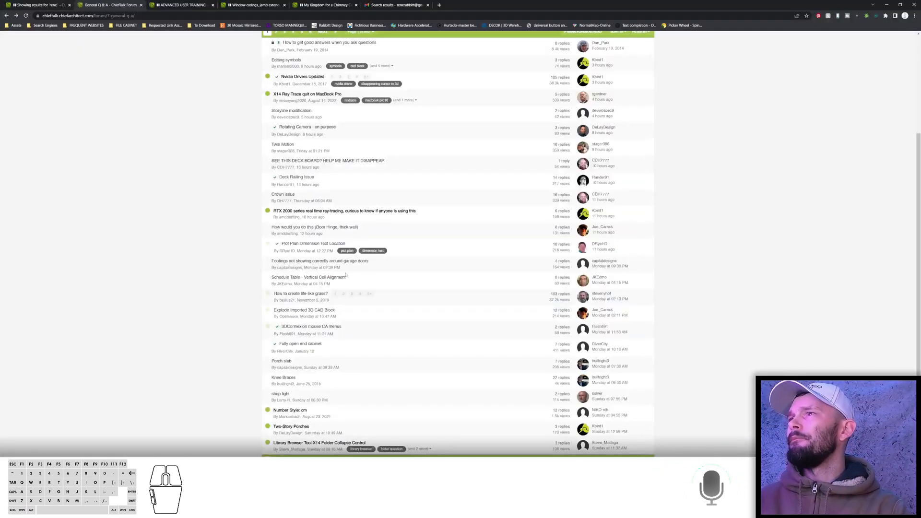
left_click(289, 411)
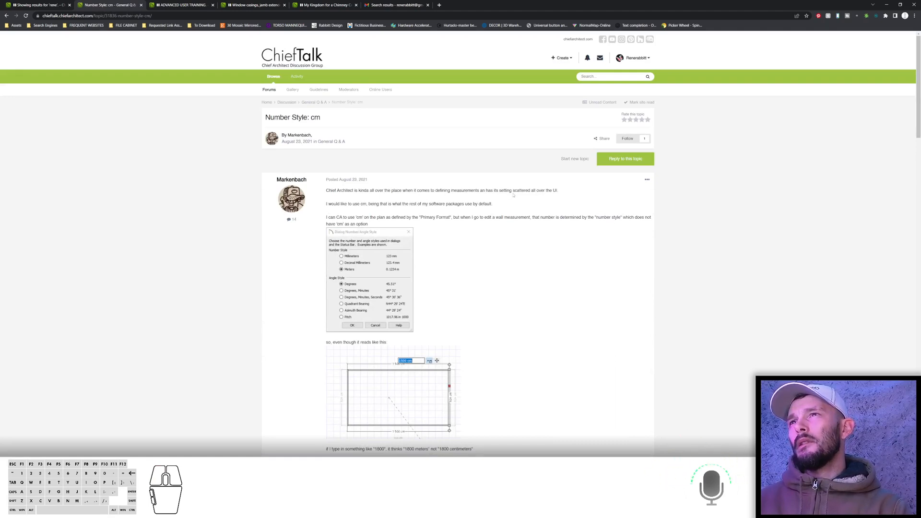
scroll(480, 190, "down", 1)
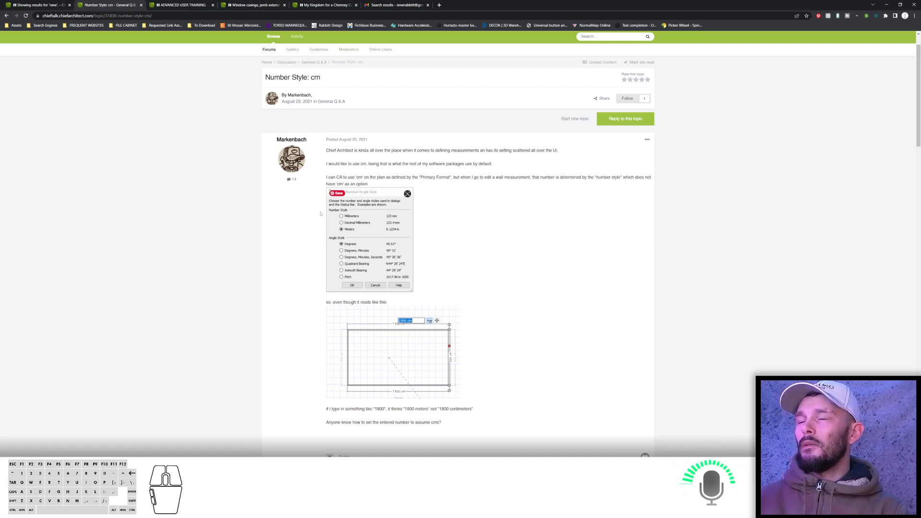
scroll(448, 245, "down", 4)
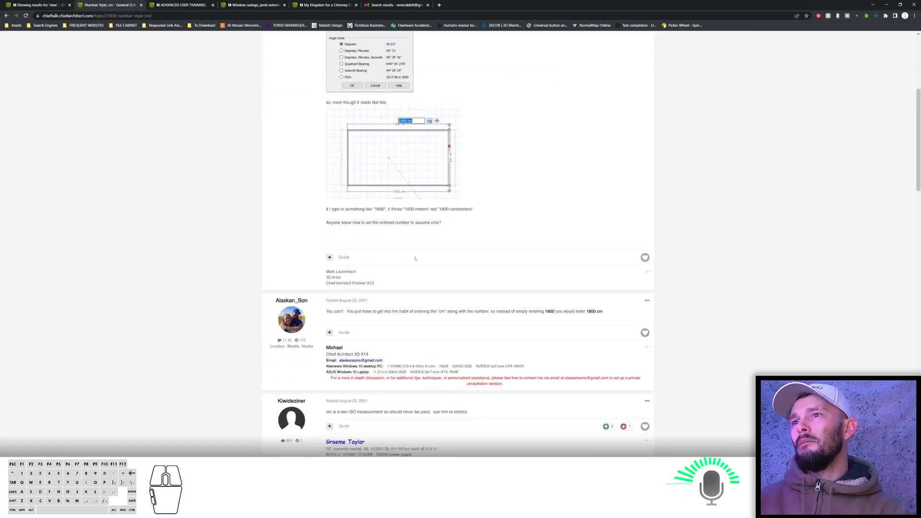
scroll(415, 259, "down", 1)
scroll(494, 267, "down", 4)
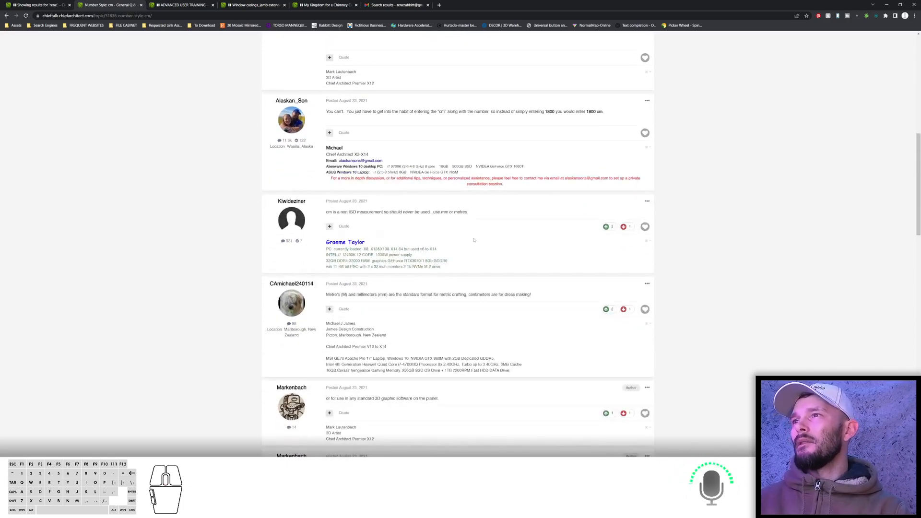
scroll(474, 240, "down", 4)
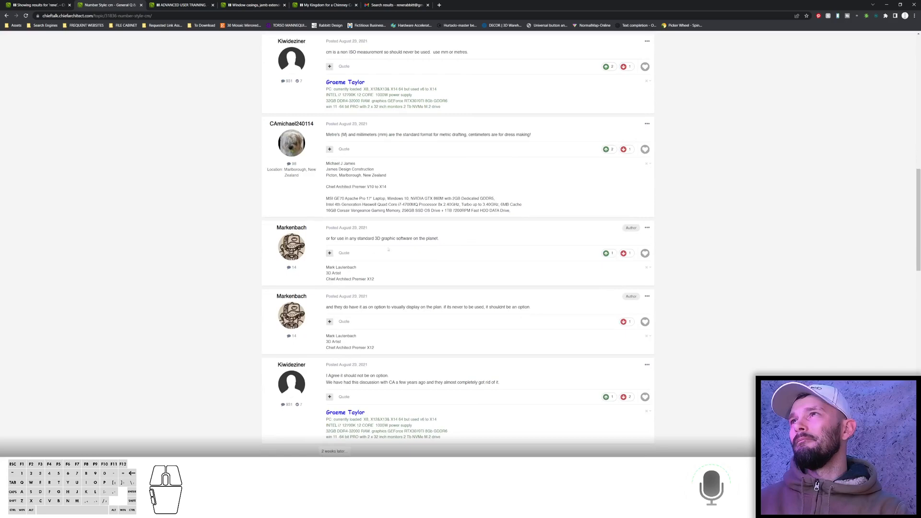
scroll(379, 249, "down", 5)
Switch back to Chief Architect and move the shop light along the wall, entering a distance of 1.
key("alt+Tab")
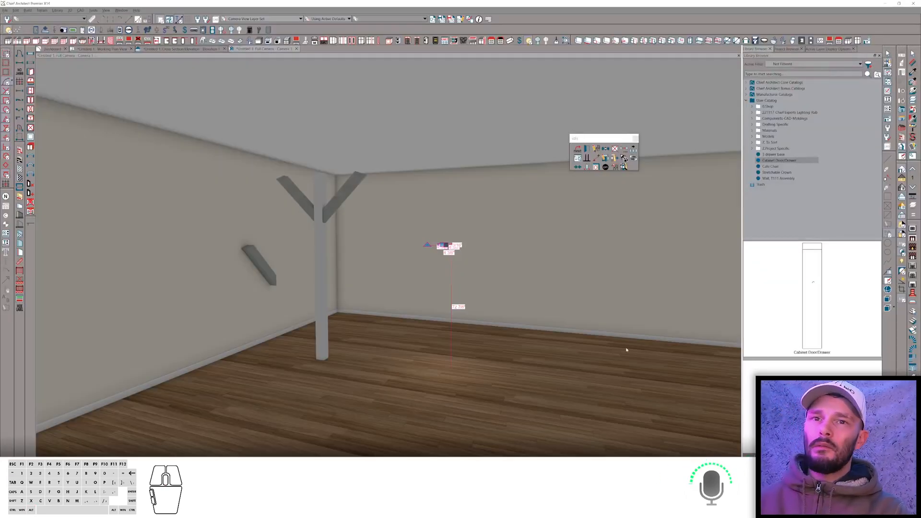
middle_click_drag(627, 350, 497, 337)
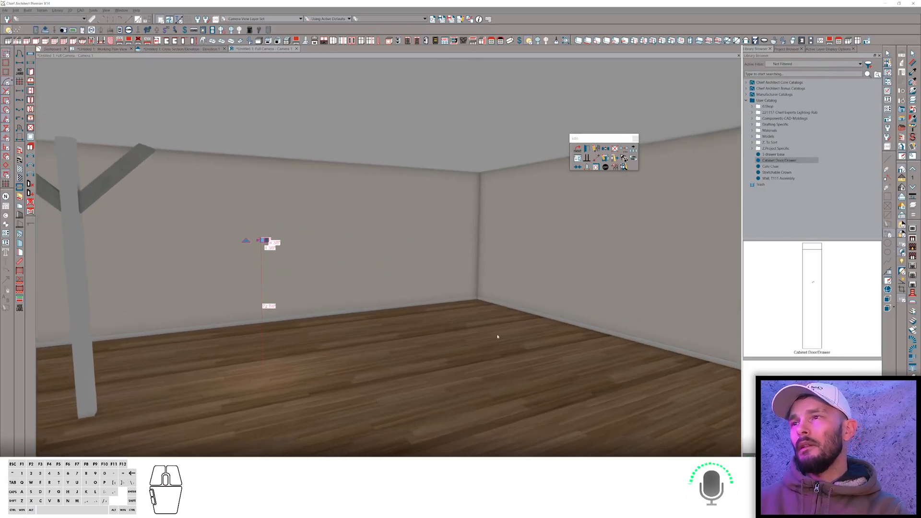
scroll(497, 337, "down", 2)
left_click(269, 238)
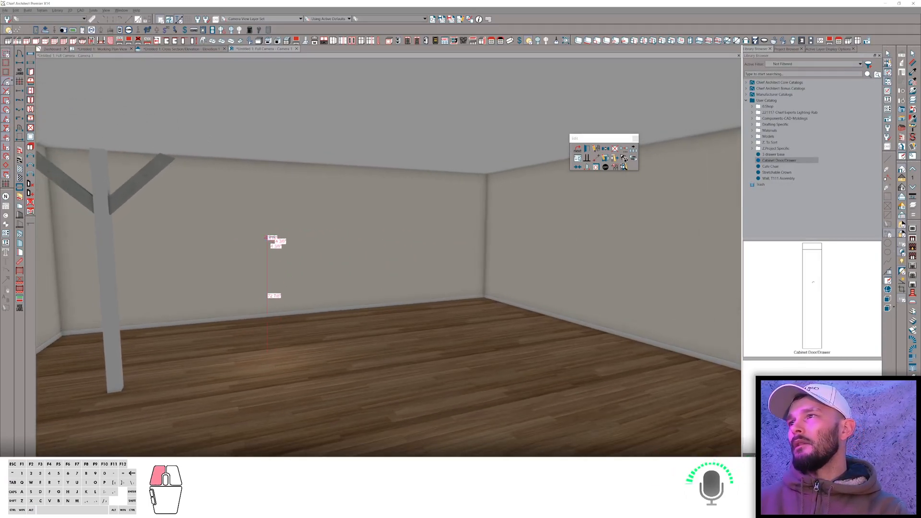
left_click_drag(269, 239, 424, 241)
key("Return")
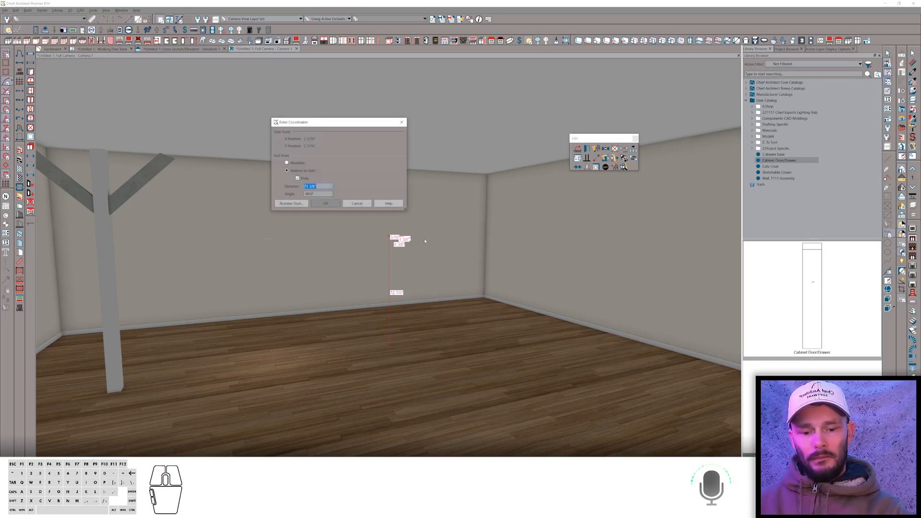
type("120")
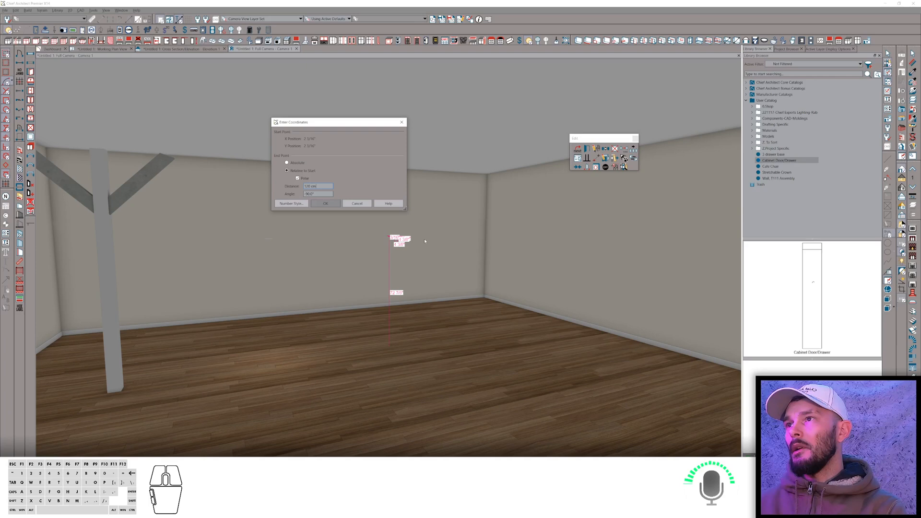
key("Return")
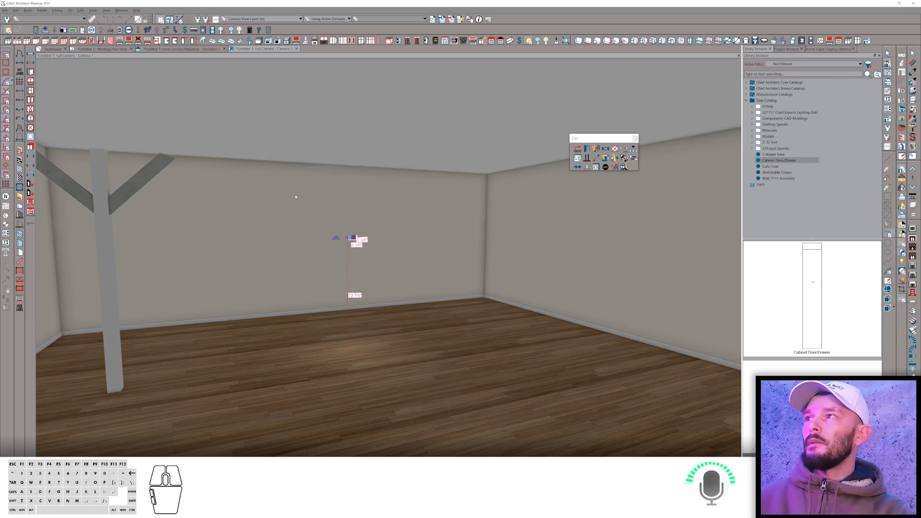
Switch to the browser, open the ChiefTalk 'Two-Story Porches' topic and enlarge the attached screen clip in a reply.
key("alt+Tab")
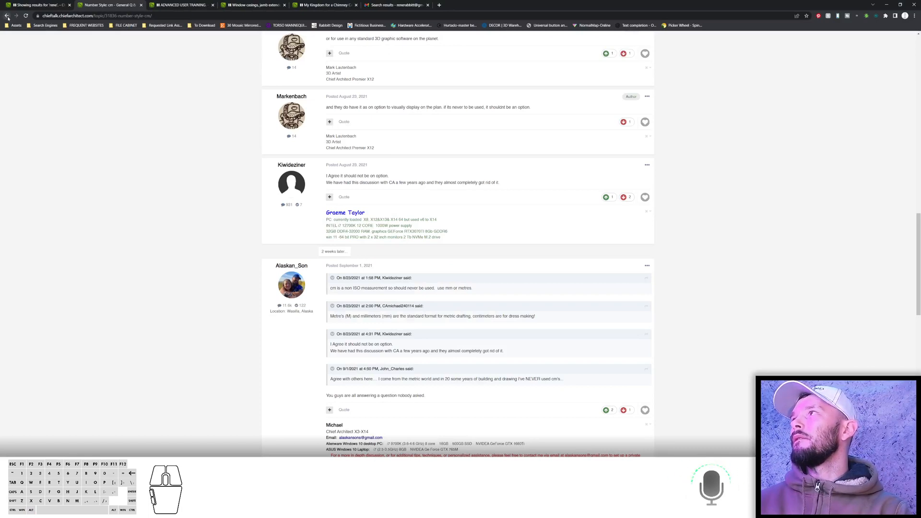
left_click(7, 16)
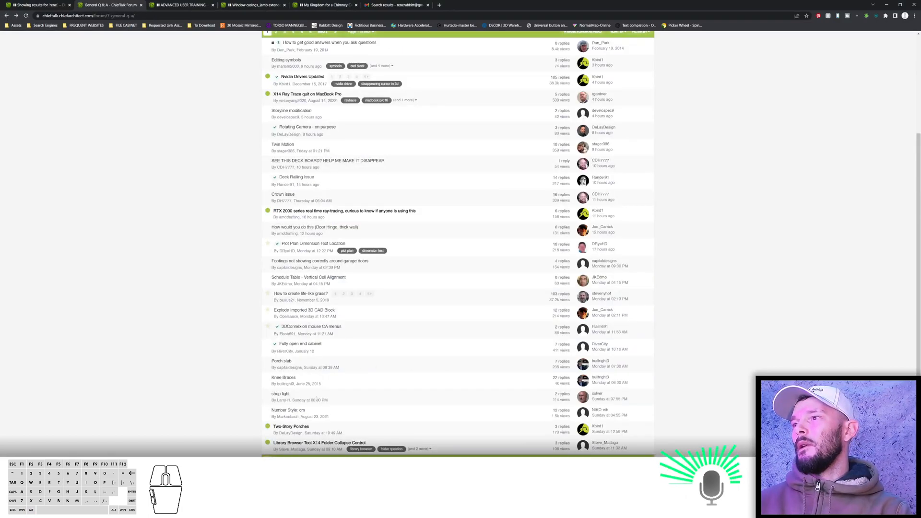
left_click(291, 426)
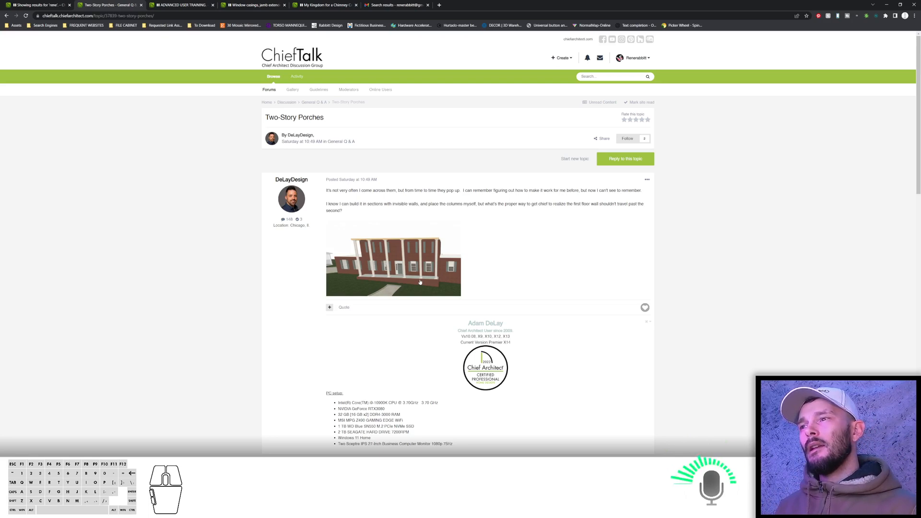
scroll(421, 282, "down", 3)
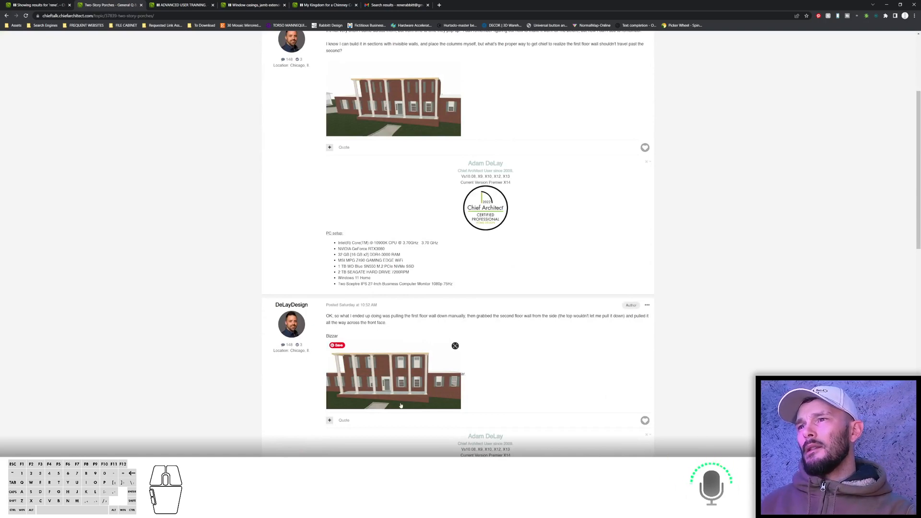
scroll(400, 405, "down", 5)
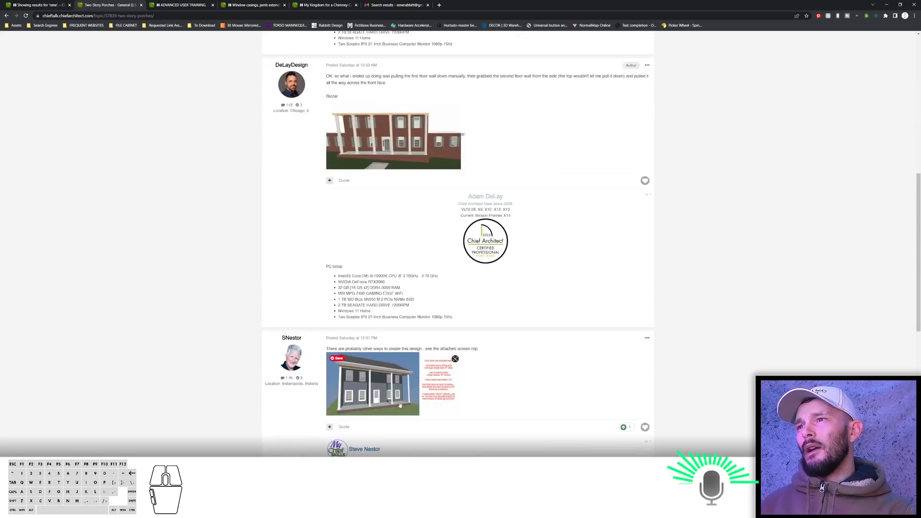
scroll(399, 405, "down", 1)
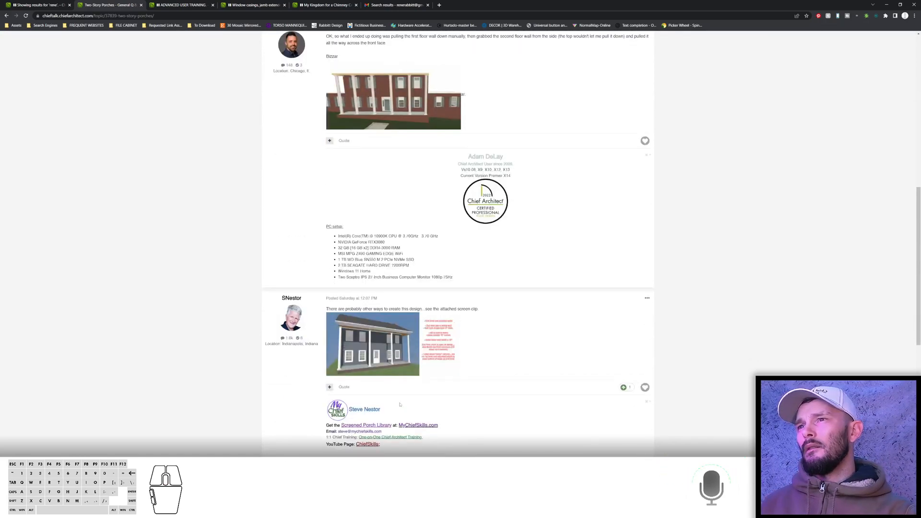
scroll(400, 405, "down", 4)
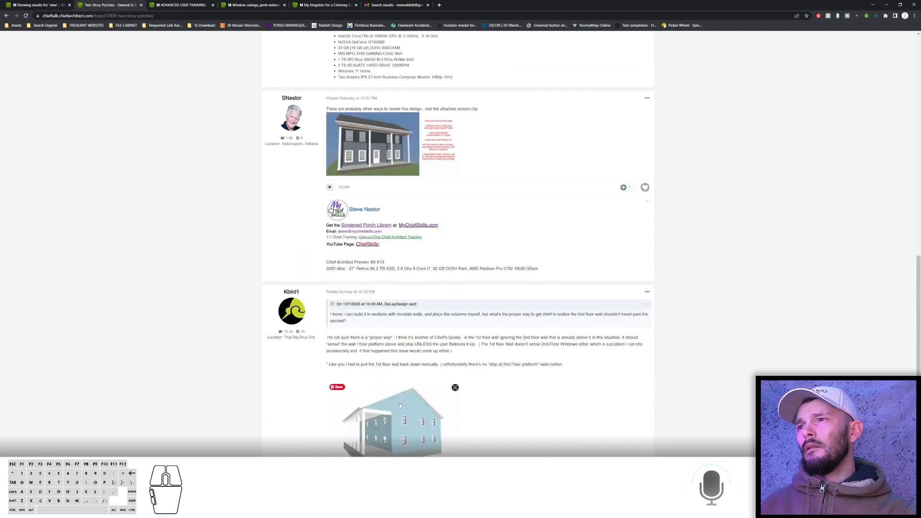
scroll(399, 405, "up", 1)
scroll(402, 374, "up", 3)
scroll(404, 339, "down", 1)
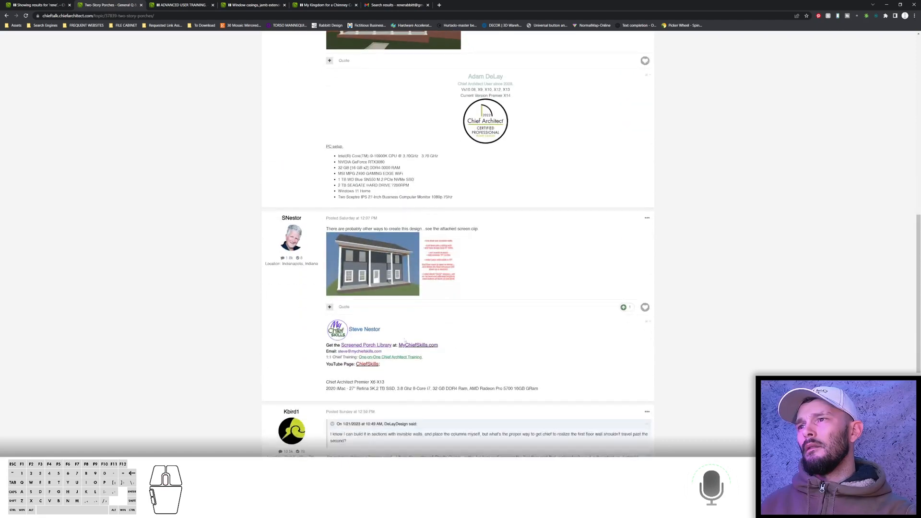
left_click(406, 269)
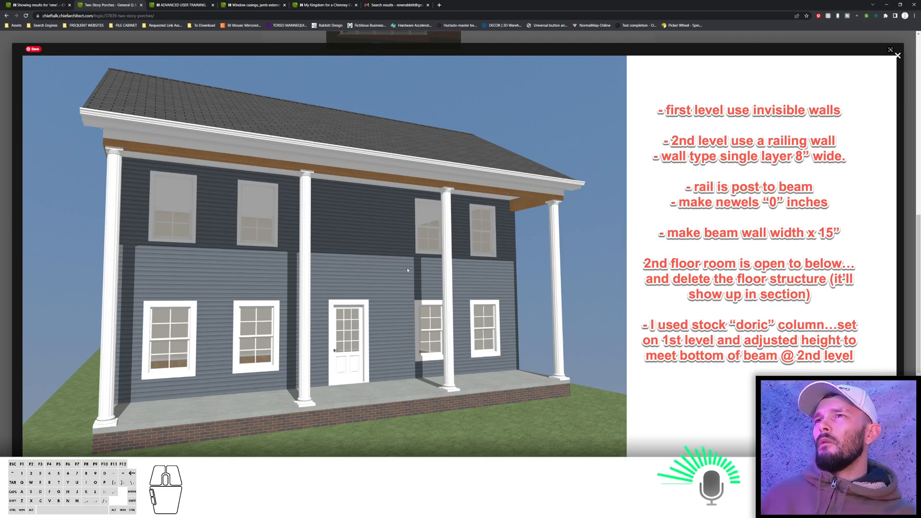
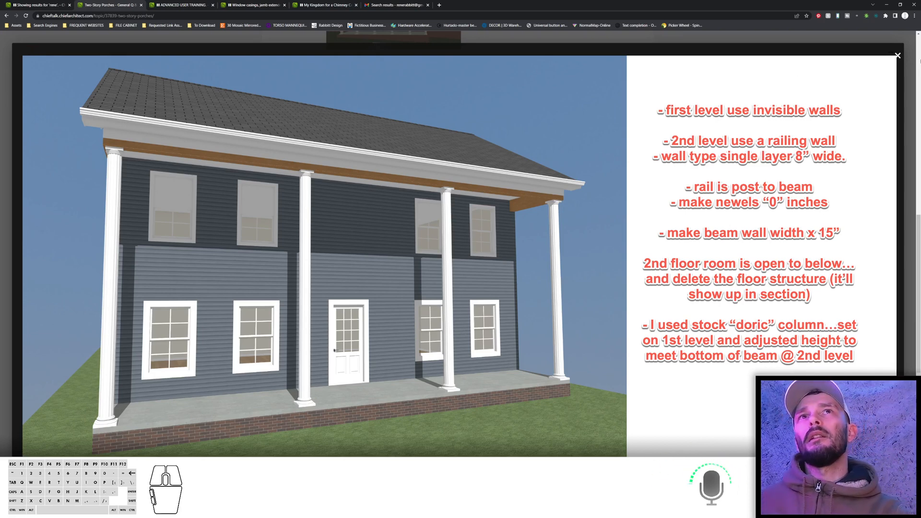
Close the enlarged screen clip and scroll through the remaining replies in the two-story porch topic.
left_click(898, 56)
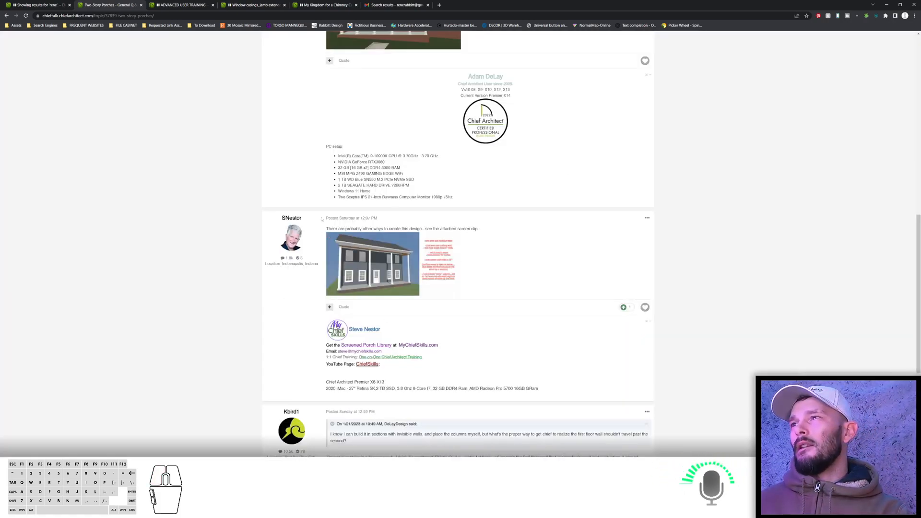
scroll(322, 219, "down", 5)
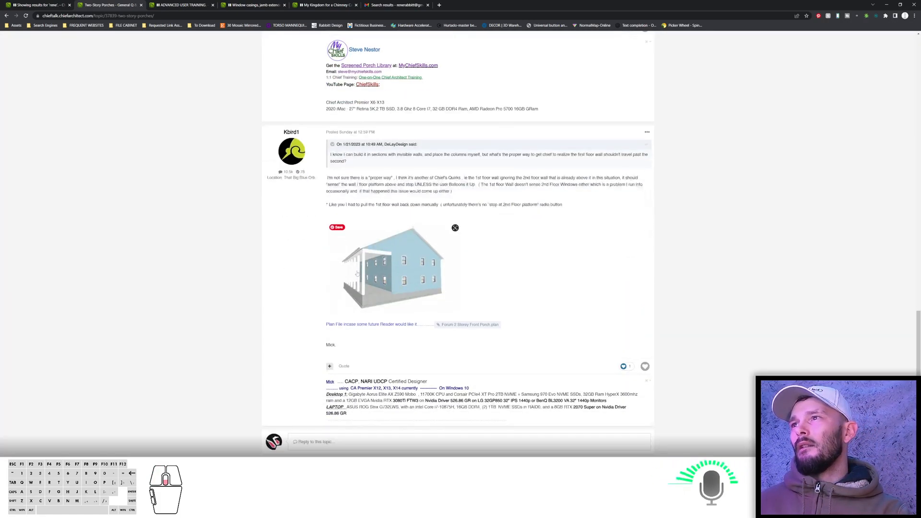
scroll(136, 92, "down", 1)
scroll(137, 92, "up", 5)
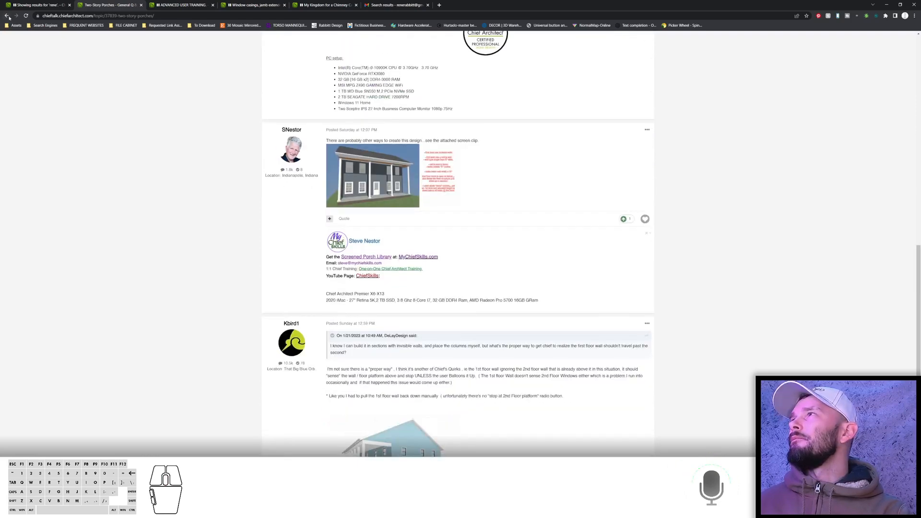
Switch back to Chief Architect and return to the working plan view.
key("alt+Tab")
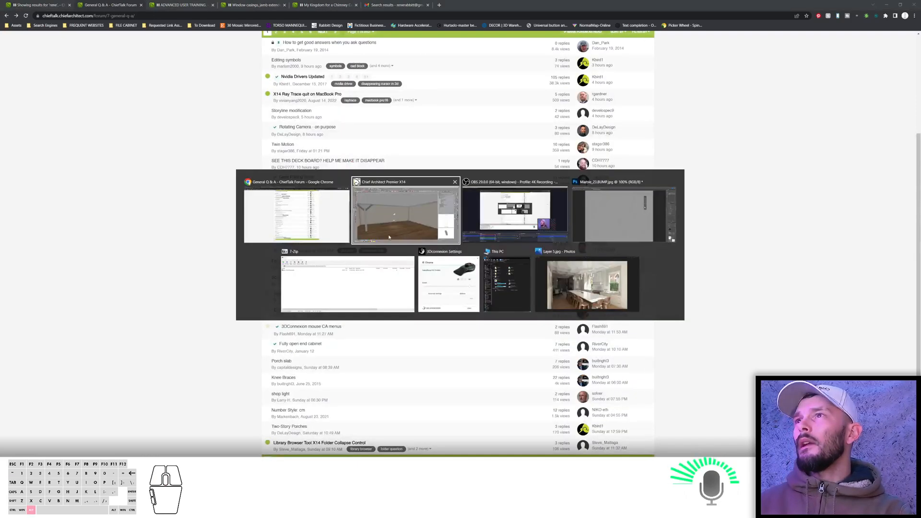
key("ctrl+n")
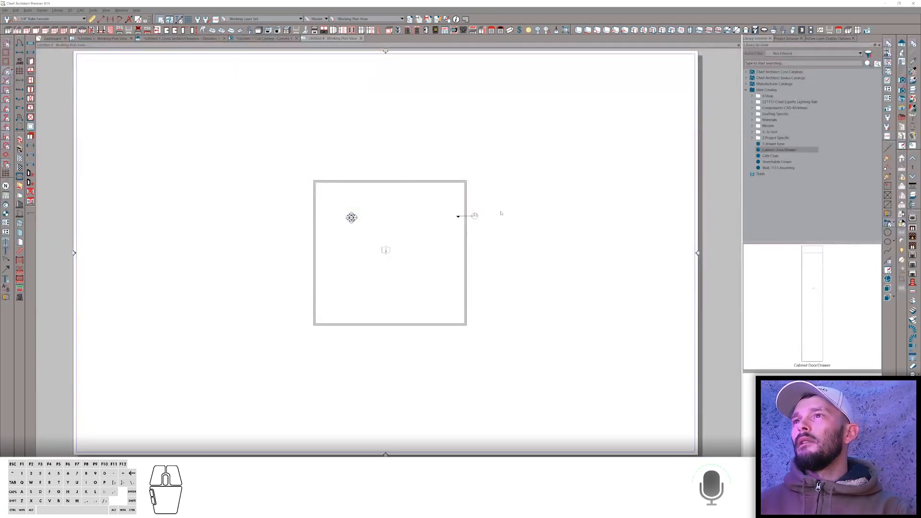
scroll(501, 213, "up", 2)
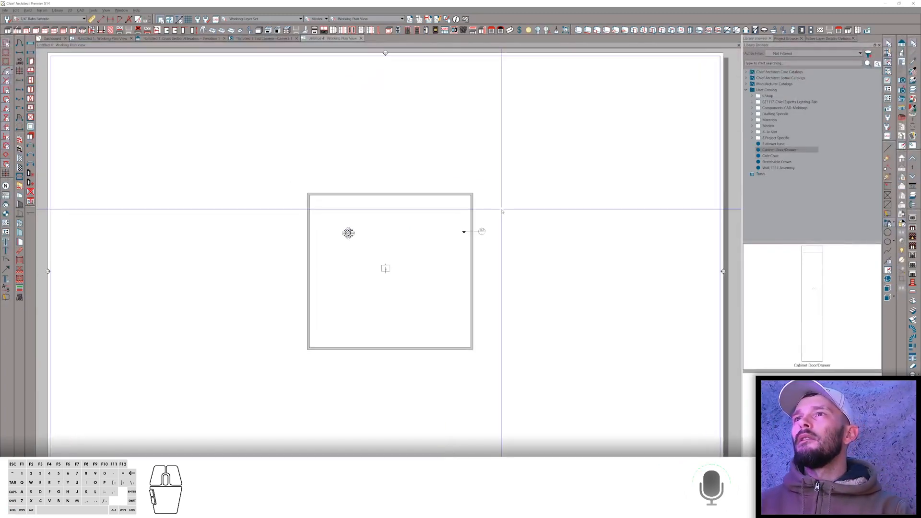
left_click(105, 38)
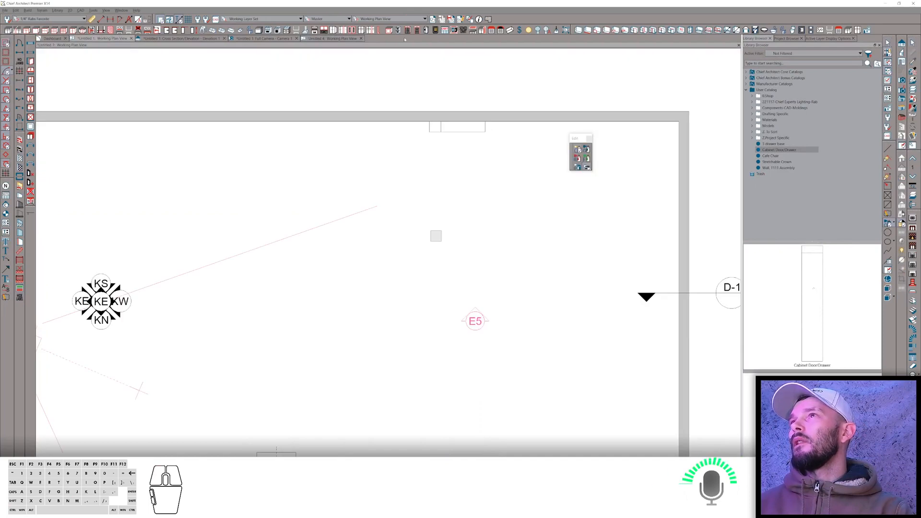
left_click(336, 38)
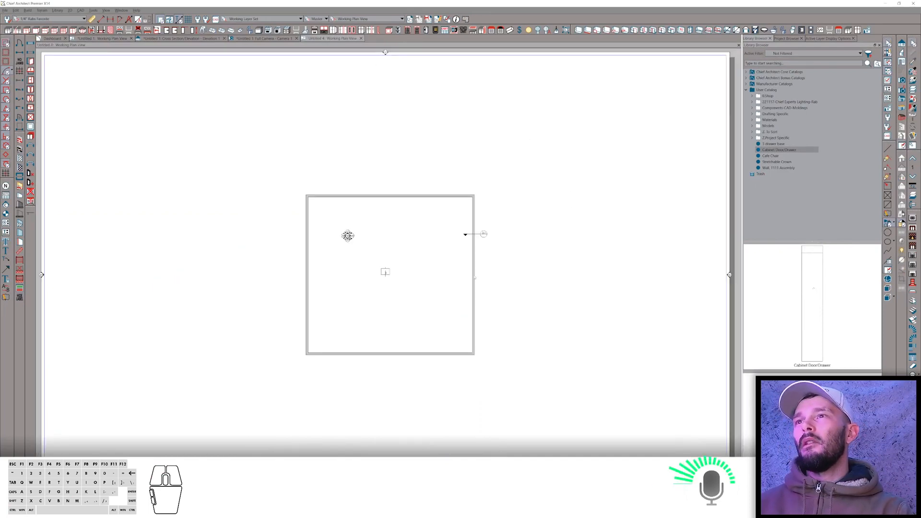
Draw three walls outlining a rectangular porch off the top wall of the building.
scroll(436, 137, "up", 3)
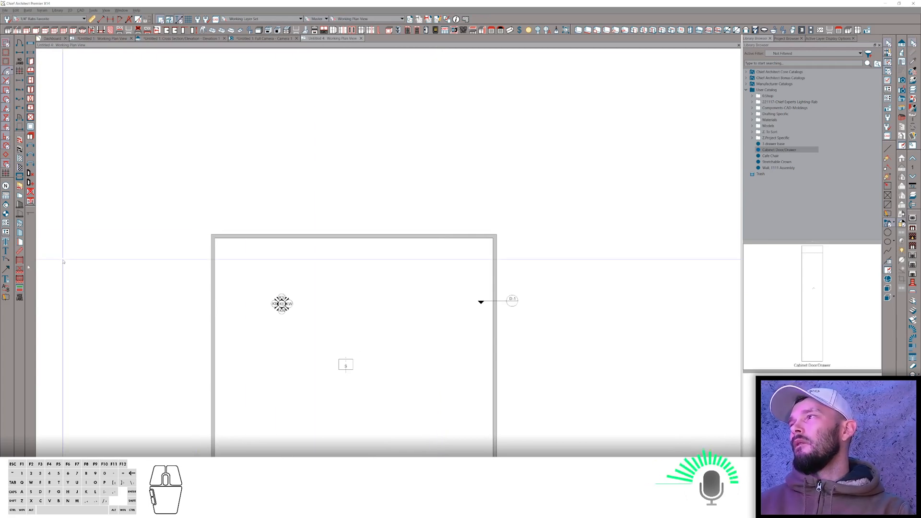
left_click(251, 236)
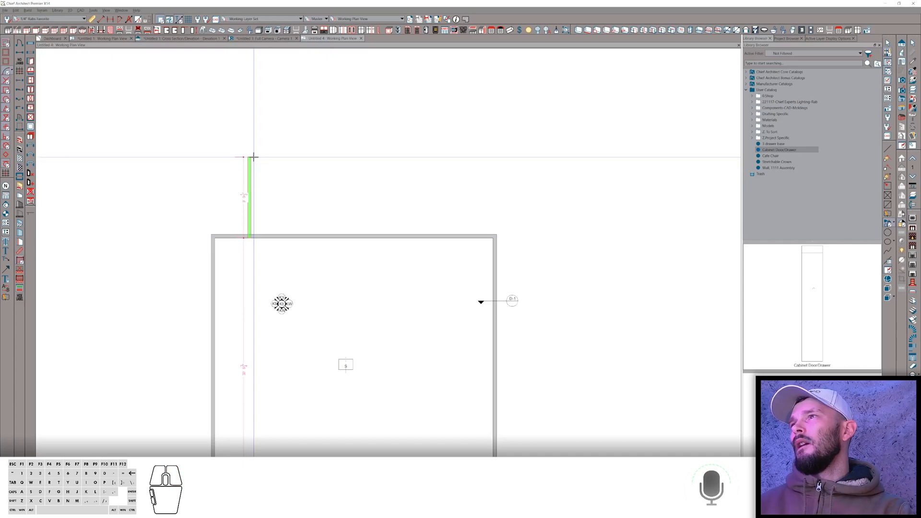
left_click(250, 156)
left_click(467, 158)
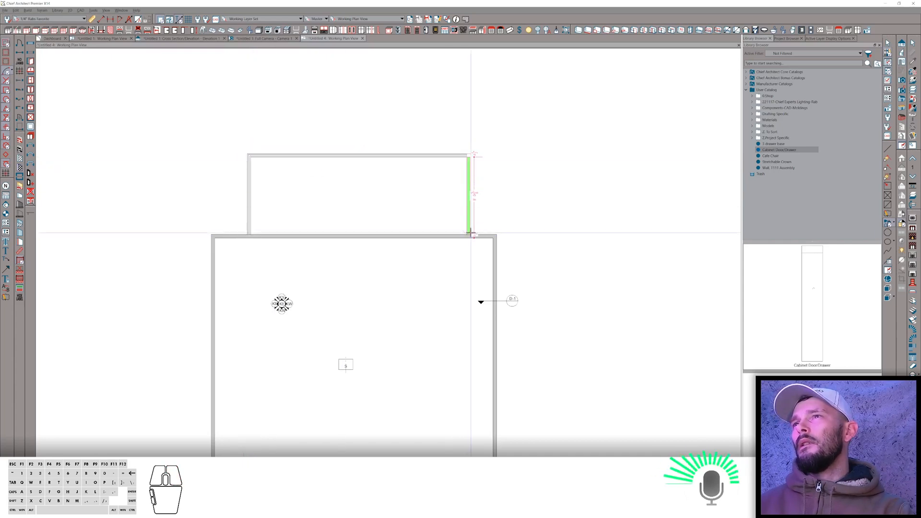
left_click(470, 235)
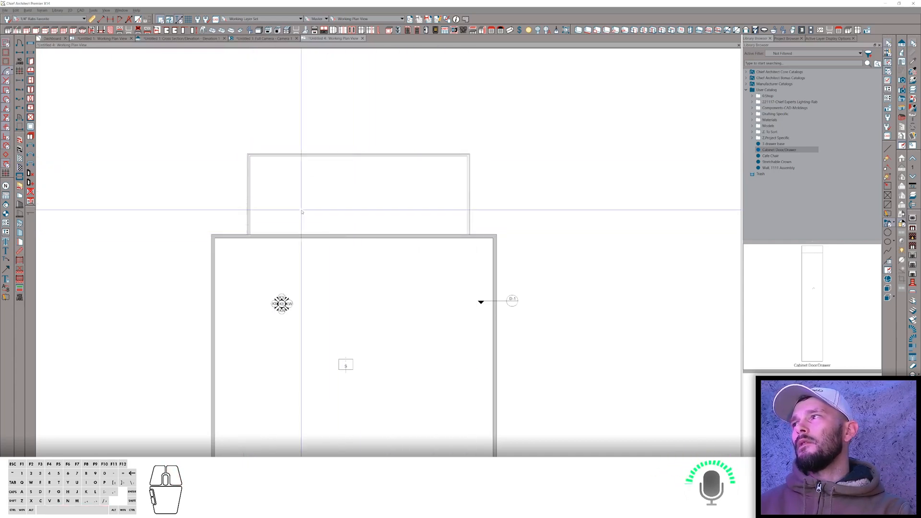
Toggle the foundation toolbar on from the toolbar list.
right_click(646, 24)
mouse_move(722, 64)
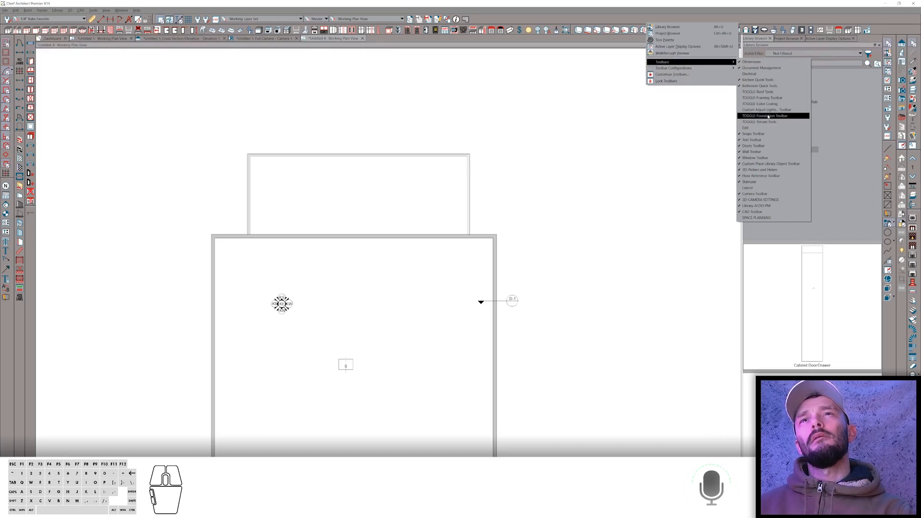
left_click(769, 116)
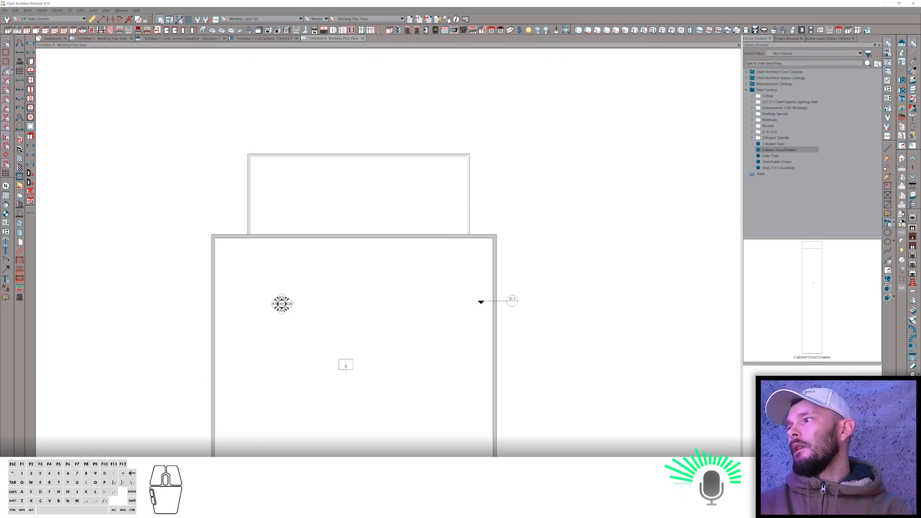
Add a second floor derived from the first floor plan and accept the second floor defaults.
key("Page_Up")
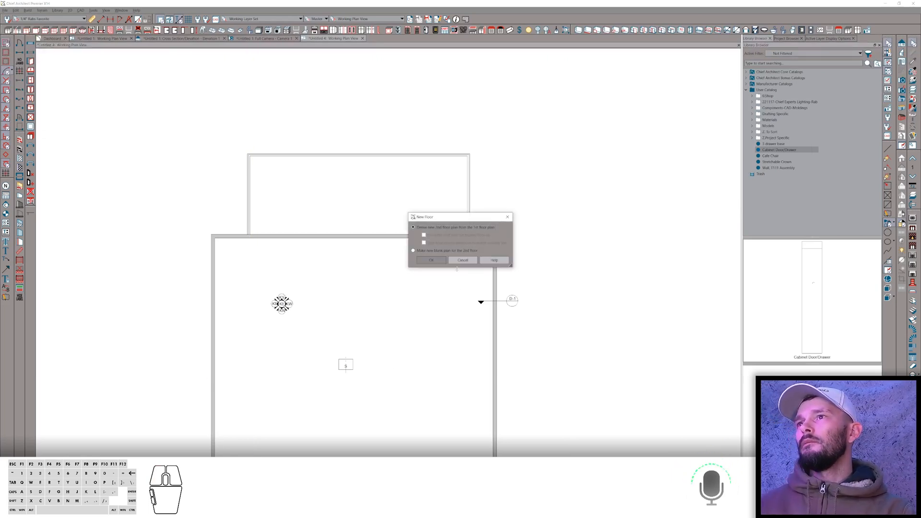
left_click(434, 262)
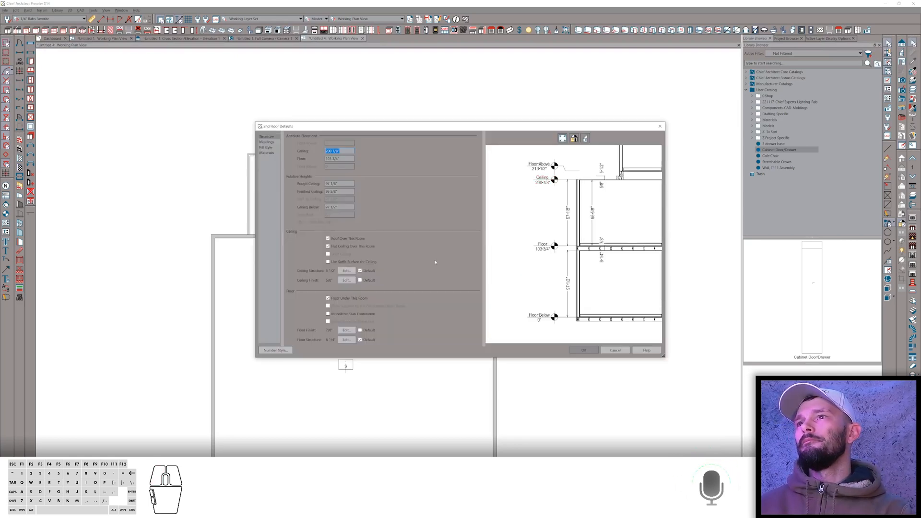
left_click(585, 350)
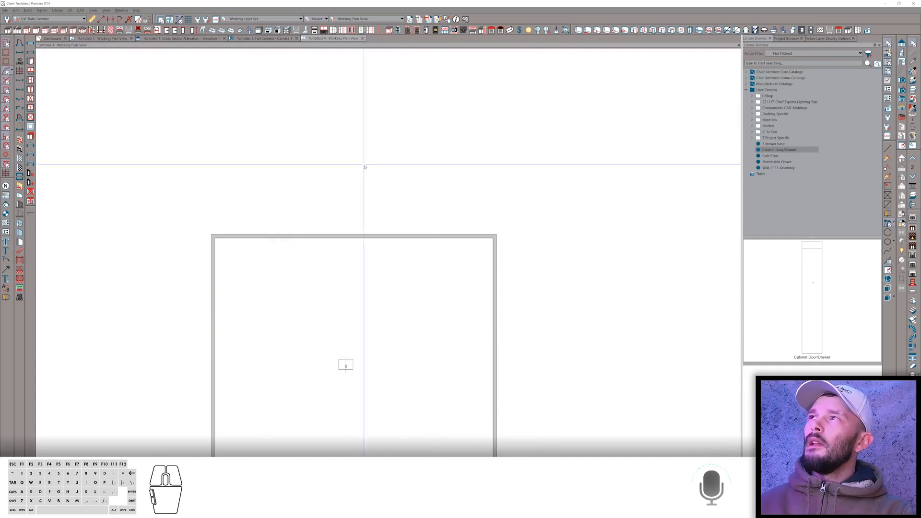
Create a 3D camera view aimed at the new porch from the plan.
right_click(504, 181)
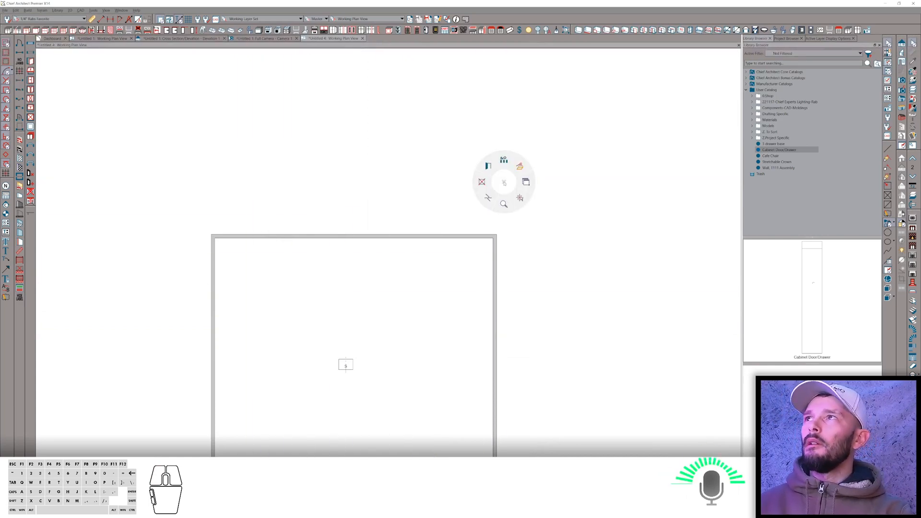
left_click(487, 162)
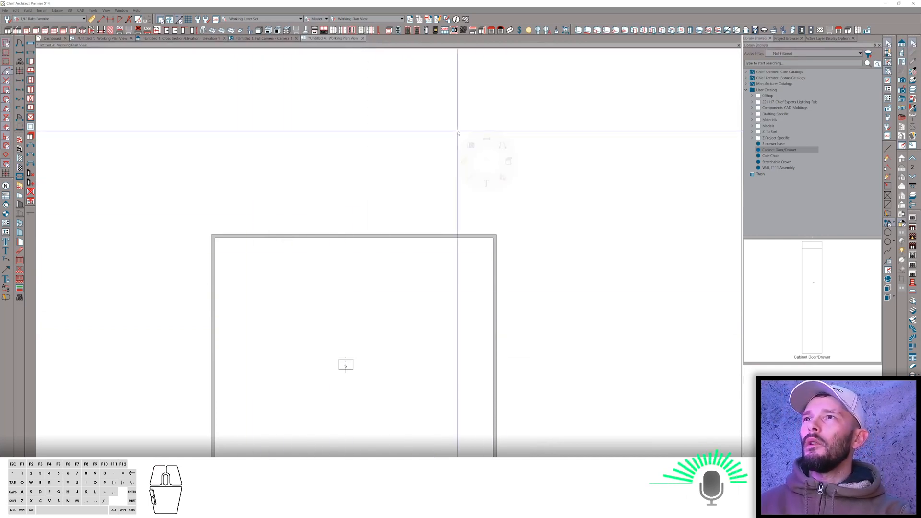
left_click(288, 19)
left_click(288, 37)
right_click(567, 96)
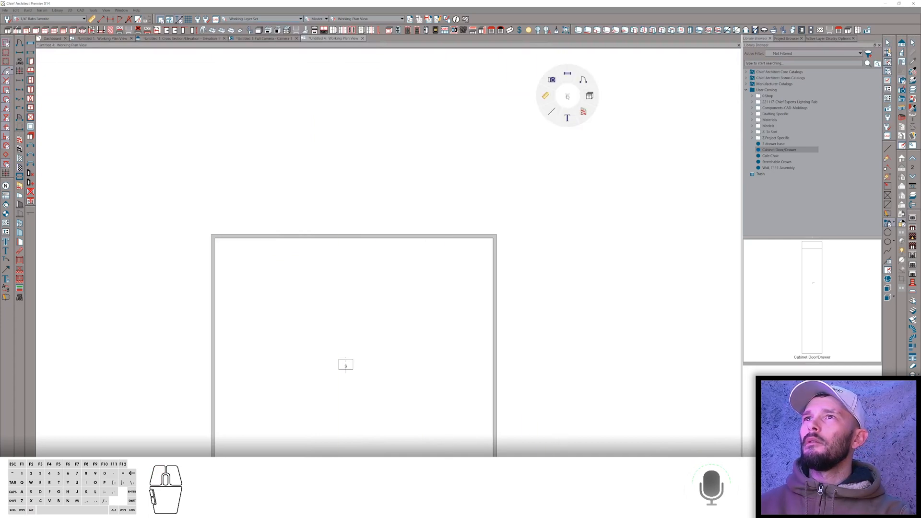
left_click(552, 79)
left_click_drag(513, 74, 464, 109)
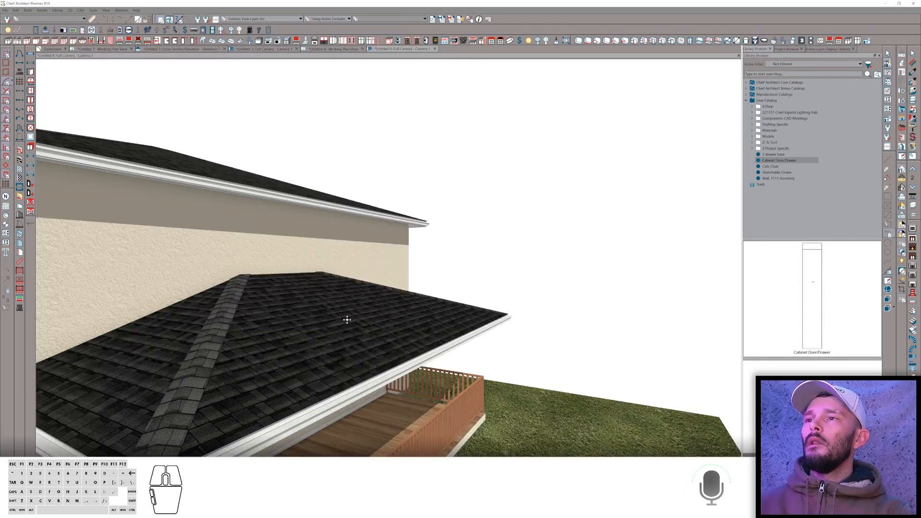
left_click_drag(347, 319, 350, 317)
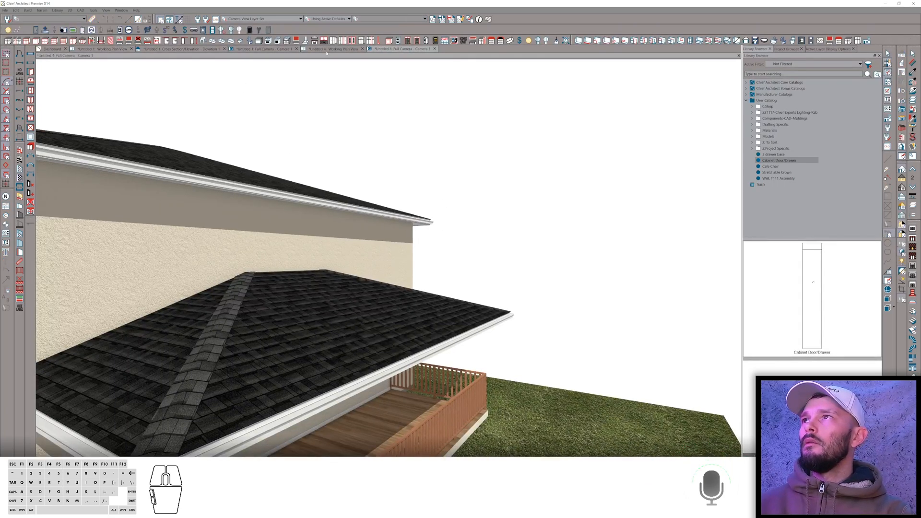
On the first floor plan, select the three porch walls and make them invisible.
left_click(328, 50)
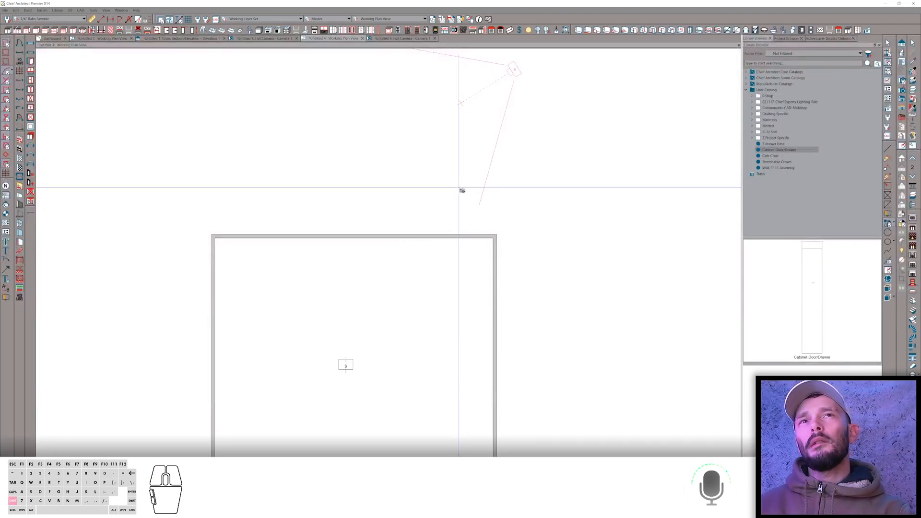
key("shift+Down")
key("space")
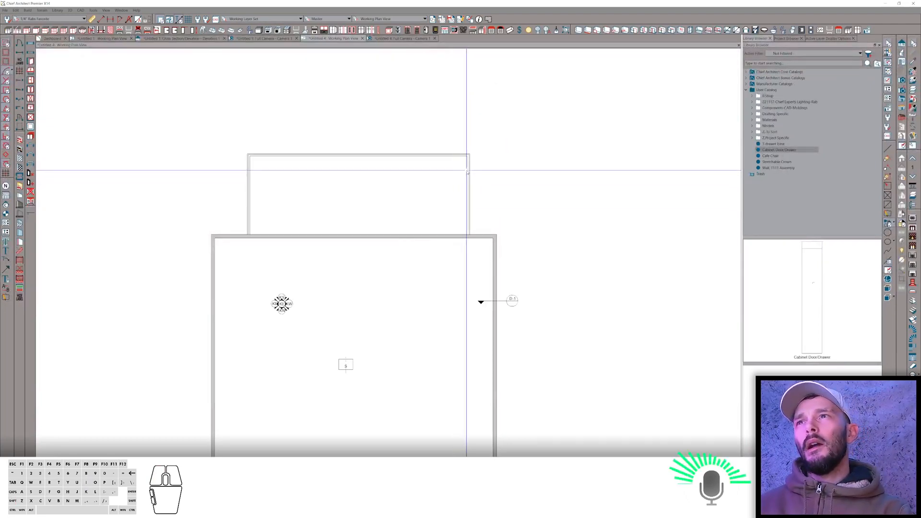
left_click(470, 166)
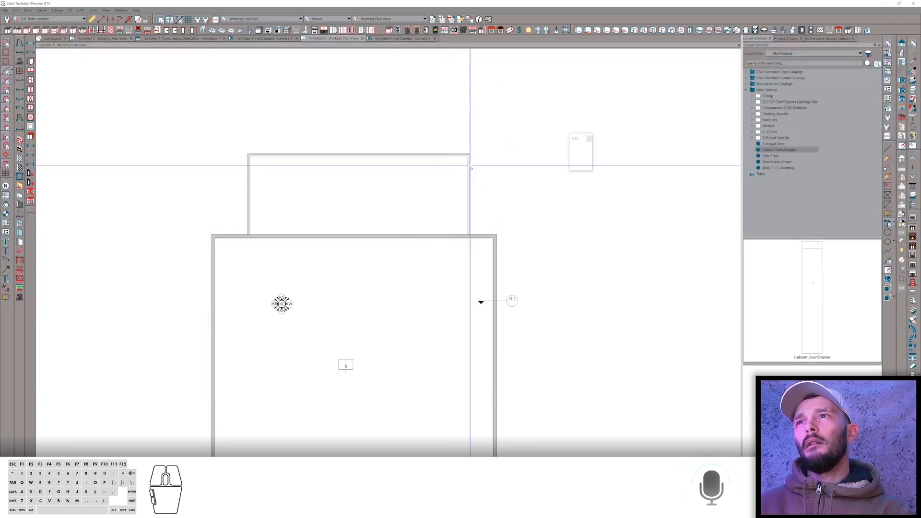
left_click(432, 155, "ctrl")
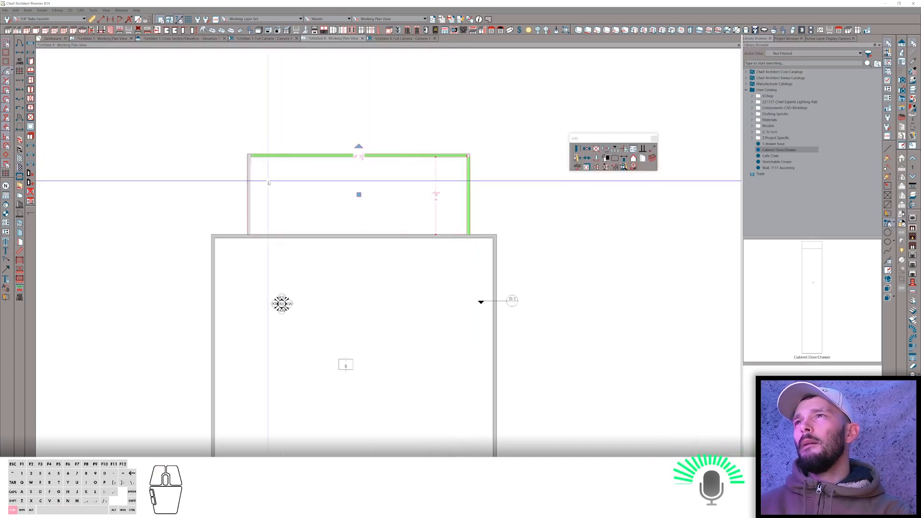
left_click(251, 190, "ctrl")
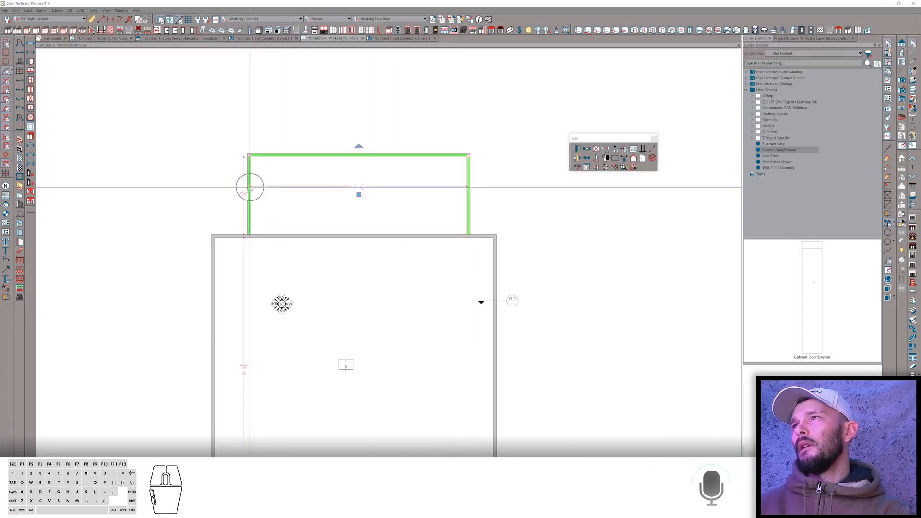
key("c")
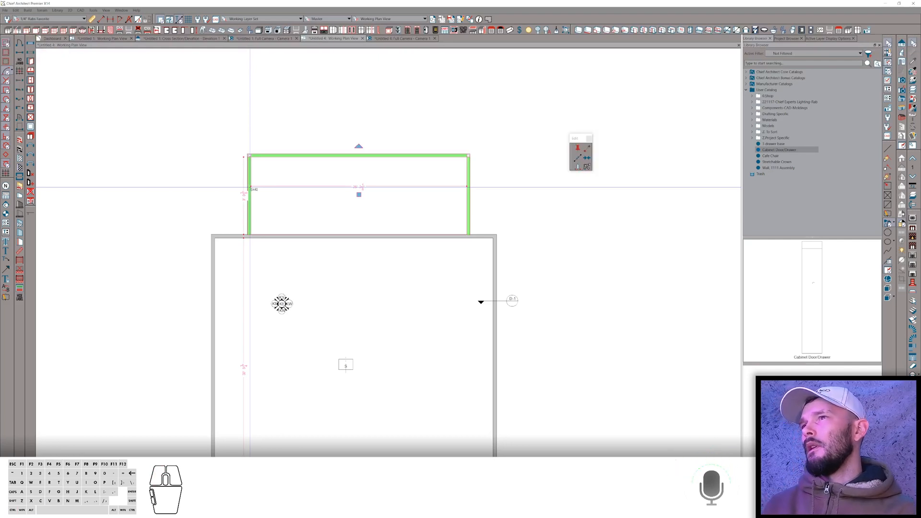
key("shift+u")
key("ctrl+alt+v")
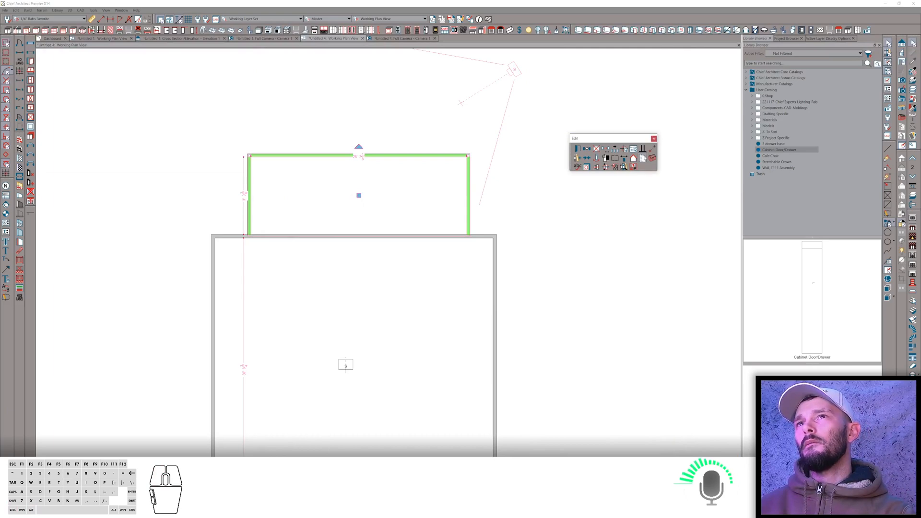
left_click(643, 158)
In the 3D view, select the second-floor porch room and set its room type to Open Below.
left_click(401, 38)
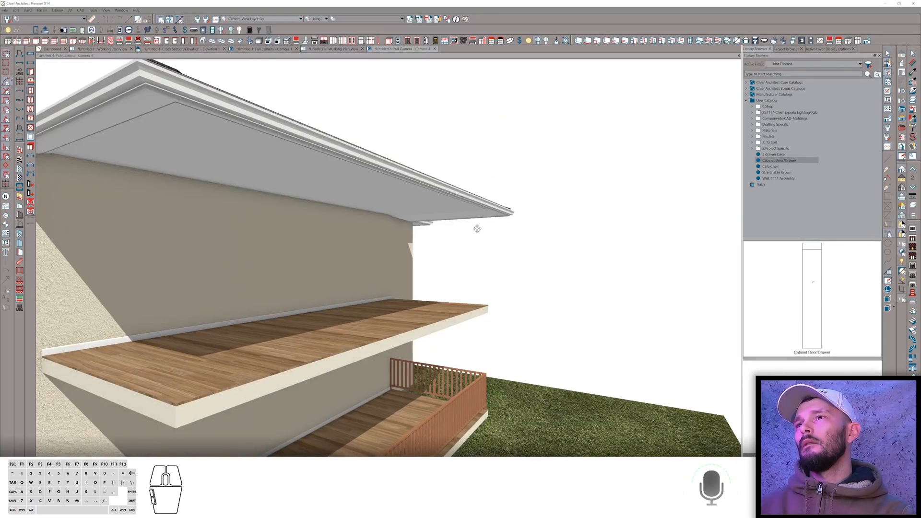
middle_click_drag(346, 337, 345, 334)
left_click(342, 327)
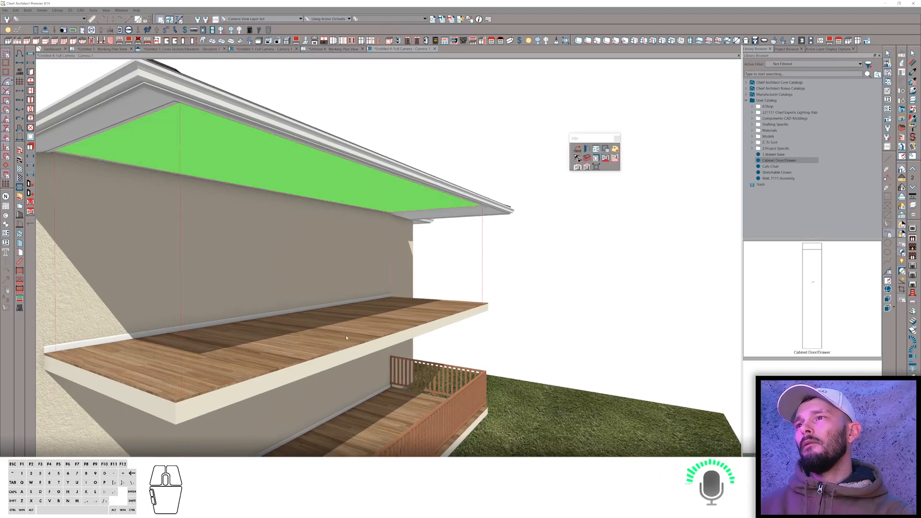
key("ctrl+e")
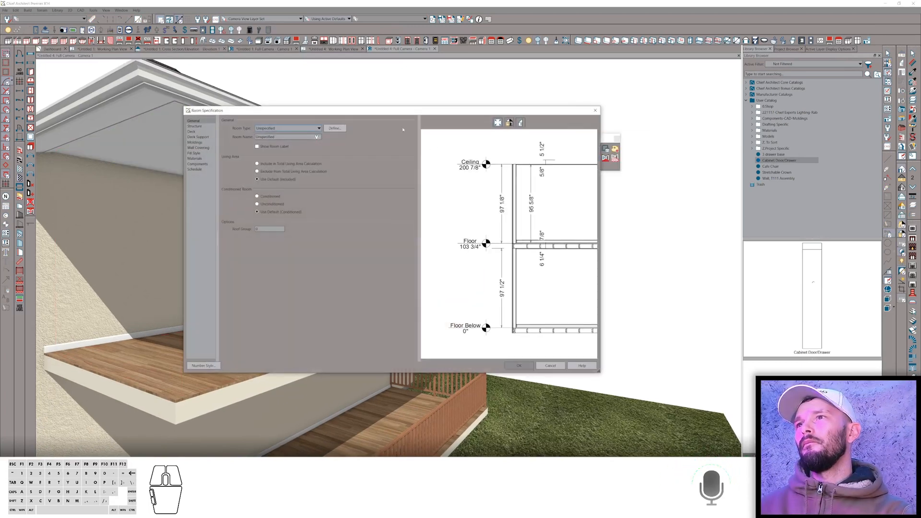
left_click(265, 127)
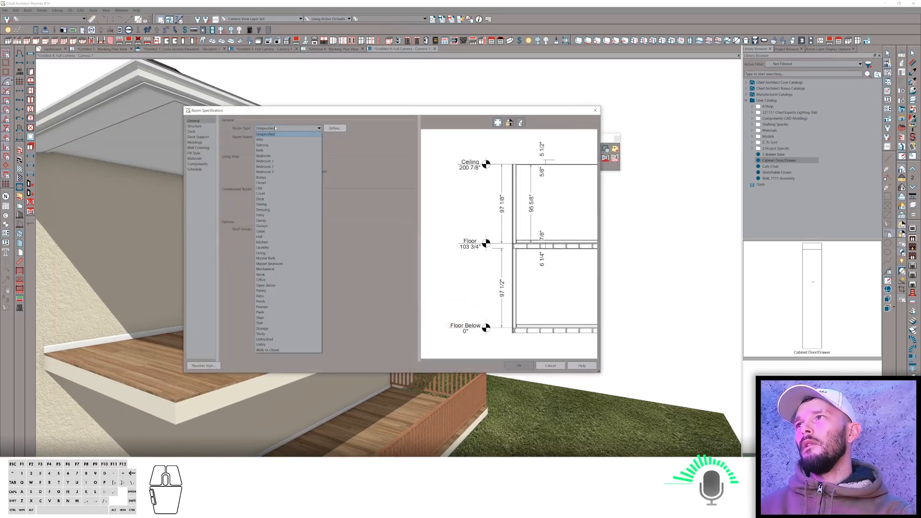
left_click(264, 285)
key("space")
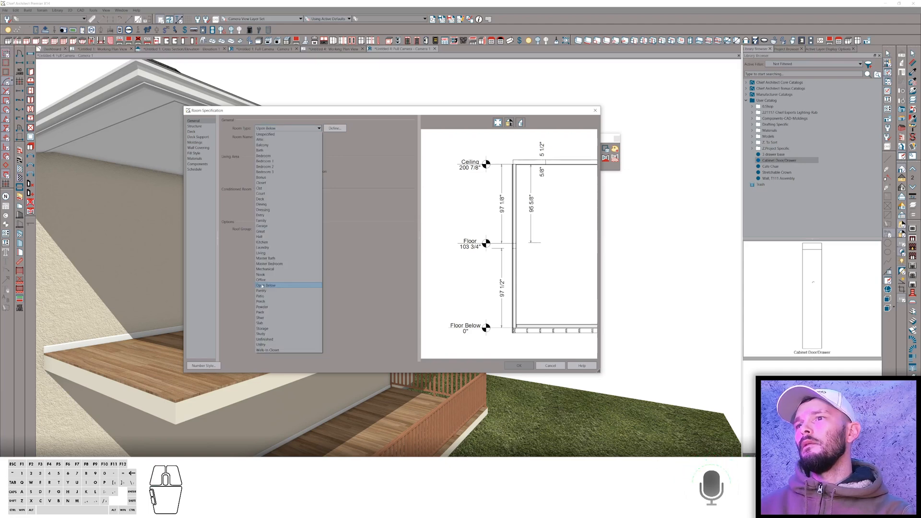
left_click(518, 367)
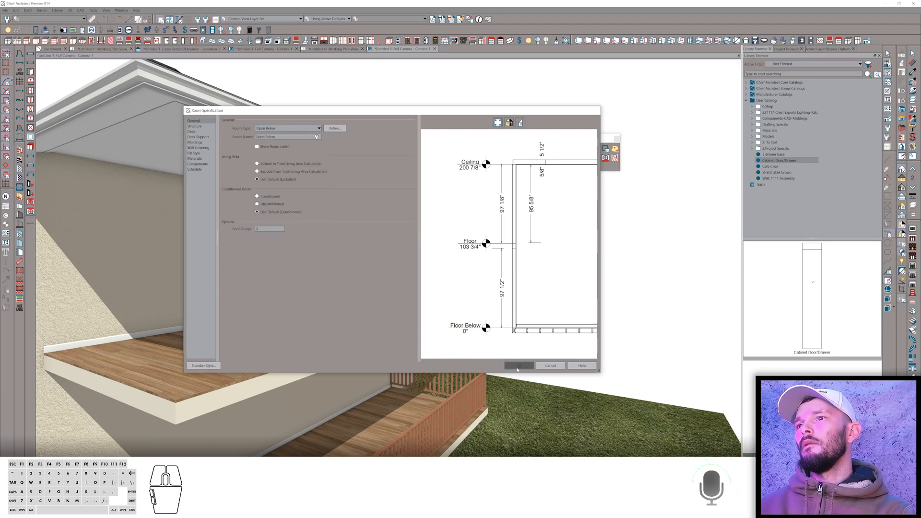
Select the first-floor porch railing and set its thickness to 12 in the railing specification.
key("Escape")
left_click(445, 407)
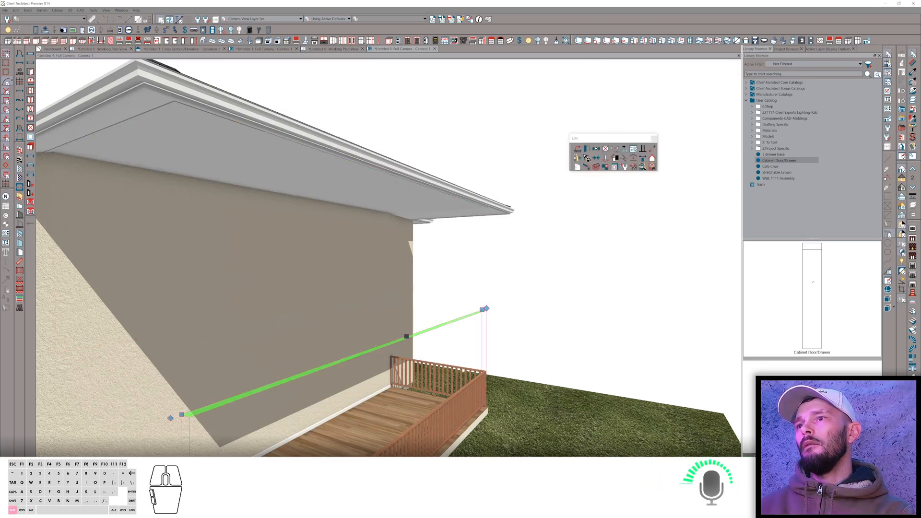
left_click(391, 414, "ctrl")
scroll(391, 413, "down", 5)
middle_click_drag(391, 414, 388, 431)
left_click(239, 406, "ctrl")
left_click(239, 406, "ctrl")
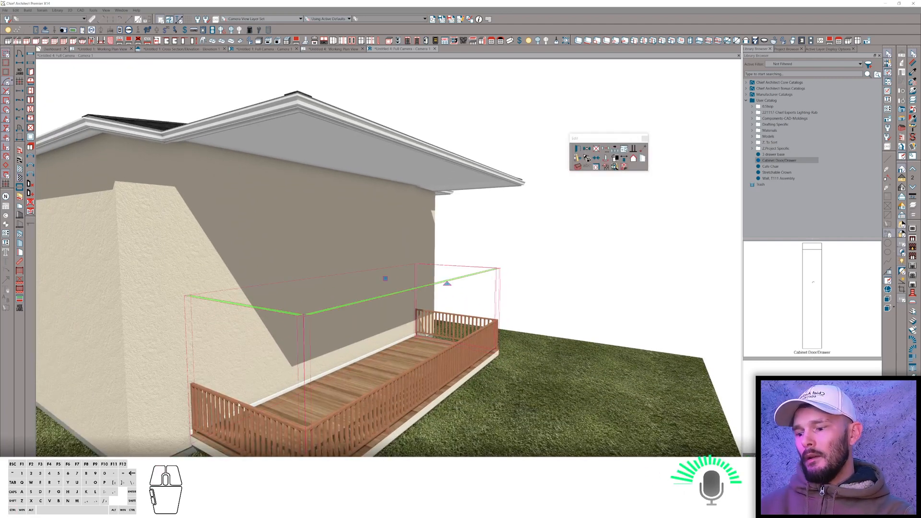
key("e")
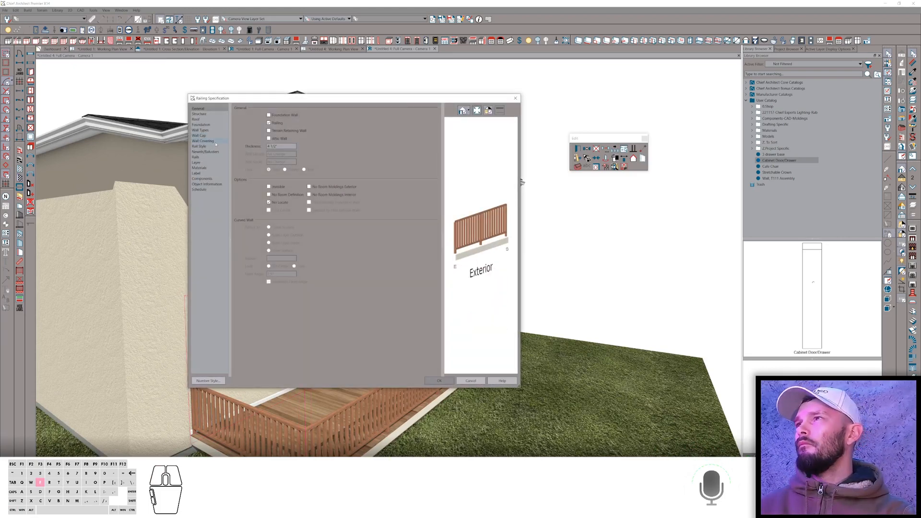
left_click_drag(284, 146, 257, 146)
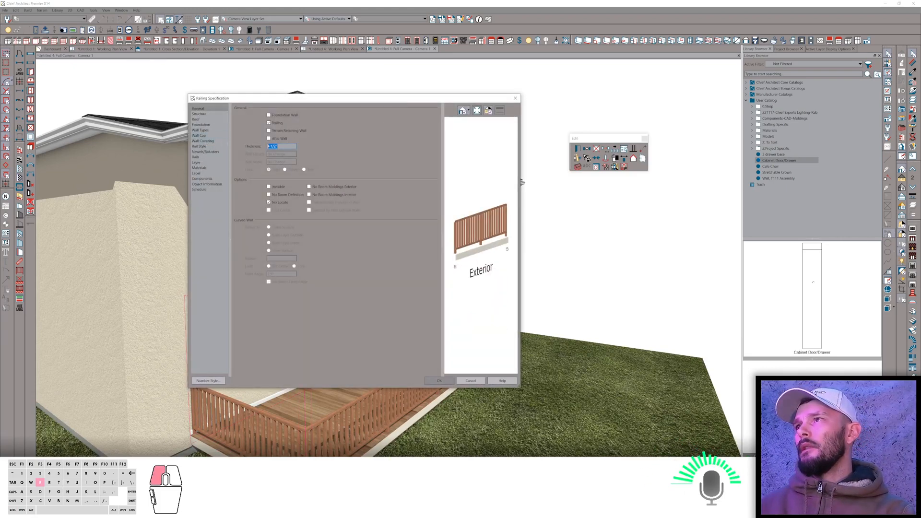
type("12")
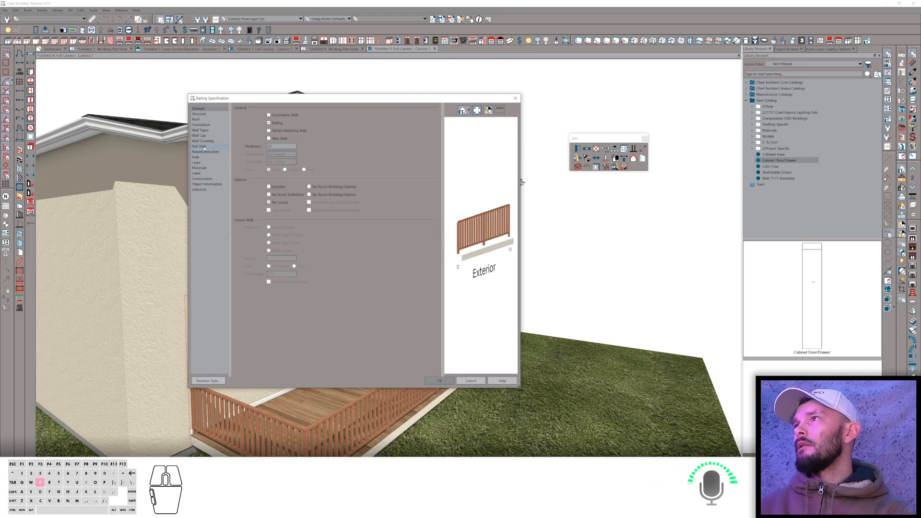
Set the railing style to Post to Beam with an open railing type.
left_click(203, 147)
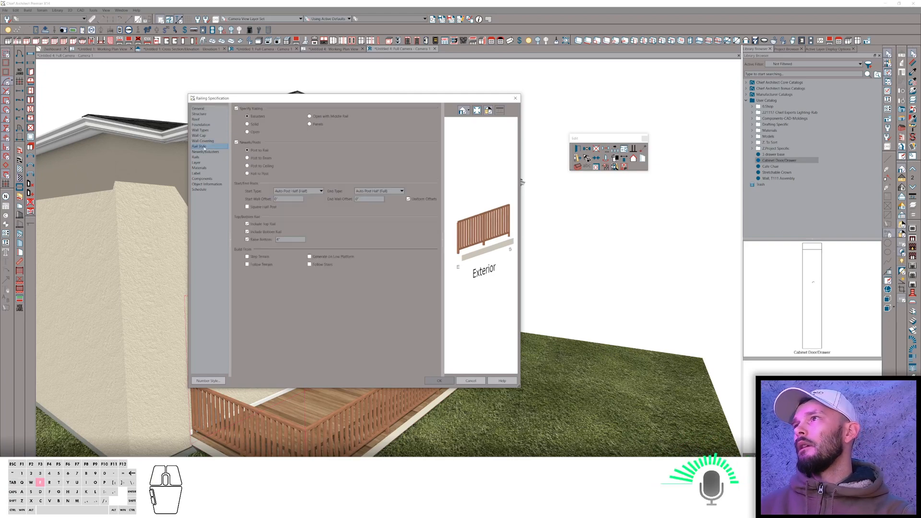
left_click(258, 158)
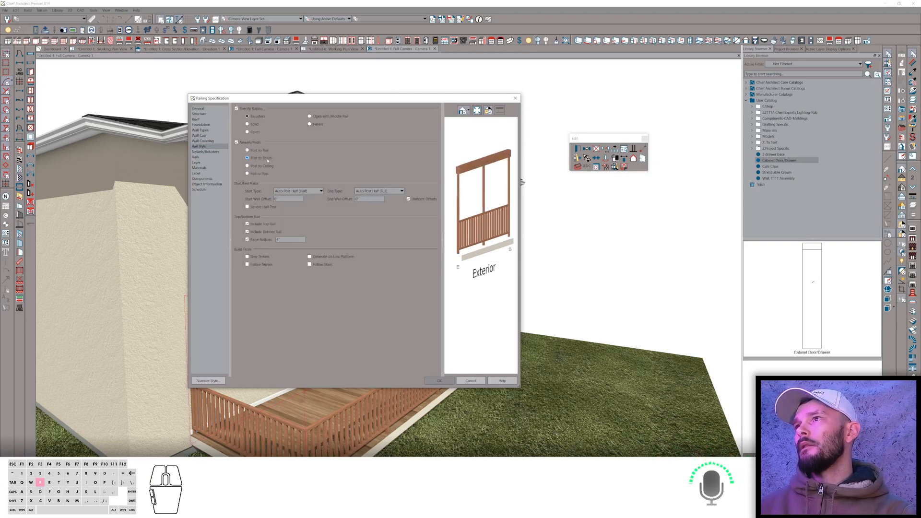
left_click(198, 153)
left_click(198, 147)
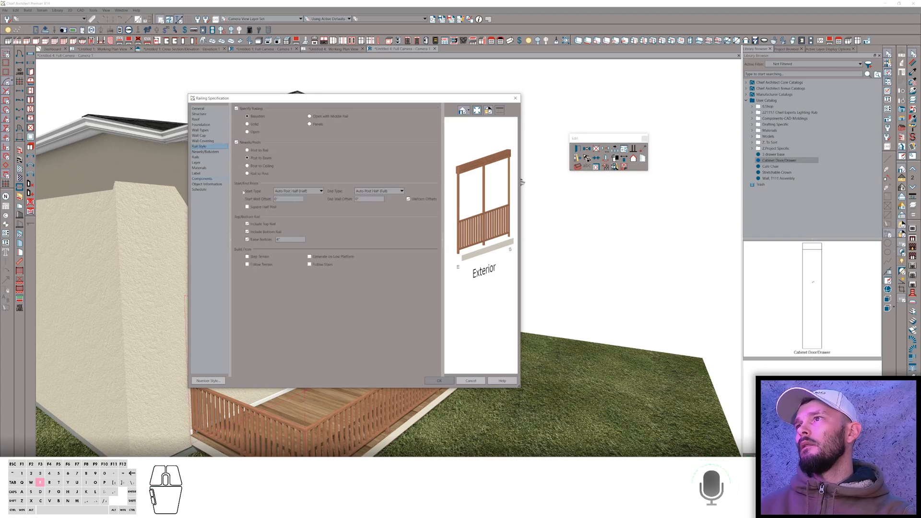
left_click(257, 232)
left_click(257, 232)
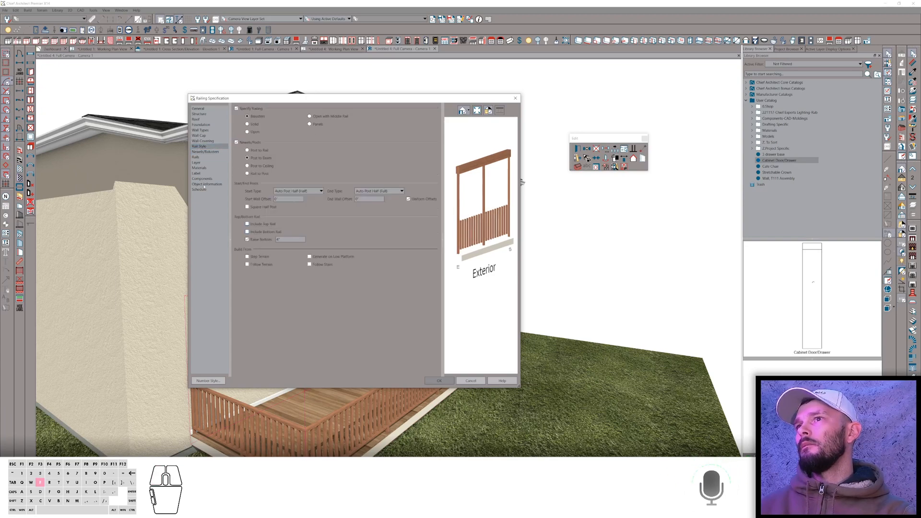
left_click(198, 152)
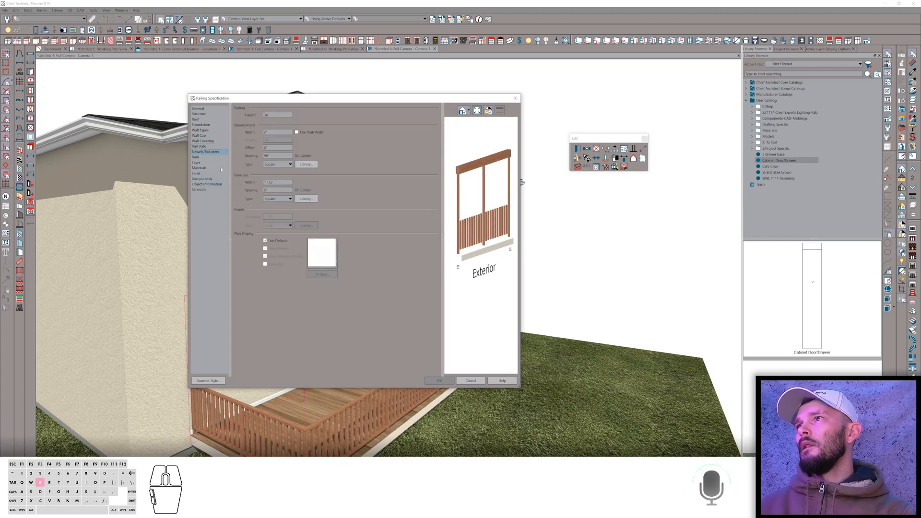
left_click(204, 114)
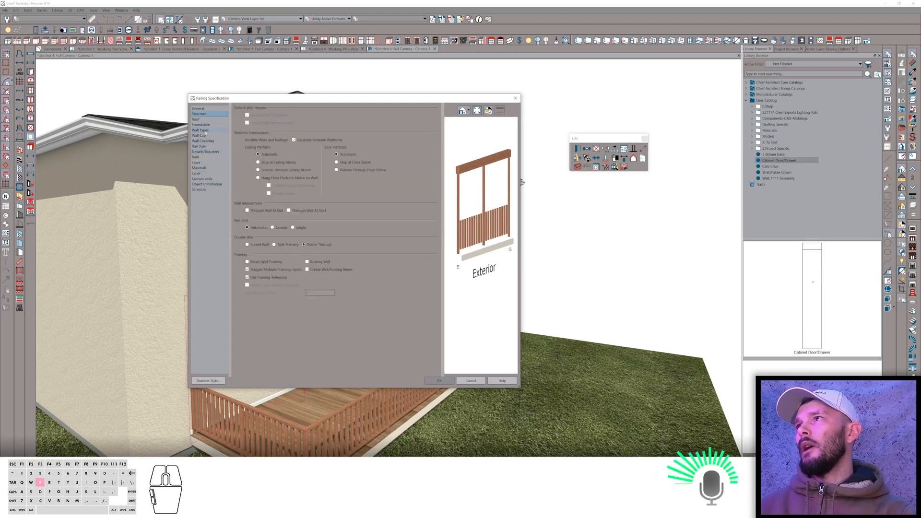
left_click(201, 130)
left_click(199, 136)
left_click(199, 147)
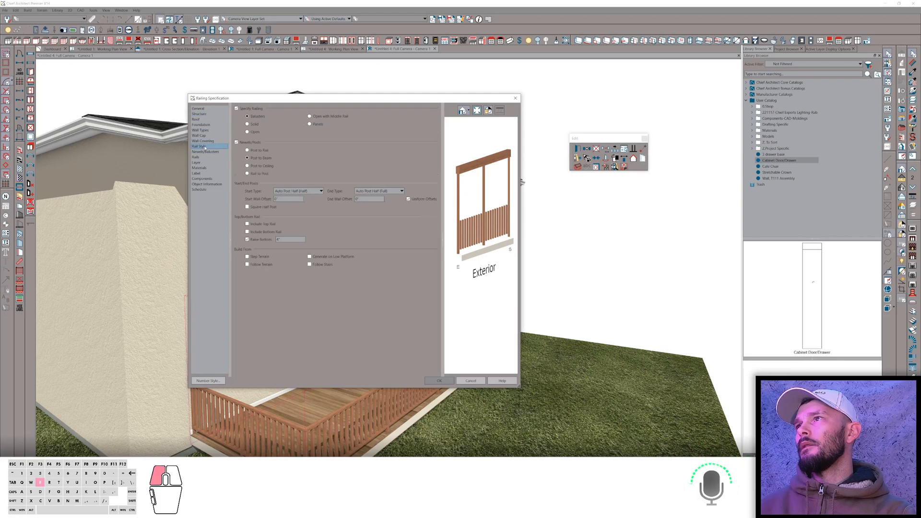
left_click(253, 132)
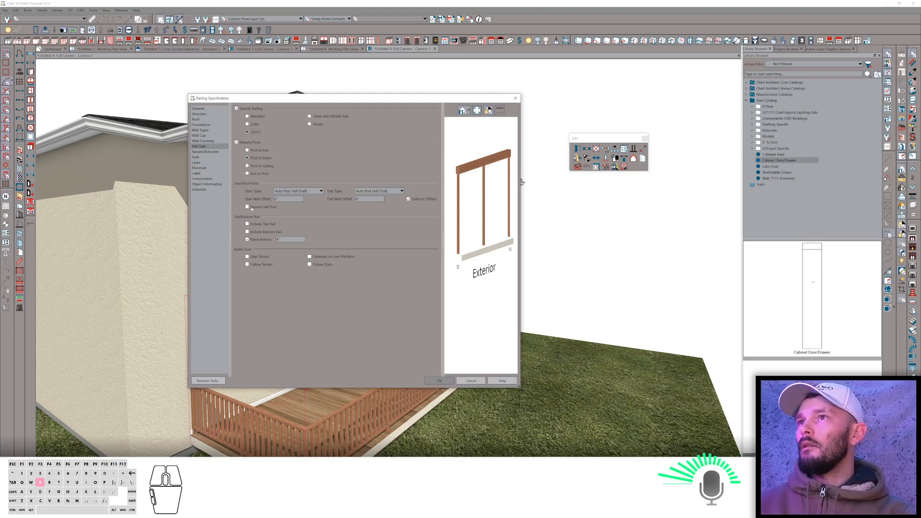
Set the railing's ceiling platform to Balloon Through Ceiling Above and apply the settings.
left_click(204, 114)
left_click(288, 171)
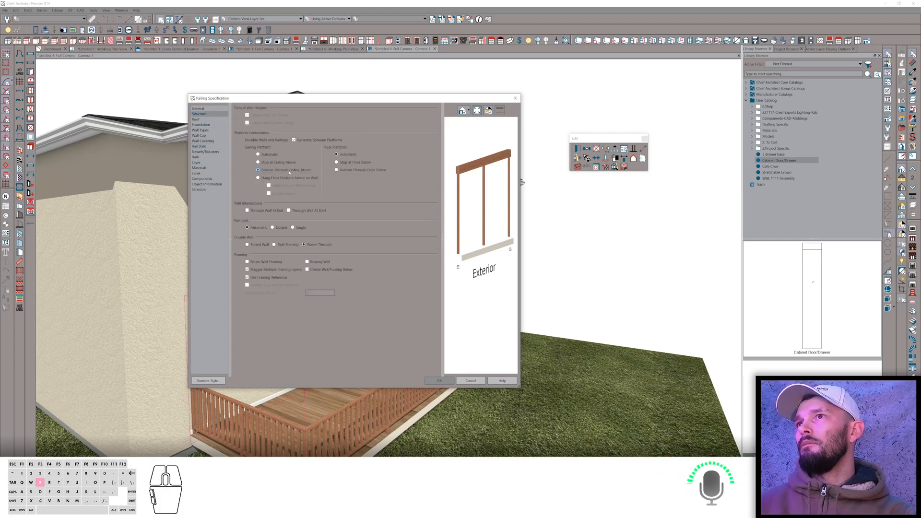
left_click(448, 381)
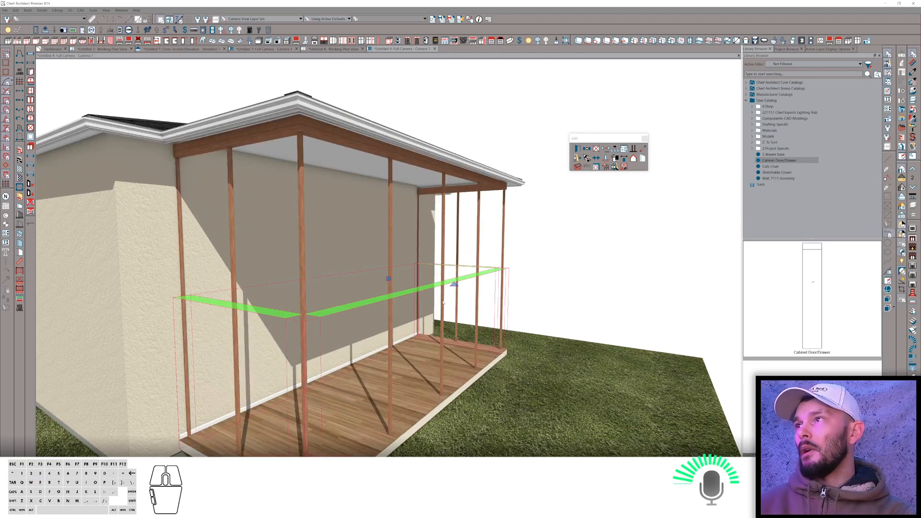
Reopen the railing's specification and set the newel width to 12 in.
key("ctrl+e")
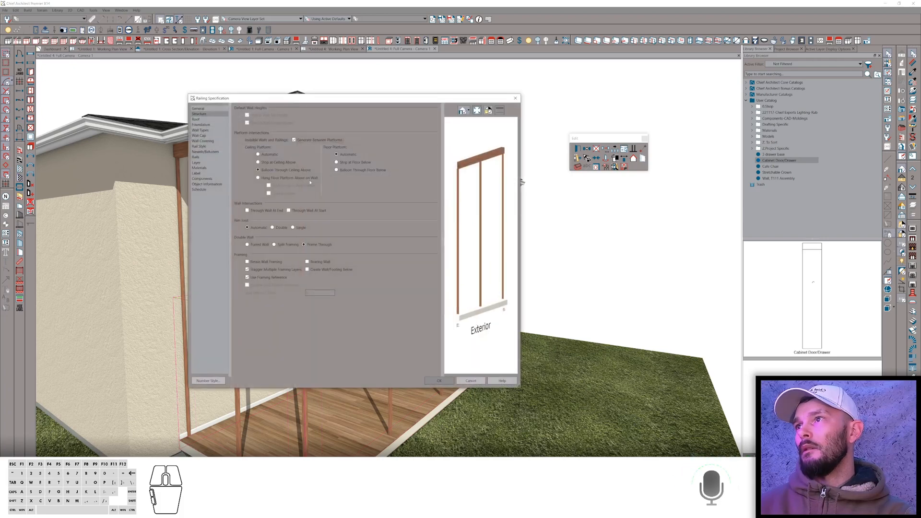
left_click(205, 151)
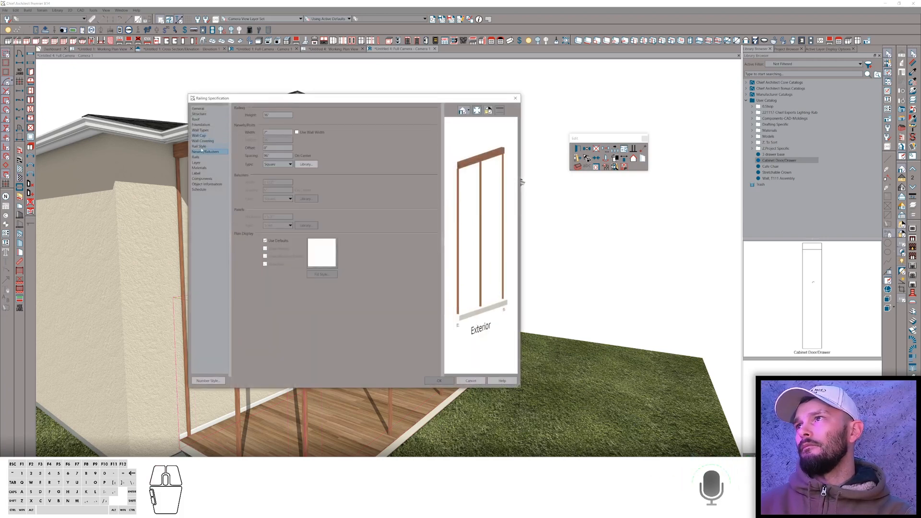
left_click(264, 132)
type("1")
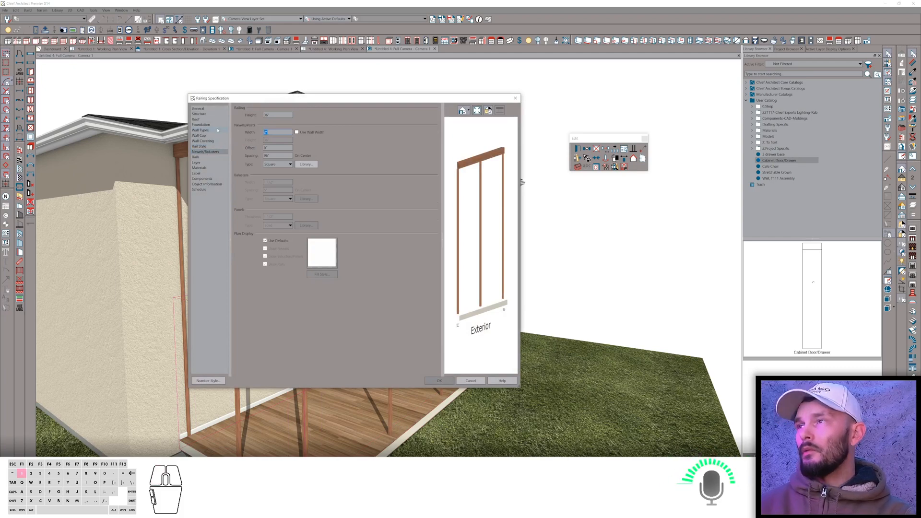
Replace the railing newels with the Doric Column found by searching the library for columns.
left_click(307, 164)
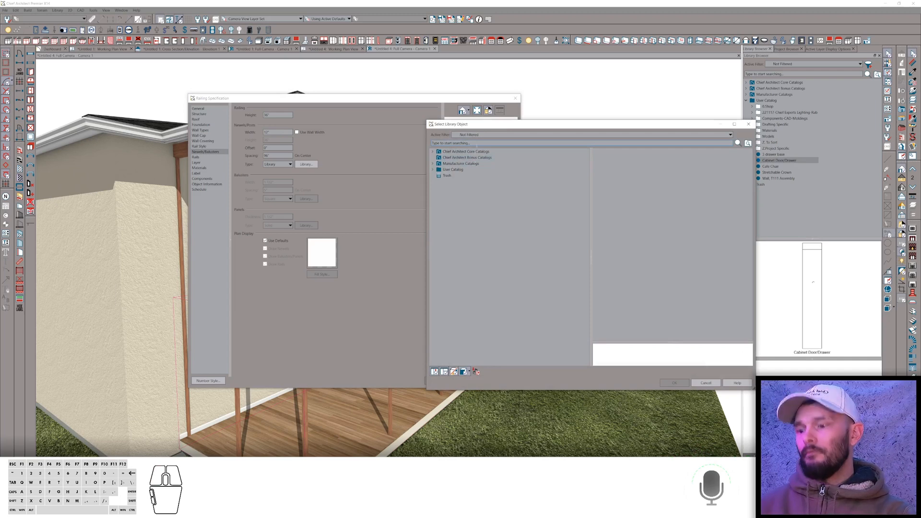
type("columns")
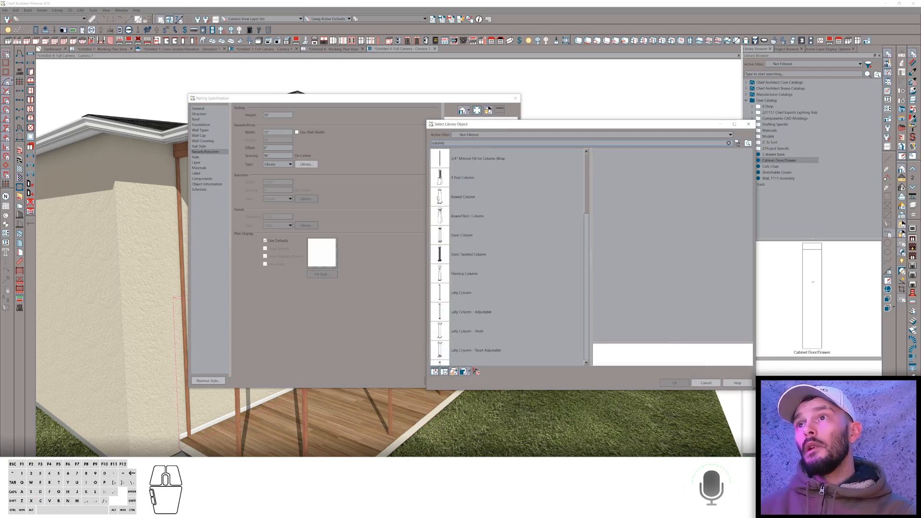
left_click(446, 197)
left_click(445, 235)
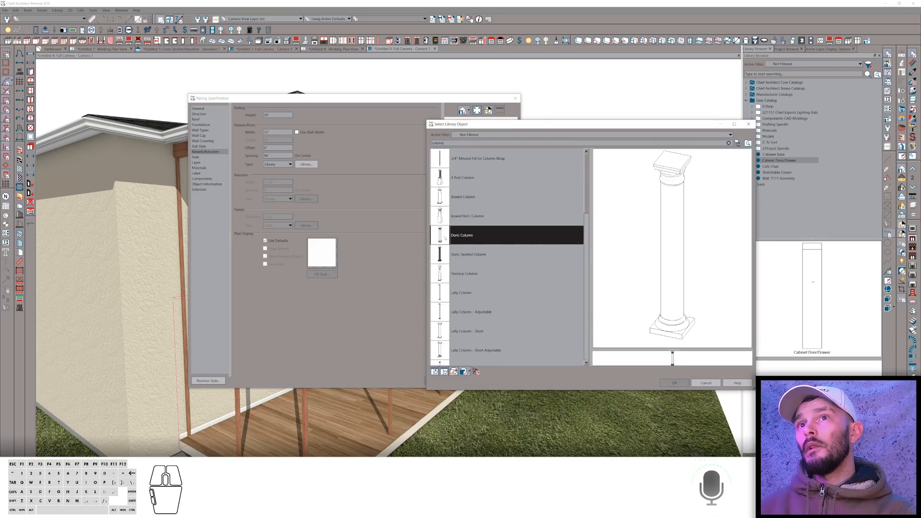
double_click(445, 235)
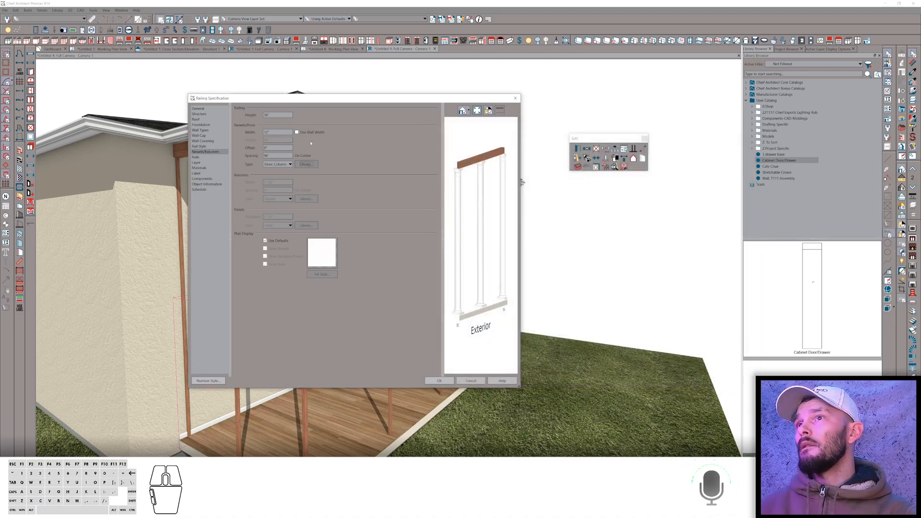
Set the beam rail profile width to 12 in and apply the railing changes.
left_click(201, 146)
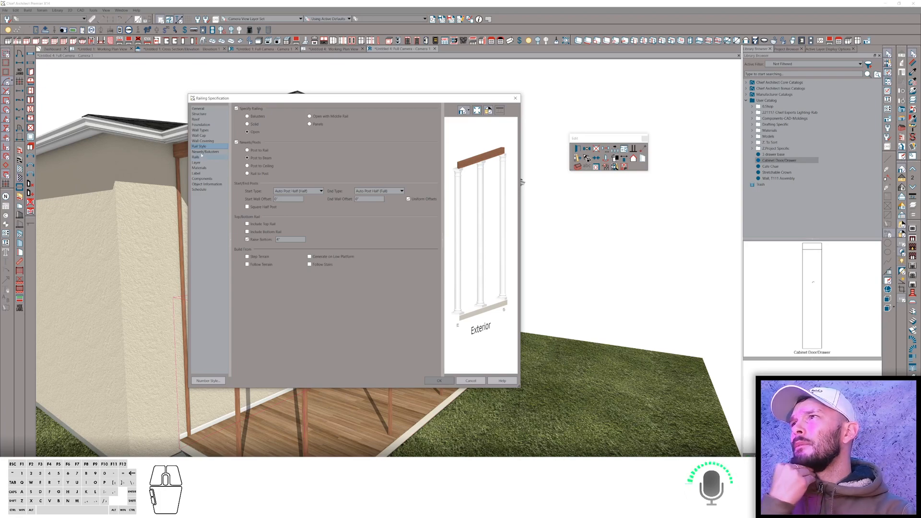
left_click(200, 151)
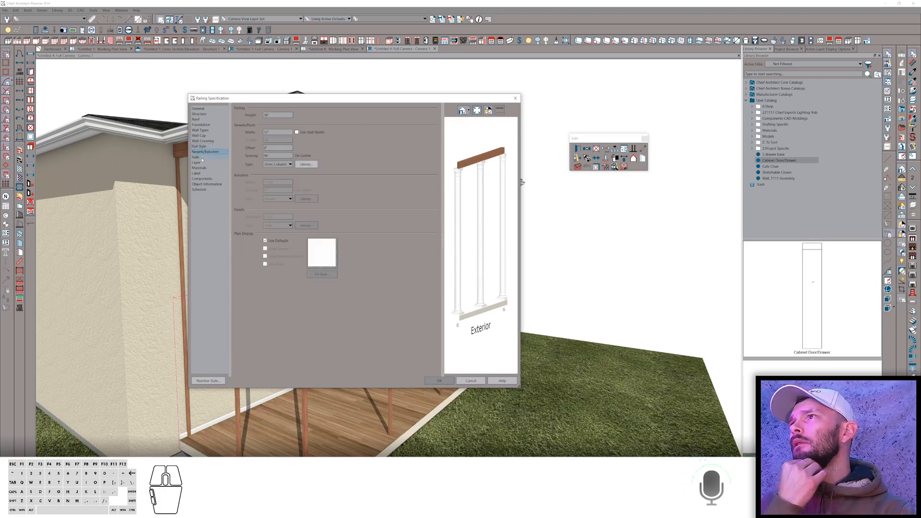
left_click(203, 157)
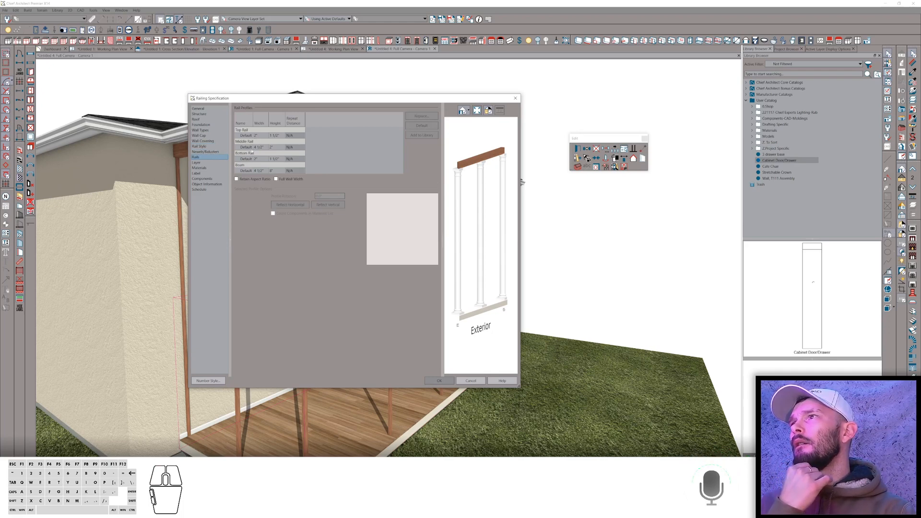
left_click(256, 171)
left_click(259, 171)
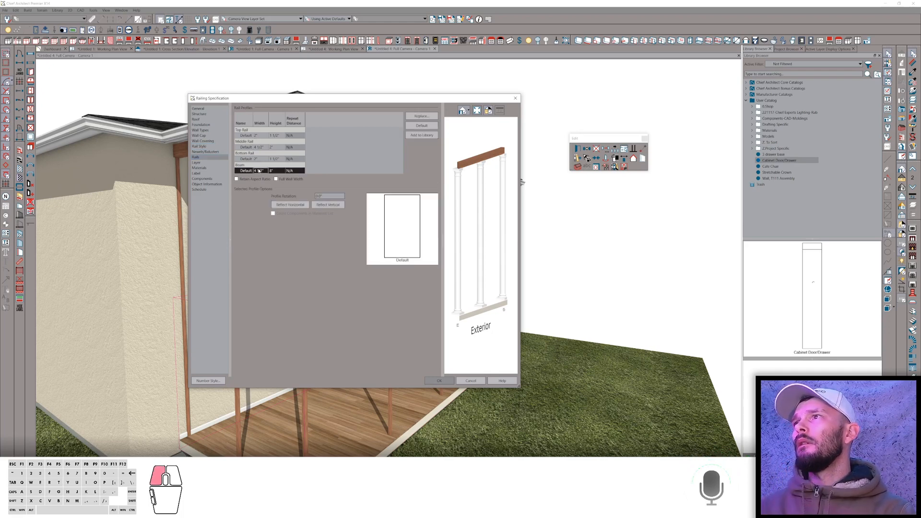
type("12")
key("Tab")
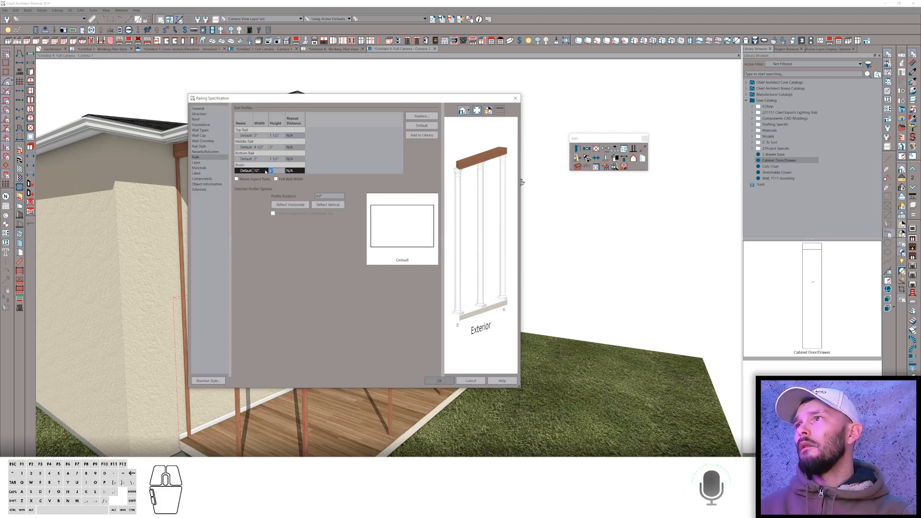
left_click(438, 381)
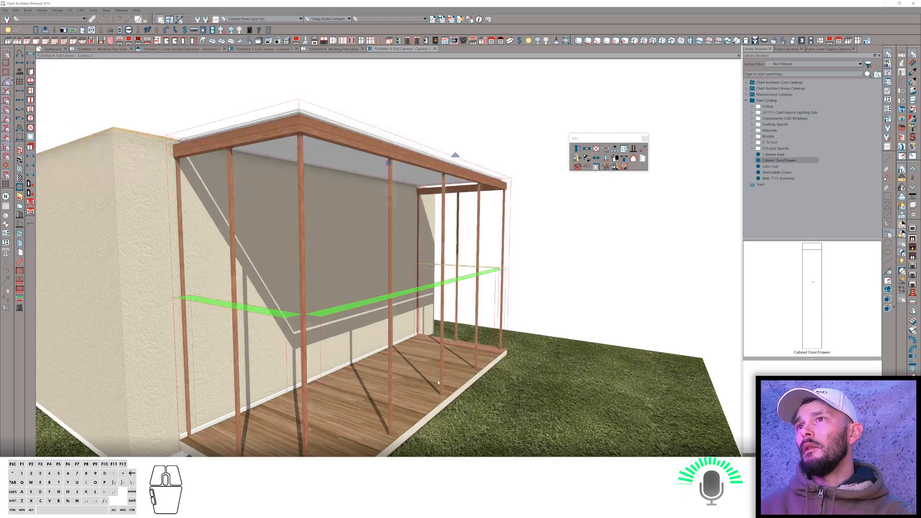
Switch to the browser and open the Two-Story Porches forum topic to review the question.
scroll(420, 376, "down", 2)
middle_click_drag(419, 376, 410, 365)
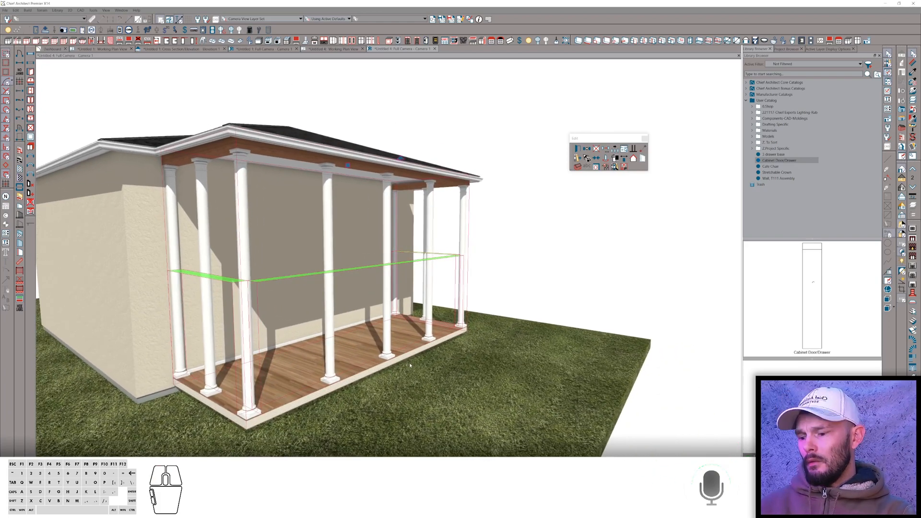
key("alt+Tab")
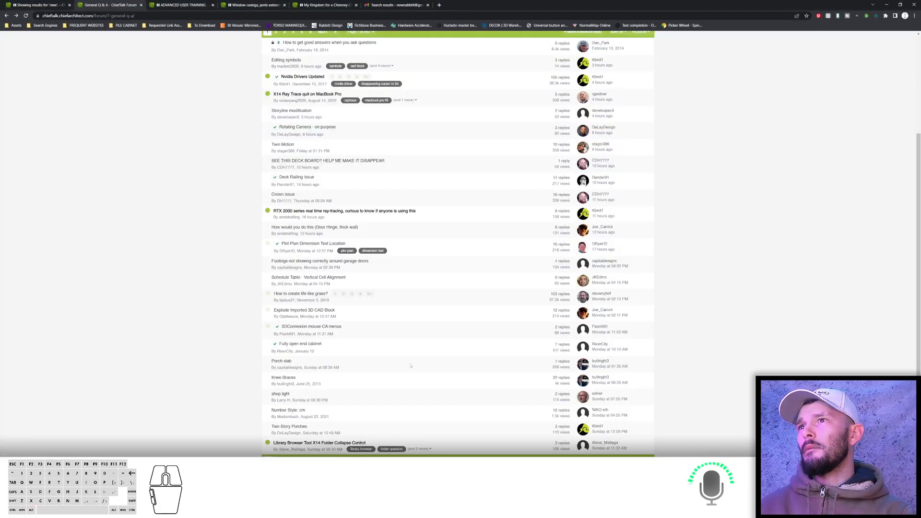
left_click(289, 427)
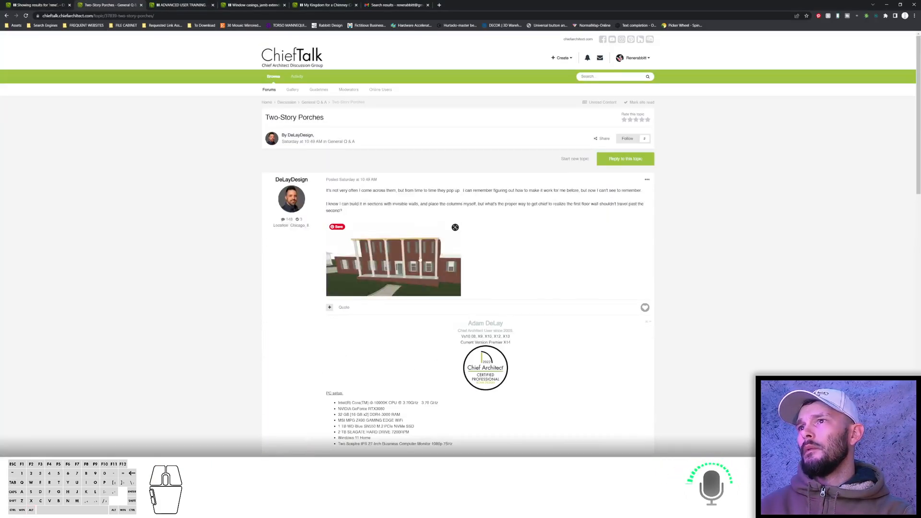
key("alt+Tab")
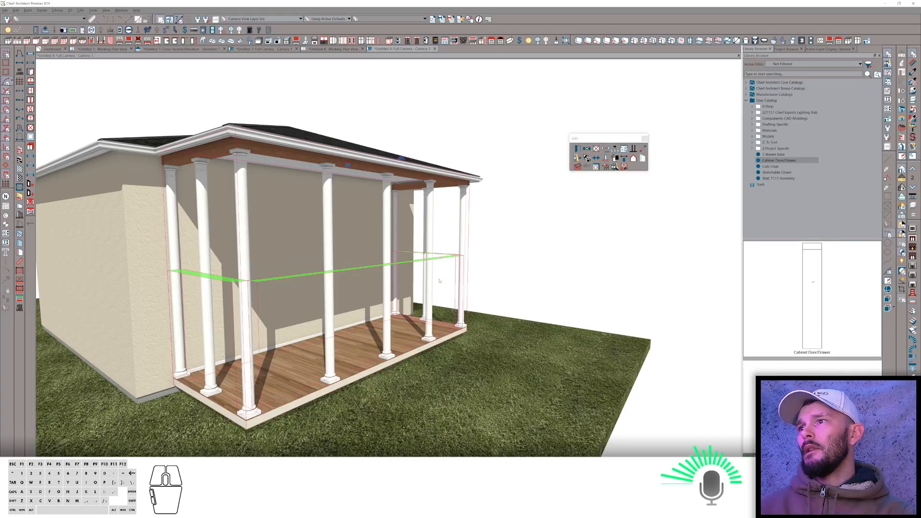
Select the first-floor porch room and enable a foundation below its floor in the room's structure settings.
left_click_drag(326, 338, 392, 337)
left_click(393, 337)
key("e")
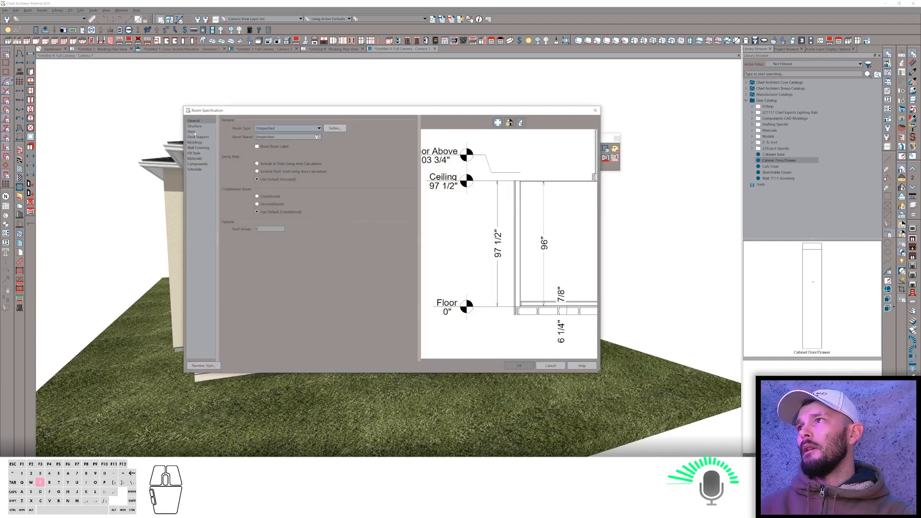
left_click(194, 126)
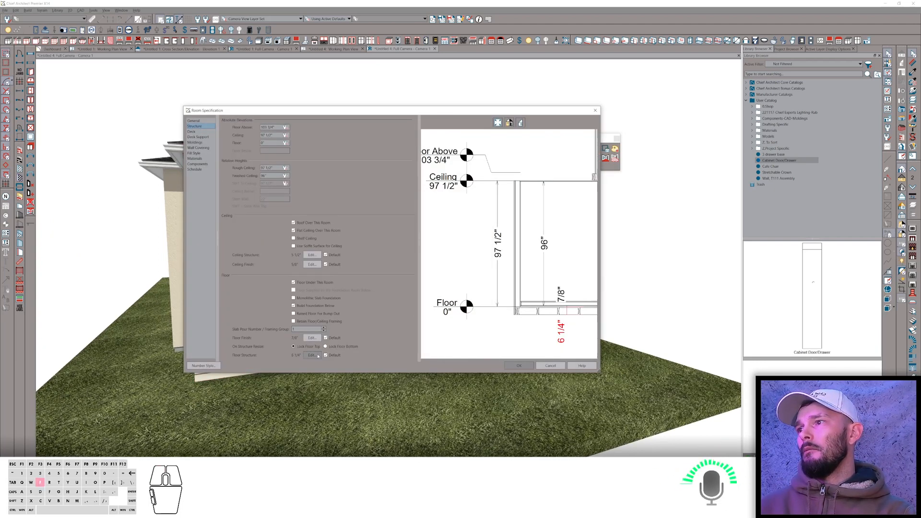
left_click(307, 300)
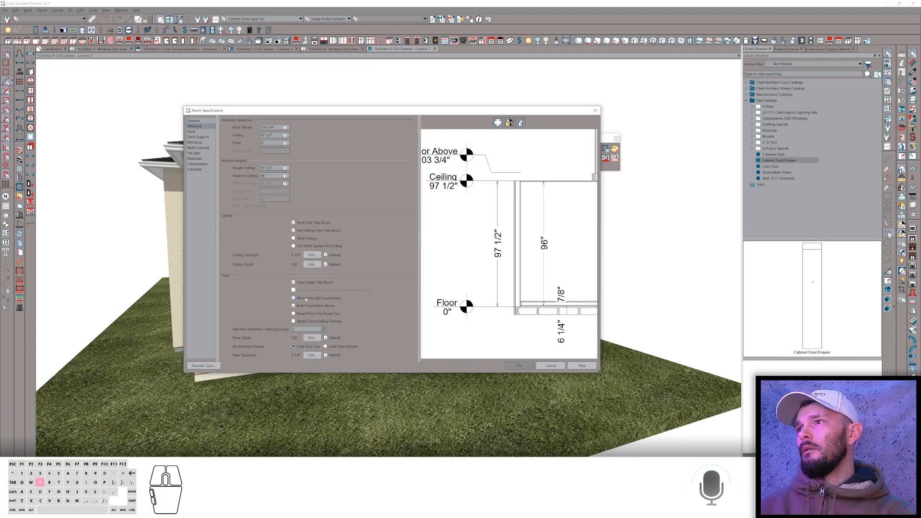
key("Return")
key("space")
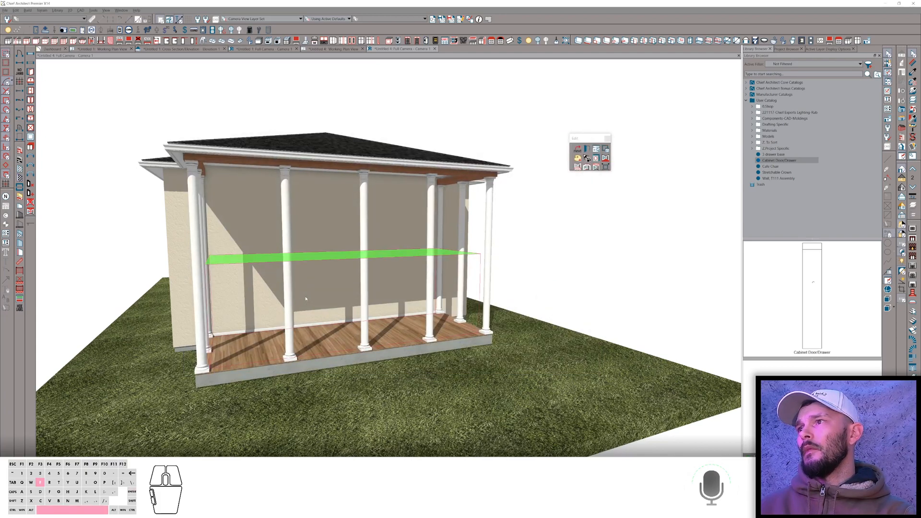
Examine the two-story porch and its full-height columns from several angles in the 3D view.
middle_click_drag(309, 320, 312, 322)
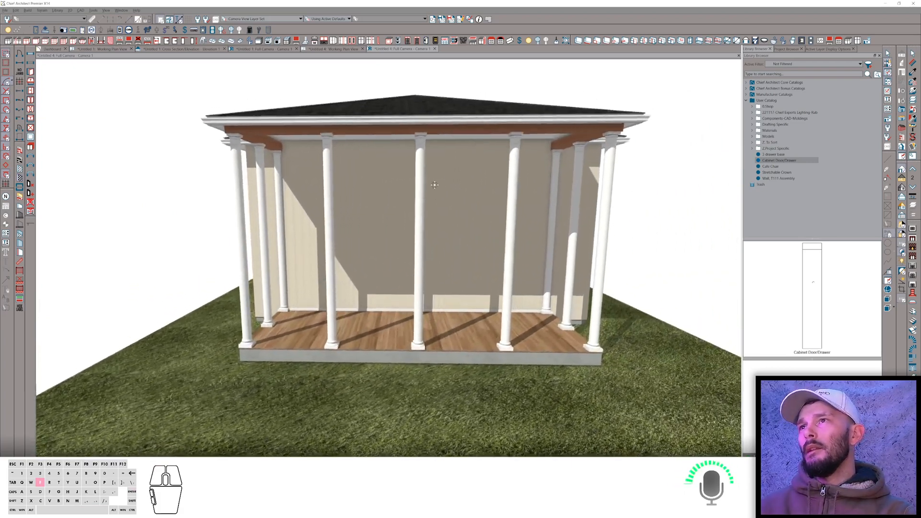
left_click(450, 173)
left_click(450, 173)
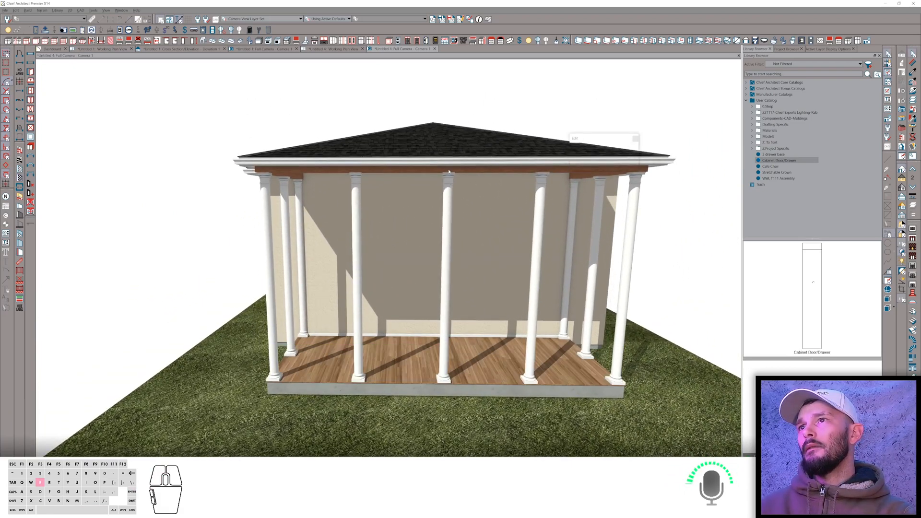
left_click(609, 159)
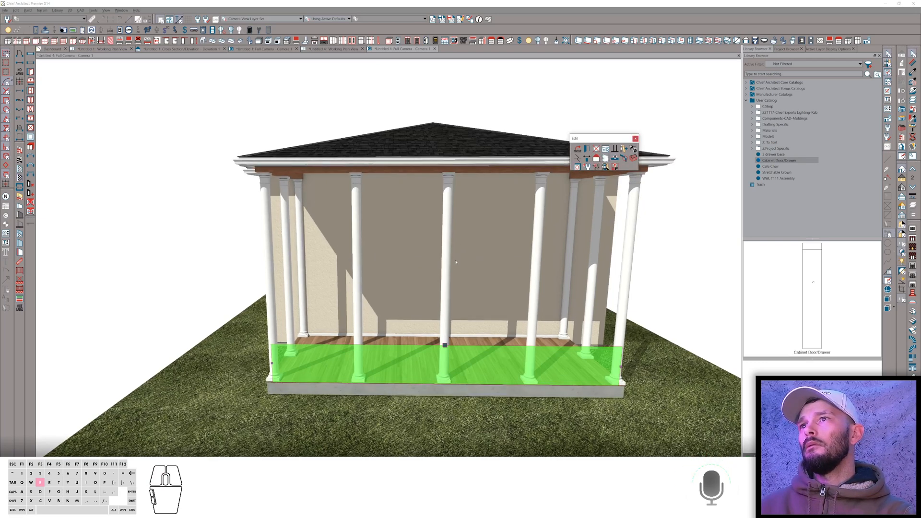
left_click(446, 191)
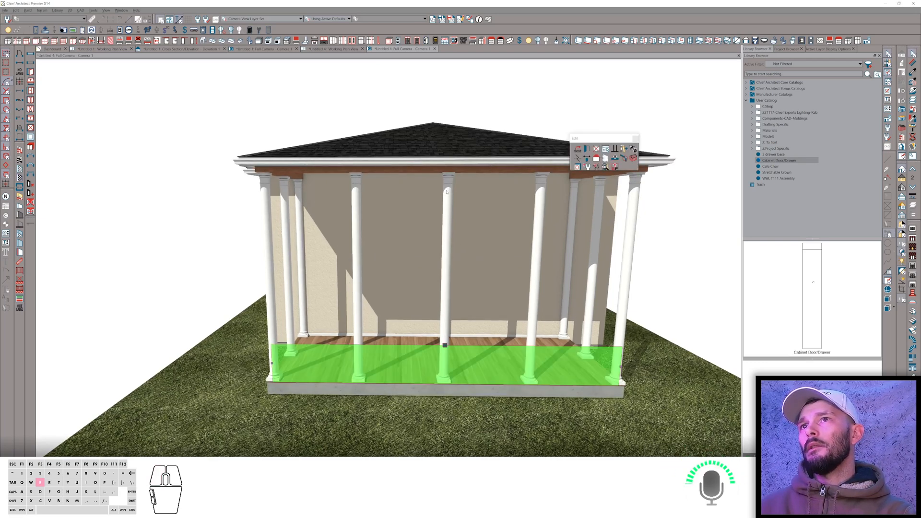
left_click_drag(447, 191, 505, 255)
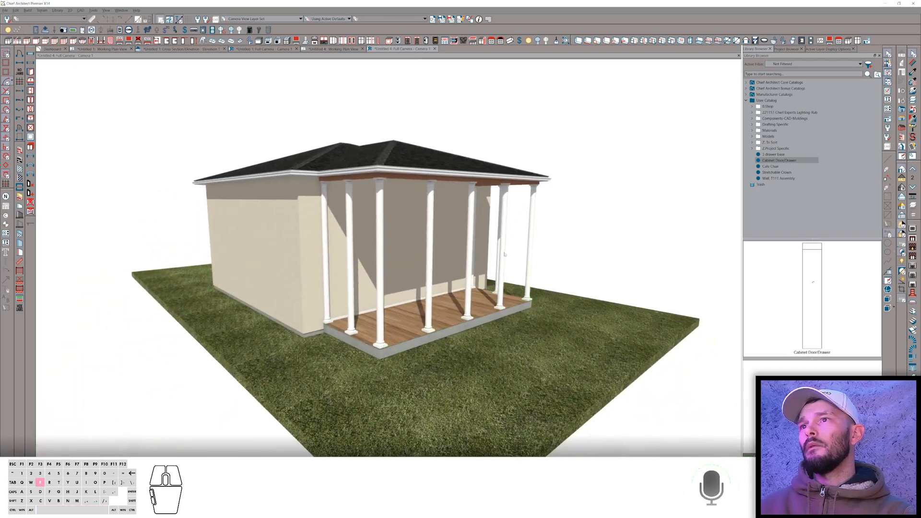
middle_click_drag(617, 229, 617, 231)
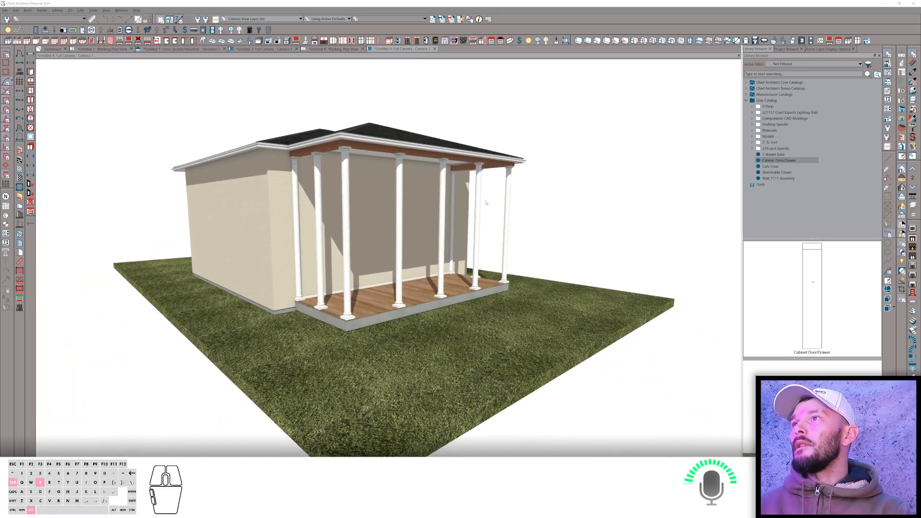
Switch to the browser and open the Library Browser Tool X14 Folder Collapse Control forum topic.
key("alt+Tab")
key("alt+Left")
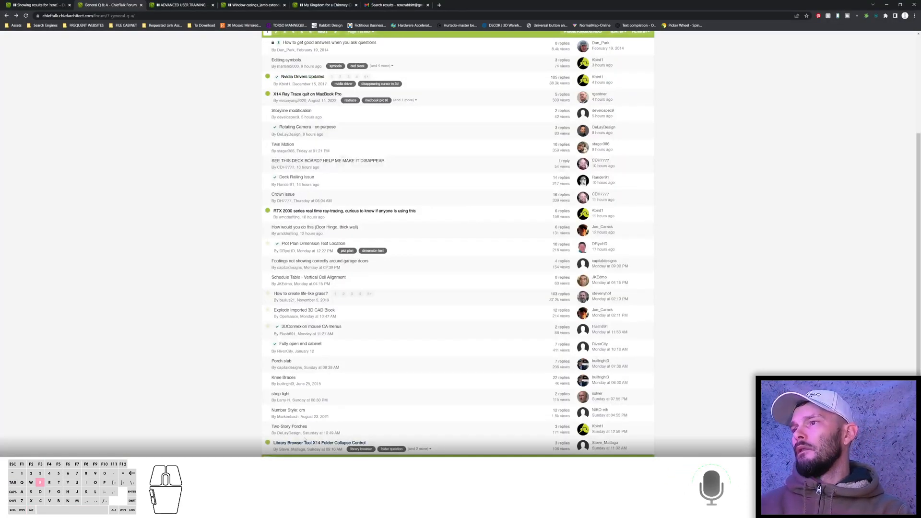
left_click(312, 444)
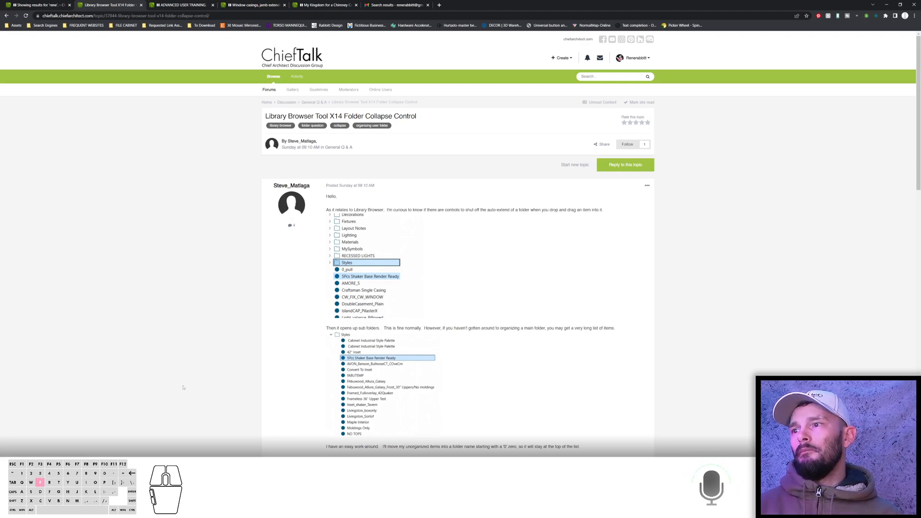
Switch back to Chief Architect and rename the 3 drawer base item in the User Catalog as 0.
key("alt+Tab")
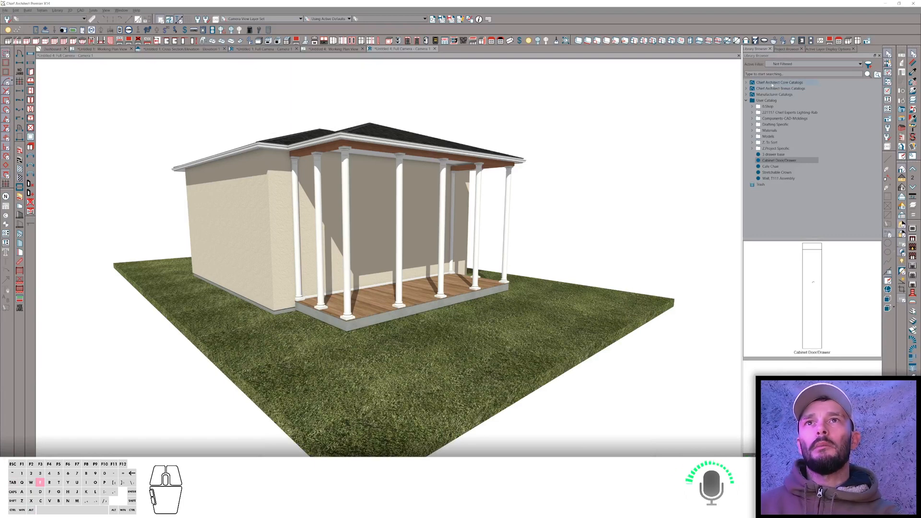
left_click(774, 107)
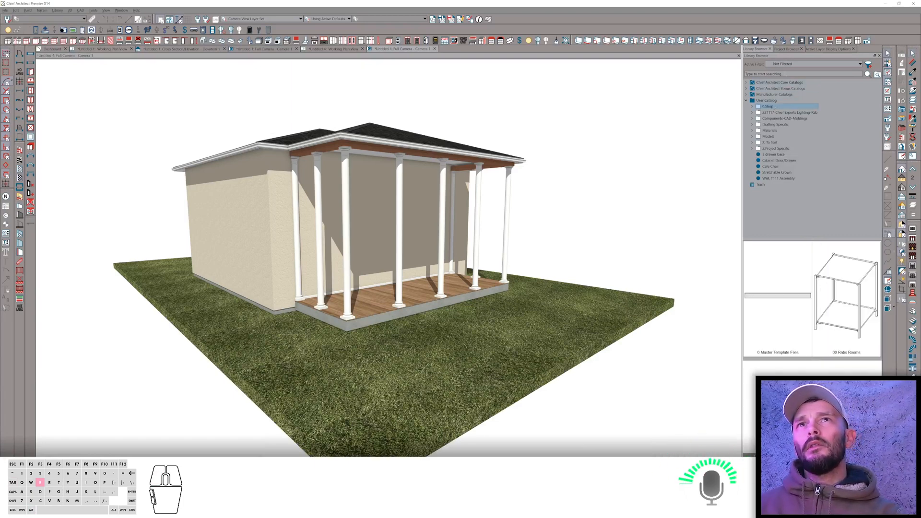
left_click(774, 154)
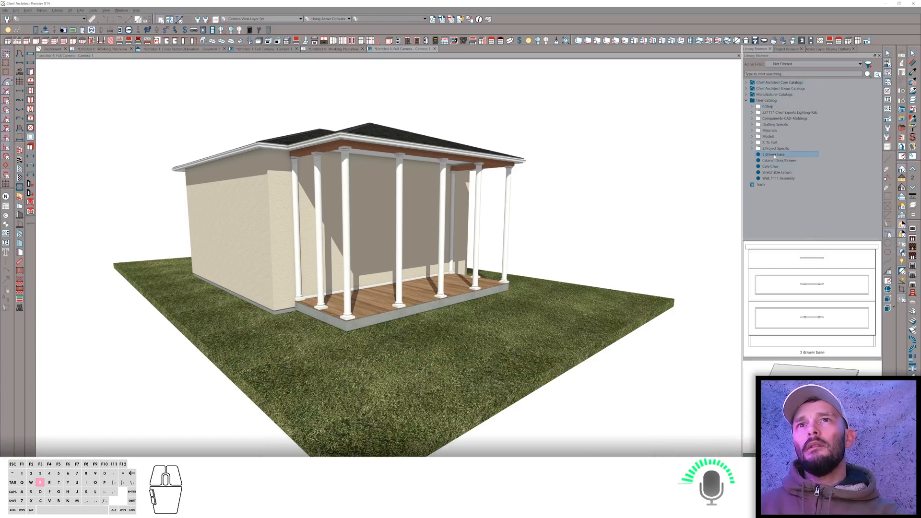
left_click(775, 155)
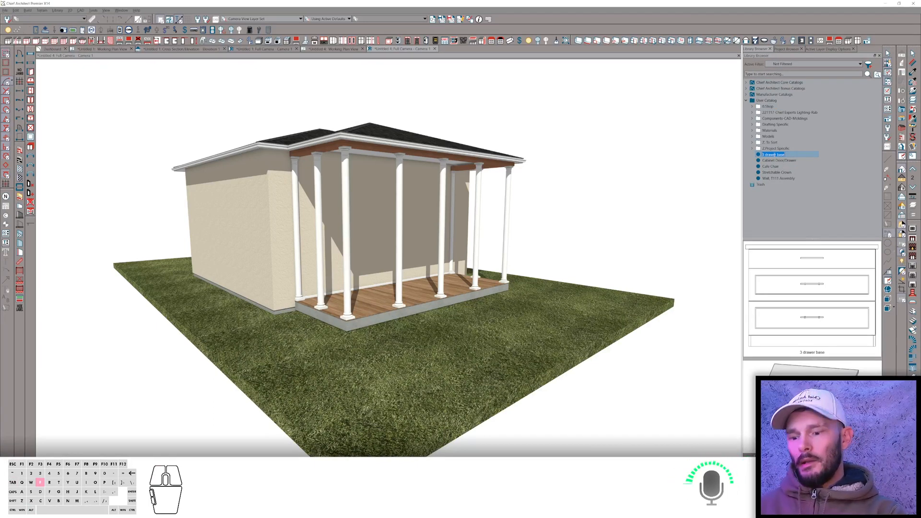
type("0")
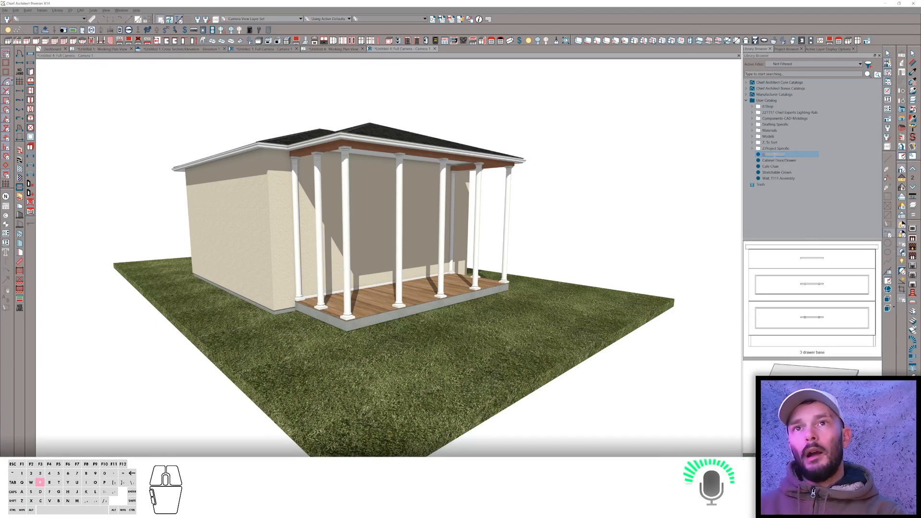
key("Return")
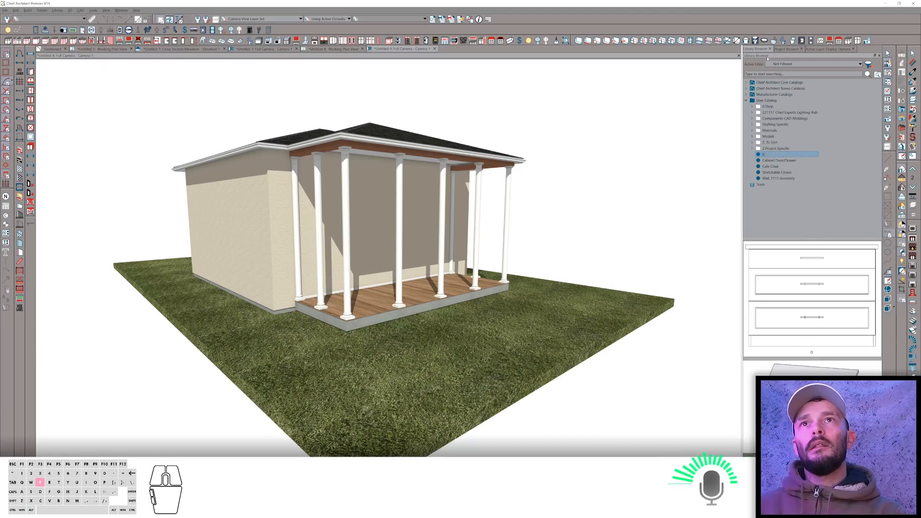
Search the library browser for items named 0.
left_click(802, 74)
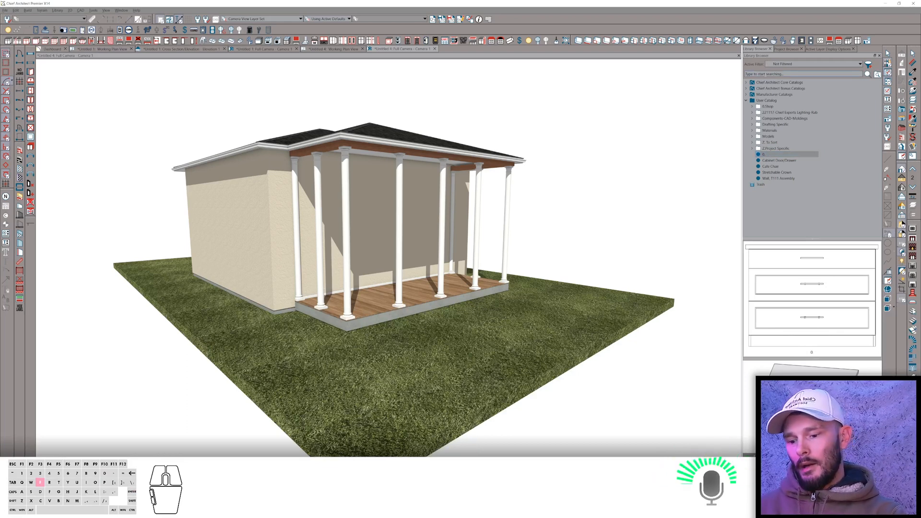
type("0.")
key("Return")
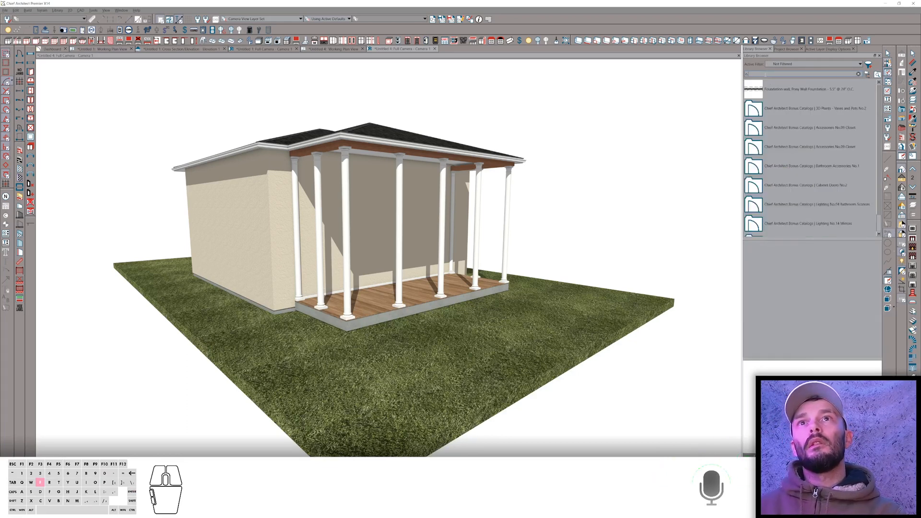
double_click(766, 74)
type("0")
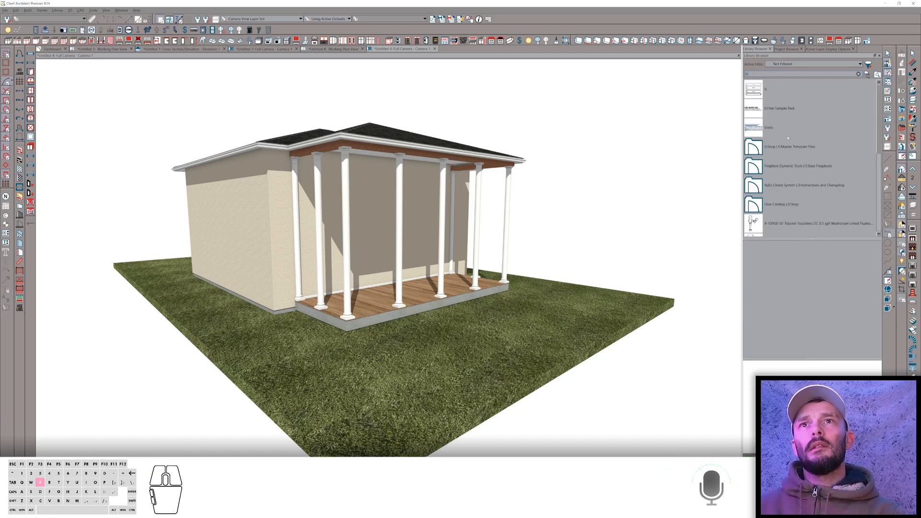
Inspect the library search results one by one to compare their previews.
left_click(763, 91)
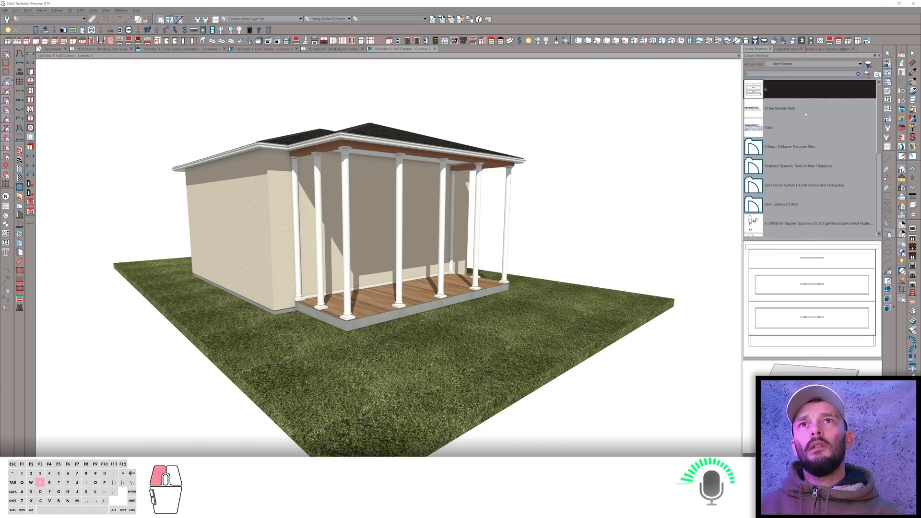
left_click(762, 111)
left_click(761, 148)
left_click(764, 128)
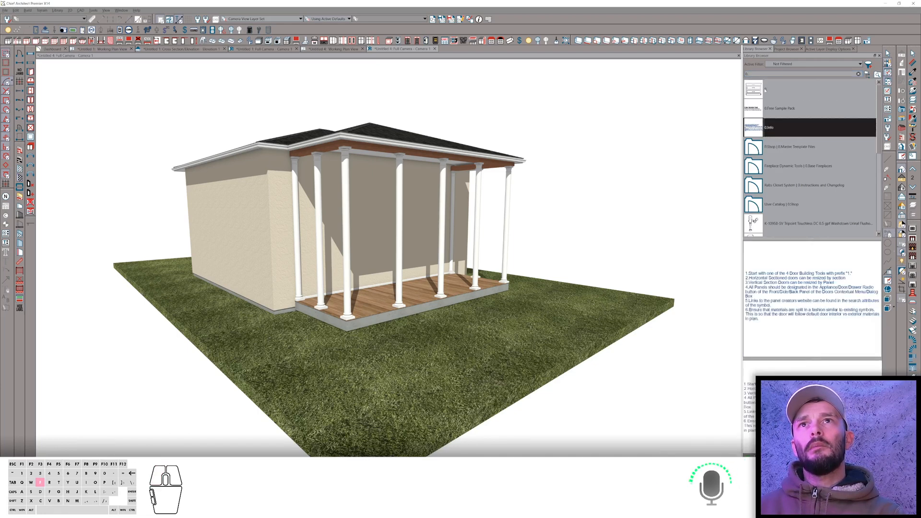
left_click(766, 90)
left_click(765, 109)
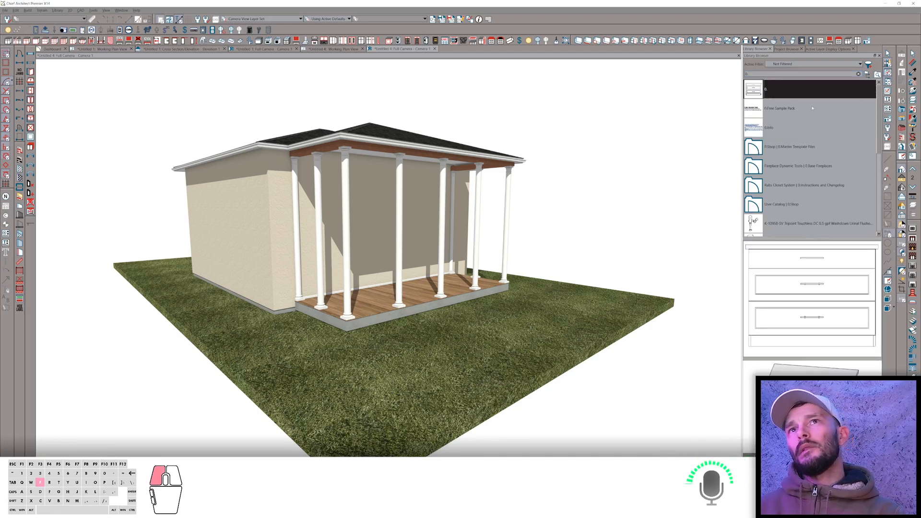
left_click(758, 159)
left_click(761, 147)
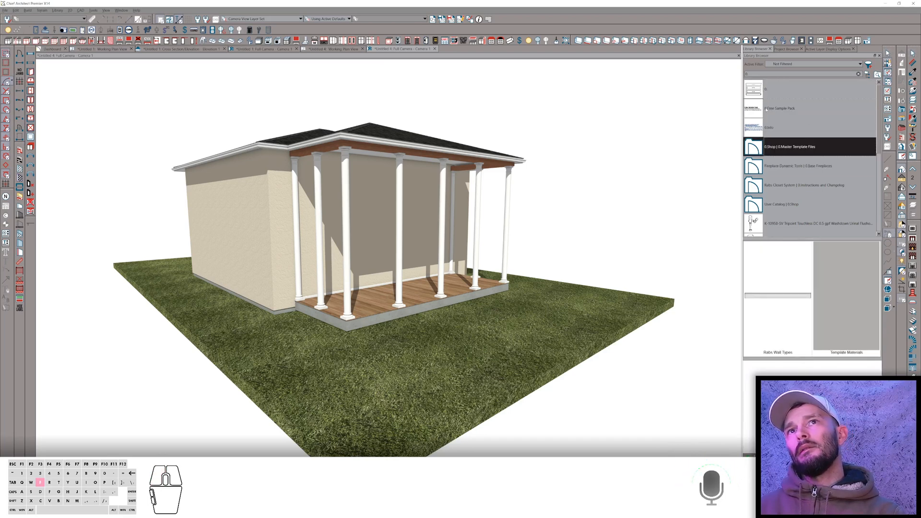
left_click(766, 90)
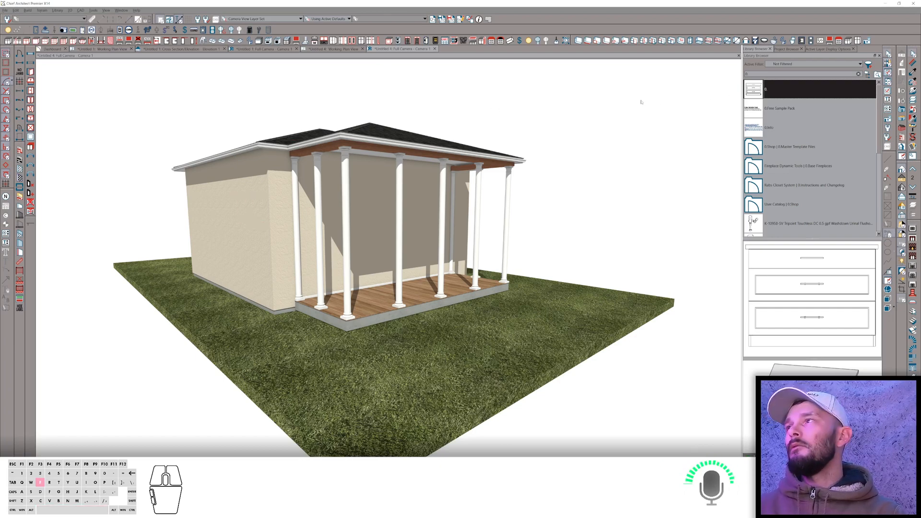
Switch to the browser and read the replies in the Library Browser folder collapse topic.
key("alt+Tab")
scroll(481, 287, "down", 1)
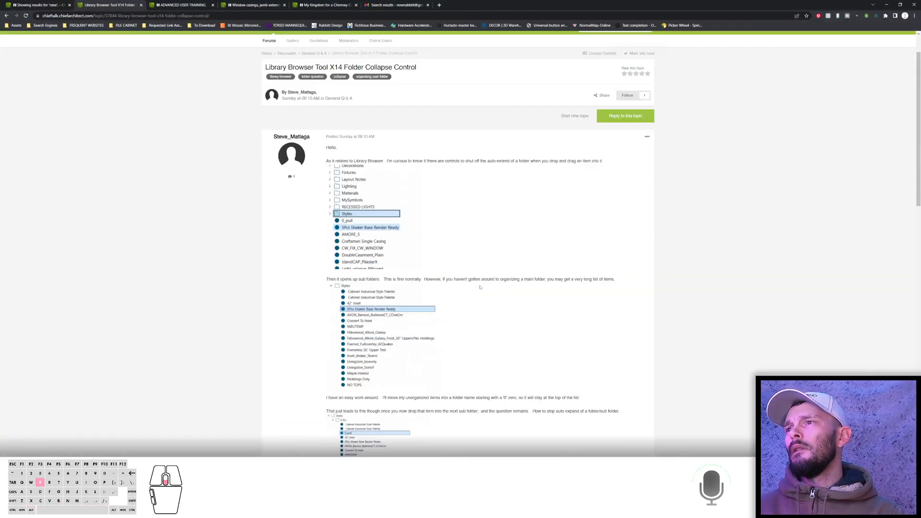
scroll(480, 287, "down", 10)
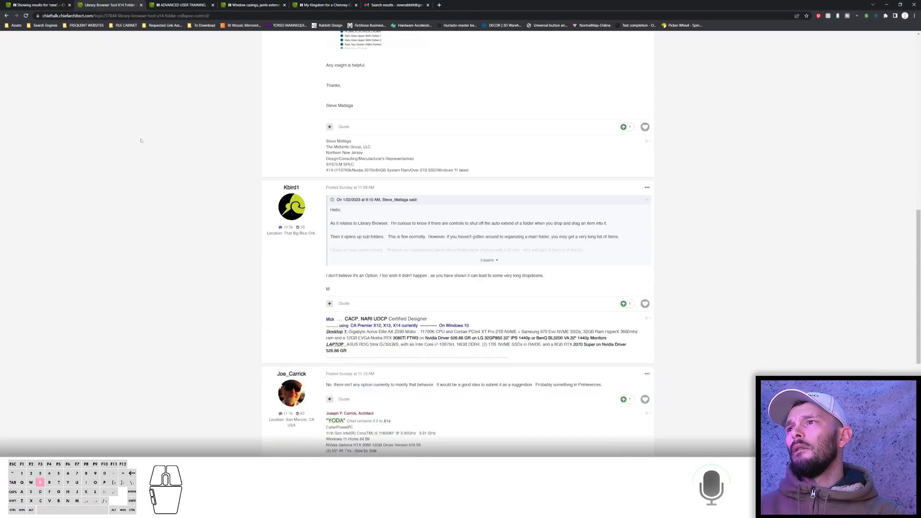
scroll(141, 141, "down", 4)
Go to the next page of General Q&A topics and open the question about using OBS to record Chief with voice.
left_click(7, 16)
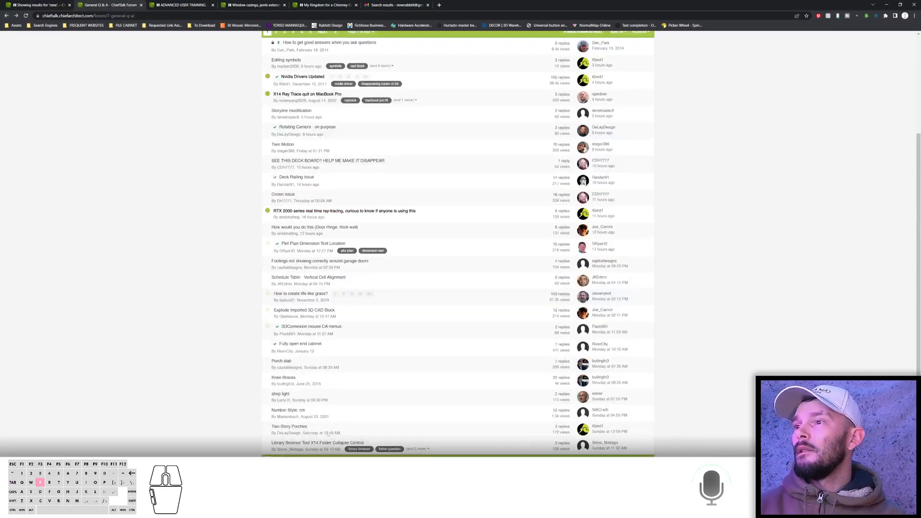
left_click(277, 462)
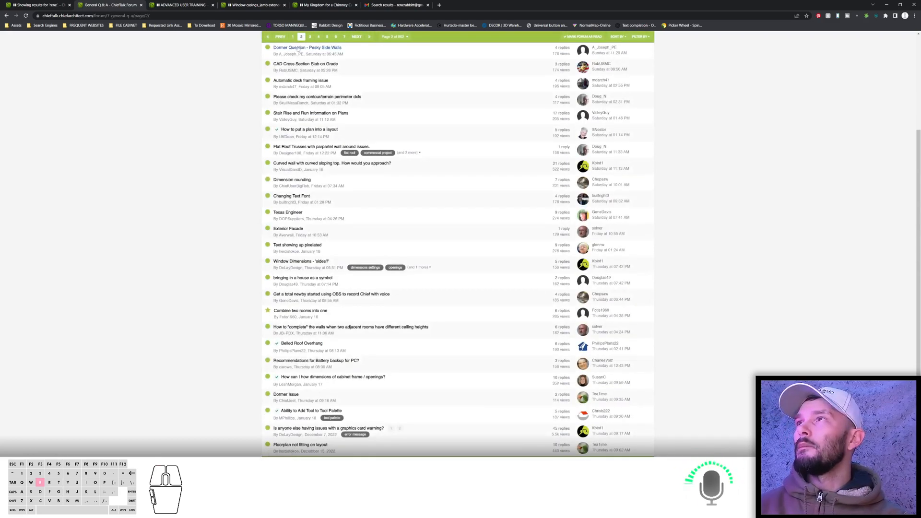
mouse_move(284, 50)
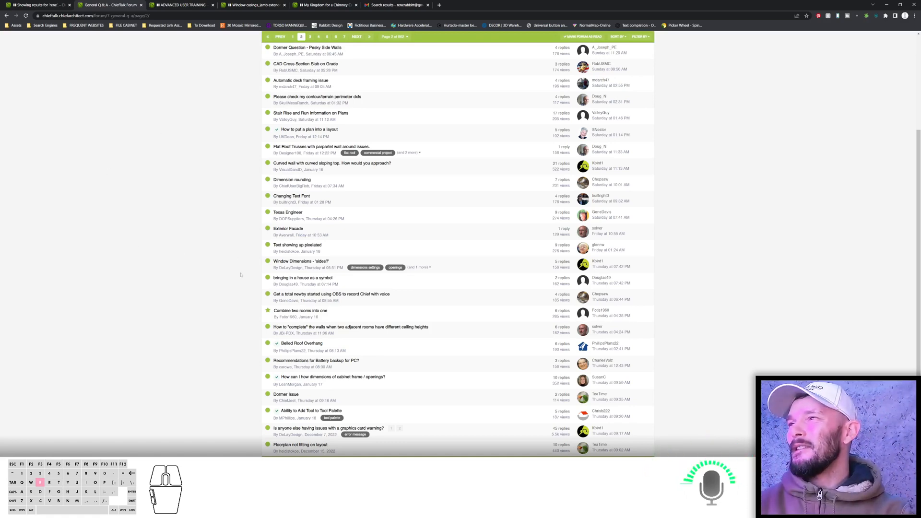
left_click(291, 294)
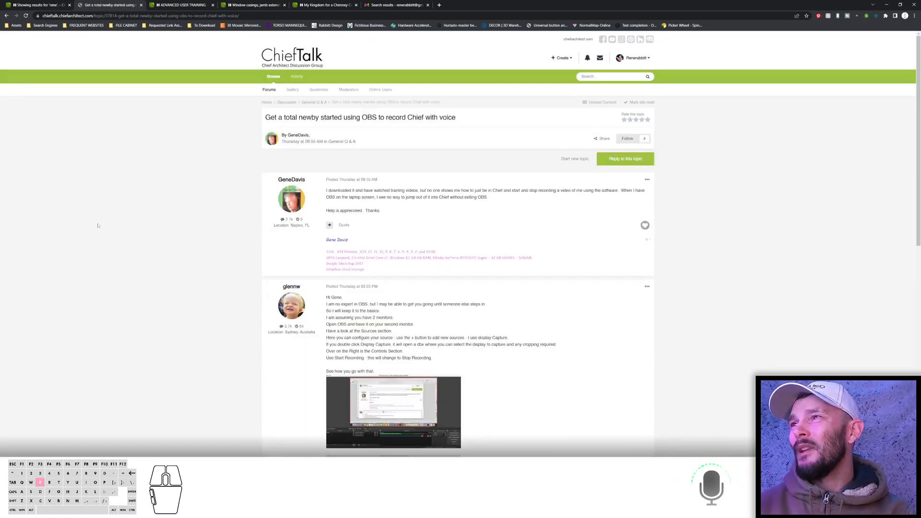